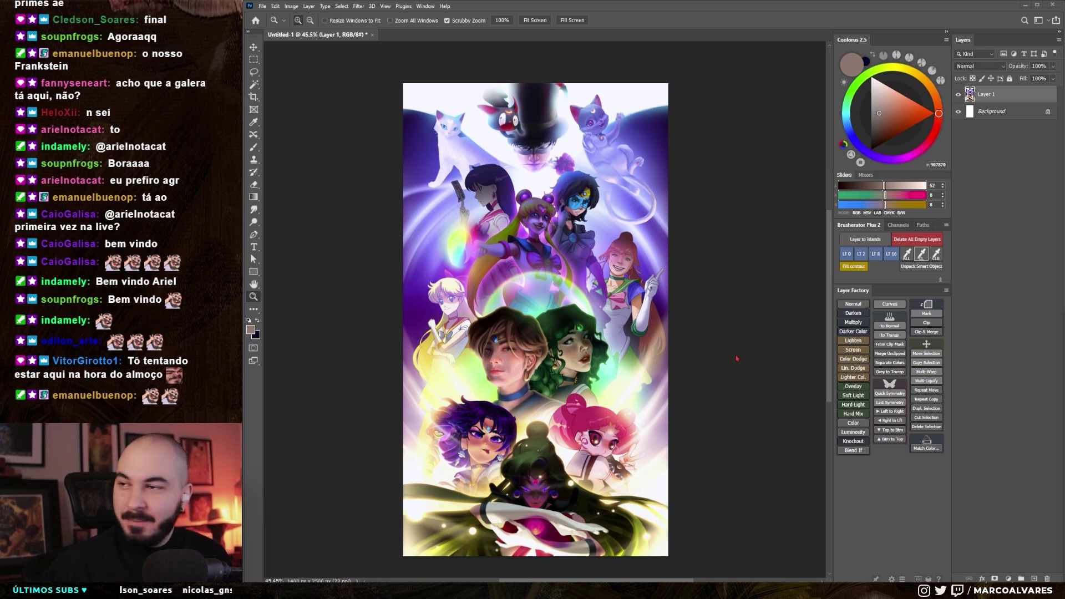
- Pan and zoom the illustration, then switch to the Chrome window showing the DeviantArt reference
{"action": "left_click_drag", "start_coordinate": [634, 376], "coordinate": [629, 363]}
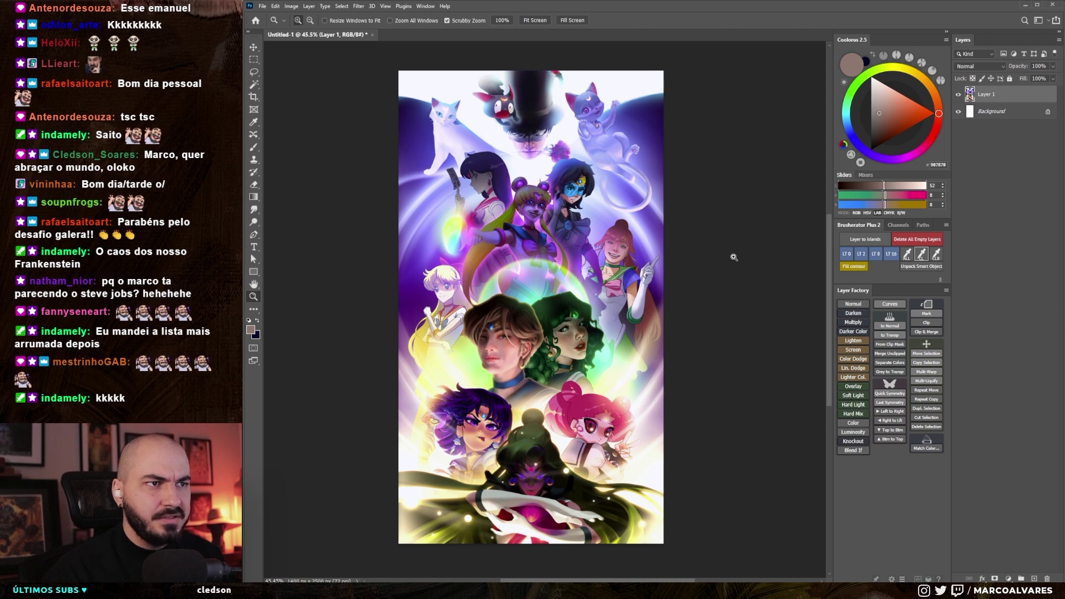
{"action": "left_click_drag", "start_coordinate": [573, 389], "coordinate": [559, 380]}
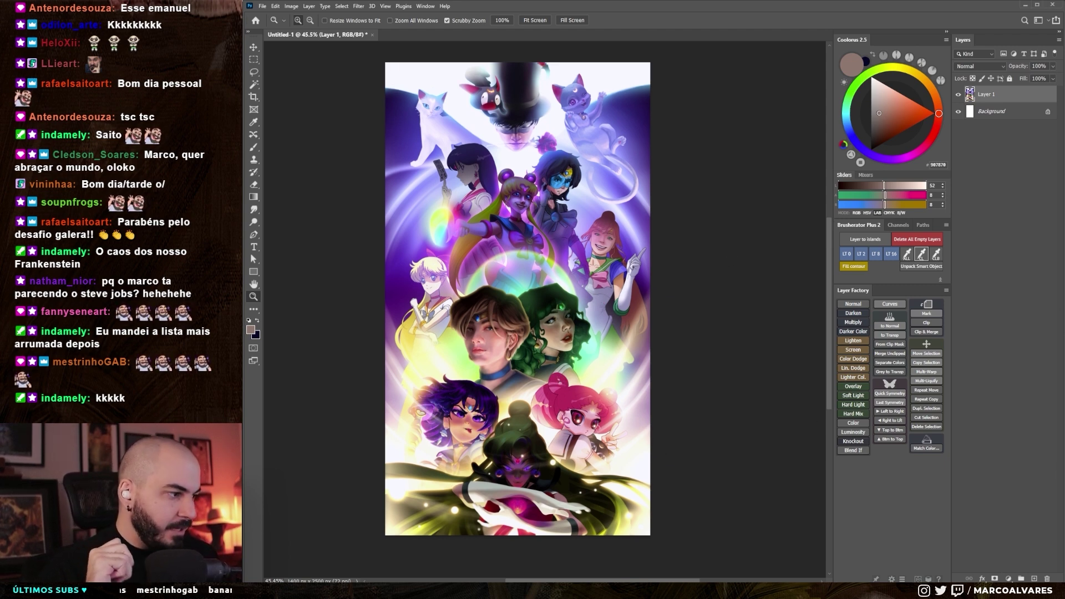
{"action": "scroll", "coordinate": [524, 436], "scroll_direction": "down", "scroll_amount": 1}
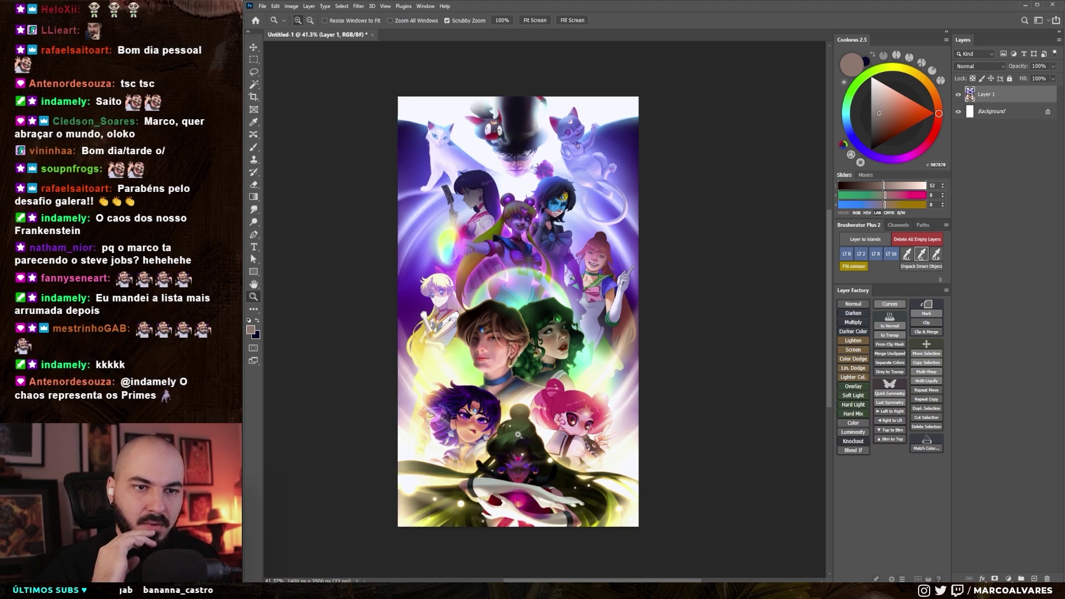
{"action": "scroll", "coordinate": [524, 398], "scroll_direction": "up", "scroll_amount": 1}
{"action": "scroll", "coordinate": [524, 399], "scroll_direction": "up", "scroll_amount": 1}
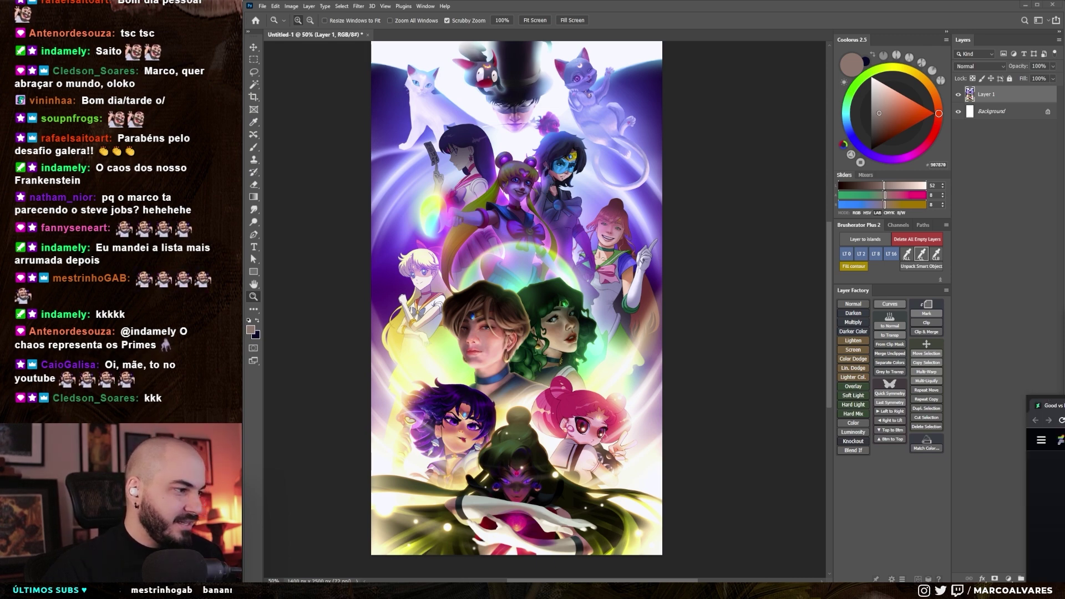
{"action": "key", "text": "alt+Tab"}
- Maximize and widen Chrome, scroll the description, and briefly check the collaborating artist's profile
{"action": "double_click", "coordinate": [664, 177]}
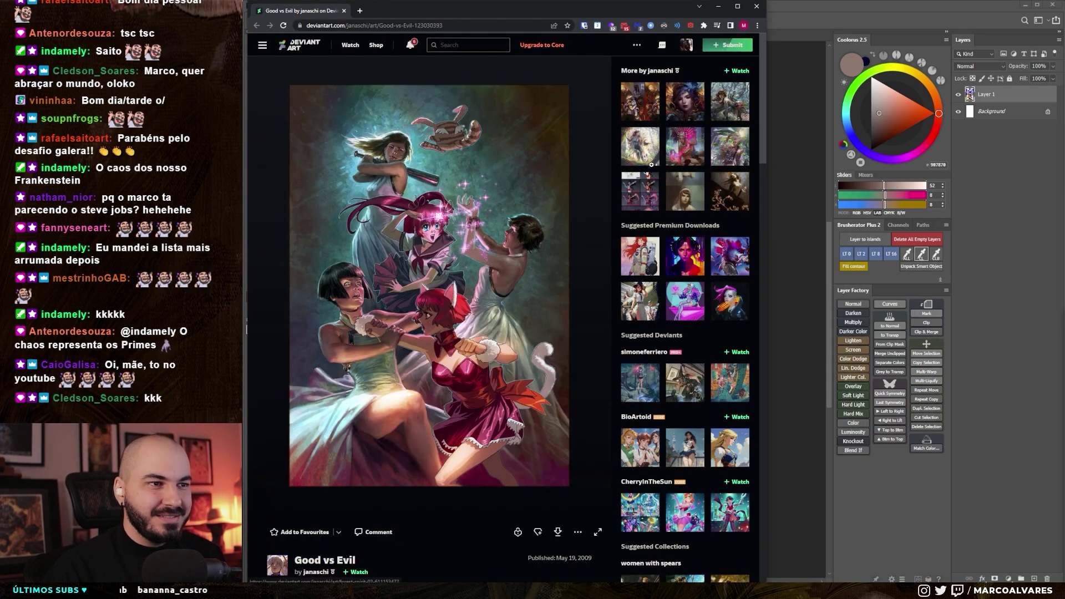
{"action": "left_click_drag", "start_coordinate": [773, 38], "coordinate": [1041, 91]}
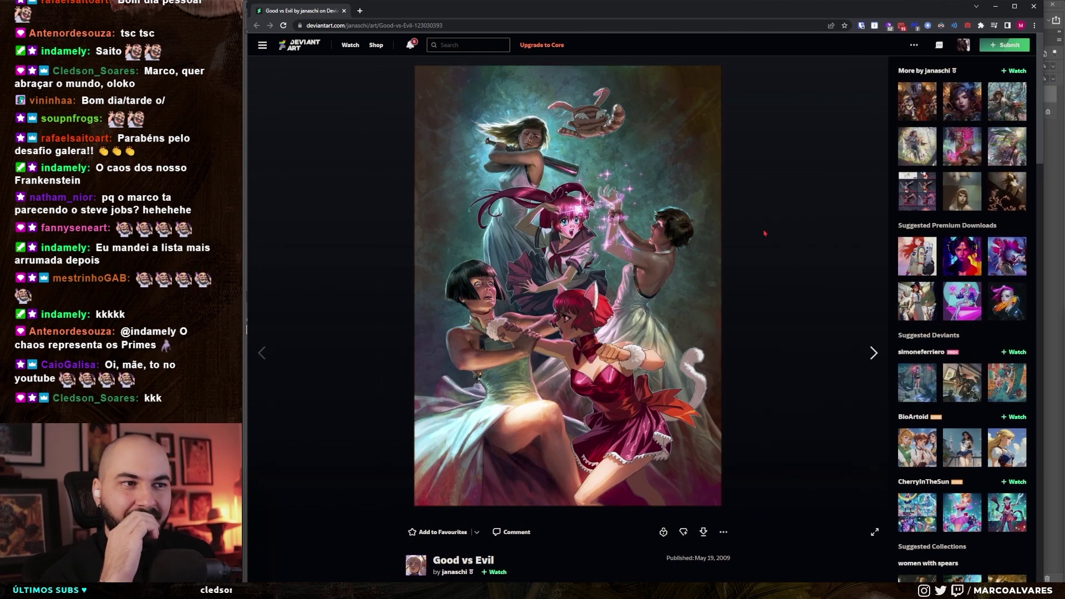
{"action": "scroll", "coordinate": [678, 328], "scroll_direction": "down", "scroll_amount": 3}
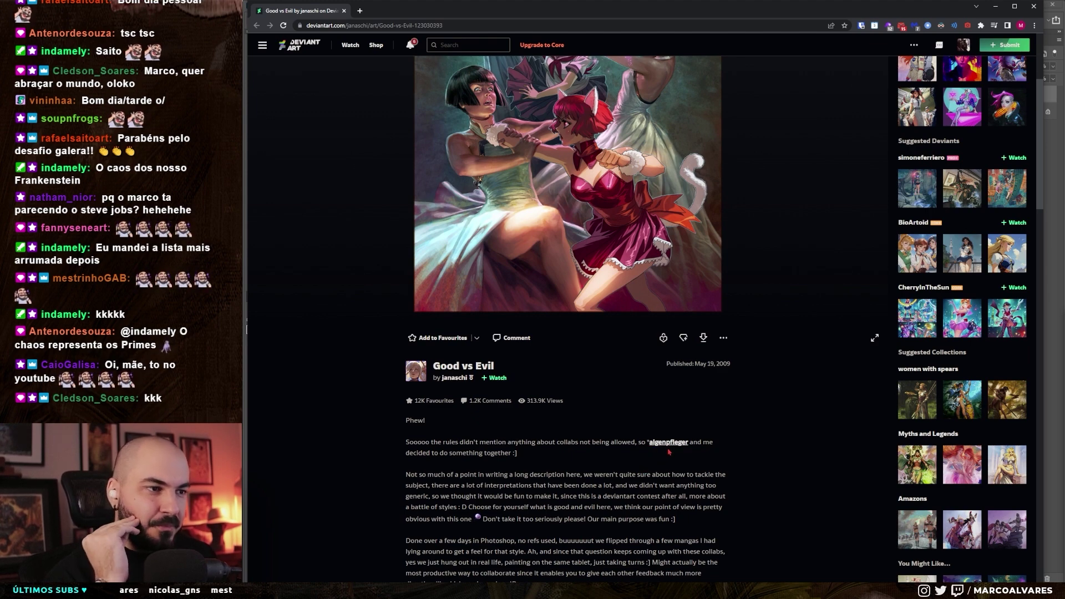
{"action": "scroll", "coordinate": [647, 436], "scroll_direction": "down", "scroll_amount": 2}
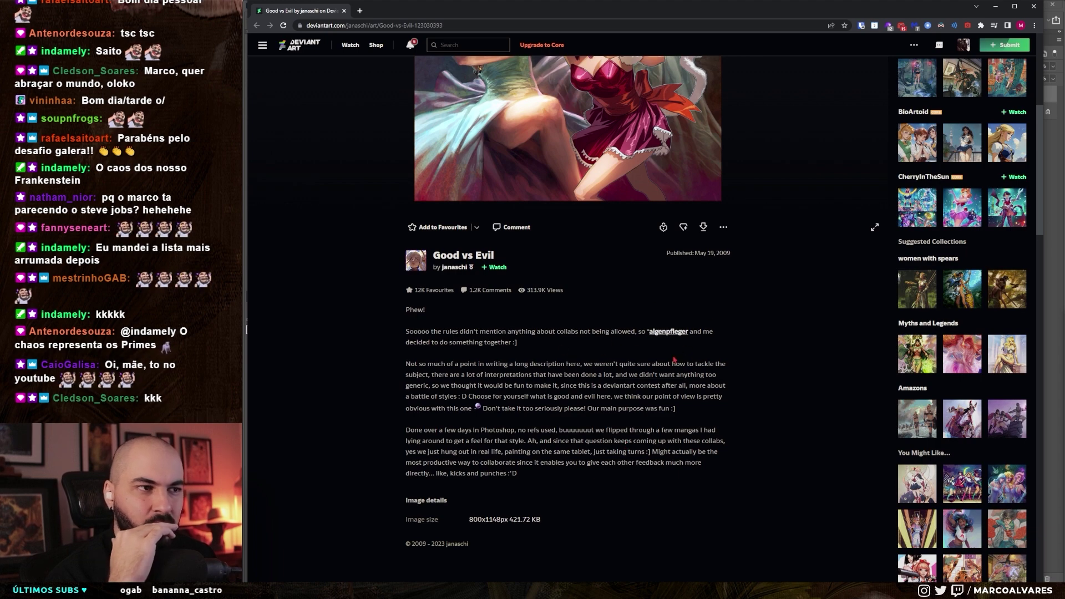
{"action": "left_click", "coordinate": [668, 331]}
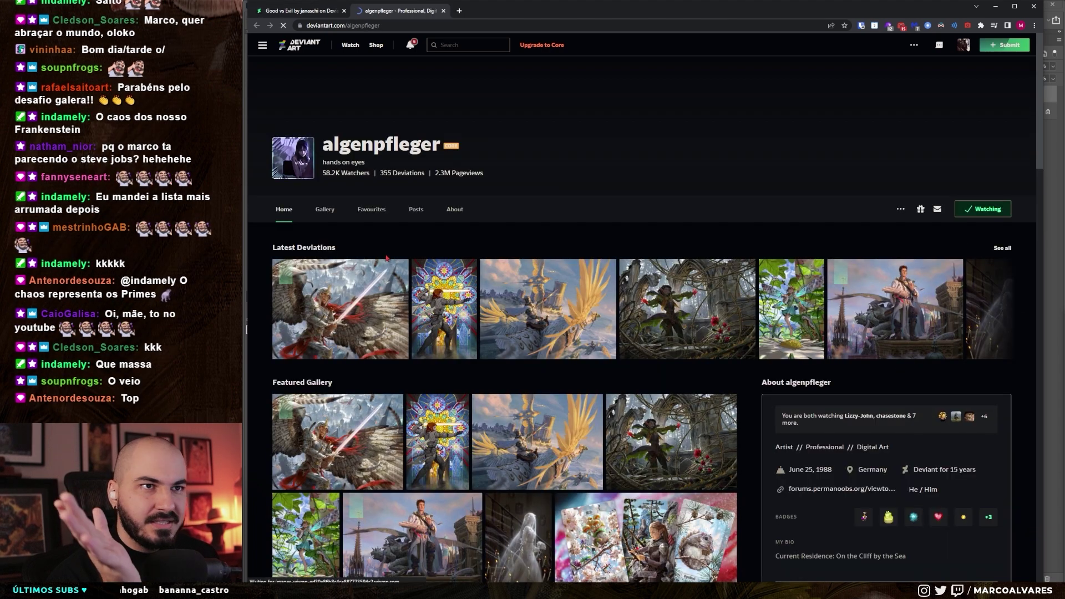
{"action": "key", "text": "ctrl+w"}
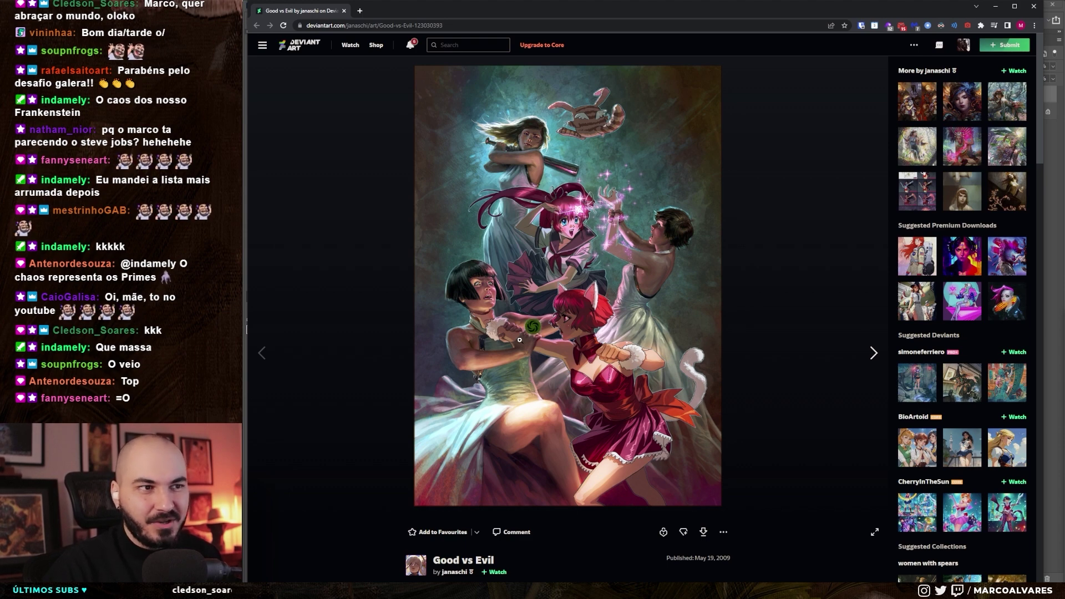
- View Good vs Evil full size at a larger page zoom, then close the lightbox
{"action": "left_click", "coordinate": [525, 332]}
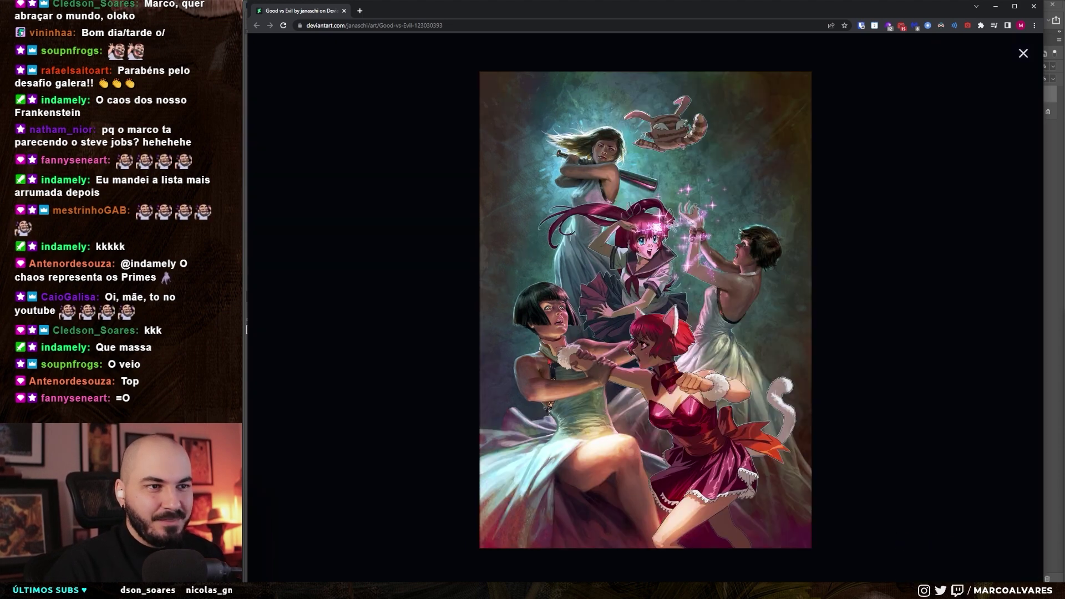
{"action": "key", "text": "ctrl+plus"}
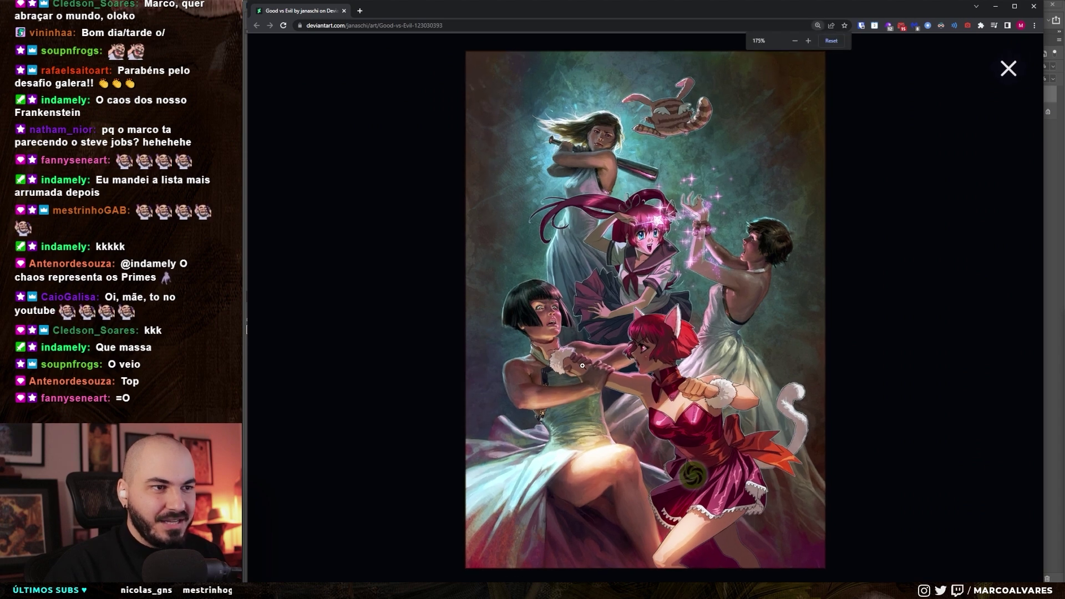
{"action": "key", "text": "ctrl+plus"}
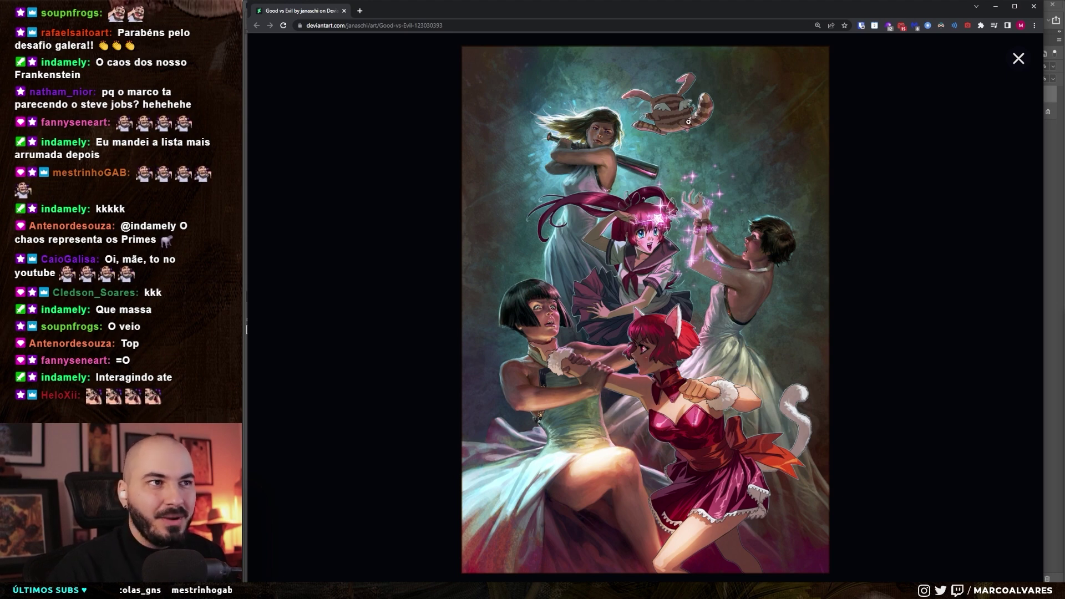
{"action": "left_click", "coordinate": [1015, 57]}
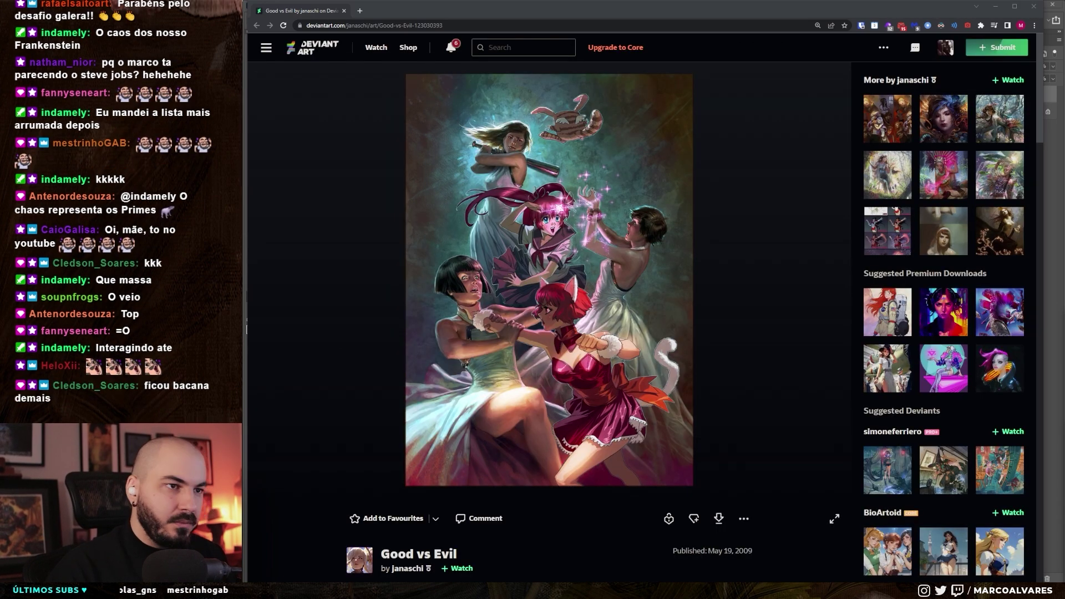
- Open another of the artist's artworks in an enlarged window, then close it and return to Photoshop
{"action": "left_click", "coordinate": [999, 231], "text": "shift"}
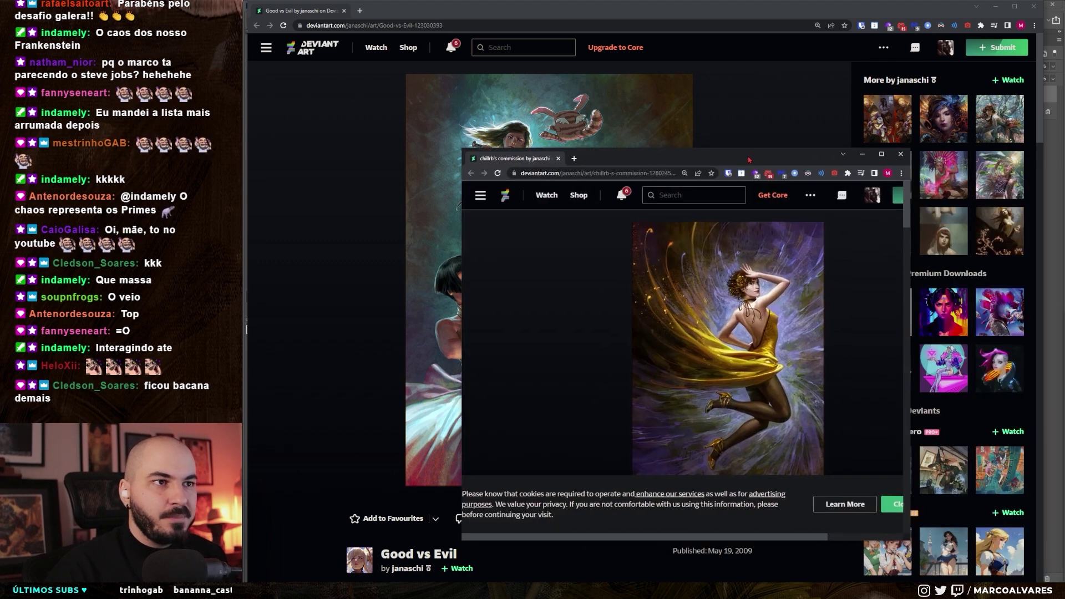
{"action": "left_click_drag", "start_coordinate": [731, 159], "coordinate": [566, 244]}
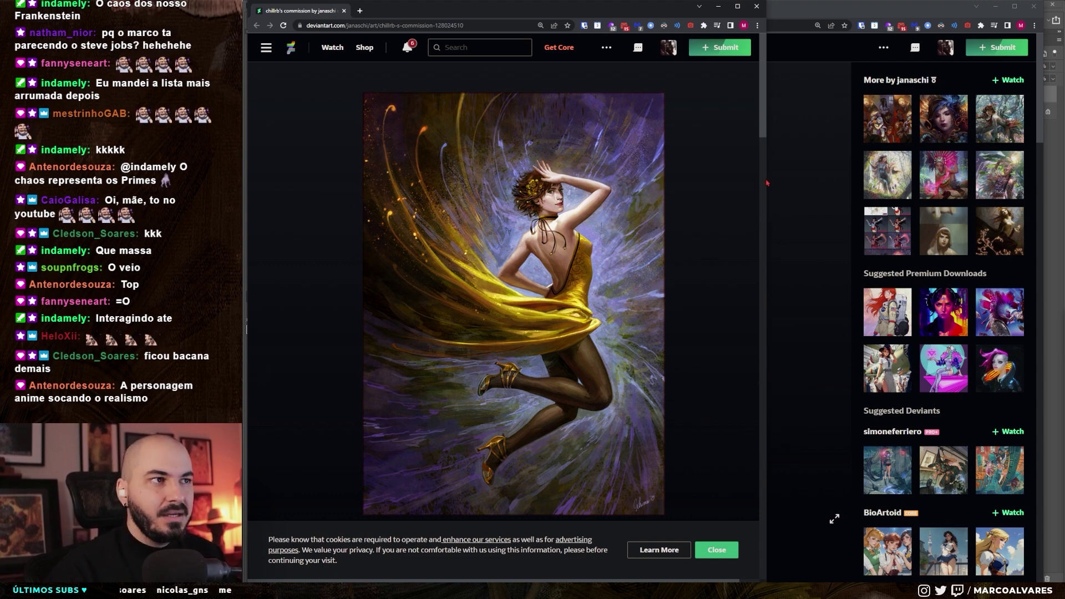
{"action": "left_click_drag", "start_coordinate": [767, 179], "coordinate": [913, 179]}
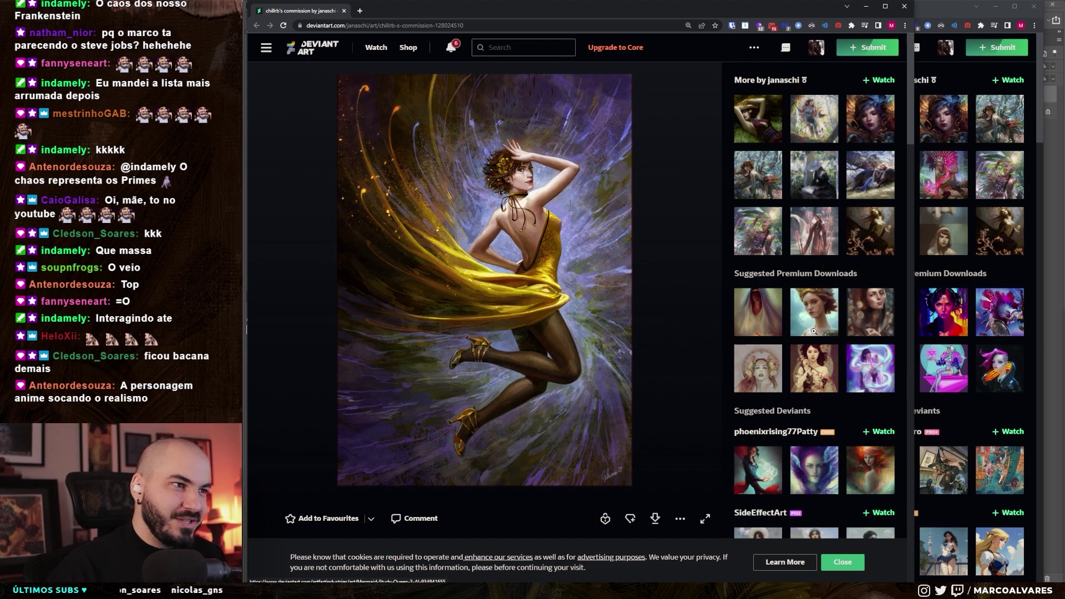
{"action": "mouse_move", "coordinate": [514, 304]}
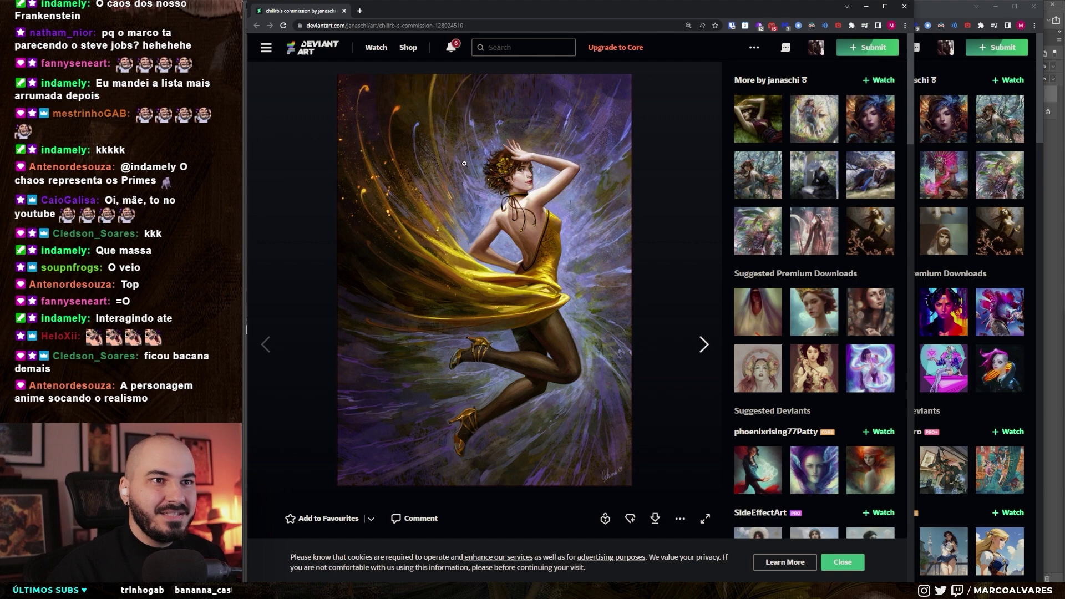
{"action": "key", "text": "ctrl+w"}
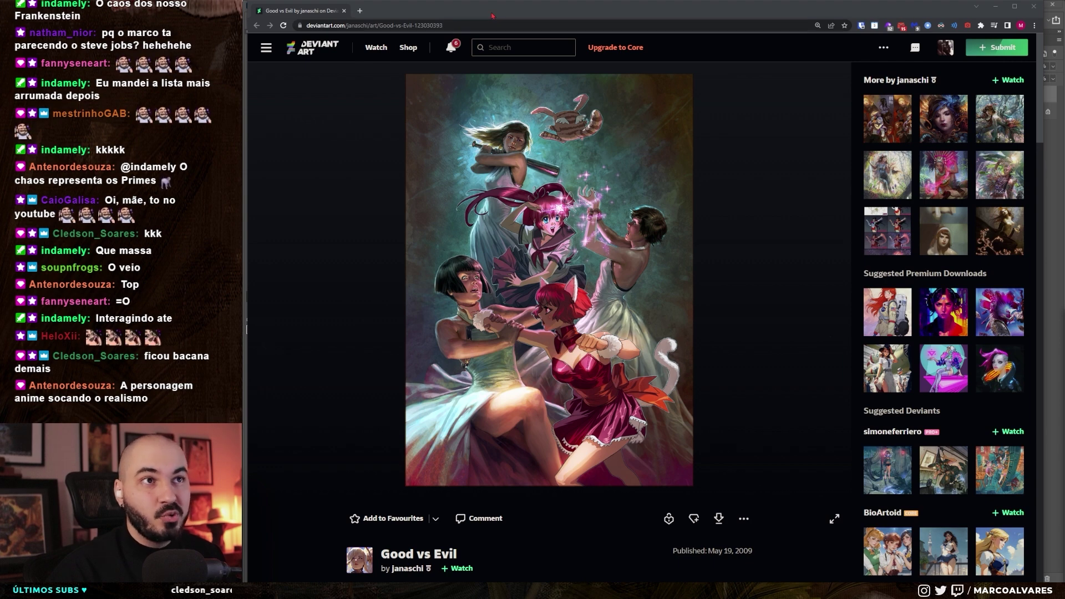
{"action": "key", "text": "ctrl+w"}
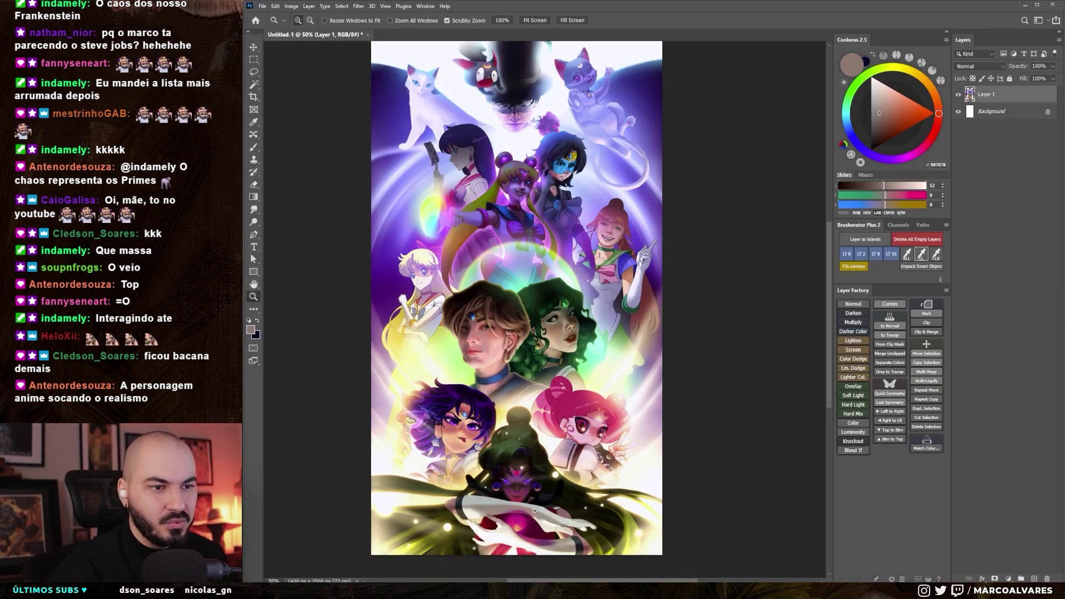
- Add a new empty Layer 2 and paint a magenta brush stroke over the pink hair
{"action": "scroll", "coordinate": [499, 466], "scroll_direction": "down", "scroll_amount": 2}
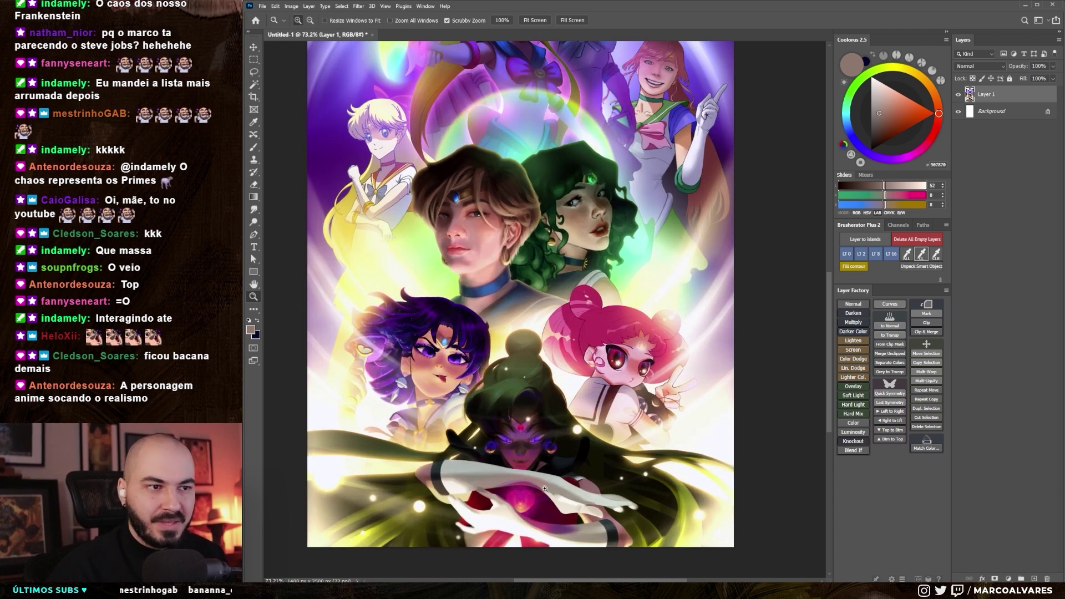
{"action": "scroll", "coordinate": [561, 476], "scroll_direction": "up", "scroll_amount": 2}
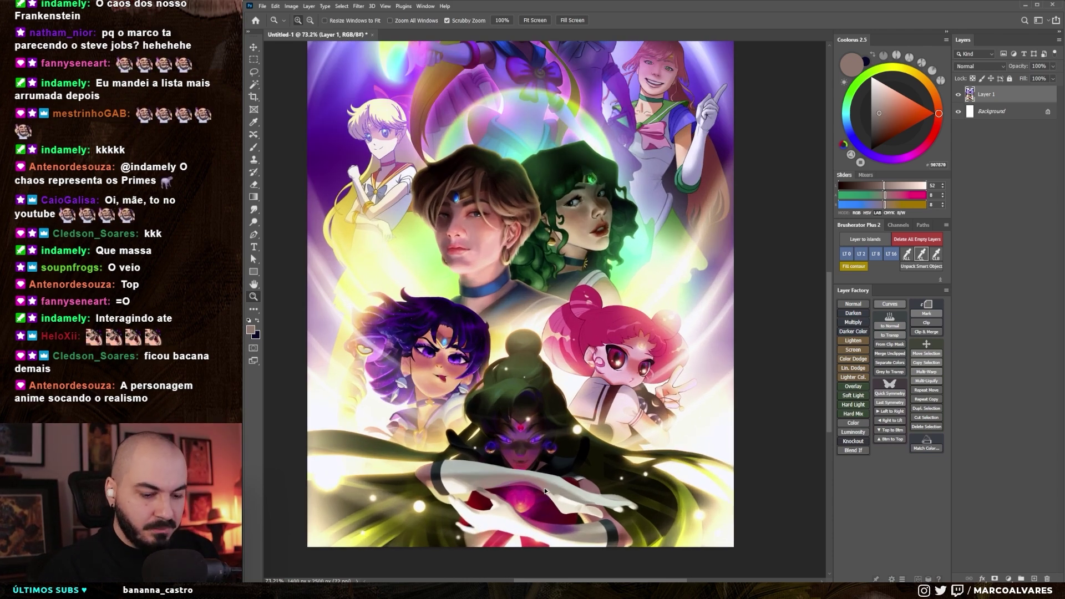
{"action": "key", "text": "ctrl+shift+alt+n"}
{"action": "scroll", "coordinate": [506, 375], "scroll_direction": "up", "scroll_amount": 2}
{"action": "key", "text": "b"}
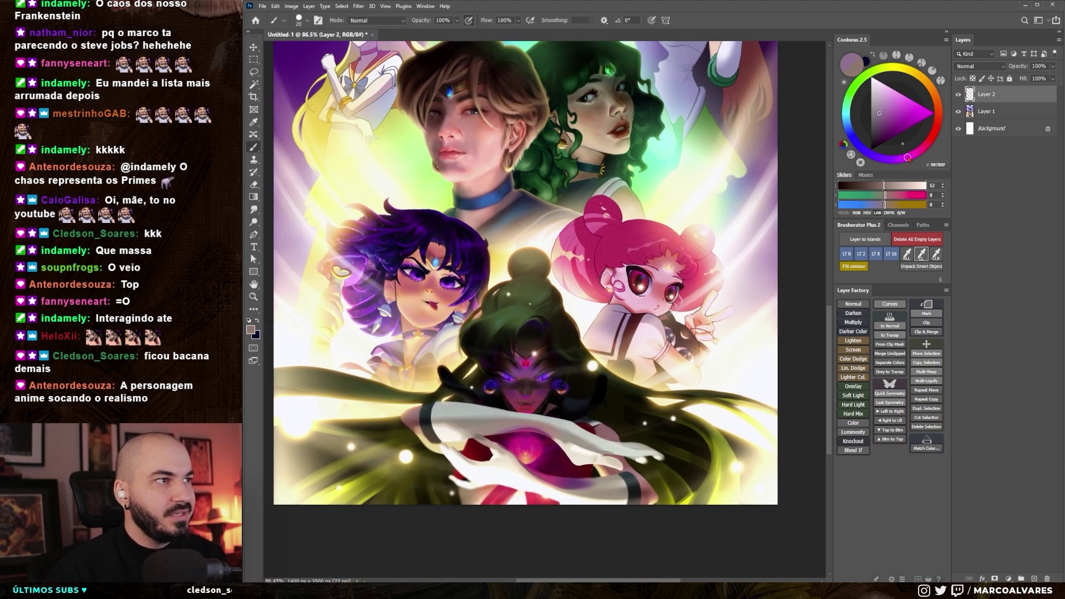
{"action": "left_click", "coordinate": [595, 280], "text": "alt"}
{"action": "mouse_move", "coordinate": [595, 280]}
{"action": "left_mouse_down"}
{"action": "mouse_move", "coordinate": [590, 302]}
{"action": "mouse_move", "coordinate": [547, 322]}
{"action": "mouse_move", "coordinate": [595, 360]}
{"action": "left_mouse_up"}
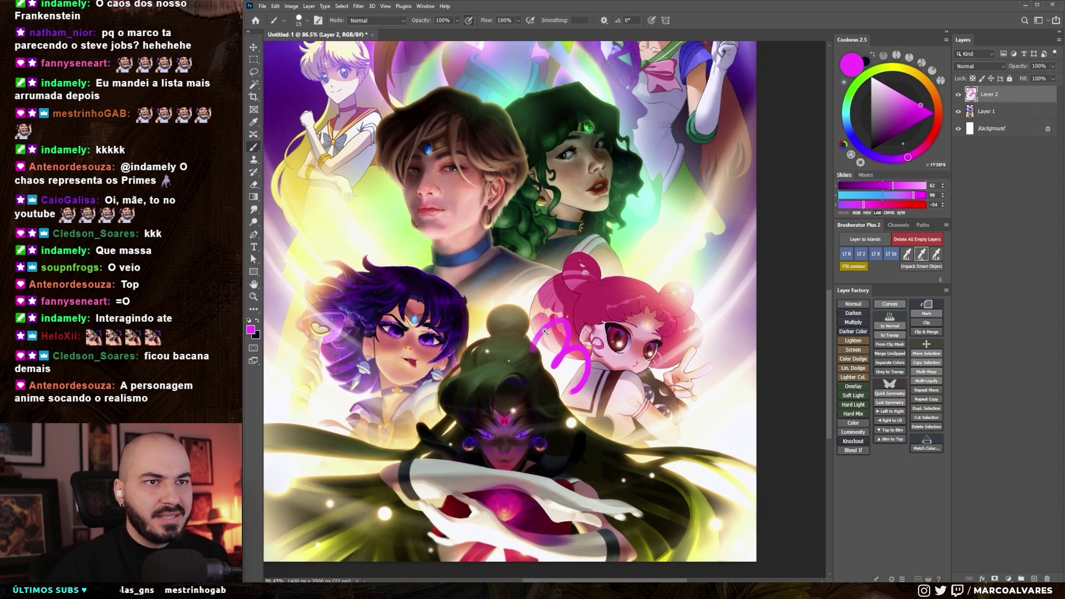
- Zoom in on the lower characters, draw and undo two magenta marks, then zoom back out
{"action": "key", "text": "z"}
{"action": "mouse_move", "coordinate": [545, 331]}
{"action": "left_mouse_down"}
{"action": "mouse_move", "coordinate": [546, 379]}
{"action": "mouse_move", "coordinate": [534, 345]}
{"action": "mouse_move", "coordinate": [521, 360]}
{"action": "left_mouse_up"}
{"action": "key", "text": "b"}
{"action": "left_click_drag", "start_coordinate": [424, 395], "coordinate": [443, 392]}
{"action": "key", "text": "ctrl+z"}
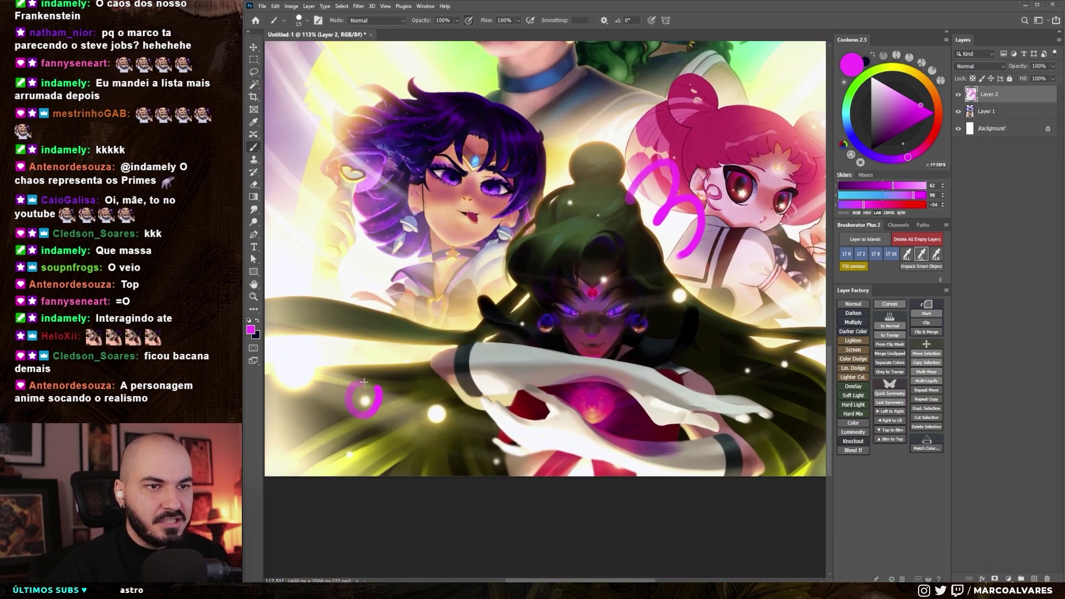
{"action": "left_click_drag", "start_coordinate": [302, 345], "coordinate": [285, 355]}
{"action": "key", "text": "ctrl+z"}
{"action": "key", "text": "z"}
{"action": "mouse_move", "coordinate": [555, 447]}
{"action": "left_mouse_down"}
{"action": "mouse_move", "coordinate": [532, 447]}
{"action": "mouse_move", "coordinate": [546, 444]}
{"action": "left_mouse_up"}
{"action": "key", "text": "b"}
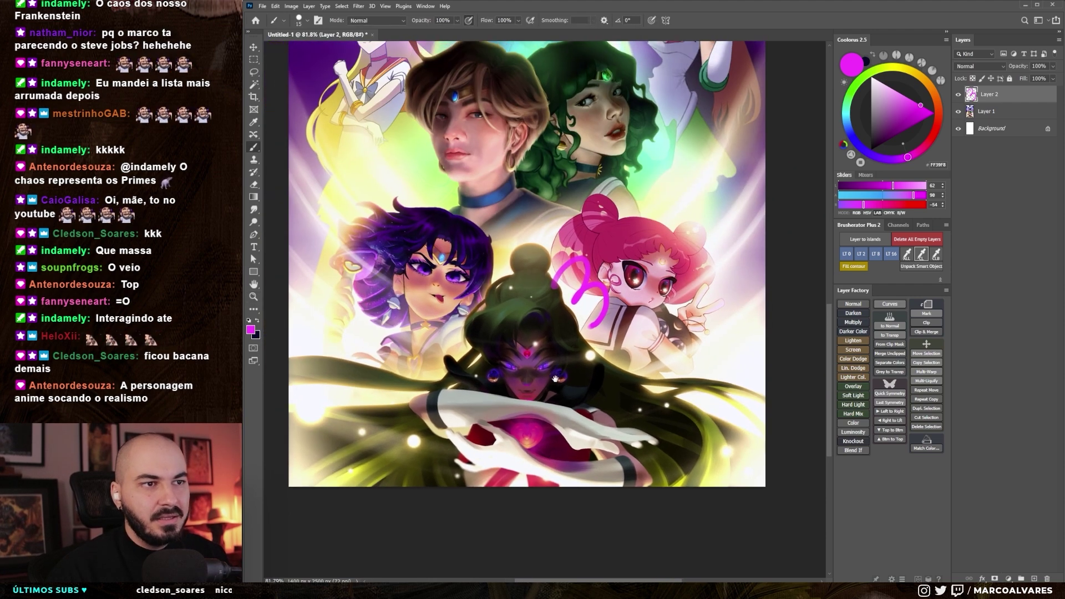
- Enlarge the brush, draw and undo a large magenta loop, then shrink the brush back down
{"action": "scroll", "coordinate": [555, 379], "scroll_direction": "down", "scroll_amount": 3}
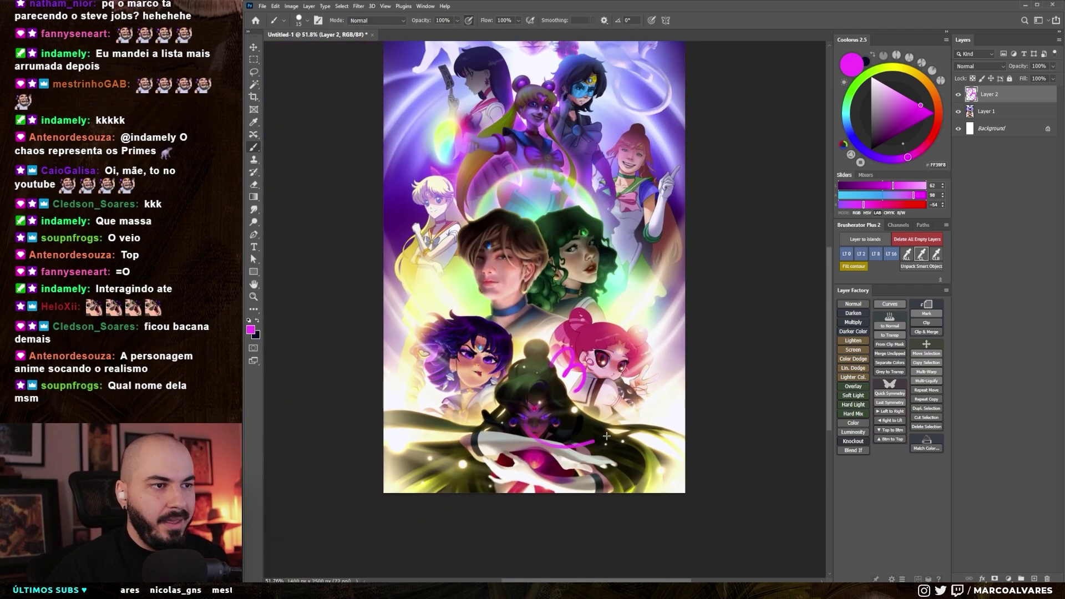
{"action": "left_click_drag", "start_coordinate": [570, 329], "coordinate": [565, 391]}
{"action": "key", "text": "bracketright"}
{"action": "mouse_move", "coordinate": [389, 491]}
{"action": "left_mouse_down"}
{"action": "mouse_move", "coordinate": [343, 306]}
{"action": "mouse_move", "coordinate": [383, 80]}
{"action": "left_mouse_up"}
{"action": "key", "text": "ctrl+z"}
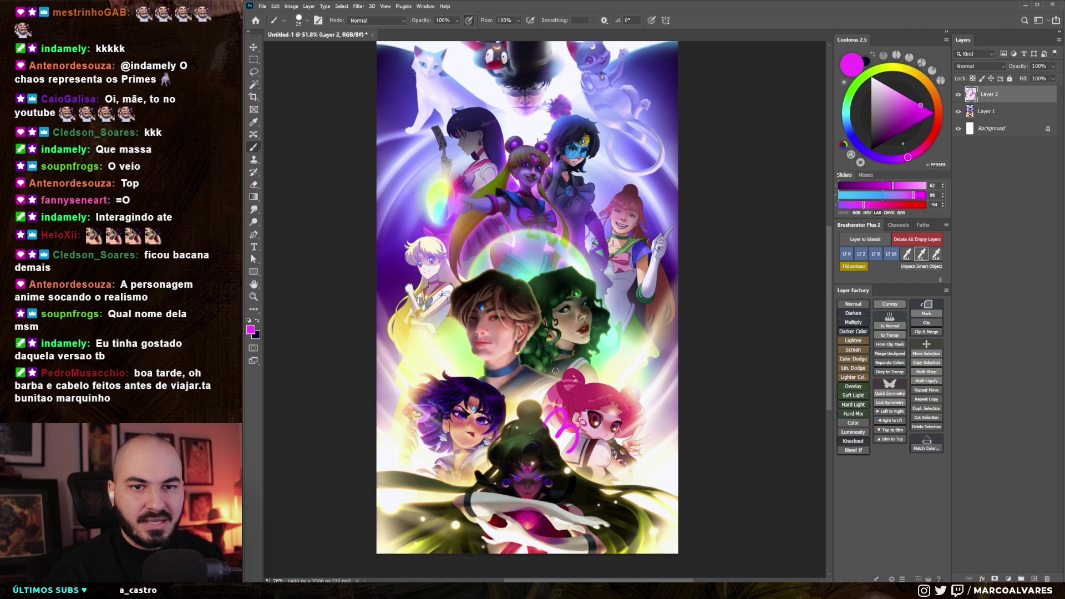
{"action": "scroll", "coordinate": [555, 362], "scroll_direction": "down", "scroll_amount": 3}
{"action": "scroll", "coordinate": [547, 364], "scroll_direction": "up", "scroll_amount": 2}
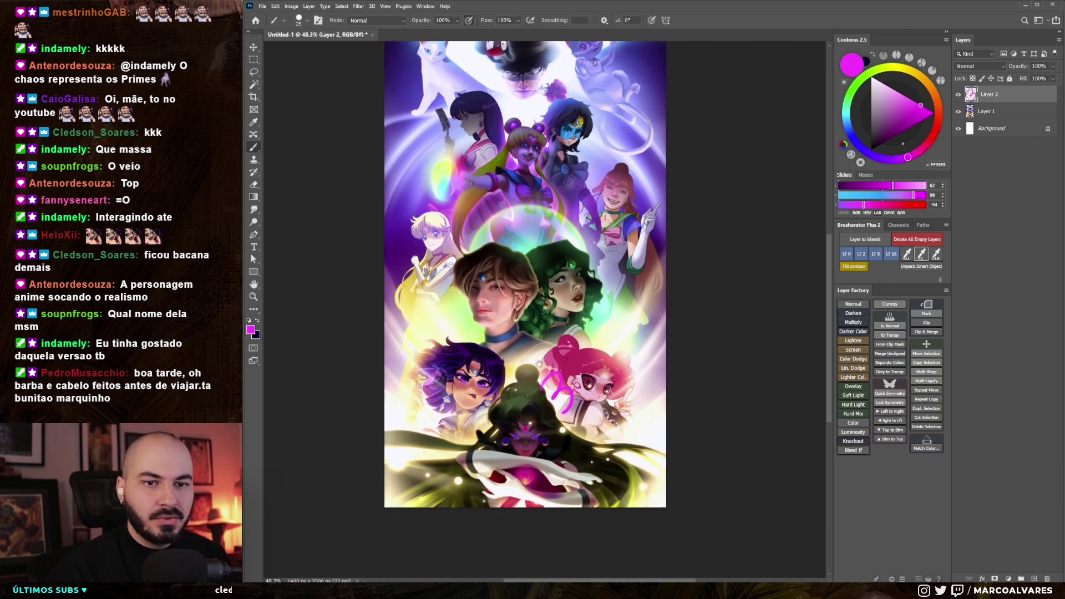
{"action": "scroll", "coordinate": [538, 367], "scroll_direction": "up", "scroll_amount": 4}
{"action": "key", "text": "bracketleft"}
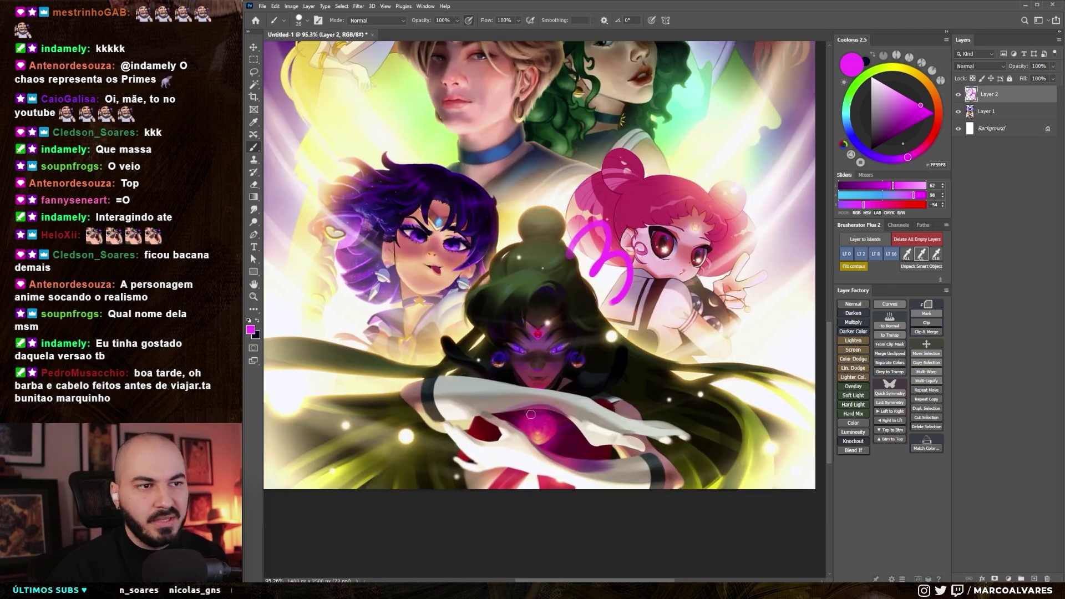
{"action": "key", "text": "bracketleft"}
{"action": "key", "text": "bracketleft"}
{"action": "key", "text": "bracketleft"}
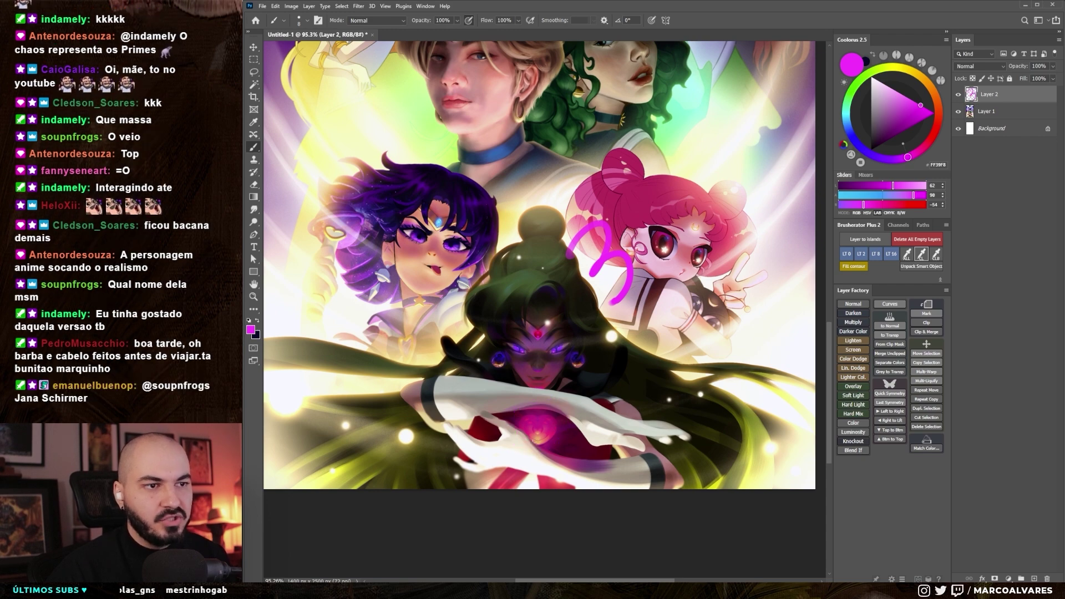
{"action": "scroll", "coordinate": [544, 438], "scroll_direction": "down", "scroll_amount": 4}
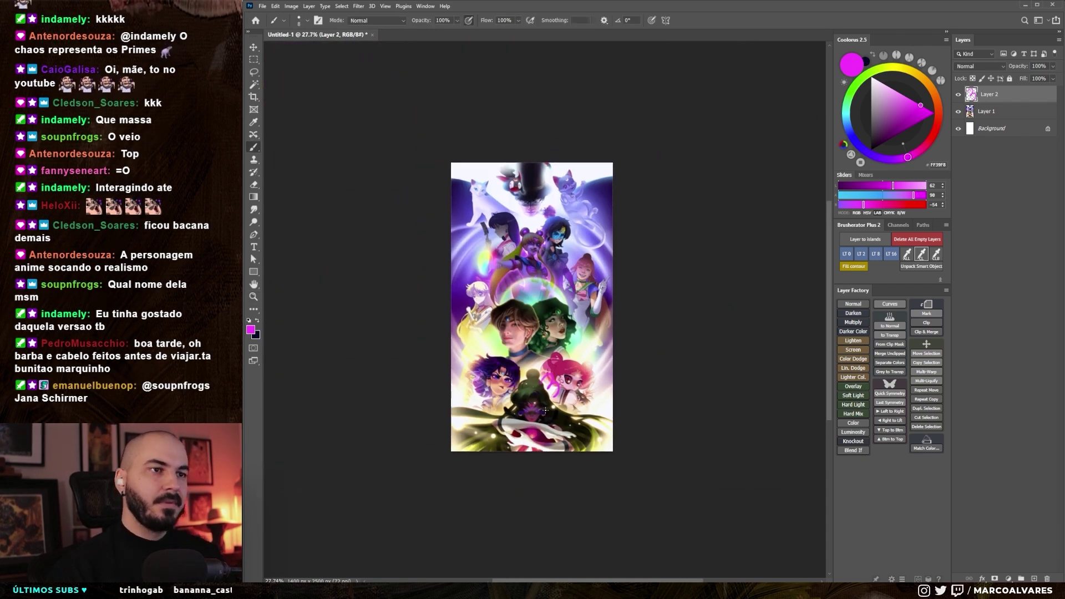
- Check the group in grayscale proof colours, sketch an arc around the upper characters, then return to colour
{"action": "scroll", "coordinate": [545, 410], "scroll_direction": "up", "scroll_amount": 2}
{"action": "key", "text": "z"}
{"action": "key", "text": "ctrl+y"}
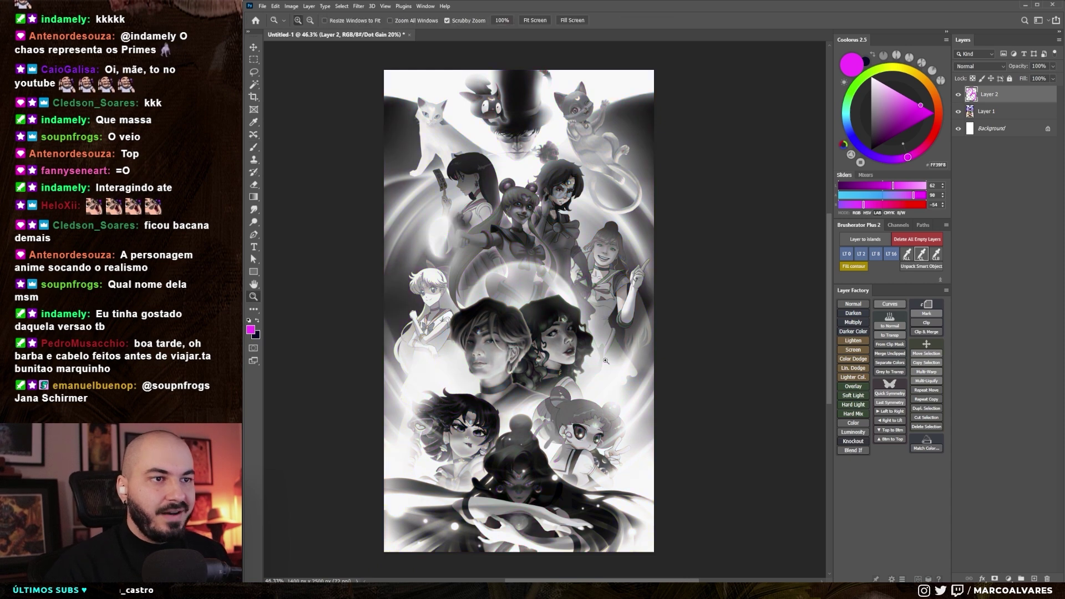
{"action": "scroll", "coordinate": [605, 361], "scroll_direction": "down", "scroll_amount": 1}
{"action": "key", "text": "b"}
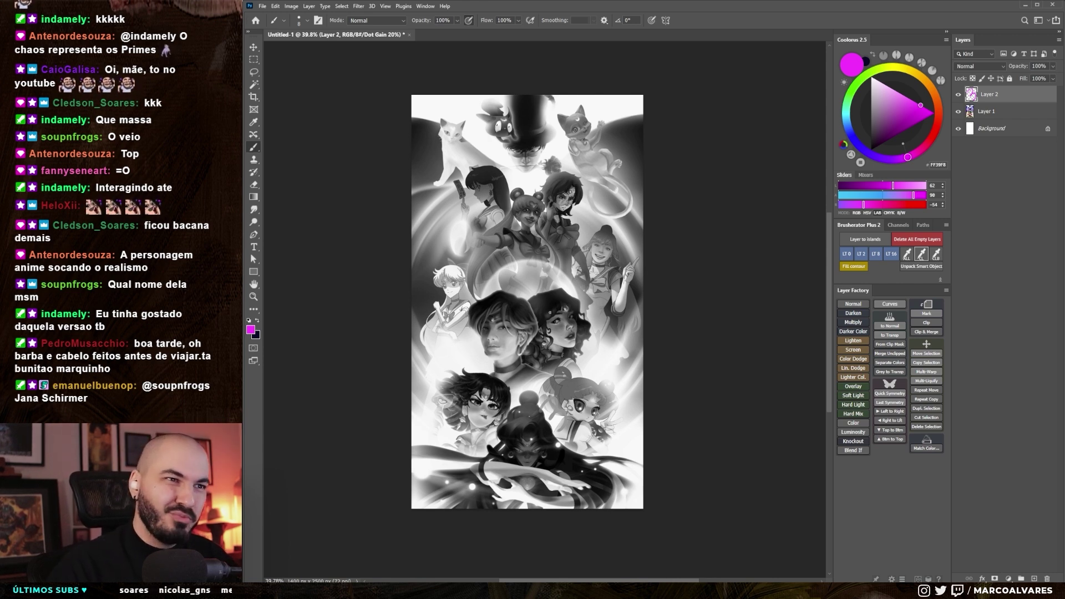
{"action": "left_click_drag", "start_coordinate": [527, 302], "coordinate": [519, 313]}
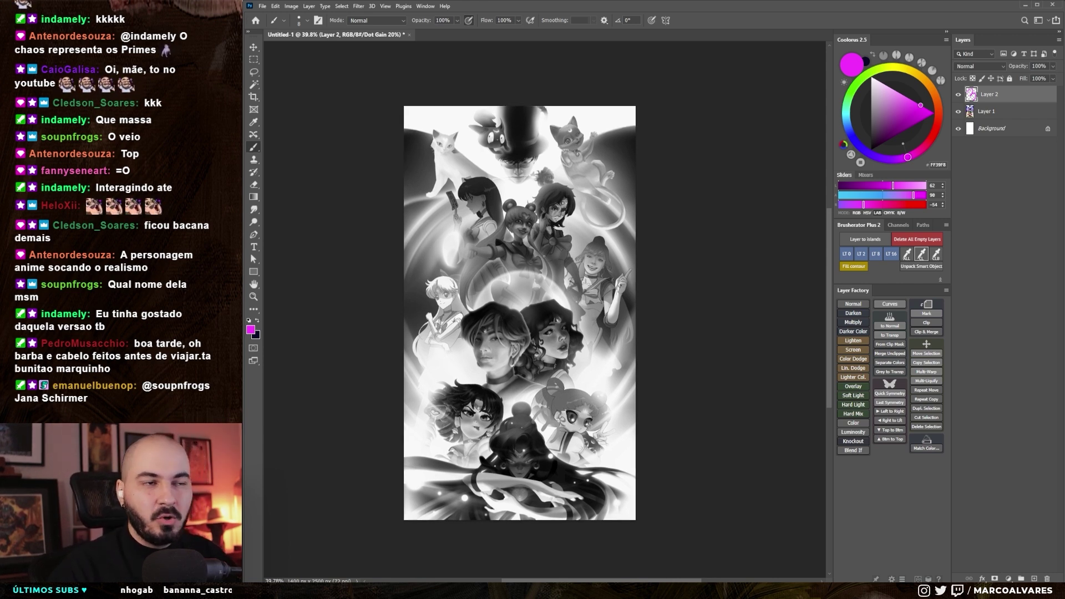
{"action": "scroll", "coordinate": [519, 310], "scroll_direction": "down", "scroll_amount": 1}
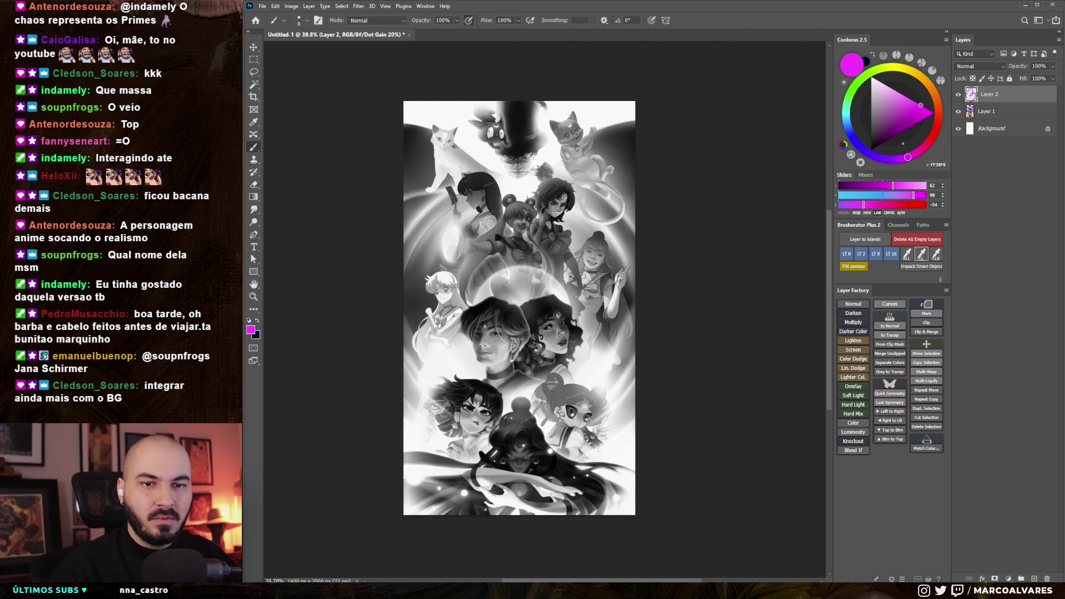
{"action": "left_click_drag", "start_coordinate": [549, 182], "coordinate": [526, 264]}
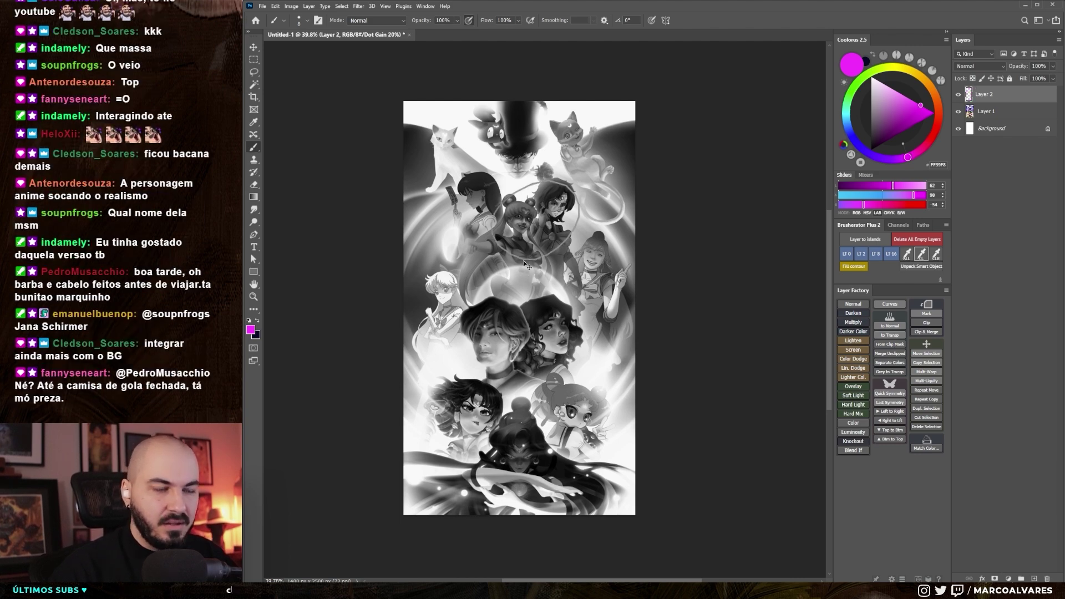
{"action": "key", "text": "ctrl+y"}
{"action": "key", "text": "z"}
{"action": "left_click_drag", "start_coordinate": [532, 193], "coordinate": [599, 189]}
- Mark the masked girl's and Sailor Moon's faces with magenta circles, undoing each one
{"action": "key", "text": "b"}
{"action": "left_click_drag", "start_coordinate": [657, 216], "coordinate": [613, 250]}
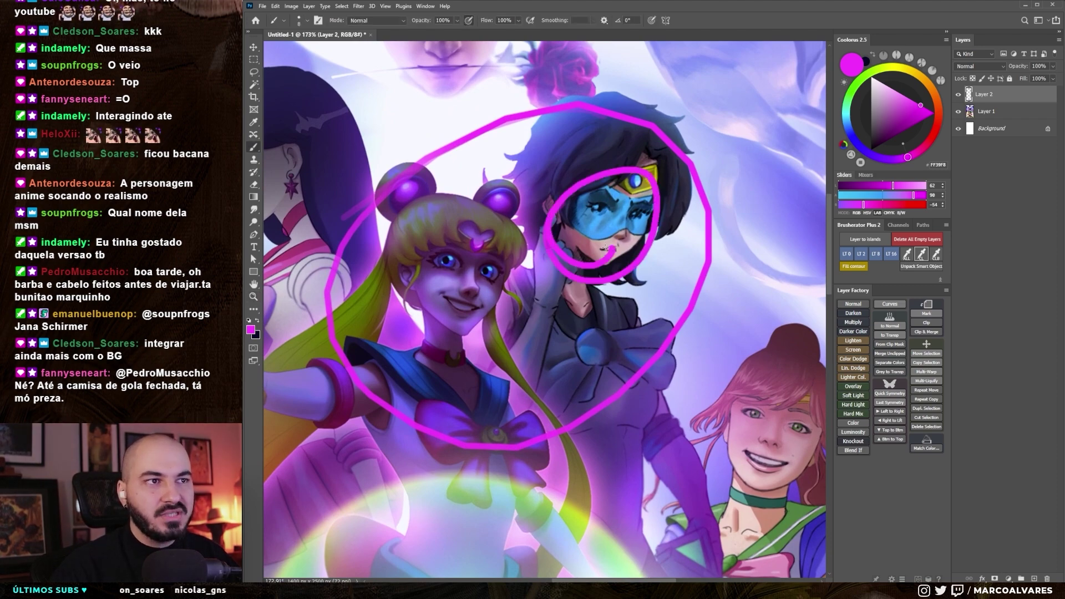
{"action": "key", "text": "ctrl+z"}
{"action": "left_click_drag", "start_coordinate": [450, 206], "coordinate": [460, 351]}
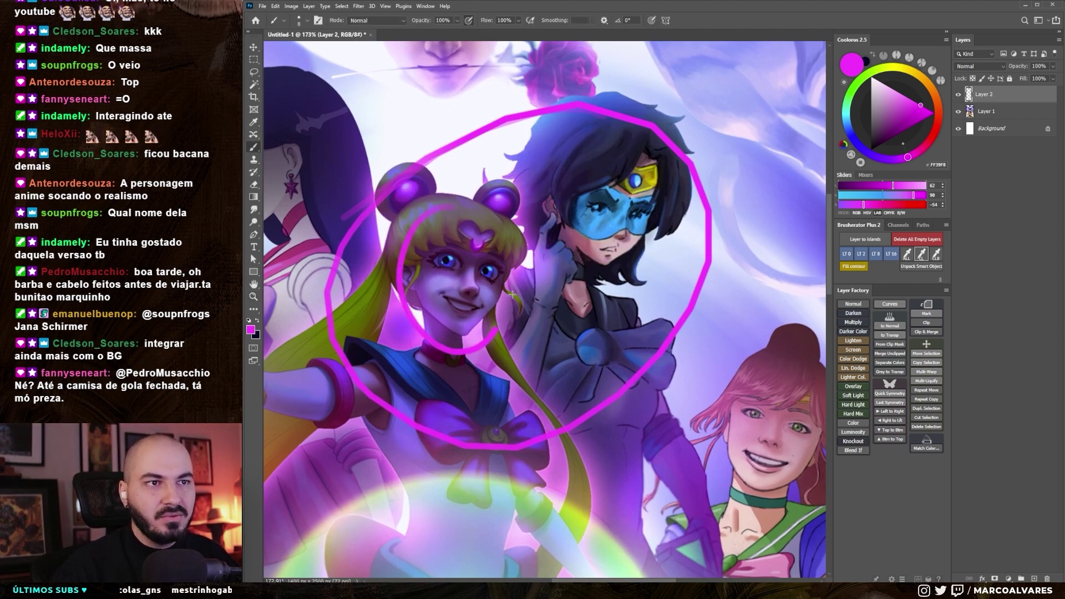
{"action": "key", "text": "ctrl+z"}
{"action": "key", "text": "ctrl+z"}
- Fit the whole artwork in view, then circle and undo Sailor Moon, Mars and Mercury
{"action": "key", "text": "z"}
{"action": "key", "text": "ctrl+0"}
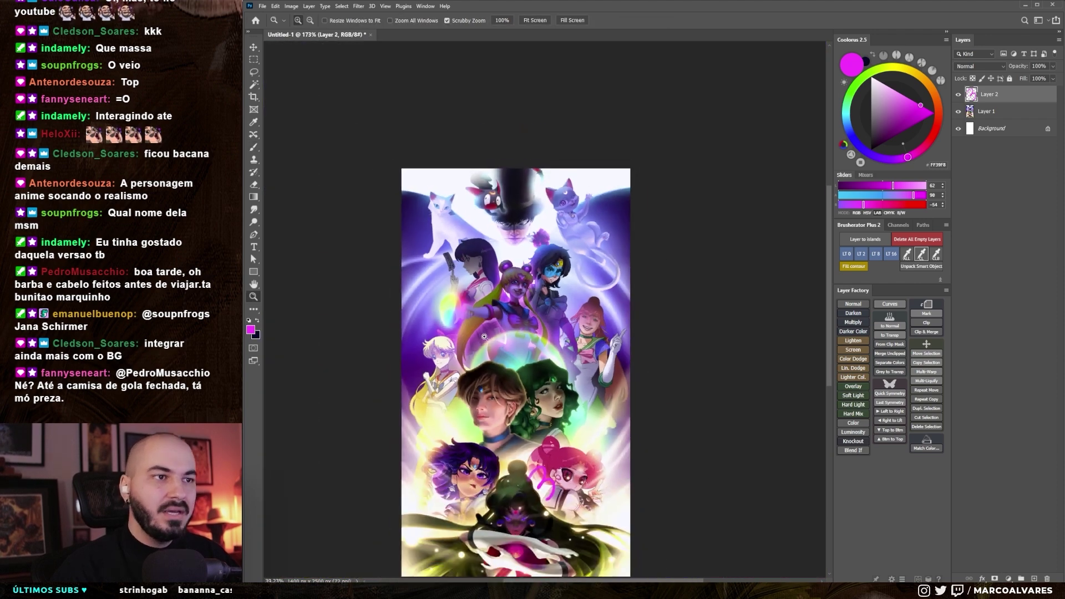
{"action": "key", "text": "b"}
{"action": "left_click_drag", "start_coordinate": [484, 337], "coordinate": [509, 301]}
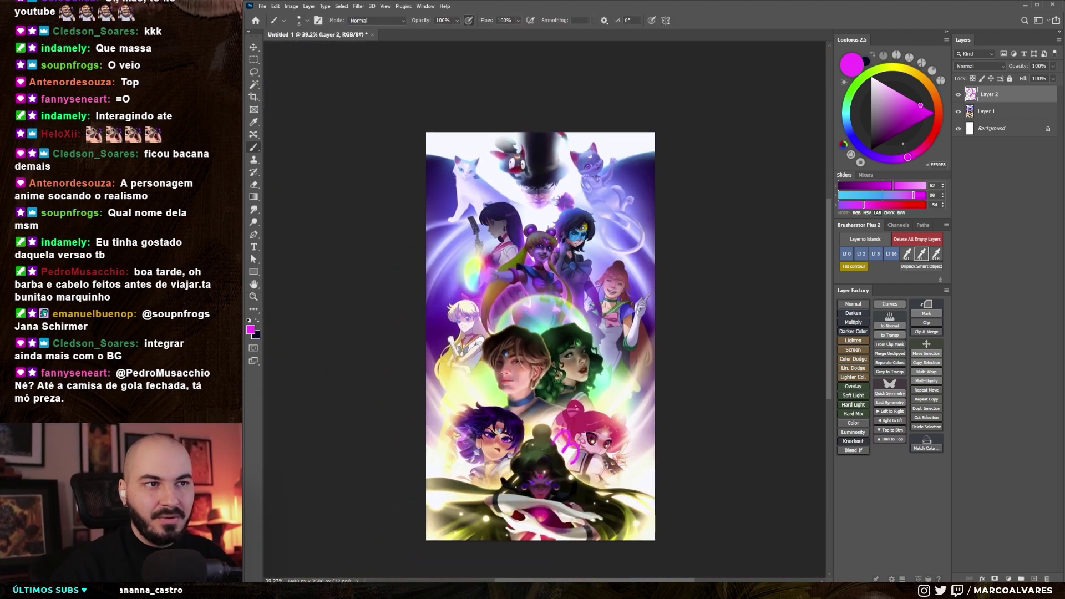
{"action": "left_click_drag", "start_coordinate": [508, 201], "coordinate": [585, 212]}
{"action": "key", "text": "ctrl+z"}
{"action": "left_click_drag", "start_coordinate": [520, 302], "coordinate": [523, 289]}
{"action": "key", "text": "ctrl+z"}
{"action": "scroll", "coordinate": [549, 291], "scroll_direction": "up", "scroll_amount": 2}
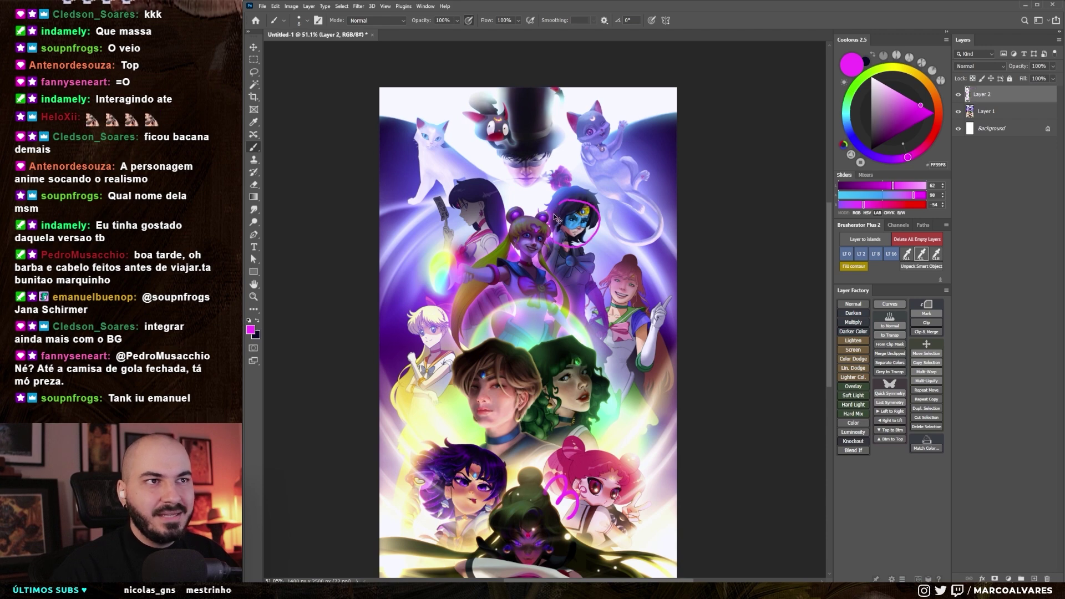
{"action": "left_click_drag", "start_coordinate": [548, 284], "coordinate": [552, 254]}
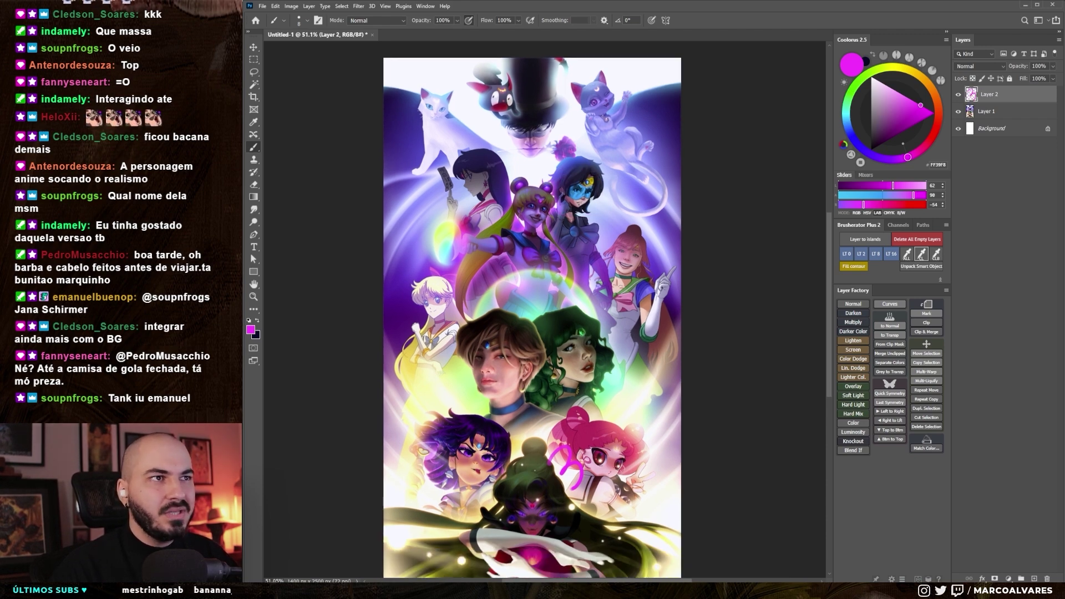
- Zoom out, recentre the artwork, and draw then undo a magenta ellipse around the central faces
{"action": "scroll", "coordinate": [613, 137], "scroll_direction": "up", "scroll_amount": 2}
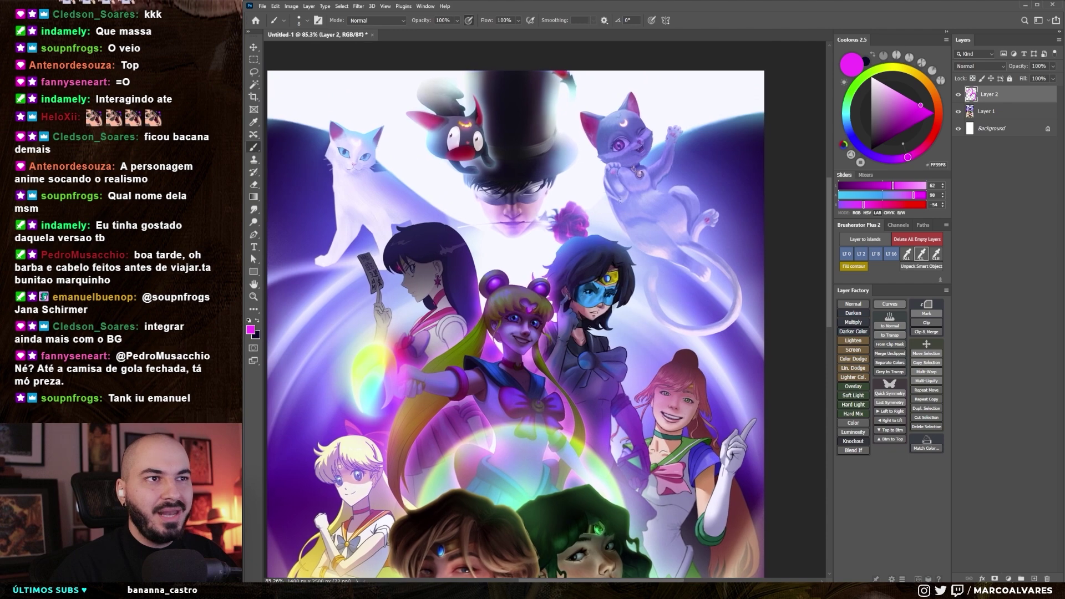
{"action": "key", "text": "z"}
{"action": "mouse_move", "coordinate": [638, 263]}
{"action": "left_mouse_down"}
{"action": "mouse_move", "coordinate": [613, 318]}
{"action": "mouse_move", "coordinate": [609, 244]}
{"action": "left_mouse_up"}
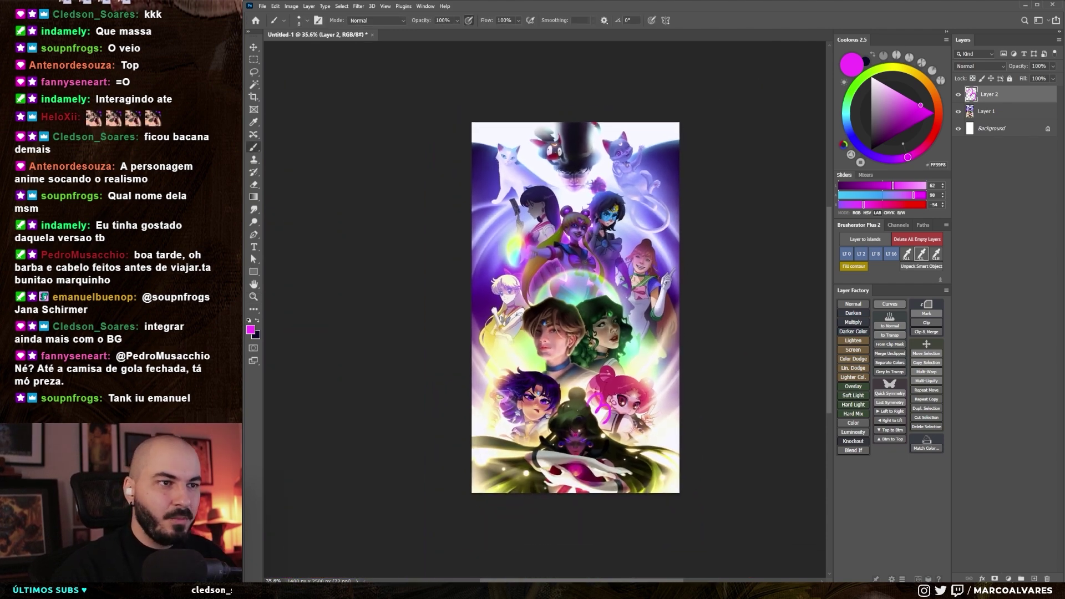
{"action": "key", "text": "b"}
{"action": "left_click_drag", "start_coordinate": [606, 198], "coordinate": [591, 203]}
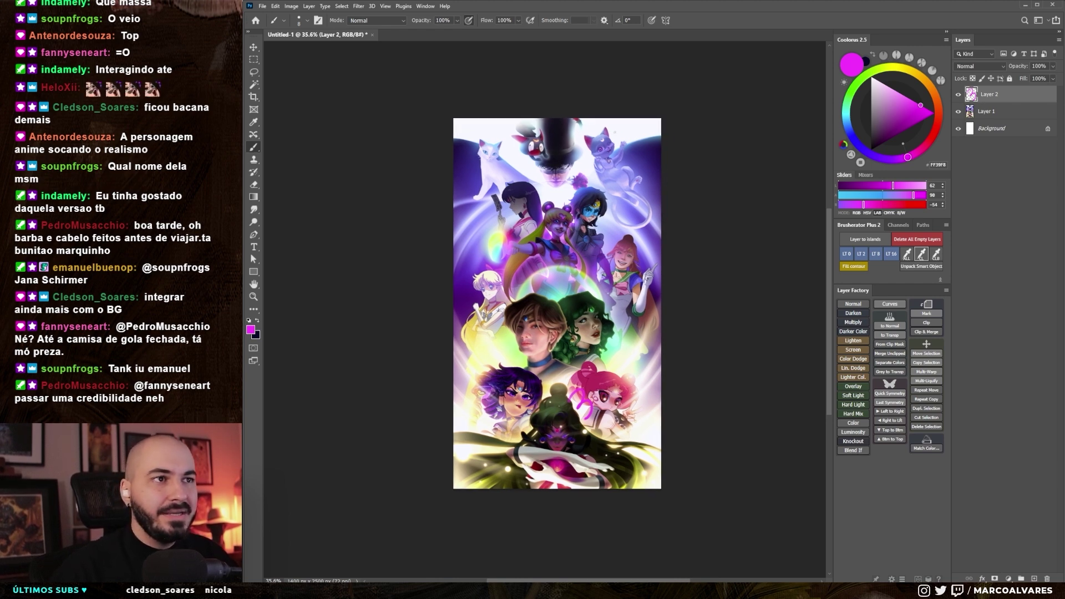
{"action": "left_click_drag", "start_coordinate": [586, 288], "coordinate": [553, 306]}
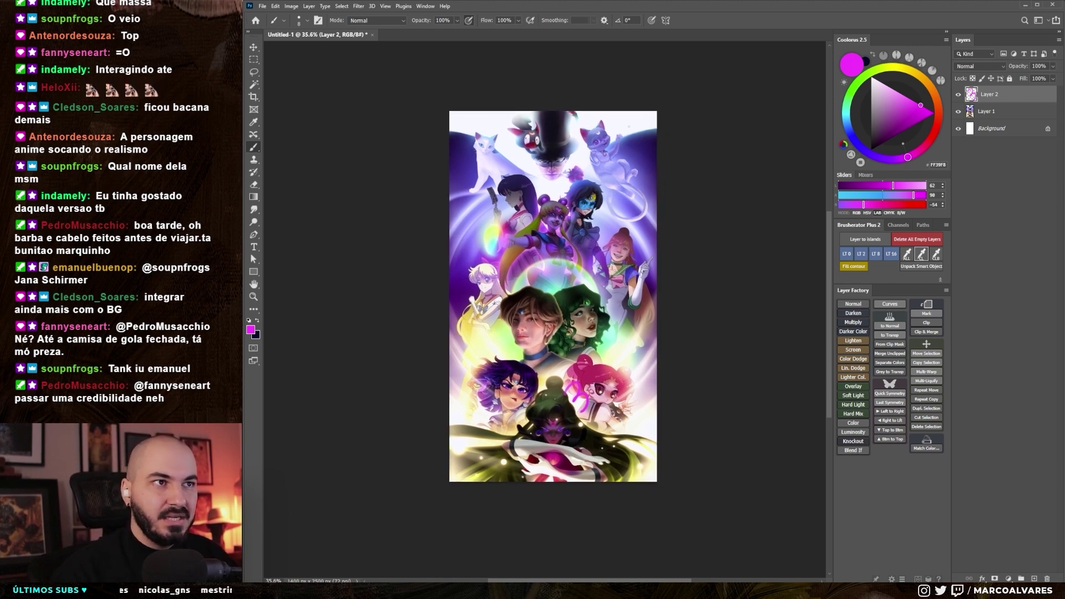
{"action": "left_click_drag", "start_coordinate": [624, 215], "coordinate": [619, 209]}
{"action": "scroll", "coordinate": [583, 322], "scroll_direction": "up", "scroll_amount": 2}
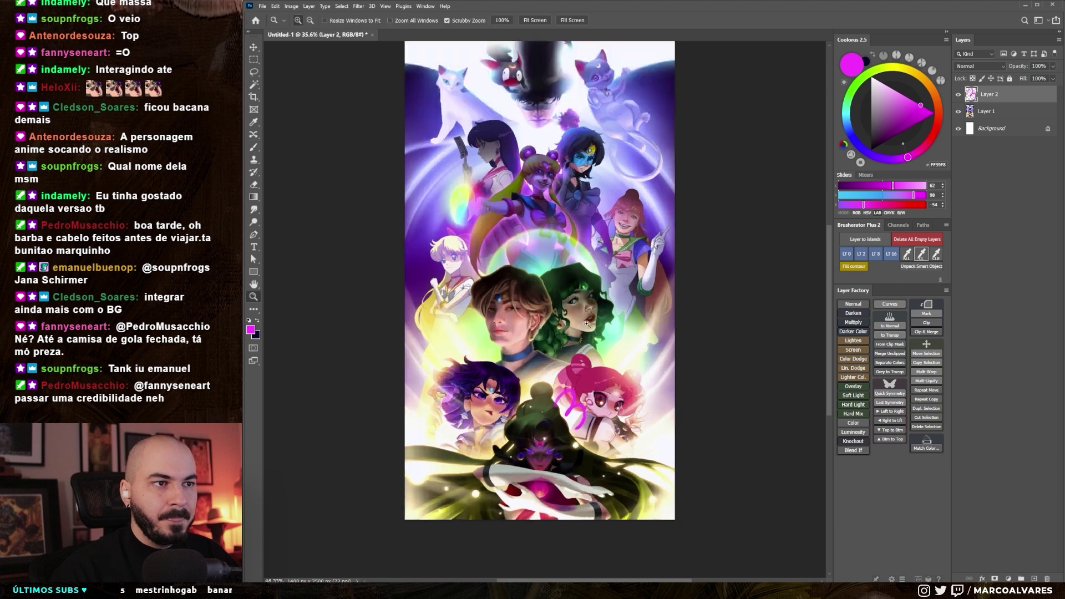
{"action": "scroll", "coordinate": [583, 321], "scroll_direction": "up", "scroll_amount": 2}
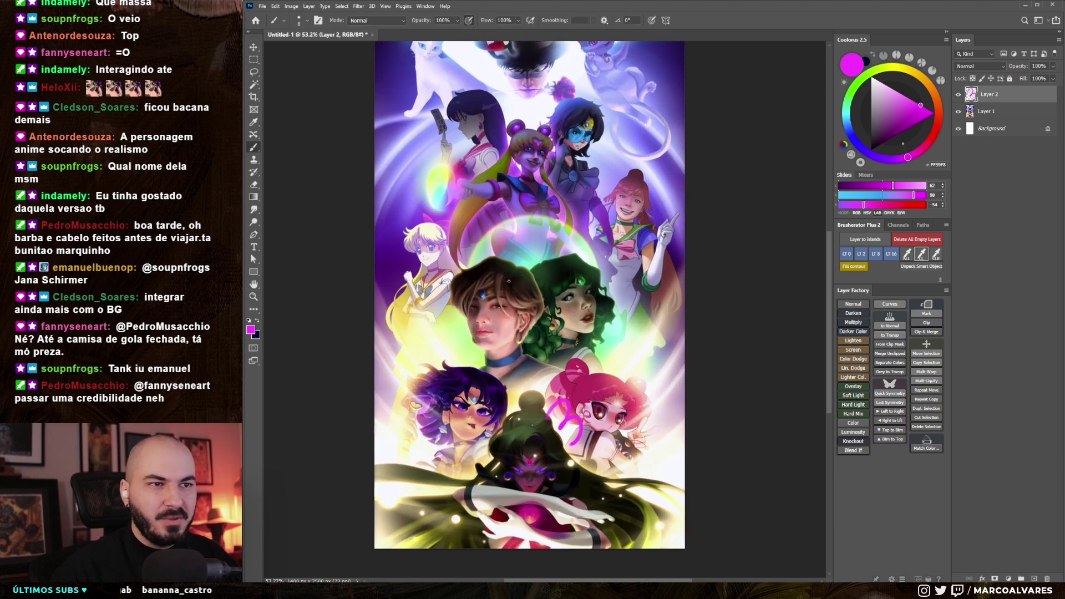
{"action": "mouse_move", "coordinate": [453, 303]}
{"action": "left_mouse_down"}
{"action": "mouse_move", "coordinate": [606, 294]}
{"action": "mouse_move", "coordinate": [517, 252]}
{"action": "left_mouse_up"}
{"action": "key", "text": "ctrl+z"}
- Add a new empty Layer 3, then reselect Layer 2
{"action": "scroll", "coordinate": [480, 376], "scroll_direction": "down", "scroll_amount": 2}
{"action": "scroll", "coordinate": [480, 376], "scroll_direction": "up", "scroll_amount": 1}
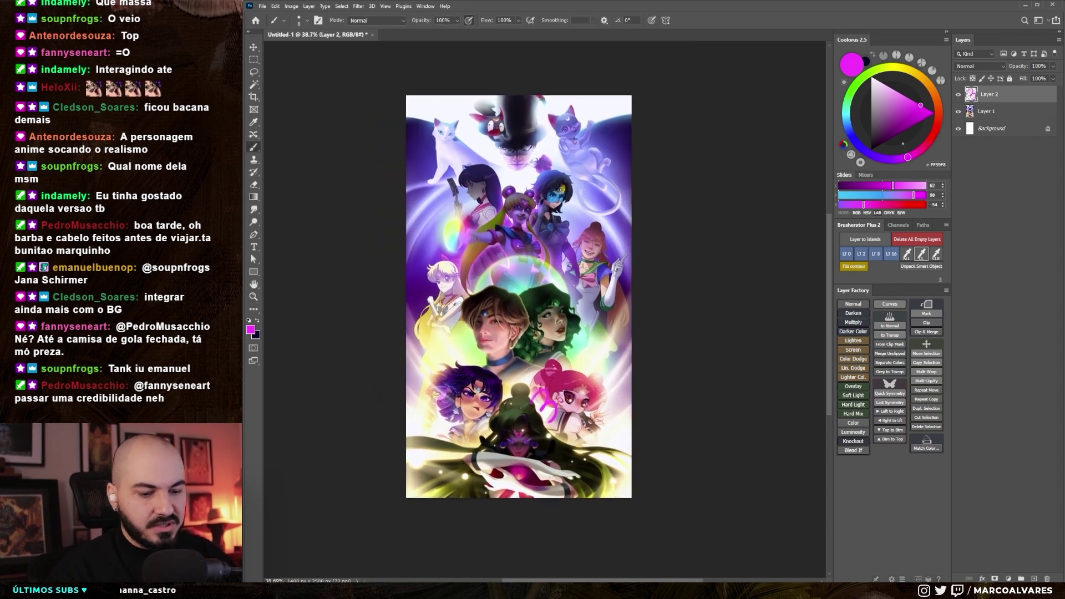
{"action": "key", "text": "ctrl+shift+alt+n"}
{"action": "left_click", "coordinate": [989, 111]}
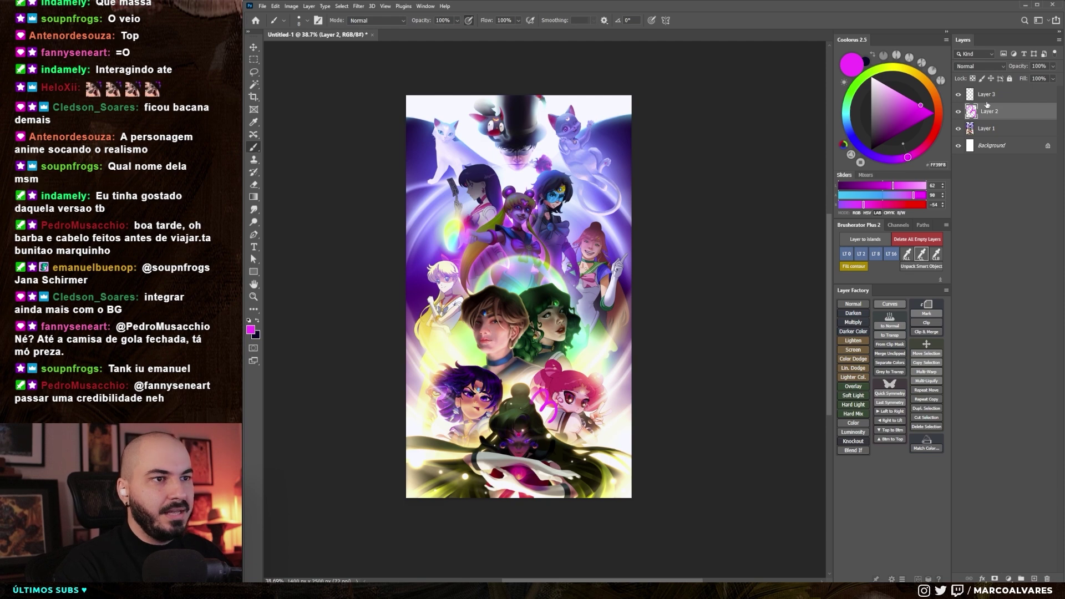
- Delete Layer 2 and zoom in on the upper central characters
{"action": "key", "text": "Delete"}
{"action": "key", "text": "z"}
{"action": "left_click_drag", "start_coordinate": [511, 408], "coordinate": [552, 377]}
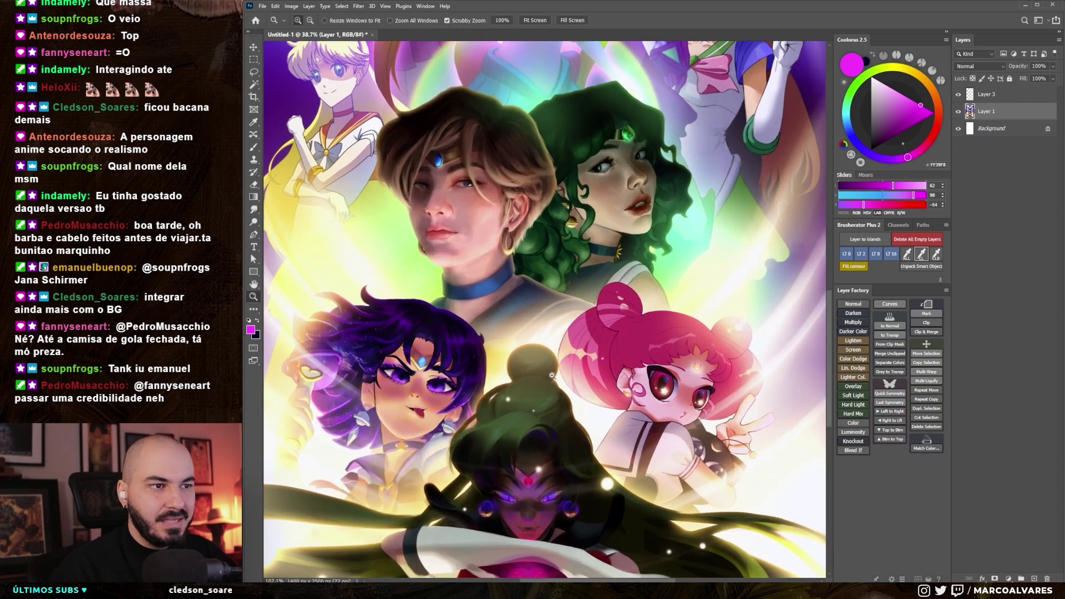
{"action": "key", "text": "b"}
{"action": "scroll", "coordinate": [521, 292], "scroll_direction": "up", "scroll_amount": 1}
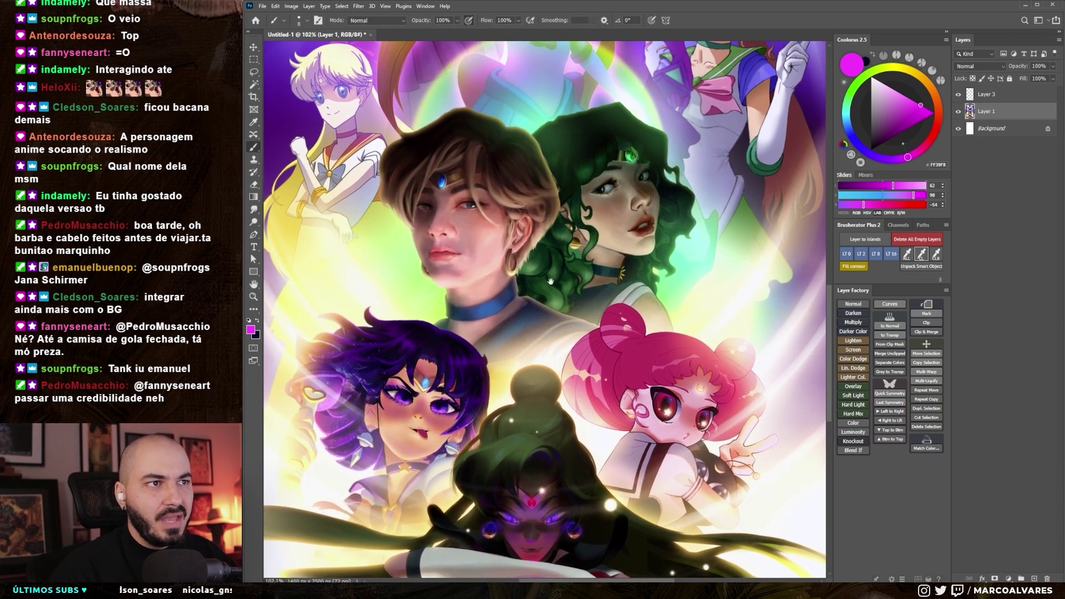
{"action": "left_click_drag", "start_coordinate": [550, 277], "coordinate": [532, 455]}
{"action": "left_click_drag", "start_coordinate": [533, 310], "coordinate": [530, 368]}
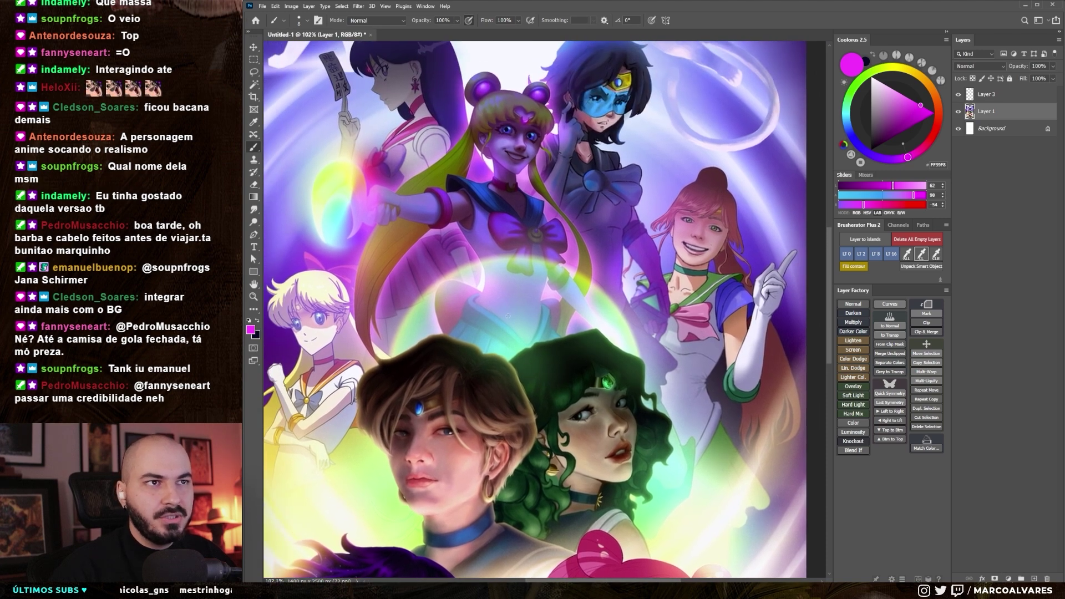
{"action": "scroll", "coordinate": [507, 311], "scroll_direction": "down", "scroll_amount": 2}
{"action": "scroll", "coordinate": [507, 312], "scroll_direction": "down", "scroll_amount": 2}
{"action": "scroll", "coordinate": [507, 312], "scroll_direction": "down", "scroll_amount": 2}
{"action": "scroll", "coordinate": [507, 311], "scroll_direction": "down", "scroll_amount": 1}
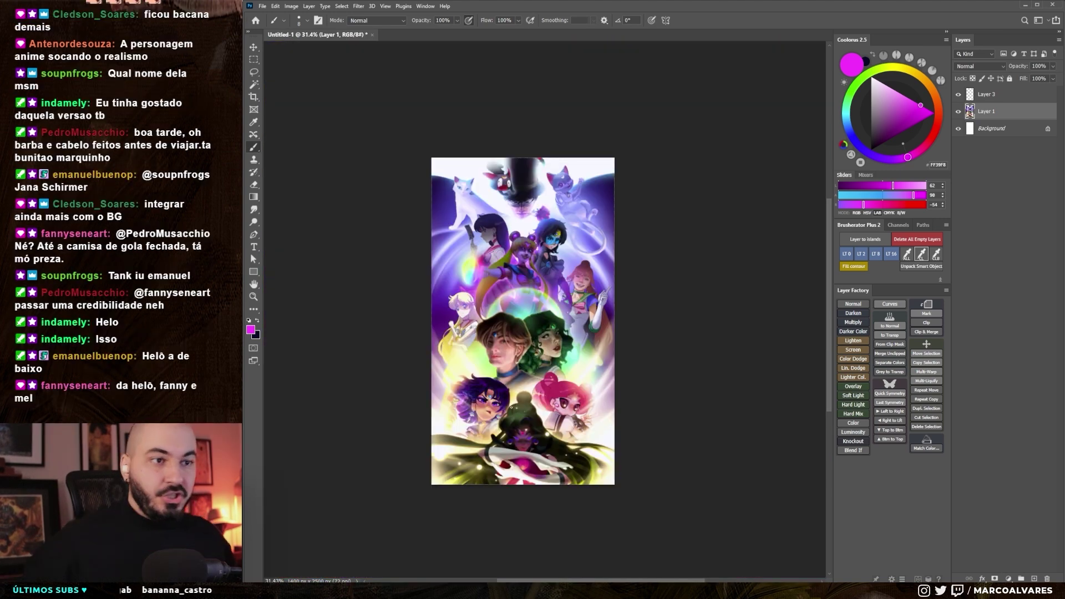
- Add an empty Layer 4 above Layer 1, then test pink strokes on the central face and undo them
{"action": "key", "text": "z"}
{"action": "left_click_drag", "start_coordinate": [507, 326], "coordinate": [532, 326]}
{"action": "mouse_move", "coordinate": [504, 281]}
{"action": "left_mouse_down"}
{"action": "mouse_move", "coordinate": [505, 301]}
{"action": "mouse_move", "coordinate": [470, 306]}
{"action": "mouse_move", "coordinate": [486, 279]}
{"action": "left_mouse_up"}
{"action": "key", "text": "ctrl+shift+alt+n"}
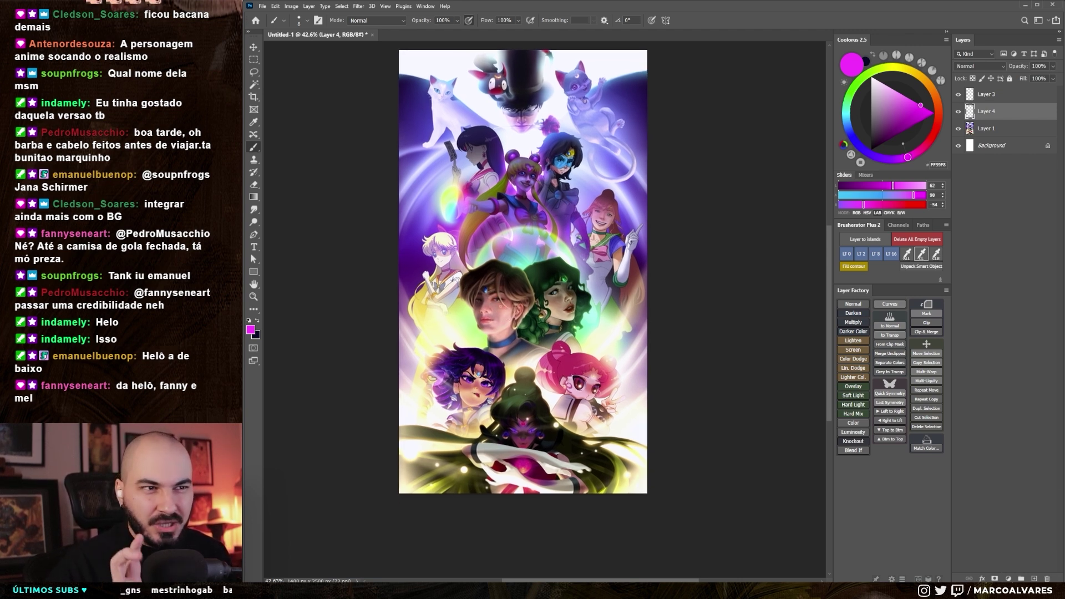
{"action": "left_click_drag", "start_coordinate": [486, 279], "coordinate": [486, 276]}
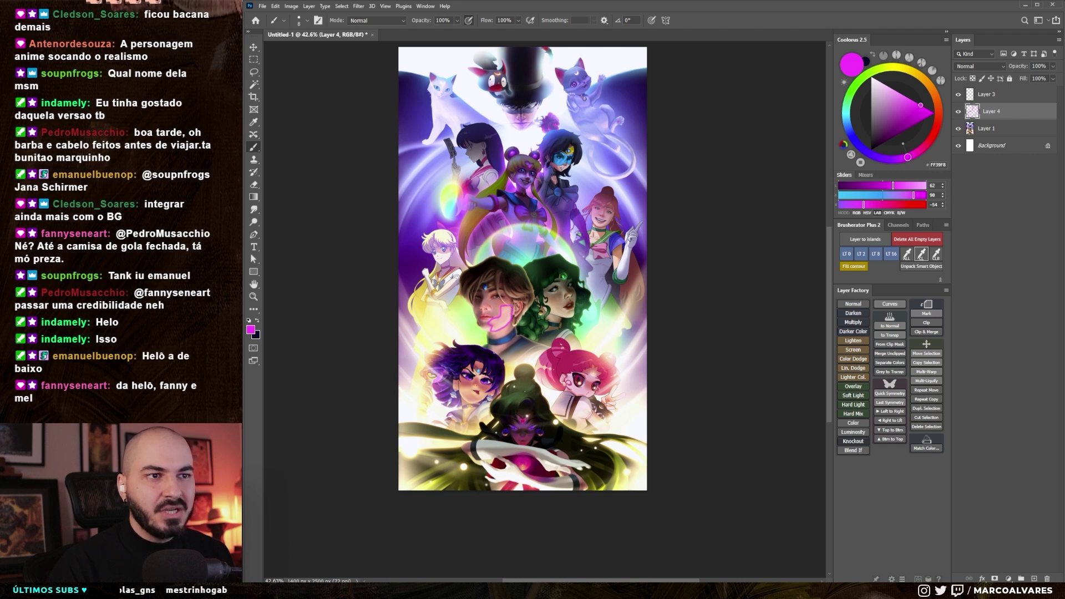
{"action": "key", "text": "ctrl+z"}
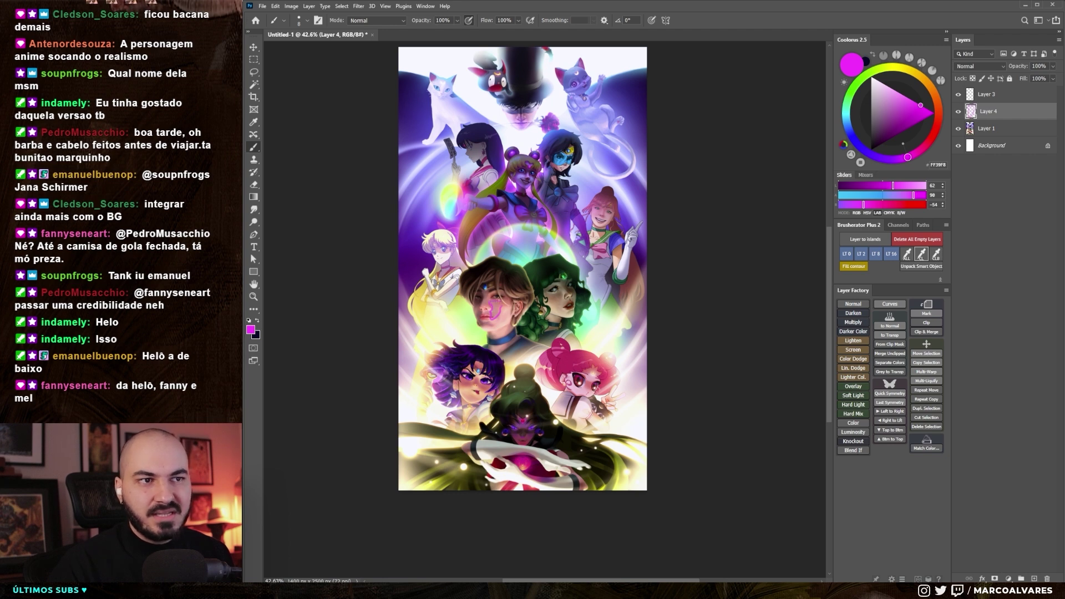
{"action": "key", "text": "ctrl+z"}
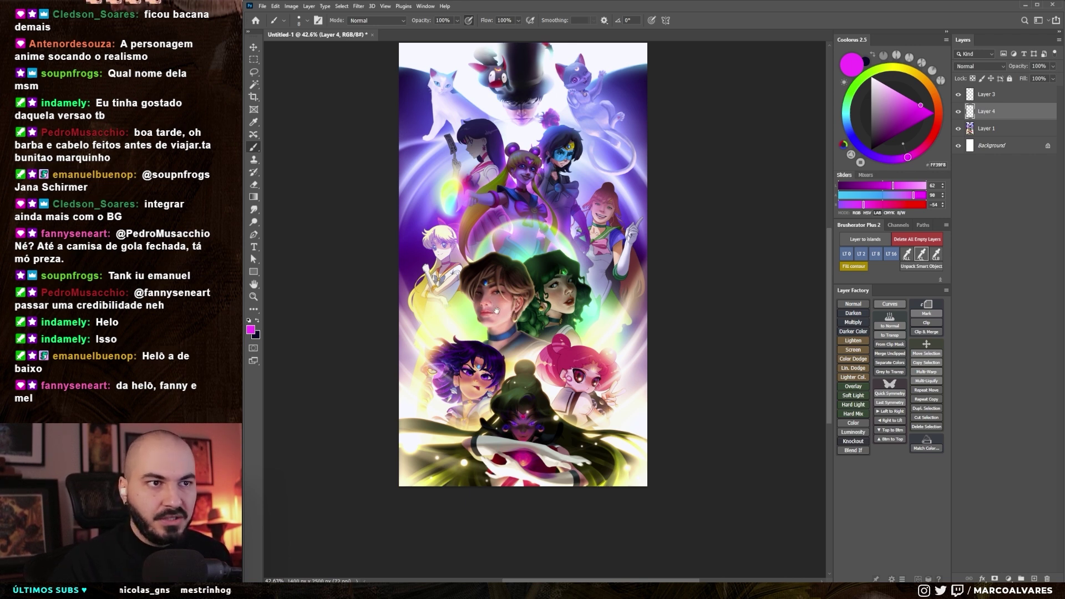
{"action": "scroll", "coordinate": [497, 311], "scroll_direction": "up", "scroll_amount": 1}
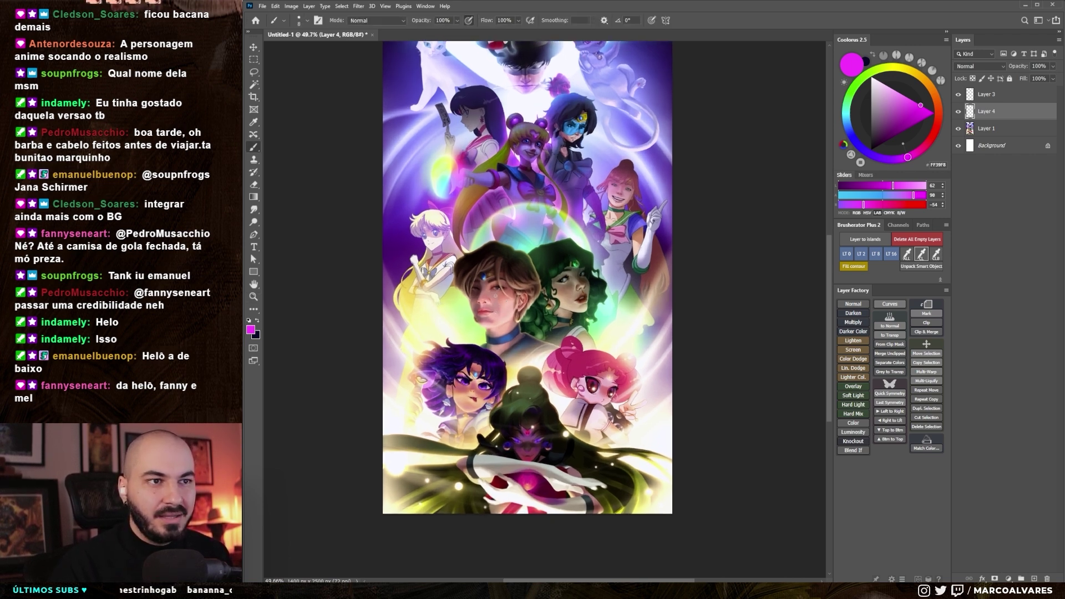
{"action": "left_click_drag", "start_coordinate": [504, 309], "coordinate": [503, 297]}
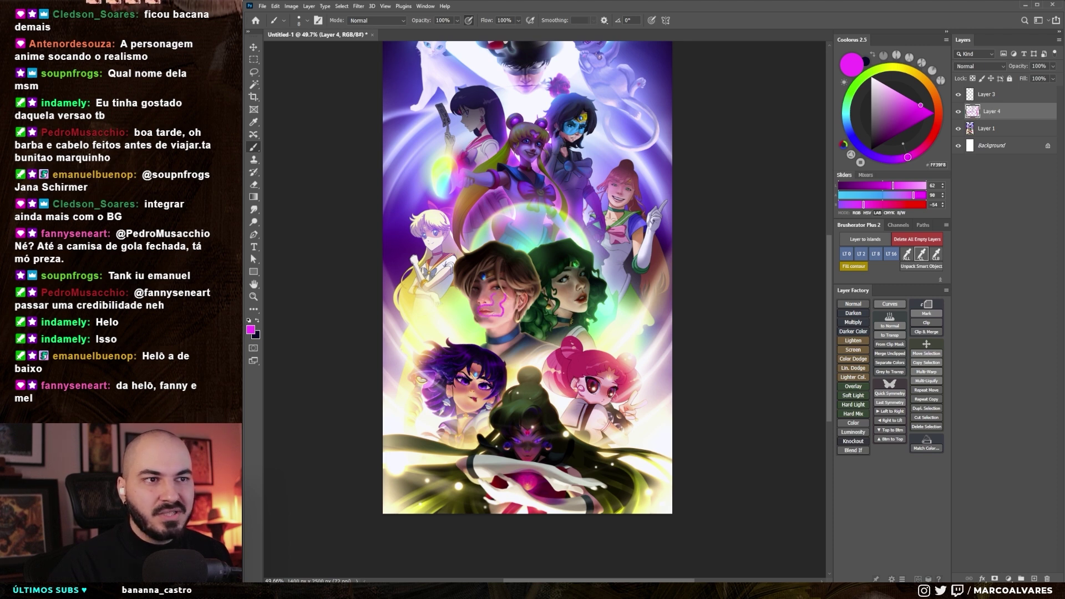
{"action": "key", "text": "ctrl+z"}
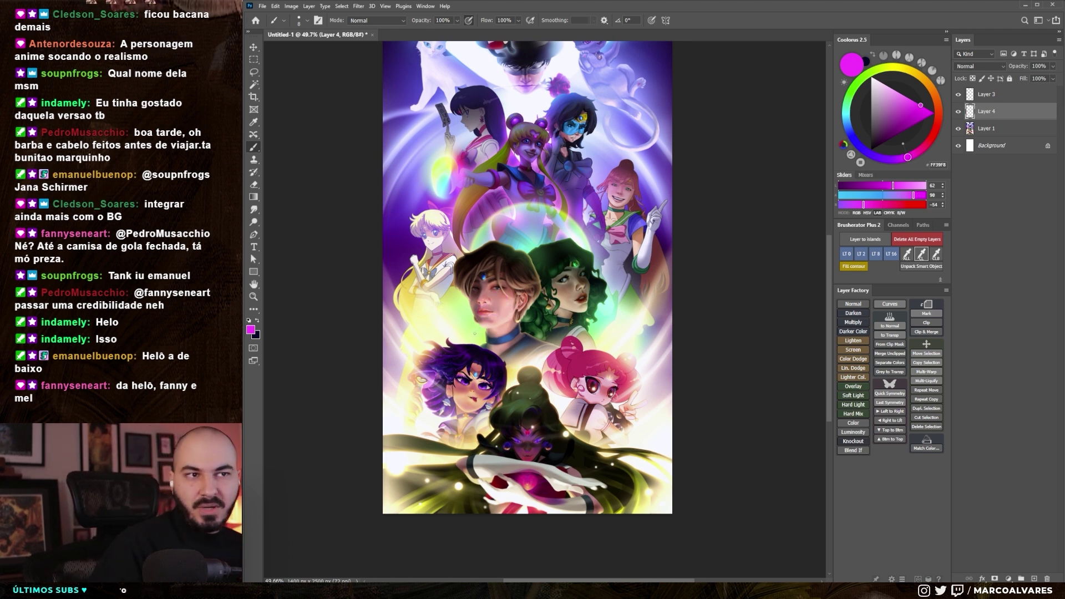
{"action": "scroll", "coordinate": [474, 327], "scroll_direction": "up", "scroll_amount": 8}
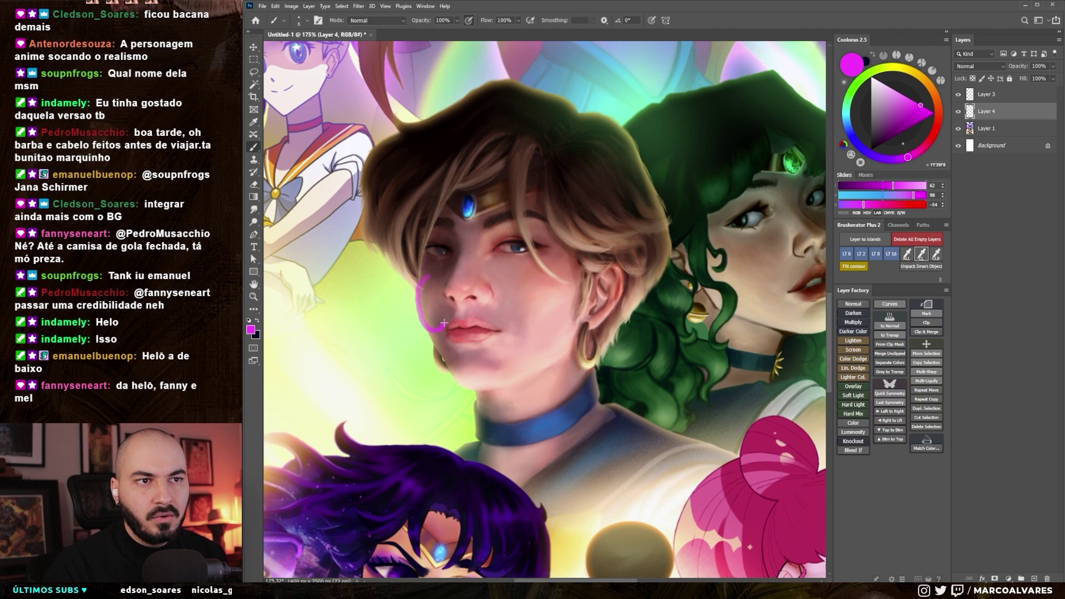
- Draw magenta marker loops on the cheek beside the nose, undoing each one
{"action": "left_click_drag", "start_coordinate": [441, 287], "coordinate": [420, 285]}
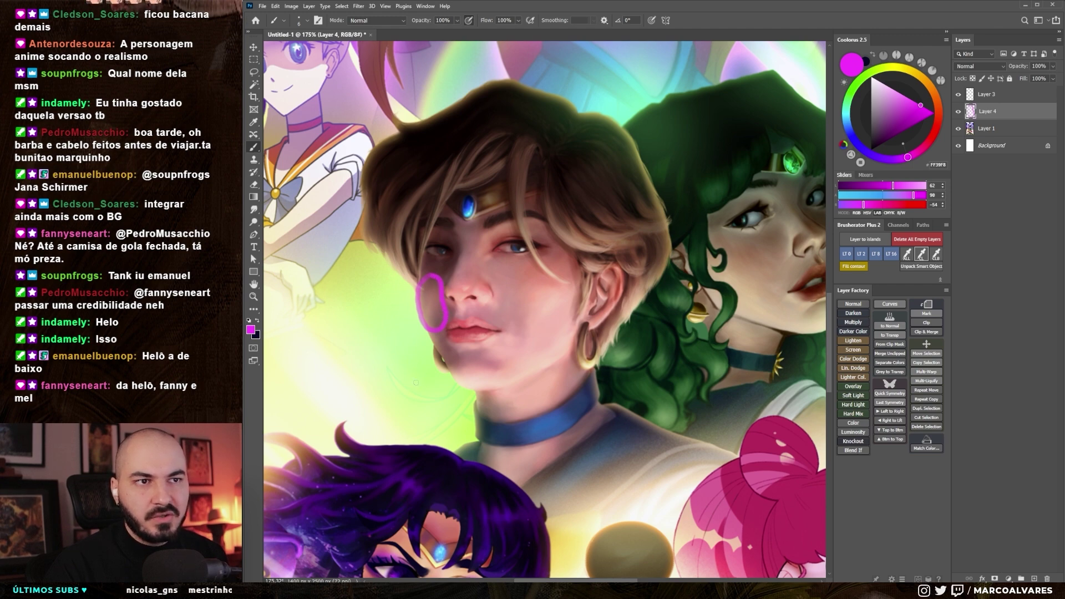
{"action": "key", "text": "ctrl+z"}
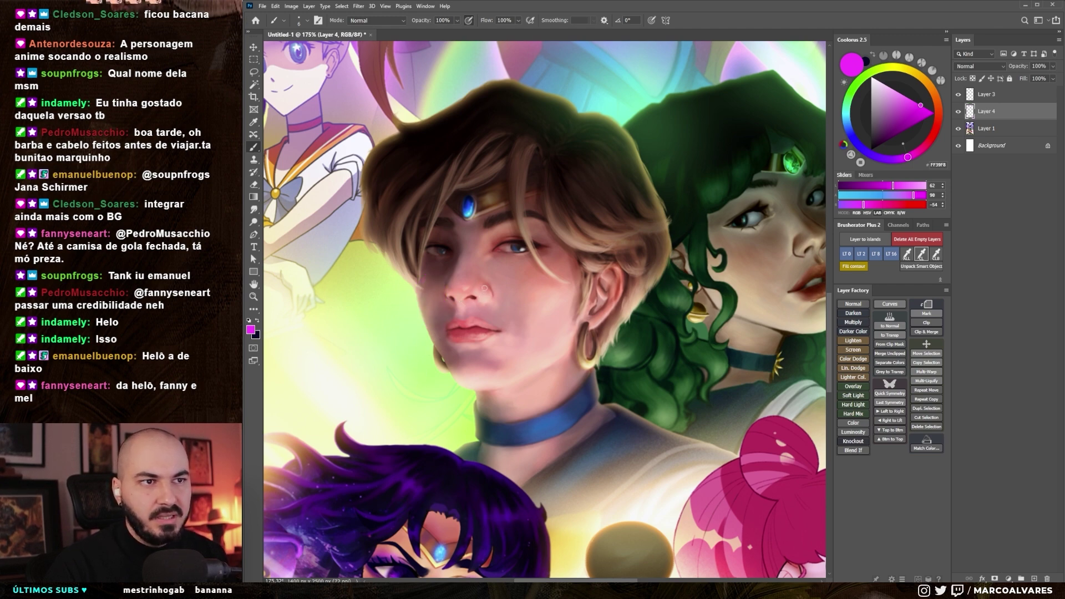
{"action": "left_click_drag", "start_coordinate": [503, 308], "coordinate": [495, 291]}
{"action": "key", "text": "ctrl+z"}
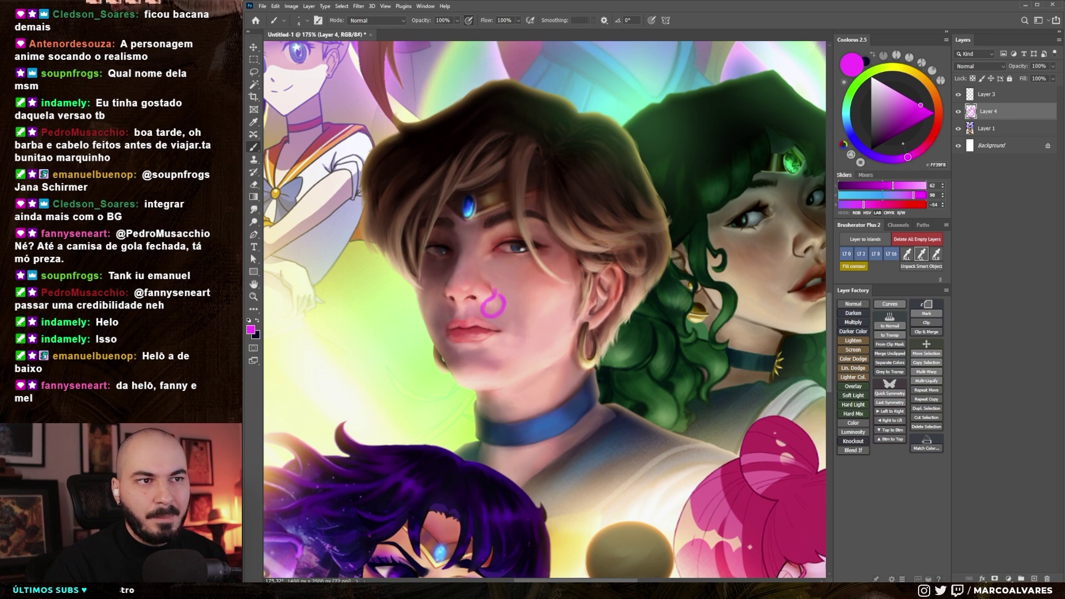
{"action": "key", "text": "ctrl+z"}
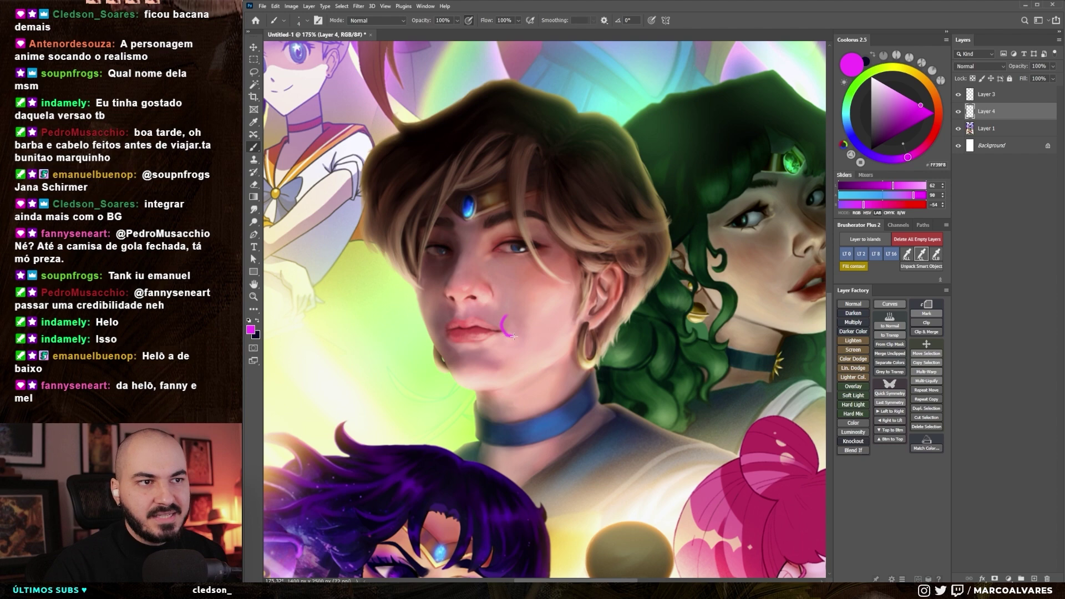
{"action": "left_click_drag", "start_coordinate": [516, 316], "coordinate": [511, 325]}
{"action": "key", "text": "ctrl+z"}
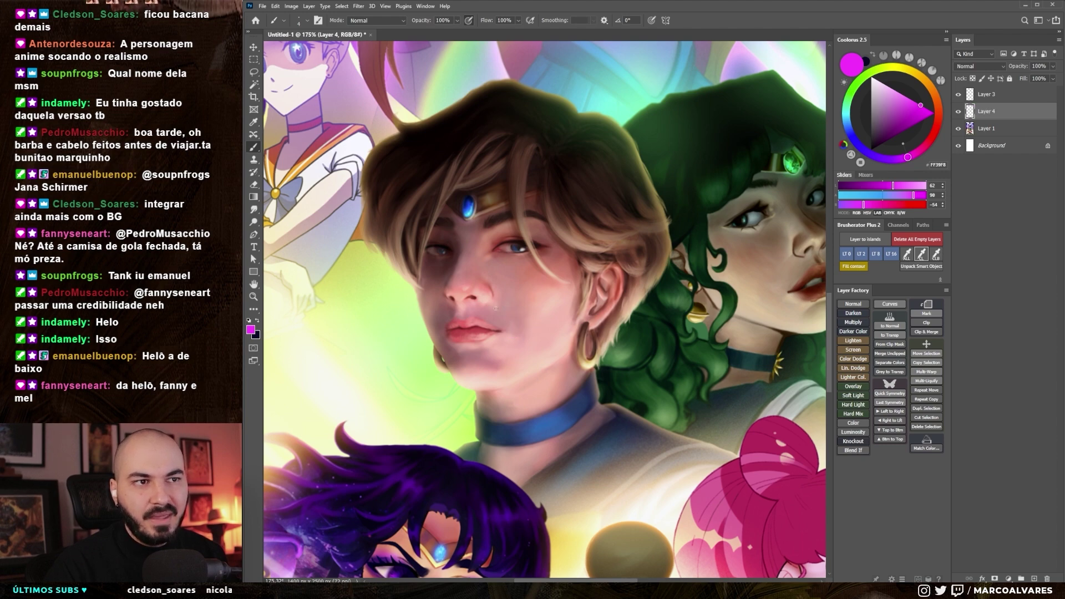
- Reposition the face close-up, circle and undo the cheek once more, then zoom out
{"action": "scroll", "coordinate": [491, 315], "scroll_direction": "up", "scroll_amount": 2}
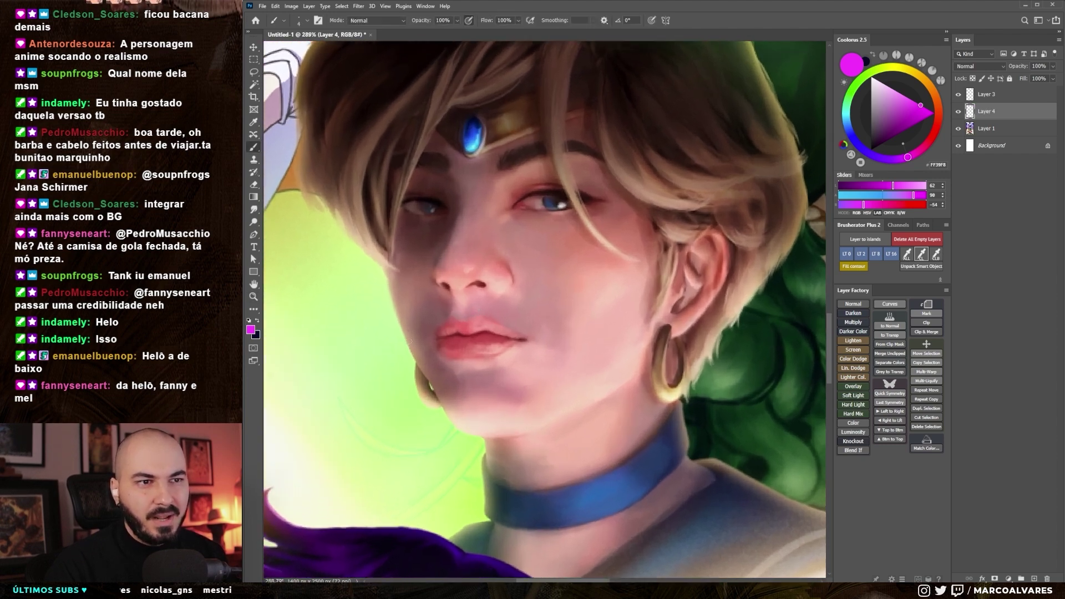
{"action": "left_click_drag", "start_coordinate": [438, 314], "coordinate": [430, 335]}
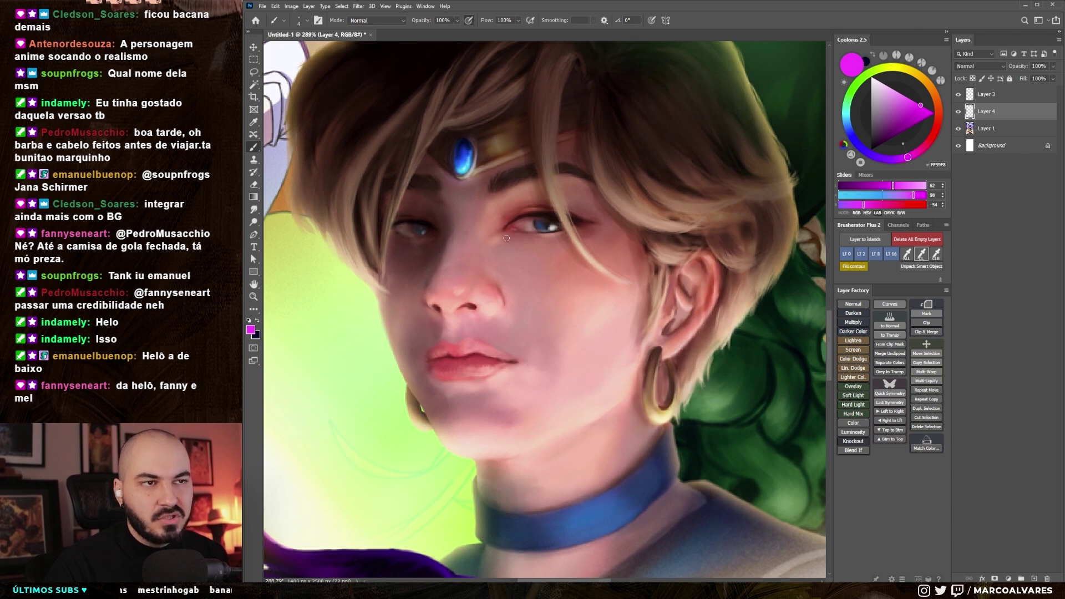
{"action": "left_click_drag", "start_coordinate": [509, 333], "coordinate": [509, 301]}
{"action": "key", "text": "ctrl+z"}
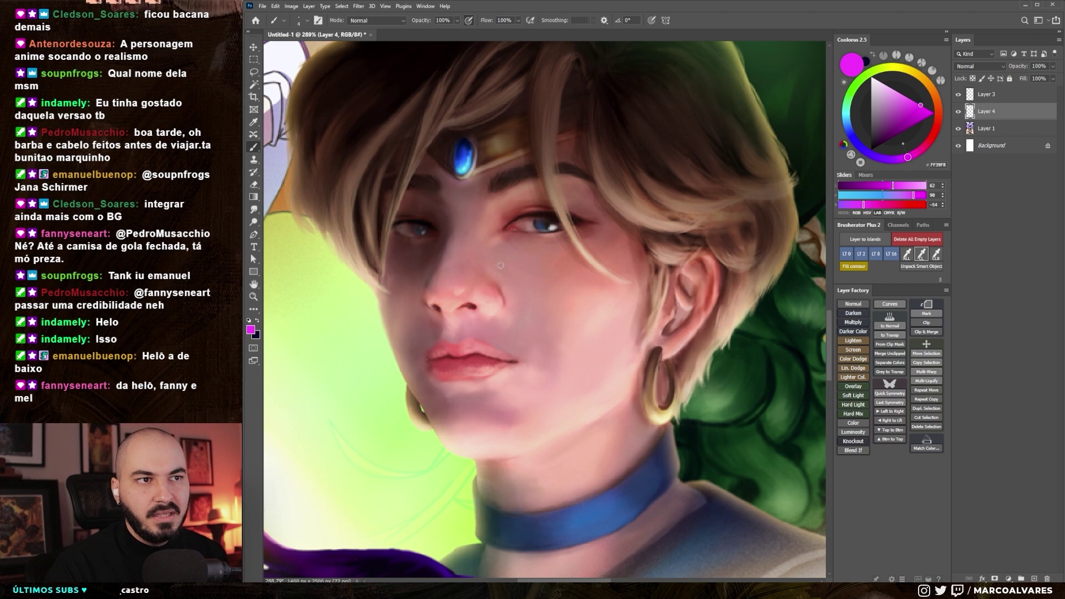
{"action": "scroll", "coordinate": [475, 283], "scroll_direction": "down", "scroll_amount": 4}
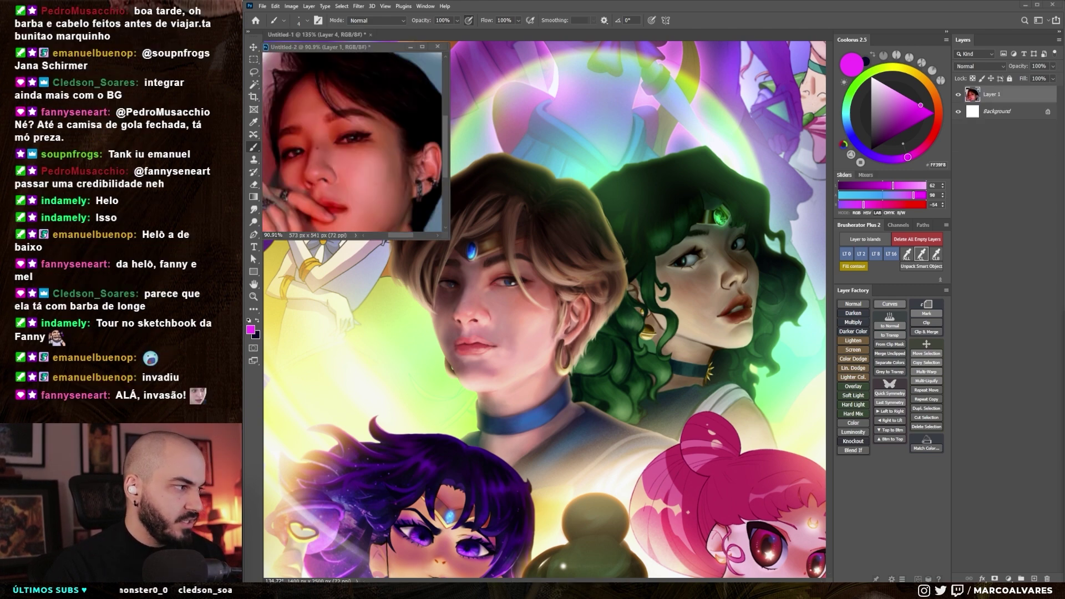
- Sample the face's skin pink and shrink the brush to about size 10, undoing a stray stroke
{"action": "scroll", "coordinate": [537, 332], "scroll_direction": "up", "scroll_amount": 3}
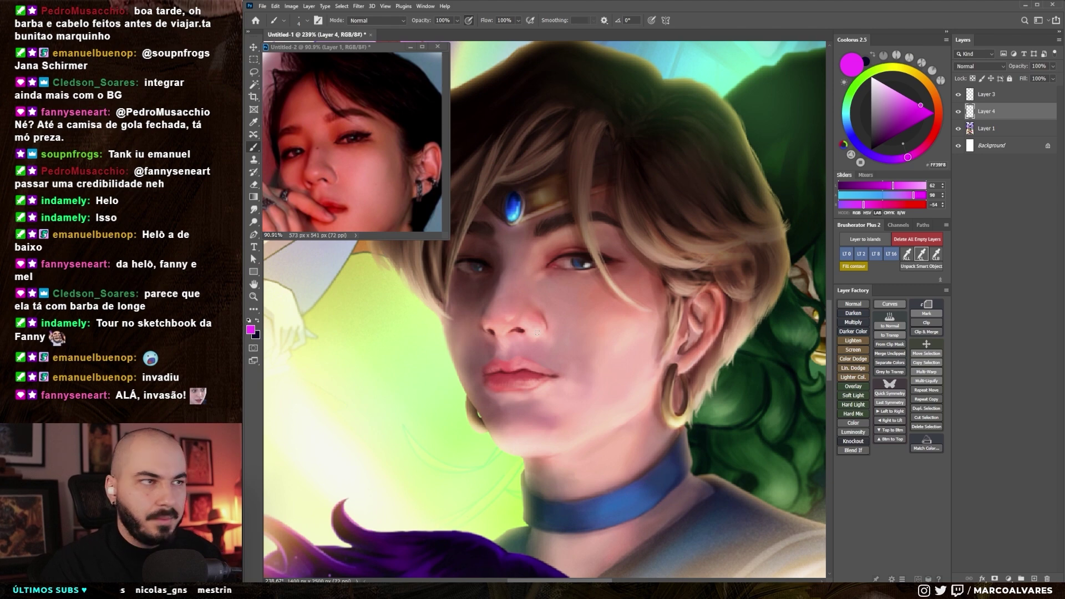
{"action": "right_click", "coordinate": [537, 332]}
{"action": "key", "text": "Escape"}
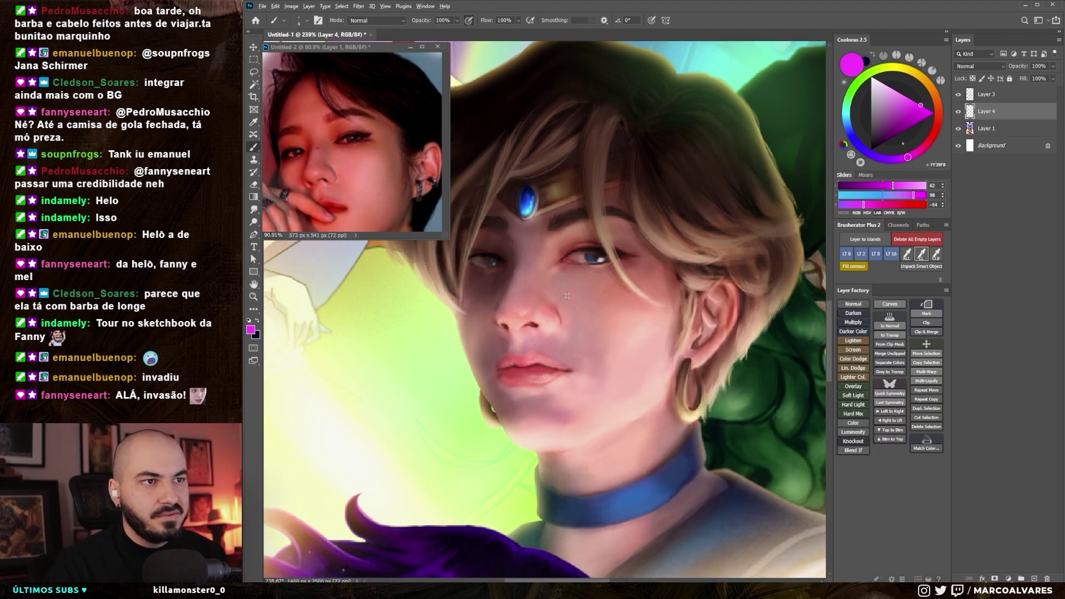
{"action": "left_click", "coordinate": [563, 339], "text": "alt"}
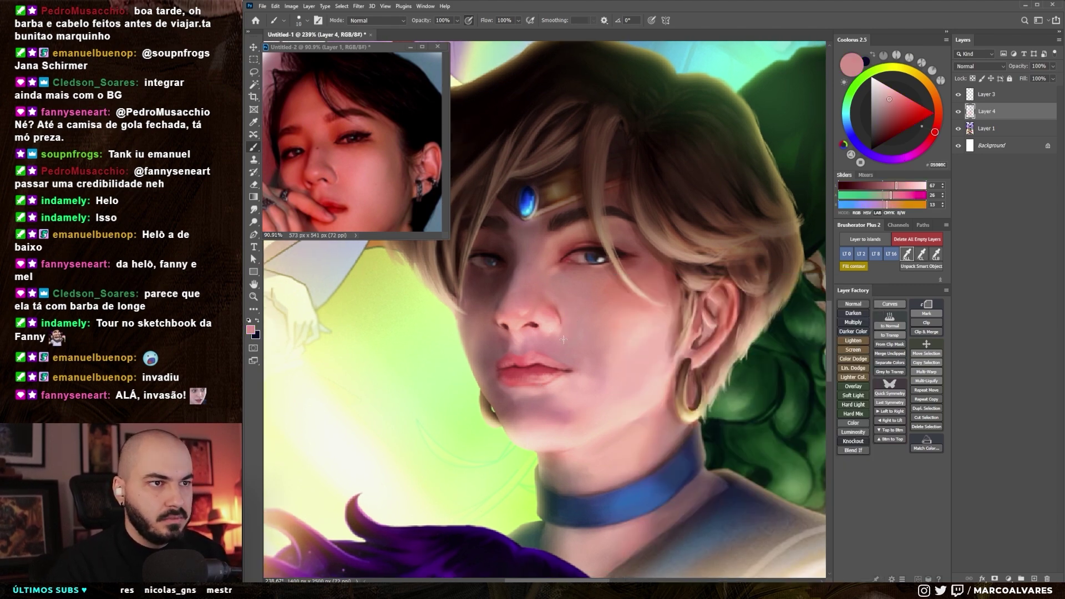
{"action": "key", "text": "bracketleft"}
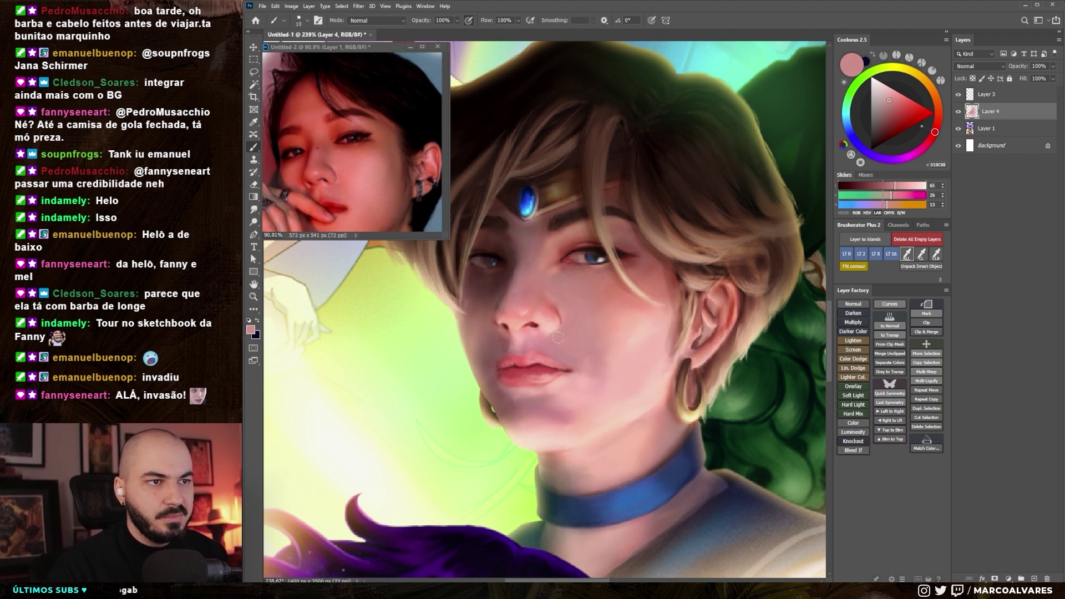
{"action": "key", "text": "ctrl+z"}
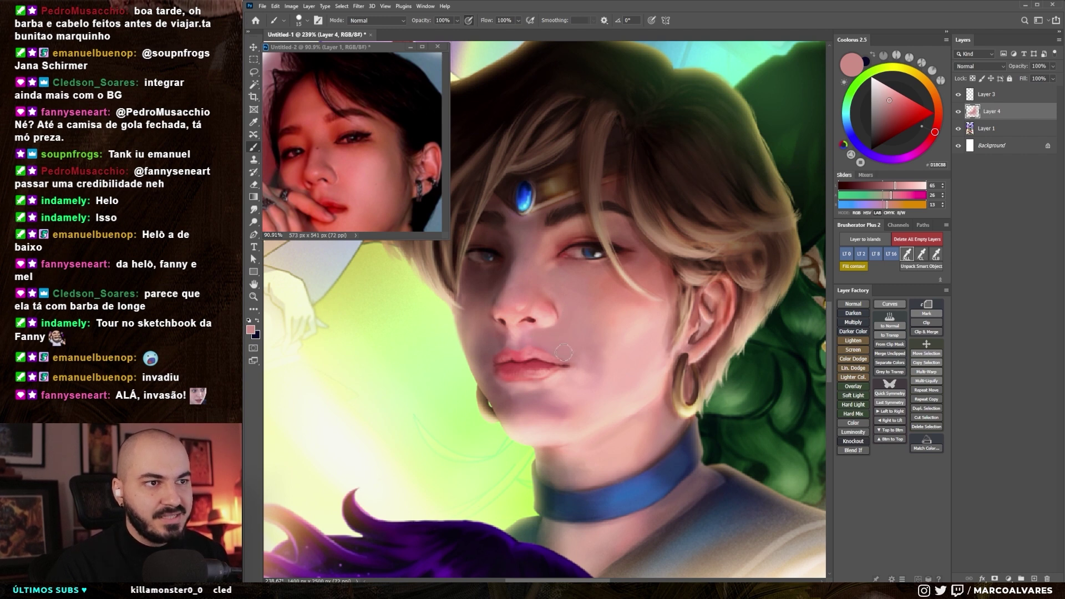
{"action": "key", "text": "bracketleft"}
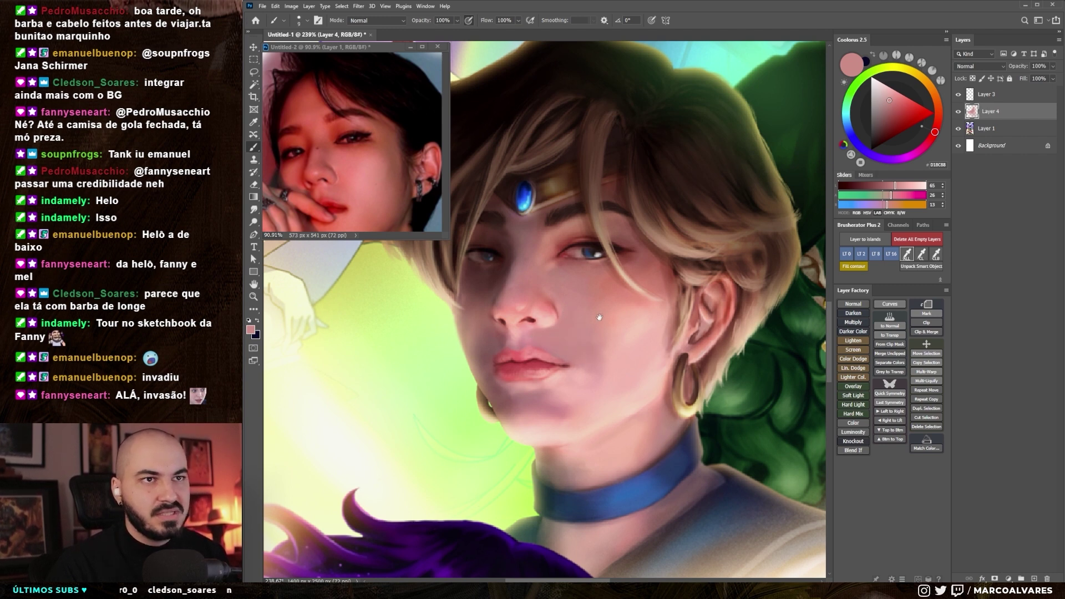
{"action": "left_click_drag", "start_coordinate": [600, 318], "coordinate": [595, 312]}
- Paint the cheek with resampled cheek tones at about size 15, briefly trying the smudge tool
{"action": "left_click", "coordinate": [602, 332], "text": "alt"}
{"action": "key", "text": "bracketright"}
{"action": "key", "text": "bracketright"}
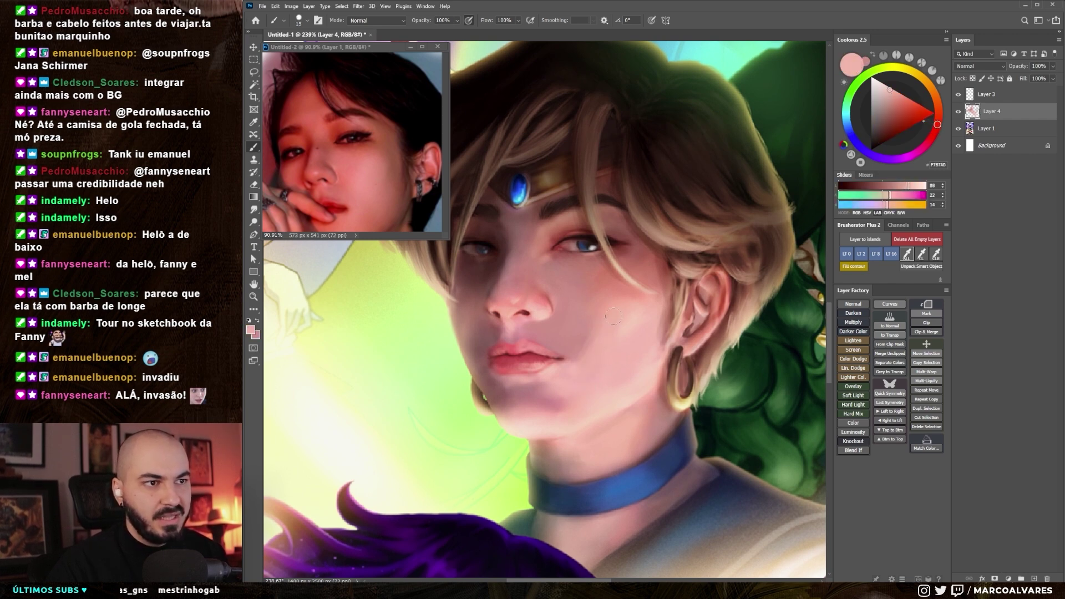
{"action": "left_click", "coordinate": [566, 379], "text": "alt"}
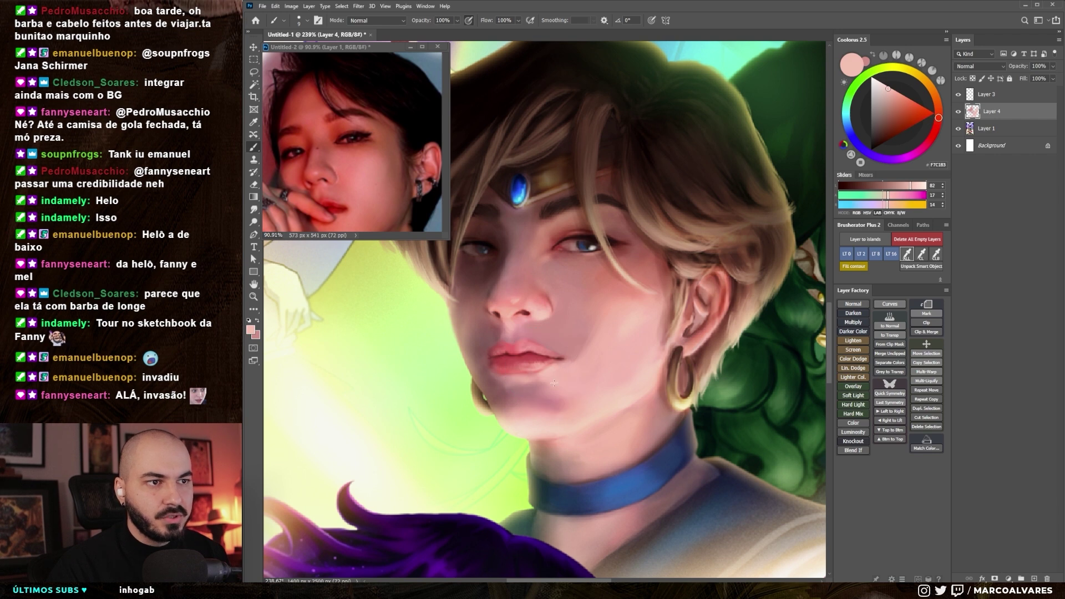
{"action": "left_click", "coordinate": [570, 377], "text": "alt"}
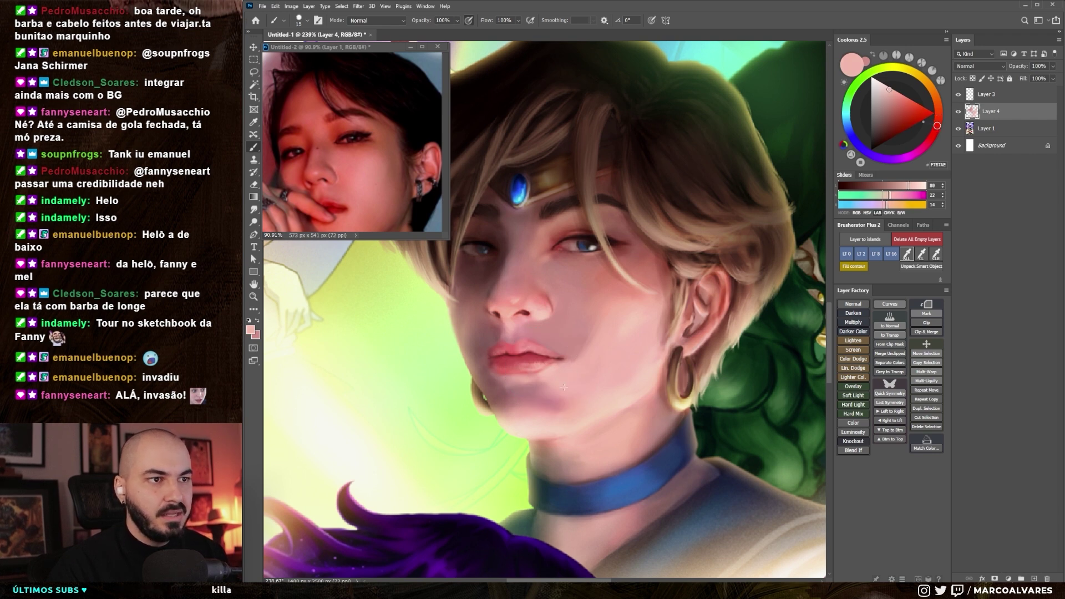
{"action": "key", "text": "bracketleft"}
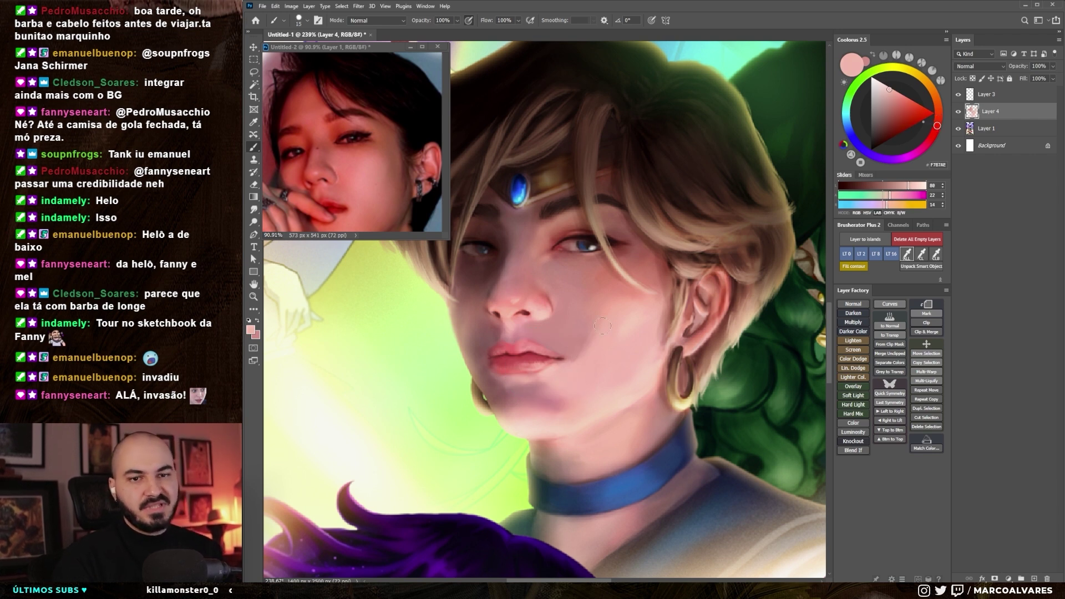
{"action": "scroll", "coordinate": [603, 326], "scroll_direction": "down", "scroll_amount": 1}
{"action": "key", "text": "r"}
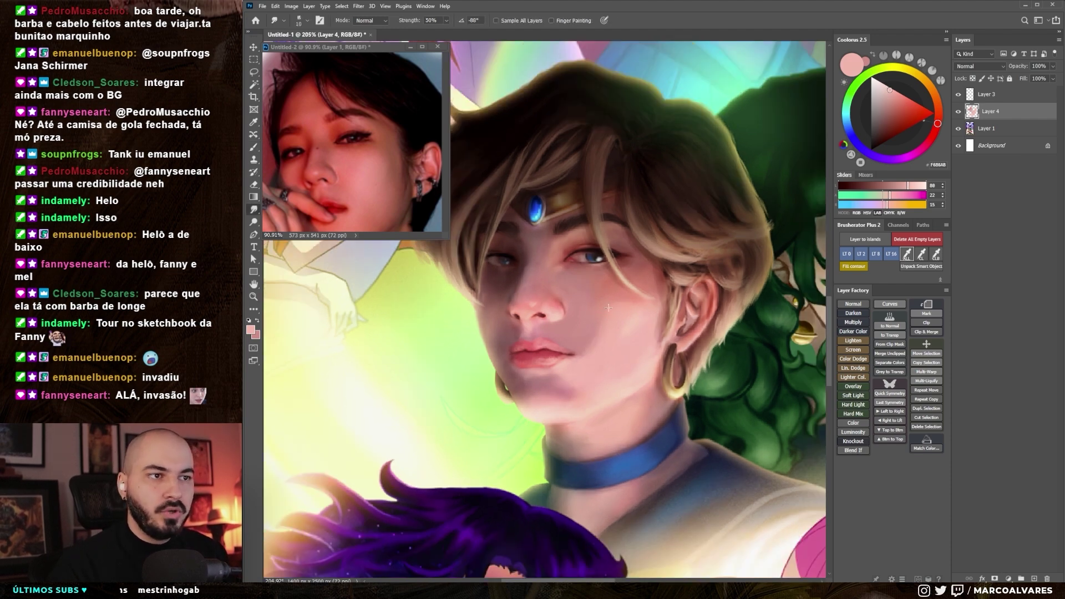
{"action": "scroll", "coordinate": [608, 316], "scroll_direction": "up", "scroll_amount": 1}
{"action": "key", "text": "b"}
{"action": "left_click", "coordinate": [646, 301], "text": "alt"}
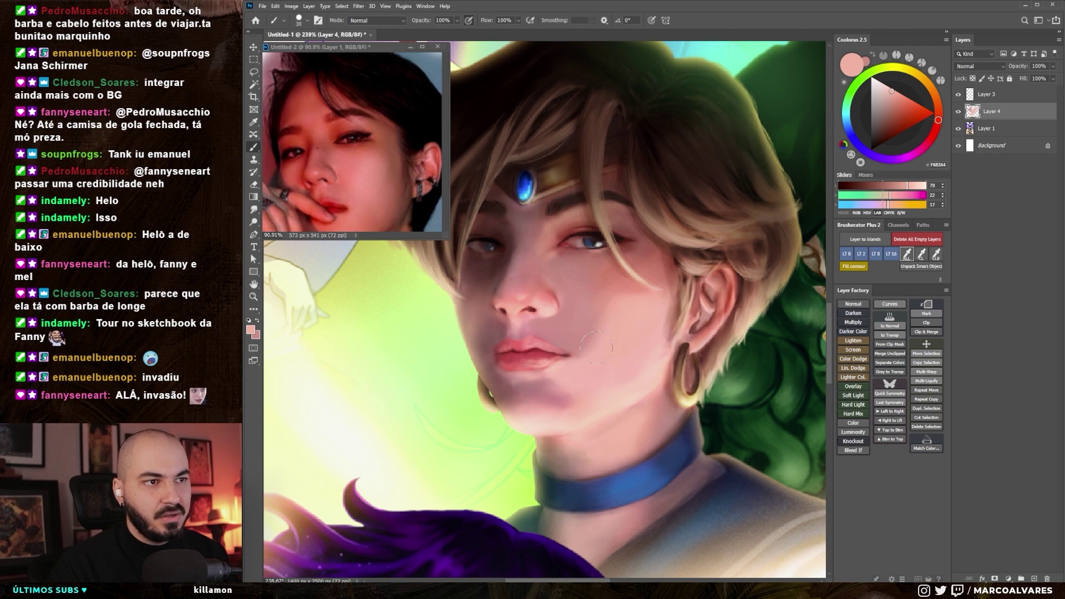
- Check the reference photo, then pick a skin colour back in the group painting
{"action": "left_click", "coordinate": [367, 148], "text": "alt"}
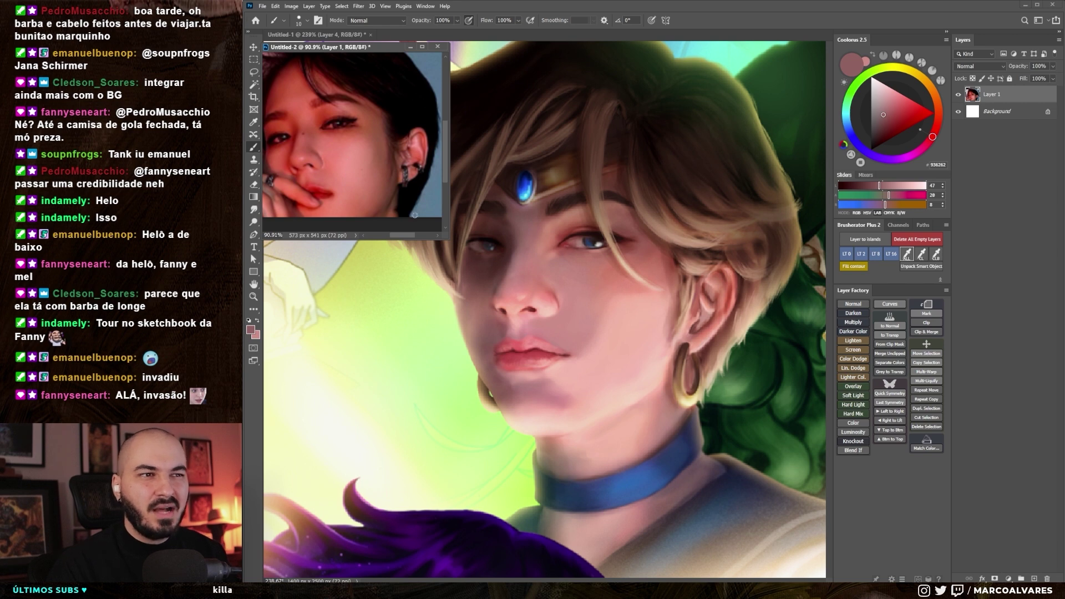
{"action": "left_click_drag", "start_coordinate": [563, 292], "coordinate": [571, 285]}
{"action": "left_click", "coordinate": [571, 285], "text": "alt"}
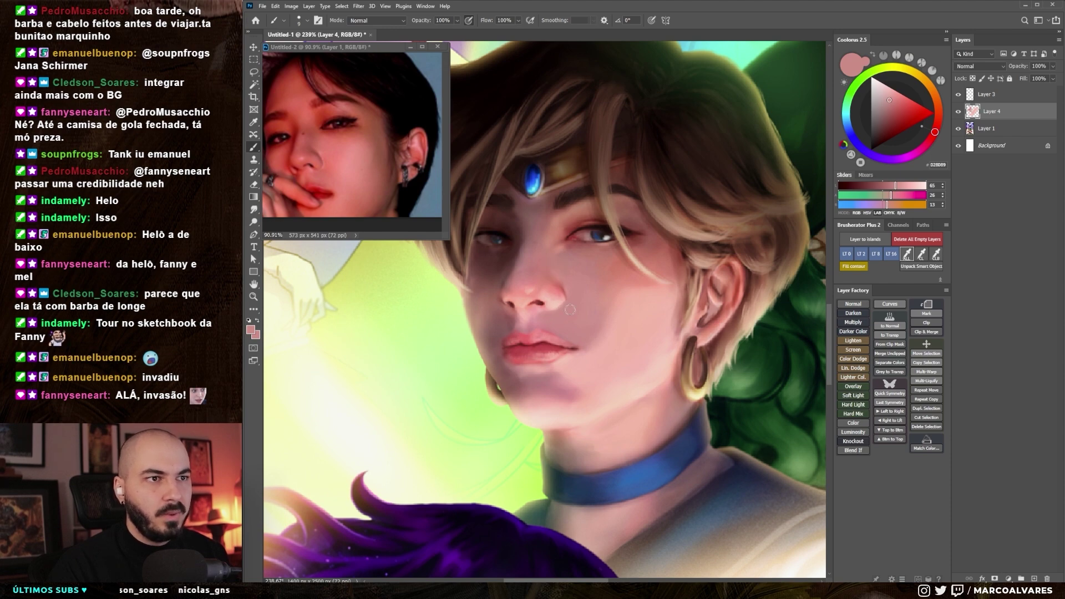
{"action": "scroll", "coordinate": [576, 315], "scroll_direction": "down", "scroll_amount": 10}
{"action": "scroll", "coordinate": [588, 302], "scroll_direction": "up", "scroll_amount": 10}
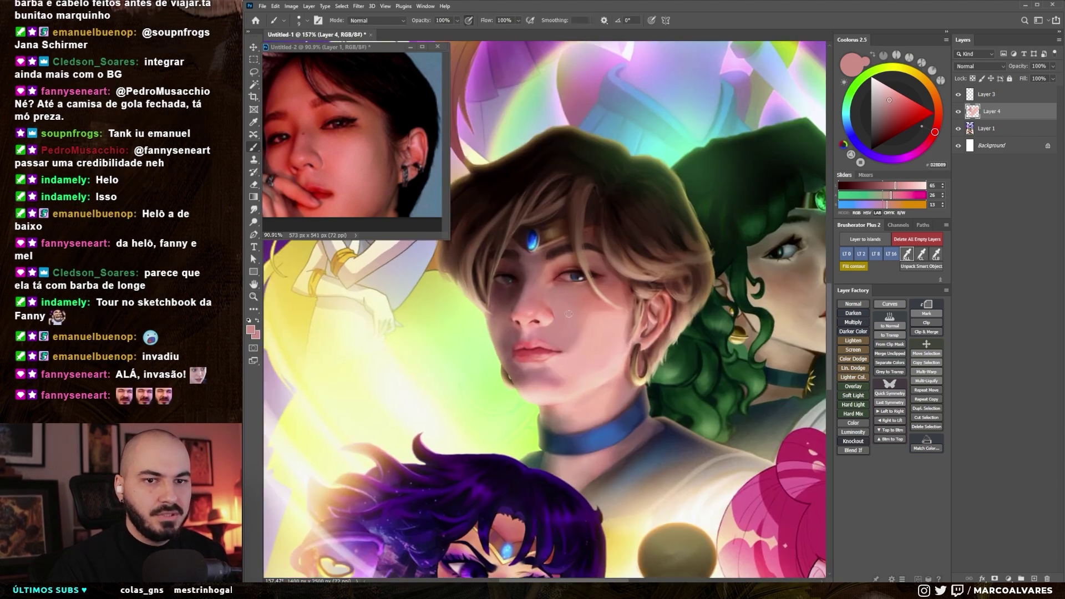
- Zoom out to view the whole painting, then return to the Brush slightly smaller
{"action": "key", "text": "ctrl+comma"}
{"action": "key", "text": "z"}
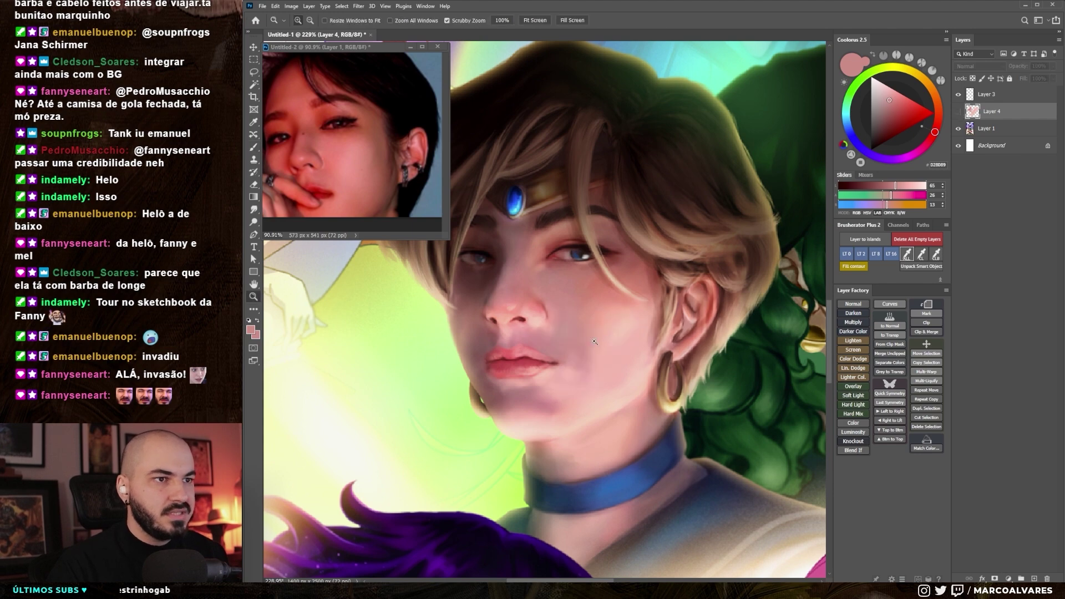
{"action": "scroll", "coordinate": [579, 370], "scroll_direction": "down", "scroll_amount": 8}
{"action": "scroll", "coordinate": [579, 370], "scroll_direction": "up", "scroll_amount": 2}
{"action": "scroll", "coordinate": [571, 344], "scroll_direction": "up", "scroll_amount": 4}
{"action": "key", "text": "b"}
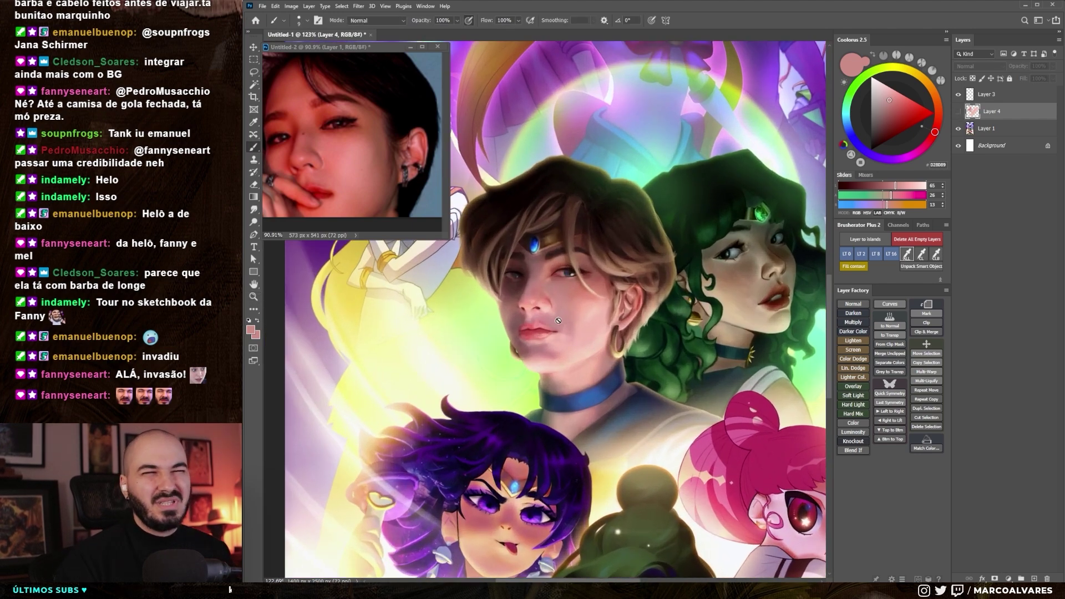
{"action": "key", "text": "bracketleft"}
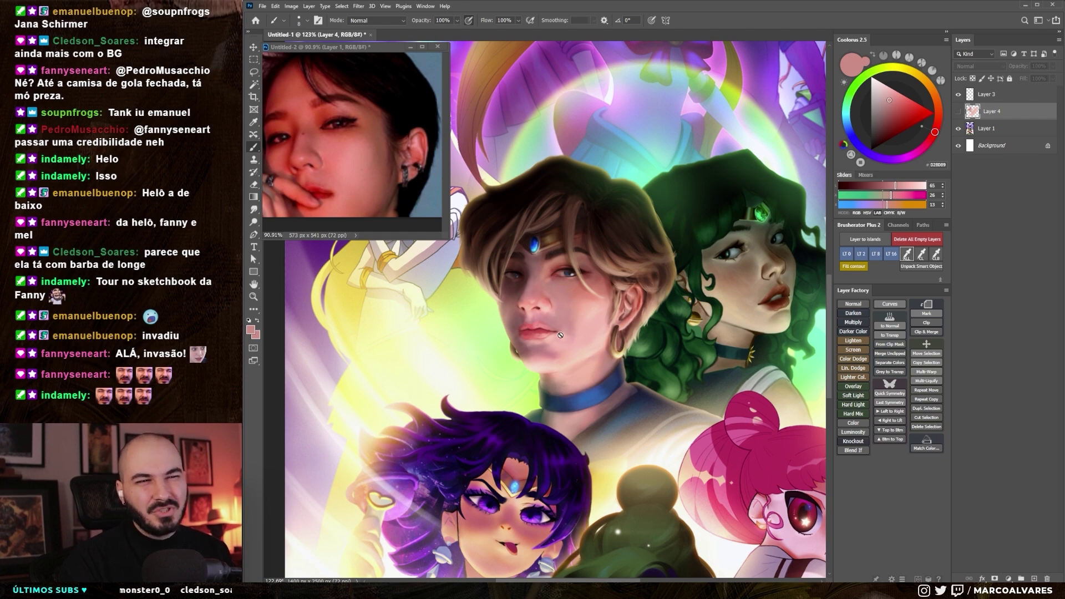
{"action": "scroll", "coordinate": [556, 322], "scroll_direction": "up", "scroll_amount": 3}
{"action": "scroll", "coordinate": [557, 321], "scroll_direction": "up", "scroll_amount": 2}
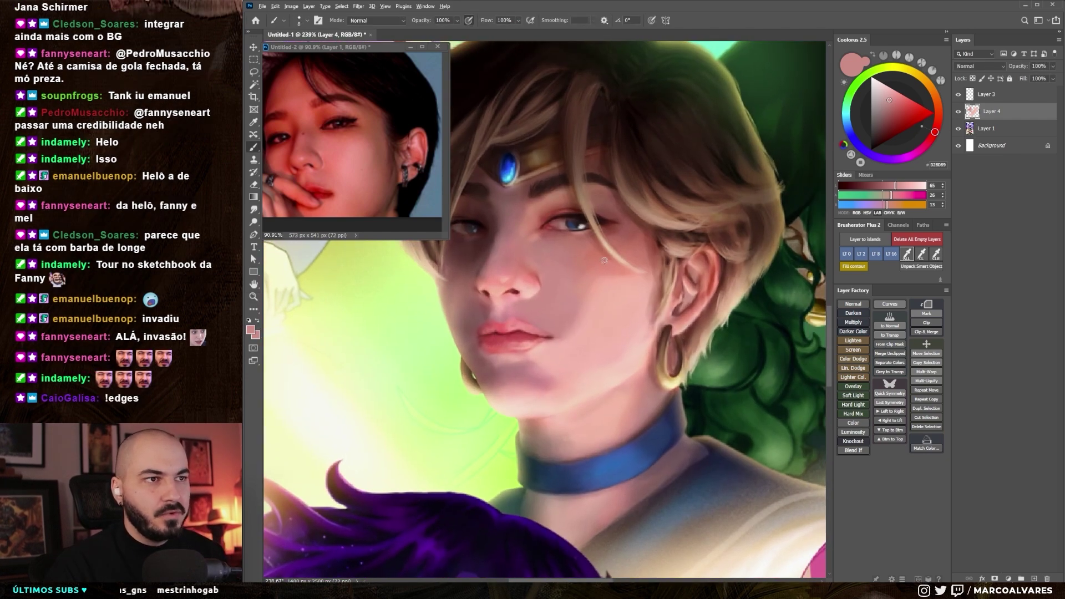
- Paint the cheek with sampled deep, light and mid skin tones at brush sizes 25–35
{"action": "key", "text": "bracketright"}
{"action": "key", "text": "bracketright"}
{"action": "key", "text": "bracketright"}
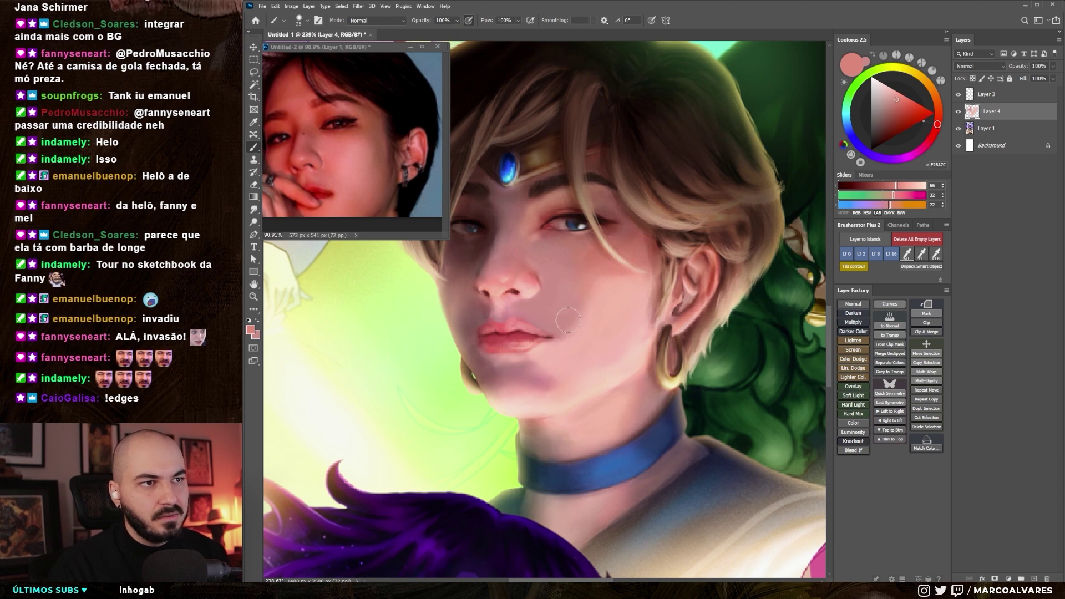
{"action": "left_click", "coordinate": [597, 269], "text": "alt"}
{"action": "key", "text": "bracketright"}
{"action": "key", "text": "bracketright"}
{"action": "left_click", "coordinate": [595, 316], "text": "alt"}
{"action": "key", "text": "bracketright"}
{"action": "left_click", "coordinate": [607, 323], "text": "alt"}
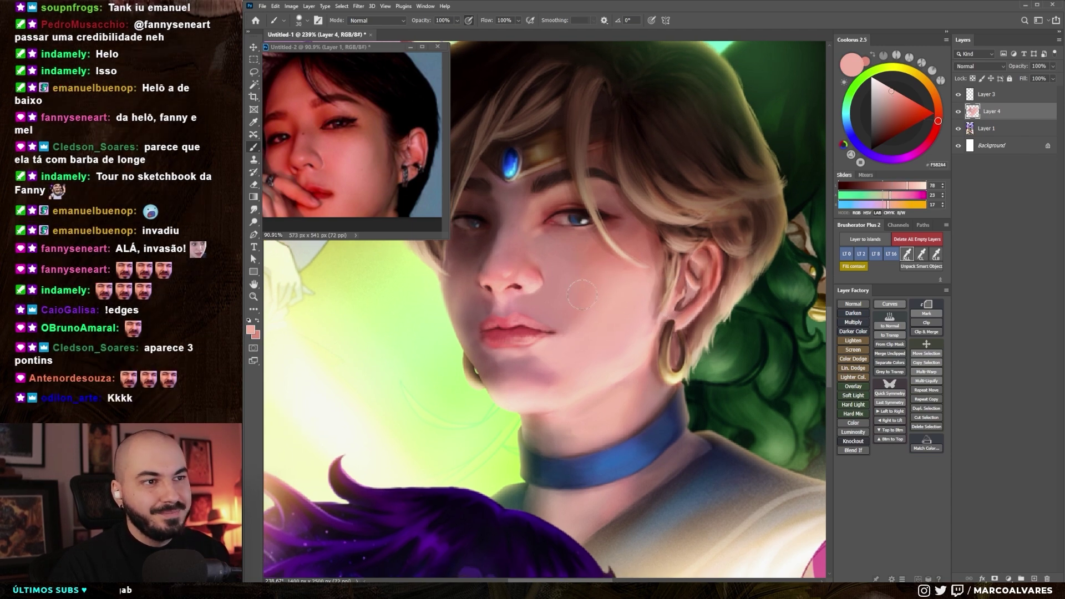
{"action": "left_click", "coordinate": [578, 321], "text": "alt"}
- Shade the cheek with darker and lighter pink tones using a larger brush
{"action": "key", "text": "bracketleft"}
{"action": "left_click", "coordinate": [602, 301], "text": "alt"}
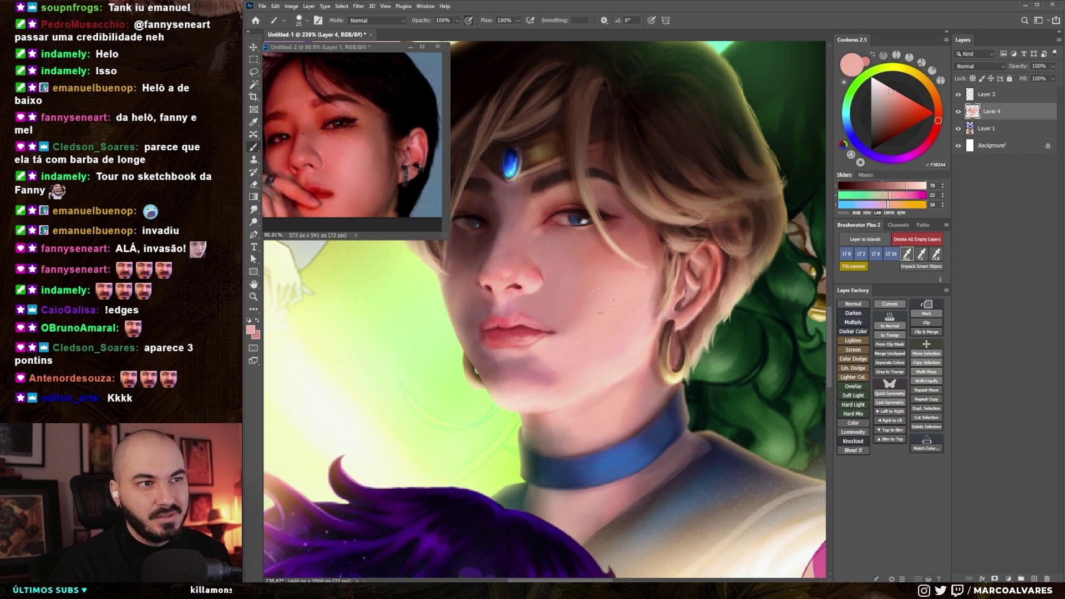
{"action": "left_click", "coordinate": [562, 339], "text": "alt"}
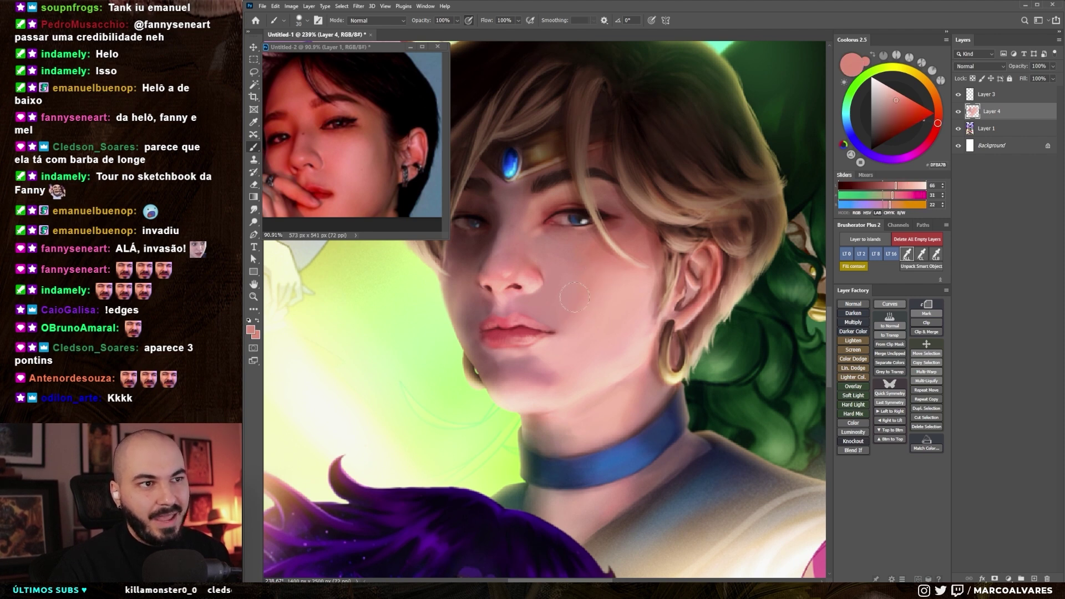
{"action": "key", "text": "bracketright"}
{"action": "key", "text": "bracketright"}
{"action": "key", "text": "bracketright"}
{"action": "left_click", "coordinate": [600, 347], "text": "alt"}
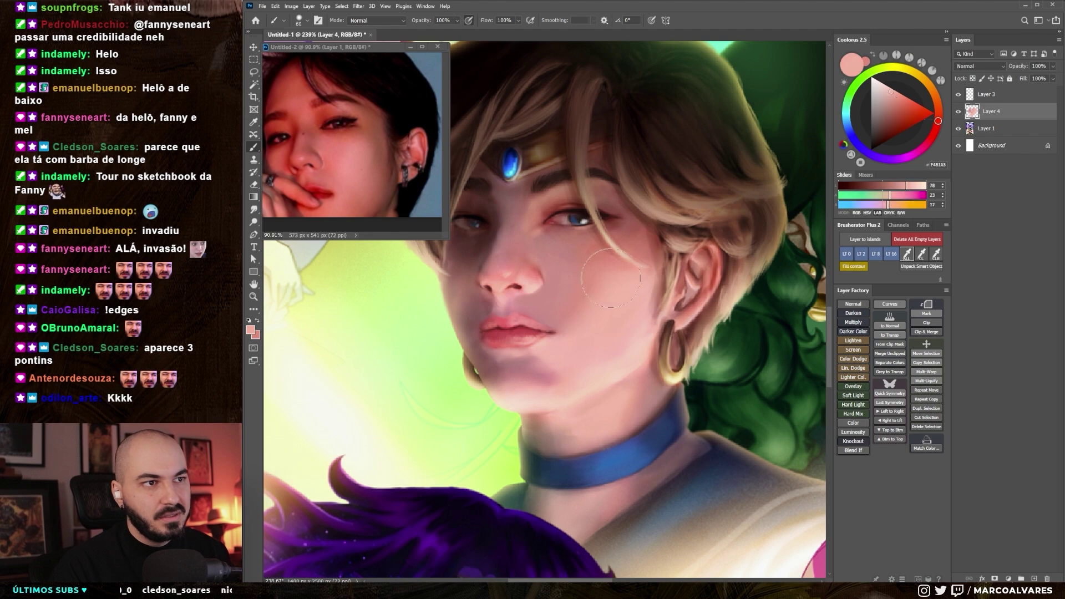
{"action": "key", "text": "bracketright"}
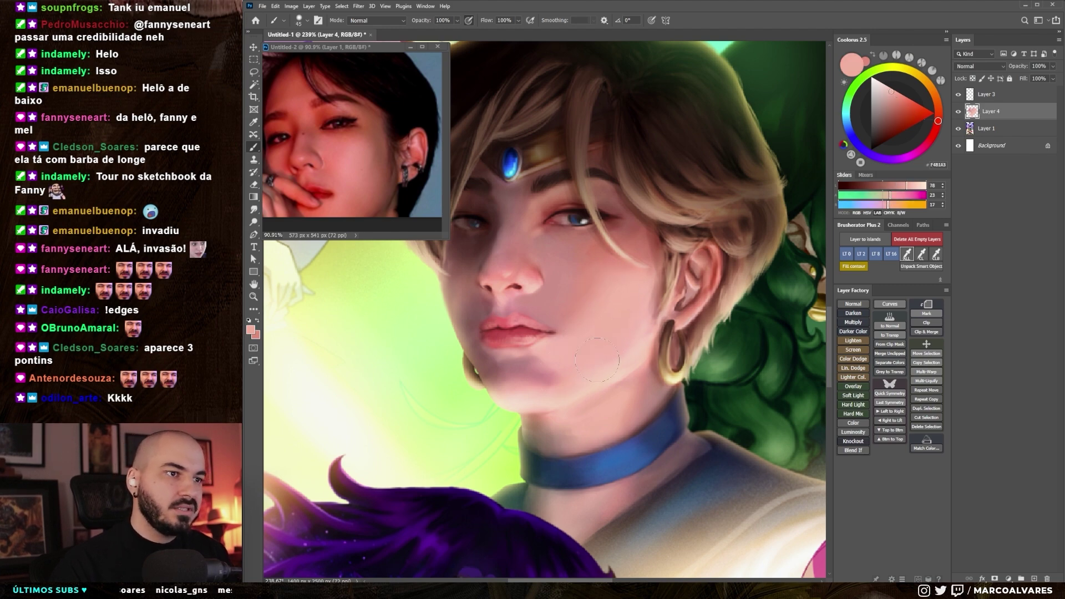
{"action": "left_click", "coordinate": [625, 340], "text": "alt"}
- Check the whole illustration, then add darker cheek shadows and lighter blending tones
{"action": "key", "text": "z"}
{"action": "mouse_move", "coordinate": [626, 340]}
{"action": "left_mouse_down"}
{"action": "mouse_move", "coordinate": [587, 393]}
{"action": "mouse_move", "coordinate": [610, 388]}
{"action": "mouse_move", "coordinate": [606, 355]}
{"action": "left_mouse_up"}
{"action": "key", "text": "b"}
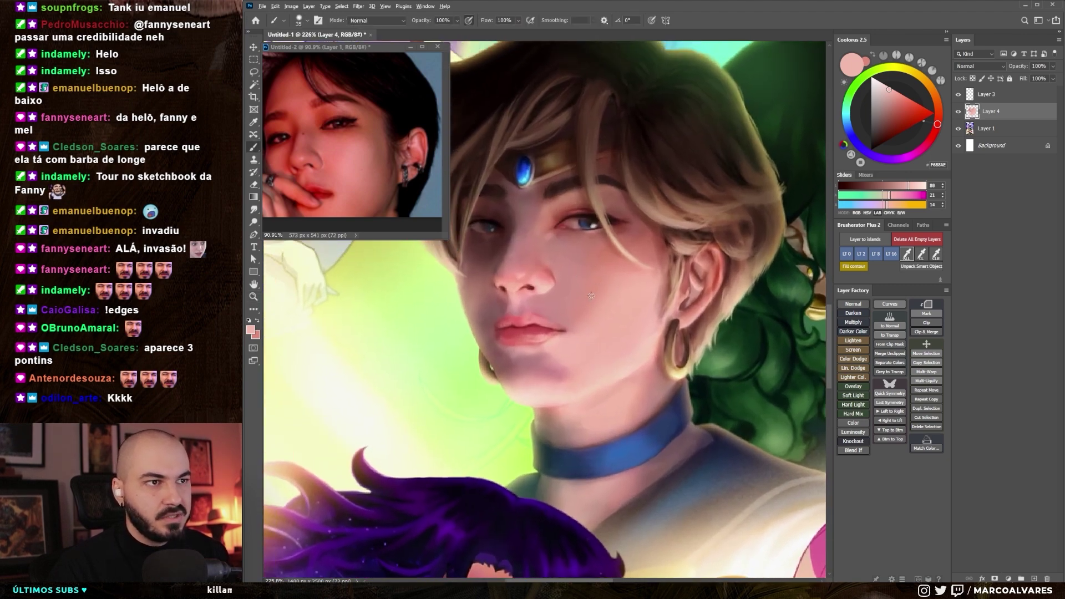
{"action": "left_click", "coordinate": [590, 295], "text": "alt"}
{"action": "left_click", "coordinate": [576, 281], "text": "alt"}
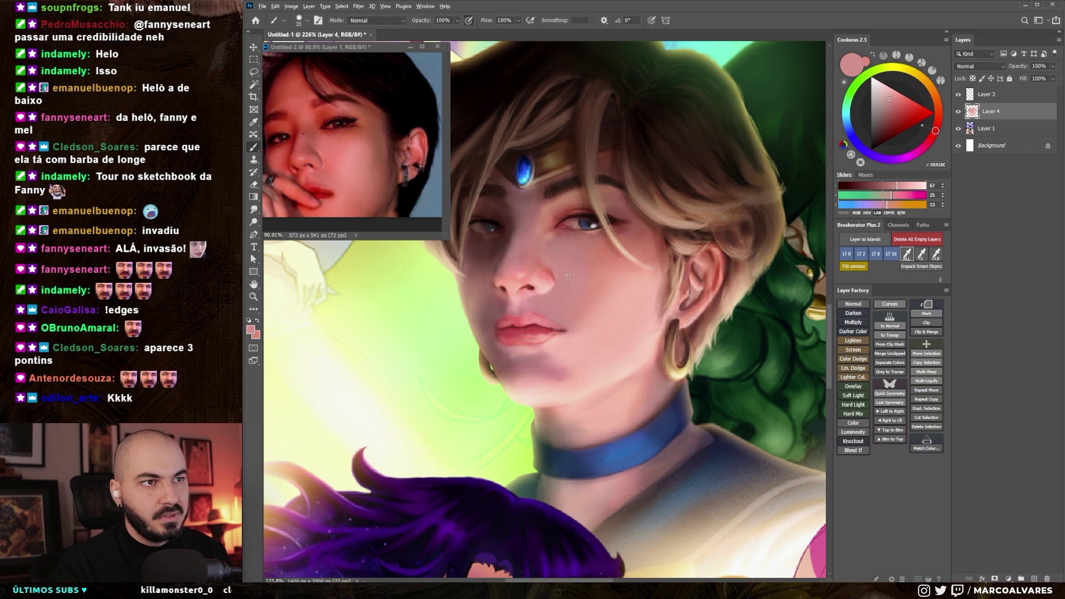
{"action": "left_click", "coordinate": [589, 284], "text": "alt"}
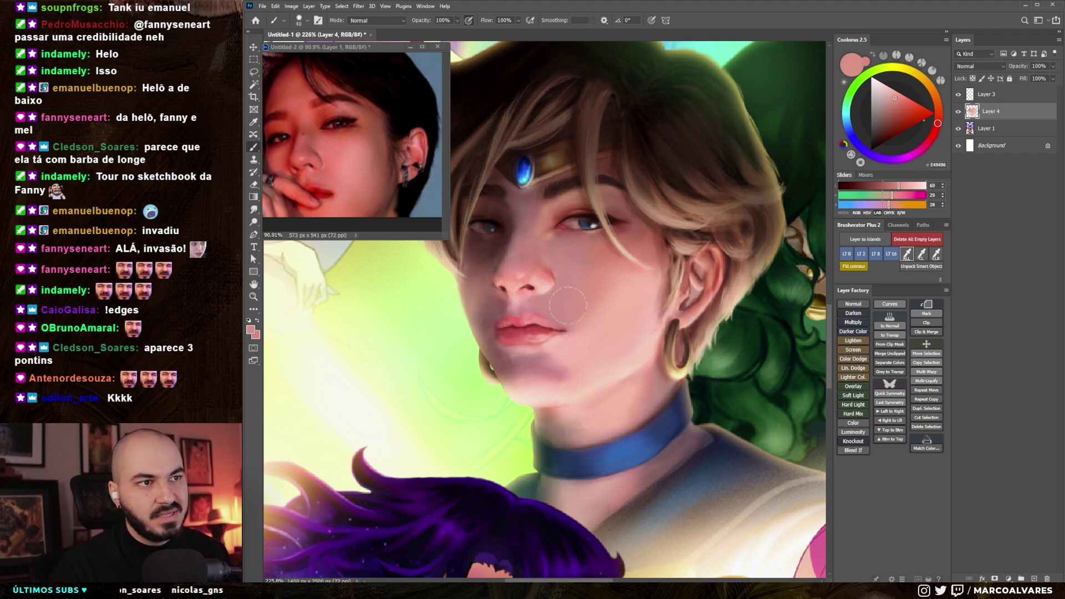
{"action": "left_click", "coordinate": [583, 257], "text": "alt"}
- Paint the jaw with sampled mid skin tones and a lighter highlight tone
{"action": "mouse_move", "coordinate": [558, 254]}
{"action": "left_mouse_down"}
{"action": "mouse_move", "coordinate": [571, 287]}
{"action": "mouse_move", "coordinate": [616, 315]}
{"action": "left_mouse_up"}
{"action": "left_click", "coordinate": [599, 300], "text": "alt"}
{"action": "left_click", "coordinate": [652, 331], "text": "alt"}
{"action": "left_click", "coordinate": [577, 258], "text": "alt"}
{"action": "scroll", "coordinate": [574, 261], "scroll_direction": "down", "scroll_amount": 5}
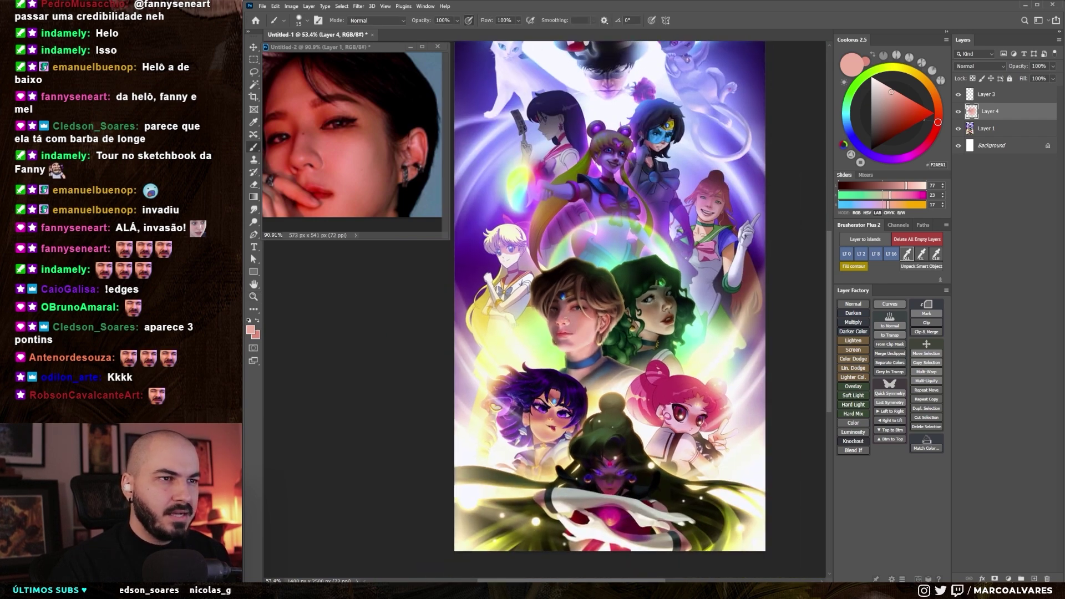
- Shade beside the nose with a darker shadow tone and a muted skin tone
{"action": "scroll", "coordinate": [566, 308], "scroll_direction": "up", "scroll_amount": 3}
{"action": "scroll", "coordinate": [555, 294], "scroll_direction": "up", "scroll_amount": 2}
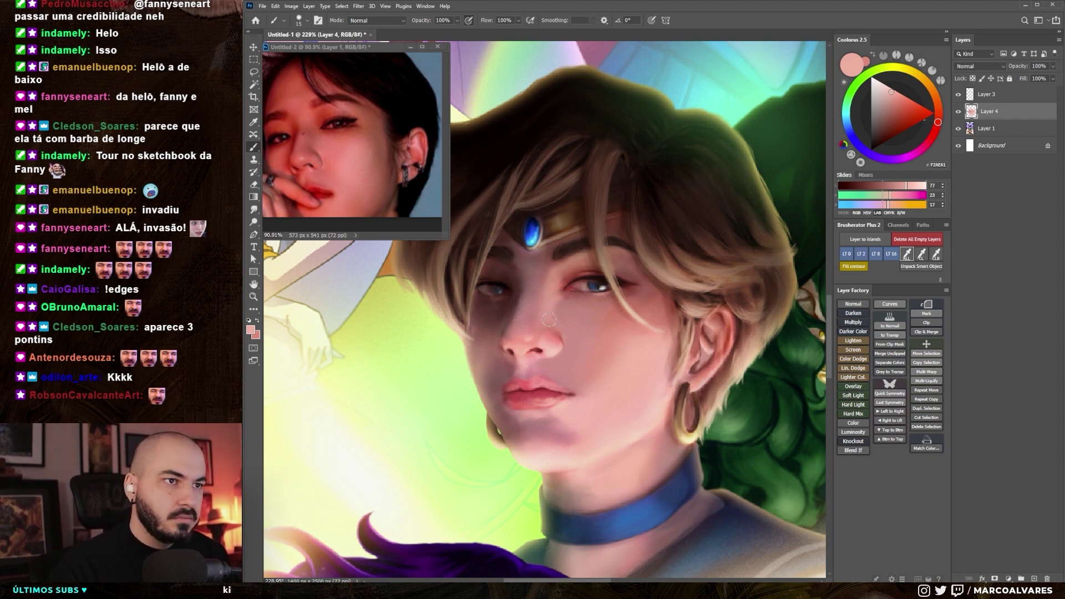
{"action": "left_click", "coordinate": [577, 311], "text": "alt"}
{"action": "key", "text": "bracketright"}
{"action": "key", "text": "bracketright"}
{"action": "key", "text": "bracketright"}
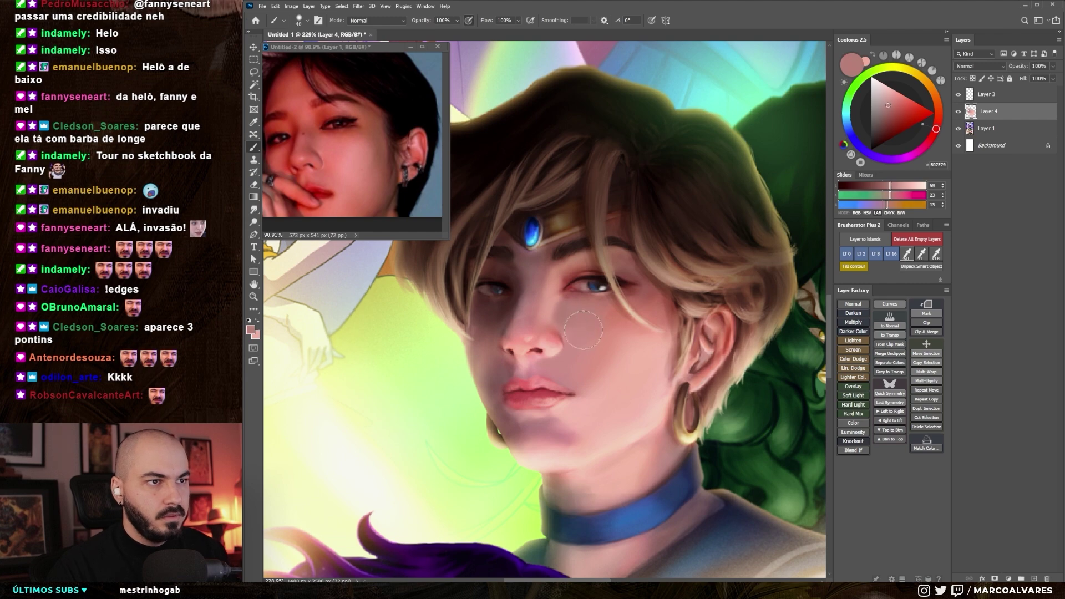
{"action": "key", "text": "bracketleft"}
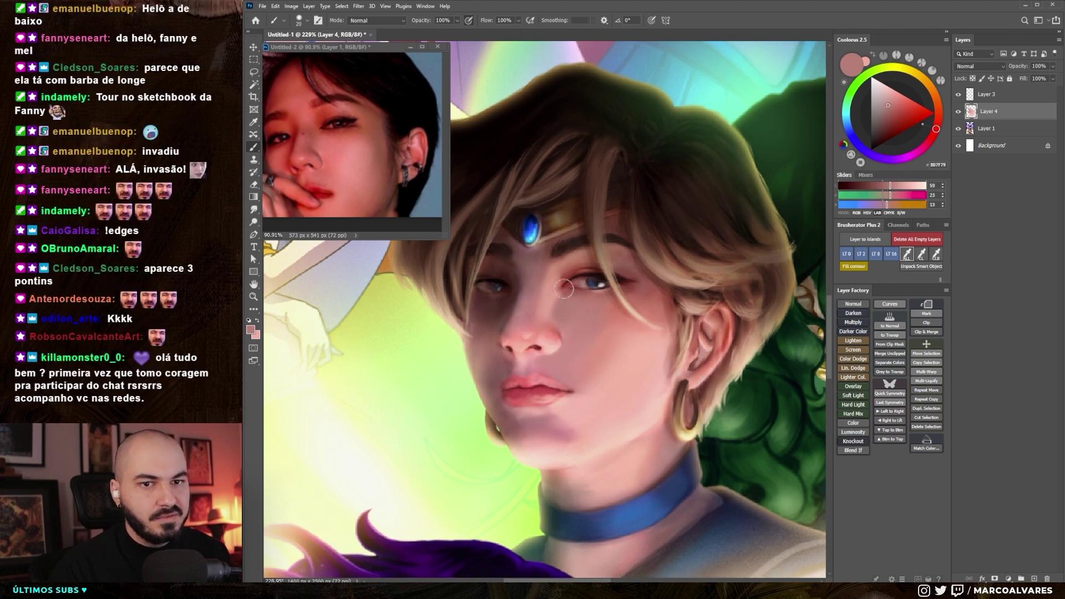
{"action": "left_click", "coordinate": [567, 317], "text": "alt"}
- Refine the nose with a smaller brush, using lighter skin, side pink and nose-highlight pink
{"action": "left_click_drag", "start_coordinate": [567, 317], "coordinate": [572, 312]}
{"action": "key", "text": "bracketleft"}
{"action": "left_click", "coordinate": [568, 322], "text": "alt"}
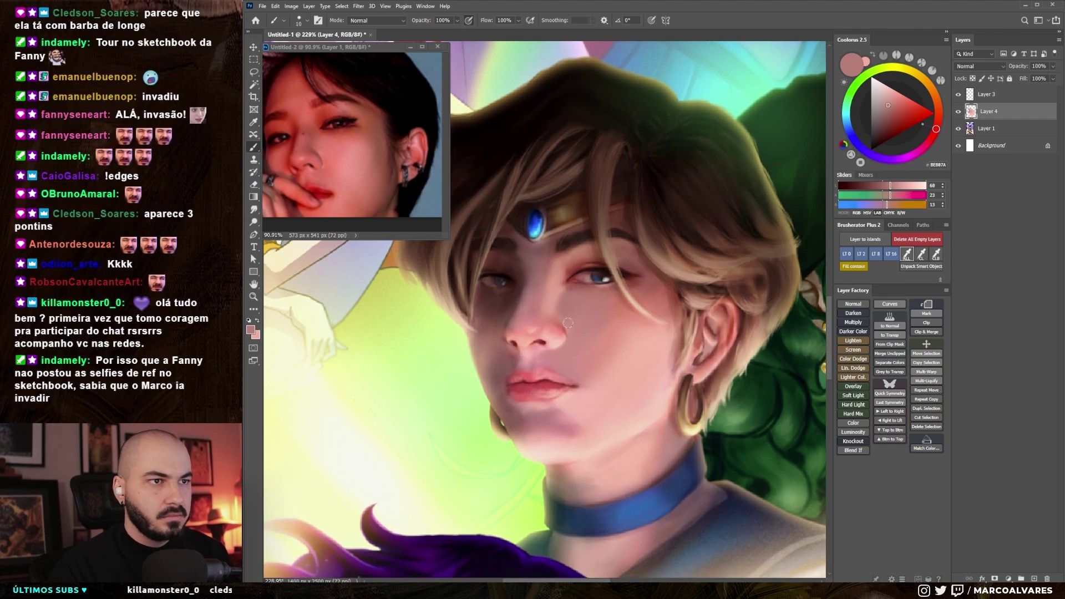
{"action": "left_click", "coordinate": [568, 327], "text": "alt"}
{"action": "key", "text": "bracketleft"}
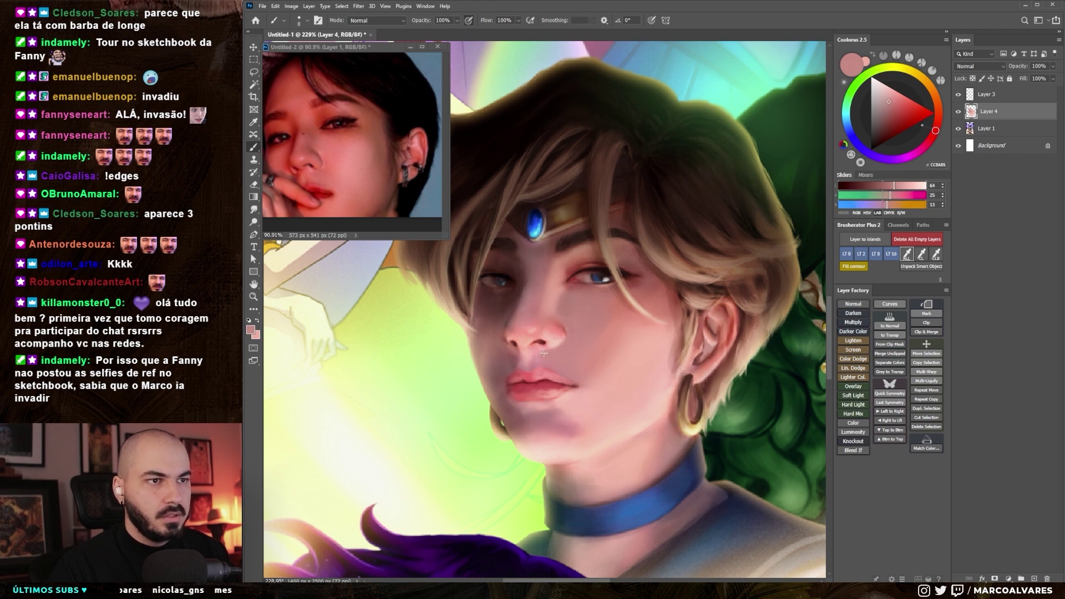
{"action": "left_click", "coordinate": [549, 335], "text": "alt"}
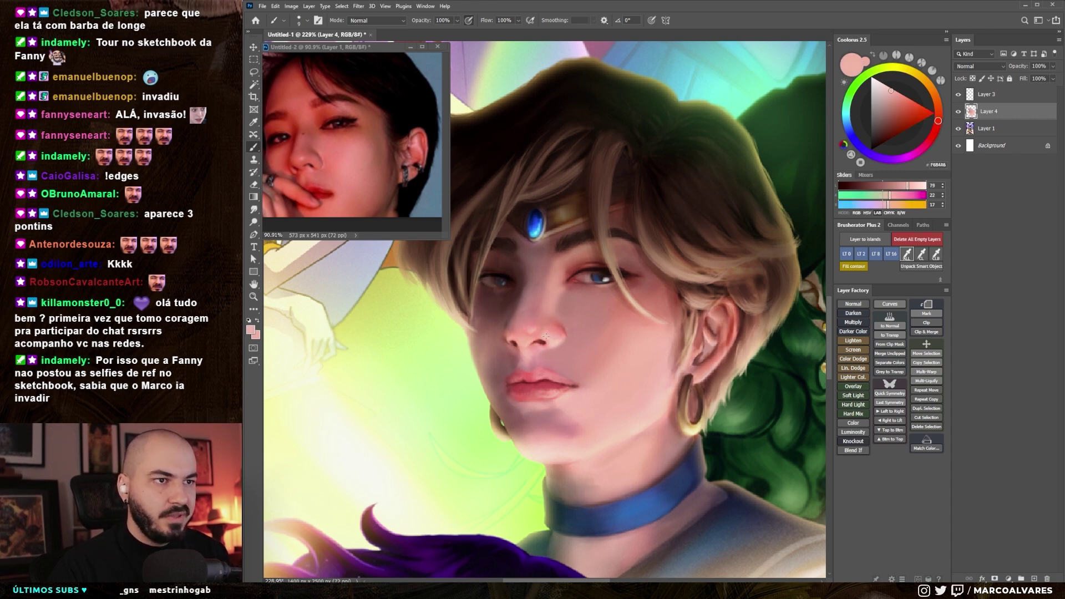
{"action": "key", "text": "bracketright"}
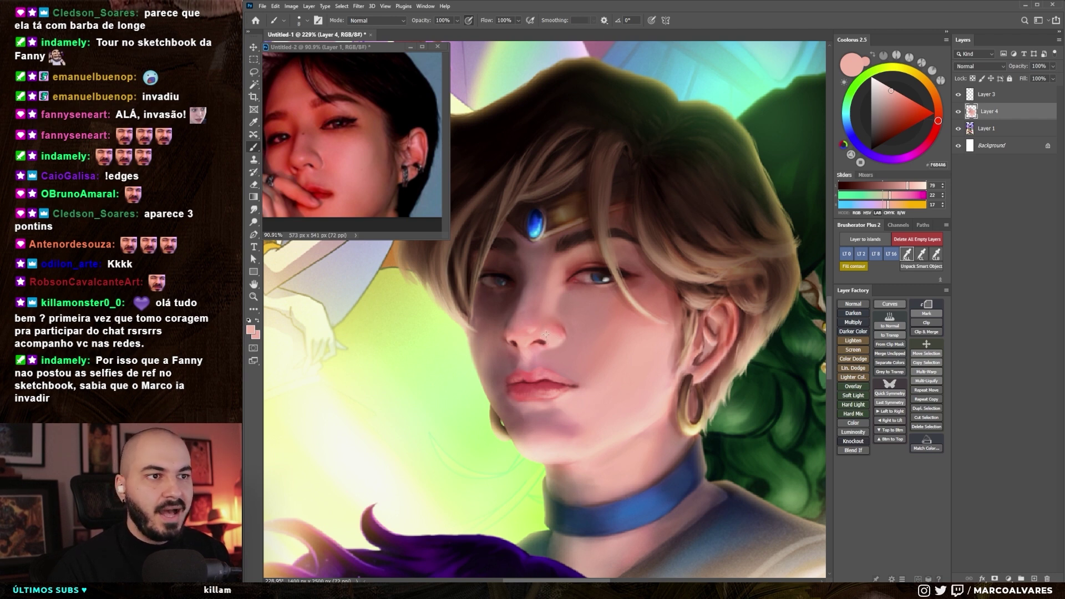
- Paint around the eye with a darker skin tone and a light pink
{"action": "left_click_drag", "start_coordinate": [622, 291], "coordinate": [609, 377]}
{"action": "left_click", "coordinate": [643, 297], "text": "alt"}
{"action": "key", "text": "bracketright"}
{"action": "key", "text": "bracketright"}
{"action": "left_click", "coordinate": [544, 289], "text": "alt"}
- Add dark brown brow and lash detail near the circlet, then switch to pale pink skin
{"action": "left_click", "coordinate": [499, 296], "text": "alt"}
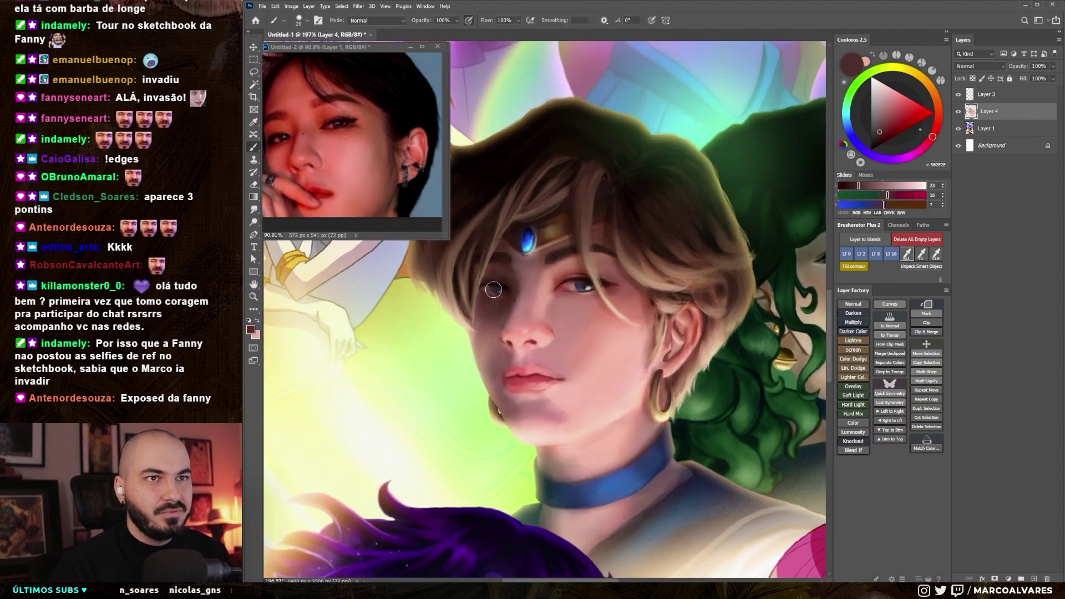
{"action": "left_click_drag", "start_coordinate": [499, 297], "coordinate": [511, 294]}
{"action": "left_click", "coordinate": [520, 277], "text": "alt"}
{"action": "key", "text": "bracketright"}
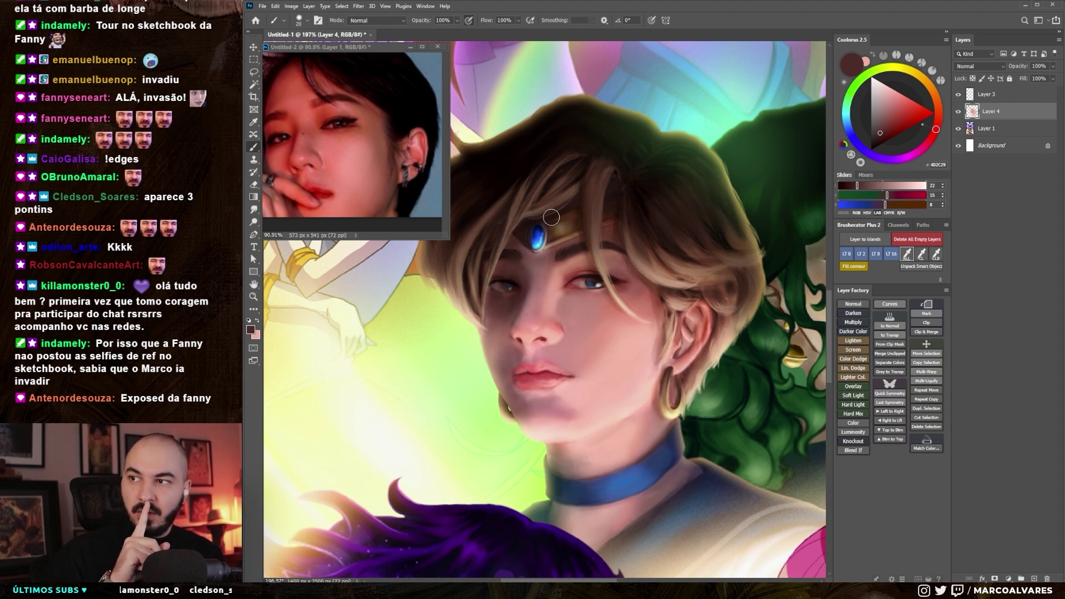
{"action": "left_click_drag", "start_coordinate": [557, 309], "coordinate": [625, 378]}
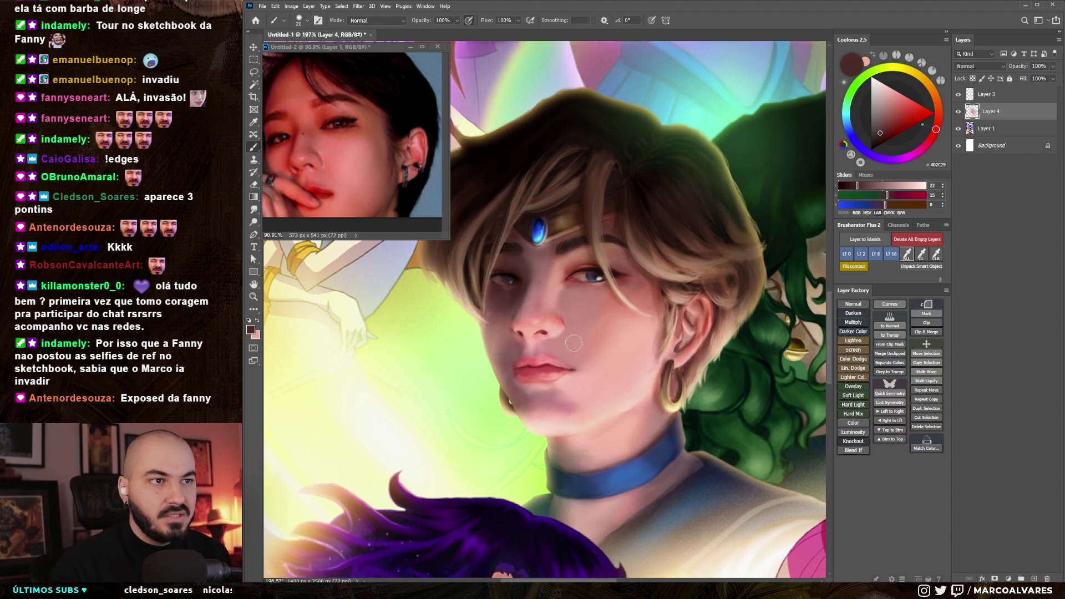
{"action": "left_click", "coordinate": [639, 435], "text": "alt"}
{"action": "key", "text": "bracketleft"}
{"action": "key", "text": "bracketleft"}
{"action": "key", "text": "bracketleft"}
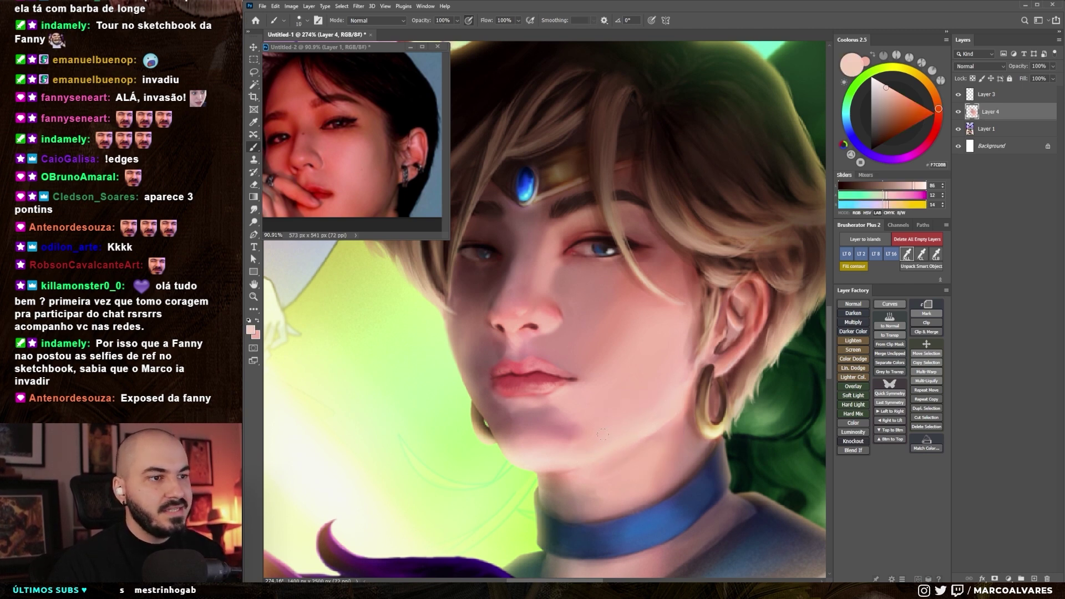
- Paint the cheek with light and darker pinks plus a redder flush, using a larger brush
{"action": "key", "text": "bracketright"}
{"action": "key", "text": "bracketright"}
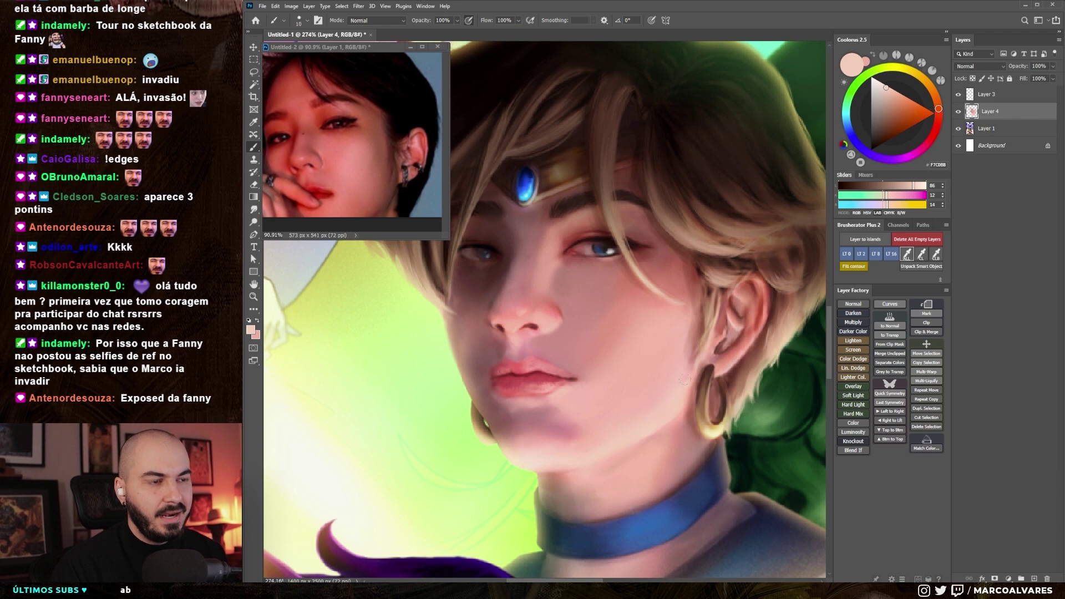
{"action": "left_click", "coordinate": [618, 418], "text": "alt"}
{"action": "key", "text": "bracketright"}
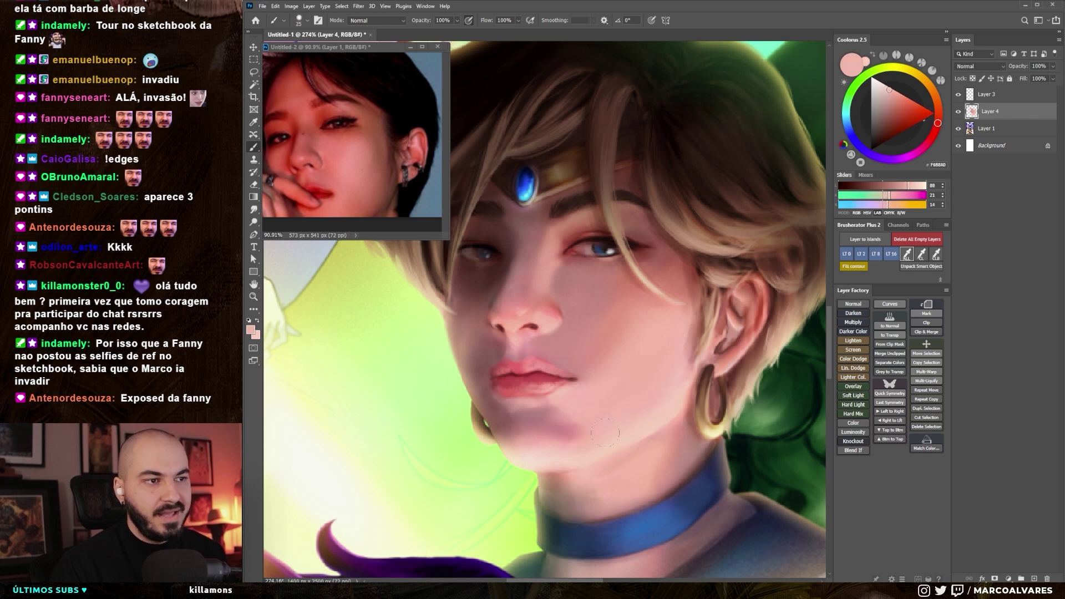
{"action": "left_click", "coordinate": [625, 420], "text": "alt"}
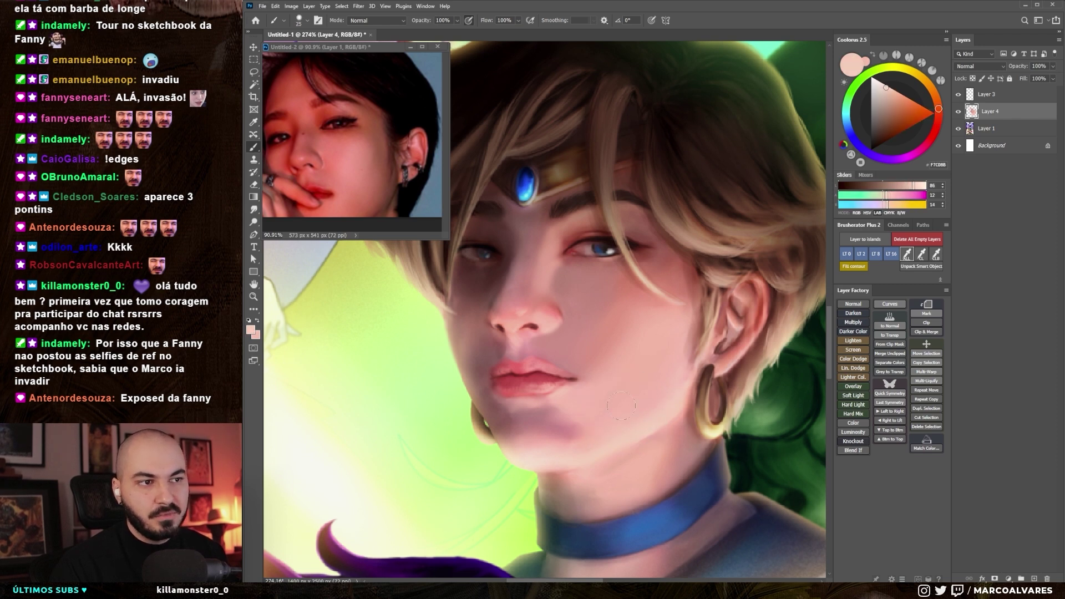
{"action": "left_click", "coordinate": [560, 320], "text": "alt"}
{"action": "left_click", "coordinate": [526, 336], "text": "alt"}
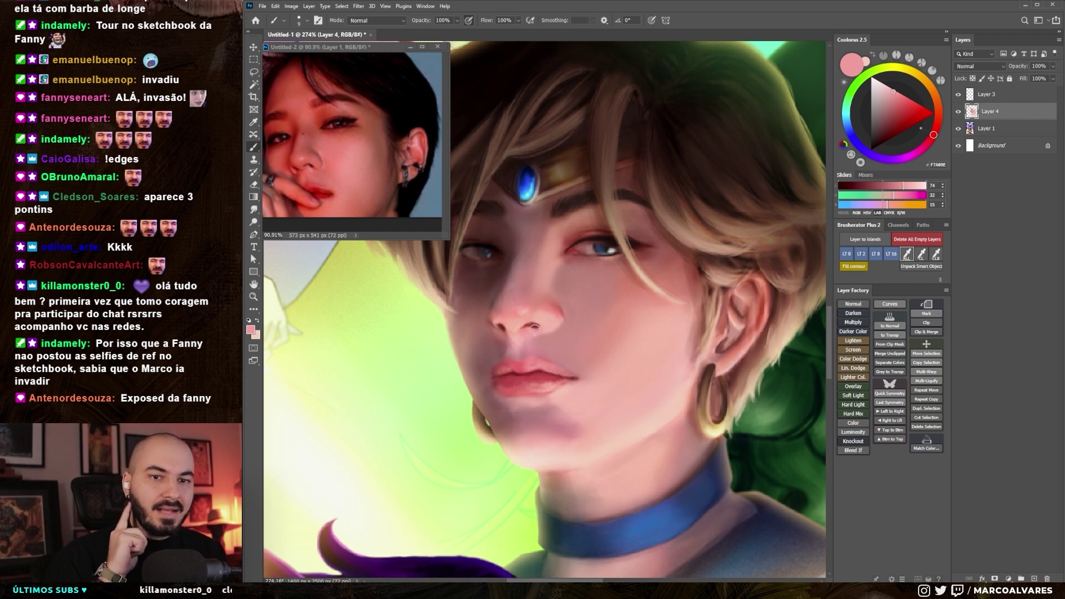
- Layer paler and deeper pink tones over the lower face and near the neck
{"action": "scroll", "coordinate": [554, 355], "scroll_direction": "down", "scroll_amount": 1}
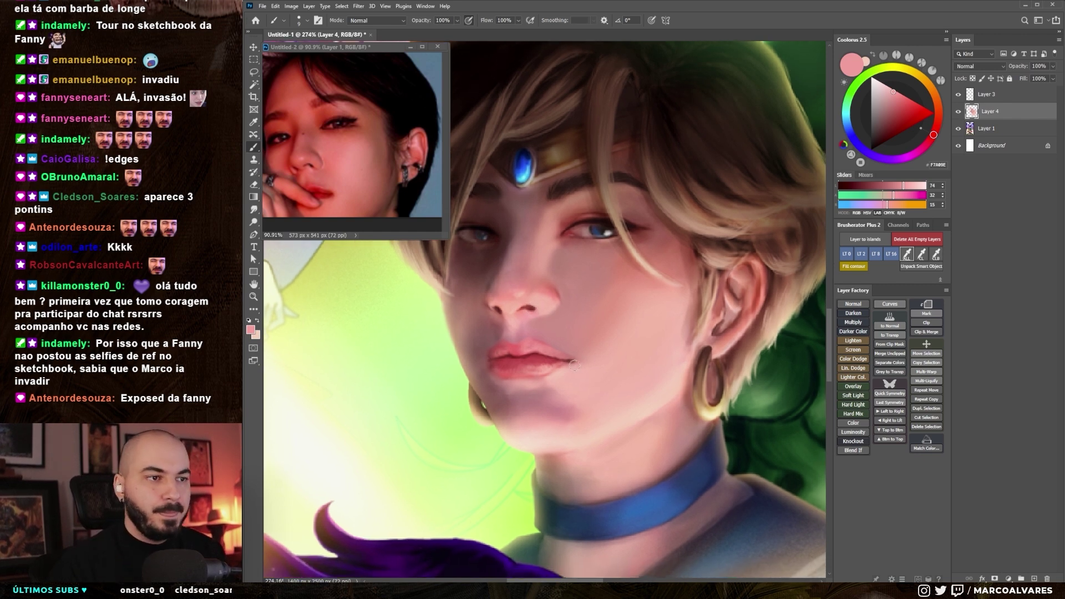
{"action": "left_click", "coordinate": [625, 418], "text": "alt"}
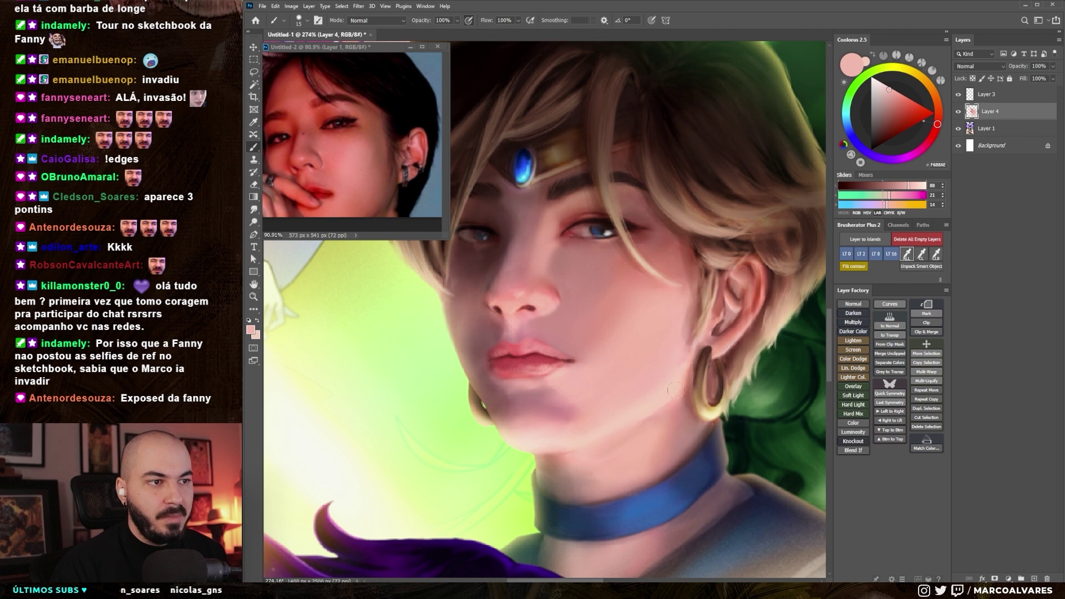
{"action": "left_click", "coordinate": [629, 424], "text": "alt"}
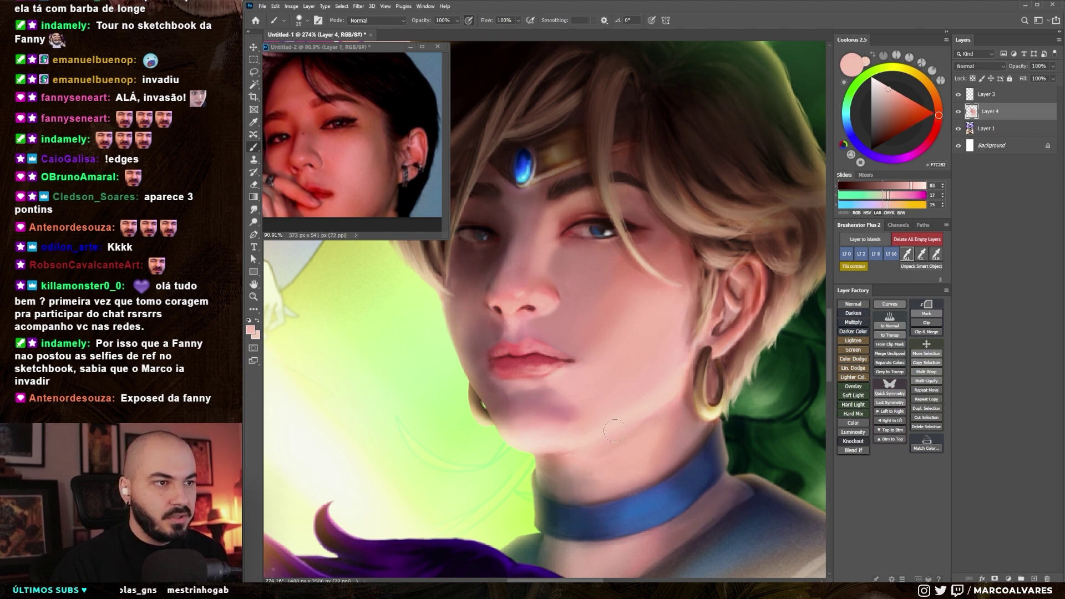
{"action": "left_click", "coordinate": [618, 415], "text": "alt"}
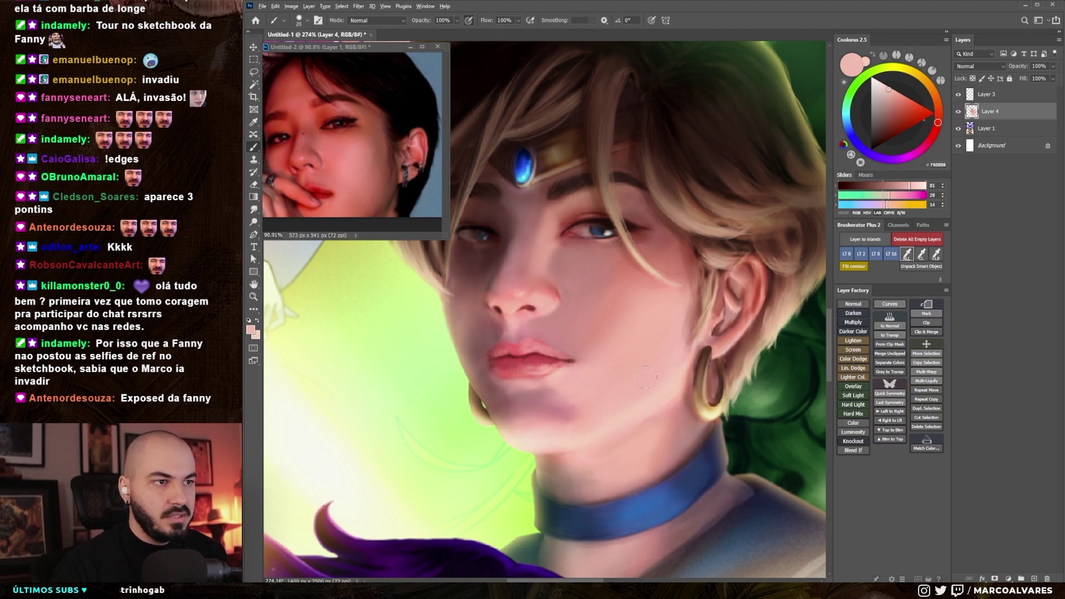
{"action": "left_click", "coordinate": [583, 443], "text": "alt"}
{"action": "left_click", "coordinate": [567, 420], "text": "alt"}
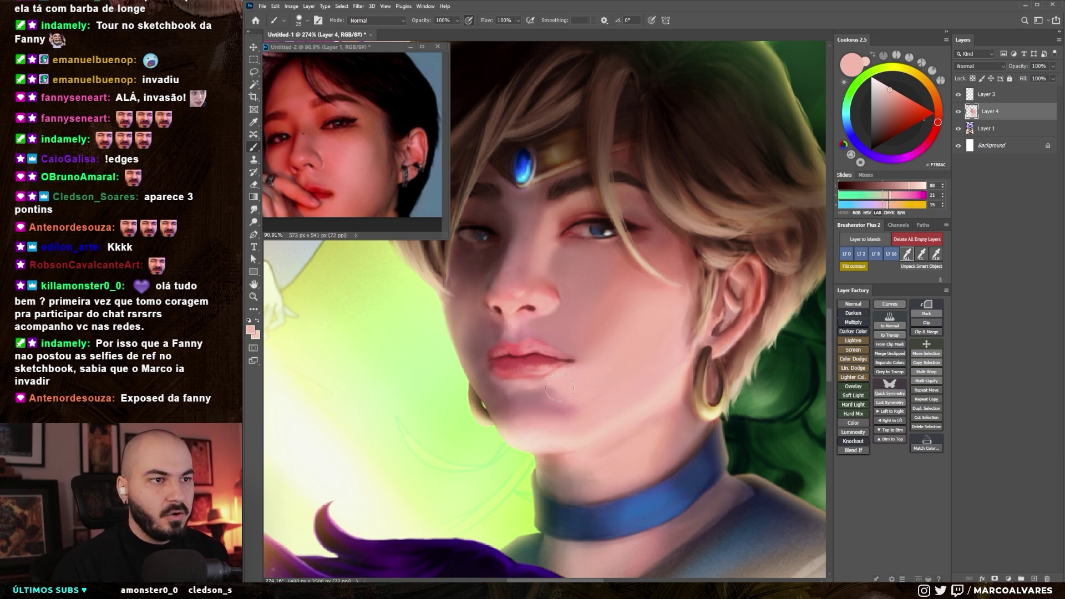
{"action": "left_click", "coordinate": [568, 410], "text": "alt"}
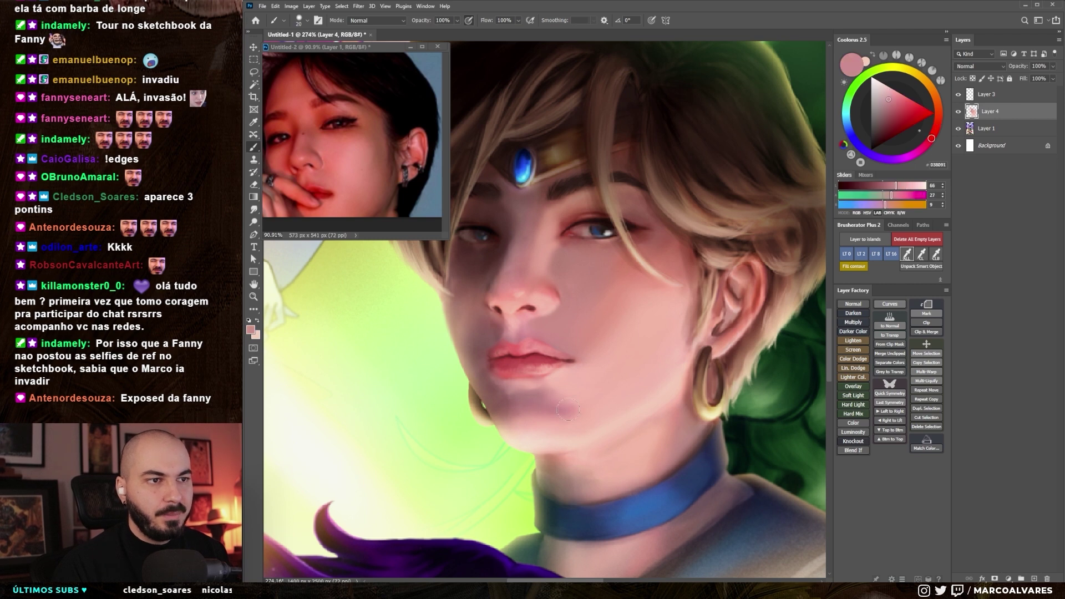
{"action": "left_click", "coordinate": [525, 401], "text": "alt"}
- Blend the chin with darker and lighter pinks using a broader brush
{"action": "key", "text": "bracketright"}
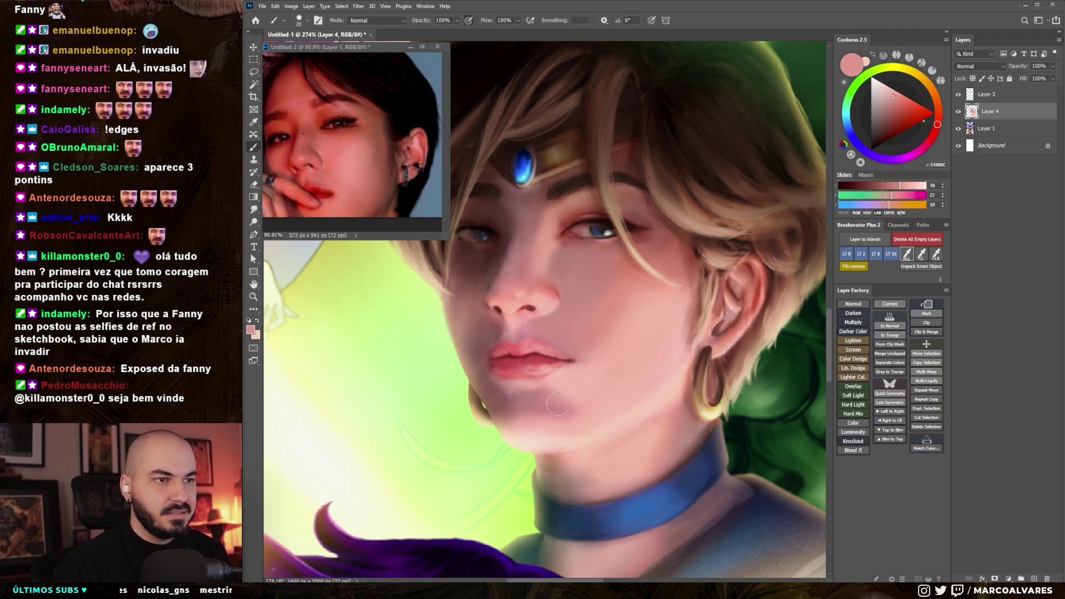
{"action": "left_click", "coordinate": [525, 400], "text": "alt"}
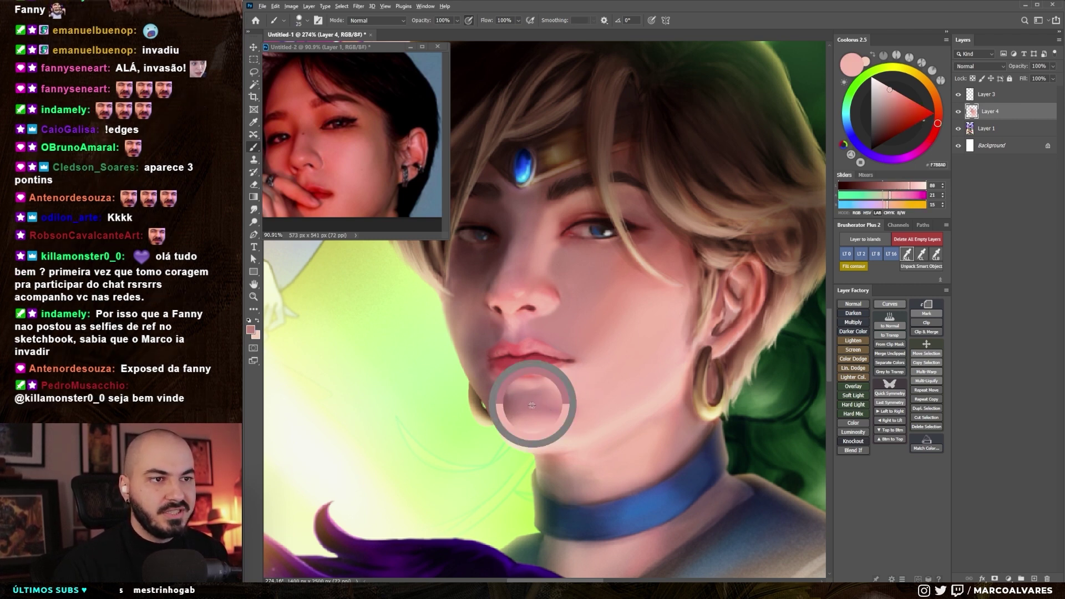
{"action": "left_click", "coordinate": [526, 401], "text": "alt"}
{"action": "key", "text": "bracketright"}
{"action": "left_click", "coordinate": [548, 419], "text": "alt"}
{"action": "key", "text": "bracketleft"}
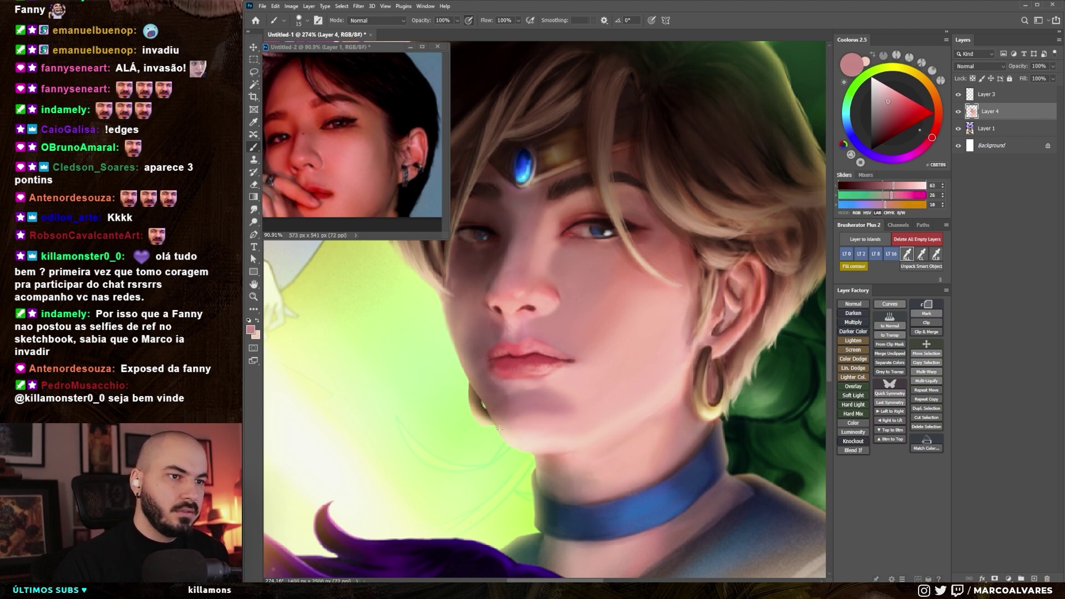
- Toggle Layer 4's visibility to compare the new nose and jaw strokes before and after
{"action": "scroll", "coordinate": [502, 425], "scroll_direction": "down", "scroll_amount": 5}
{"action": "scroll", "coordinate": [630, 354], "scroll_direction": "up", "scroll_amount": 4}
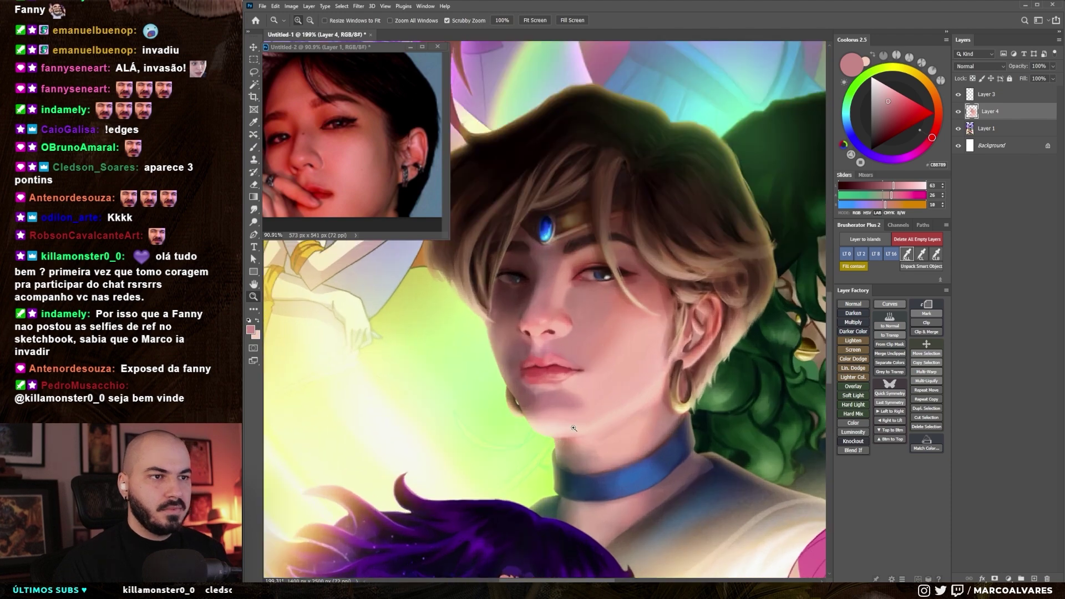
{"action": "scroll", "coordinate": [630, 354], "scroll_direction": "down", "scroll_amount": 4}
{"action": "scroll", "coordinate": [630, 354], "scroll_direction": "up", "scroll_amount": 2}
{"action": "scroll", "coordinate": [630, 354], "scroll_direction": "up", "scroll_amount": 3}
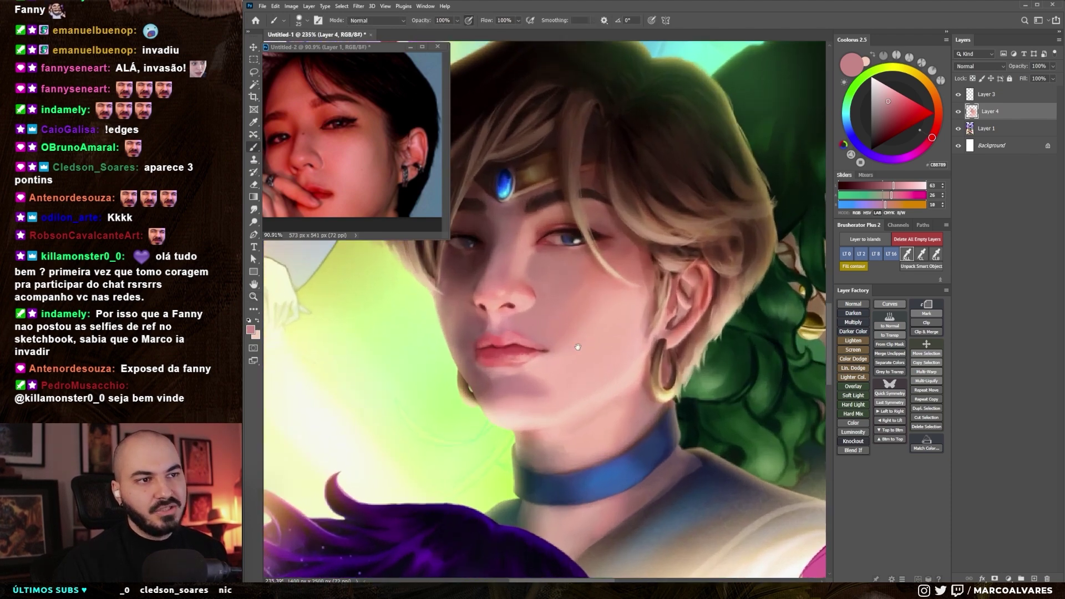
{"action": "left_click", "coordinate": [958, 111]}
{"action": "key", "text": "z"}
{"action": "scroll", "coordinate": [564, 334], "scroll_direction": "down", "scroll_amount": 3}
{"action": "key", "text": "b"}
{"action": "left_click", "coordinate": [958, 111]}
{"action": "left_click", "coordinate": [959, 111]}
{"action": "left_click", "coordinate": [959, 111]}
{"action": "scroll", "coordinate": [560, 366], "scroll_direction": "up", "scroll_amount": 2}
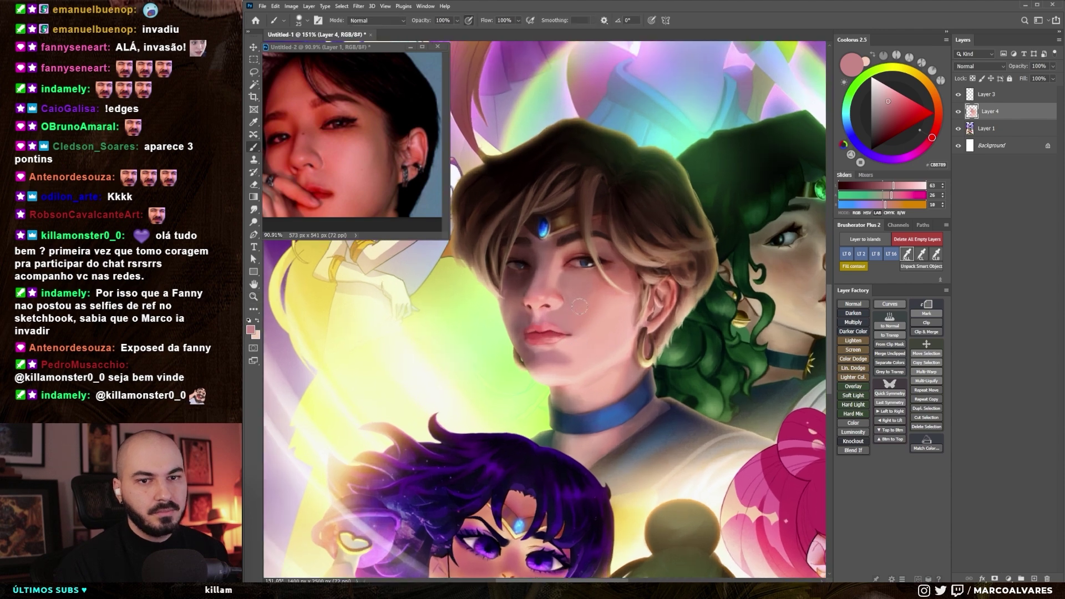
- Paint lighter skin tones sampled from the cheek over the cheek area
{"action": "left_click", "coordinate": [599, 298], "text": "alt"}
{"action": "key", "text": "bracketright"}
{"action": "key", "text": "bracketright"}
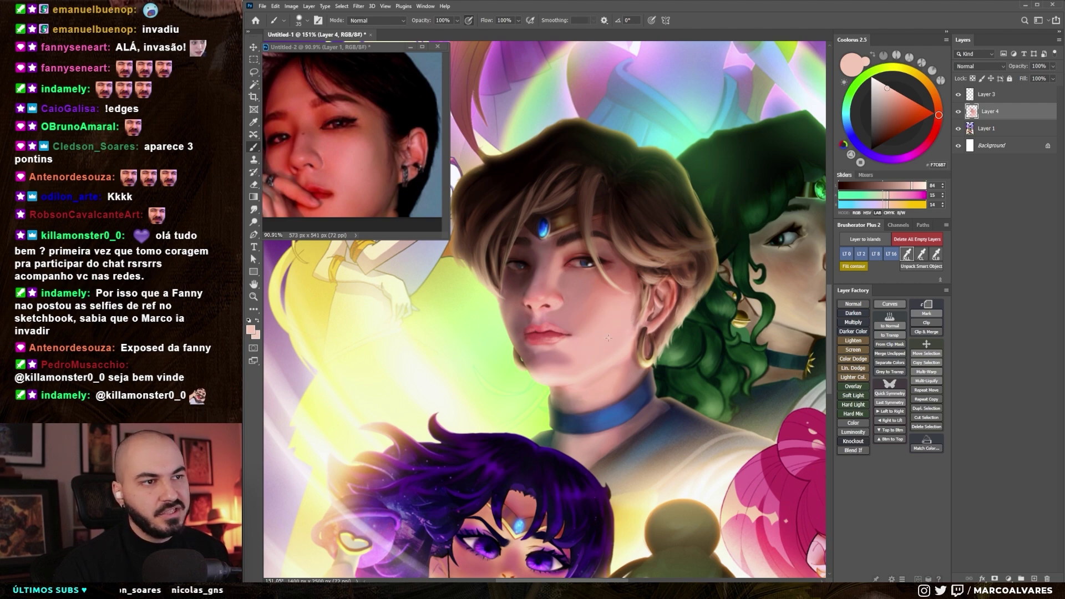
{"action": "key", "text": "bracketleft"}
{"action": "scroll", "coordinate": [622, 324], "scroll_direction": "up", "scroll_amount": 2}
{"action": "left_click", "coordinate": [627, 338], "text": "alt"}
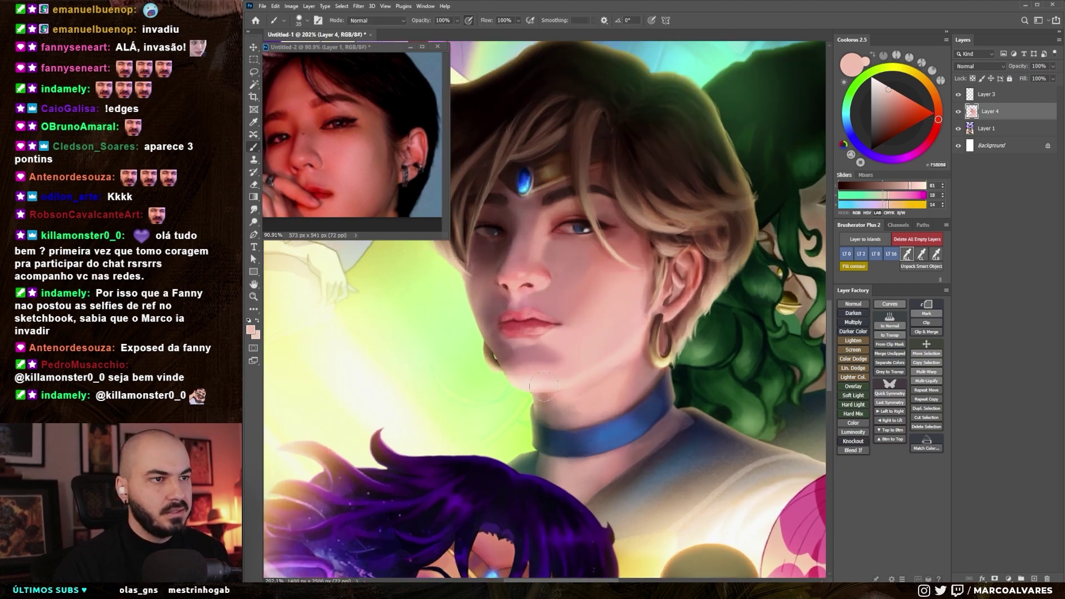
{"action": "left_click", "coordinate": [627, 339], "text": "alt"}
- Choose a larger soft brush preset and blend the skin with the Smudge tool
{"action": "right_click", "coordinate": [635, 272]}
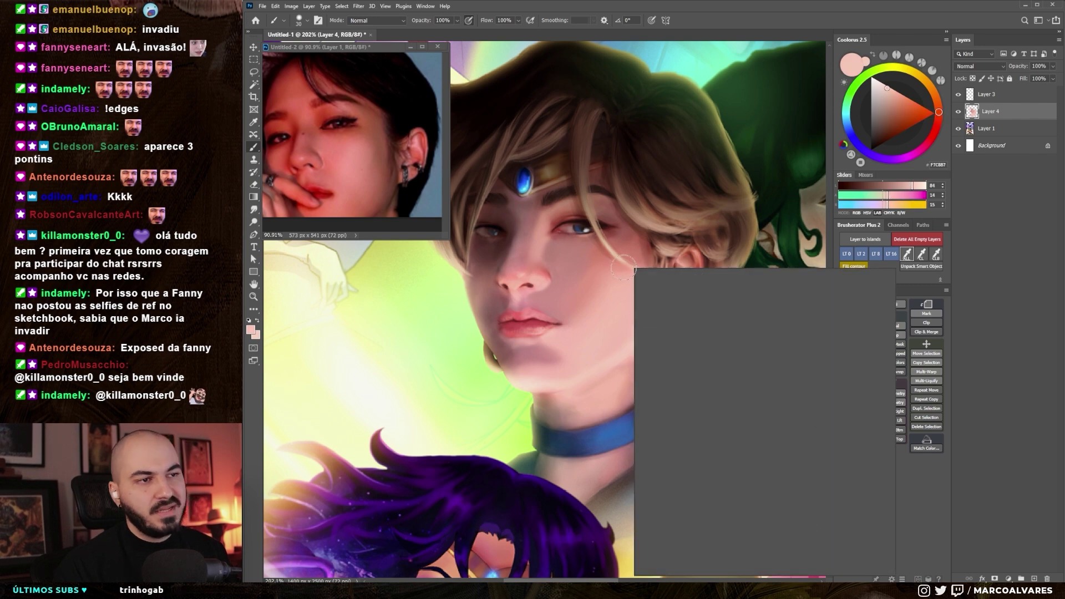
{"action": "left_click", "coordinate": [578, 395]}
{"action": "key", "text": "bracketright"}
{"action": "key", "text": "bracketright"}
{"action": "key", "text": "bracketright"}
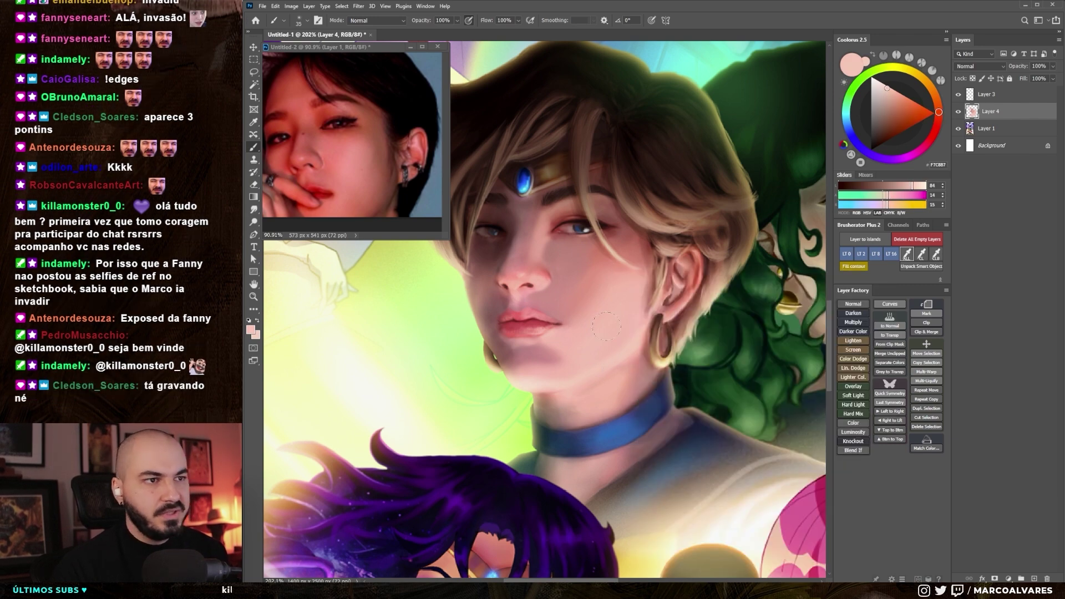
{"action": "key", "text": "r"}
{"action": "key", "text": "bracketleft"}
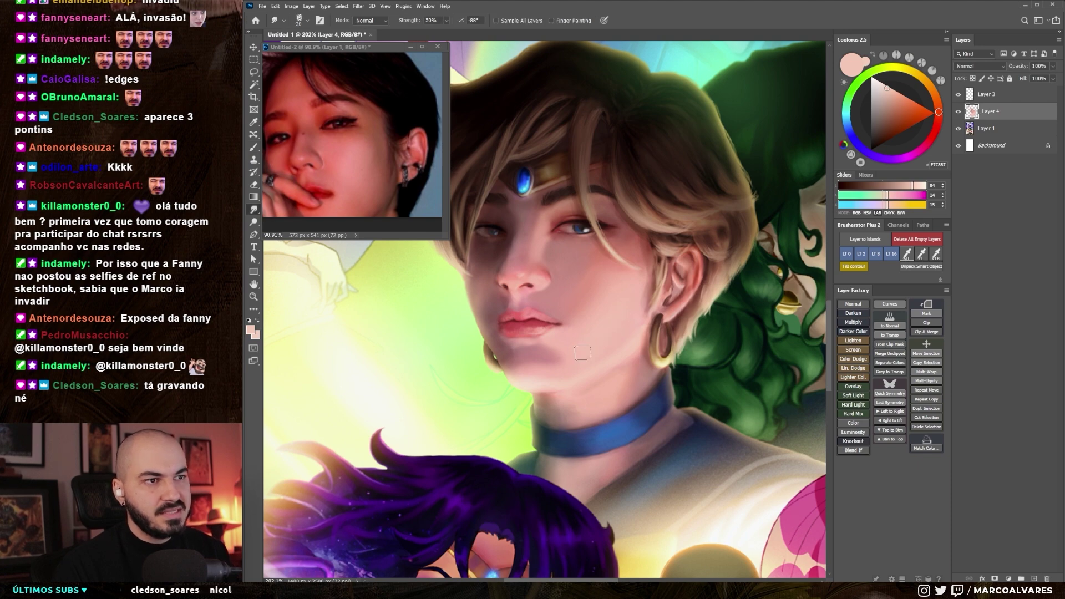
{"action": "key", "text": "ctrl+0"}
{"action": "left_click", "coordinate": [623, 338]}
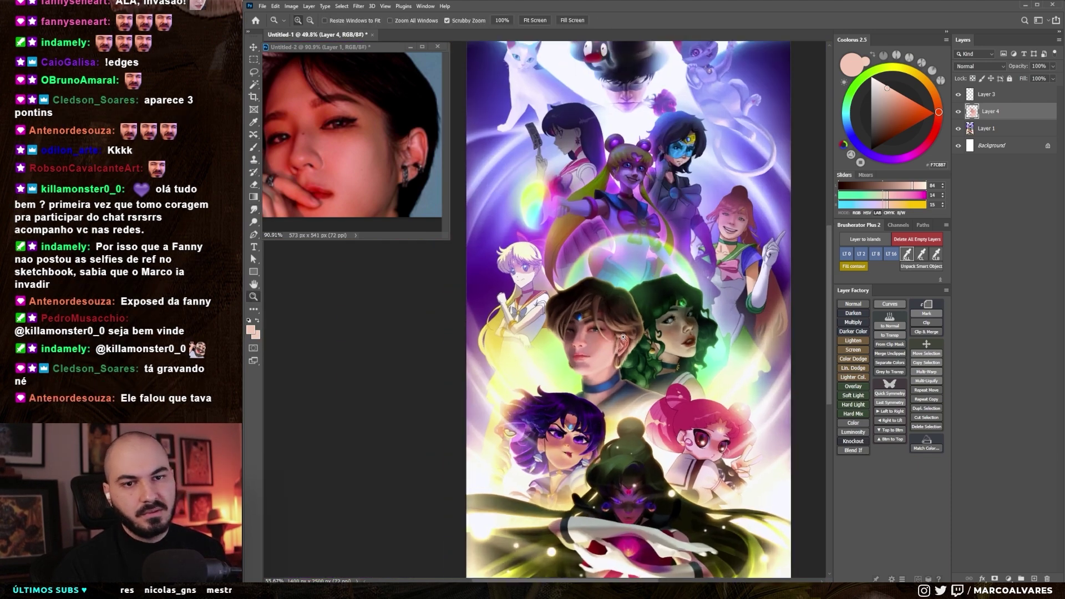
- Zoom in on the blond face, pick coral and bright pinks, and choose a smaller brush preset
{"action": "left_click_drag", "start_coordinate": [623, 338], "coordinate": [666, 338]}
{"action": "key", "text": "b"}
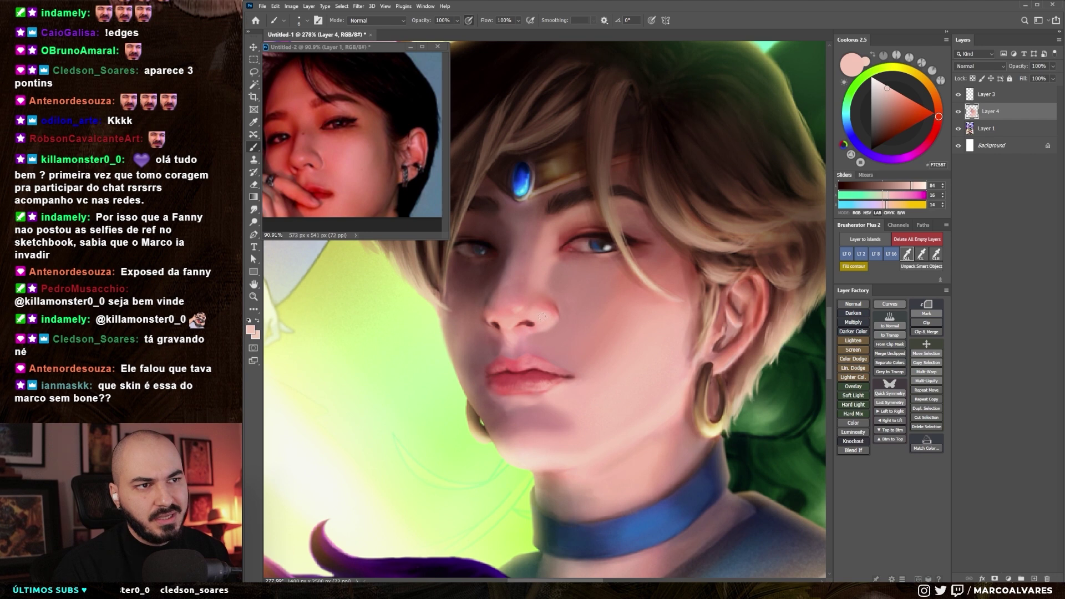
{"action": "left_click", "coordinate": [547, 309], "text": "alt"}
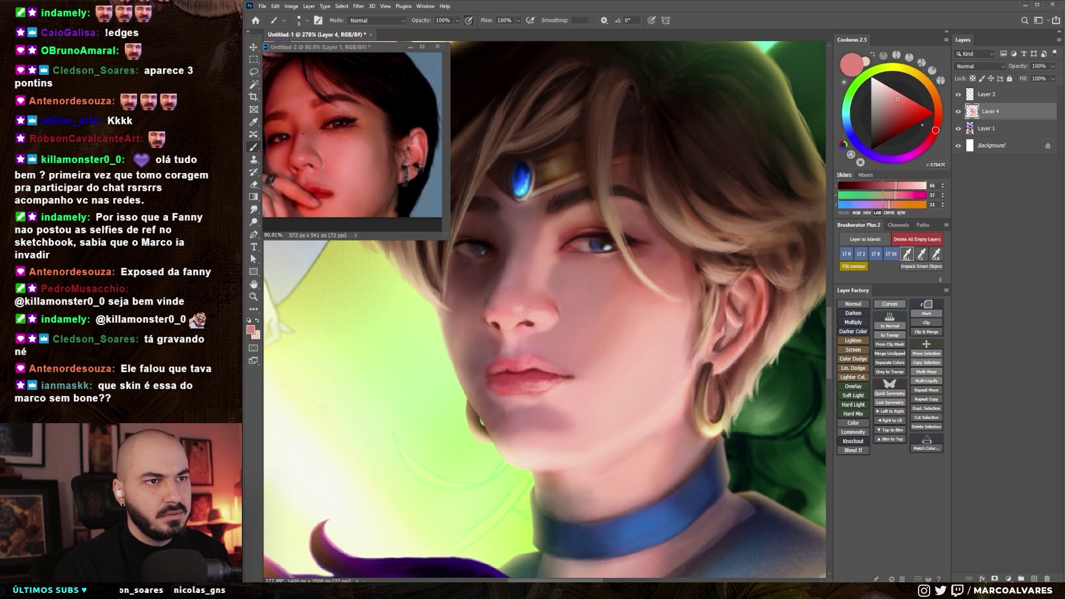
{"action": "left_click", "coordinate": [545, 320], "text": "alt"}
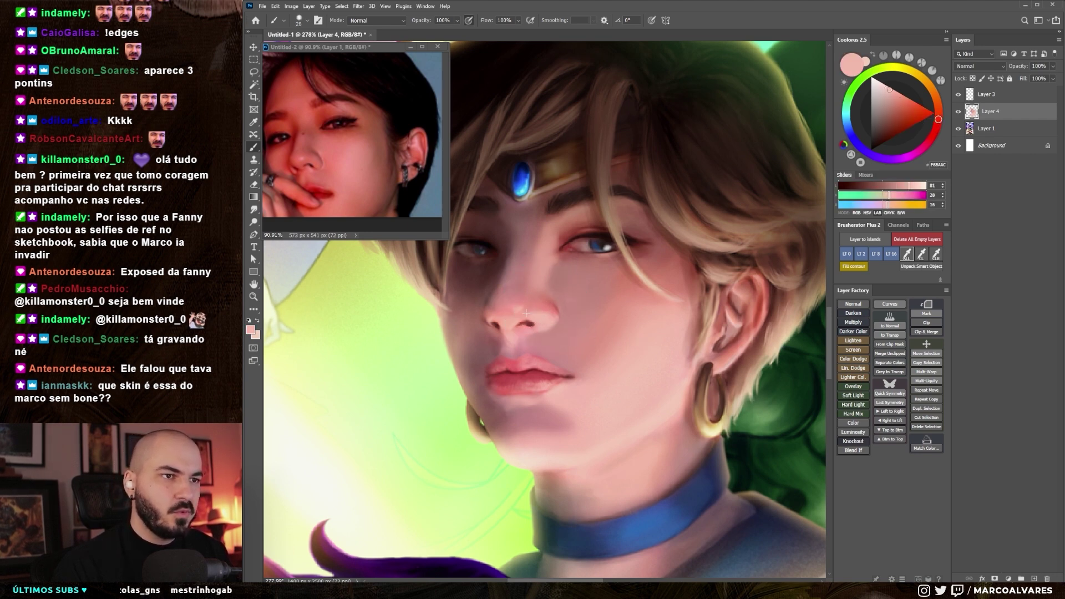
{"action": "key", "text": "bracketleft"}
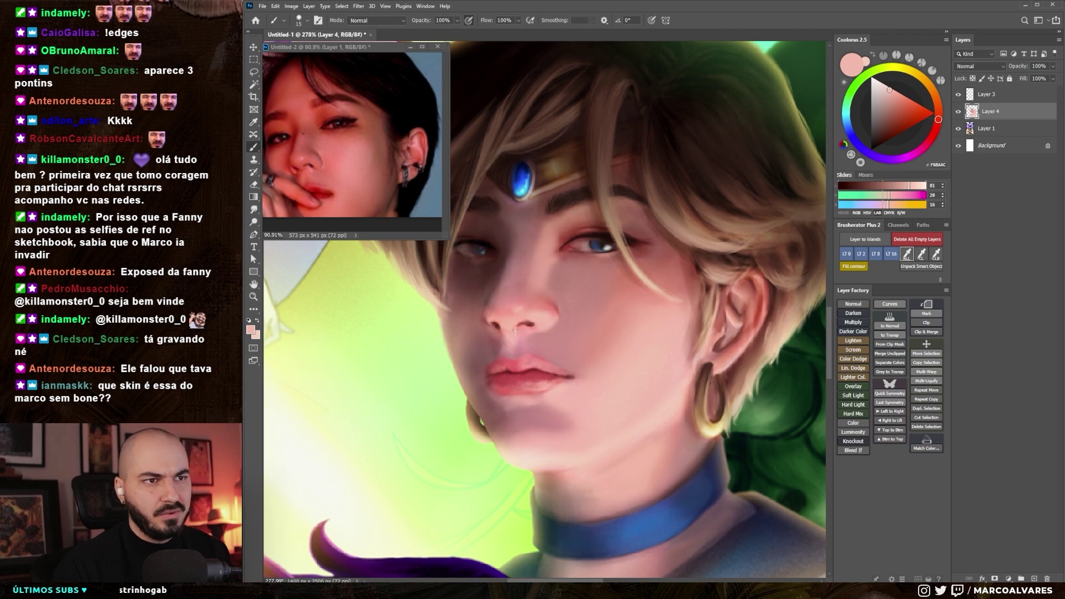
{"action": "right_click", "coordinate": [515, 273]}
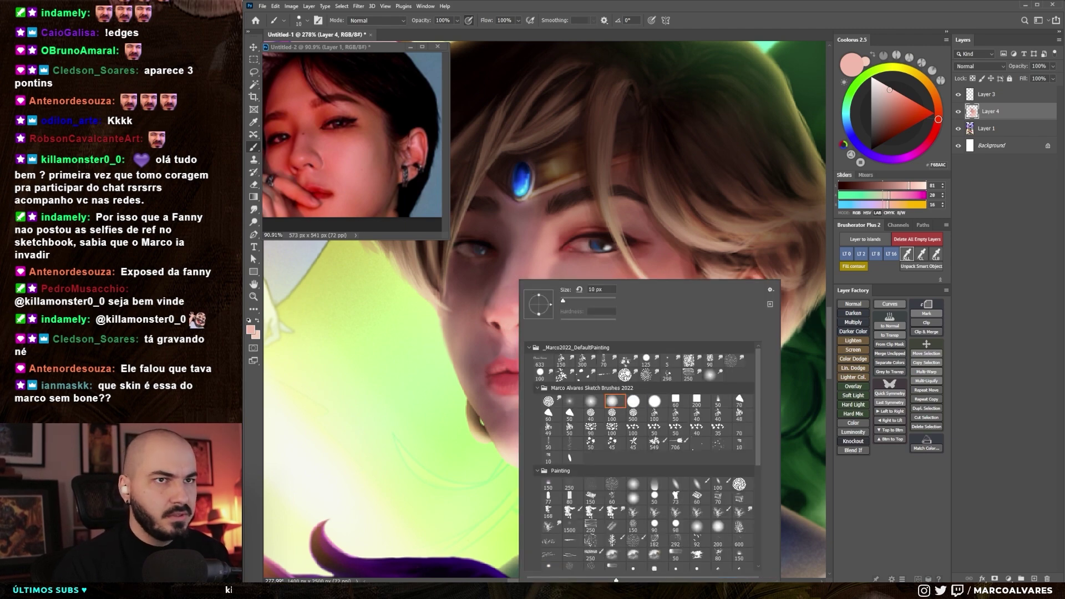
{"action": "left_click", "coordinate": [575, 278]}
- Paint around the nostrils with sampled dark red-brown, light pink and shadow tones
{"action": "scroll", "coordinate": [575, 278], "scroll_direction": "down", "scroll_amount": 8}
{"action": "left_click_drag", "start_coordinate": [552, 332], "coordinate": [567, 318]}
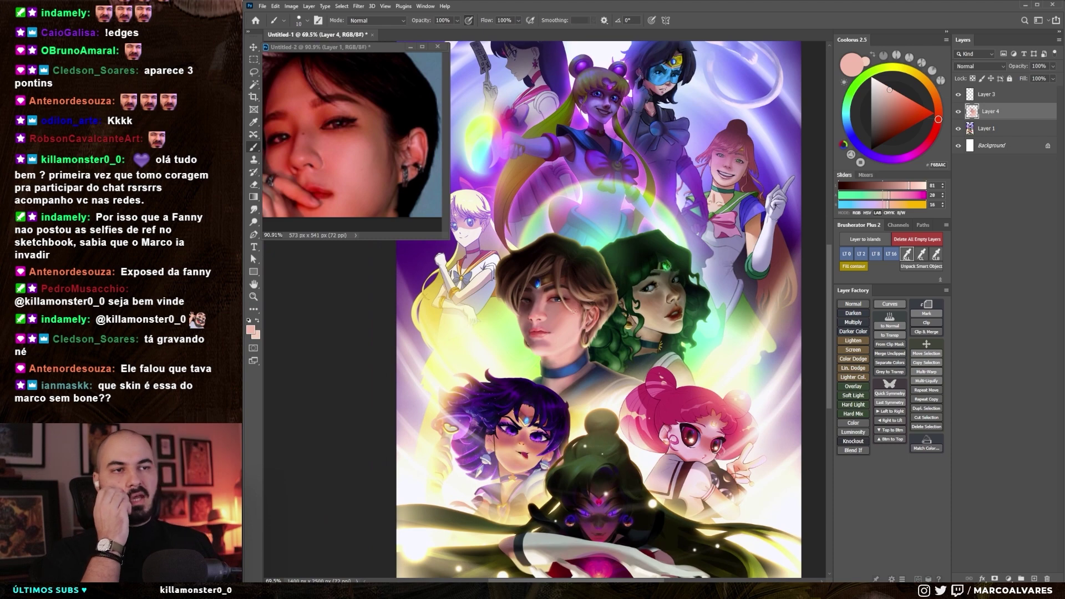
{"action": "scroll", "coordinate": [567, 318], "scroll_direction": "up", "scroll_amount": 4}
{"action": "scroll", "coordinate": [554, 288], "scroll_direction": "up", "scroll_amount": 3}
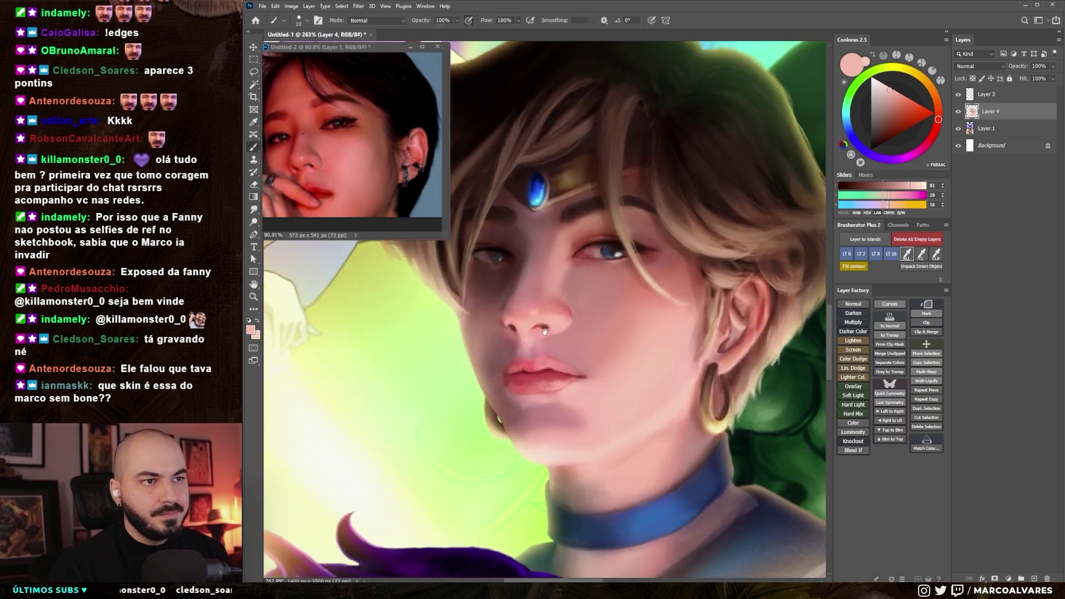
{"action": "left_click", "coordinate": [521, 322], "text": "alt"}
{"action": "left_click_drag", "start_coordinate": [521, 322], "coordinate": [506, 317]}
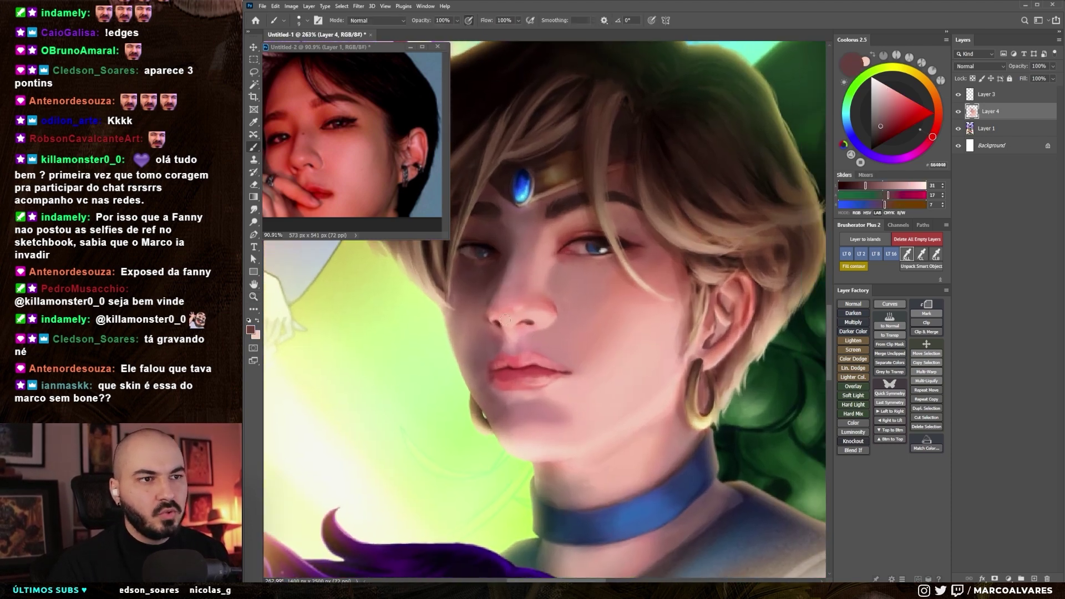
{"action": "left_click", "coordinate": [499, 325], "text": "alt"}
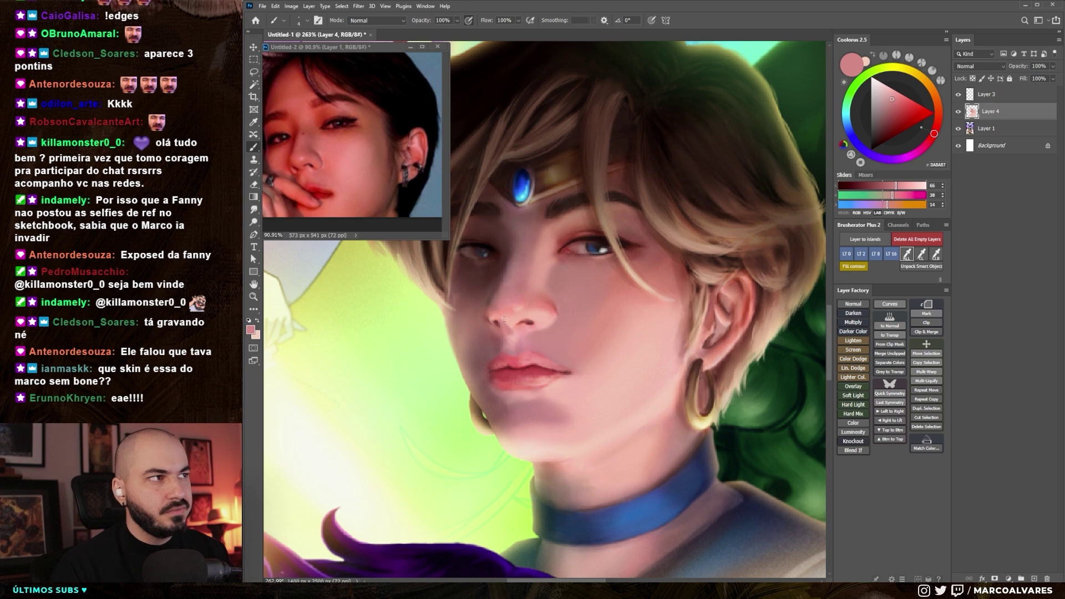
{"action": "left_click", "coordinate": [513, 326], "text": "alt"}
{"action": "left_click", "coordinate": [500, 333], "text": "alt"}
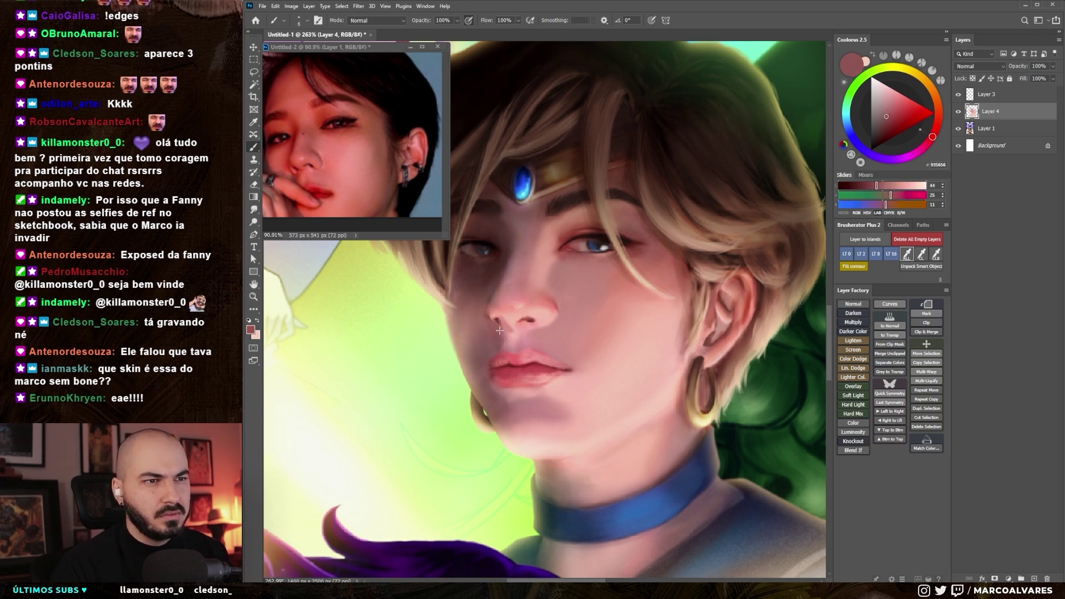
- With a larger brush, add reddish, brownish-red and warm shadow tones beside the nostrils
{"action": "right_click", "coordinate": [491, 344]}
{"action": "key", "text": "Return"}
{"action": "left_click", "coordinate": [478, 337], "text": "alt"}
{"action": "left_click", "coordinate": [489, 339], "text": "alt"}
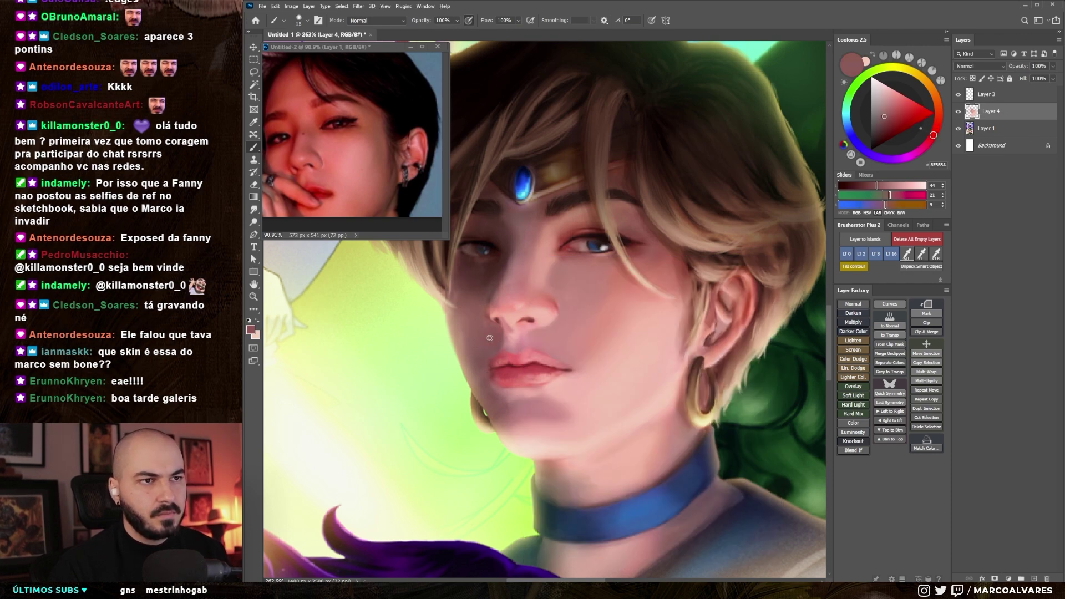
{"action": "left_click", "coordinate": [475, 304], "text": "alt"}
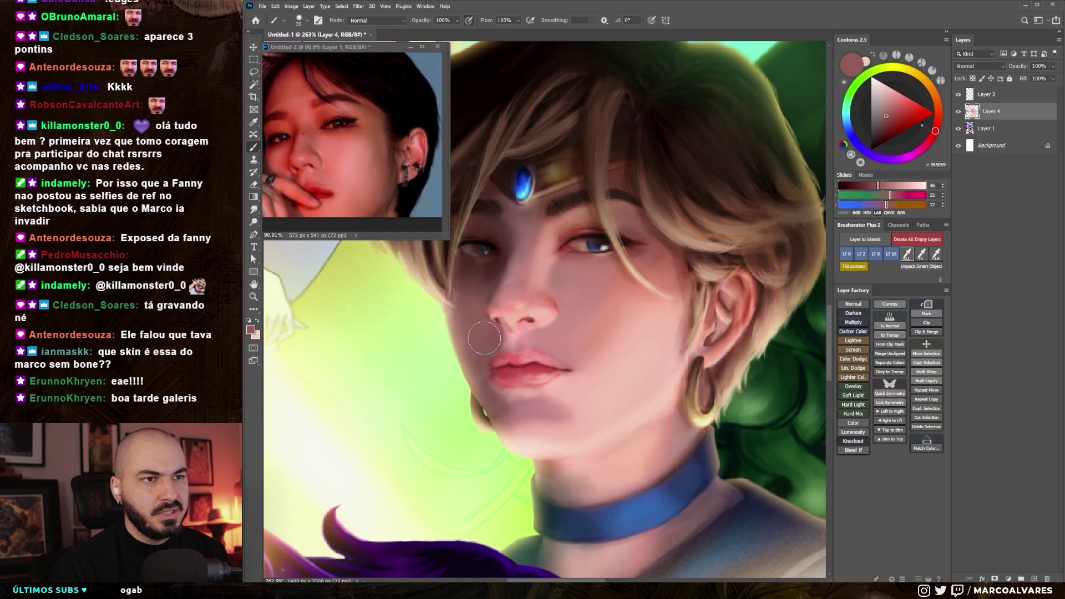
{"action": "key", "text": "bracketright"}
- Sample a deep shadow colour and lasso-select the tip of the nose
{"action": "mouse_move", "coordinate": [485, 288]}
{"action": "left_mouse_down"}
{"action": "mouse_move", "coordinate": [507, 299]}
{"action": "mouse_move", "coordinate": [566, 372]}
{"action": "left_mouse_up"}
{"action": "left_click", "coordinate": [507, 299], "text": "alt"}
{"action": "key", "text": "z"}
{"action": "key", "text": "l"}
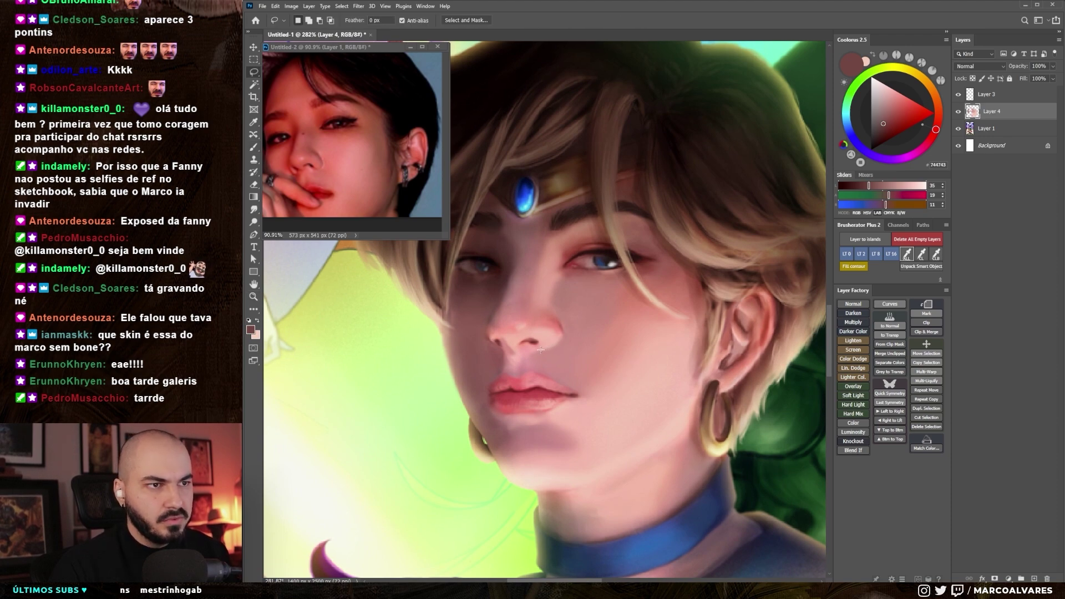
{"action": "left_click_drag", "start_coordinate": [540, 349], "coordinate": [561, 333]}
- Paint and smudge-blend the nose tip inside the selection, then deselect
{"action": "key", "text": "b"}
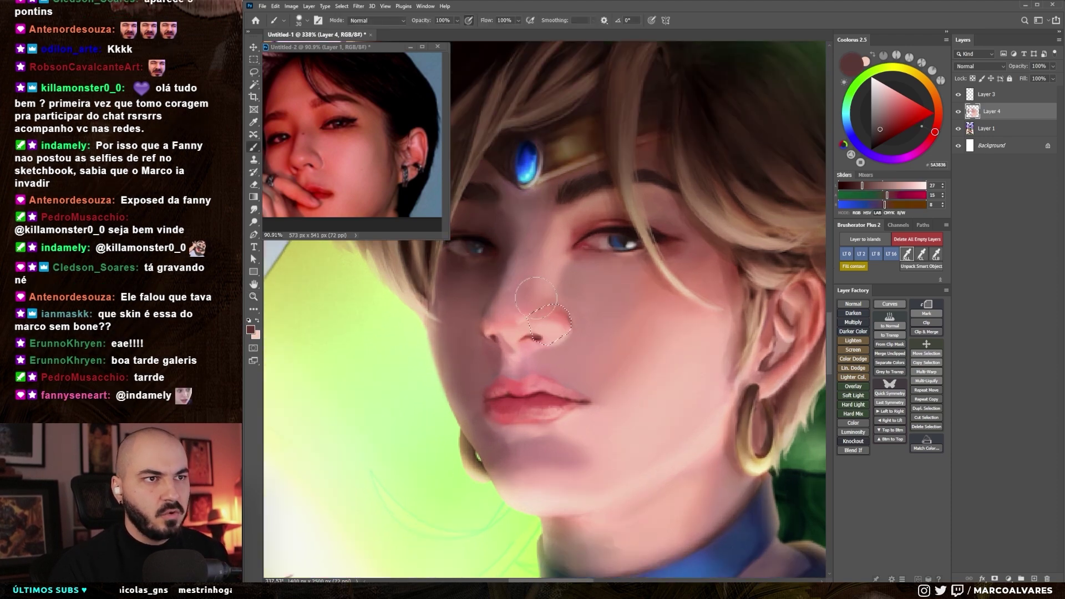
{"action": "key", "text": "bracketleft"}
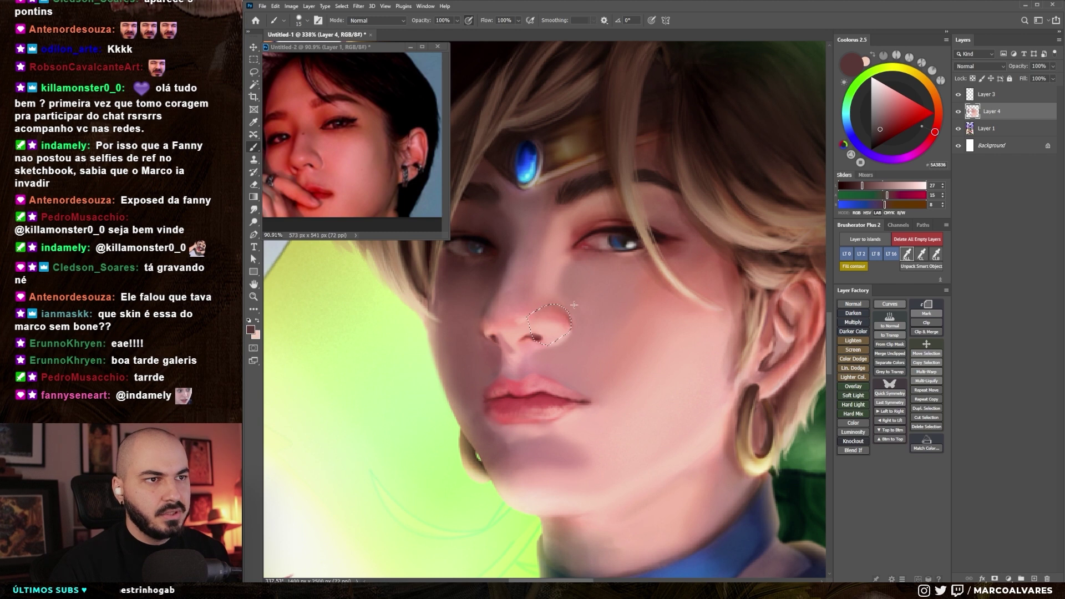
{"action": "key", "text": "bracketright"}
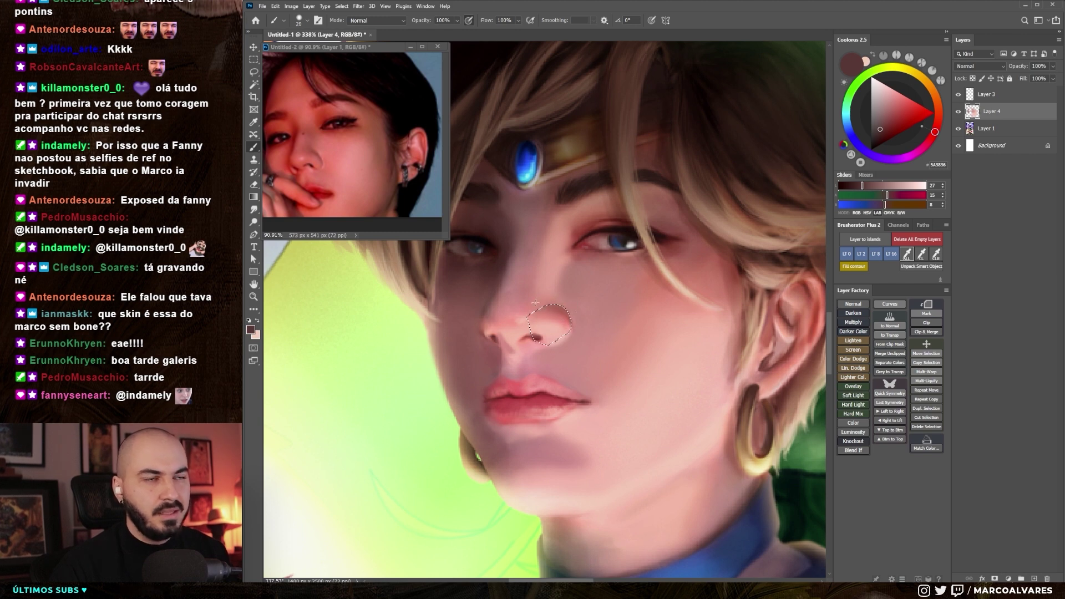
{"action": "key", "text": "r"}
{"action": "key", "text": "ctrl+d"}
- Paint the nose with sampled pinkish and lighter skin tones using a smaller brush
{"action": "key", "text": "b"}
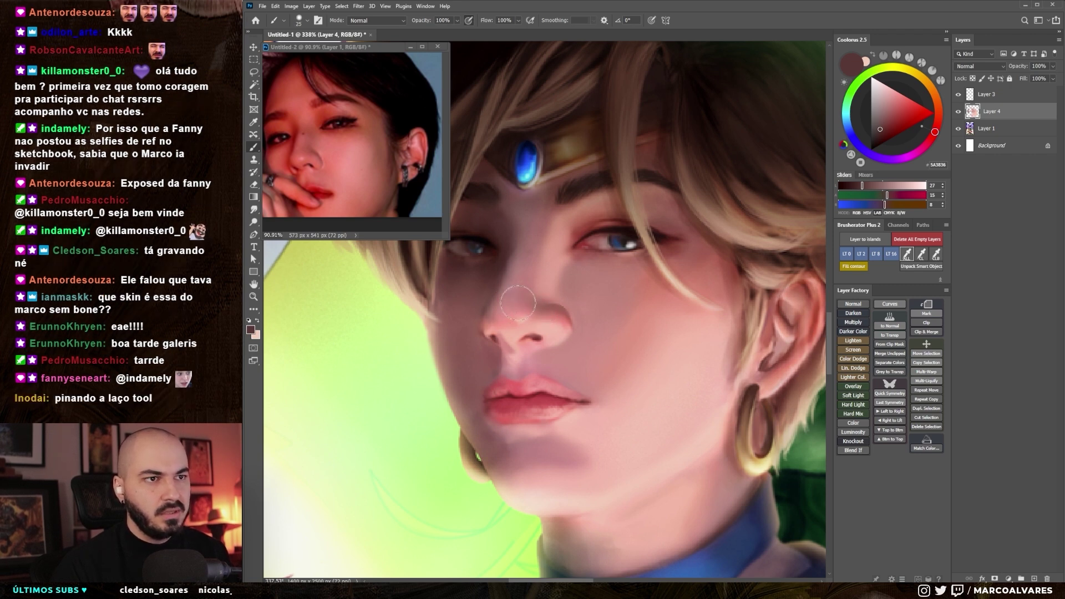
{"action": "key", "text": "bracketleft"}
{"action": "left_click", "coordinate": [515, 308], "text": "alt"}
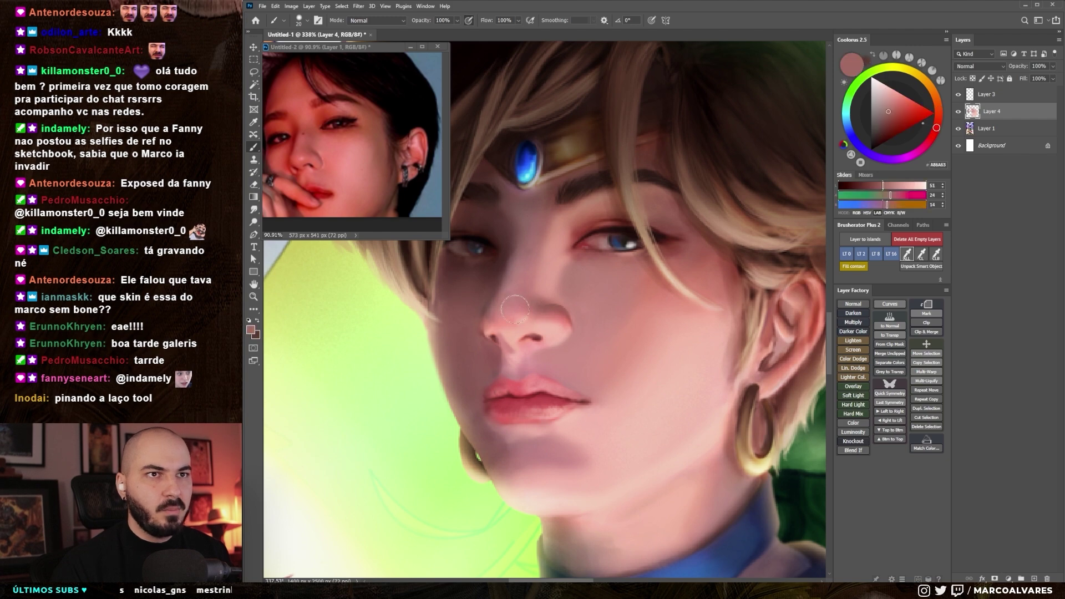
{"action": "left_click", "coordinate": [516, 306], "text": "alt"}
{"action": "scroll", "coordinate": [516, 306], "scroll_direction": "down", "scroll_amount": 2}
{"action": "scroll", "coordinate": [533, 332], "scroll_direction": "up", "scroll_amount": 2}
- Select and touch up the area beside the nose, then darken the nostril with a deeper tone
{"action": "key", "text": "bracketleft"}
{"action": "left_click_drag", "start_coordinate": [588, 330], "coordinate": [559, 360]}
{"action": "key", "text": "bracketleft"}
{"action": "key", "text": "ctrl+d"}
{"action": "key", "text": "ctrl+0"}
{"action": "scroll", "coordinate": [555, 356], "scroll_direction": "up", "scroll_amount": 5}
{"action": "left_click", "coordinate": [555, 356], "text": "alt"}
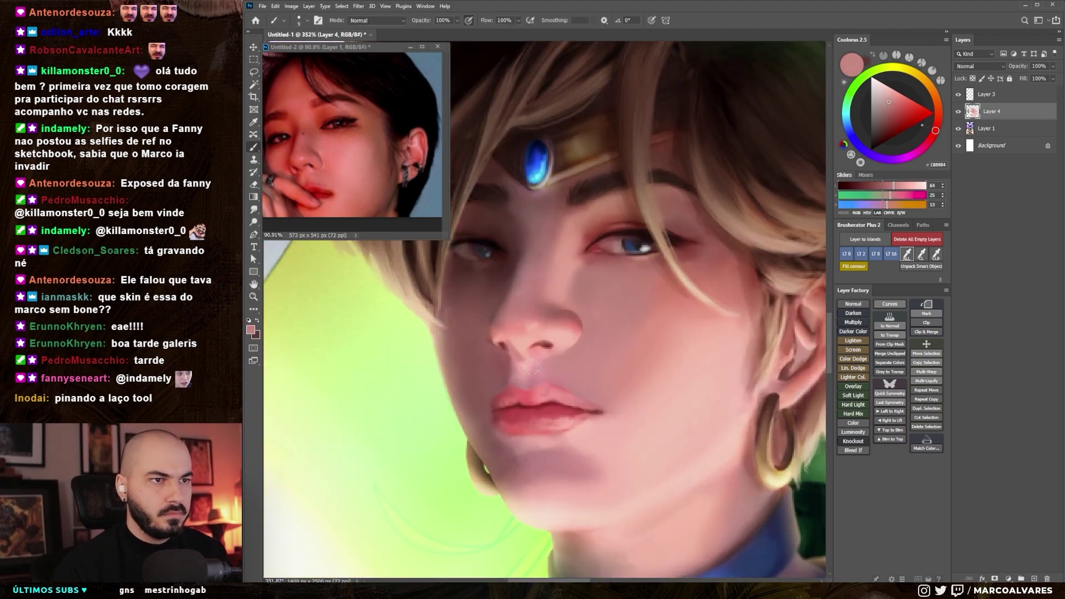
{"action": "key", "text": "bracketright"}
{"action": "key", "text": "bracketright"}
{"action": "key", "text": "bracketright"}
{"action": "left_click", "coordinate": [542, 345], "text": "alt"}
{"action": "scroll", "coordinate": [499, 366], "scroll_direction": "down", "scroll_amount": 2}
{"action": "key", "text": "ctrl+0"}
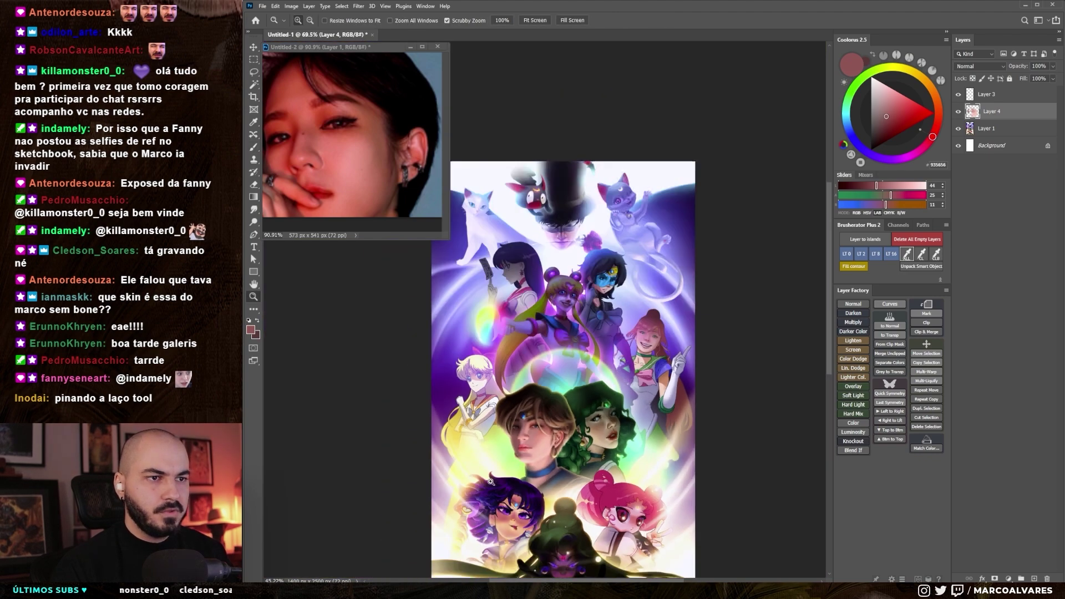
- Paint the lips and chin with sampled light, warm, reddish-shadow and pink highlight skin tones
{"action": "scroll", "coordinate": [542, 401], "scroll_direction": "up", "scroll_amount": 3}
{"action": "scroll", "coordinate": [541, 401], "scroll_direction": "up", "scroll_amount": 2}
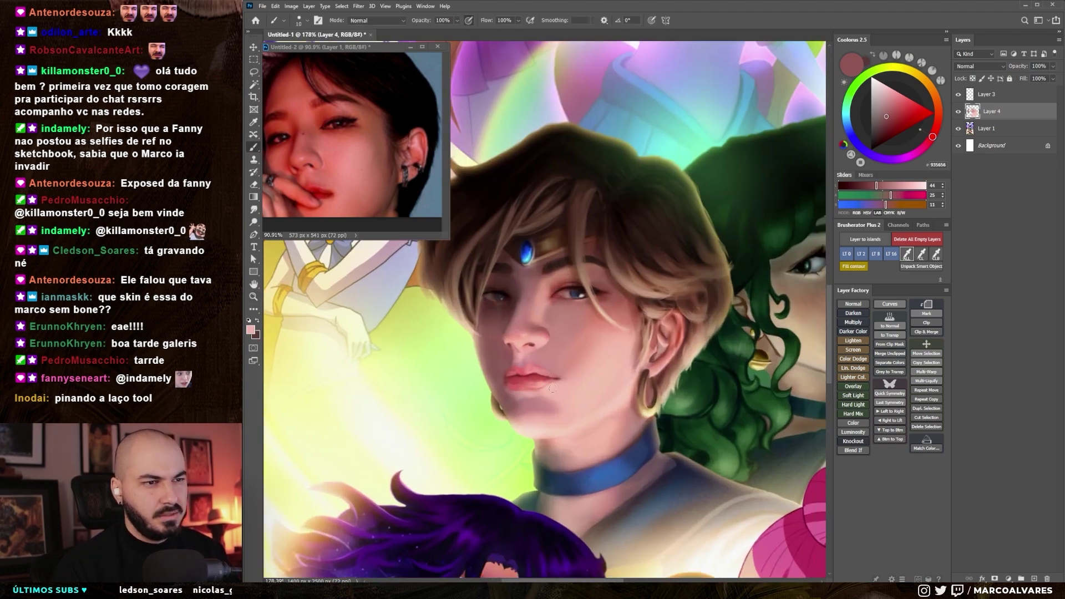
{"action": "left_click", "coordinate": [548, 392], "text": "alt"}
{"action": "left_click", "coordinate": [588, 344], "text": "alt"}
{"action": "key", "text": "bracketright"}
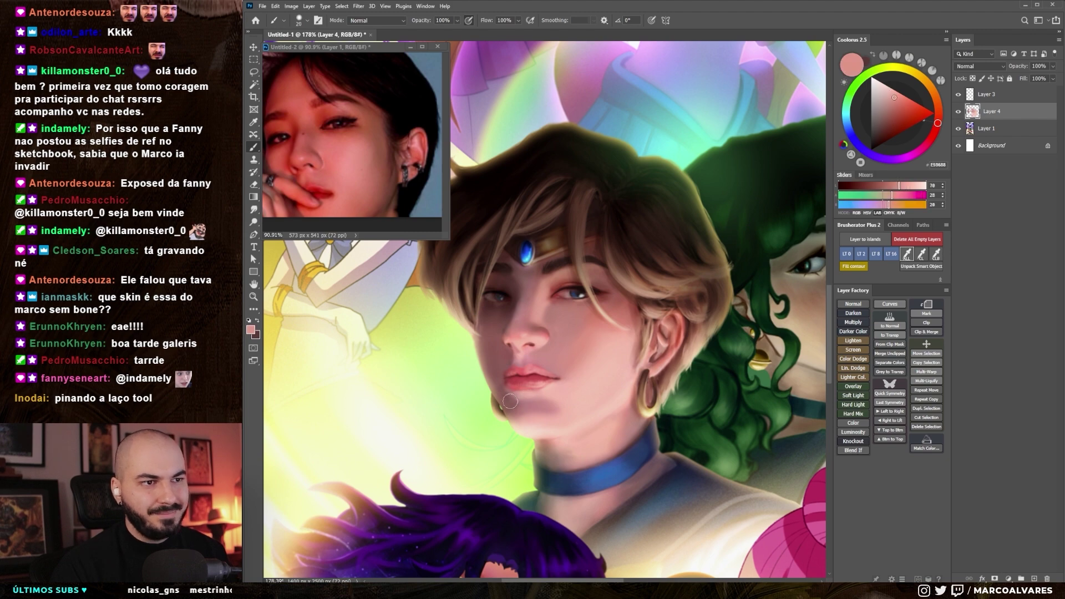
{"action": "left_click", "coordinate": [555, 396], "text": "alt"}
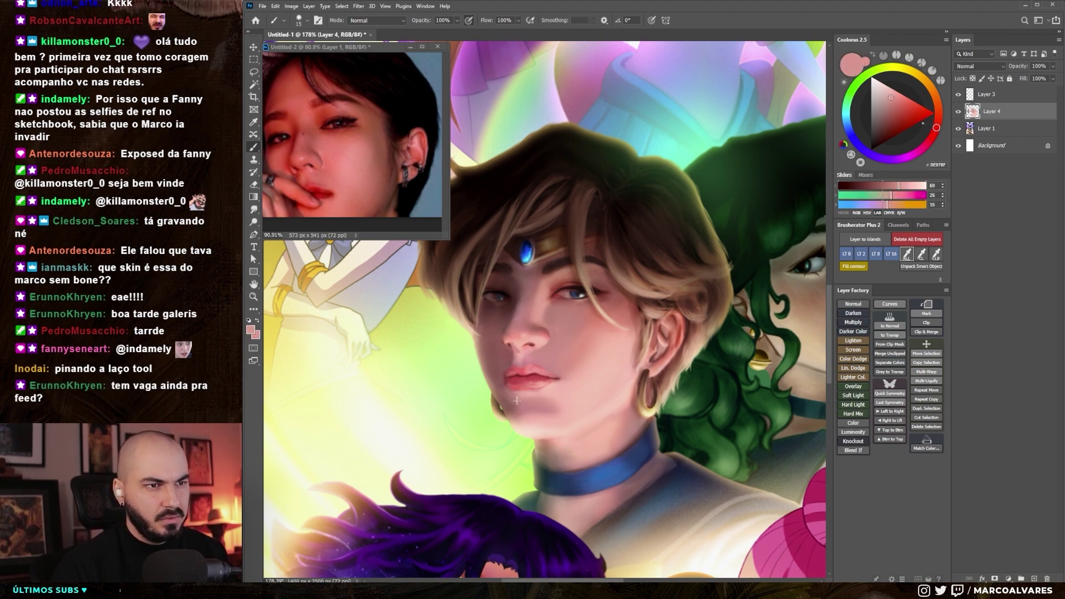
{"action": "left_click", "coordinate": [500, 391], "text": "alt"}
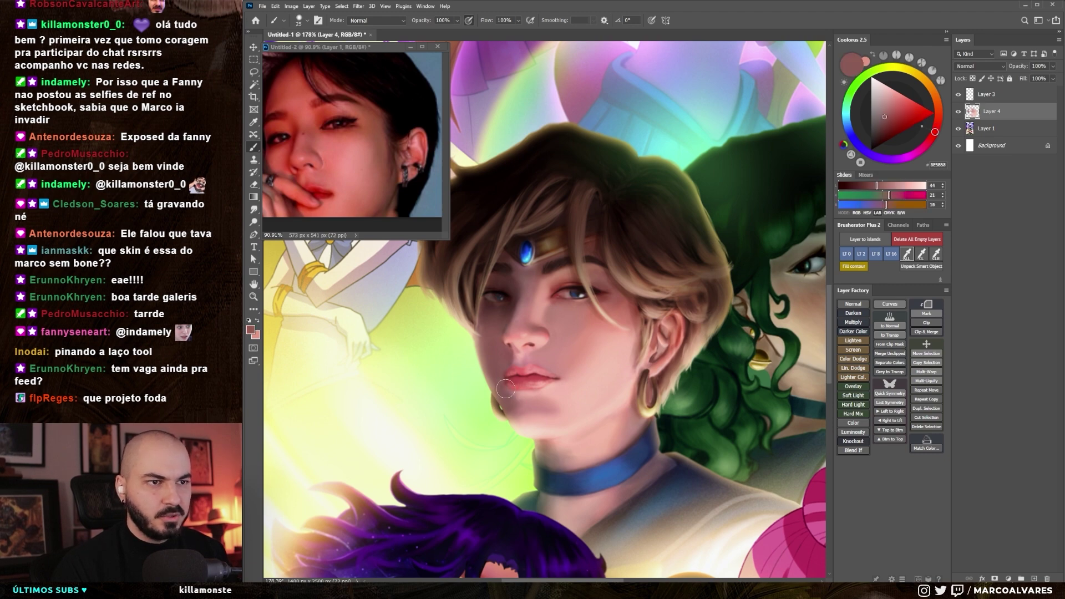
{"action": "left_click", "coordinate": [525, 405], "text": "alt"}
- Enlarge the brush and toggle the face repaint layer's visibility to compare
{"action": "left_click", "coordinate": [509, 403], "text": "alt"}
{"action": "key", "text": "bracketright"}
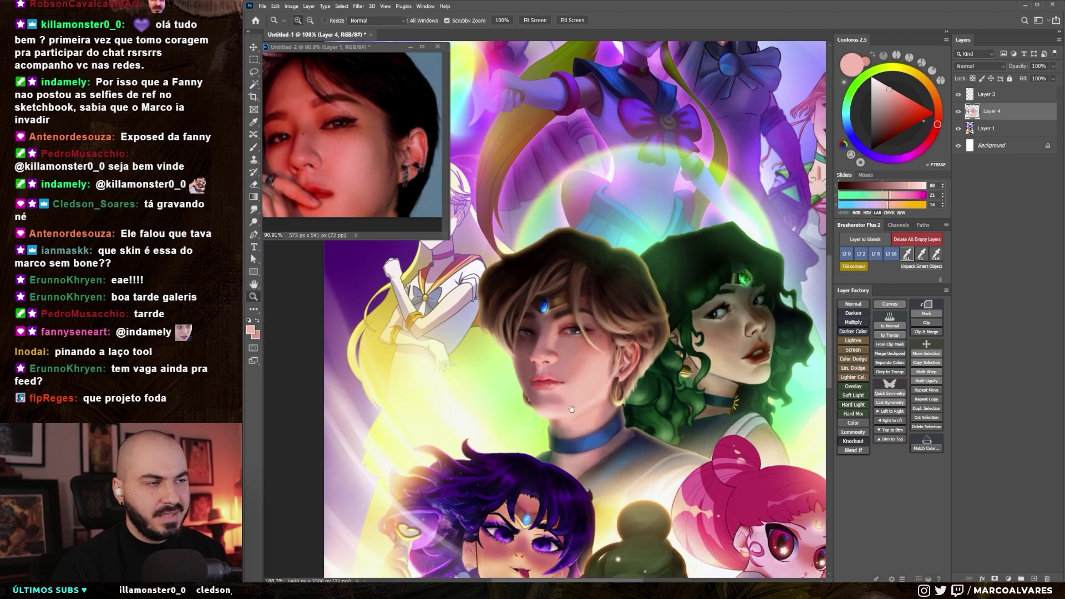
{"action": "scroll", "coordinate": [420, 432], "scroll_direction": "down", "scroll_amount": 5}
{"action": "scroll", "coordinate": [546, 389], "scroll_direction": "up", "scroll_amount": 3}
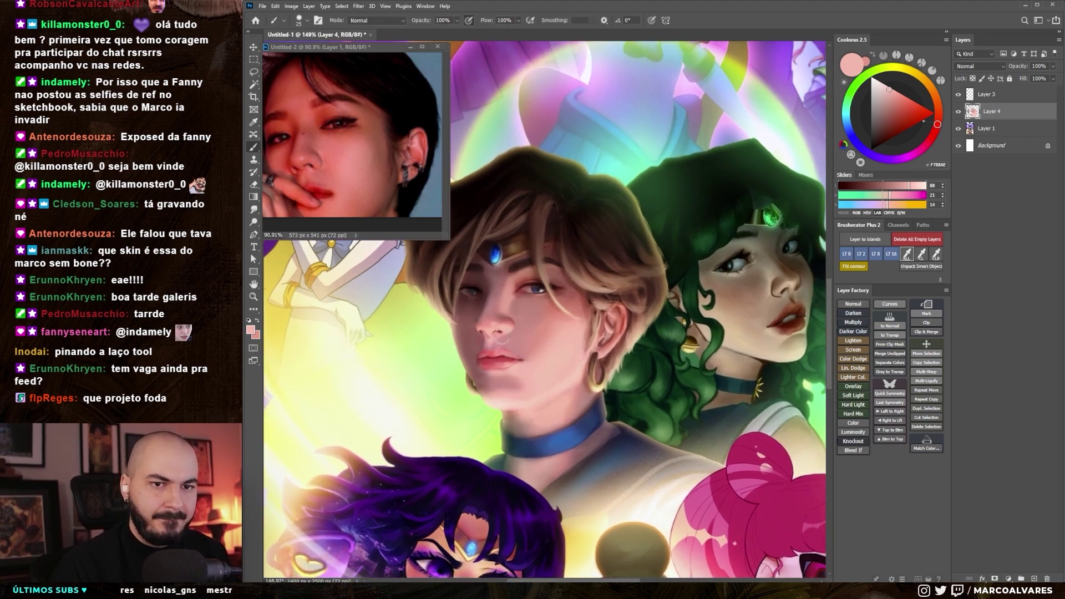
{"action": "left_click", "coordinate": [959, 114]}
- Frame both central faces and continue painting with darker and light pink skin tones
{"action": "left_click", "coordinate": [469, 338], "text": "alt"}
{"action": "key", "text": "z"}
{"action": "left_click_drag", "start_coordinate": [459, 345], "coordinate": [528, 349]}
{"action": "key", "text": "b"}
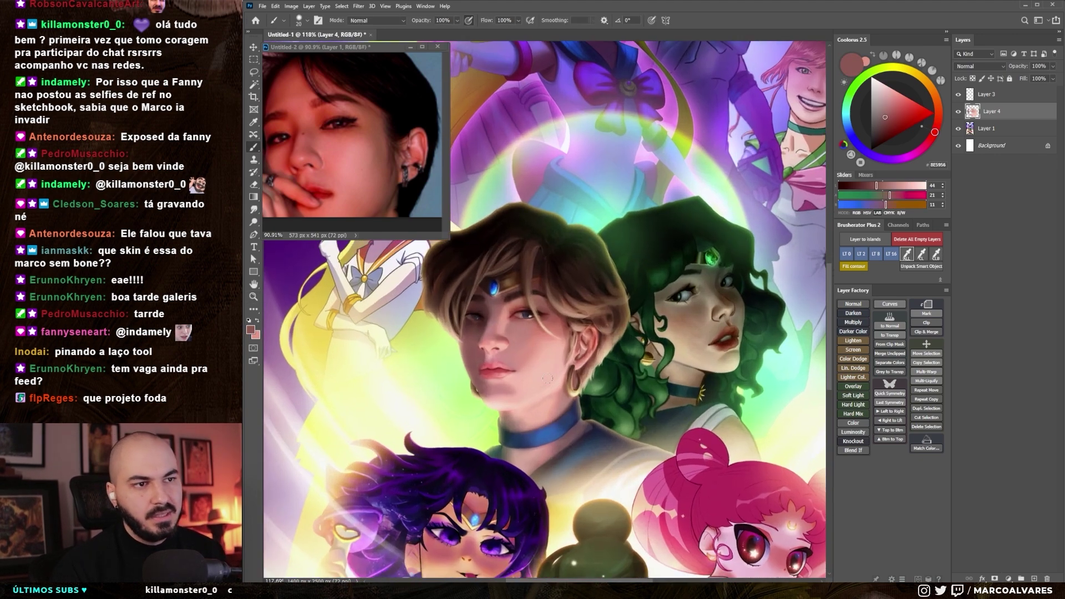
{"action": "left_click", "coordinate": [577, 330], "text": "alt"}
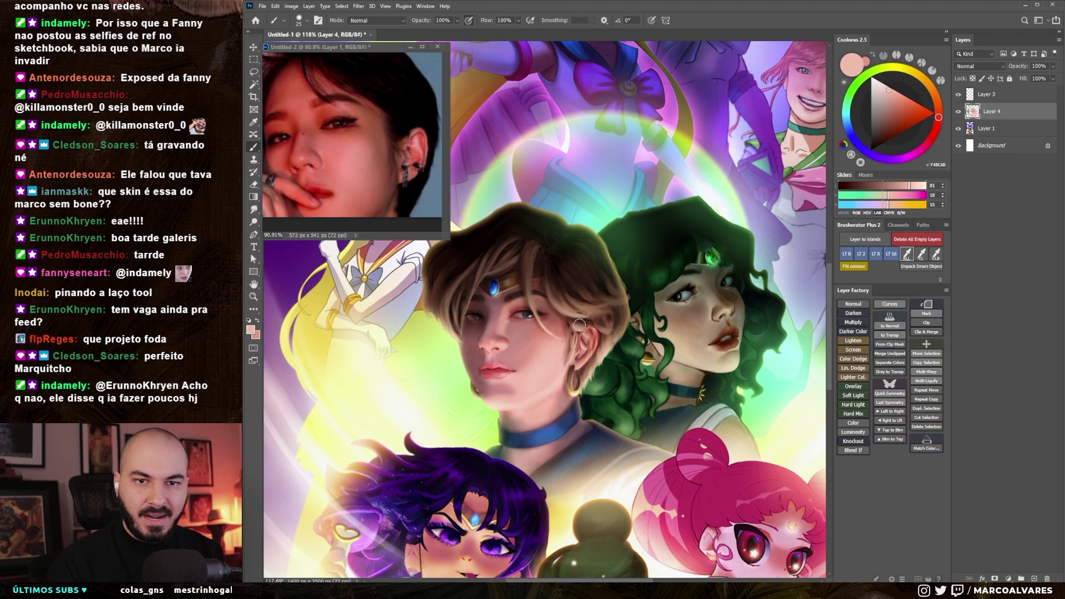
- Paint shadows beside the blond character's eye with sampled darker skin tones
{"action": "scroll", "coordinate": [508, 323], "scroll_direction": "down", "scroll_amount": 1}
{"action": "scroll", "coordinate": [508, 323], "scroll_direction": "down", "scroll_amount": 5}
{"action": "scroll", "coordinate": [510, 321], "scroll_direction": "up", "scroll_amount": 6}
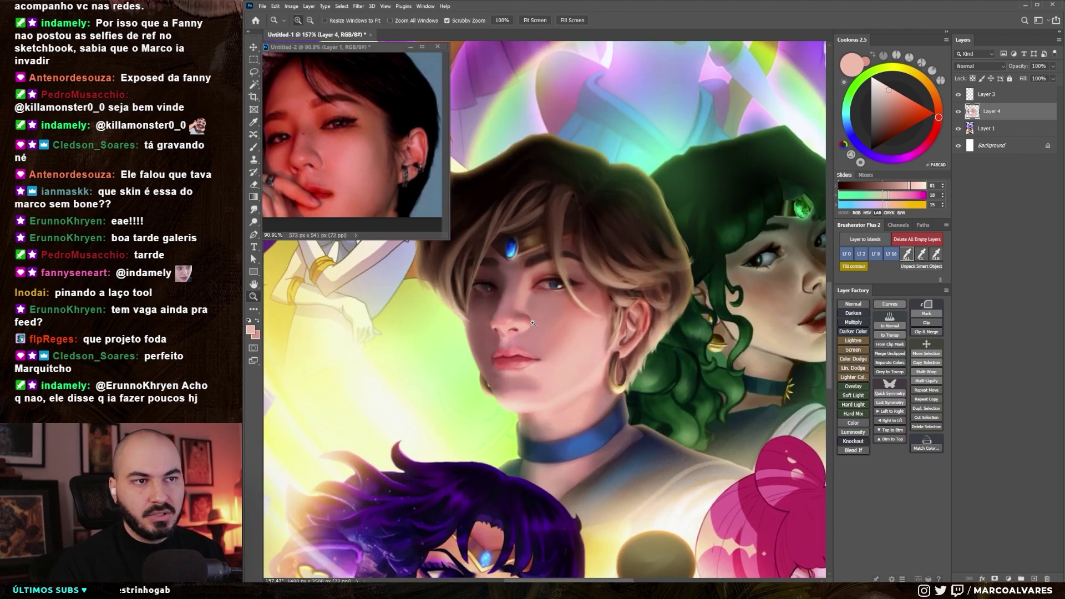
{"action": "scroll", "coordinate": [515, 299], "scroll_direction": "up", "scroll_amount": 2}
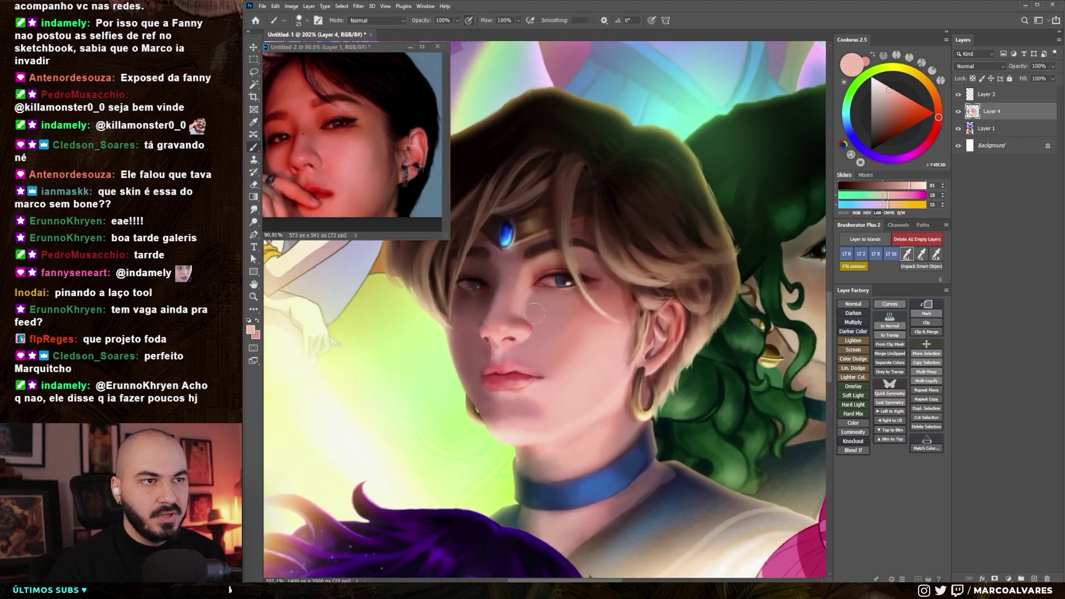
{"action": "scroll", "coordinate": [514, 282], "scroll_direction": "up", "scroll_amount": 1}
{"action": "left_click", "coordinate": [548, 288], "text": "alt"}
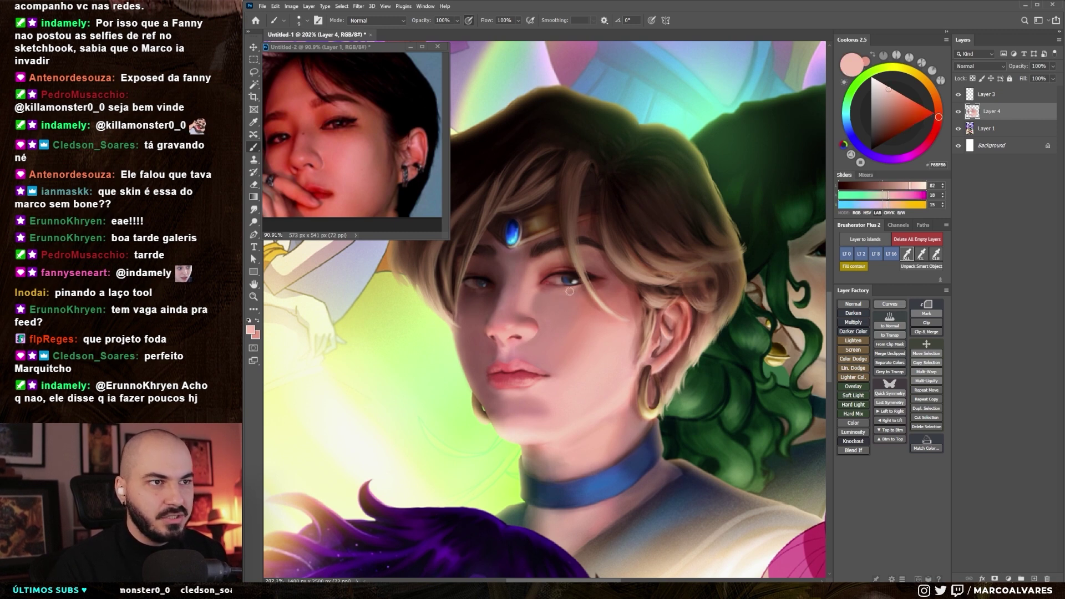
{"action": "left_click", "coordinate": [555, 289], "text": "alt"}
{"action": "key", "text": "bracketleft"}
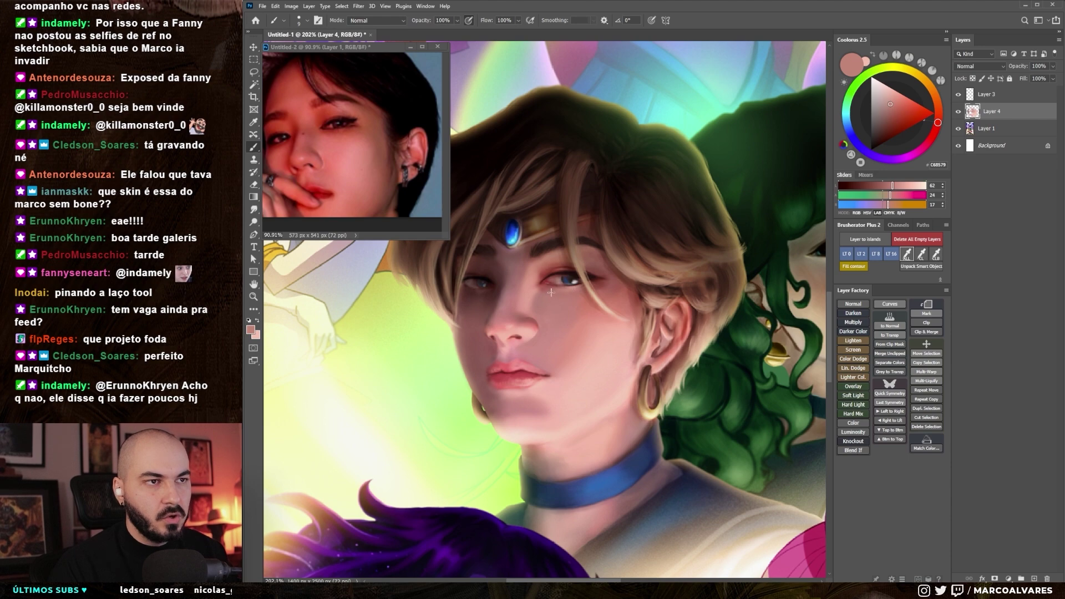
{"action": "left_click", "coordinate": [573, 288], "text": "alt"}
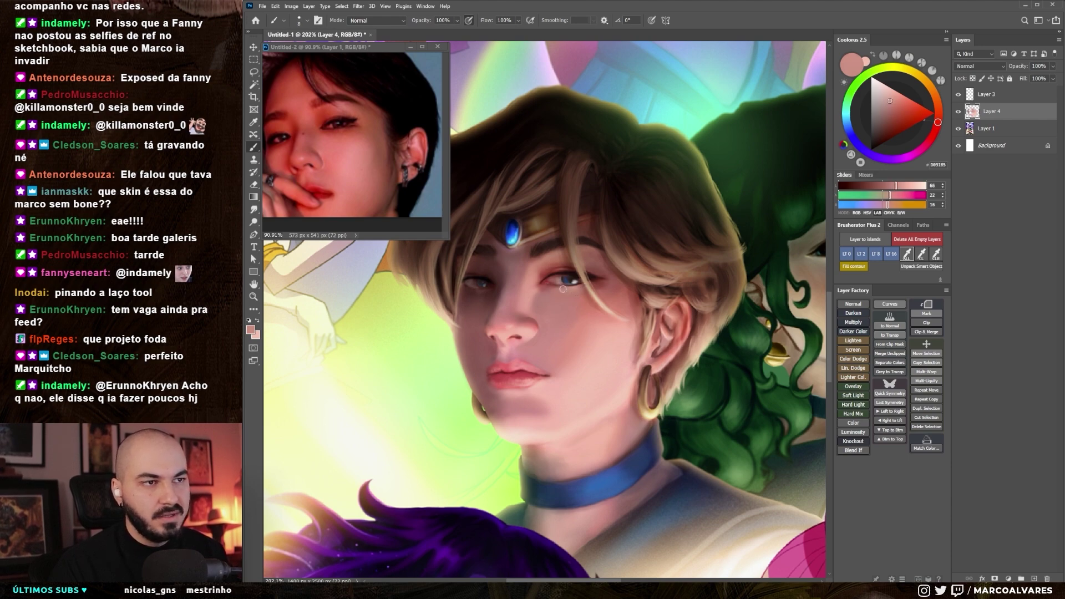
- With a larger brush, add muted cheek pink near the eye
{"action": "scroll", "coordinate": [563, 289], "scroll_direction": "down", "scroll_amount": 5}
{"action": "scroll", "coordinate": [589, 312], "scroll_direction": "up", "scroll_amount": 3}
{"action": "scroll", "coordinate": [588, 312], "scroll_direction": "up", "scroll_amount": 2}
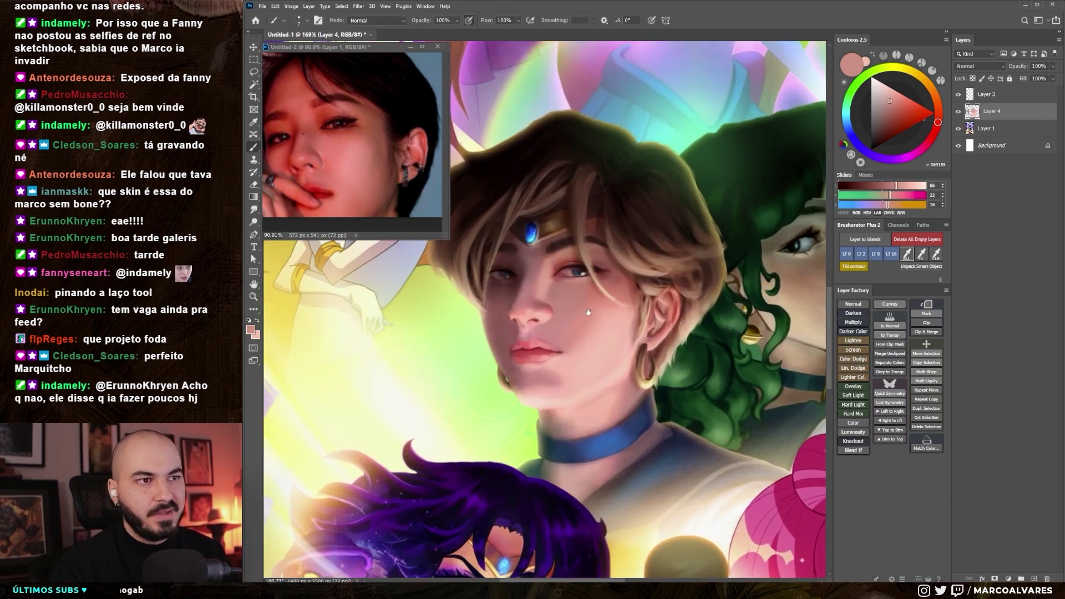
{"action": "left_click_drag", "start_coordinate": [588, 313], "coordinate": [597, 306]}
{"action": "key", "text": "bracketright"}
{"action": "key", "text": "bracketright"}
{"action": "key", "text": "bracketright"}
{"action": "left_click", "coordinate": [570, 292], "text": "alt"}
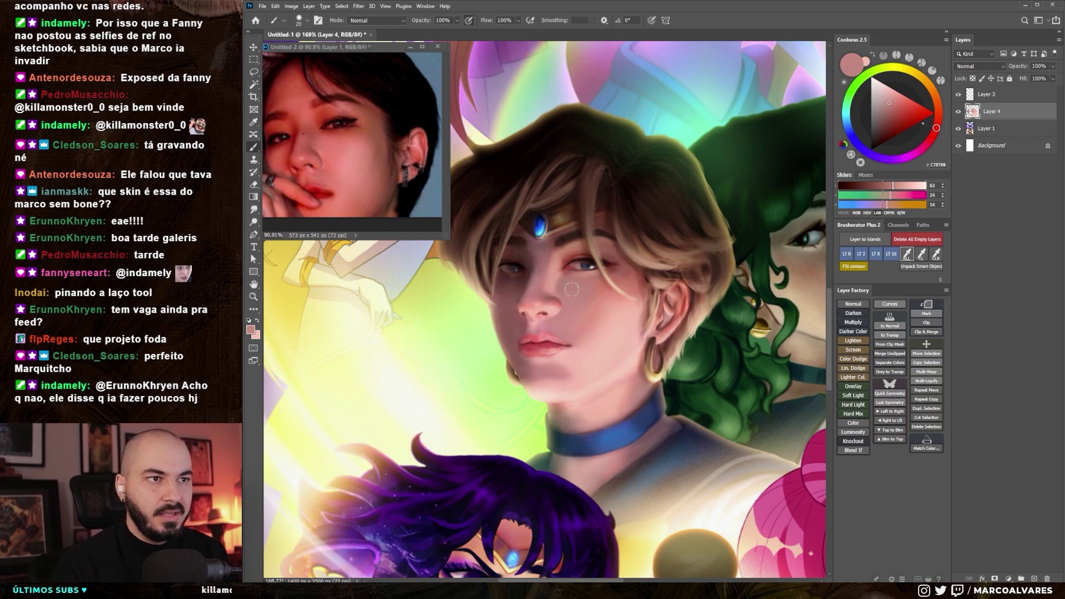
- Shade down the nose bridge with lighter, mid and darker sampled tones
{"action": "scroll", "coordinate": [548, 296], "scroll_direction": "down", "scroll_amount": 1}
{"action": "left_click_drag", "start_coordinate": [564, 318], "coordinate": [559, 327]}
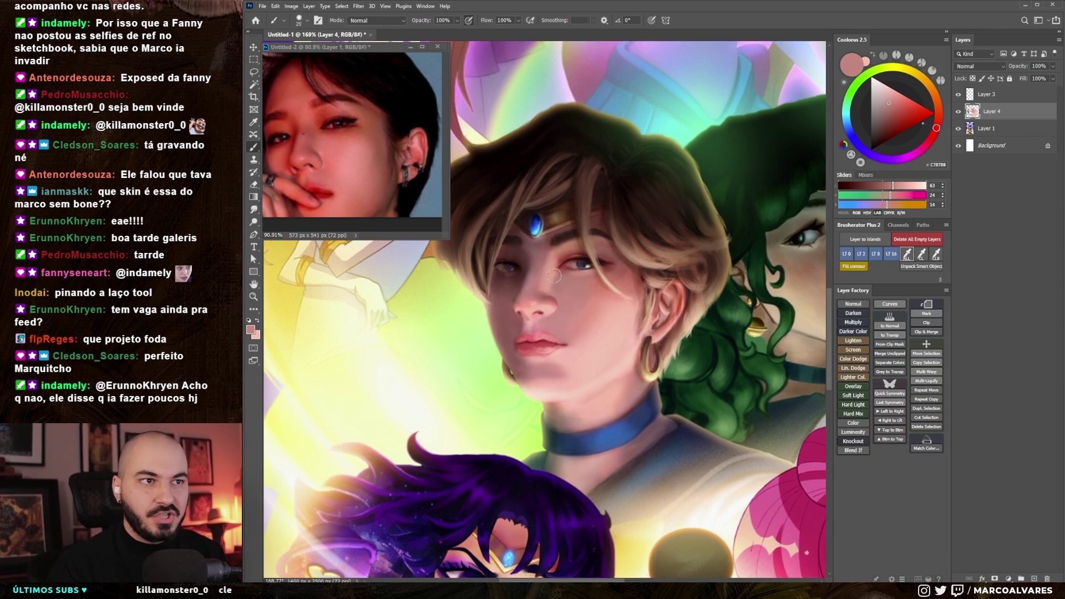
{"action": "left_click", "coordinate": [551, 284], "text": "alt"}
{"action": "key", "text": "bracketleft"}
{"action": "key", "text": "bracketleft"}
{"action": "key", "text": "bracketleft"}
{"action": "key", "text": "bracketleft"}
{"action": "left_click", "coordinate": [559, 275], "text": "alt"}
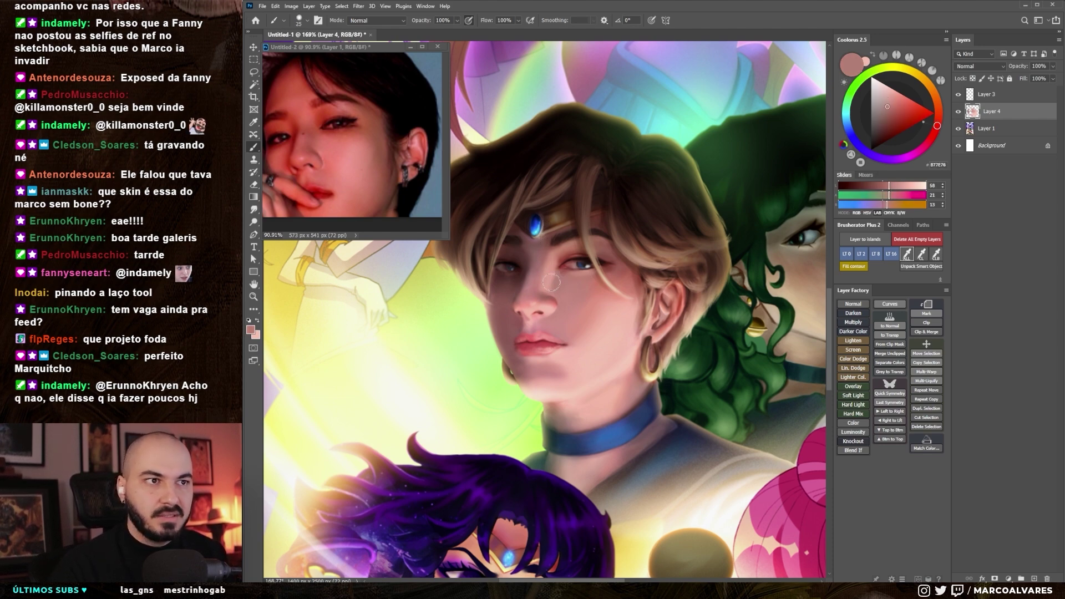
{"action": "left_click", "coordinate": [537, 299], "text": "alt"}
{"action": "left_click", "coordinate": [533, 277], "text": "alt"}
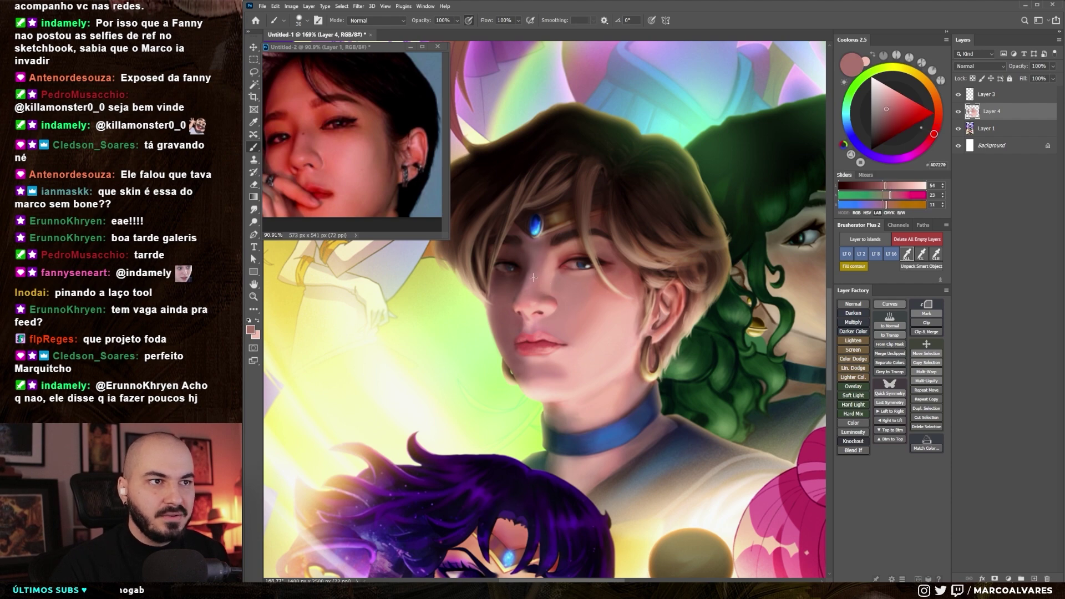
- Deepen the inner eye shadow with deep brown and reddish-brown, then view the whole painting
{"action": "left_click", "coordinate": [538, 248], "text": "alt"}
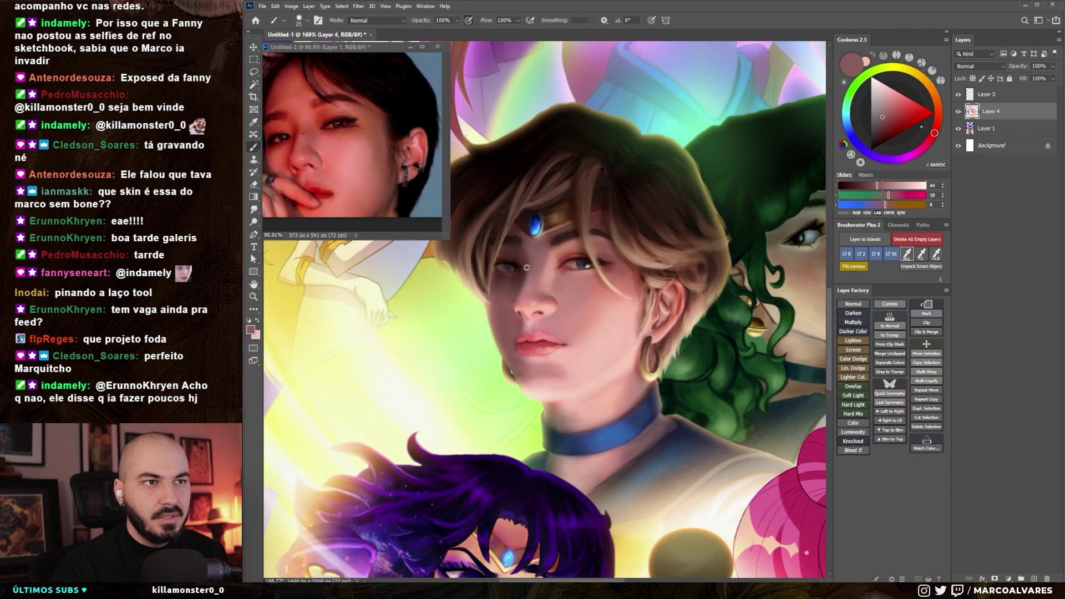
{"action": "left_click", "coordinate": [521, 251], "text": "alt"}
{"action": "key", "text": "bracketleft"}
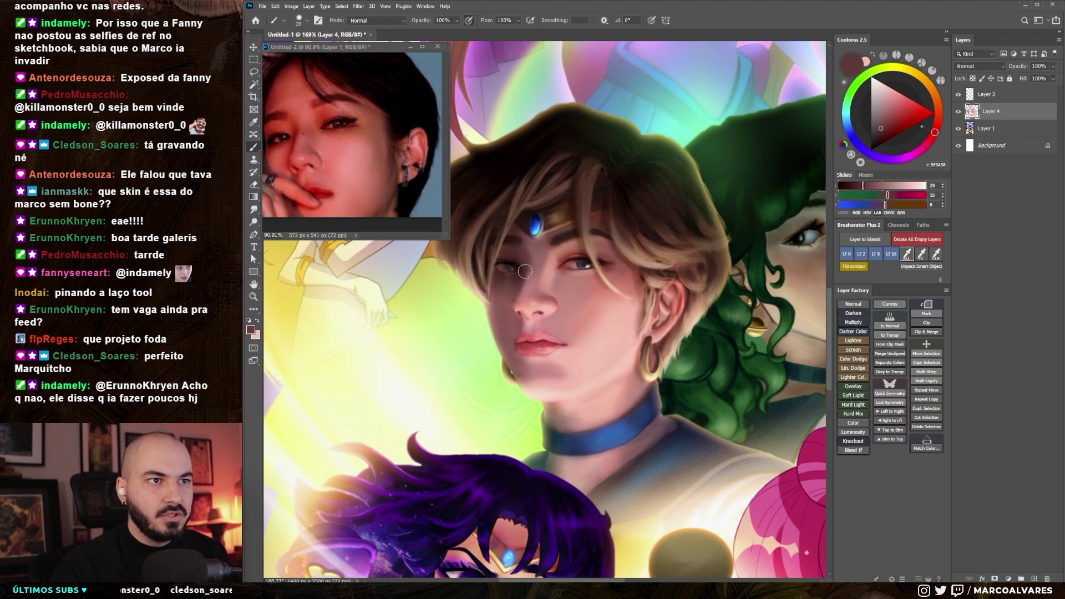
{"action": "left_click_drag", "start_coordinate": [525, 264], "coordinate": [550, 262]}
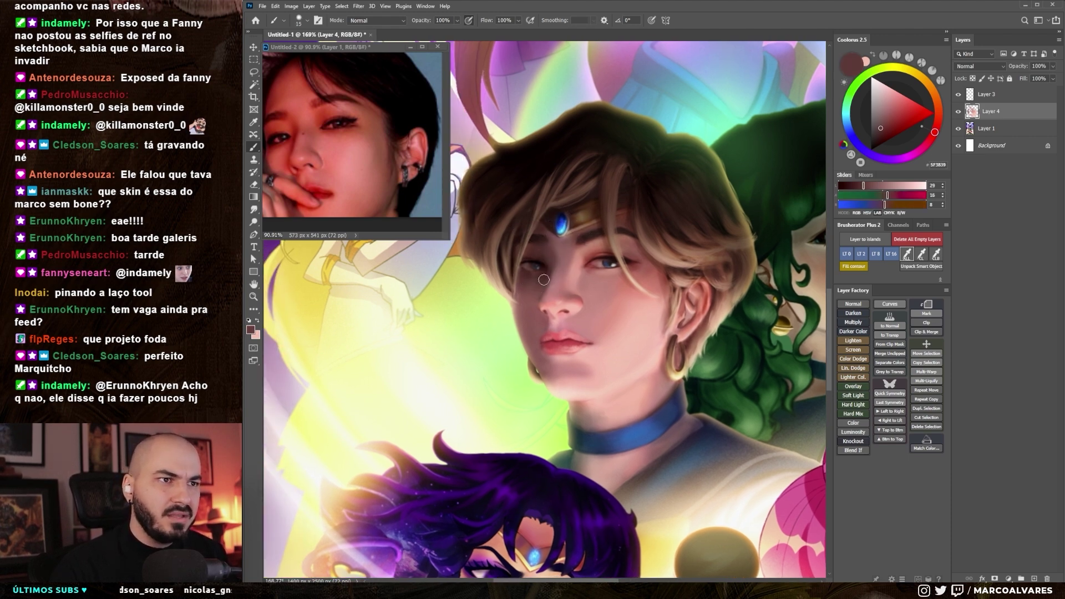
{"action": "left_click", "coordinate": [539, 318], "text": "alt"}
{"action": "key", "text": "bracketright"}
{"action": "key", "text": "bracketright"}
{"action": "key", "text": "bracketright"}
{"action": "key", "text": "ctrl+0"}
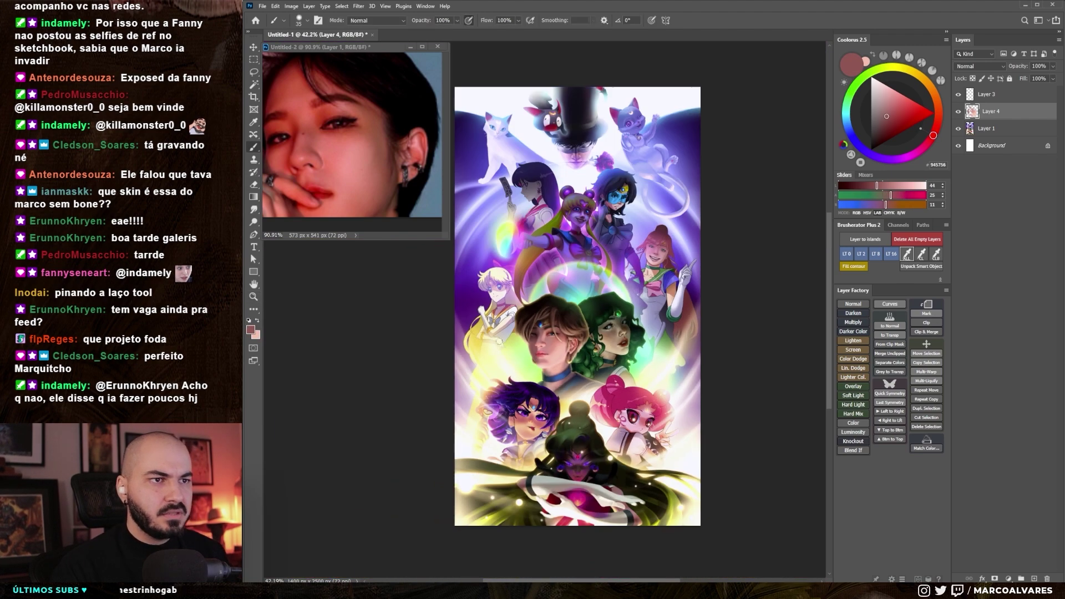
- Paint reddish and light pink tones near the lips with a tiny brush, then smudge them
{"action": "scroll", "coordinate": [563, 315], "scroll_direction": "up", "scroll_amount": 5}
{"action": "key", "text": "bracketleft"}
{"action": "key", "text": "bracketleft"}
{"action": "left_click", "coordinate": [563, 315], "text": "alt"}
{"action": "right_click", "coordinate": [560, 316]}
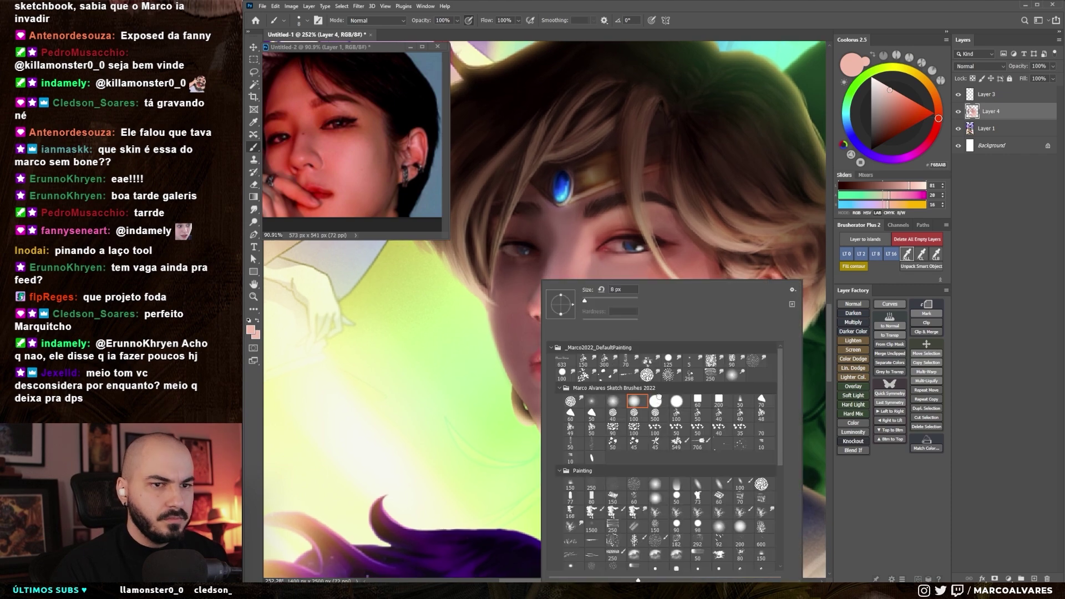
{"action": "left_click_drag", "start_coordinate": [539, 324], "coordinate": [525, 329]}
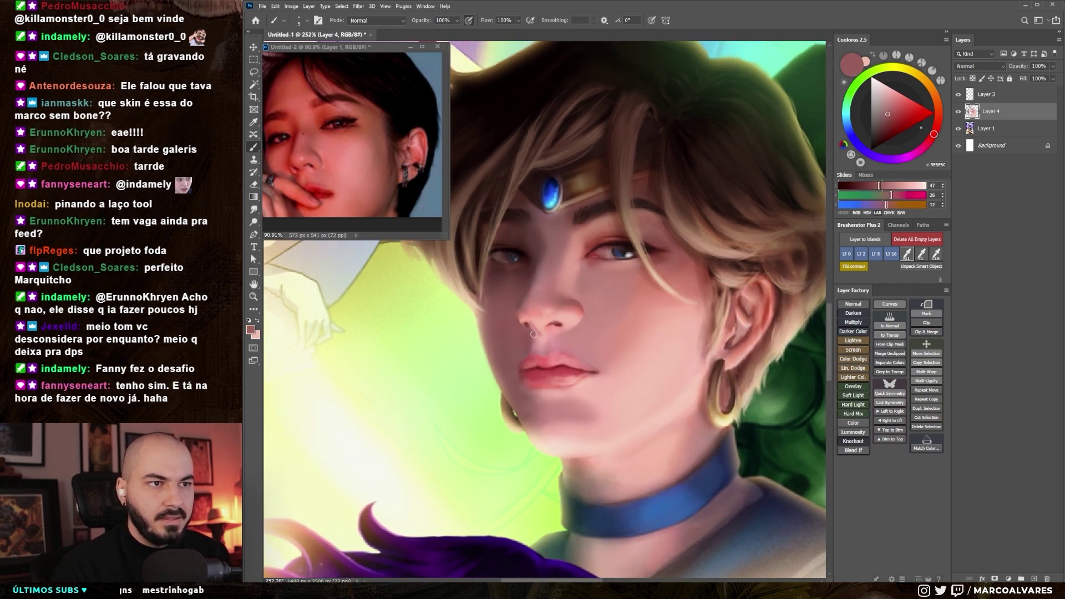
{"action": "key", "text": "bracketright"}
{"action": "key", "text": "bracketright"}
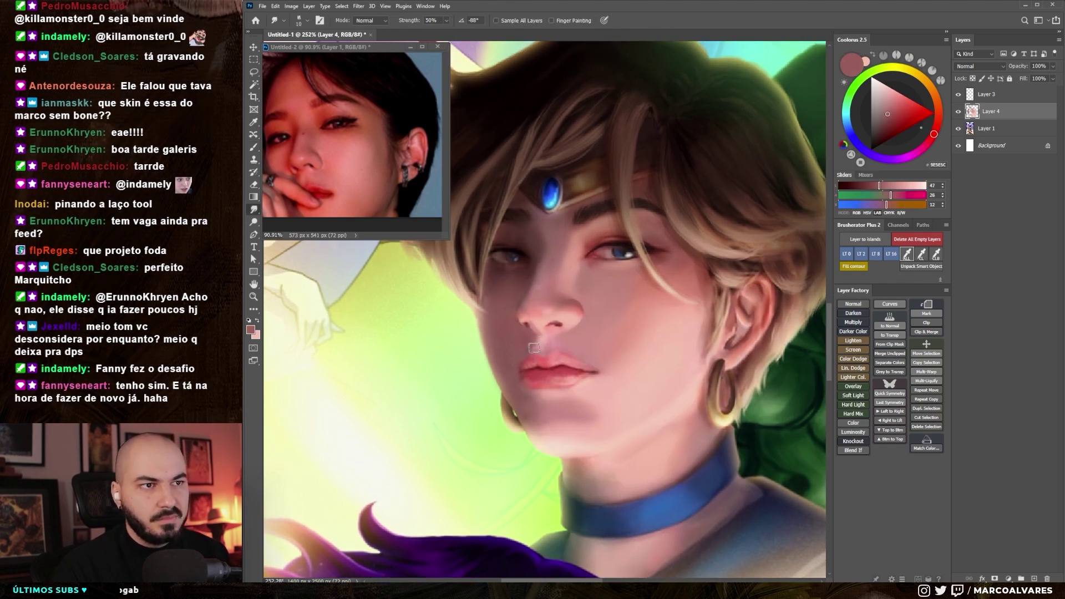
{"action": "left_click", "coordinate": [536, 339], "text": "alt"}
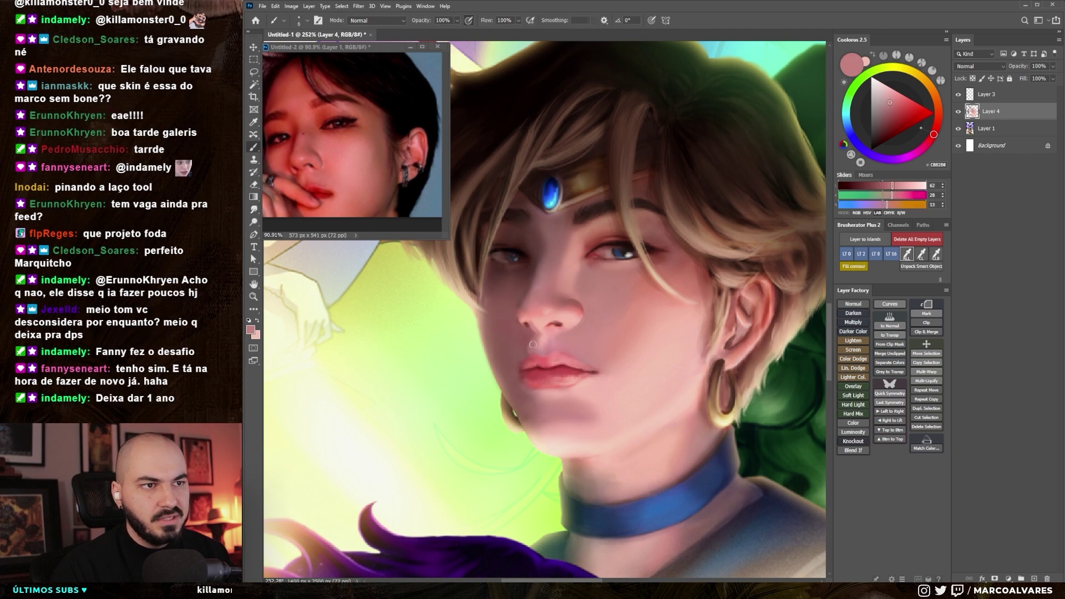
{"action": "key", "text": "r"}
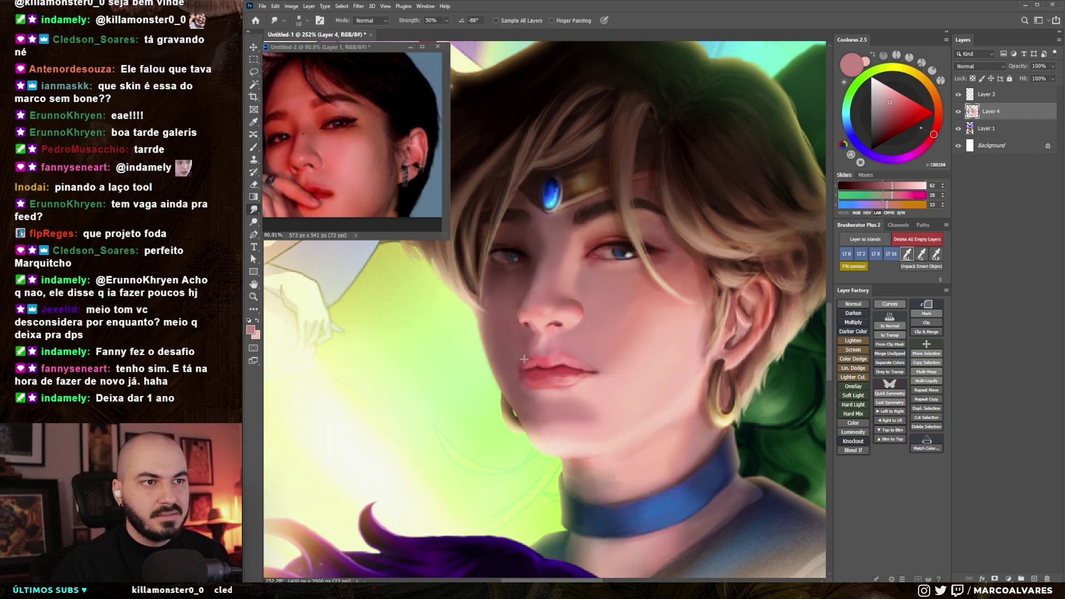
{"action": "scroll", "coordinate": [531, 333], "scroll_direction": "down", "scroll_amount": 3}
{"action": "scroll", "coordinate": [535, 318], "scroll_direction": "down", "scroll_amount": 5}
- Paint light and muted lip pinks with a pale skin highlight around the mouth
{"action": "key", "text": "b"}
{"action": "scroll", "coordinate": [534, 318], "scroll_direction": "up", "scroll_amount": 5}
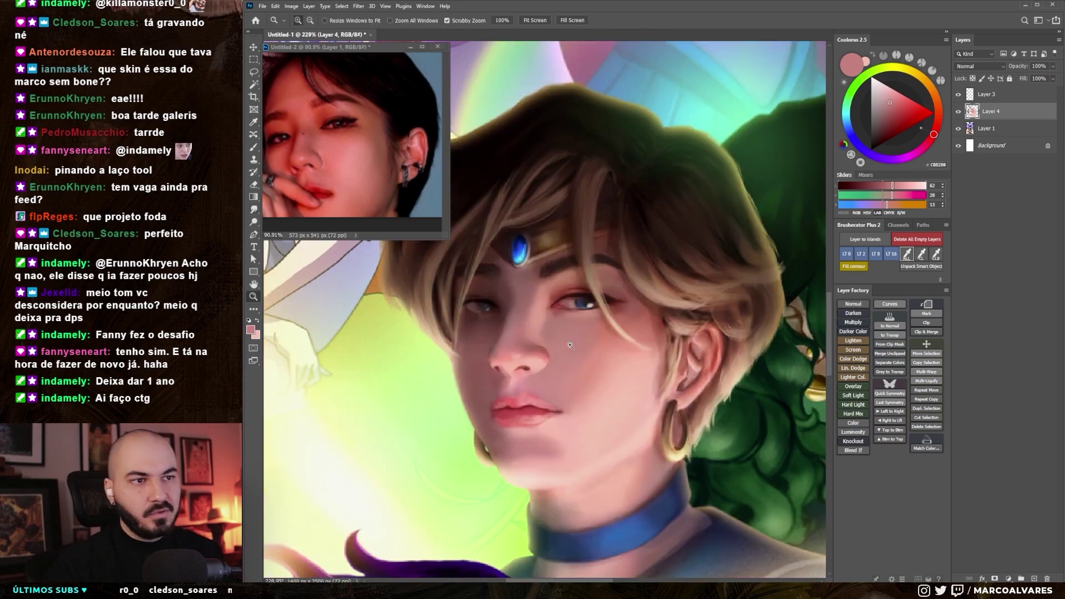
{"action": "scroll", "coordinate": [536, 333], "scroll_direction": "up", "scroll_amount": 1}
{"action": "scroll", "coordinate": [537, 349], "scroll_direction": "up", "scroll_amount": 1}
{"action": "scroll", "coordinate": [538, 370], "scroll_direction": "up", "scroll_amount": 1}
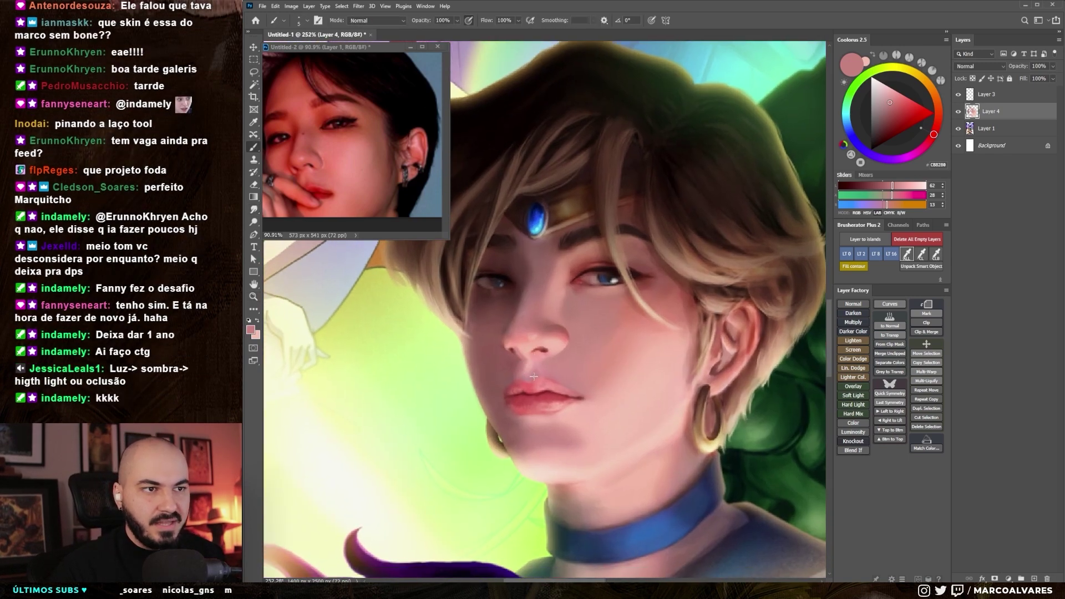
{"action": "left_click", "coordinate": [527, 374], "text": "alt"}
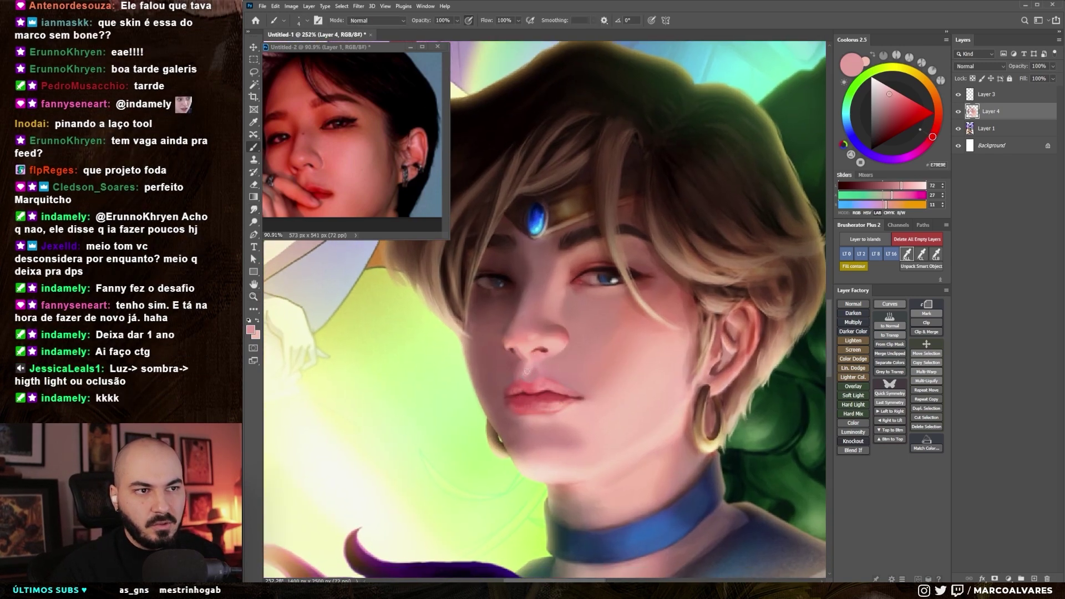
{"action": "left_click", "coordinate": [546, 367], "text": "alt"}
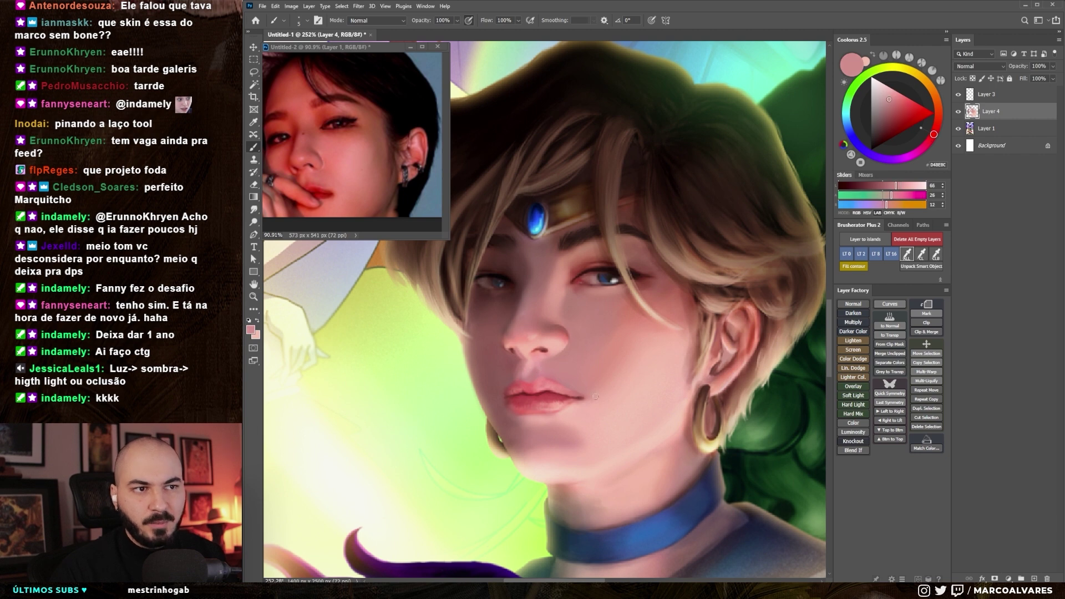
{"action": "left_click", "coordinate": [525, 377], "text": "alt"}
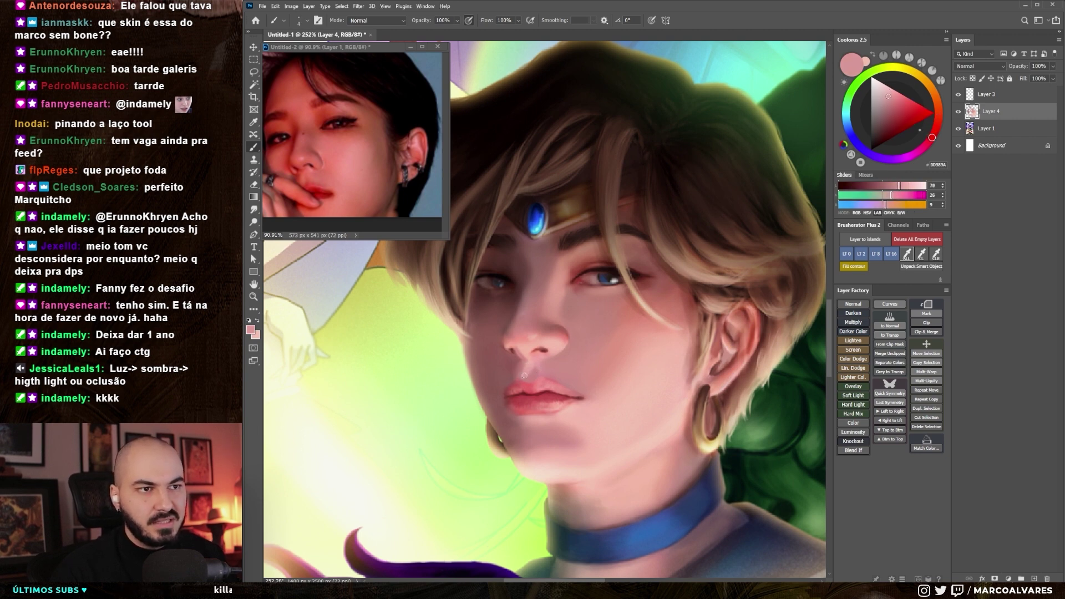
- Warm the nose and cheeks with deeper and lighter pinks plus reddish-brown shadows
{"action": "left_click", "coordinate": [520, 352], "text": "alt"}
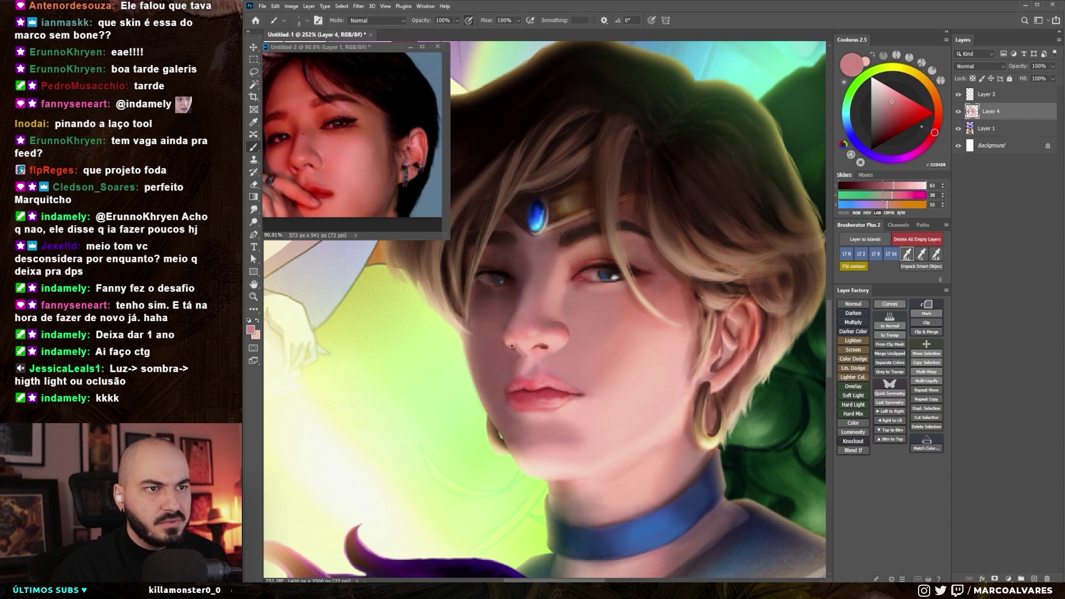
{"action": "left_click", "coordinate": [525, 345], "text": "alt"}
{"action": "left_click", "coordinate": [513, 353], "text": "alt"}
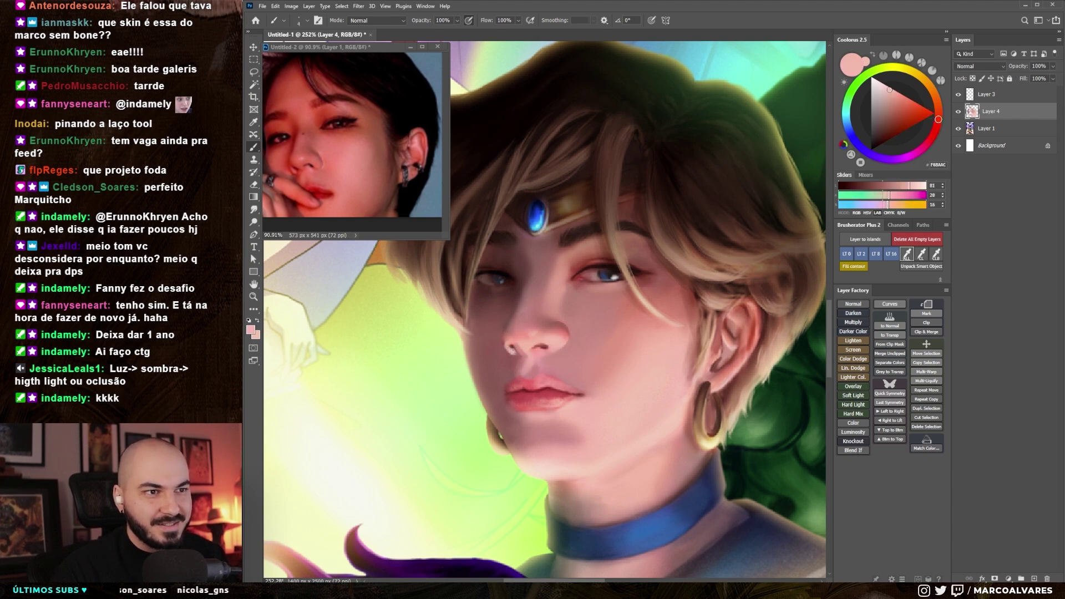
{"action": "left_click", "coordinate": [513, 334], "text": "alt"}
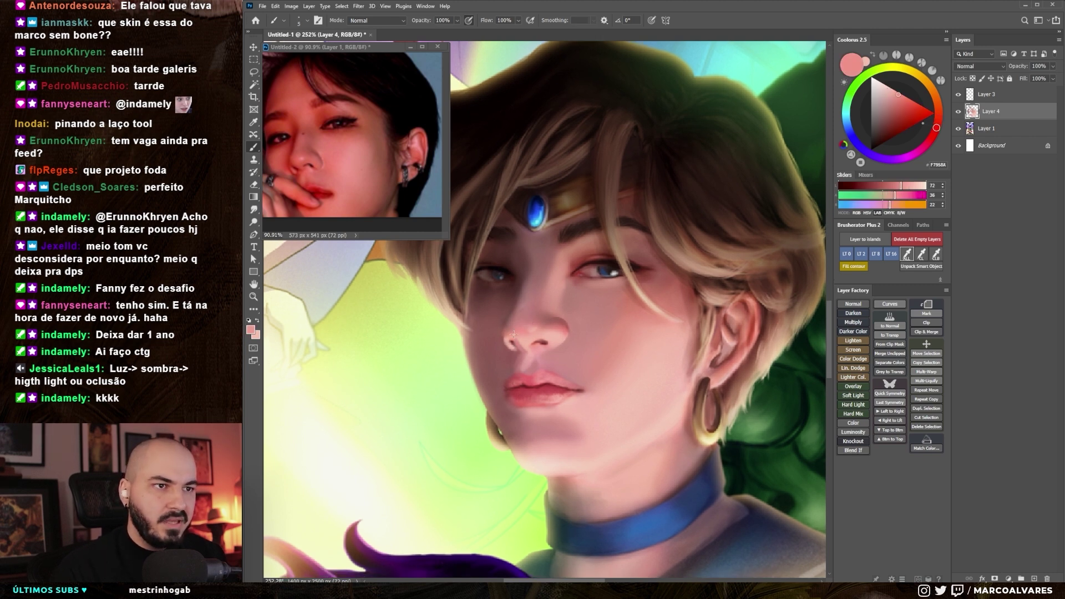
{"action": "left_click", "coordinate": [515, 345], "text": "alt"}
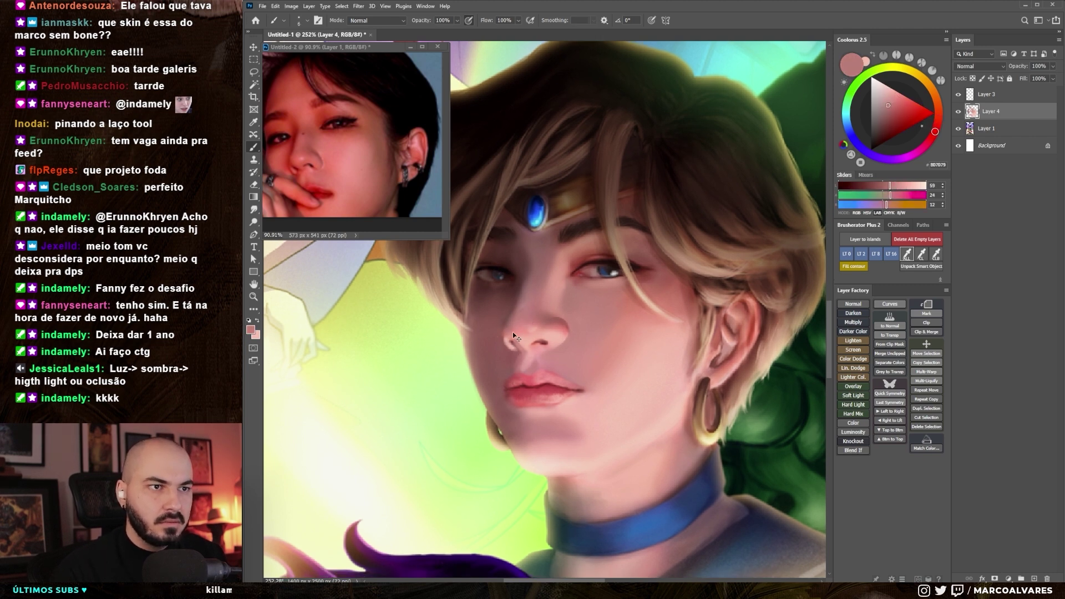
{"action": "left_click", "coordinate": [507, 315], "text": "alt"}
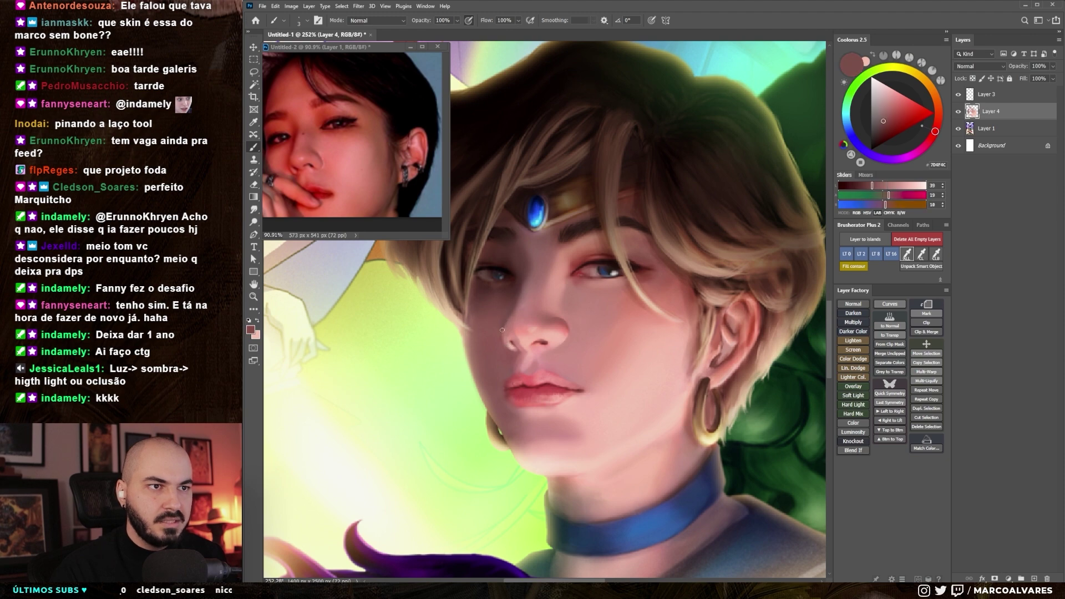
{"action": "left_click", "coordinate": [569, 329], "text": "alt"}
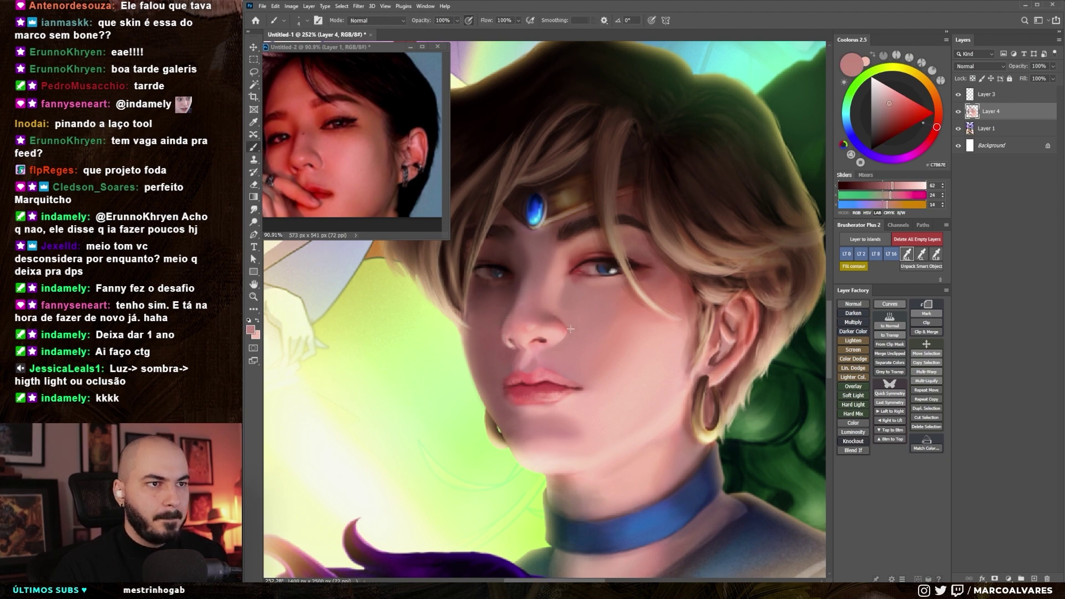
{"action": "left_click", "coordinate": [691, 298], "text": "alt"}
{"action": "scroll", "coordinate": [563, 320], "scroll_direction": "up", "scroll_amount": 2}
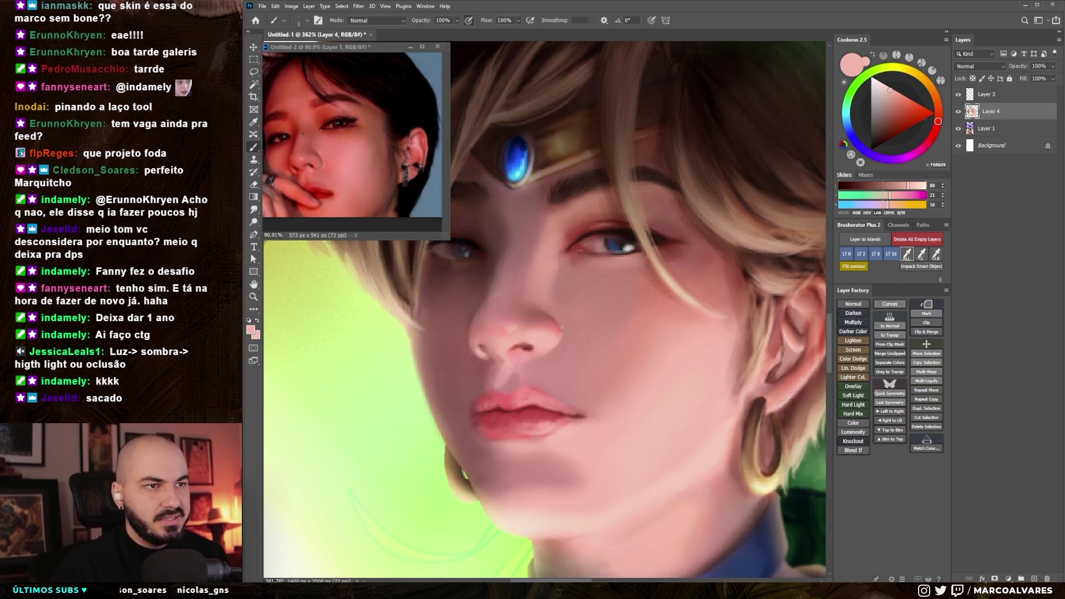
- Paint darker and light pinks over the cheek and nose
{"action": "left_click", "coordinate": [564, 323], "text": "alt"}
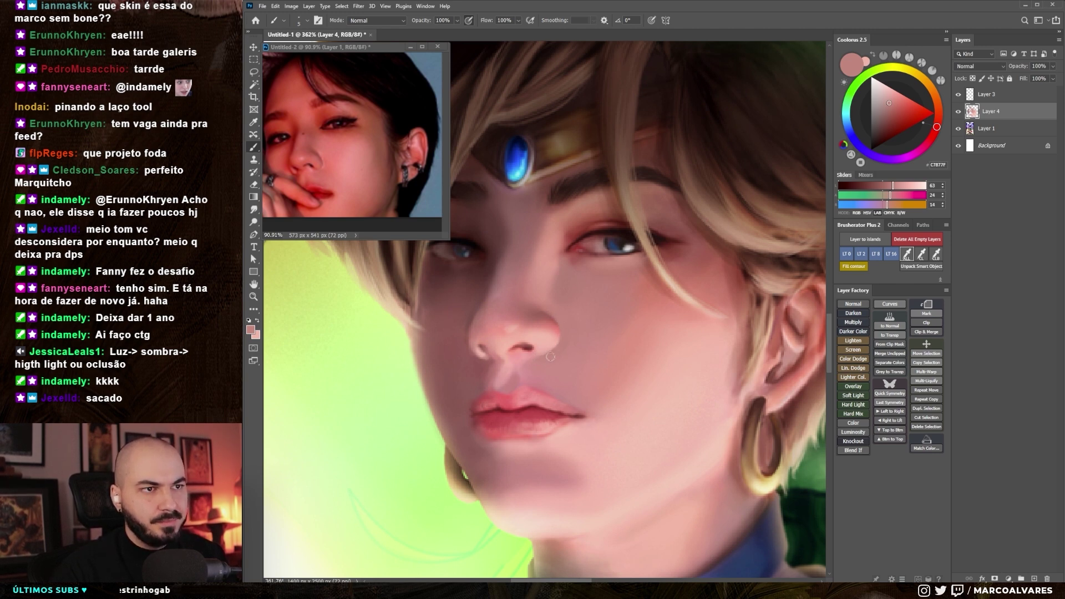
{"action": "left_click", "coordinate": [521, 367], "text": "alt"}
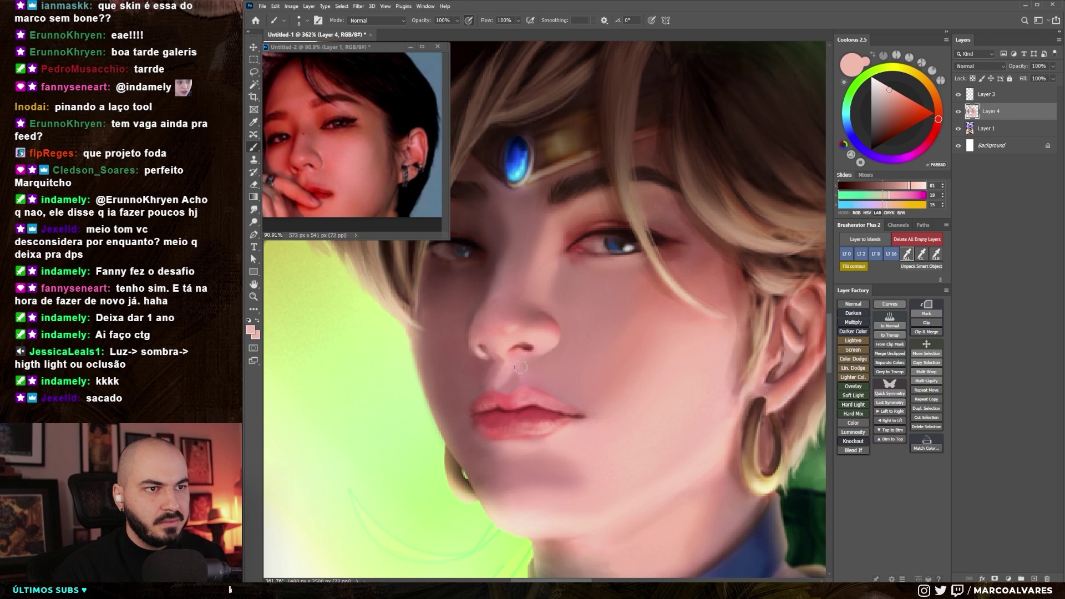
{"action": "left_click_drag", "start_coordinate": [520, 335], "coordinate": [512, 337]}
{"action": "left_click", "coordinate": [512, 337], "text": "alt"}
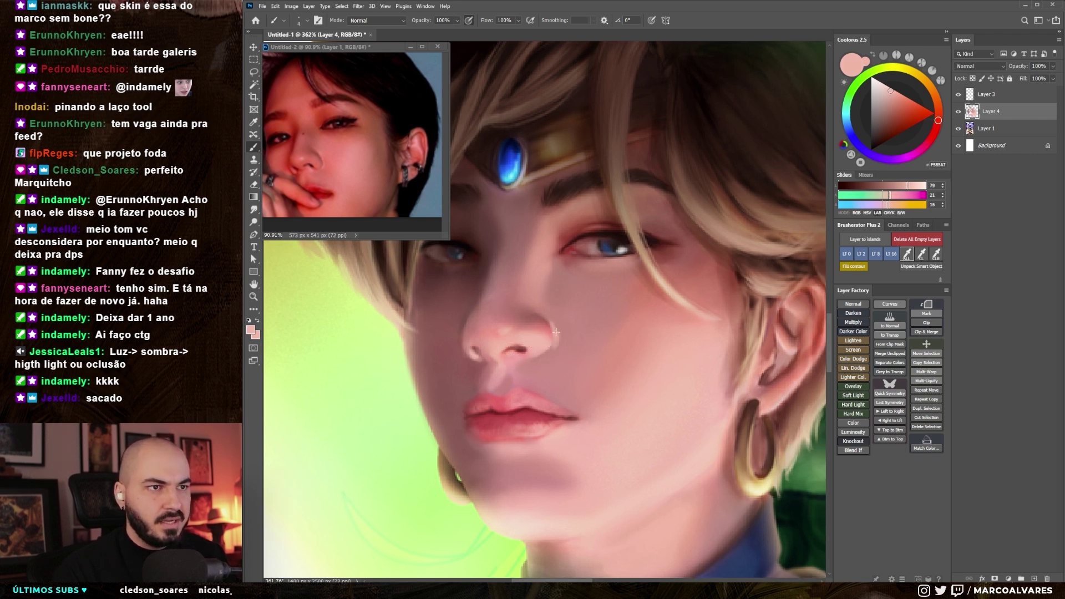
{"action": "left_click", "coordinate": [539, 290], "text": "alt"}
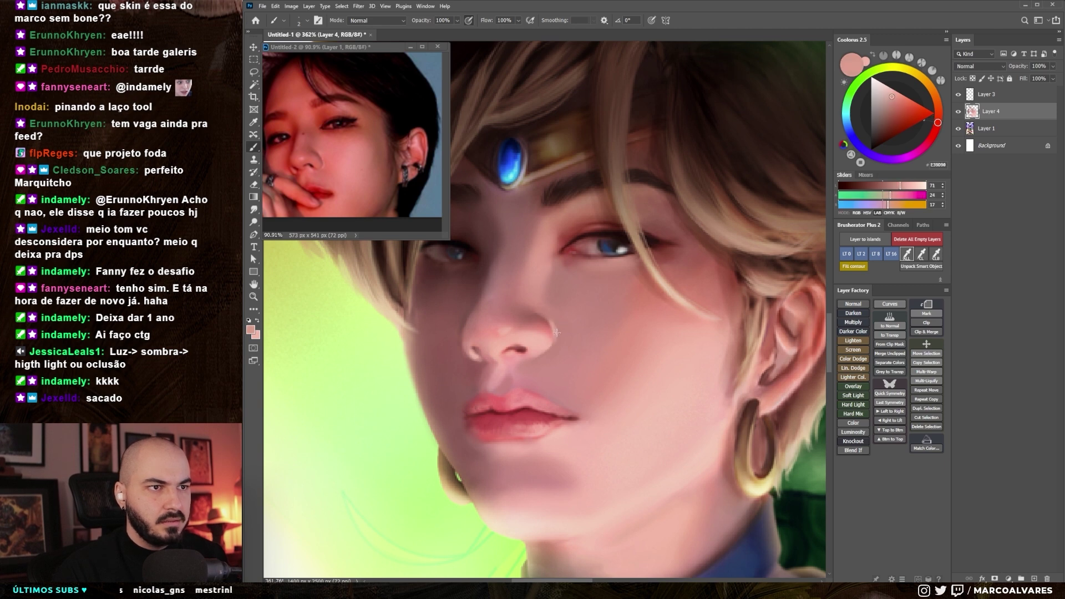
- Smudge-blend the nose and lip strokes, adding sampled reddish and light pink between passes
{"action": "key", "text": "r"}
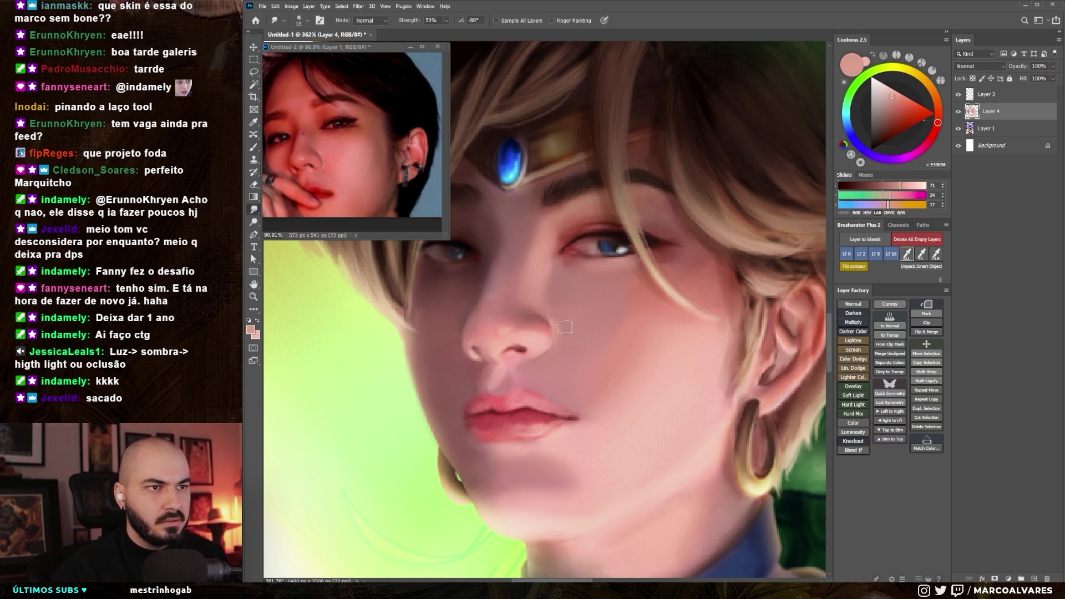
{"action": "mouse_move", "coordinate": [563, 344]}
{"action": "left_mouse_down"}
{"action": "mouse_move", "coordinate": [499, 346]}
{"action": "mouse_move", "coordinate": [561, 367]}
{"action": "mouse_move", "coordinate": [599, 366]}
{"action": "left_mouse_up"}
{"action": "key", "text": "b"}
{"action": "left_click", "coordinate": [544, 339], "text": "alt"}
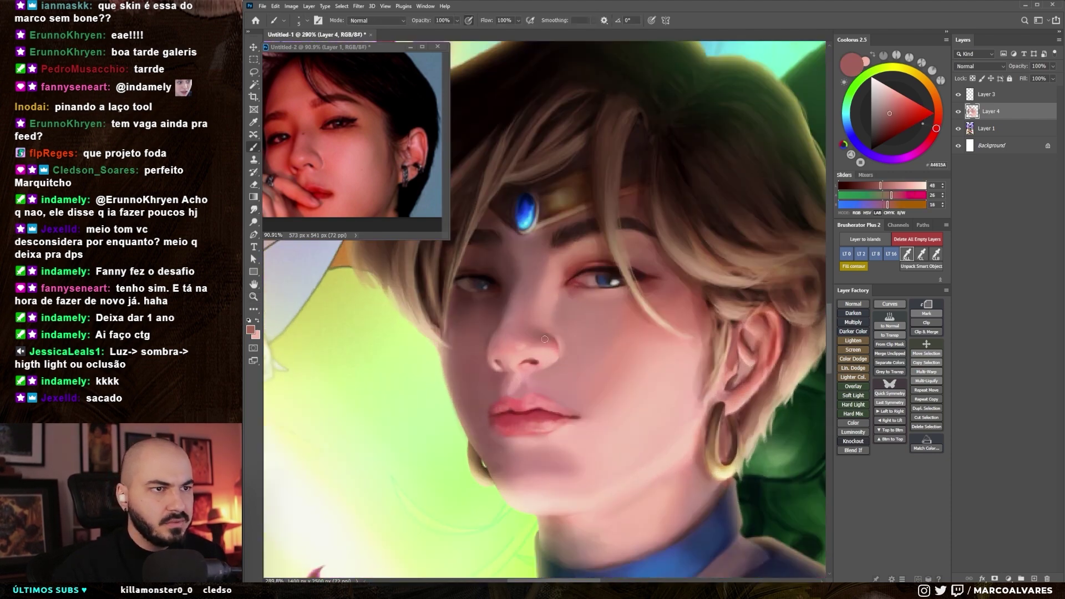
{"action": "left_click", "coordinate": [551, 342], "text": "alt"}
{"action": "key", "text": "r"}
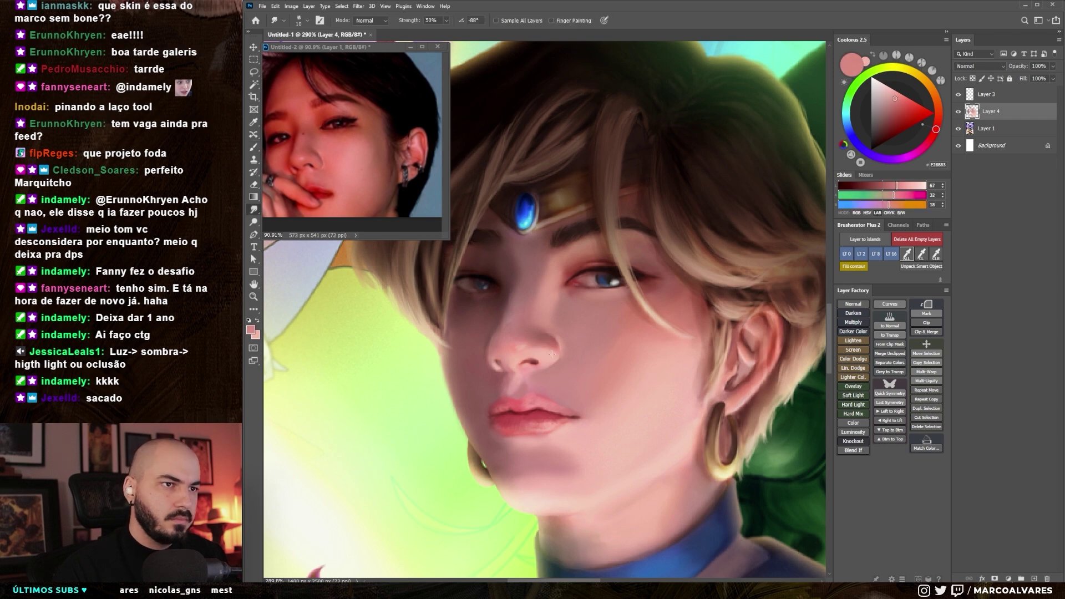
{"action": "left_click_drag", "start_coordinate": [552, 342], "coordinate": [548, 371]}
- Toggle Layer 4 off and on twice to compare the face before and after
{"action": "left_click", "coordinate": [959, 112]}
{"action": "left_click", "coordinate": [959, 111]}
{"action": "left_click", "coordinate": [959, 111]}
{"action": "left_click", "coordinate": [959, 111]}
{"action": "scroll", "coordinate": [554, 342], "scroll_direction": "down", "scroll_amount": 3}
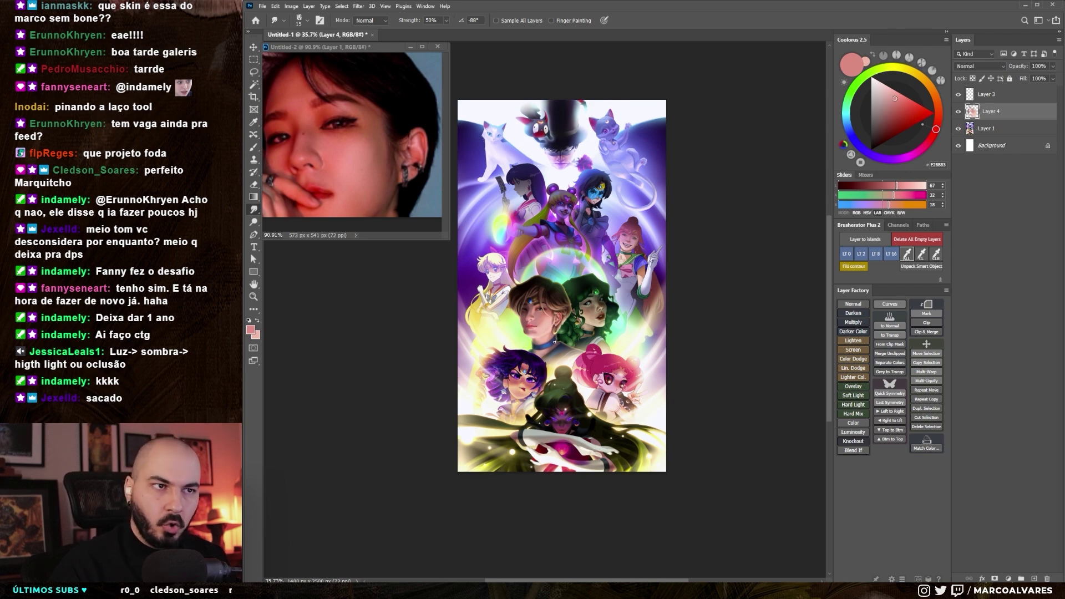
- Zoom in on the two central faces, sample skin pinks and a muted blue, resizing the brush
{"action": "scroll", "coordinate": [555, 342], "scroll_direction": "up", "scroll_amount": 2}
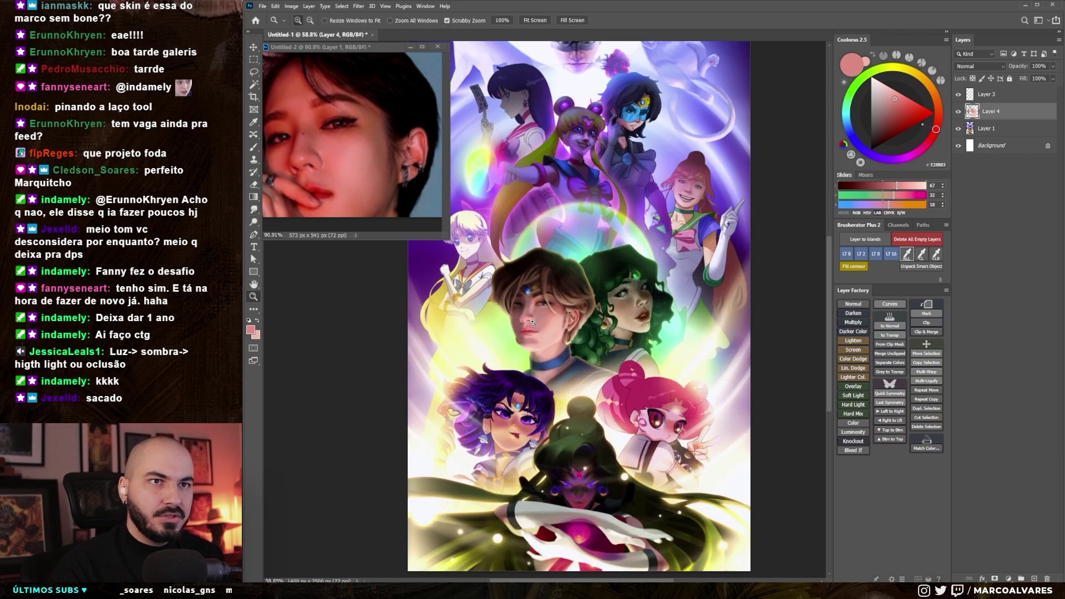
{"action": "scroll", "coordinate": [552, 333], "scroll_direction": "up", "scroll_amount": 2}
{"action": "scroll", "coordinate": [549, 323], "scroll_direction": "up", "scroll_amount": 2}
{"action": "left_click_drag", "start_coordinate": [510, 358], "coordinate": [545, 301]}
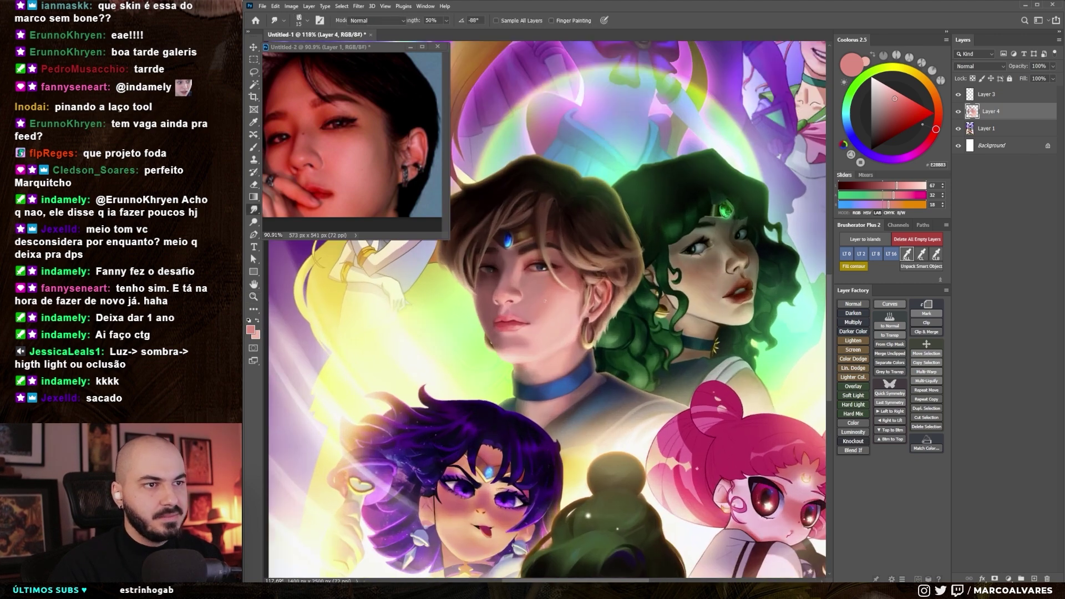
{"action": "key", "text": "b"}
{"action": "left_click", "coordinate": [546, 299], "text": "alt"}
{"action": "left_click", "coordinate": [547, 298], "text": "alt"}
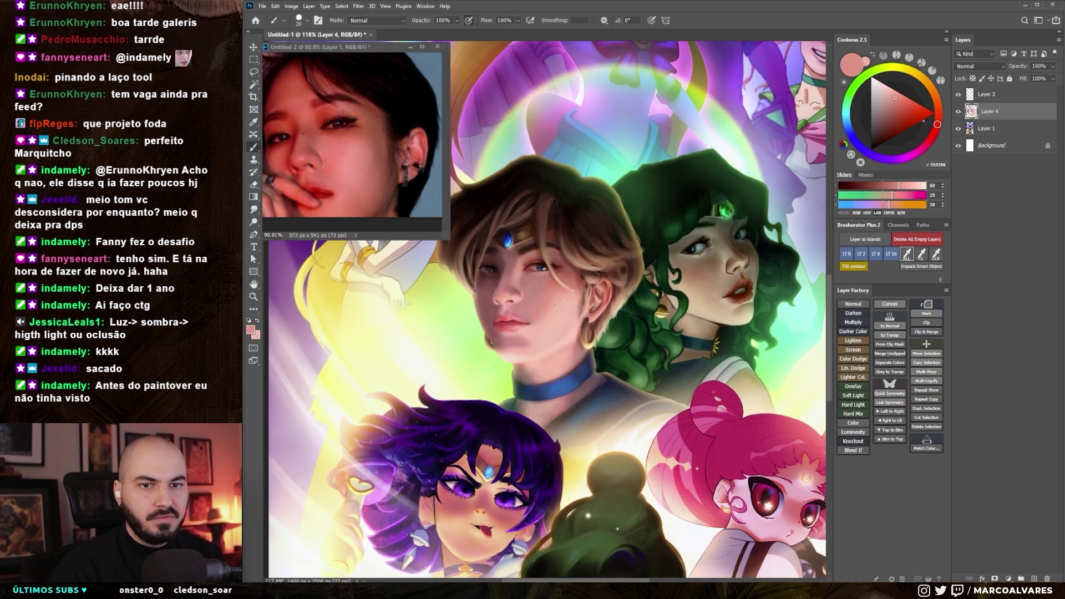
{"action": "key", "text": "bracketleft"}
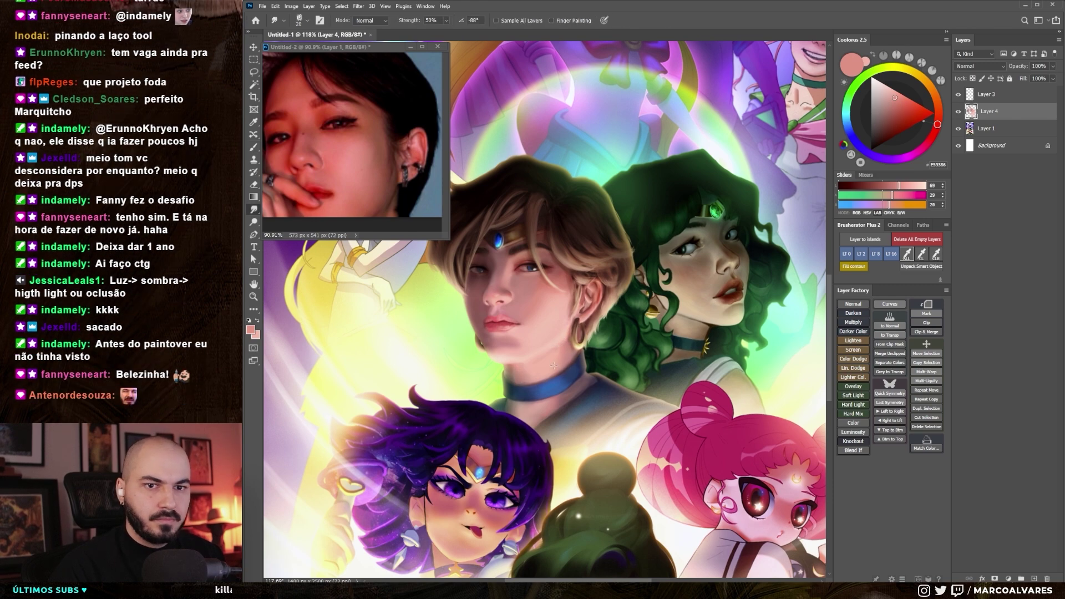
{"action": "left_click", "coordinate": [552, 379], "text": "alt"}
{"action": "key", "text": "bracketright"}
- Zoom and pan the view onto the green-haired character's face
{"action": "mouse_move", "coordinate": [560, 377]}
{"action": "left_mouse_down"}
{"action": "mouse_move", "coordinate": [586, 339]}
{"action": "mouse_move", "coordinate": [593, 347]}
{"action": "left_mouse_up"}
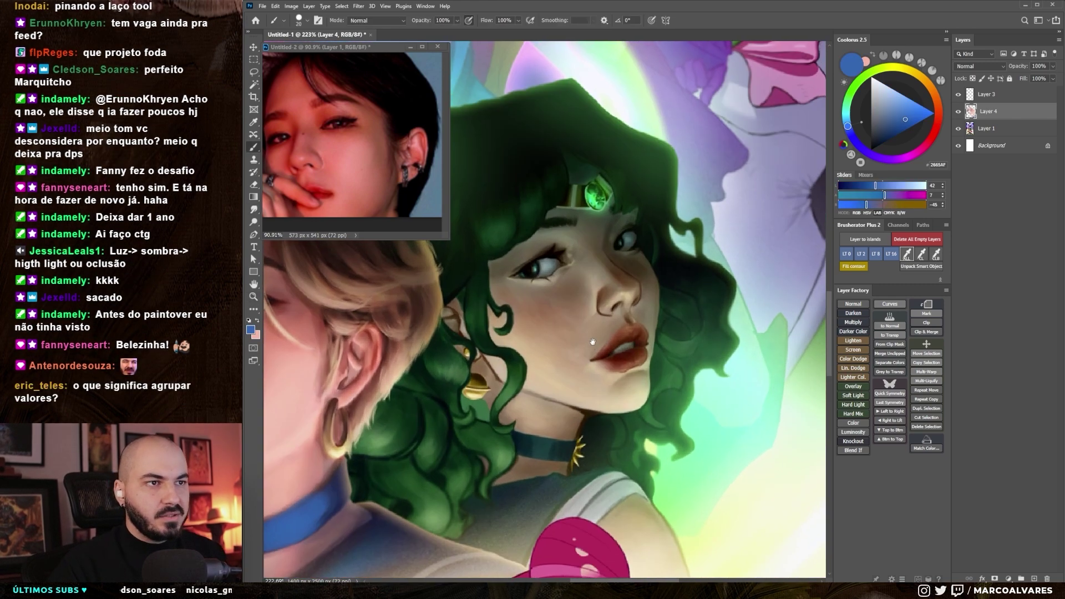
{"action": "left_click_drag", "start_coordinate": [603, 302], "coordinate": [605, 292]}
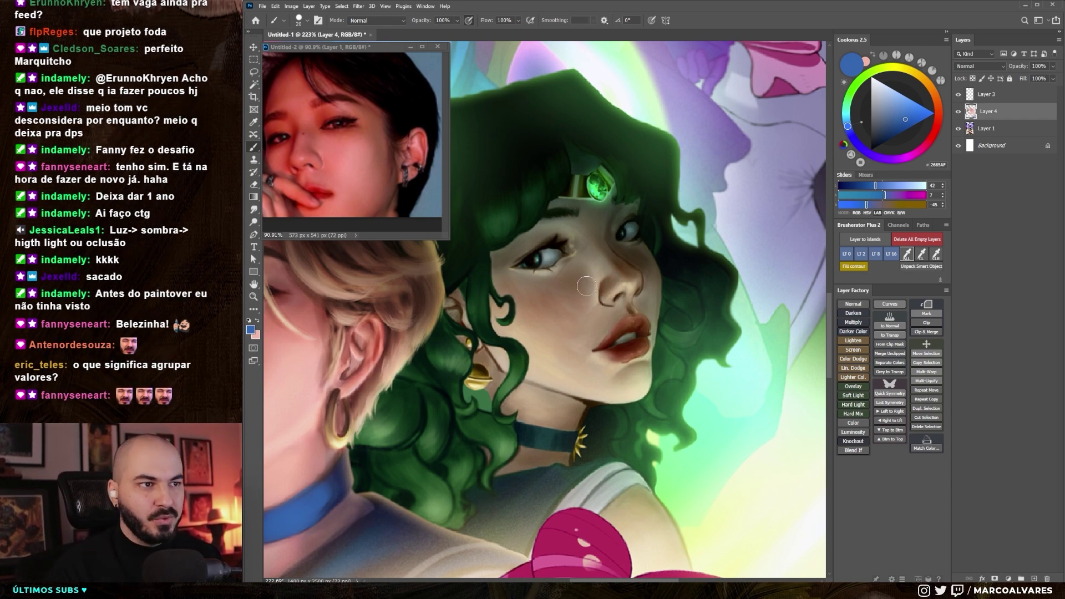
{"action": "left_click_drag", "start_coordinate": [586, 286], "coordinate": [573, 313]}
{"action": "right_click", "coordinate": [581, 281]}
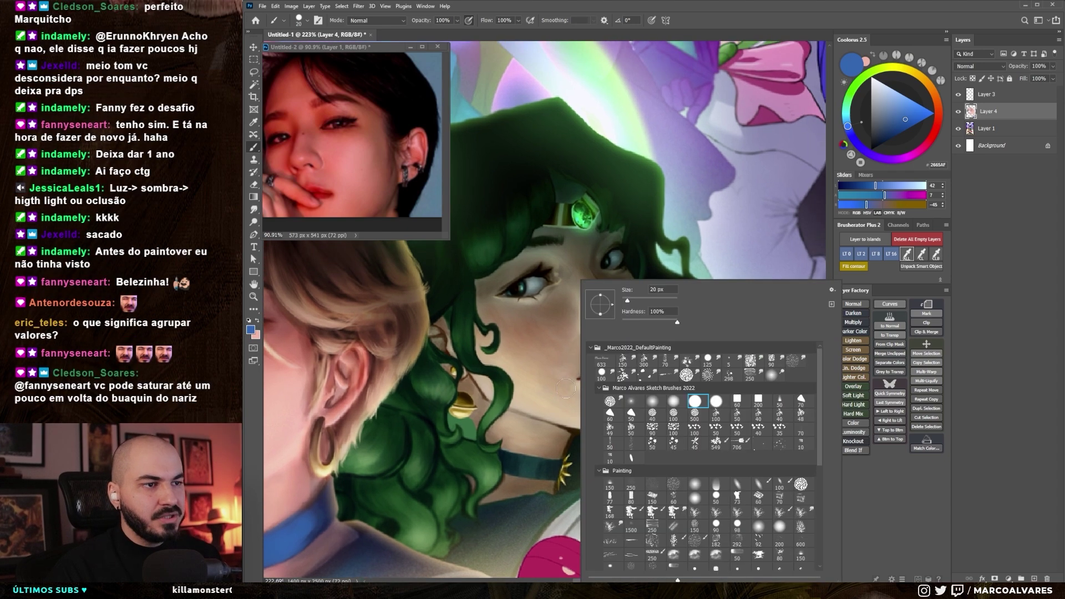
{"action": "key", "text": "Escape"}
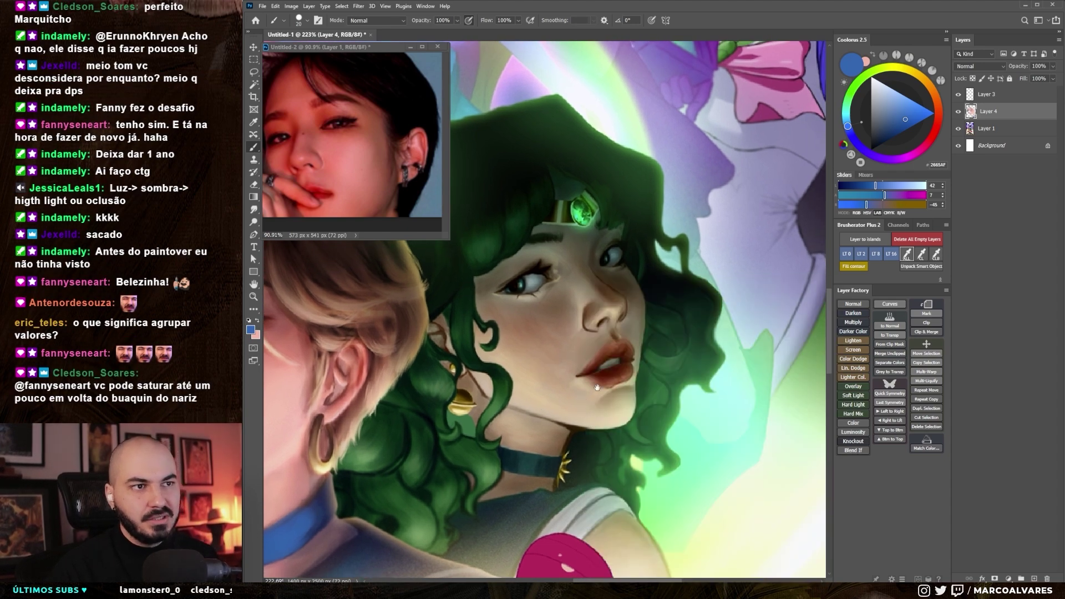
{"action": "left_click_drag", "start_coordinate": [597, 387], "coordinate": [594, 385]}
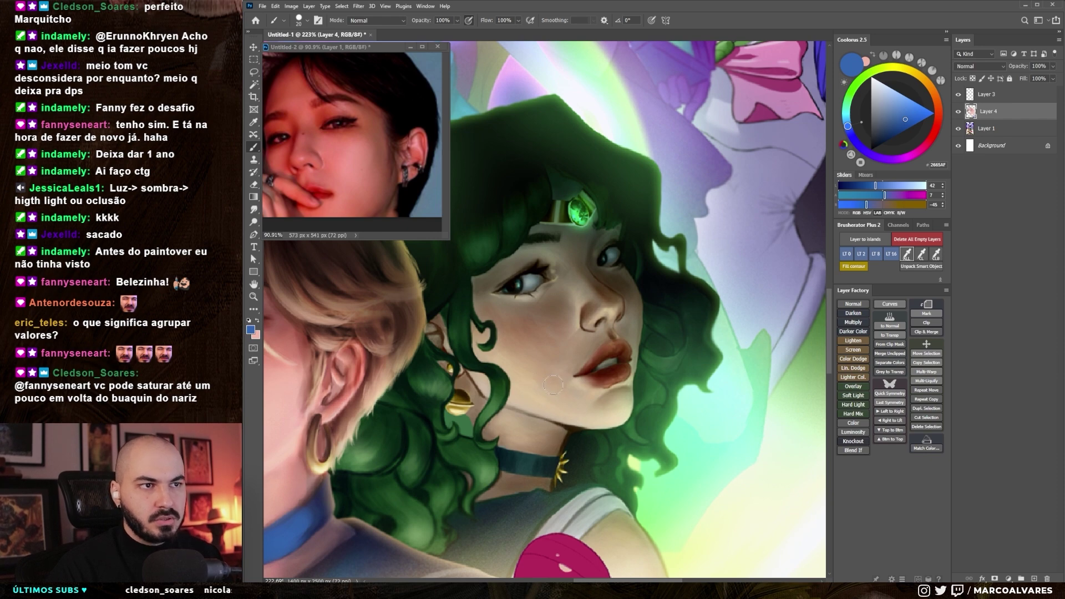
{"action": "scroll", "coordinate": [503, 363], "scroll_direction": "left", "scroll_amount": 1}
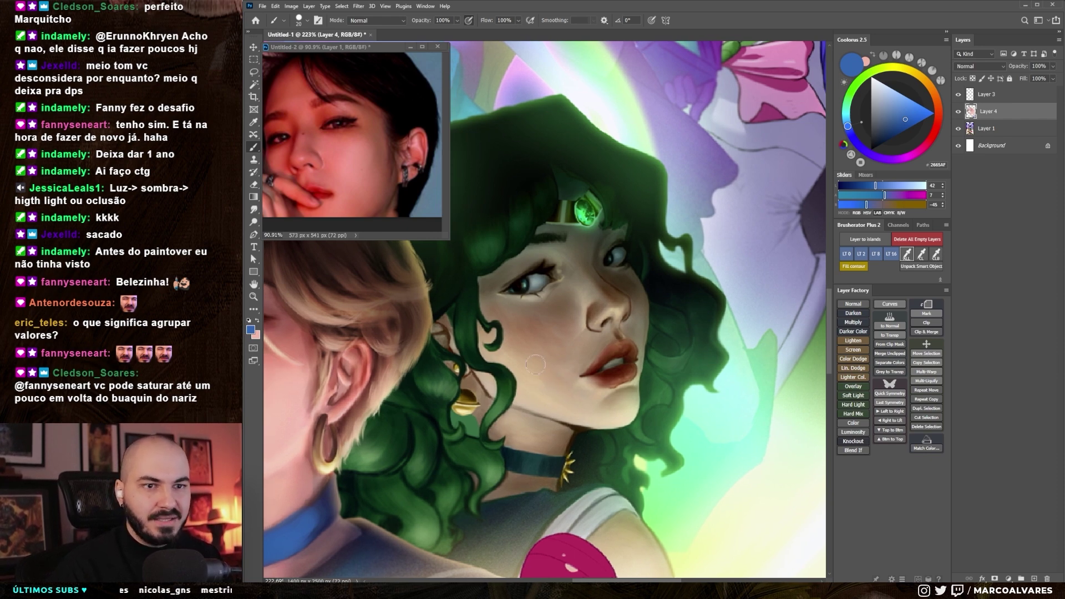
{"action": "scroll", "coordinate": [612, 314], "scroll_direction": "down", "scroll_amount": 1}
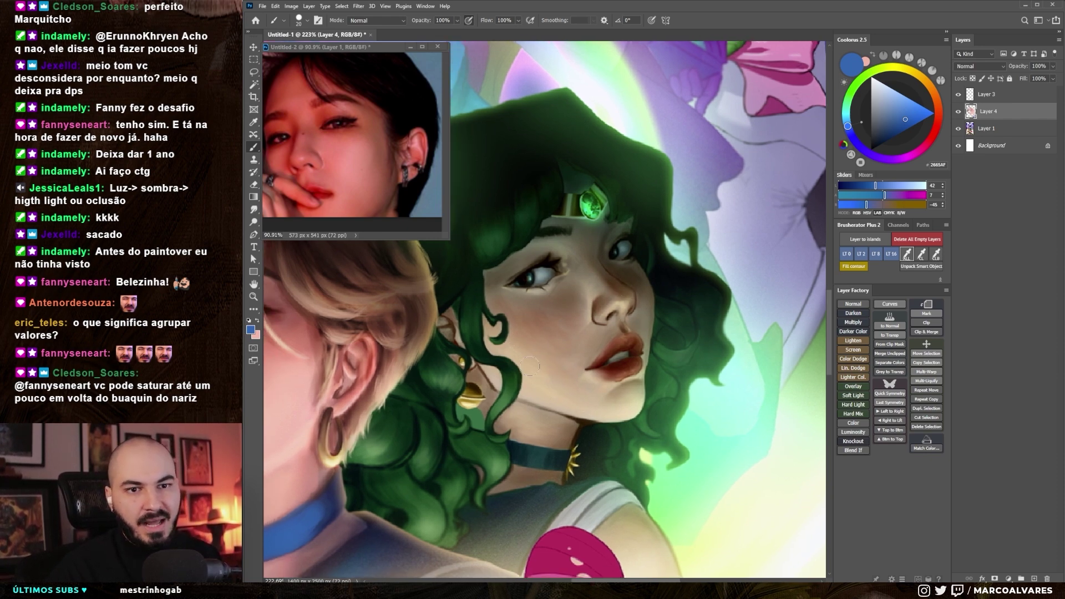
{"action": "scroll", "coordinate": [571, 374], "scroll_direction": "down", "scroll_amount": 5}
{"action": "scroll", "coordinate": [616, 395], "scroll_direction": "up", "scroll_amount": 2}
{"action": "scroll", "coordinate": [616, 395], "scroll_direction": "up", "scroll_amount": 2}
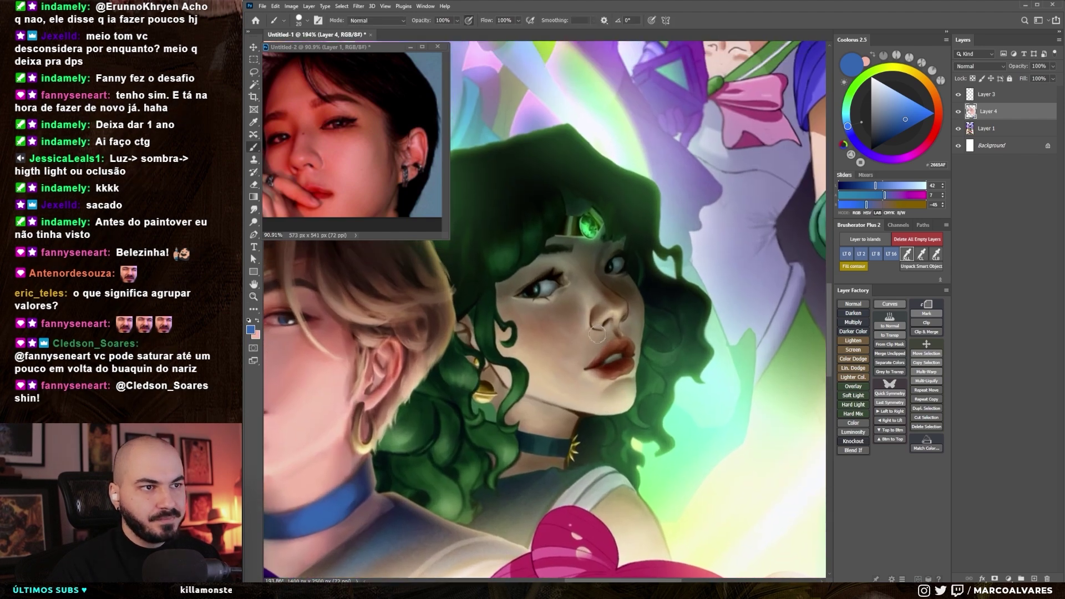
- Add new Layer 5, sample her skin tone with a smaller brush, and proof in grayscale
{"action": "key", "text": "bracketleft"}
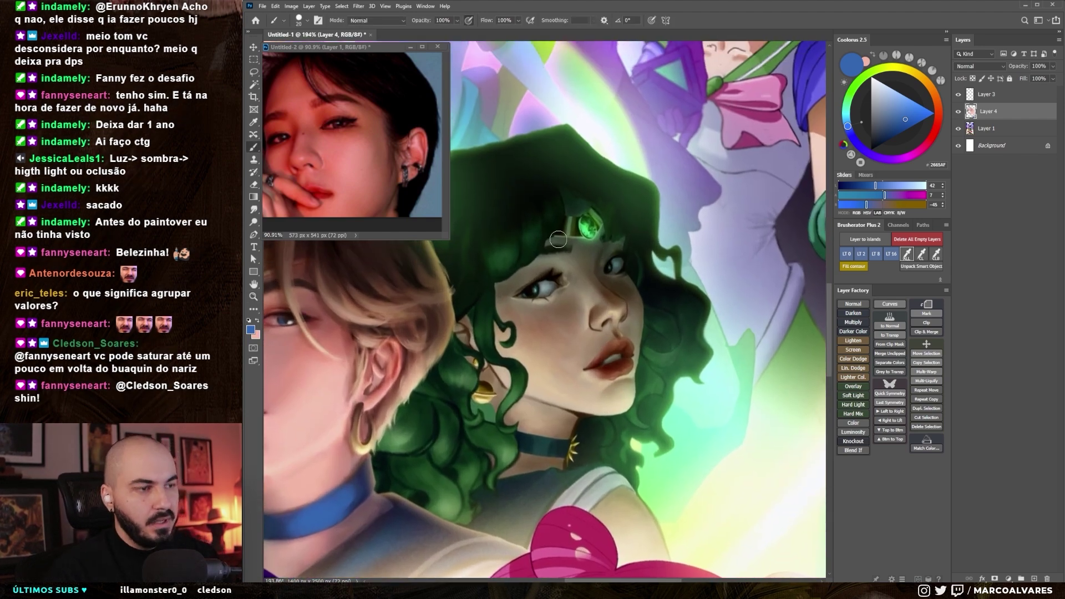
{"action": "key", "text": "ctrl+shift+alt+n"}
{"action": "key", "text": "bracketleft"}
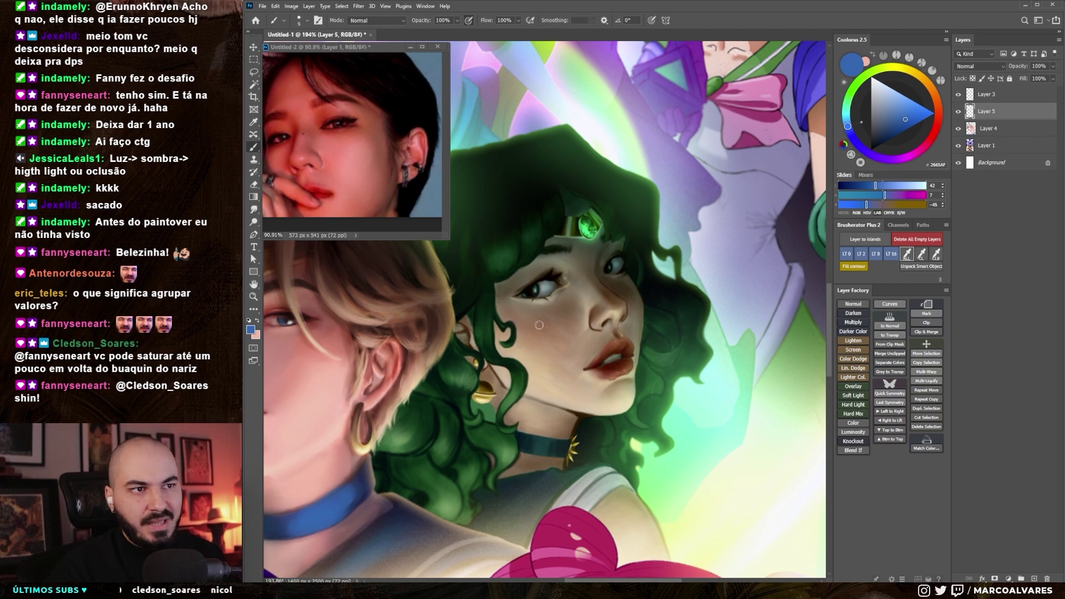
{"action": "right_click", "coordinate": [540, 297]}
{"action": "key", "text": "Escape"}
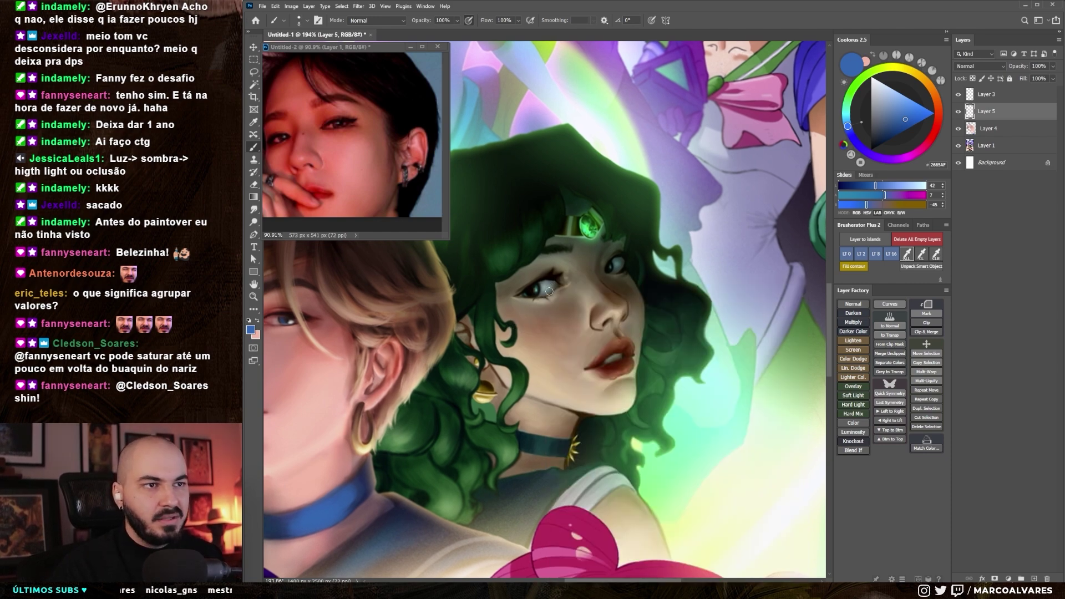
{"action": "left_click", "coordinate": [546, 300], "text": "alt"}
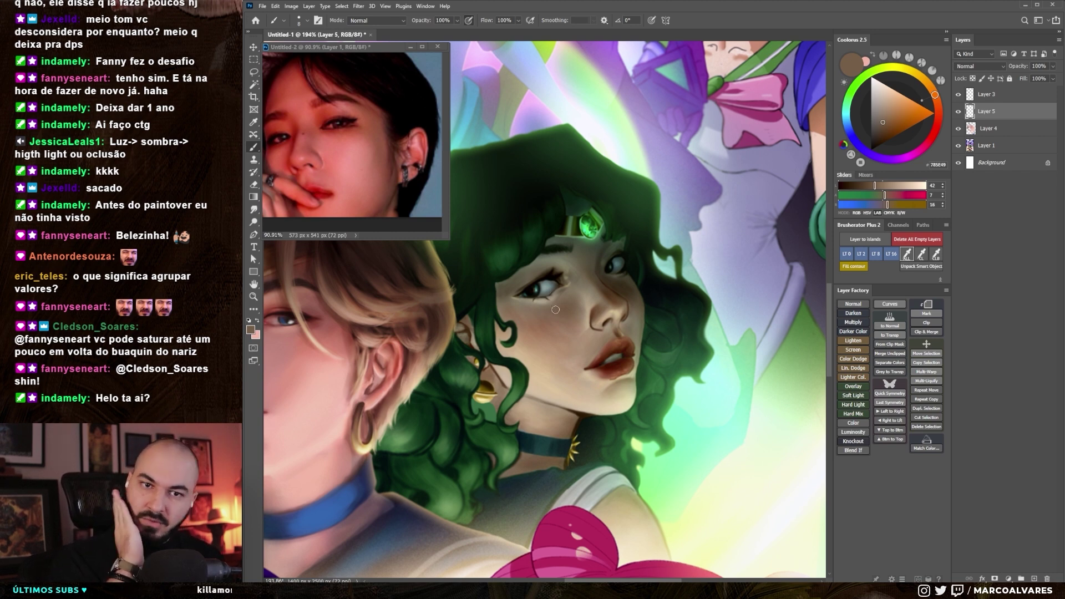
{"action": "key", "text": "ctrl+y"}
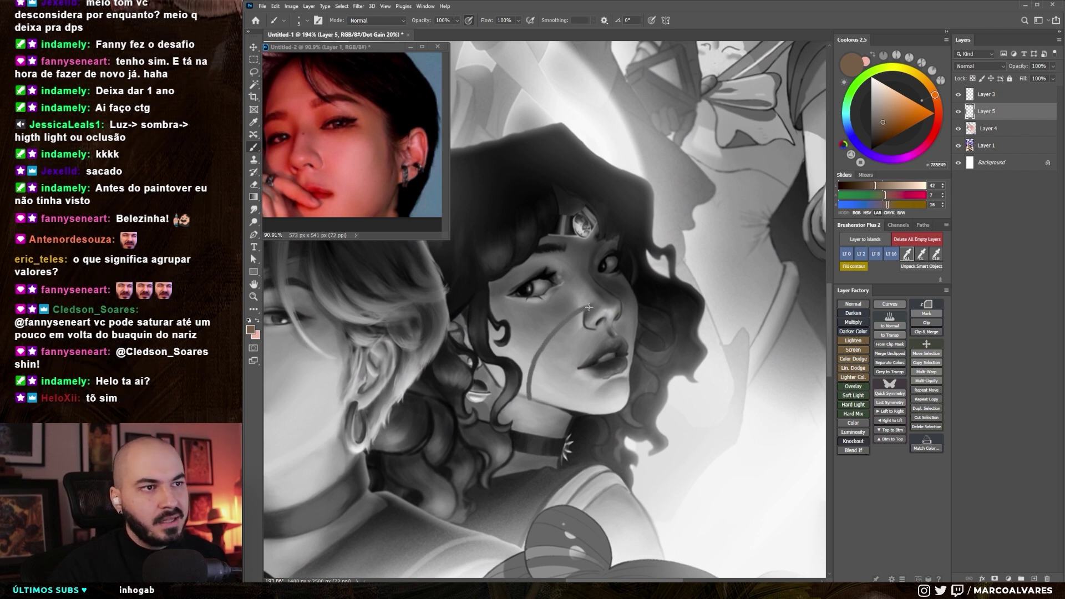
- Undo repeated trial cheek strokes and turn off the grayscale proof
{"action": "key", "text": "ctrl+z"}
{"action": "left_click_drag", "start_coordinate": [535, 397], "coordinate": [549, 332]}
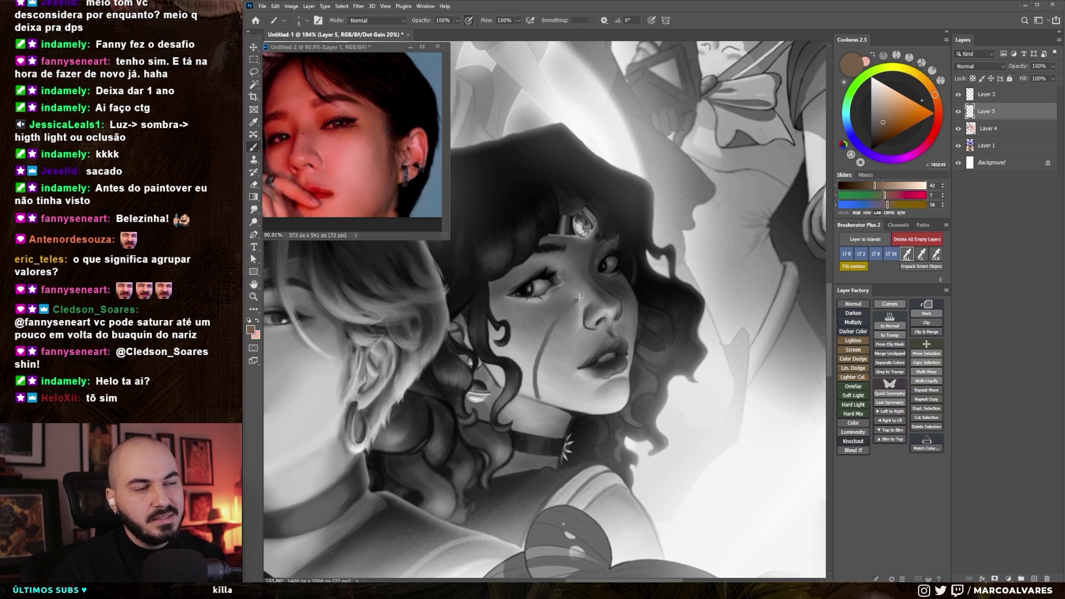
{"action": "key", "text": "ctrl+z"}
{"action": "left_click_drag", "start_coordinate": [535, 397], "coordinate": [565, 310]}
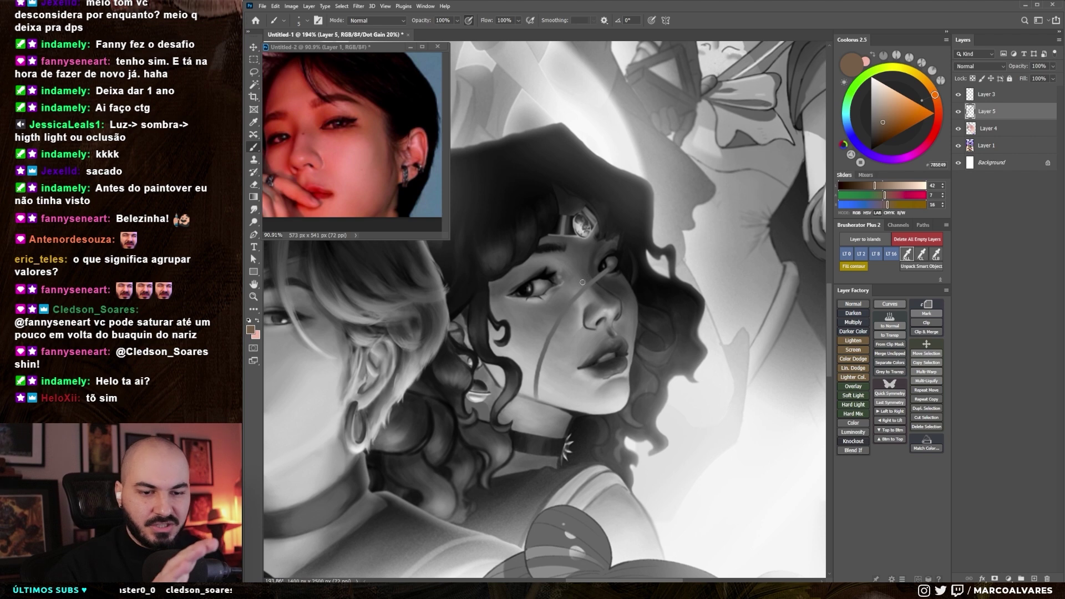
{"action": "key", "text": "ctrl+z"}
{"action": "key", "text": "ctrl+y"}
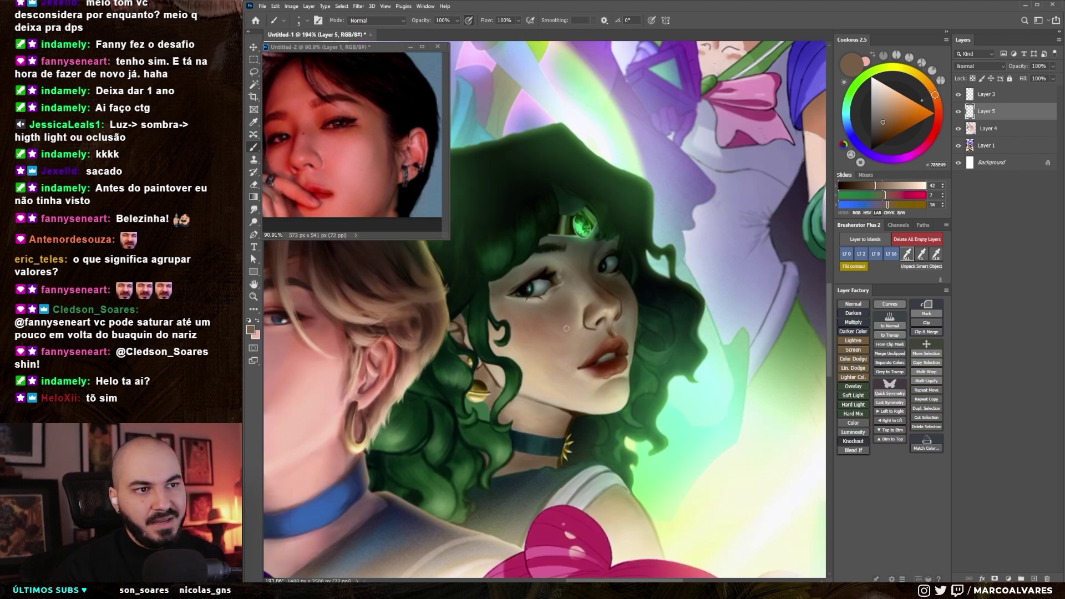
{"action": "key", "text": "ctrl+z"}
{"action": "left_click_drag", "start_coordinate": [536, 399], "coordinate": [560, 321]}
{"action": "key", "text": "ctrl+z"}
- Sample a warm brown and a light skin tone from the face, adjusting brush size
{"action": "right_click", "coordinate": [537, 269]}
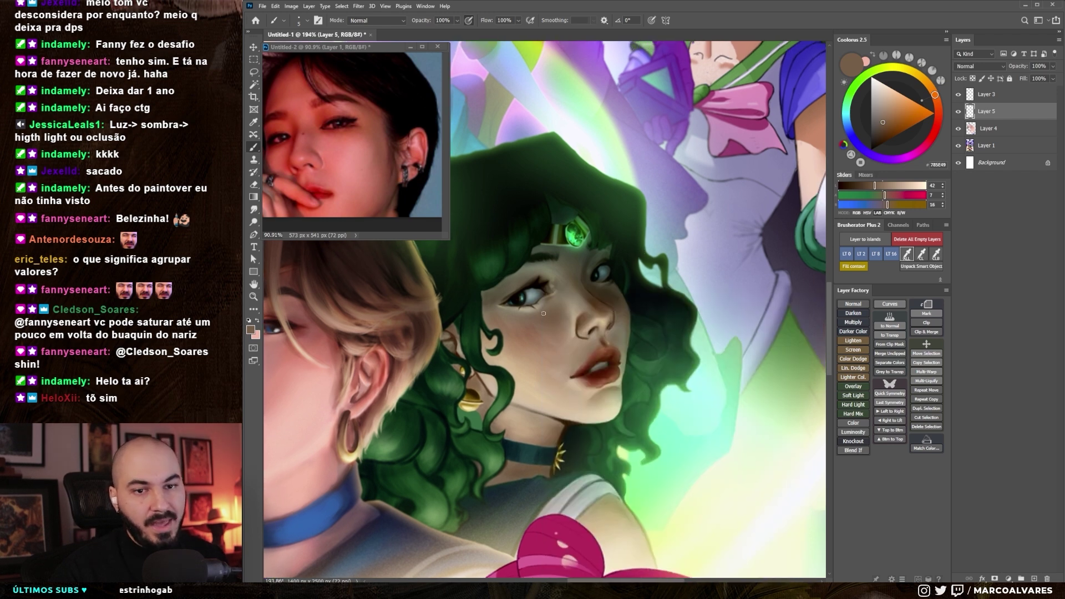
{"action": "left_click", "coordinate": [548, 320], "text": "alt"}
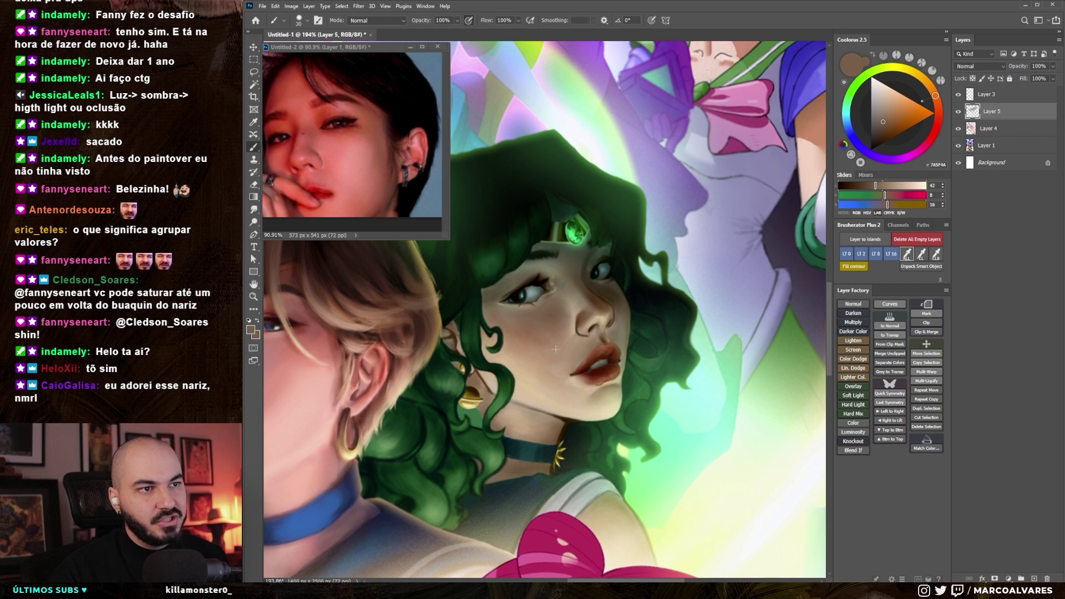
{"action": "left_click", "coordinate": [523, 324], "text": "alt"}
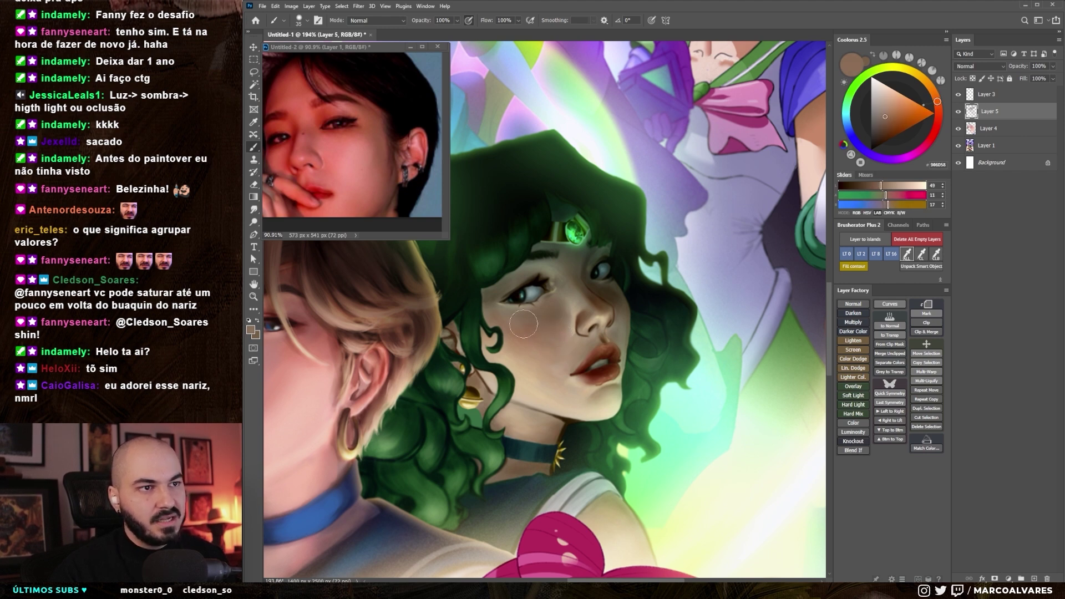
{"action": "key", "text": "bracketleft"}
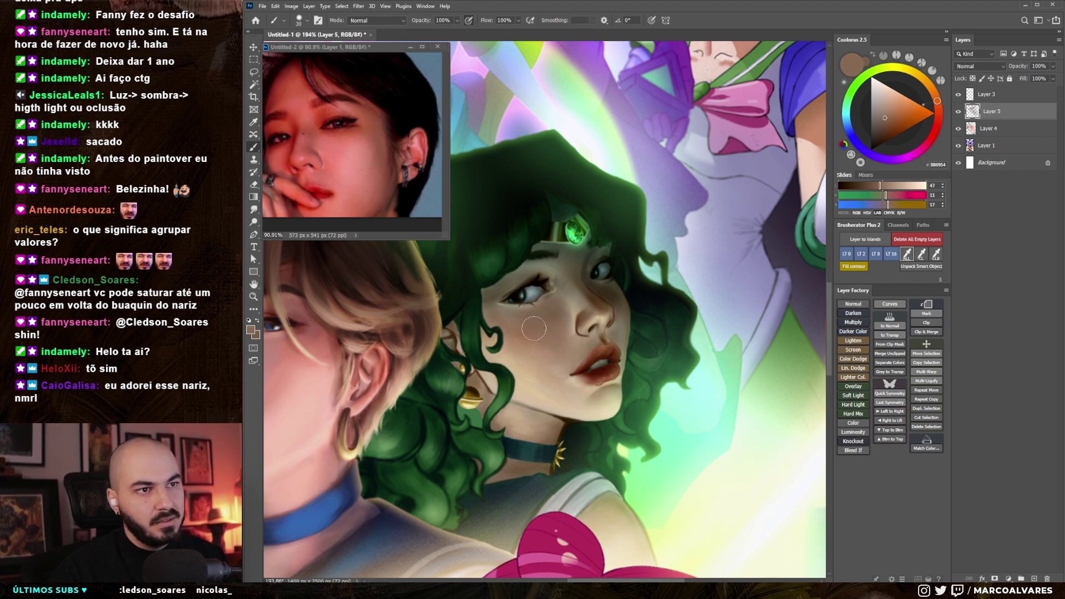
{"action": "left_click", "coordinate": [506, 348], "text": "alt"}
{"action": "key", "text": "bracketright"}
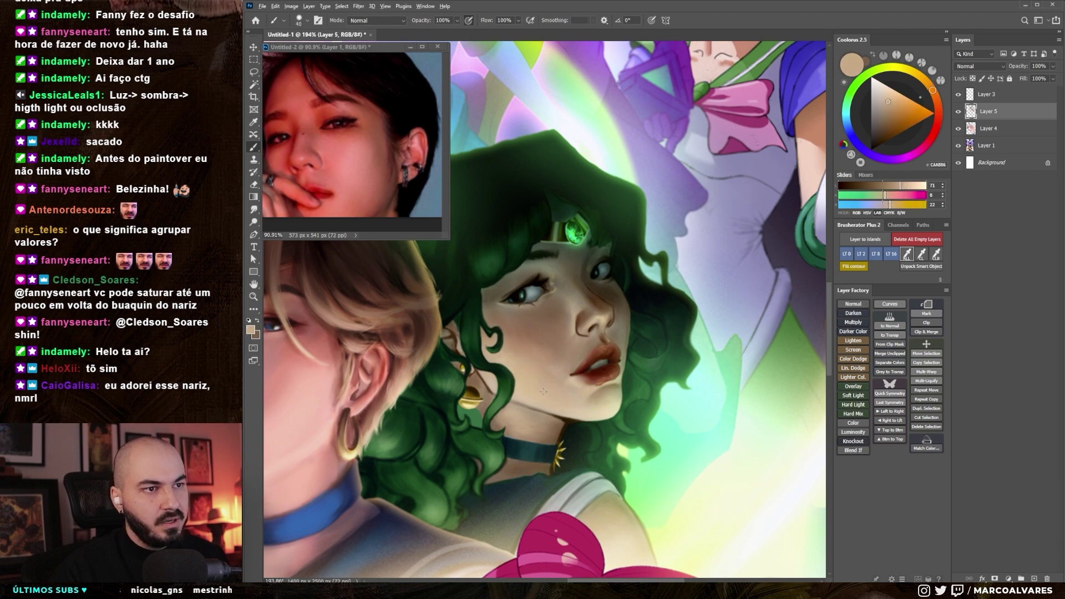
{"action": "scroll", "coordinate": [544, 302], "scroll_direction": "up", "scroll_amount": 3}
- Sample dark shadow tones near the eye, resizing the brush for detail
{"action": "key", "text": "bracketleft"}
{"action": "key", "text": "bracketleft"}
{"action": "key", "text": "bracketleft"}
{"action": "left_click", "coordinate": [560, 272], "text": "alt"}
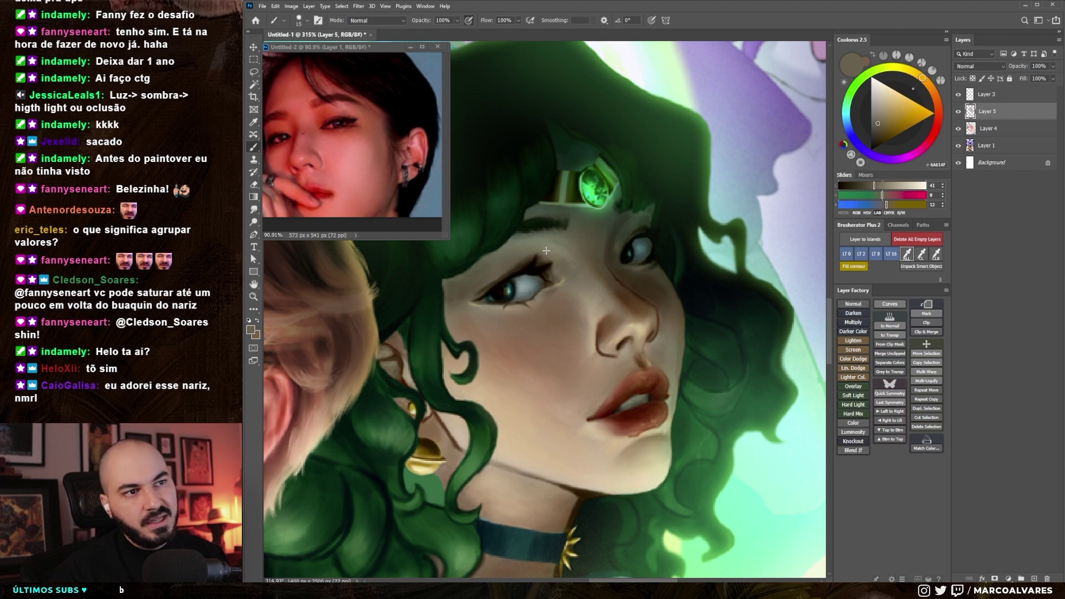
{"action": "left_click", "coordinate": [560, 263], "text": "alt"}
{"action": "key", "text": "bracketright"}
{"action": "key", "text": "bracketright"}
{"action": "key", "text": "bracketright"}
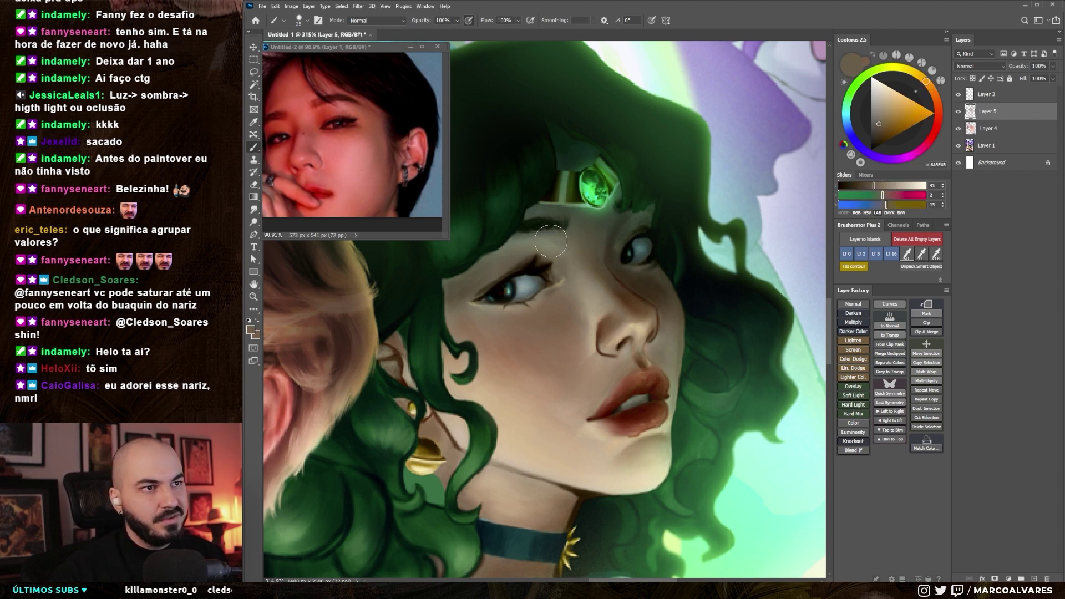
{"action": "left_click", "coordinate": [591, 264], "text": "alt"}
{"action": "key", "text": "bracketright"}
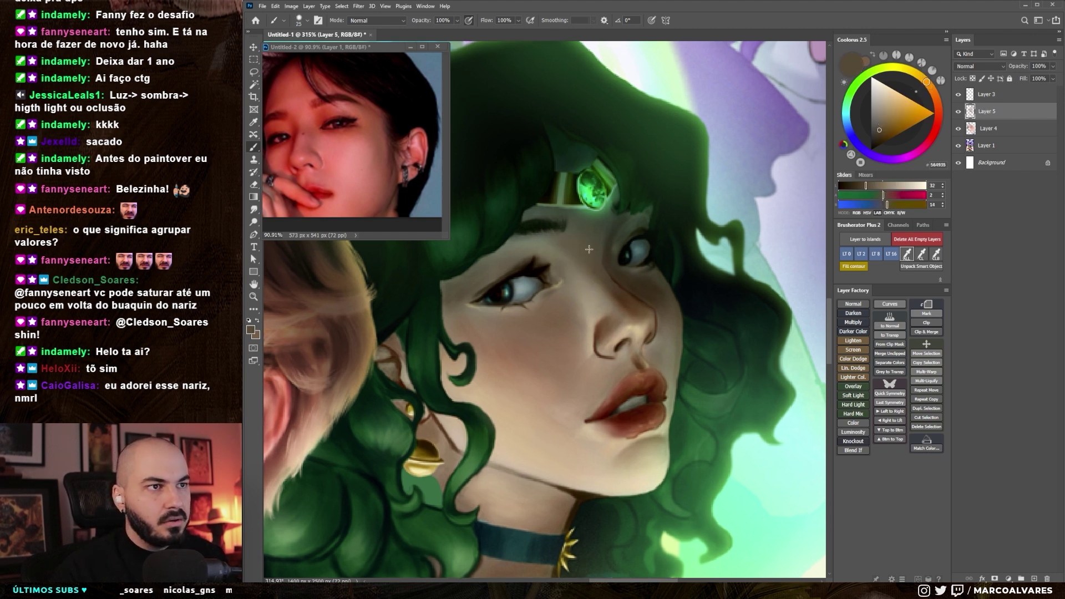
{"action": "key", "text": "bracketleft"}
{"action": "key", "text": "bracketleft"}
{"action": "key", "text": "bracketleft"}
{"action": "left_click", "coordinate": [560, 286], "text": "alt"}
- Briefly try the Smudge tool, then return to the Brush and sample darker skin near the eye
{"action": "key", "text": "r"}
{"action": "right_click", "coordinate": [515, 298]}
{"action": "key", "text": "Escape"}
{"action": "key", "text": "b"}
{"action": "left_click", "coordinate": [553, 267], "text": "alt"}
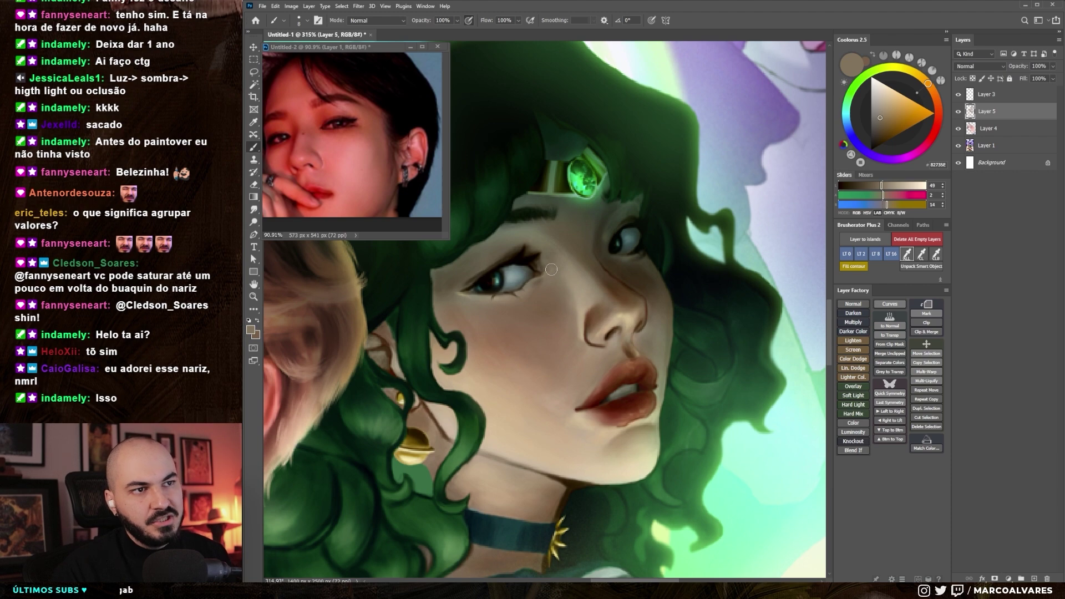
{"action": "left_click", "coordinate": [544, 284], "text": "alt"}
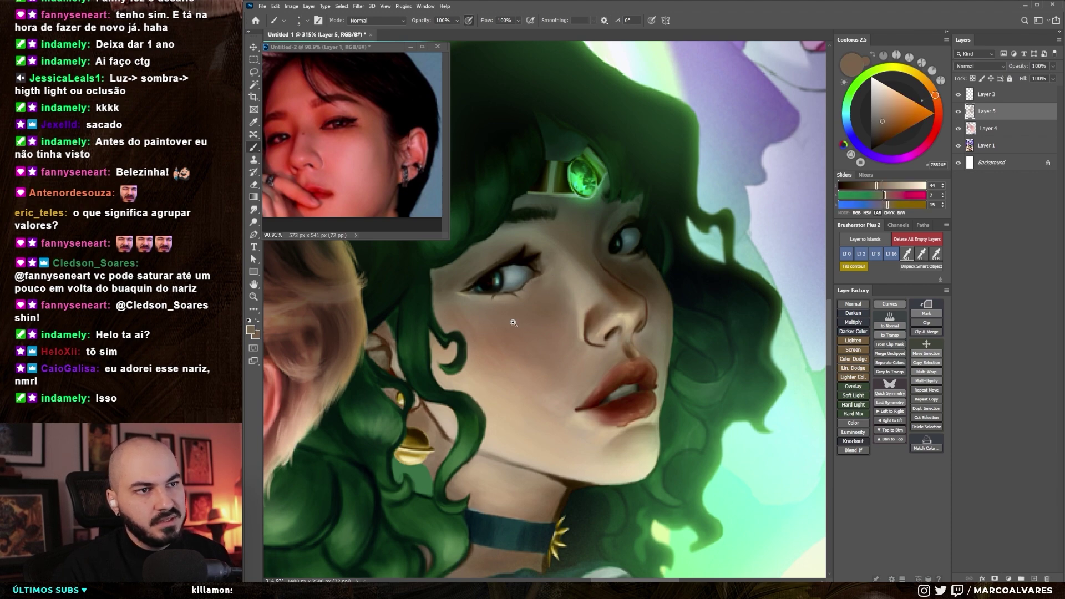
{"action": "scroll", "coordinate": [513, 322], "scroll_direction": "down", "scroll_amount": 5}
{"action": "scroll", "coordinate": [553, 287], "scroll_direction": "up", "scroll_amount": 3}
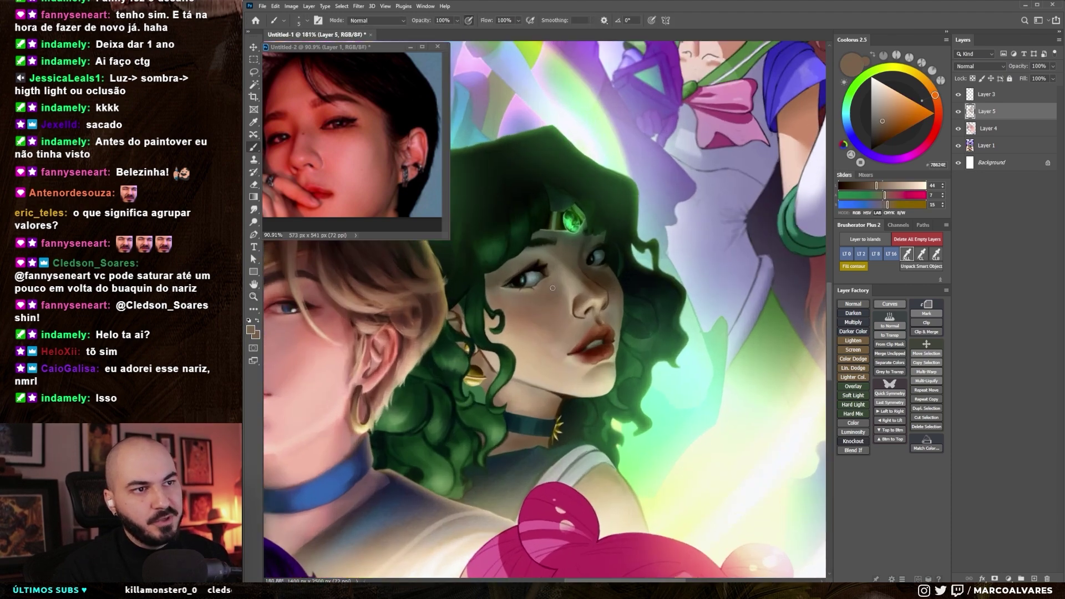
- Switch to a different brush and sample lighter cheek tones and a darker shadow tone
{"action": "right_click", "coordinate": [544, 292]}
{"action": "left_click", "coordinate": [664, 399]}
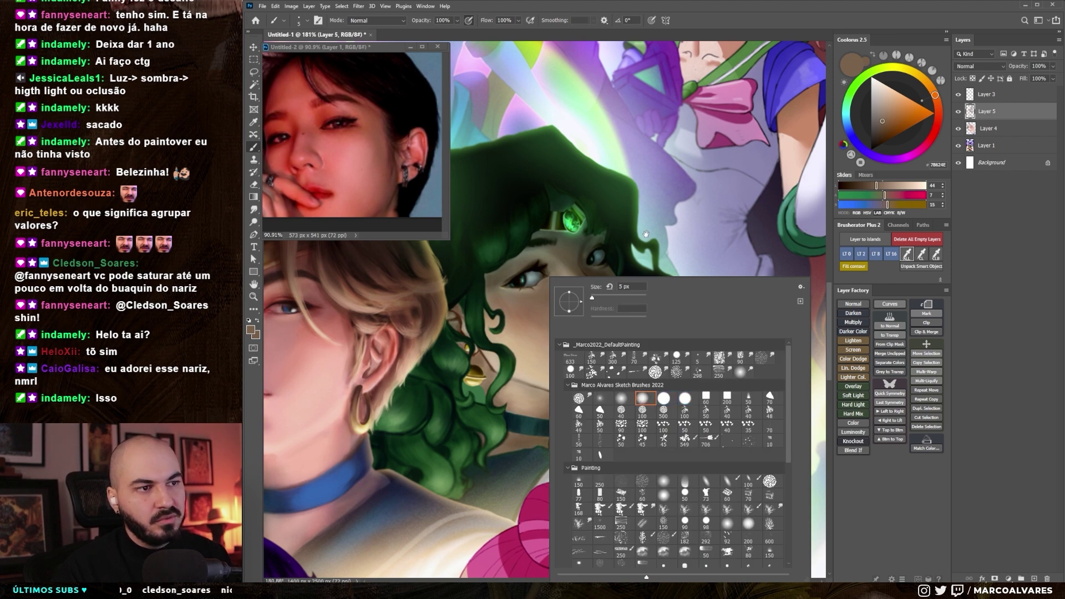
{"action": "key", "text": "Return"}
{"action": "left_click", "coordinate": [525, 330], "text": "alt"}
{"action": "left_click_drag", "start_coordinate": [525, 329], "coordinate": [525, 344]}
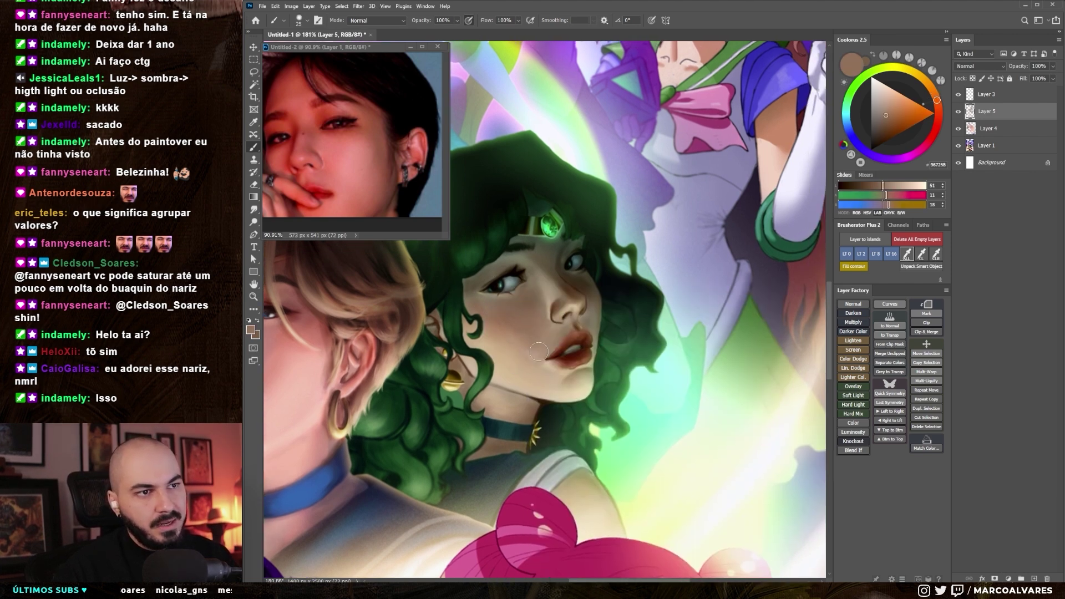
{"action": "left_click", "coordinate": [510, 328], "text": "alt"}
{"action": "left_click", "coordinate": [528, 373], "text": "alt"}
{"action": "key", "text": "bracketright"}
{"action": "key", "text": "bracketleft"}
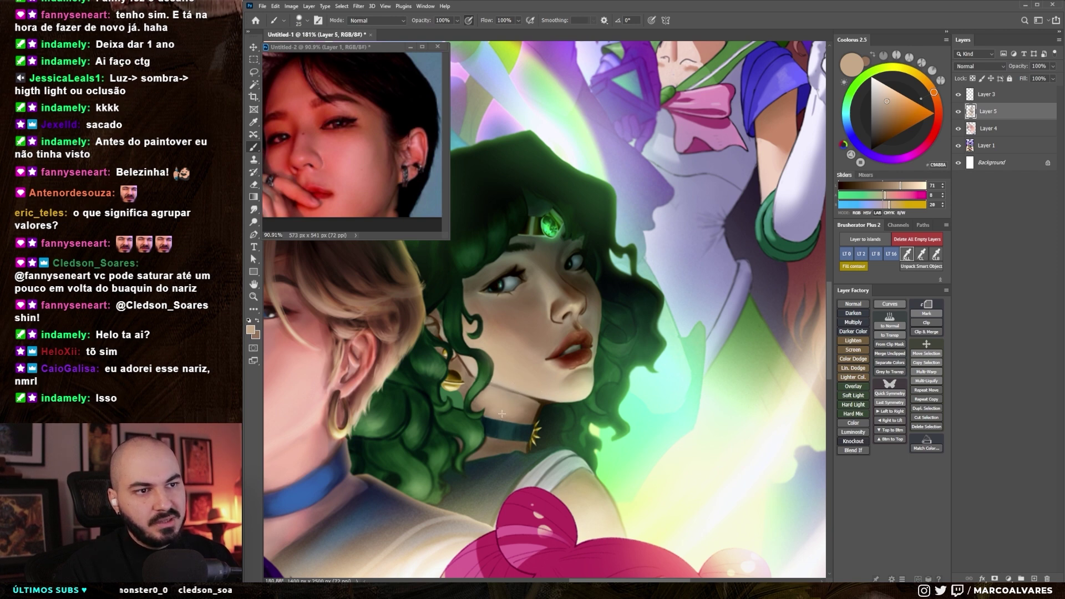
{"action": "left_click", "coordinate": [517, 311], "text": "alt"}
{"action": "key", "text": "bracketleft"}
{"action": "key", "text": "bracketleft"}
{"action": "key", "text": "bracketleft"}
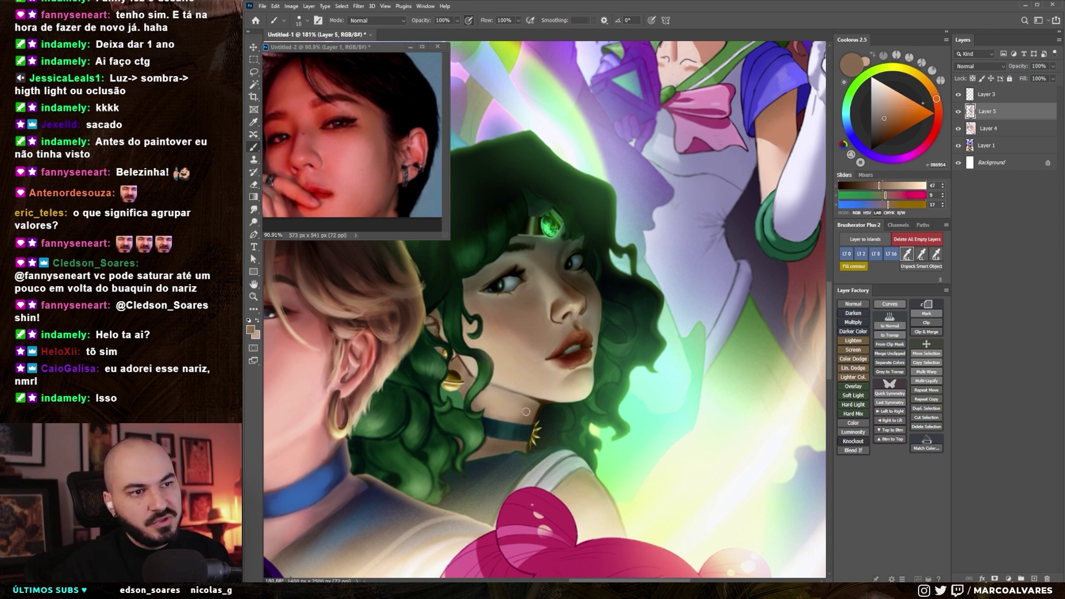
- Zoom closer and paint dark shading beside the nose and cheek
{"action": "key", "text": "z"}
{"action": "left_click", "coordinate": [560, 380]}
{"action": "key", "text": "b"}
{"action": "right_click", "coordinate": [554, 278]}
{"action": "left_click", "coordinate": [571, 273], "text": "alt"}
{"action": "left_click", "coordinate": [580, 310], "text": "alt"}
{"action": "left_click_drag", "start_coordinate": [588, 280], "coordinate": [591, 308]}
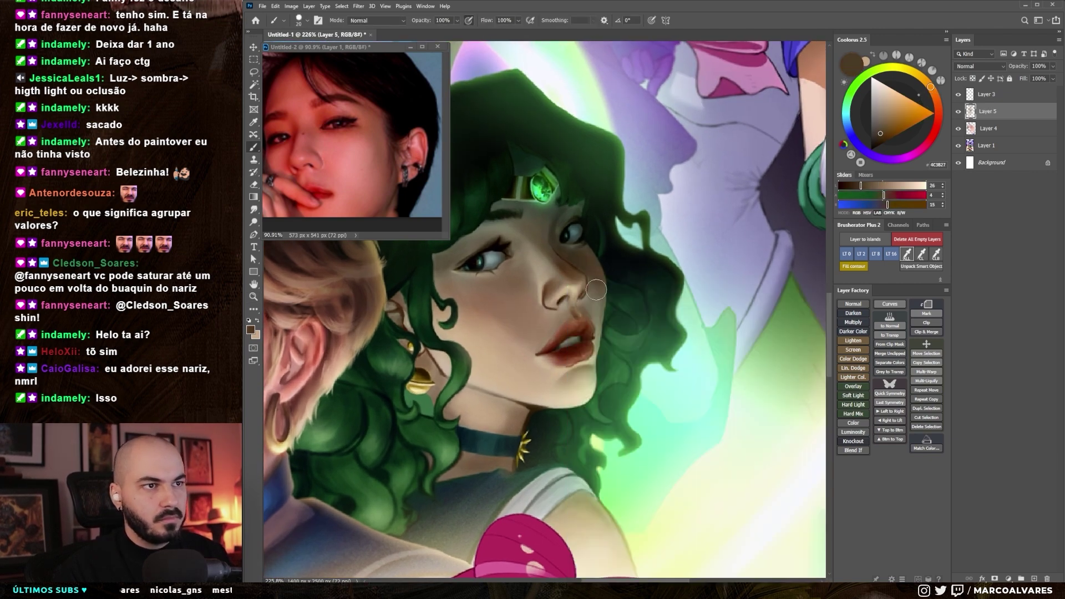
- Sample colours near the lips and light skin tones while adjusting the view
{"action": "left_click", "coordinate": [579, 372], "text": "alt"}
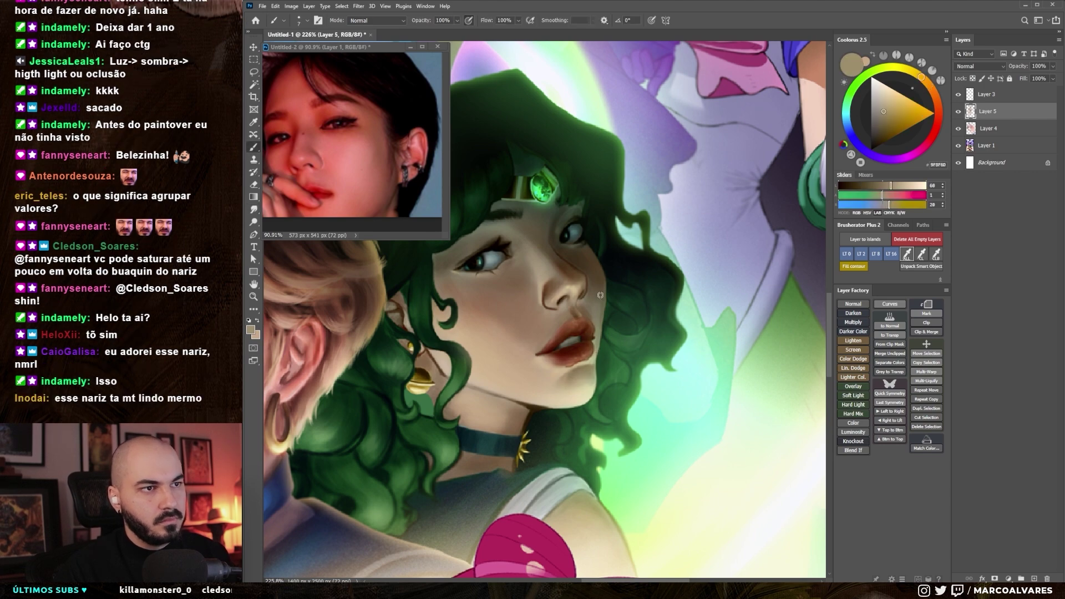
{"action": "left_click", "coordinate": [598, 322], "text": "alt"}
{"action": "scroll", "coordinate": [582, 378], "scroll_direction": "down", "scroll_amount": 3}
{"action": "left_click", "coordinate": [566, 416], "text": "alt"}
{"action": "key", "text": "z"}
{"action": "scroll", "coordinate": [556, 422], "scroll_direction": "down", "scroll_amount": 3}
{"action": "scroll", "coordinate": [557, 423], "scroll_direction": "up", "scroll_amount": 3}
{"action": "key", "text": "b"}
{"action": "right_click", "coordinate": [549, 283]}
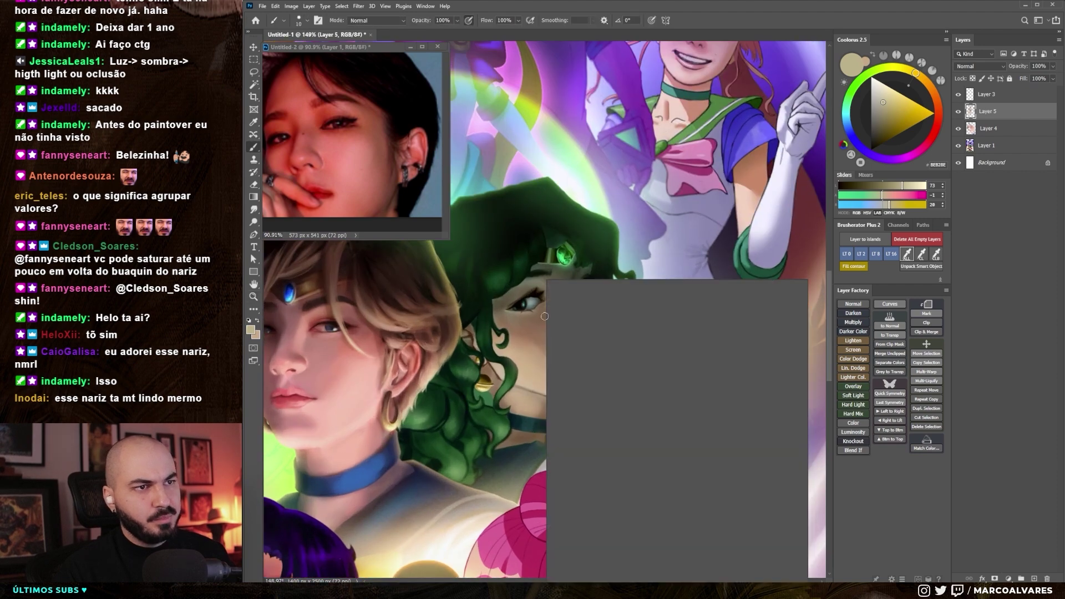
- Pick a soft brush preset and sample pink and warm orange skin tones for blush
{"action": "double_click", "coordinate": [640, 400]}
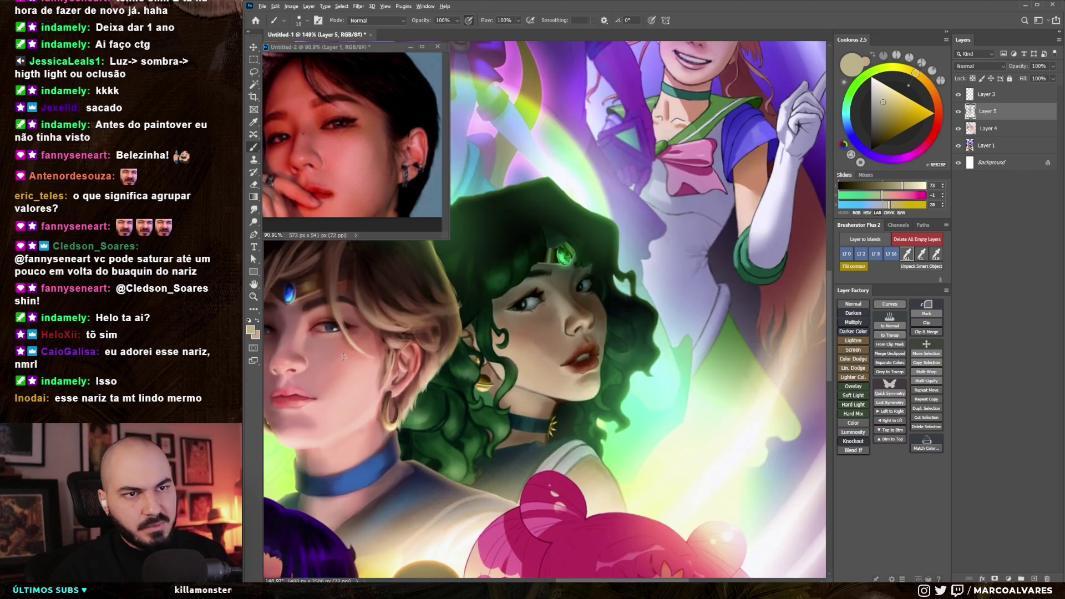
{"action": "left_click", "coordinate": [513, 327], "text": "alt"}
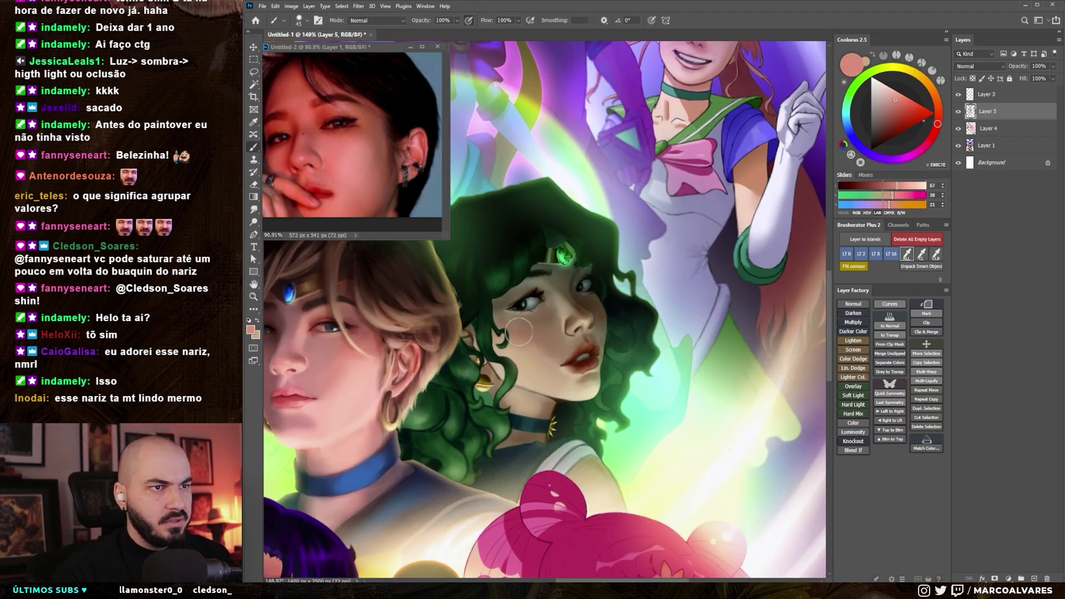
{"action": "key", "text": "bracketright"}
{"action": "key", "text": "bracketright"}
{"action": "key", "text": "bracketright"}
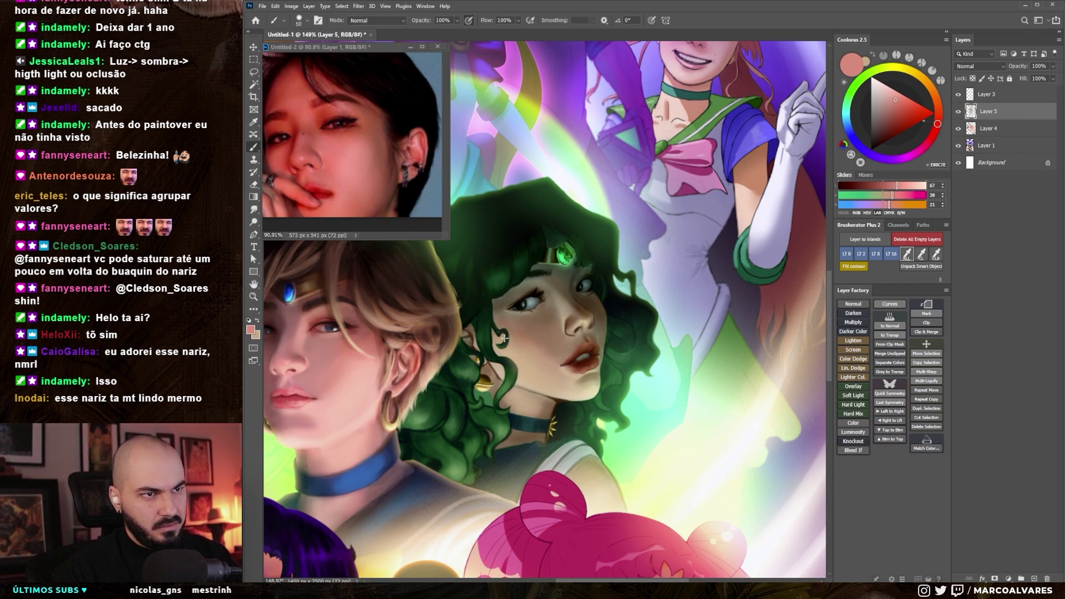
{"action": "left_click", "coordinate": [525, 338], "text": "alt"}
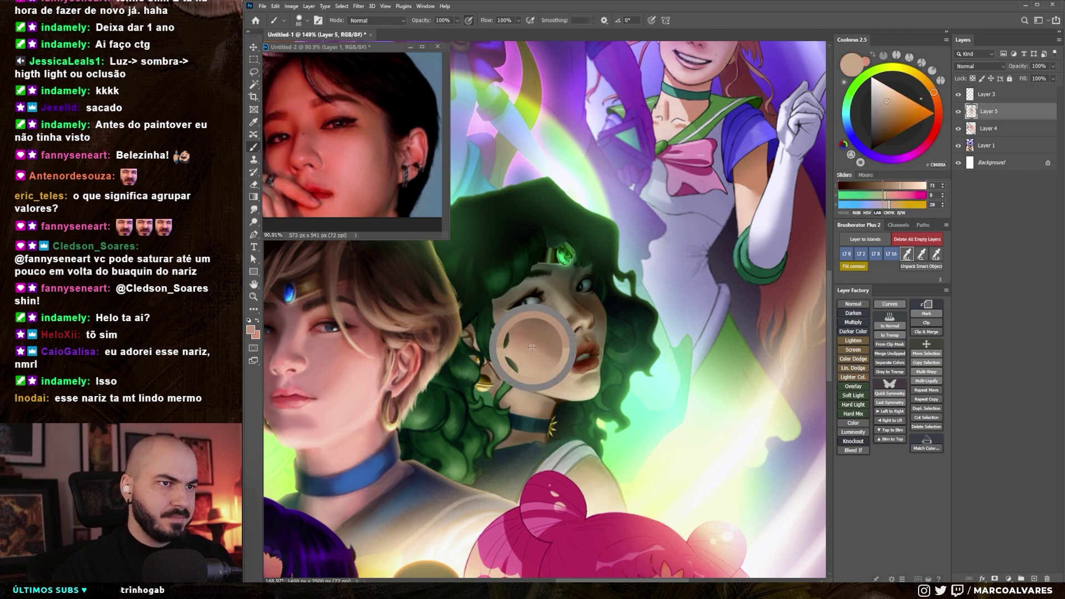
{"action": "left_click", "coordinate": [896, 108]}
{"action": "key", "text": "bracketleft"}
{"action": "key", "text": "bracketleft"}
{"action": "key", "text": "bracketleft"}
- Sample a darker tone near the lips with a smaller brush
{"action": "key", "text": "bracketleft"}
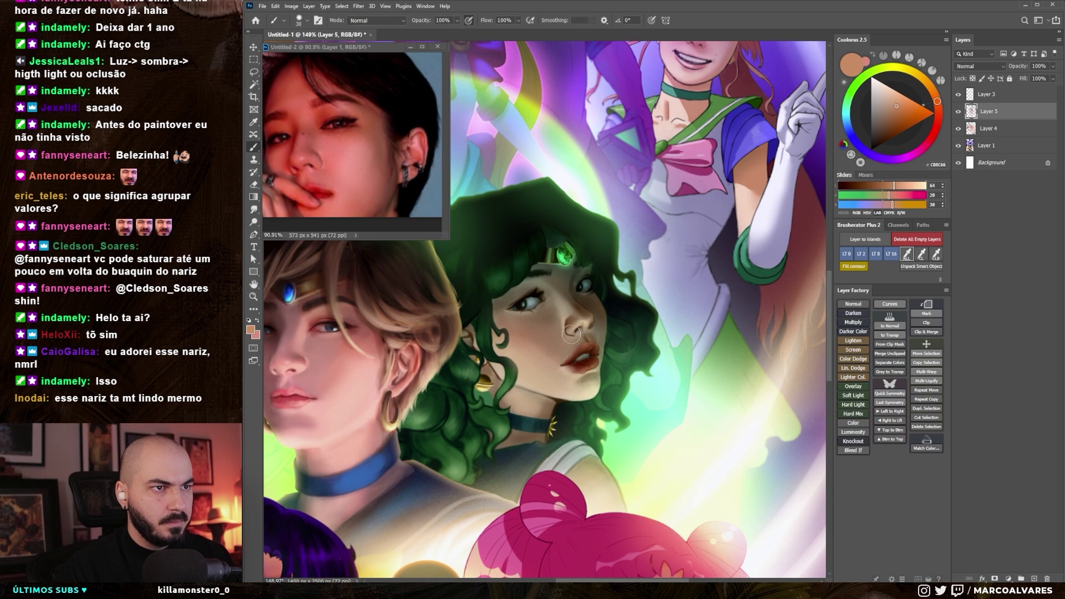
{"action": "key", "text": "bracketright"}
{"action": "scroll", "coordinate": [562, 356], "scroll_direction": "up", "scroll_amount": 5}
{"action": "left_click", "coordinate": [562, 356], "text": "alt"}
{"action": "key", "text": "bracketleft"}
{"action": "key", "text": "bracketleft"}
{"action": "key", "text": "bracketleft"}
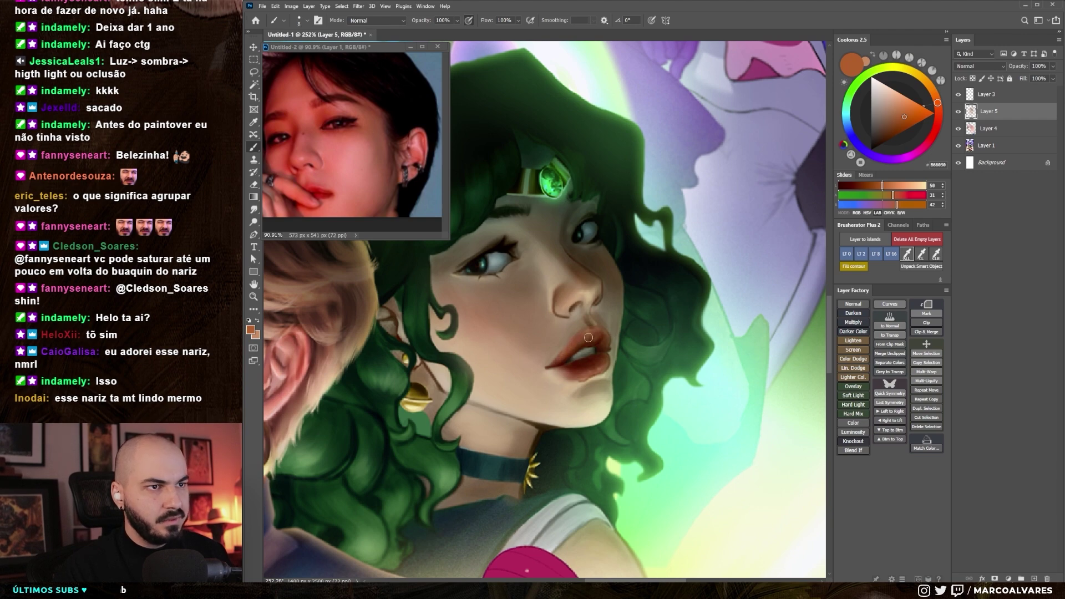
{"action": "scroll", "coordinate": [567, 354], "scroll_direction": "down", "scroll_amount": 3}
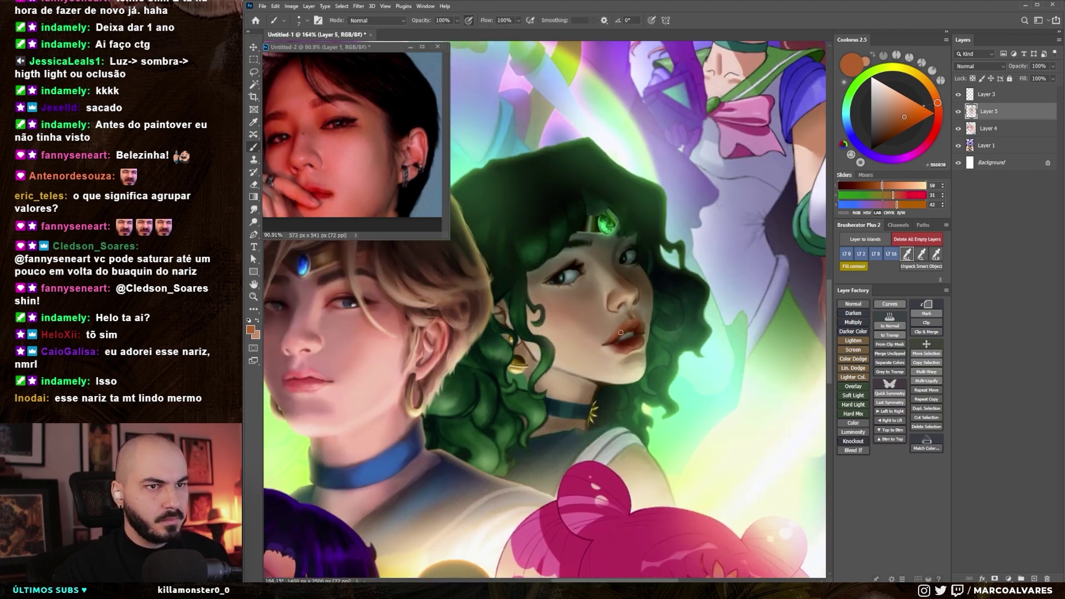
{"action": "scroll", "coordinate": [411, 320], "scroll_direction": "up", "scroll_amount": 5}
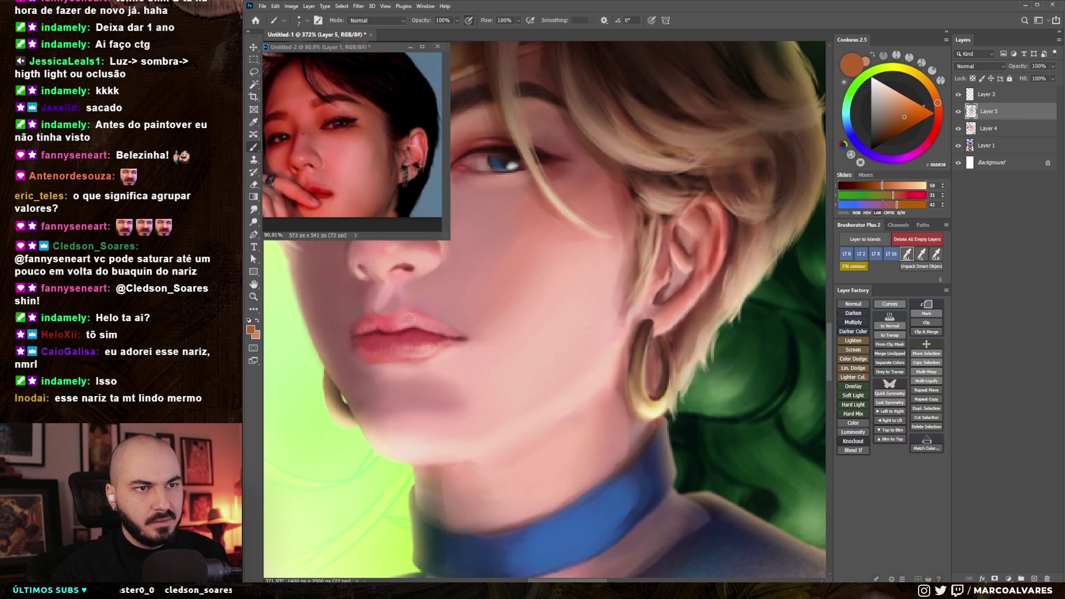
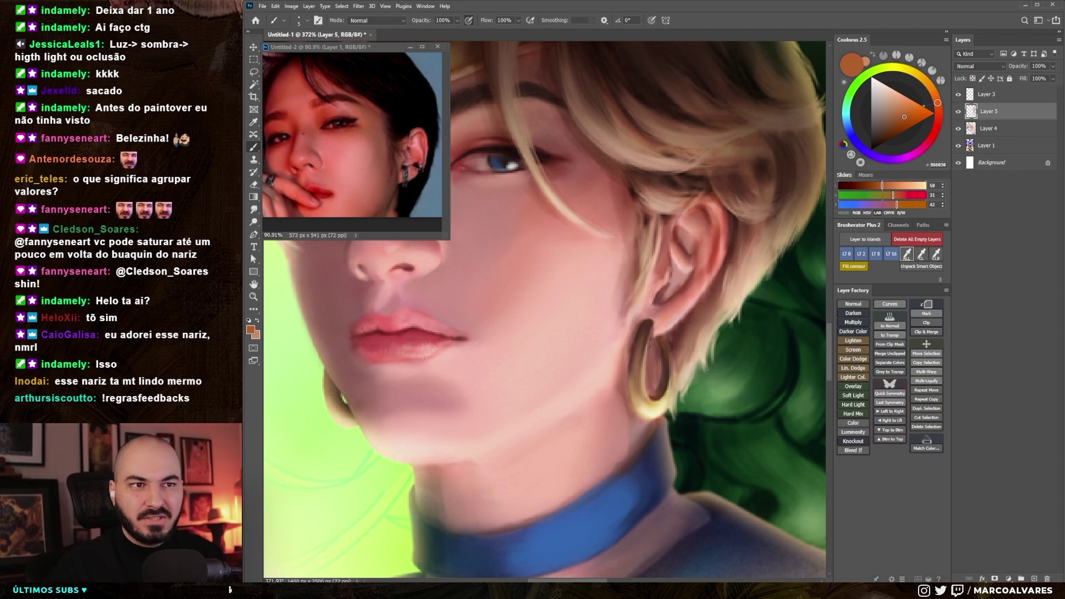
- Zoom onto the green-haired girl's lips and repaint them with sampled dark reds
{"action": "key", "text": "z"}
{"action": "left_click_drag", "start_coordinate": [417, 340], "coordinate": [383, 382]}
{"action": "left_click_drag", "start_coordinate": [656, 332], "coordinate": [721, 332]}
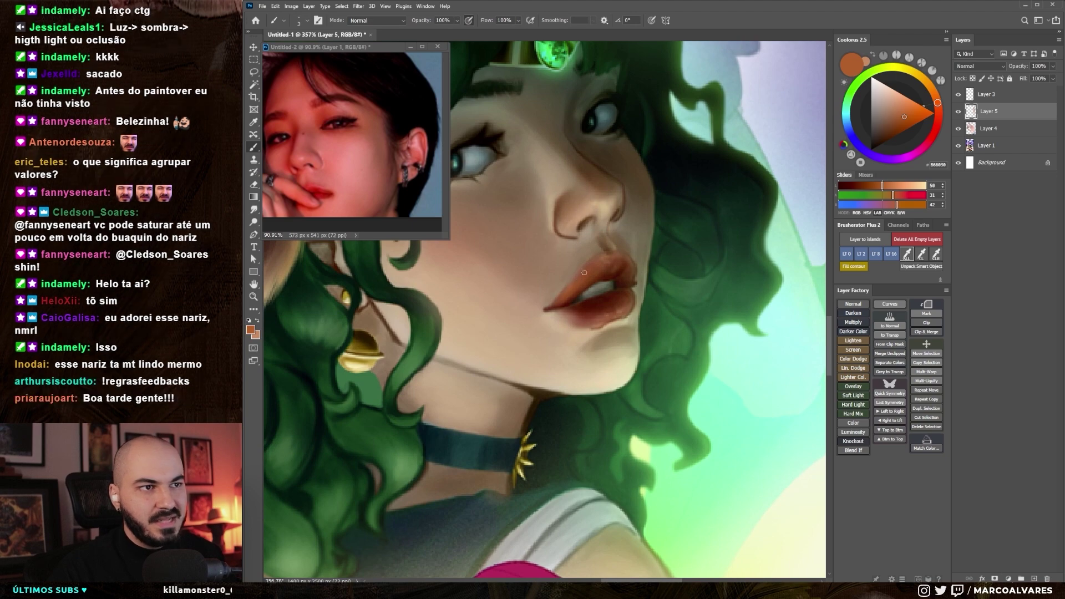
{"action": "left_click", "coordinate": [603, 310], "text": "alt"}
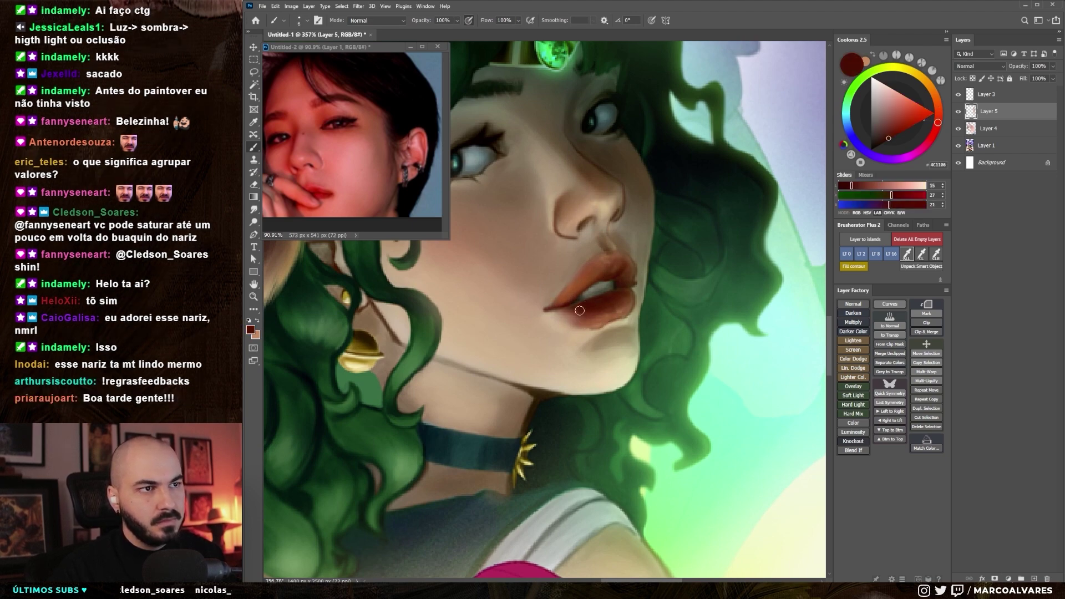
{"action": "left_click_drag", "start_coordinate": [580, 310], "coordinate": [602, 289]}
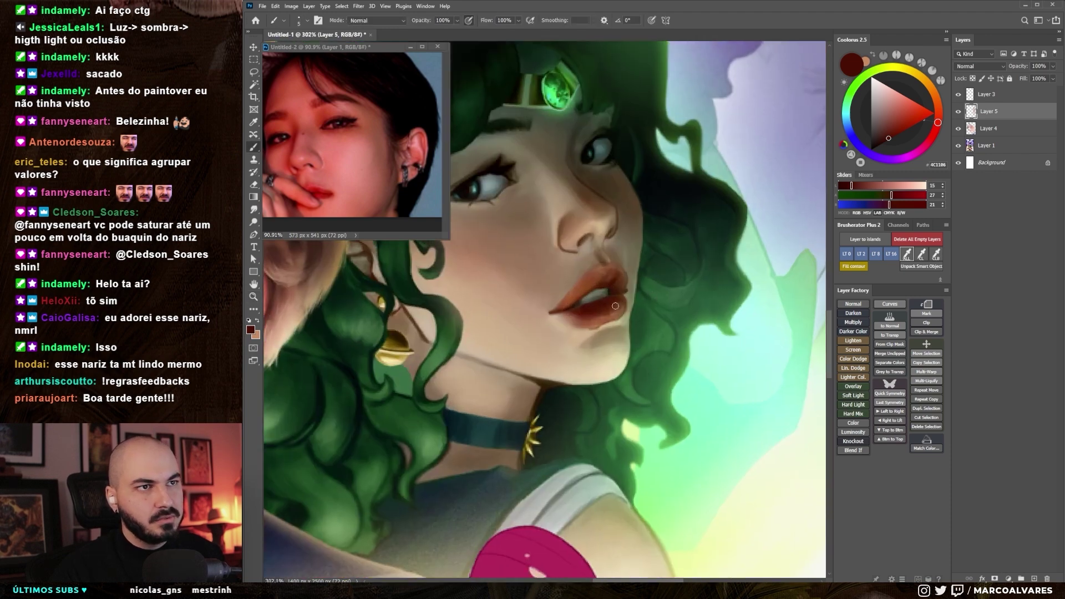
{"action": "left_click", "coordinate": [572, 298], "text": "alt"}
{"action": "left_click", "coordinate": [593, 279], "text": "alt"}
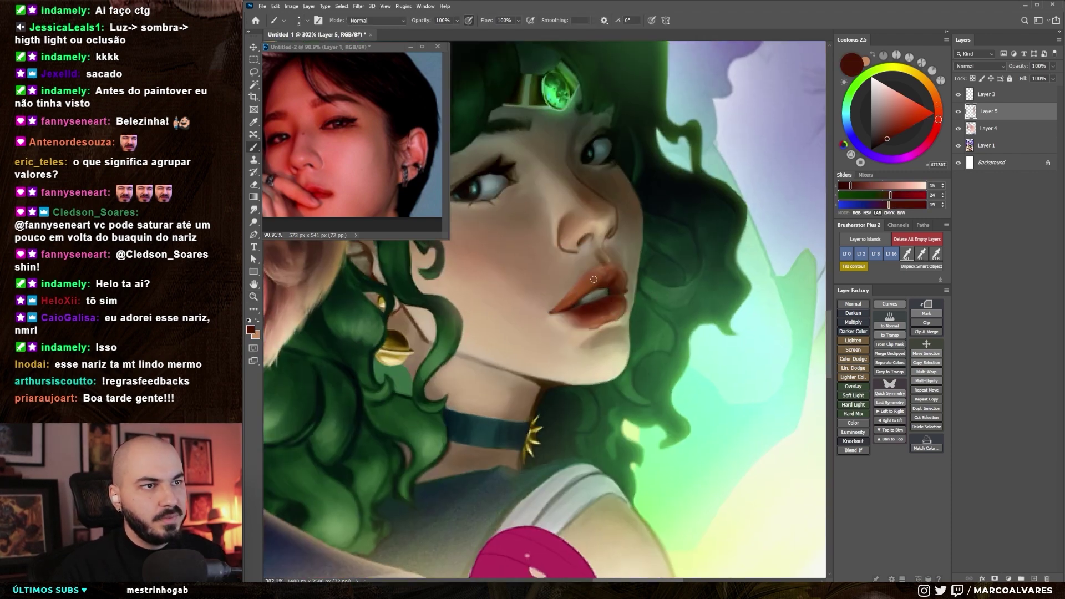
{"action": "key", "text": "z"}
{"action": "left_click_drag", "start_coordinate": [581, 279], "coordinate": [594, 322]}
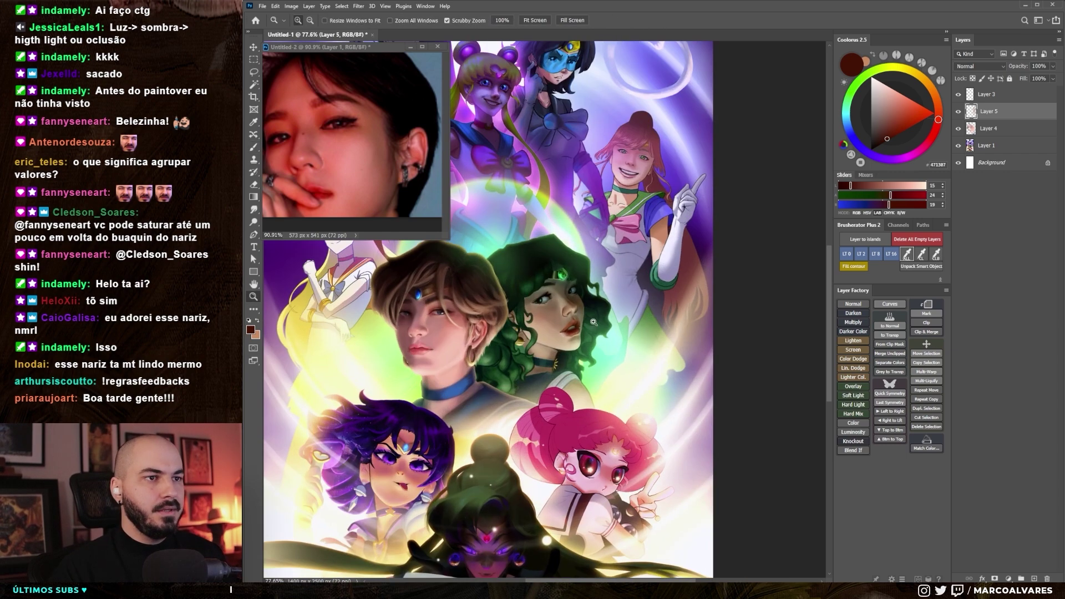
- Toggle Layer 5 to compare the lips, then add empty Layer 6 and fit the view
{"action": "key", "text": "b"}
{"action": "left_click", "coordinate": [958, 111]}
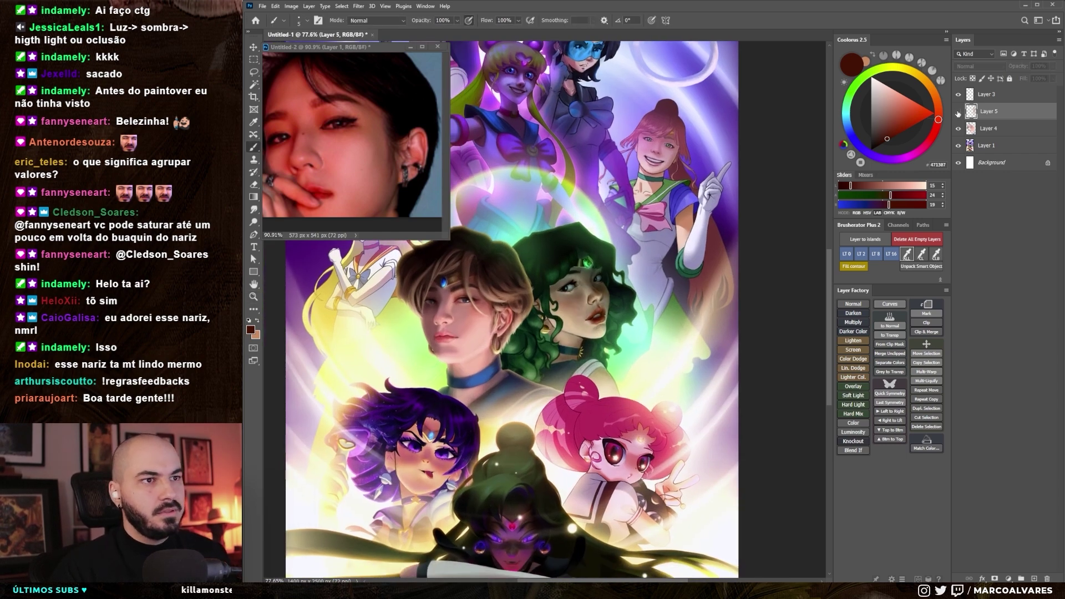
{"action": "left_click", "coordinate": [959, 112]}
{"action": "left_click", "coordinate": [960, 114]}
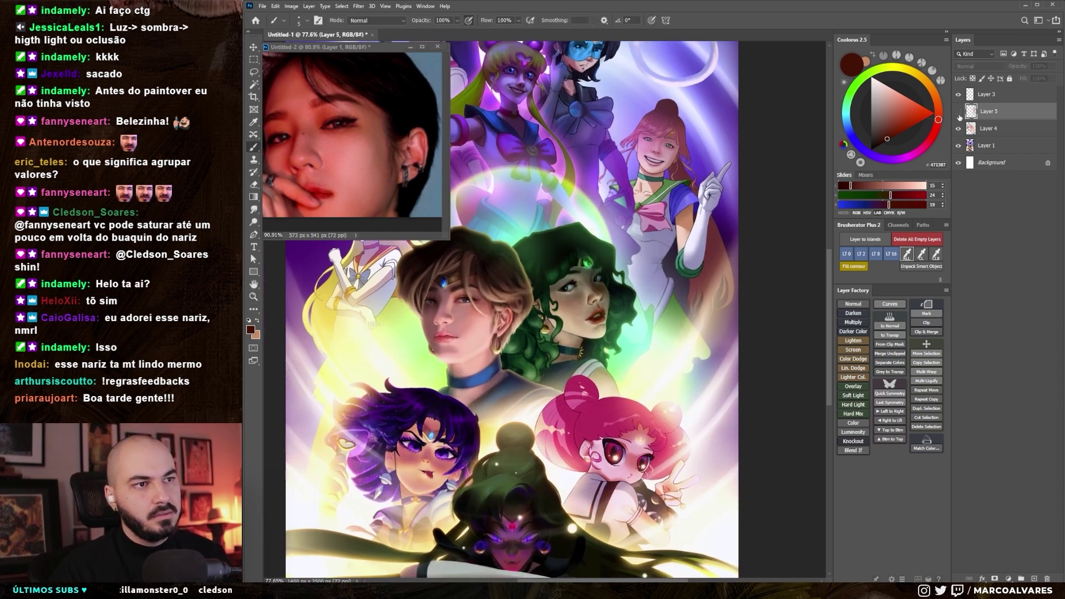
{"action": "key", "text": "ctrl+shift+alt+n"}
{"action": "key", "text": "ctrl+0"}
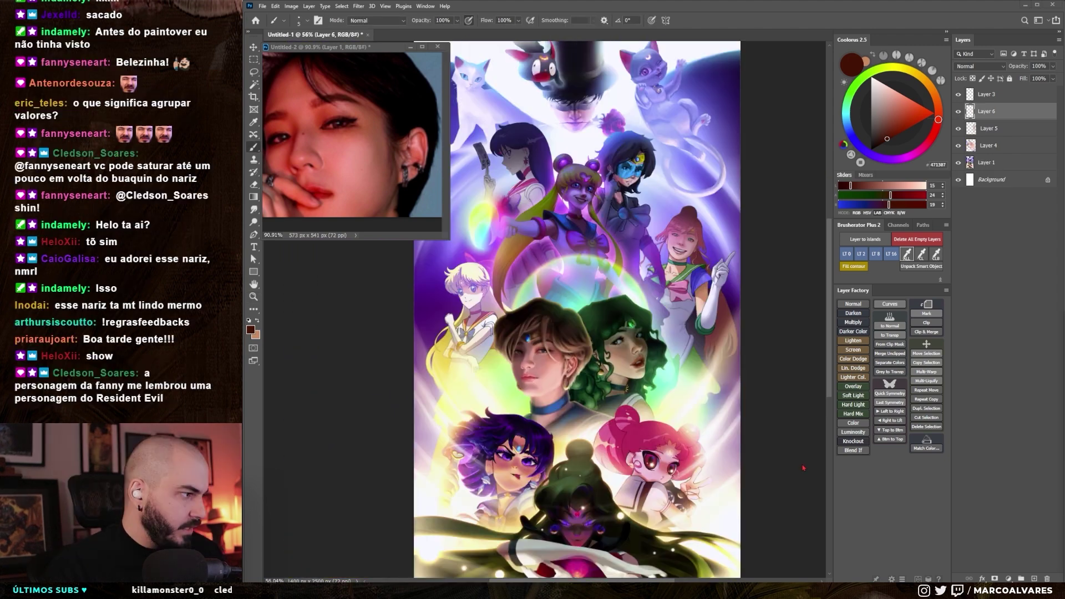
- Add a new empty Layer 7 and sample mid and light skin tones from the purple-haired girl's face
{"action": "scroll", "coordinate": [488, 493], "scroll_direction": "up", "scroll_amount": 5}
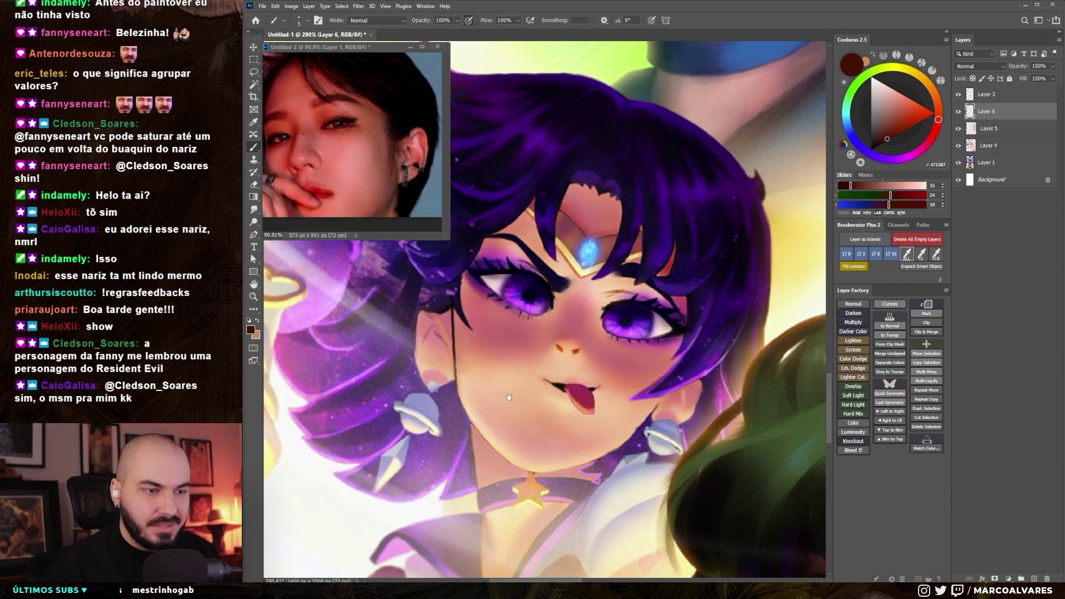
{"action": "key", "text": "ctrl+shift+alt+n"}
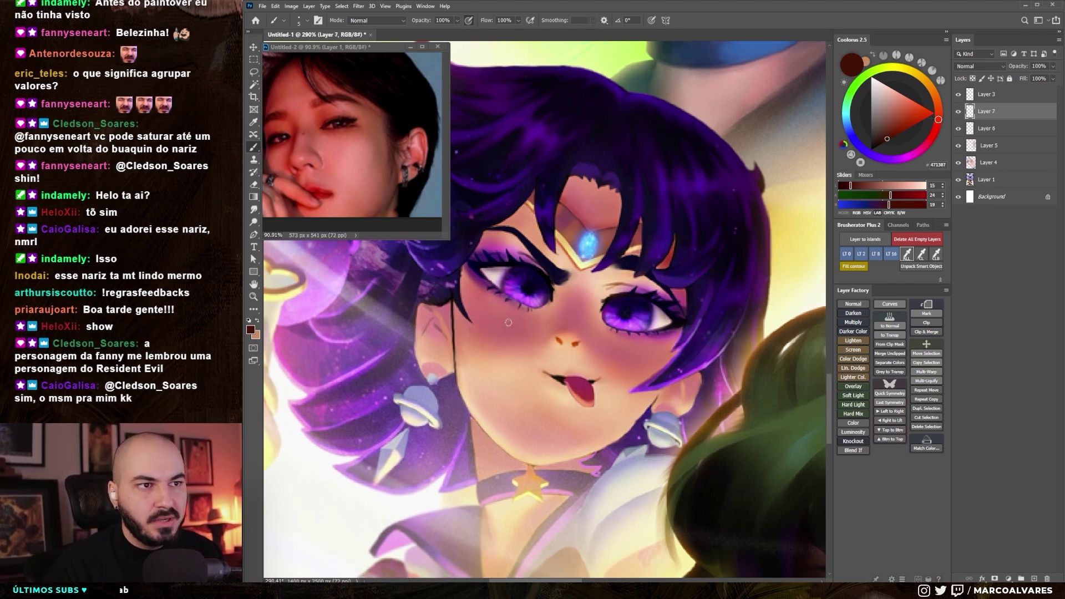
{"action": "left_click", "coordinate": [523, 384], "text": "alt"}
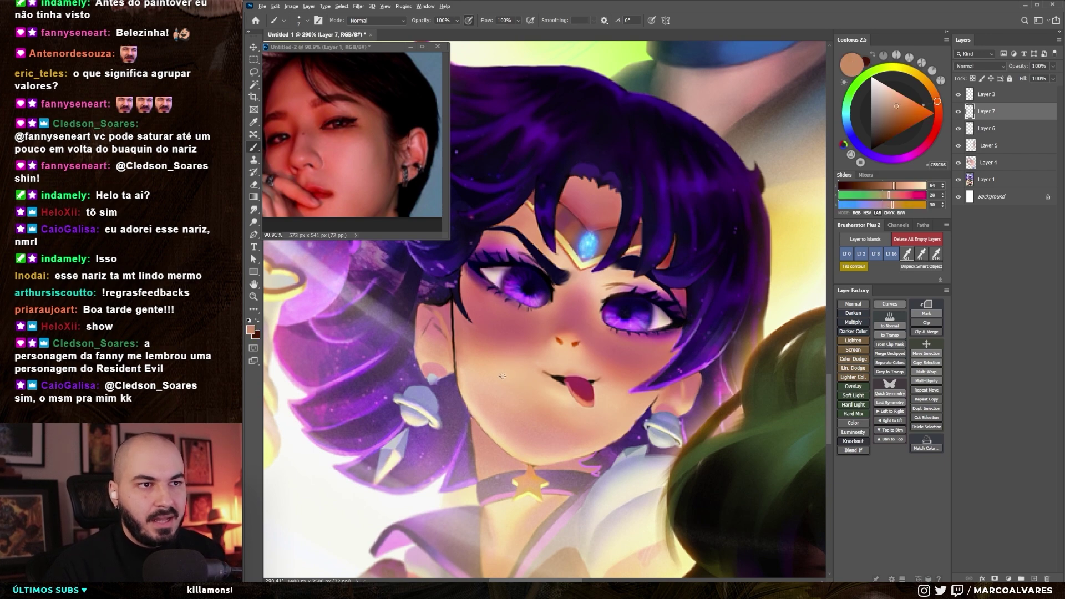
{"action": "left_click", "coordinate": [502, 376], "text": "alt"}
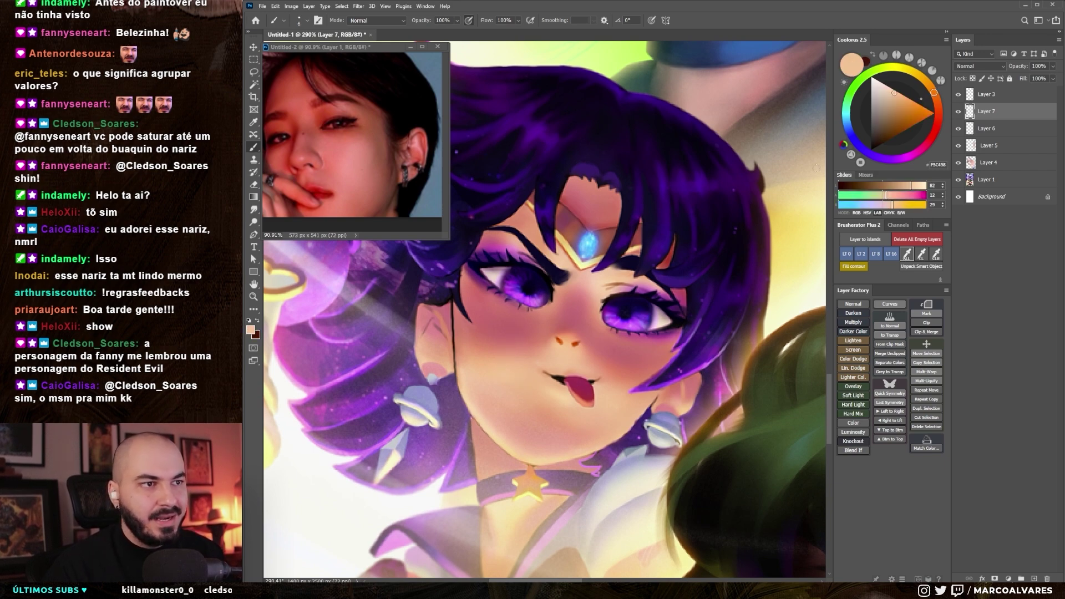
- Try magenta-pink strokes across her cheek and undo them all, leaving the cheek clean
{"action": "left_click", "coordinate": [764, 210], "text": "alt"}
{"action": "key", "text": "ctrl+z"}
{"action": "left_click_drag", "start_coordinate": [468, 344], "coordinate": [535, 348]}
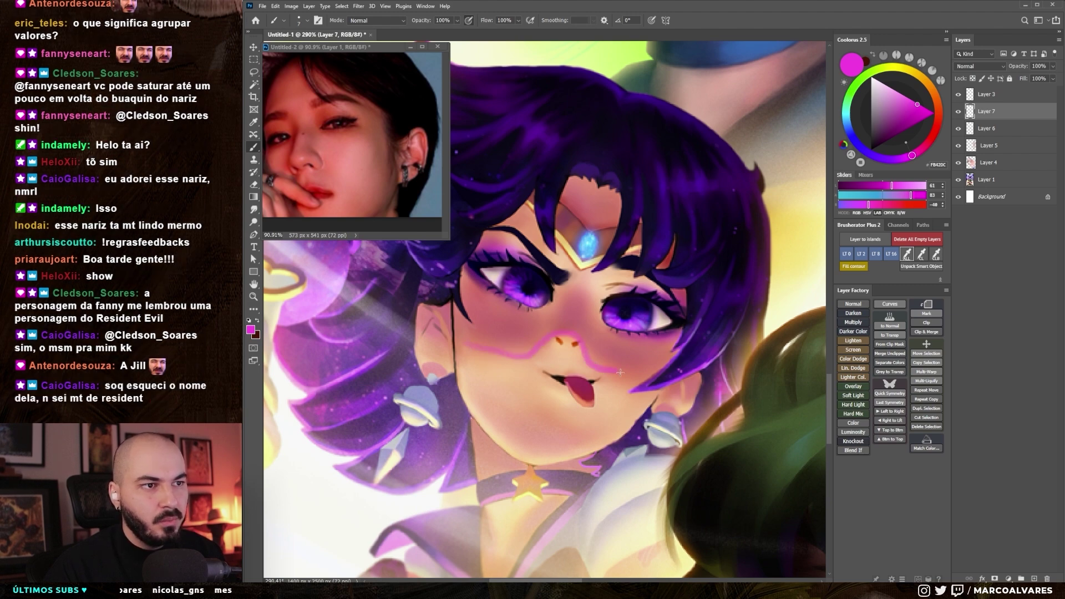
{"action": "key", "text": "ctrl+z"}
{"action": "mouse_move", "coordinate": [459, 350]}
{"action": "left_mouse_down"}
{"action": "mouse_move", "coordinate": [521, 360]}
{"action": "mouse_move", "coordinate": [559, 333]}
{"action": "left_mouse_up"}
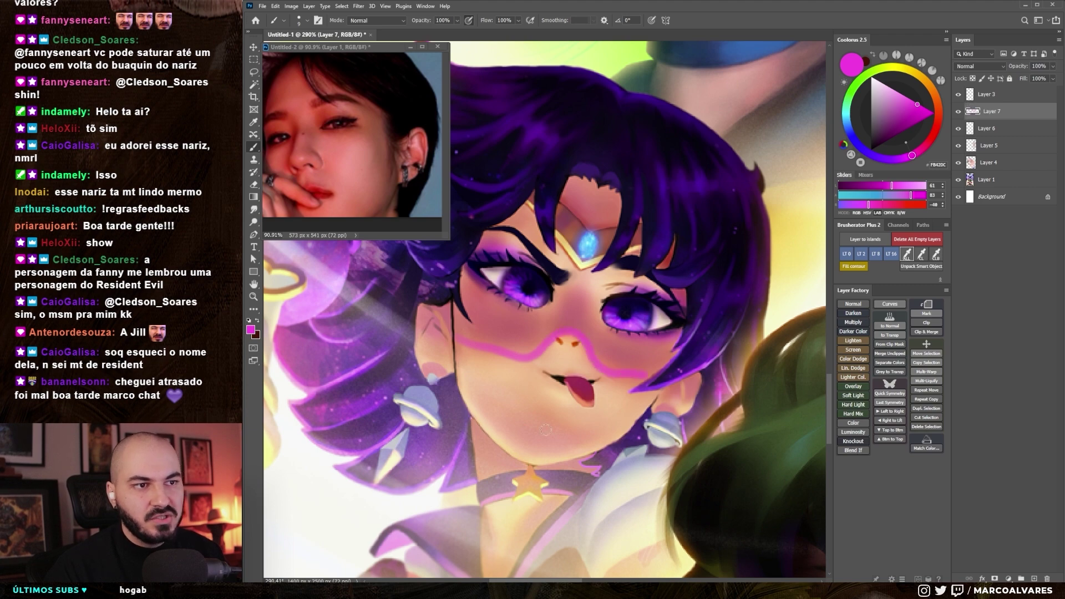
{"action": "key", "text": "ctrl+z"}
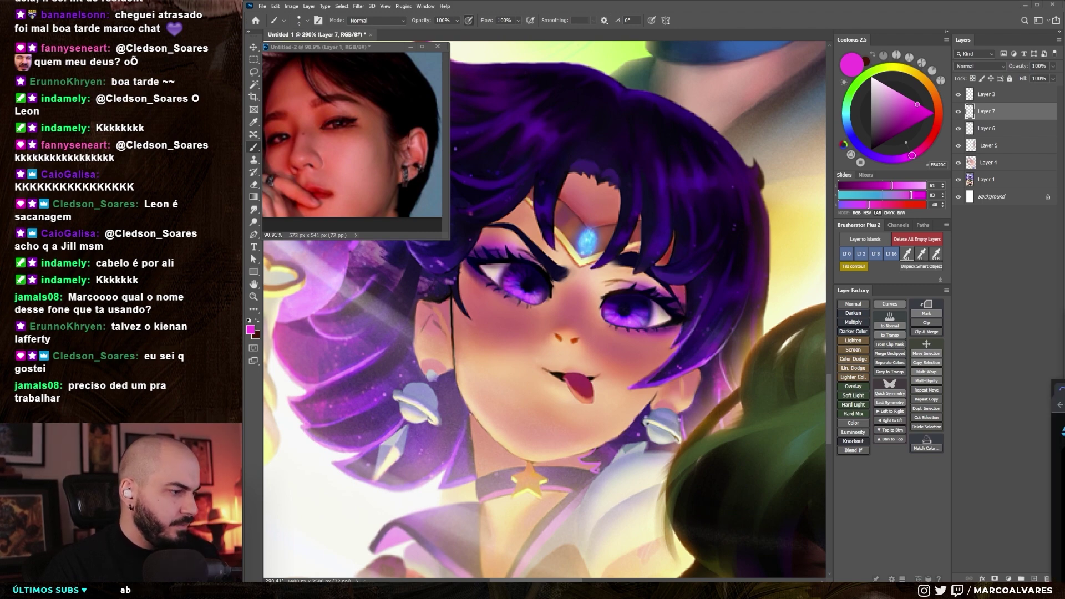
{"action": "left_click", "coordinate": [1034, 421]}
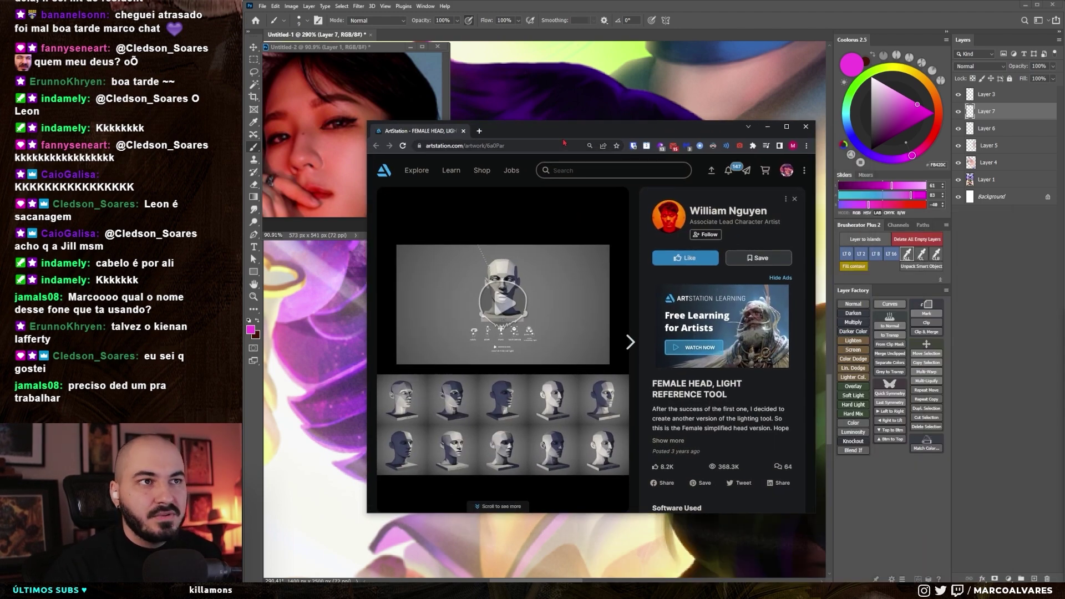
- Start the 3D head viewer full-screen, tilt the head to view it from below, and sweep the light direction
{"action": "left_click", "coordinate": [503, 291]}
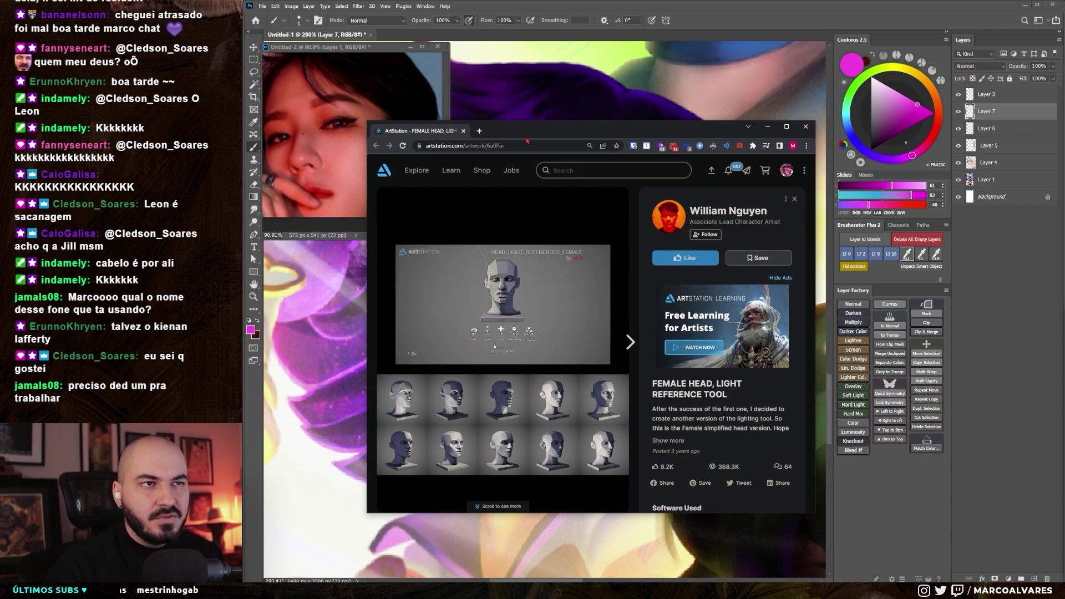
{"action": "key", "text": "super+Up"}
{"action": "mouse_move", "coordinate": [352, 452]}
{"action": "left_mouse_down"}
{"action": "mouse_move", "coordinate": [389, 240]}
{"action": "mouse_move", "coordinate": [429, 256]}
{"action": "left_mouse_up"}
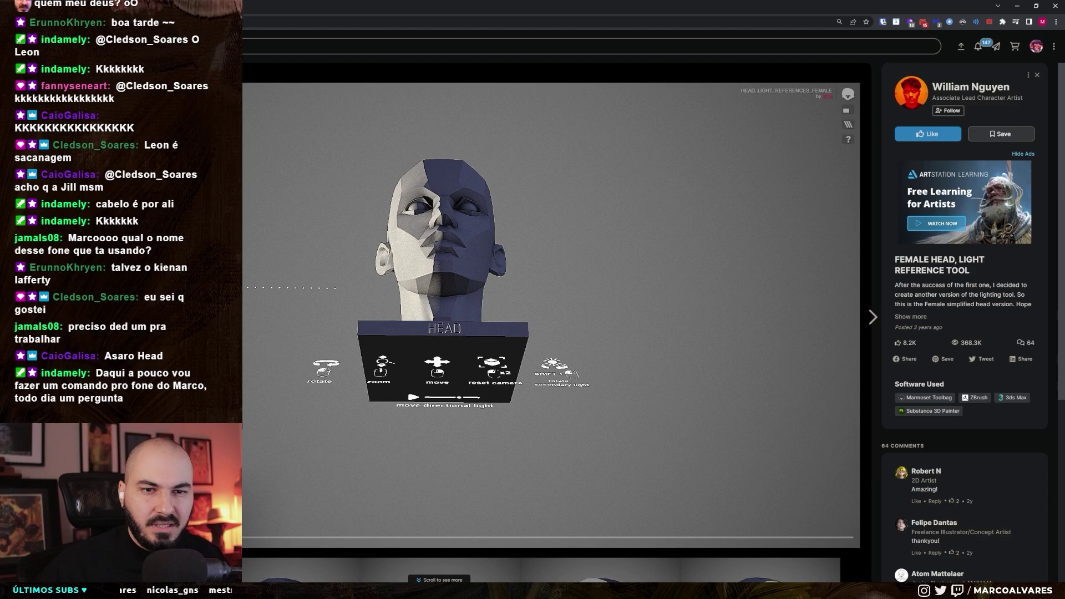
{"action": "mouse_move", "coordinate": [642, 442]}
{"action": "left_mouse_down"}
{"action": "mouse_move", "coordinate": [554, 453]}
{"action": "mouse_move", "coordinate": [529, 523]}
{"action": "mouse_move", "coordinate": [793, 508]}
{"action": "mouse_move", "coordinate": [675, 530]}
{"action": "left_mouse_up"}
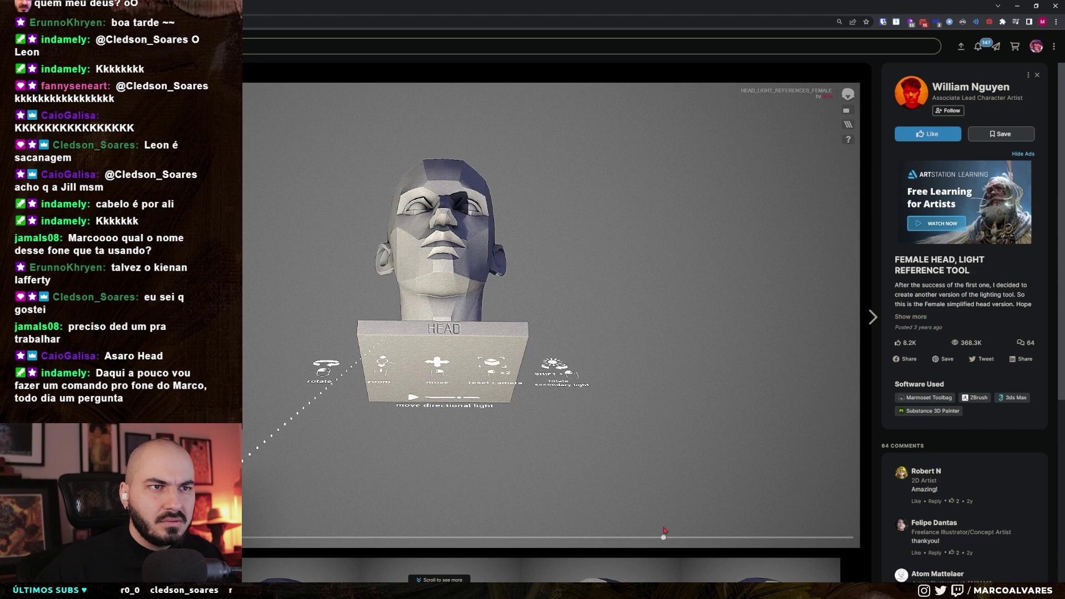
{"action": "left_click_drag", "start_coordinate": [676, 530], "coordinate": [527, 466]}
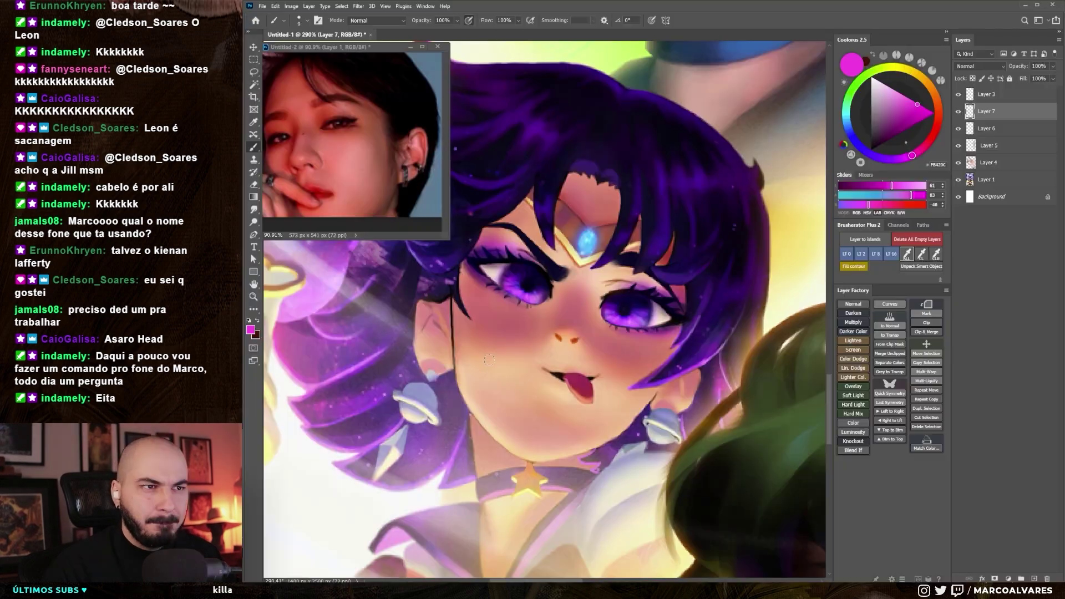
- Paste the lit 3D head reference into a new document and shrink it beside the painting
{"action": "key", "text": "ctrl+n"}
{"action": "key", "text": "Return"}
{"action": "key", "text": "ctrl+v"}
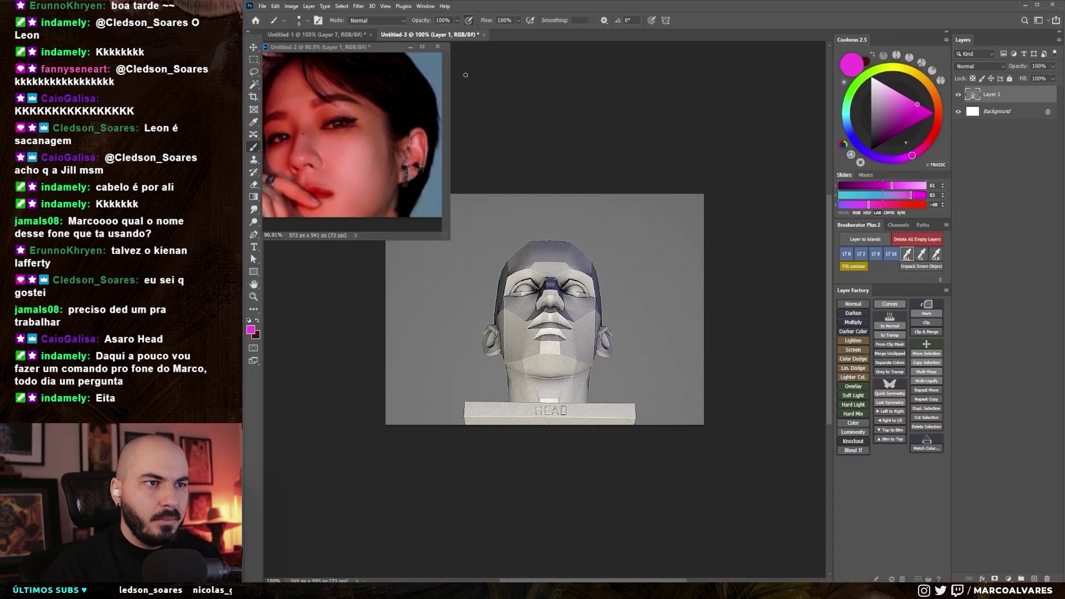
{"action": "left_click_drag", "start_coordinate": [460, 36], "coordinate": [545, 493]}
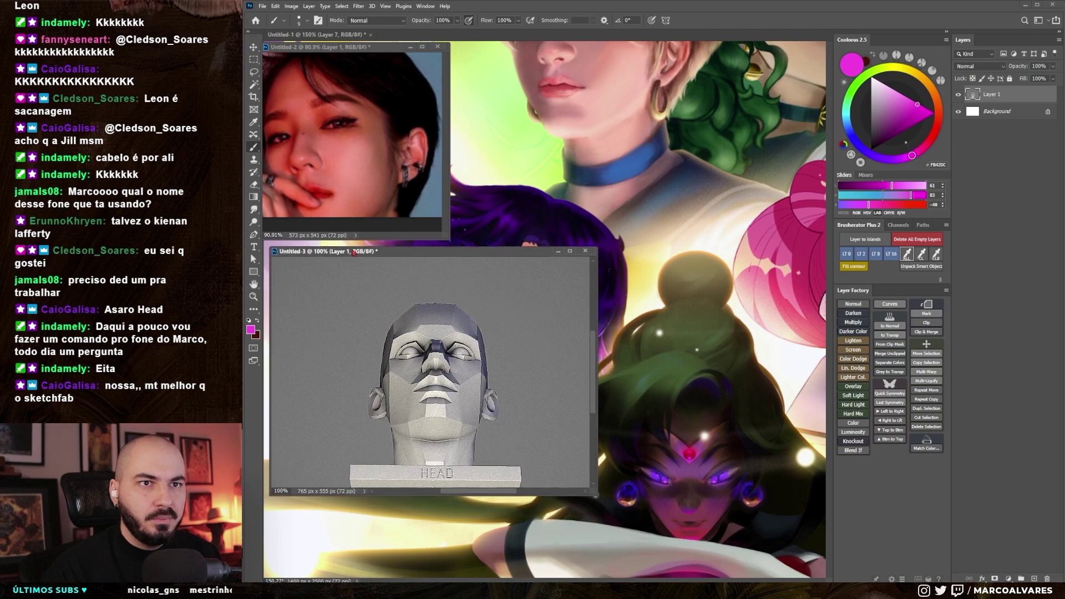
{"action": "left_click_drag", "start_coordinate": [586, 480], "coordinate": [497, 459]}
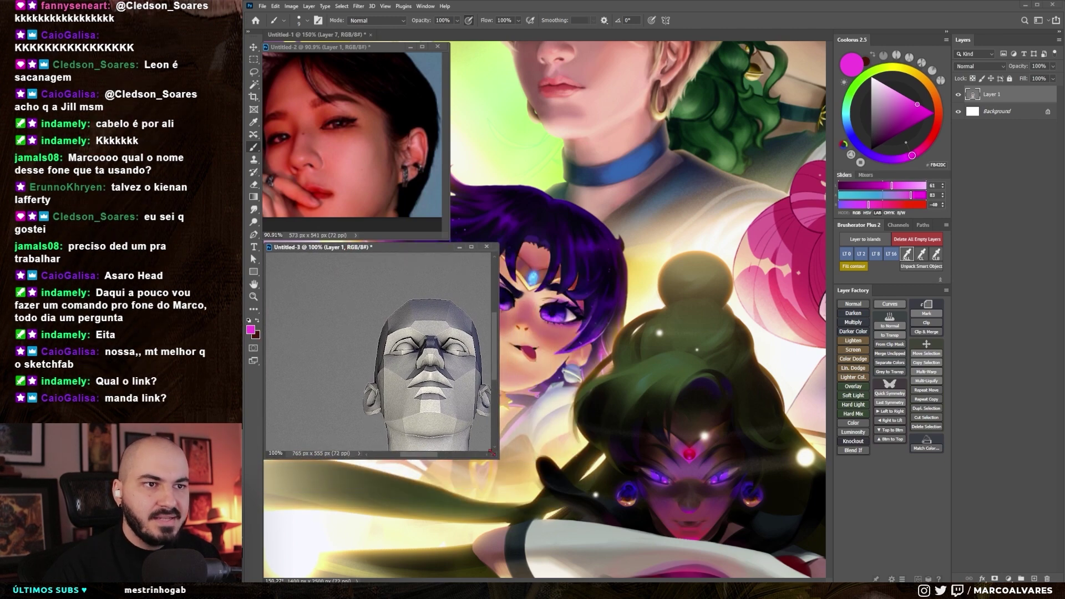
{"action": "left_click", "coordinate": [707, 431]}
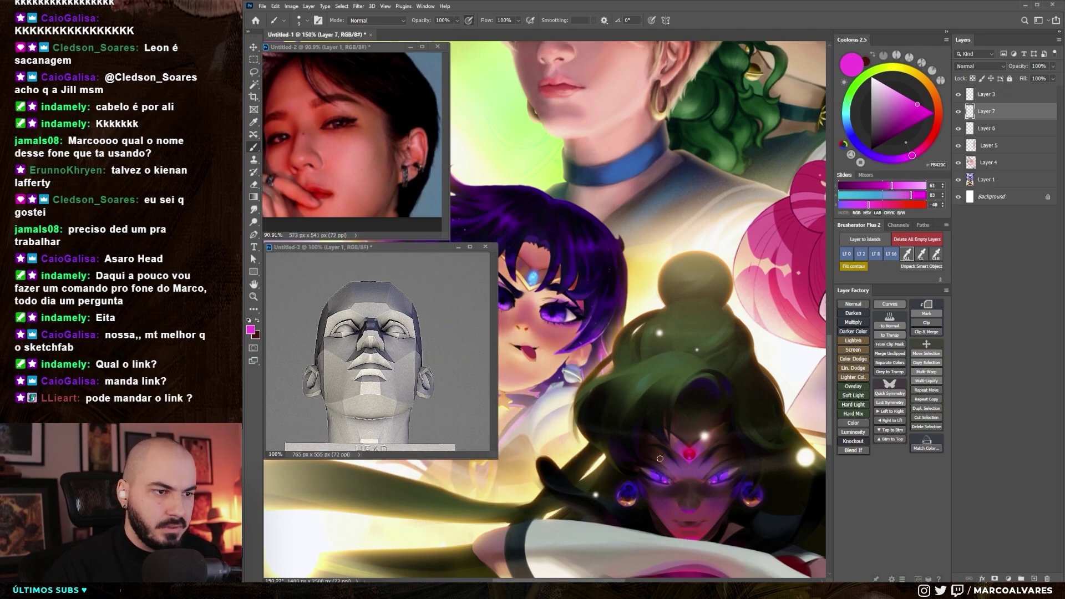
- Sample blush and light skin tones and paint highlights on the purple-haired girl's nose
{"action": "scroll", "coordinate": [566, 304], "scroll_direction": "up", "scroll_amount": 2, "text": "alt"}
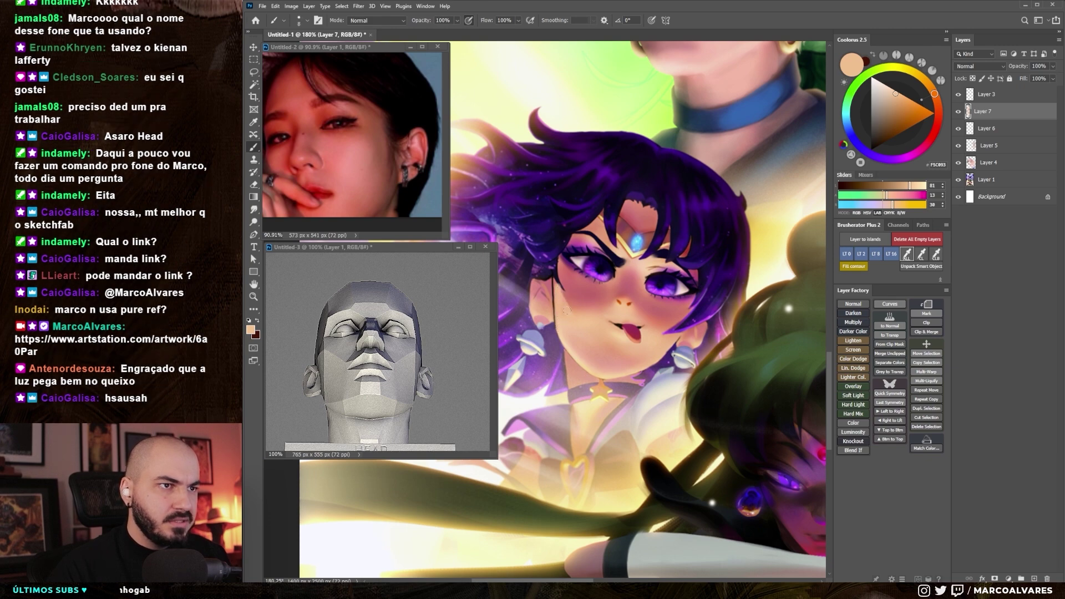
{"action": "scroll", "coordinate": [579, 324], "scroll_direction": "down", "scroll_amount": 1}
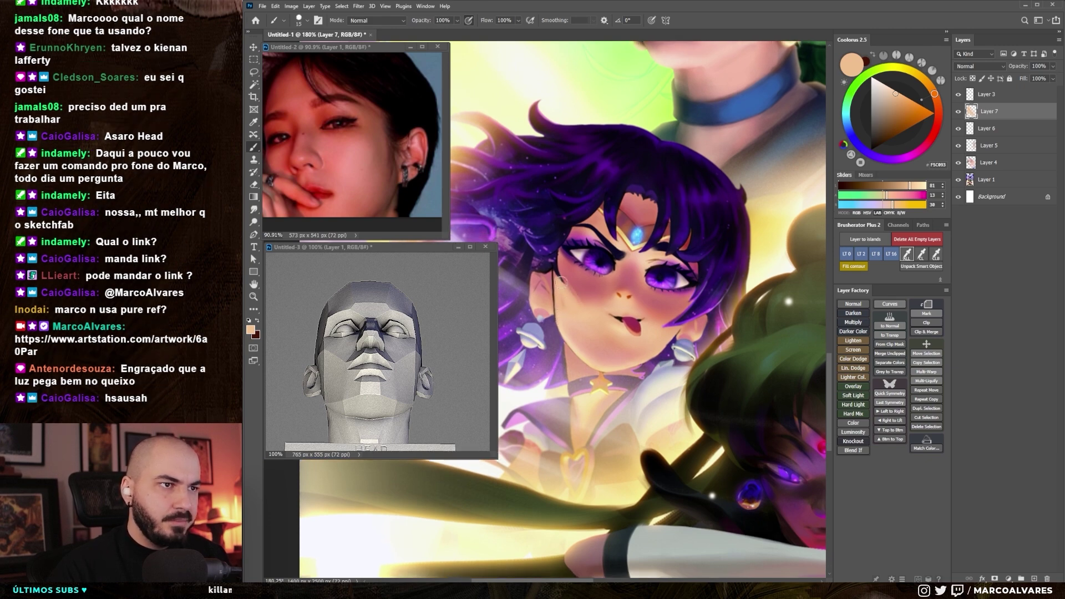
{"action": "left_click", "coordinate": [588, 305], "text": "alt"}
{"action": "key", "text": "bracketright"}
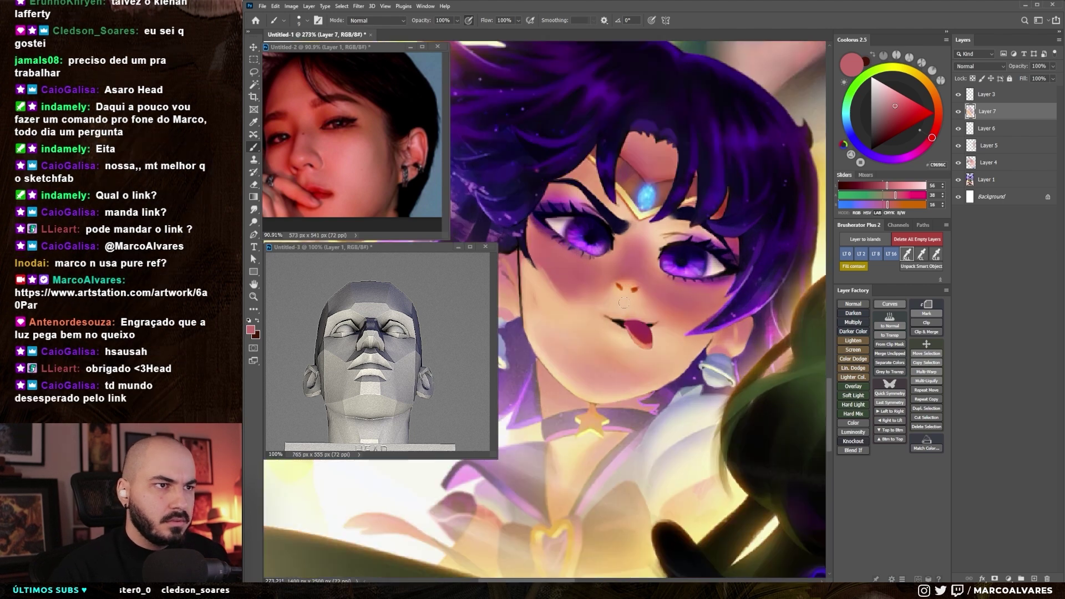
{"action": "scroll", "coordinate": [589, 299], "scroll_direction": "up", "scroll_amount": 3}
{"action": "left_click", "coordinate": [627, 277], "text": "alt"}
{"action": "left_click_drag", "start_coordinate": [619, 279], "coordinate": [636, 283]}
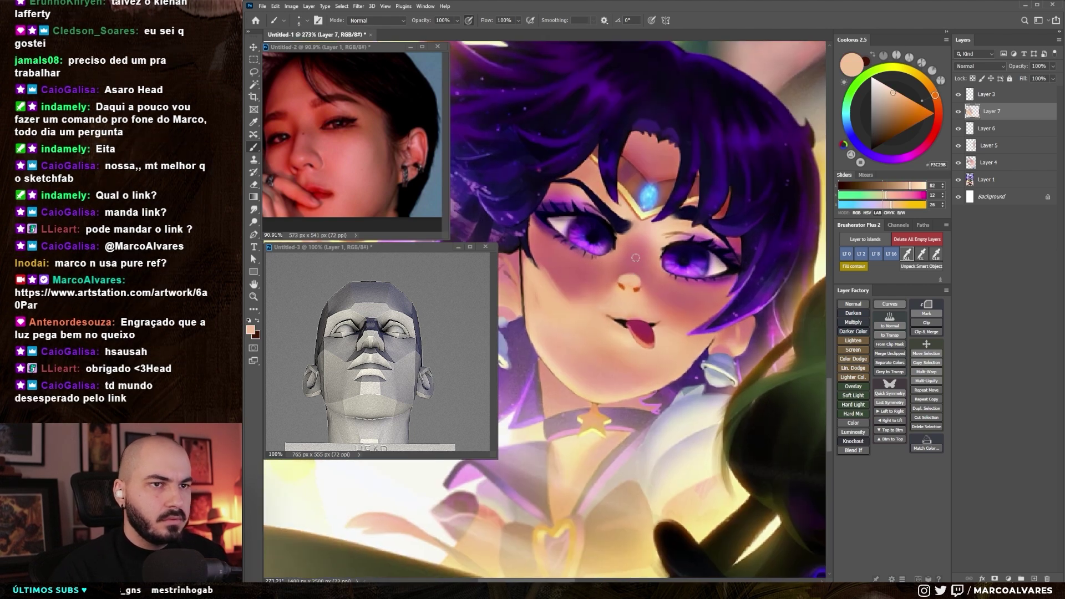
{"action": "scroll", "coordinate": [633, 275], "scroll_direction": "up", "scroll_amount": 1}
{"action": "left_click", "coordinate": [624, 267], "text": "alt"}
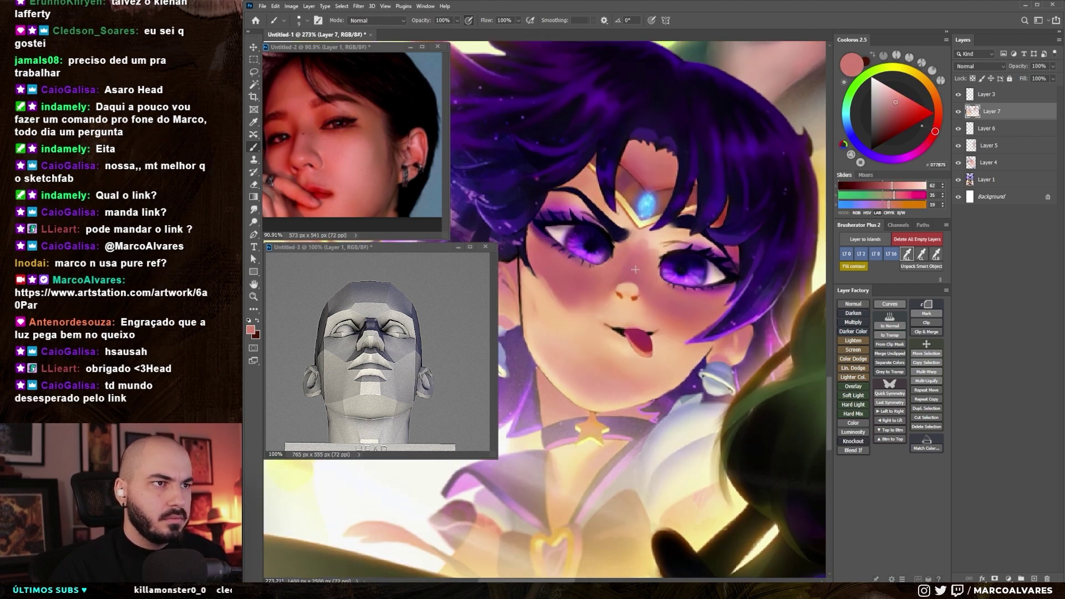
{"action": "scroll", "coordinate": [641, 245], "scroll_direction": "down", "scroll_amount": 3}
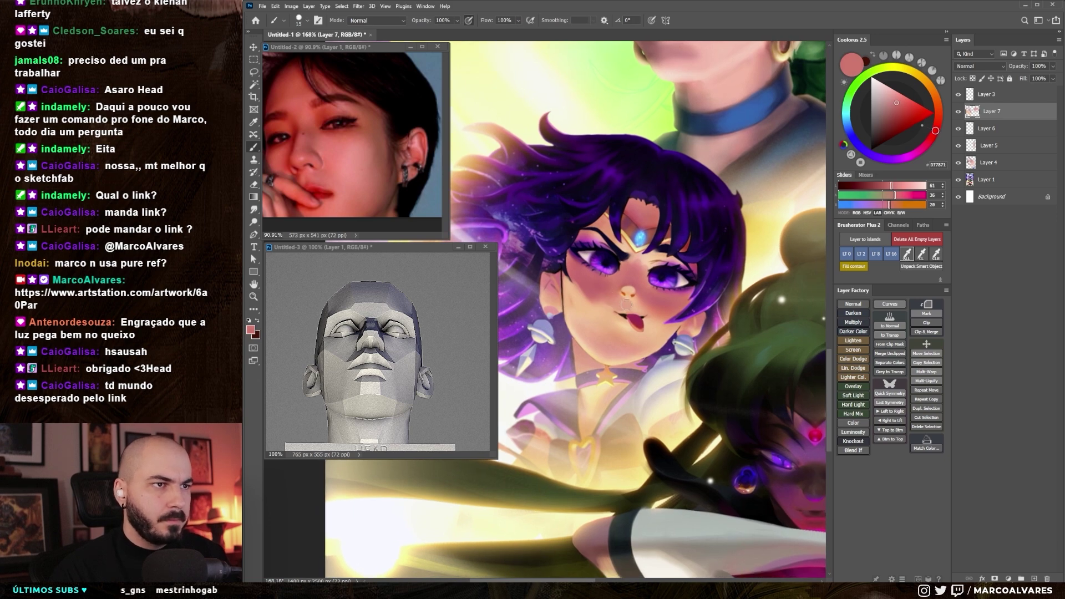
{"action": "left_click", "coordinate": [623, 301], "text": "alt"}
- Blend the cheek pinks by alternating Smudge and Brush with a smaller brush
{"action": "key", "text": "r"}
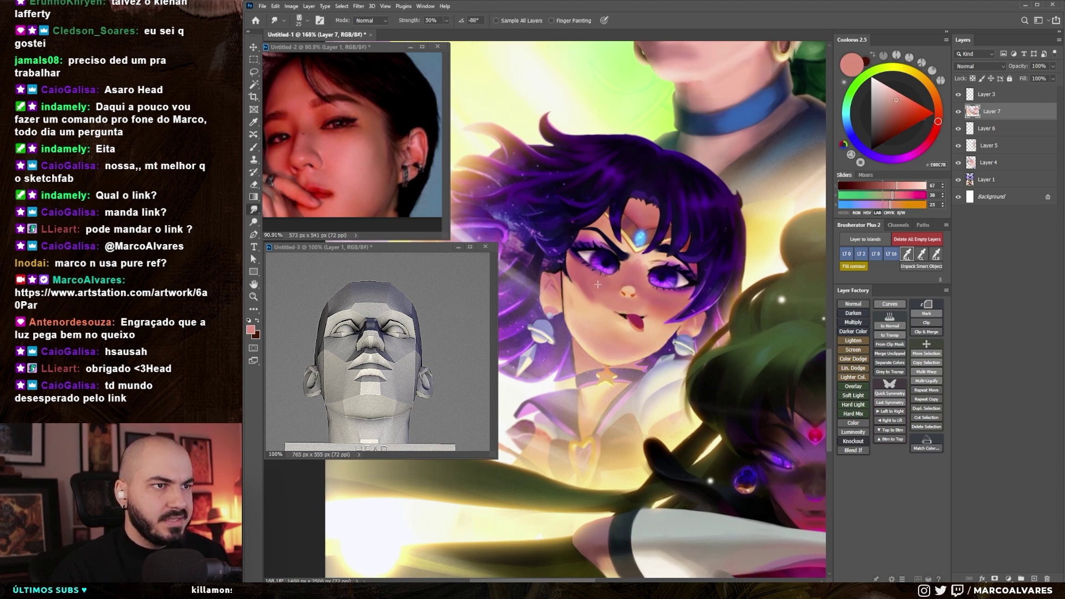
{"action": "key", "text": "b"}
{"action": "left_click", "coordinate": [587, 284], "text": "alt"}
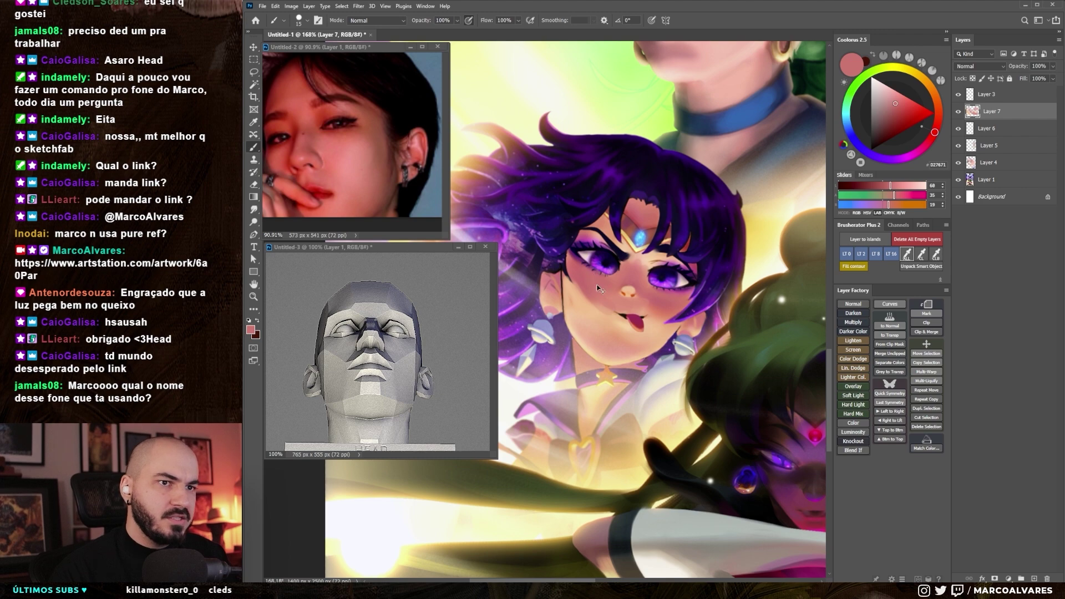
{"action": "key", "text": "h"}
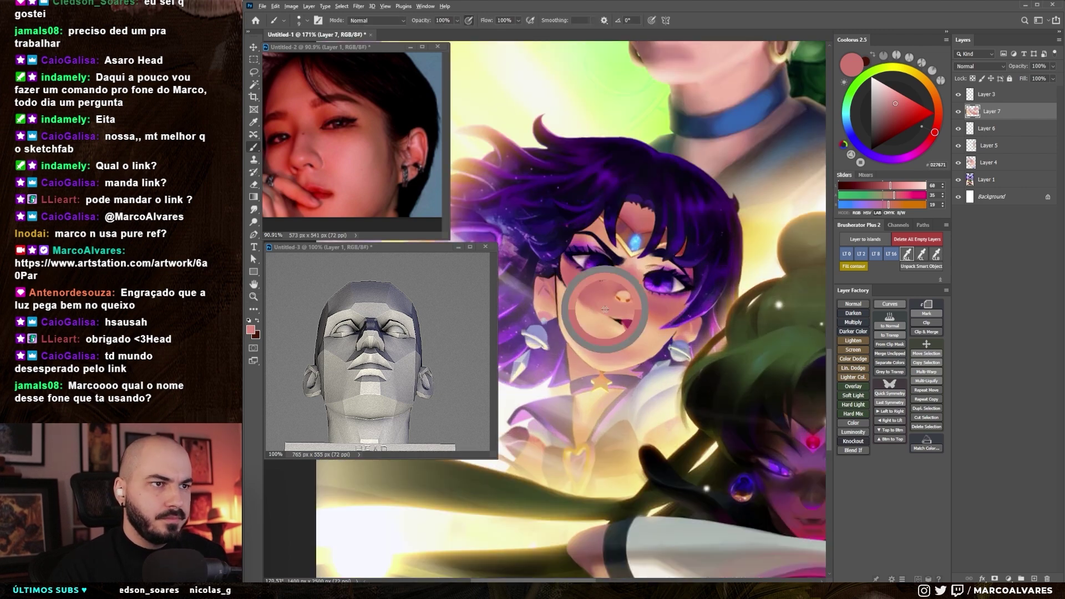
{"action": "left_click", "coordinate": [586, 302], "text": "alt"}
{"action": "key", "text": "r"}
{"action": "key", "text": "b"}
{"action": "left_click", "coordinate": [656, 305], "text": "alt"}
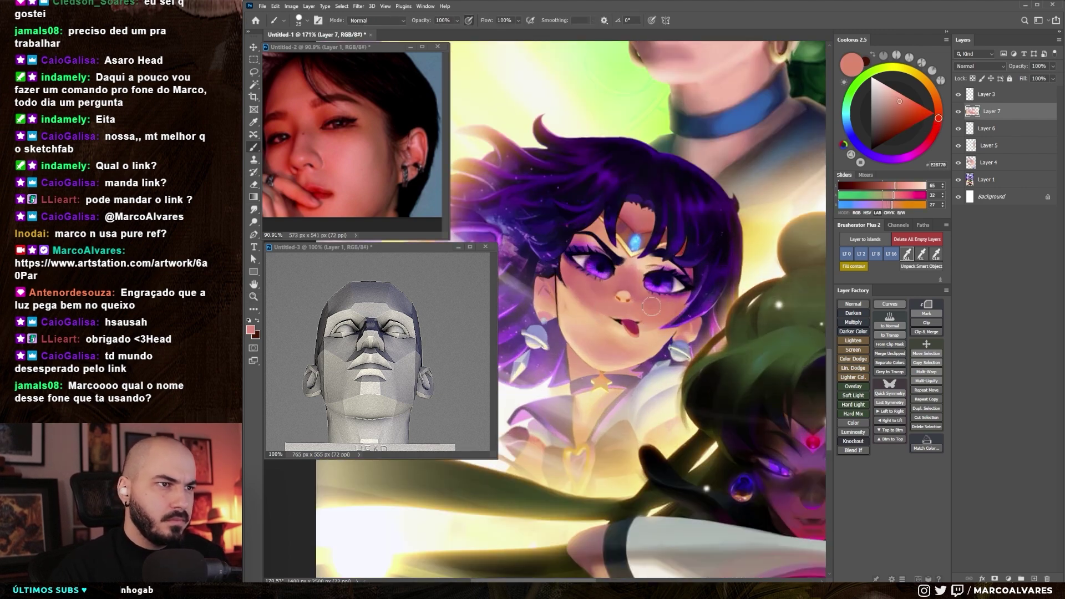
{"action": "key", "text": "bracketleft"}
{"action": "key", "text": "bracketleft"}
{"action": "key", "text": "bracketleft"}
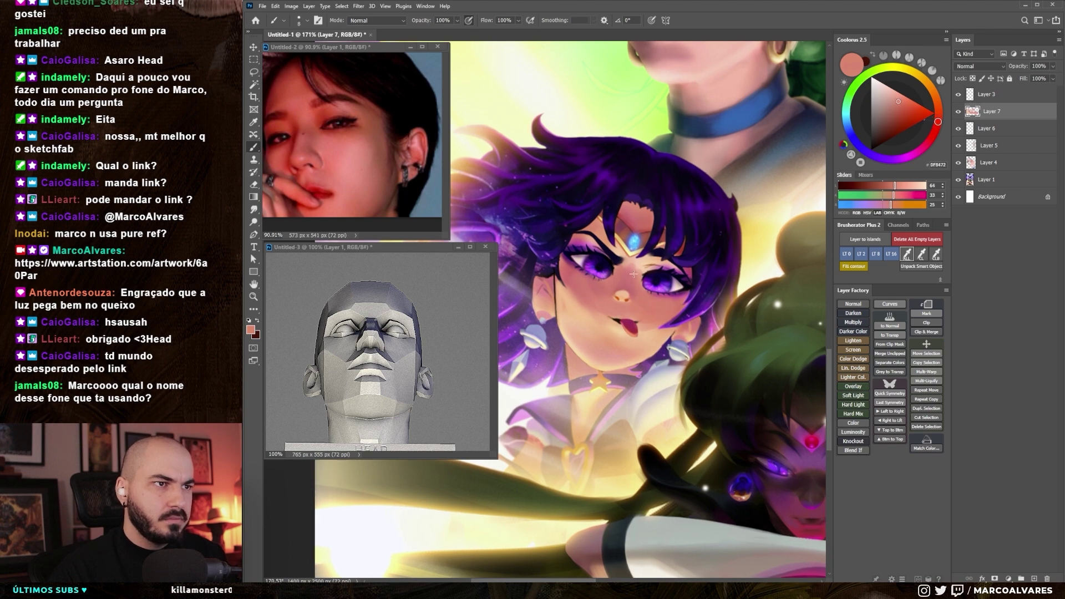
{"action": "left_click", "coordinate": [634, 261], "text": "alt"}
{"action": "left_click", "coordinate": [606, 345], "text": "alt"}
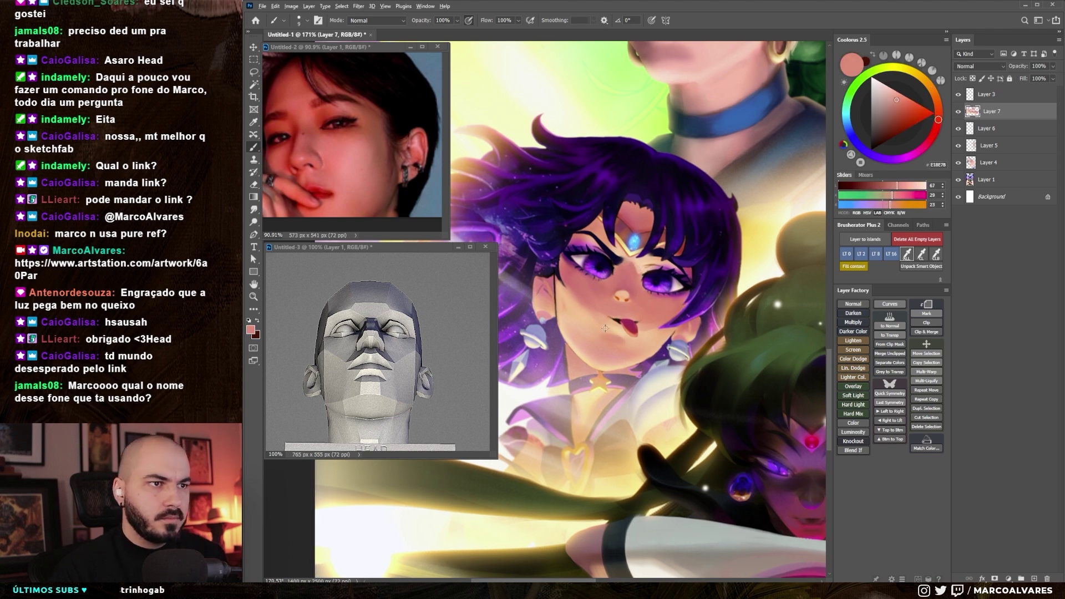
{"action": "left_click", "coordinate": [615, 332], "text": "alt"}
- Zoom out, paint lighter peach and pinker tones, and compare the face with Layer 7 hidden
{"action": "key", "text": "z"}
{"action": "mouse_move", "coordinate": [713, 291]}
{"action": "left_mouse_down"}
{"action": "mouse_move", "coordinate": [662, 333]}
{"action": "mouse_move", "coordinate": [628, 308]}
{"action": "left_mouse_up"}
{"action": "key", "text": "b"}
{"action": "left_click", "coordinate": [629, 309], "text": "alt"}
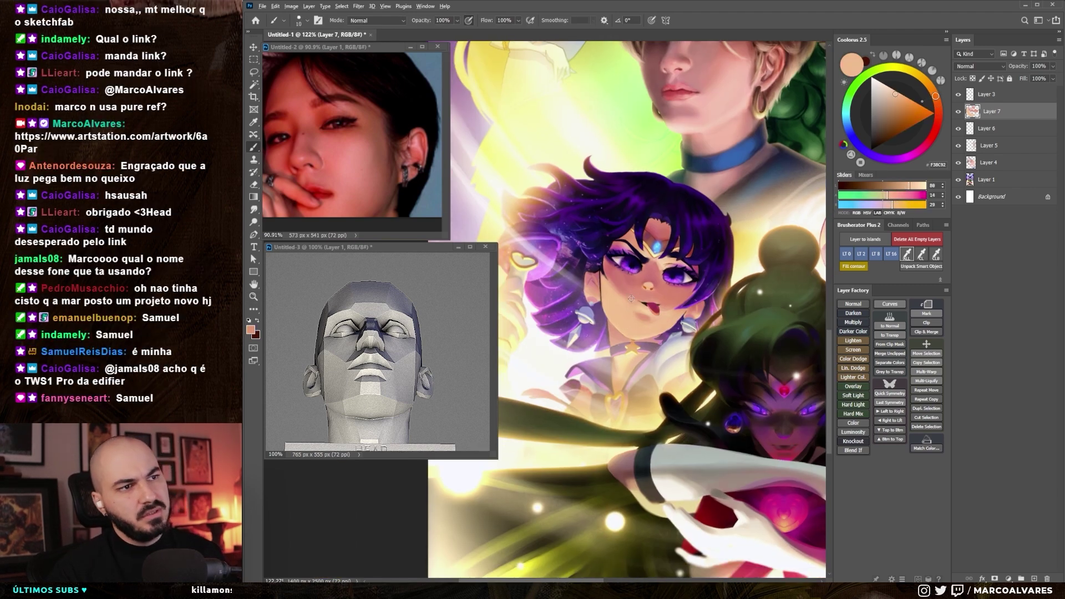
{"action": "left_click", "coordinate": [622, 294], "text": "alt"}
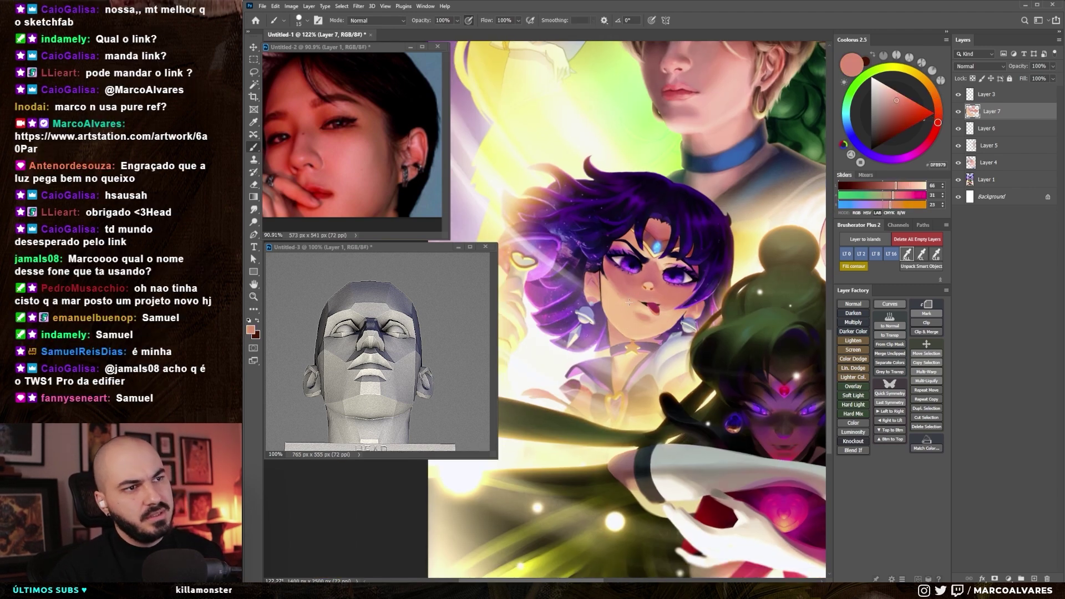
{"action": "left_click", "coordinate": [959, 112]}
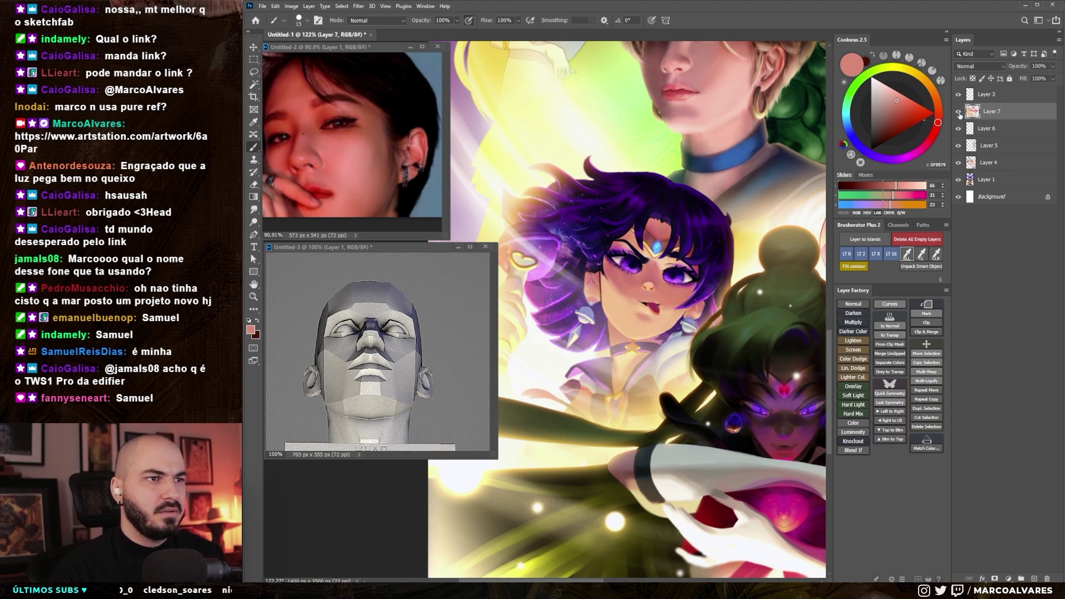
{"action": "left_click", "coordinate": [621, 286], "text": "alt"}
{"action": "key", "text": "bracketright"}
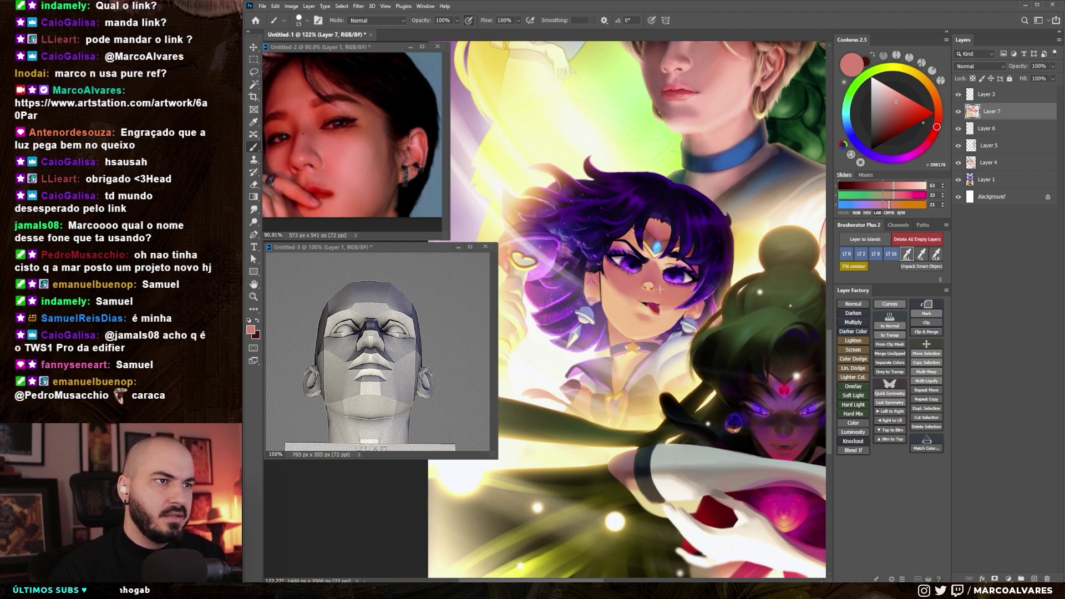
- Repaint the face with sampled peach and pink tones, resizing the brush for detail
{"action": "scroll", "coordinate": [658, 283], "scroll_direction": "up", "scroll_amount": 1}
{"action": "scroll", "coordinate": [643, 258], "scroll_direction": "up", "scroll_amount": 1}
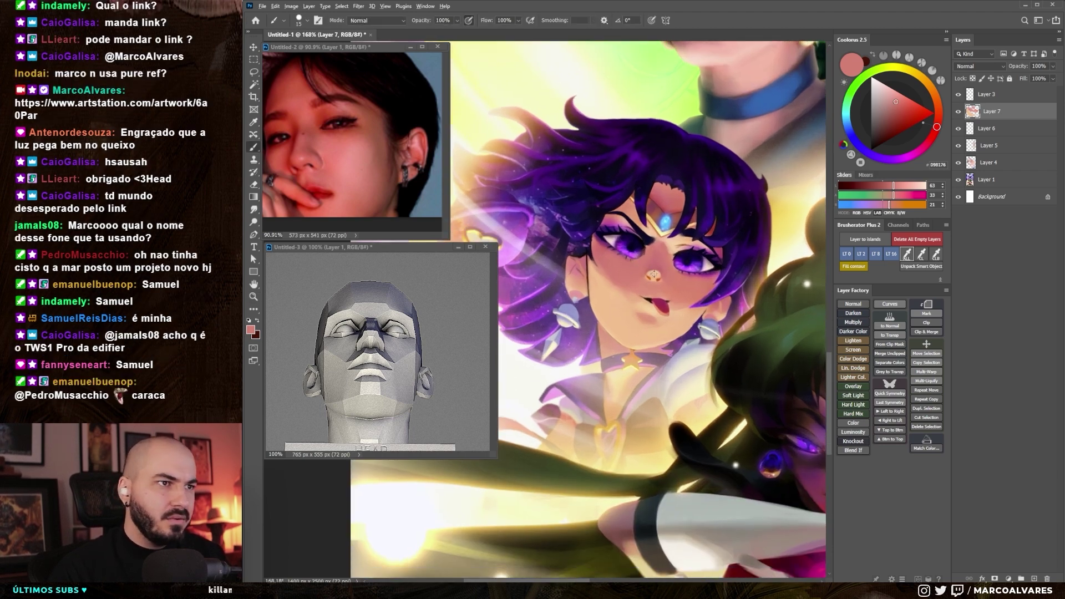
{"action": "left_click", "coordinate": [653, 274], "text": "alt"}
{"action": "key", "text": "bracketleft"}
{"action": "key", "text": "bracketleft"}
{"action": "key", "text": "bracketleft"}
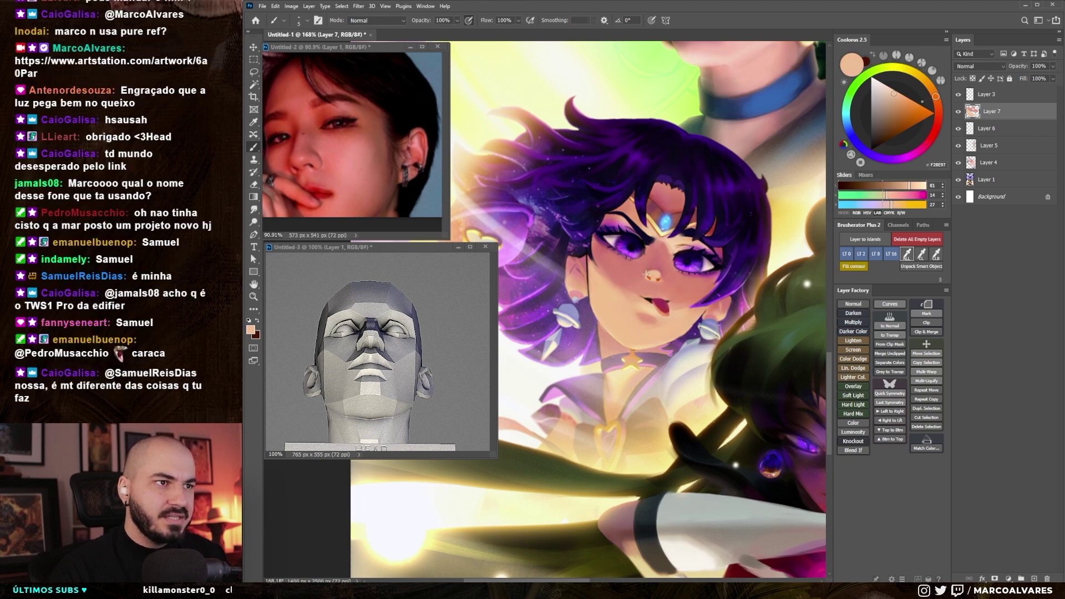
{"action": "scroll", "coordinate": [661, 277], "scroll_direction": "down", "scroll_amount": 5}
{"action": "scroll", "coordinate": [638, 294], "scroll_direction": "up", "scroll_amount": 4}
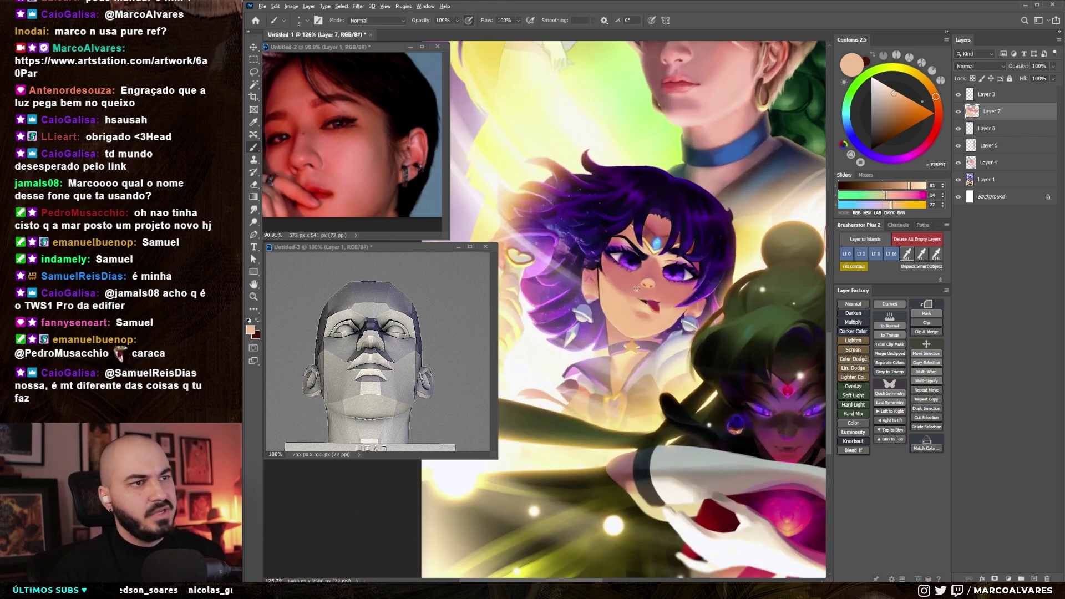
{"action": "left_click", "coordinate": [638, 296], "text": "alt"}
{"action": "key", "text": "bracketright"}
{"action": "left_click", "coordinate": [616, 280], "text": "alt"}
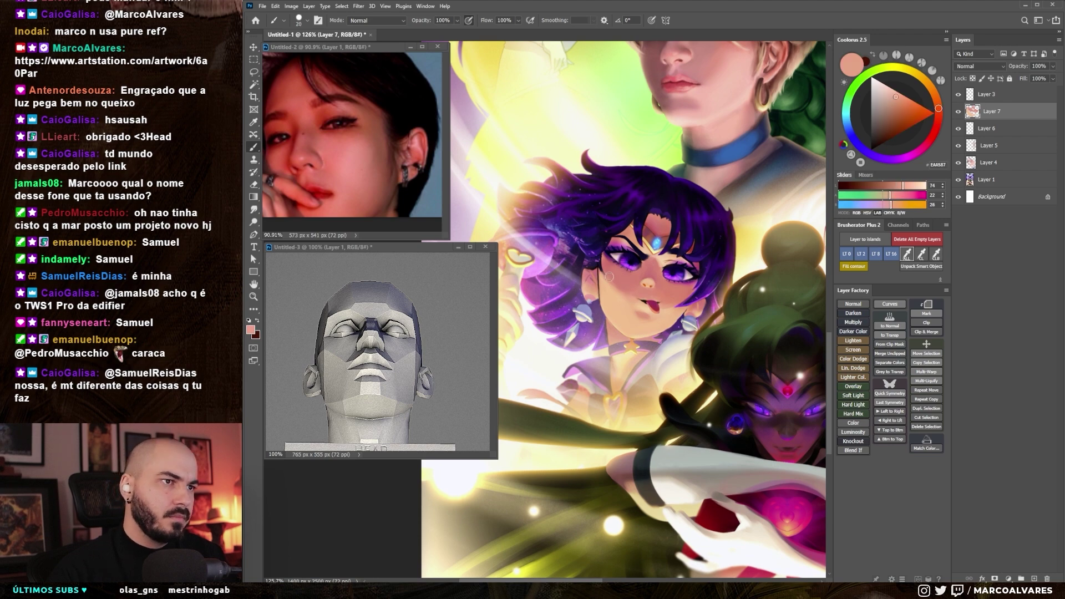
- Shift the view across the face and paint warm peach skin tones
{"action": "scroll", "coordinate": [676, 306], "scroll_direction": "up", "scroll_amount": 3}
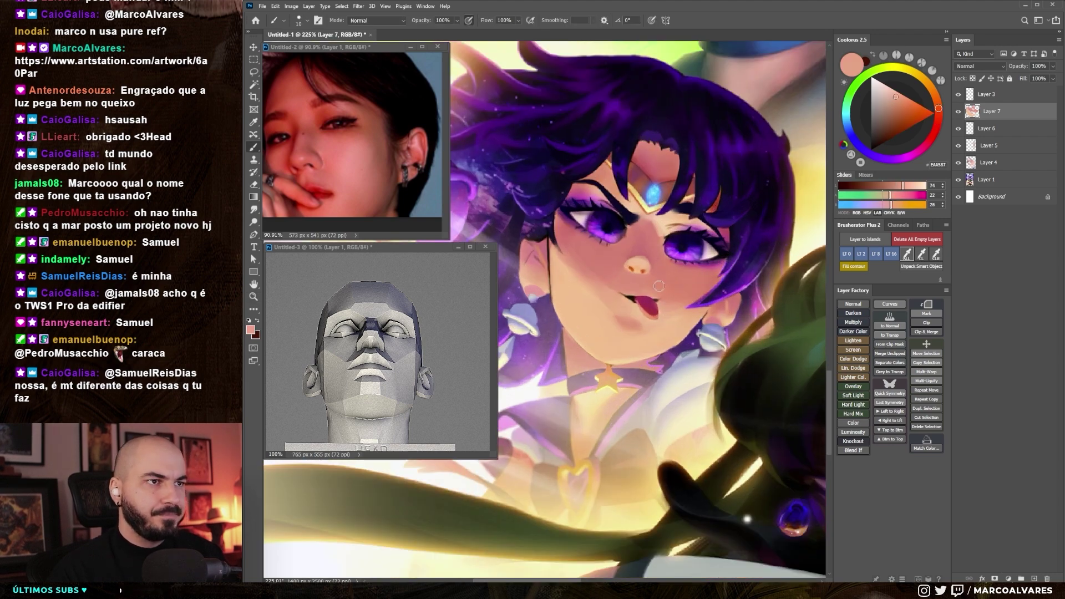
{"action": "scroll", "coordinate": [675, 294], "scroll_direction": "down", "scroll_amount": 4}
{"action": "scroll", "coordinate": [674, 277], "scroll_direction": "up", "scroll_amount": 4}
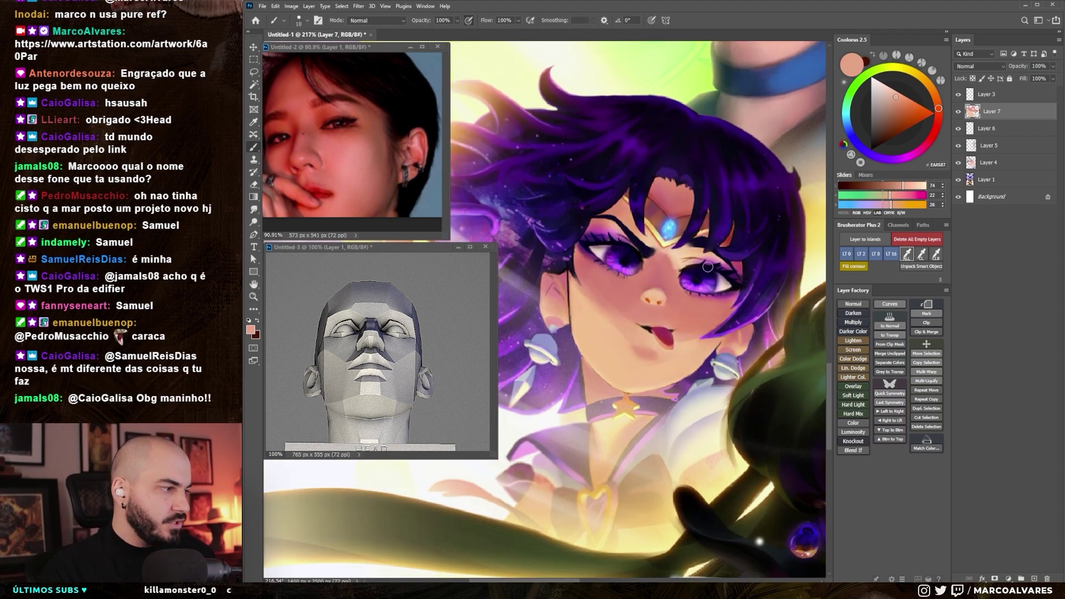
{"action": "scroll", "coordinate": [614, 204], "scroll_direction": "up", "scroll_amount": 1}
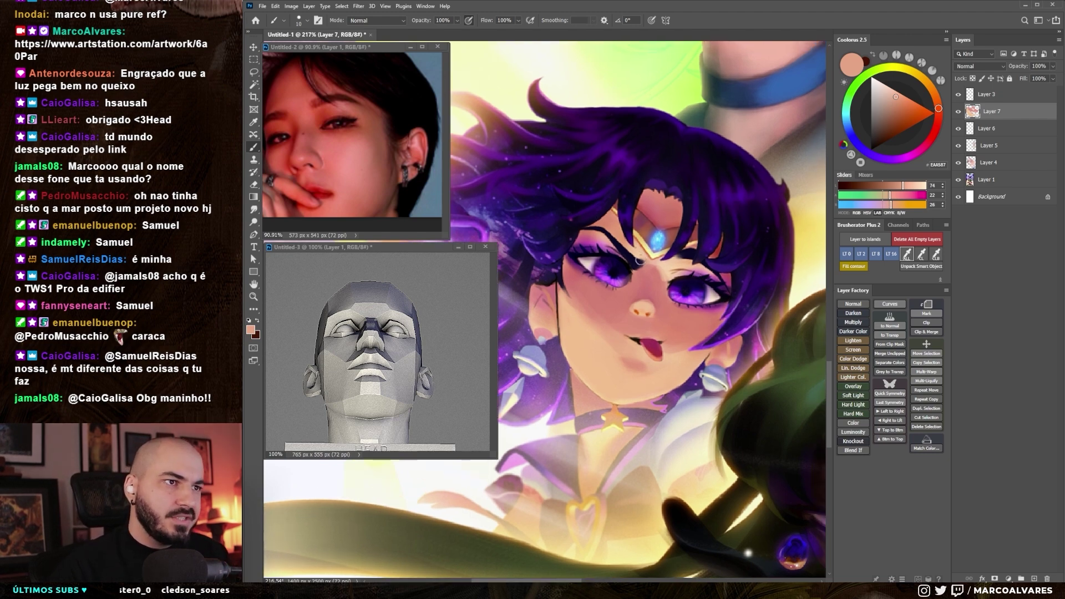
{"action": "scroll", "coordinate": [638, 261], "scroll_direction": "down", "scroll_amount": 5}
{"action": "scroll", "coordinate": [661, 315], "scroll_direction": "up", "scroll_amount": 5}
{"action": "left_click_drag", "start_coordinate": [661, 315], "coordinate": [650, 318]}
{"action": "key", "text": "b"}
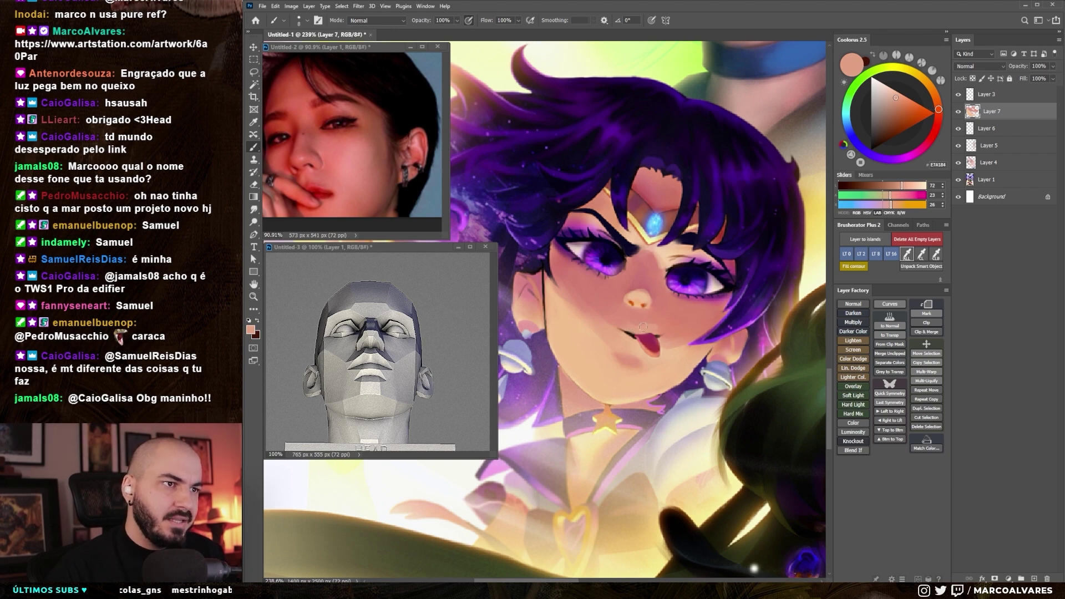
{"action": "left_click", "coordinate": [630, 323], "text": "alt"}
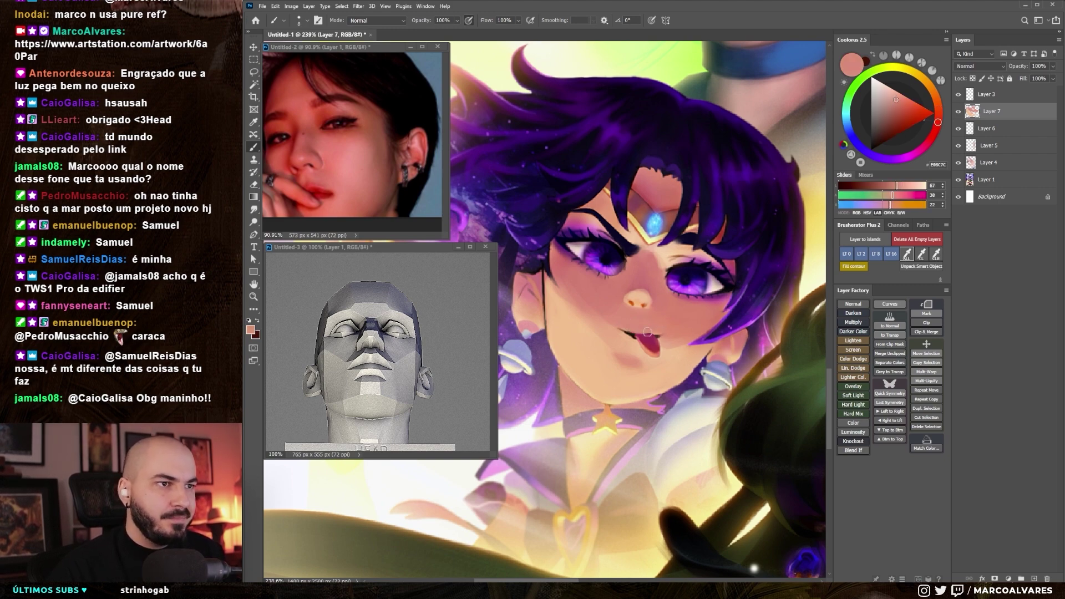
- Smooth the cheek with smudging, then paint lighter peach with a larger brush
{"action": "scroll", "coordinate": [648, 332], "scroll_direction": "down", "scroll_amount": 5}
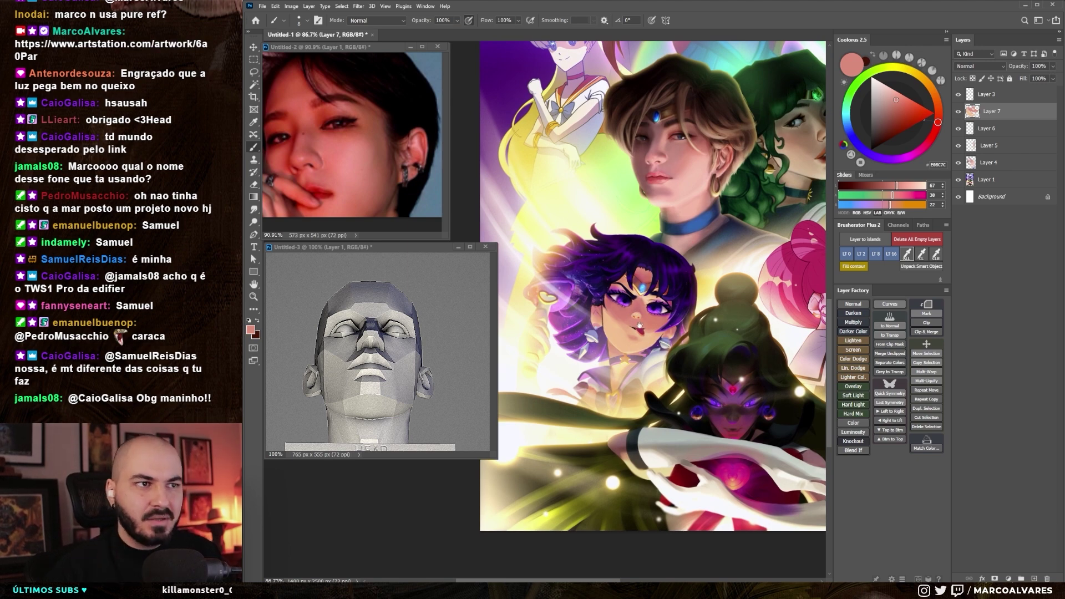
{"action": "scroll", "coordinate": [640, 325], "scroll_direction": "up", "scroll_amount": 1}
{"action": "scroll", "coordinate": [618, 335], "scroll_direction": "up", "scroll_amount": 3}
{"action": "key", "text": "r"}
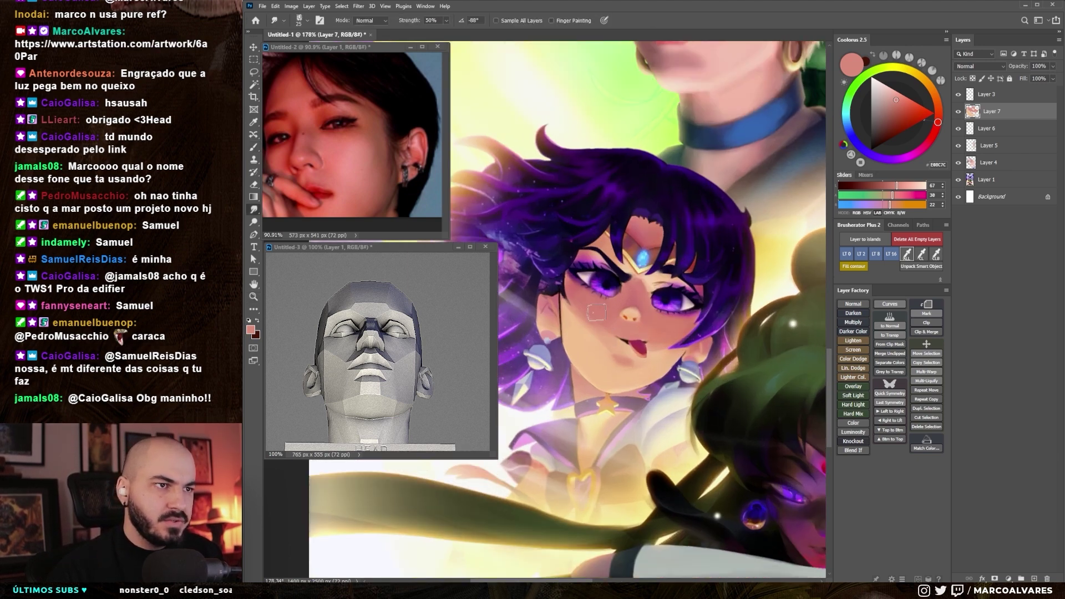
{"action": "key", "text": "b"}
{"action": "left_click_drag", "start_coordinate": [589, 315], "coordinate": [603, 317]}
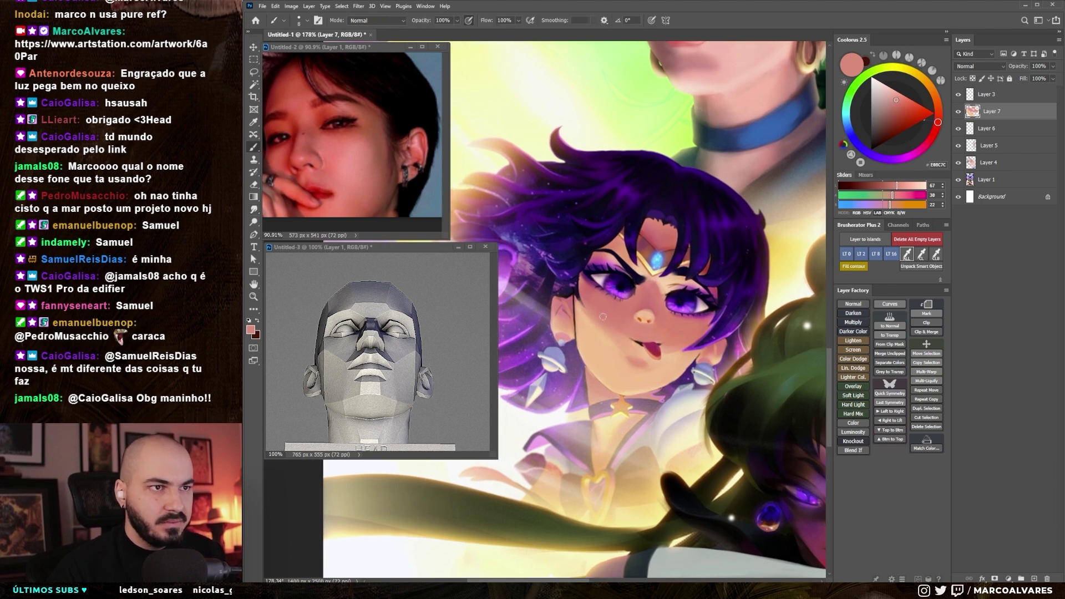
{"action": "scroll", "coordinate": [602, 360], "scroll_direction": "down", "scroll_amount": 1}
{"action": "left_click", "coordinate": [655, 354], "text": "alt"}
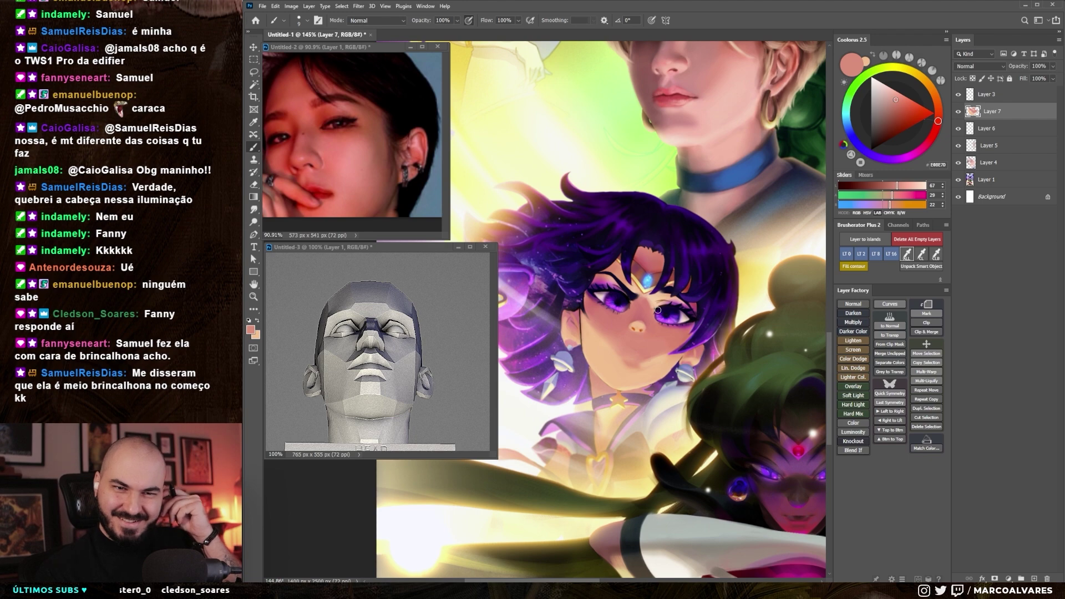
{"action": "key", "text": "bracketright"}
{"action": "key", "text": "bracketright"}
{"action": "left_click", "coordinate": [643, 342], "text": "alt"}
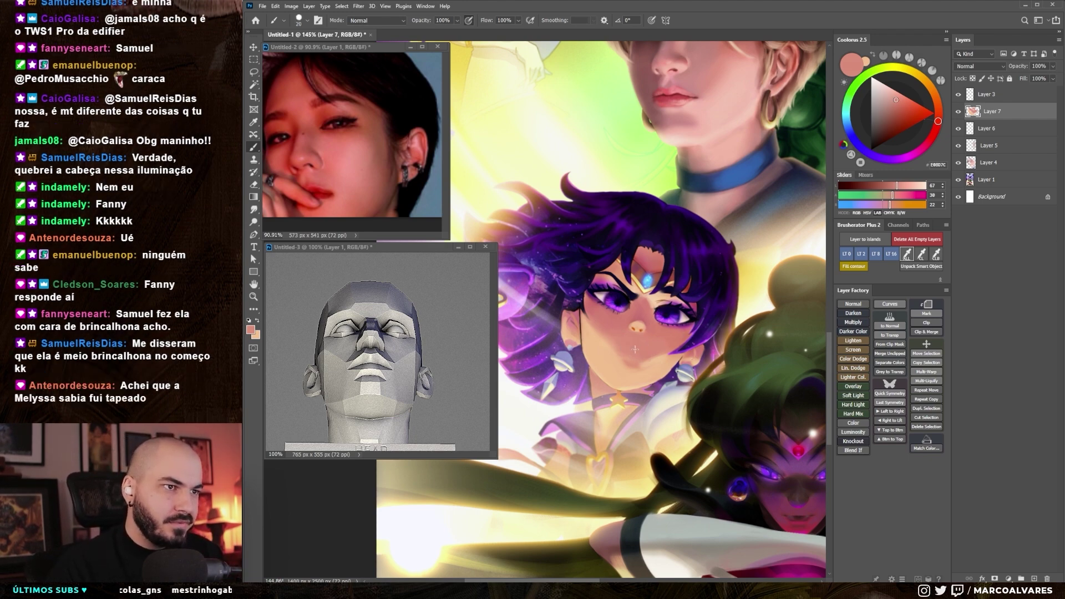
- Smudge rosy peach into the lower face and close the mouth with a small dark corner stroke
{"action": "scroll", "coordinate": [637, 355], "scroll_direction": "up", "scroll_amount": 3}
{"action": "left_click", "coordinate": [640, 371], "text": "alt"}
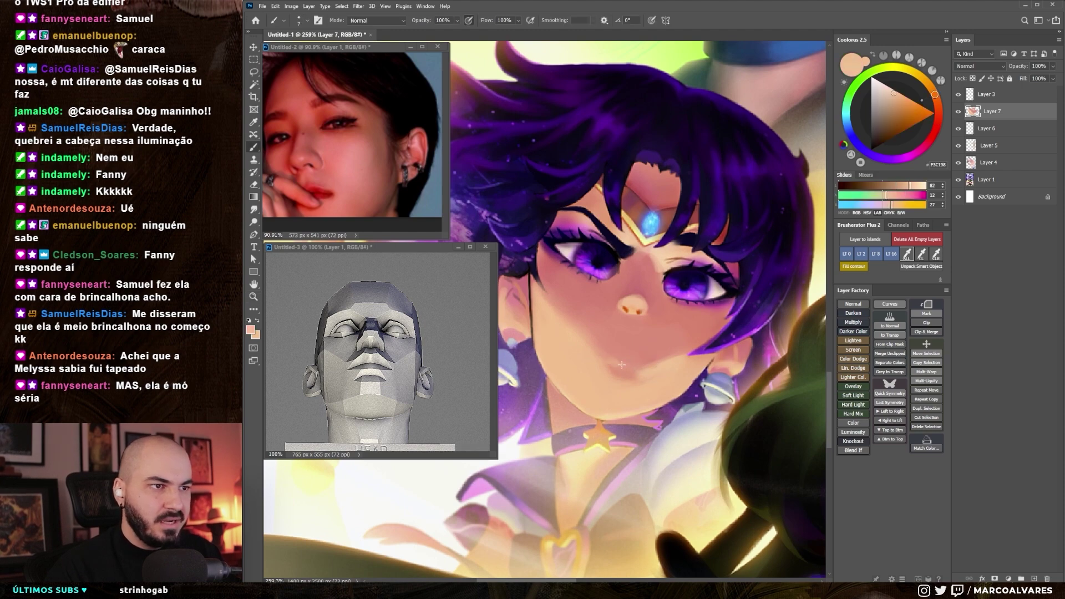
{"action": "left_click", "coordinate": [628, 362], "text": "alt"}
{"action": "key", "text": "r"}
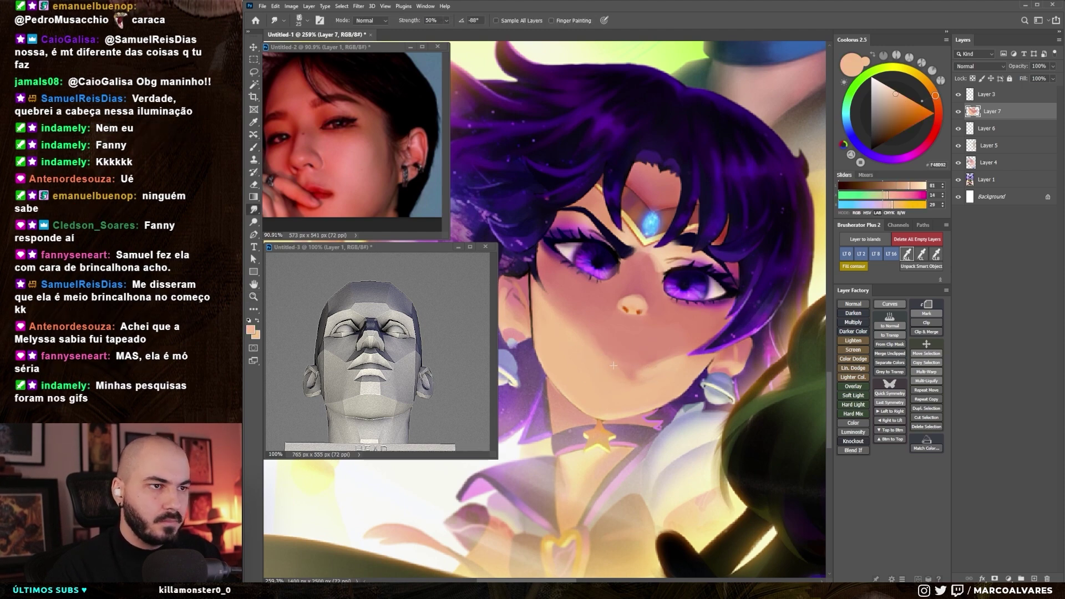
{"action": "left_click", "coordinate": [641, 369], "text": "alt"}
{"action": "key", "text": "bracketleft"}
{"action": "left_click_drag", "start_coordinate": [580, 291], "coordinate": [585, 304]}
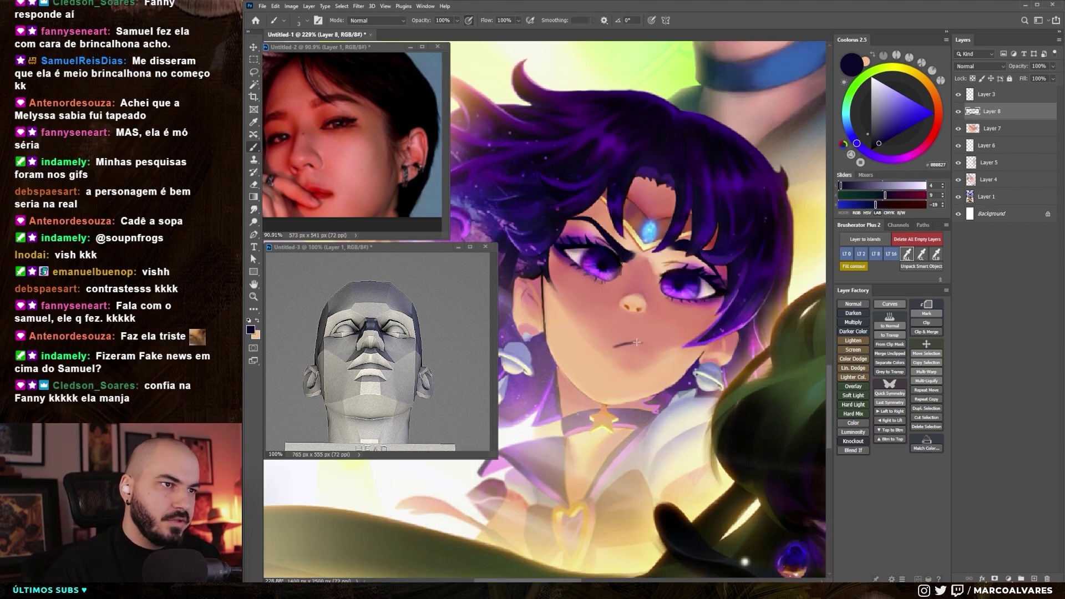
{"action": "left_click_drag", "start_coordinate": [636, 342], "coordinate": [634, 340]}
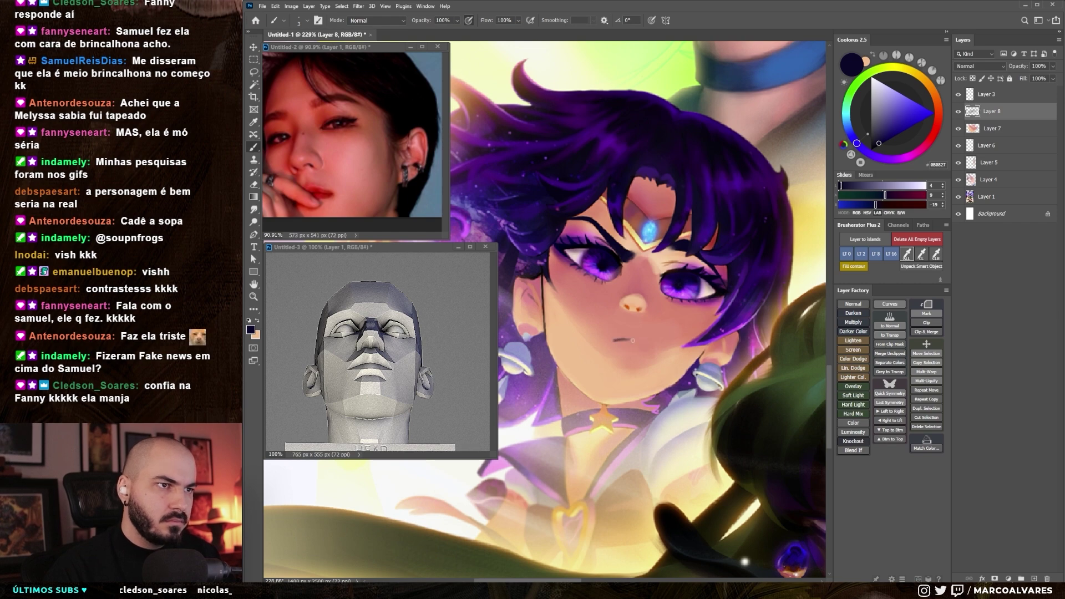
- Sample mauve and light skin tones near Saturn's eye and paint with a larger brush
{"action": "left_click_drag", "start_coordinate": [634, 341], "coordinate": [638, 385]}
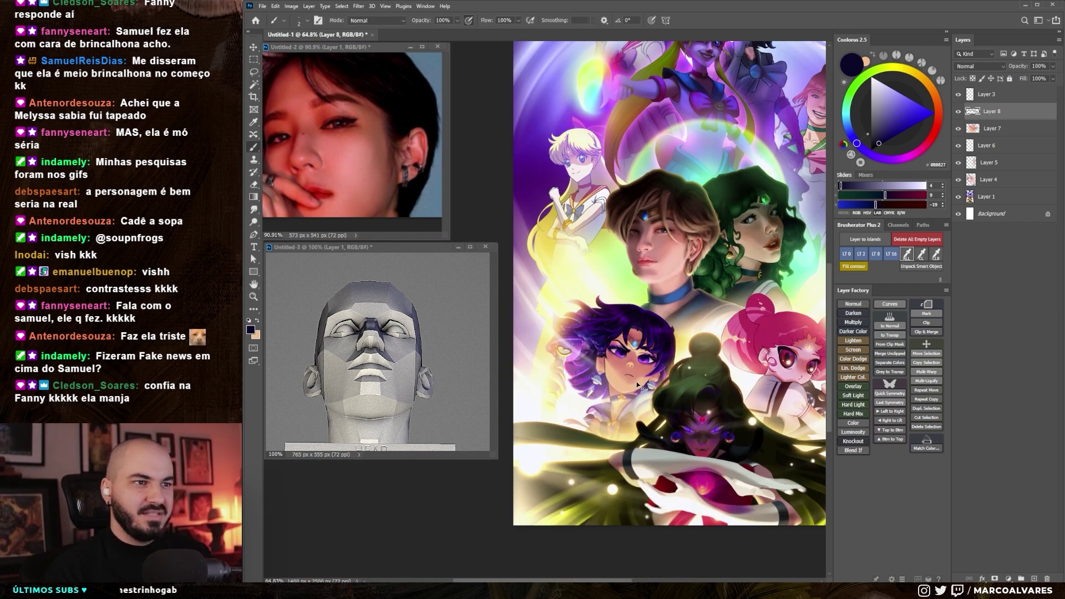
{"action": "scroll", "coordinate": [631, 366], "scroll_direction": "up", "scroll_amount": 5}
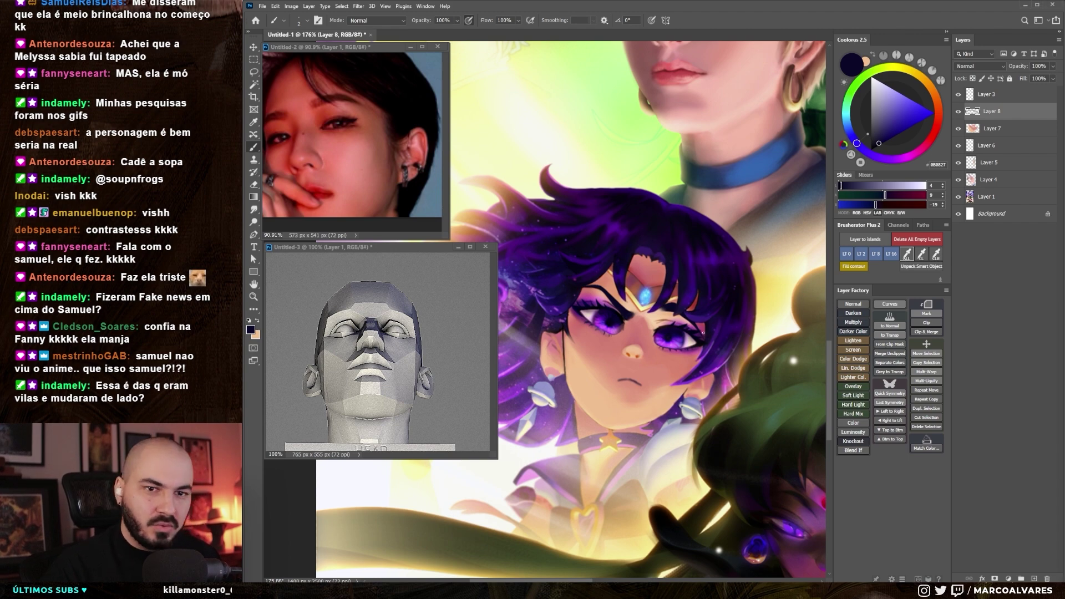
{"action": "scroll", "coordinate": [570, 315], "scroll_direction": "up", "scroll_amount": 2}
{"action": "left_click", "coordinate": [600, 322], "text": "alt"}
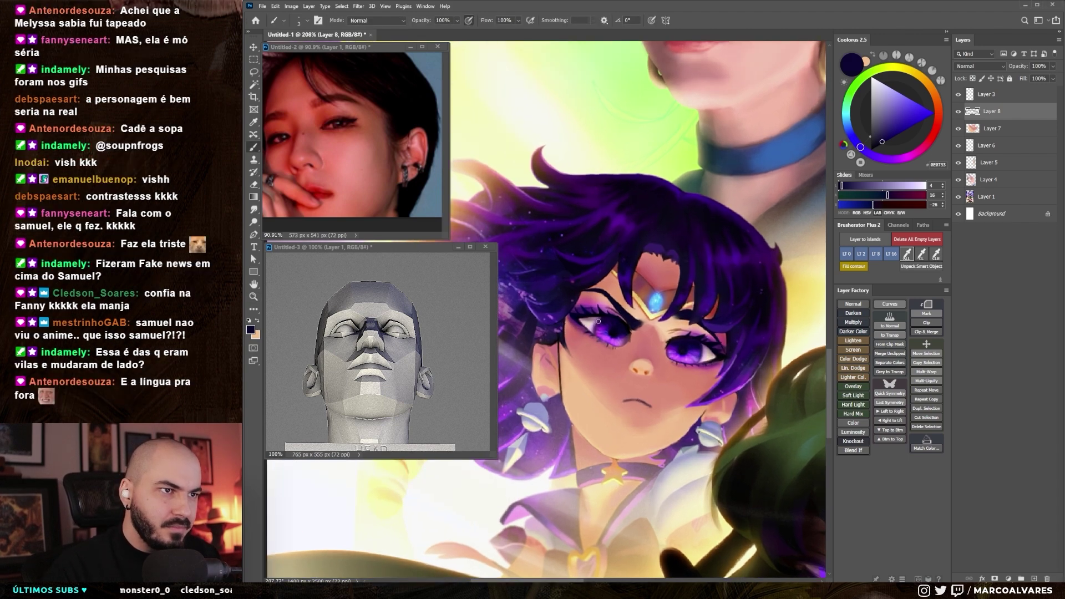
{"action": "left_click", "coordinate": [631, 343], "text": "alt"}
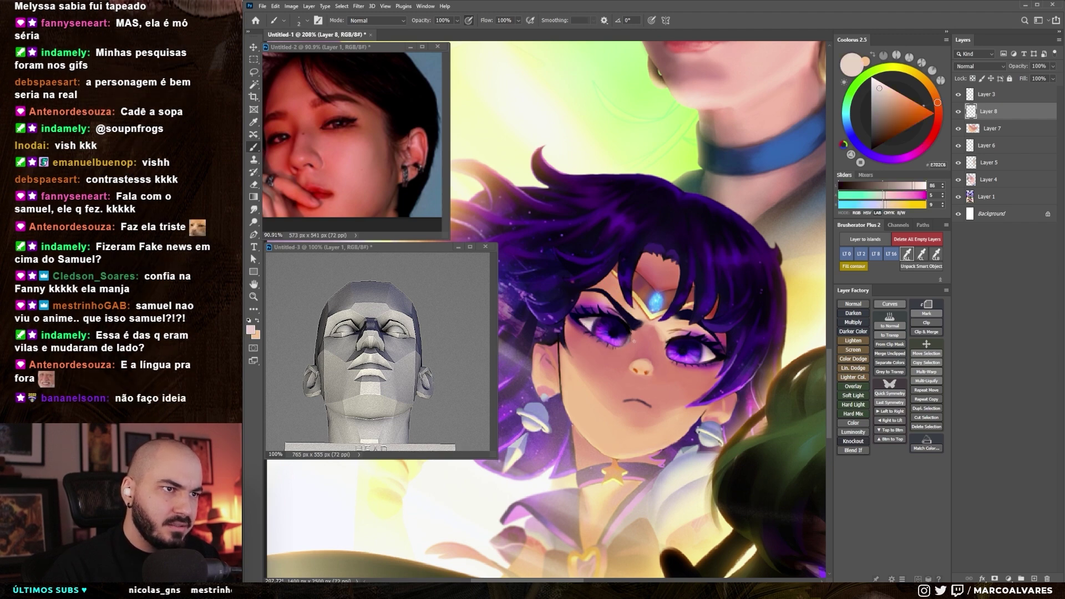
{"action": "key", "text": "bracketright"}
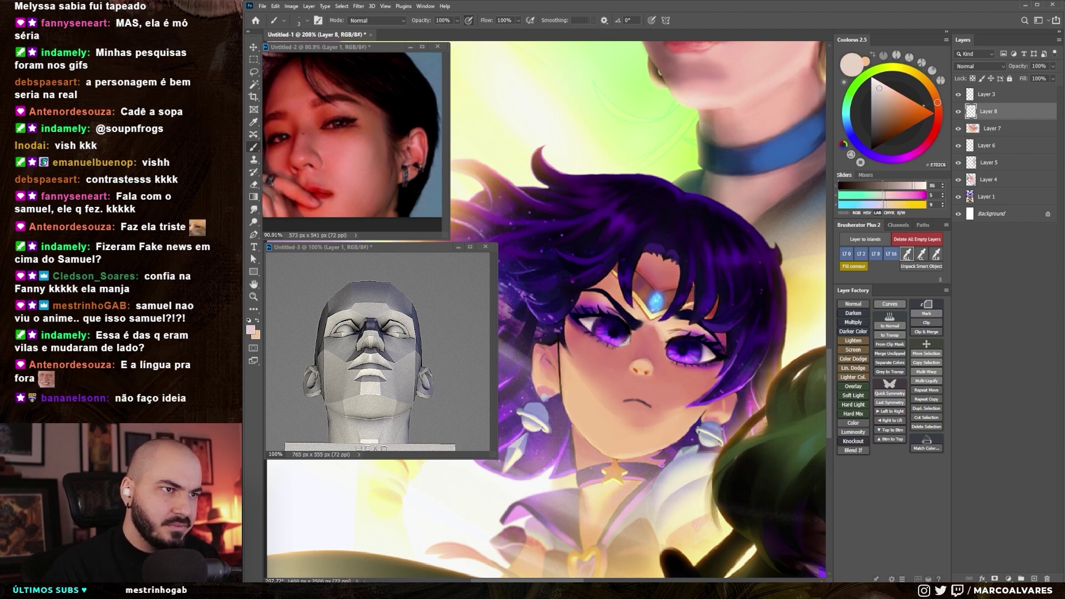
{"action": "key", "text": "bracketright"}
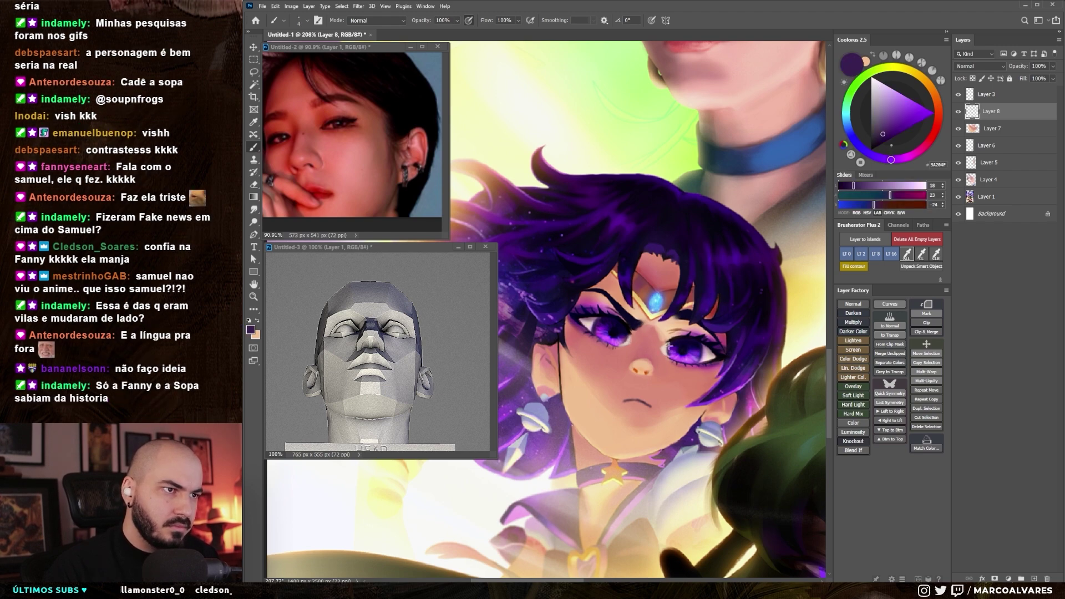
{"action": "left_click", "coordinate": [663, 349], "text": "alt"}
- Shade the eye lines with dark and light purples, add warm skin tones, then fit on screen
{"action": "scroll", "coordinate": [663, 348], "scroll_direction": "down", "scroll_amount": 5}
{"action": "scroll", "coordinate": [618, 349], "scroll_direction": "up", "scroll_amount": 6}
{"action": "left_click", "coordinate": [618, 349], "text": "alt"}
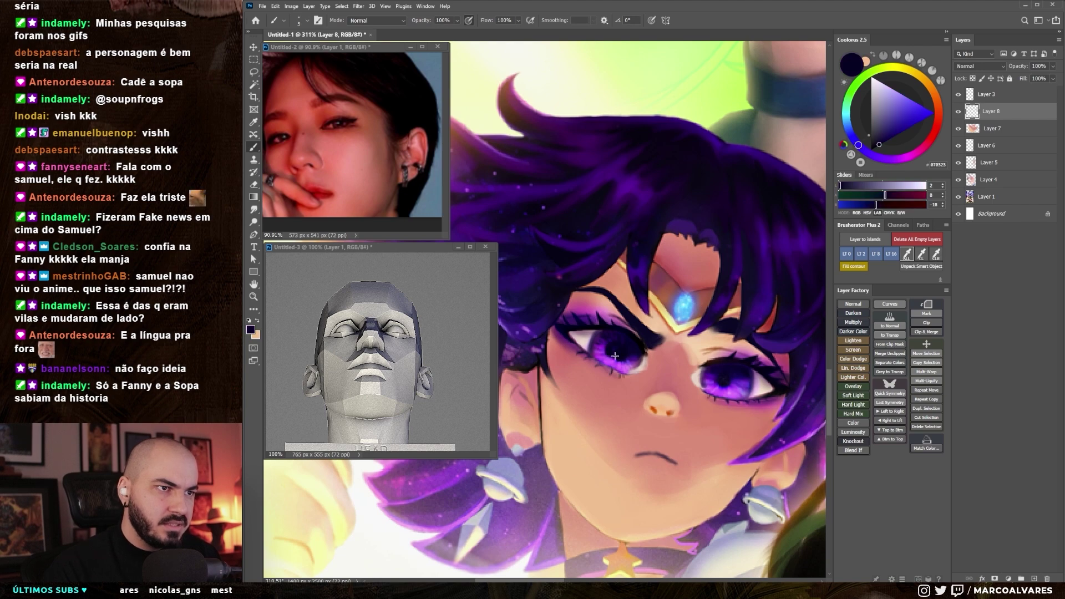
{"action": "left_click", "coordinate": [632, 353], "text": "alt"}
{"action": "left_click", "coordinate": [624, 363], "text": "alt"}
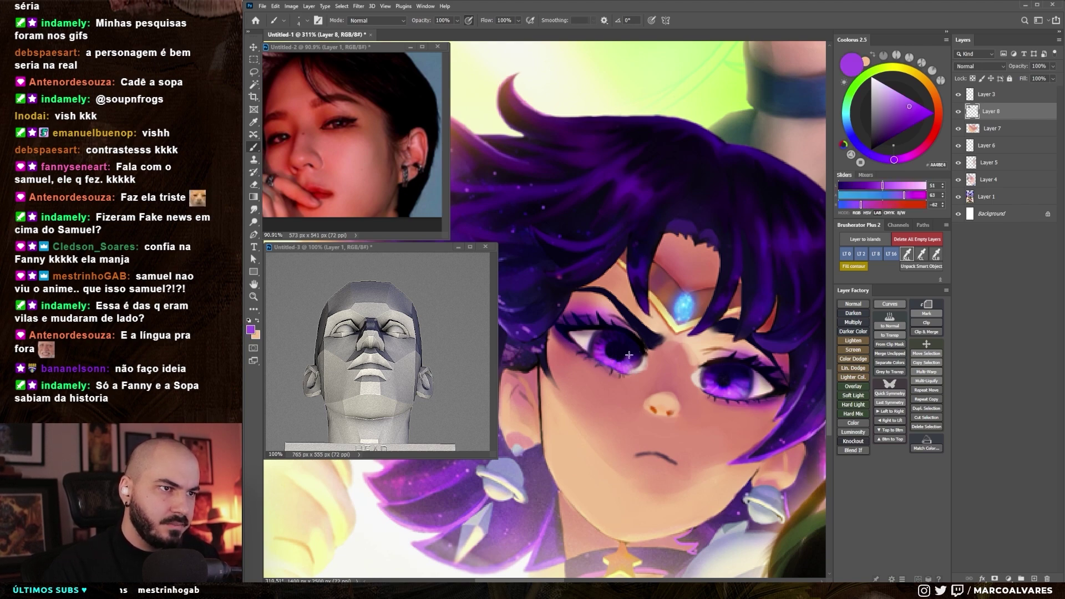
{"action": "mouse_move", "coordinate": [627, 358]}
{"action": "left_mouse_down"}
{"action": "mouse_move", "coordinate": [596, 396]}
{"action": "mouse_move", "coordinate": [636, 378]}
{"action": "left_mouse_up"}
{"action": "left_click", "coordinate": [630, 379], "text": "alt"}
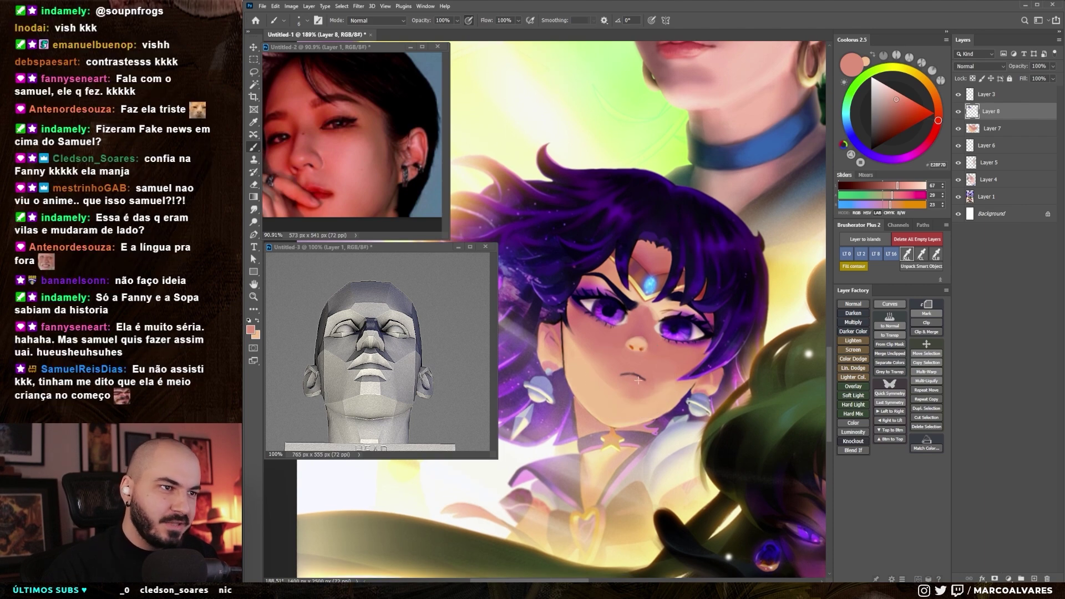
{"action": "left_click", "coordinate": [641, 351], "text": "alt"}
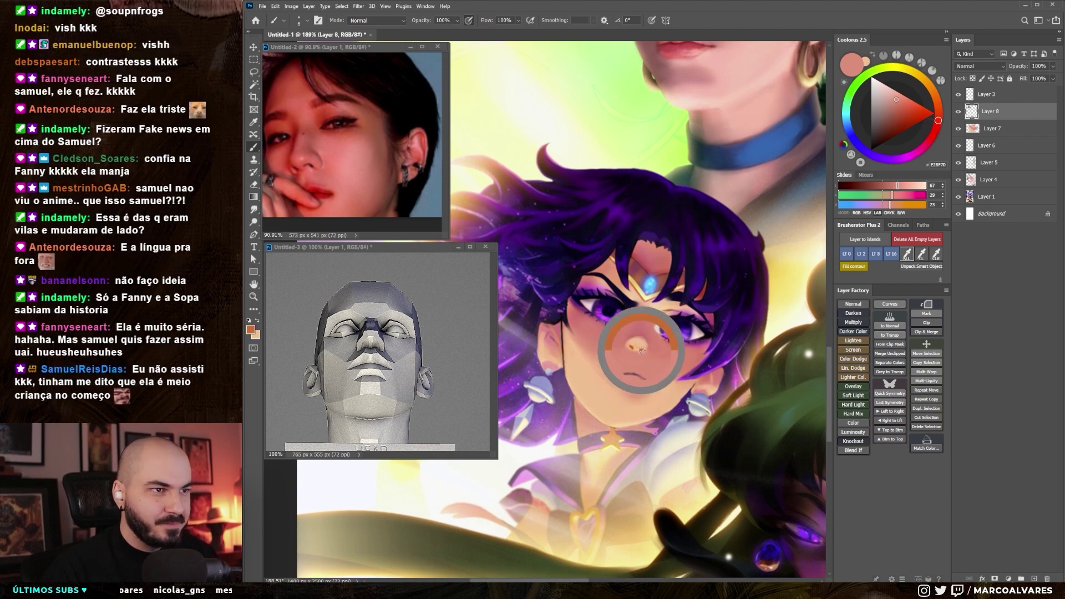
{"action": "left_click_drag", "start_coordinate": [627, 383], "coordinate": [631, 382]}
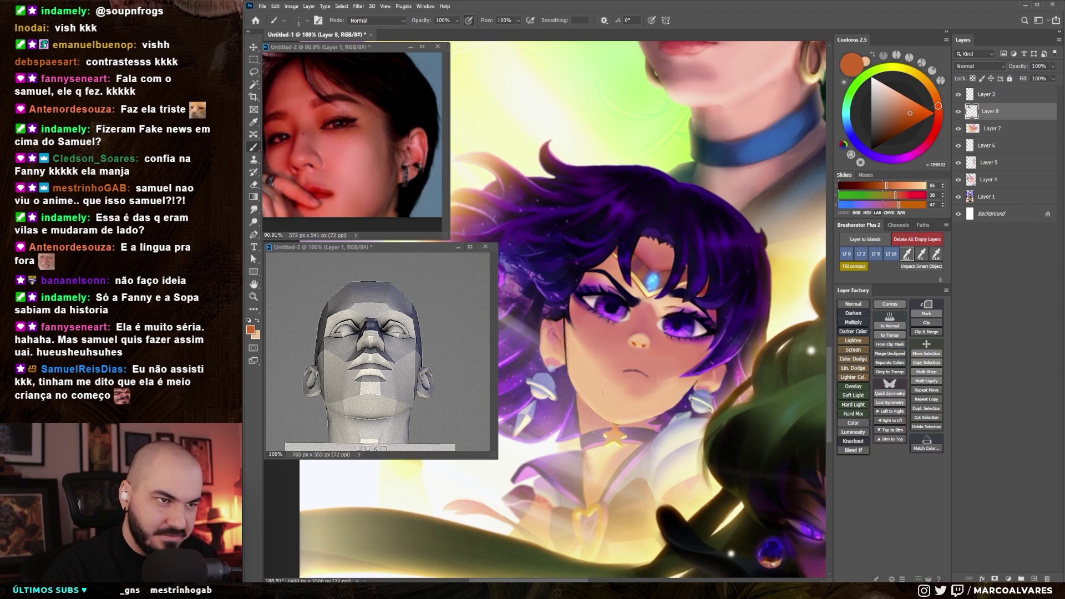
{"action": "key", "text": "ctrl+minus"}
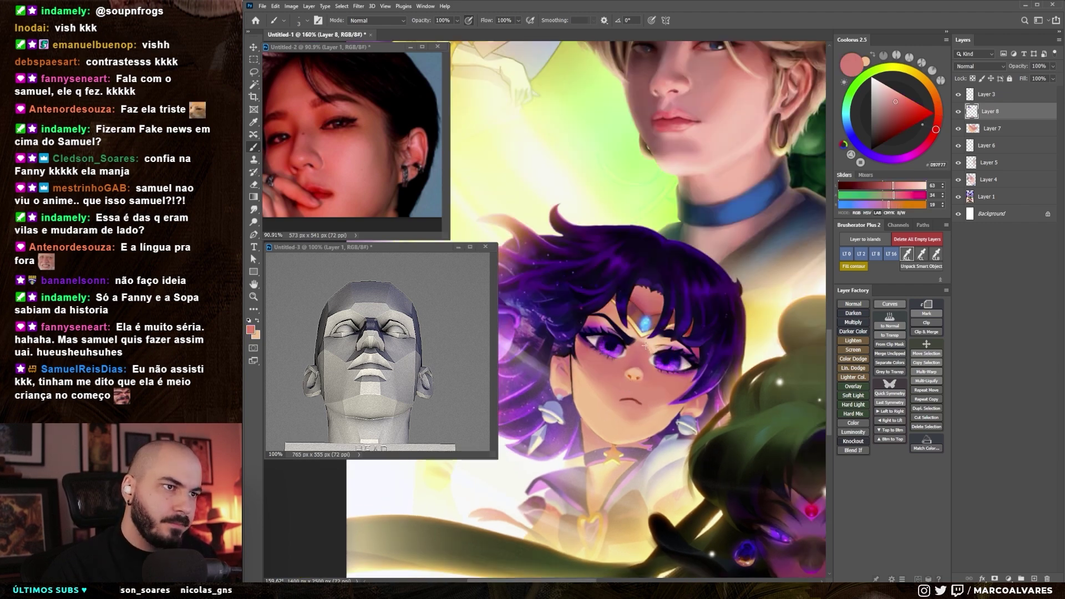
{"action": "key", "text": "ctrl+0"}
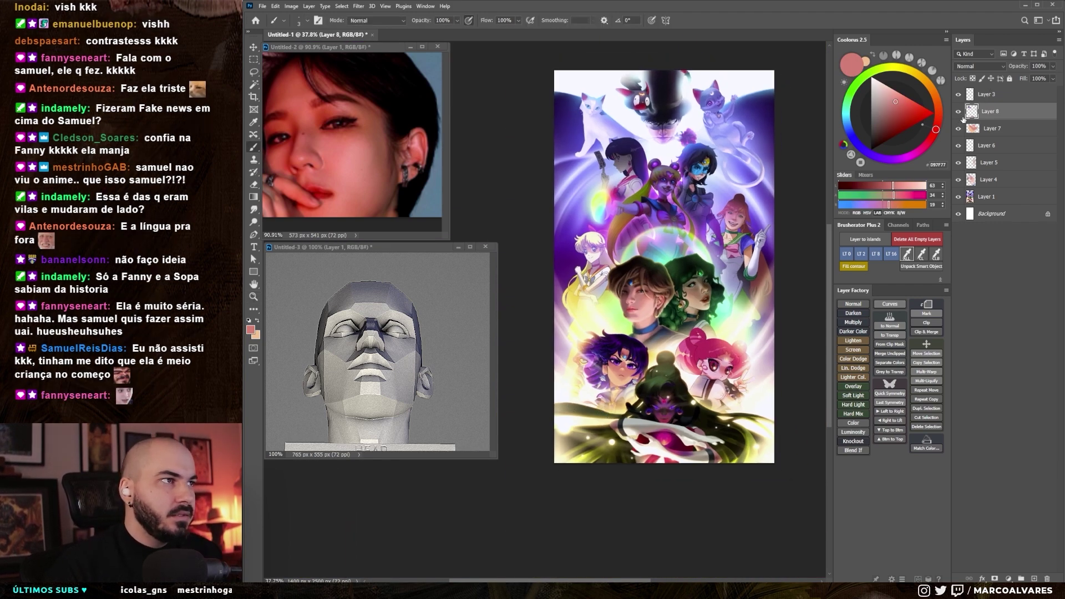
- Delete the empty Layer 8 and toggle Layer 7's visibility to compare the edits
{"action": "key", "text": "Delete"}
{"action": "left_click", "coordinate": [959, 111]}
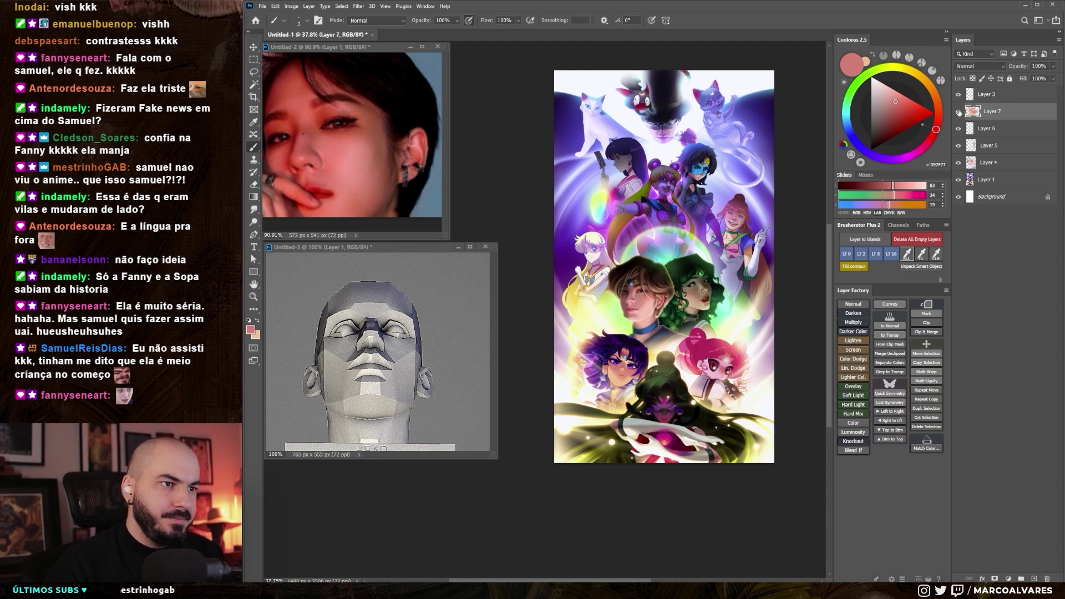
{"action": "left_click", "coordinate": [959, 112]}
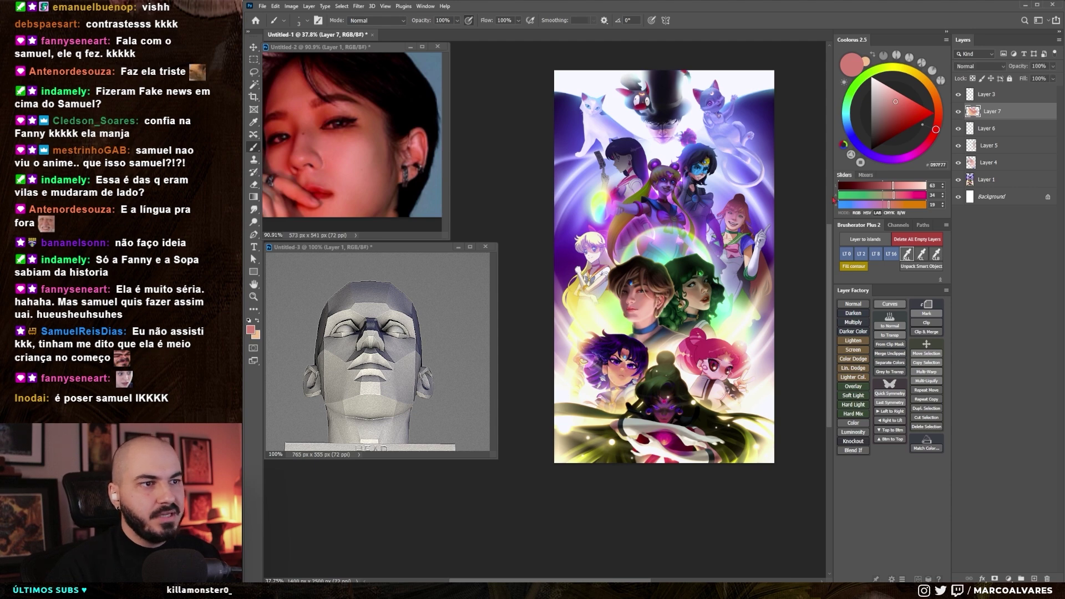
- Sample peach skin tone and darken the shadow on Sailor Saturn's neck
{"action": "scroll", "coordinate": [622, 376], "scroll_direction": "up", "scroll_amount": 4}
{"action": "left_click_drag", "start_coordinate": [651, 373], "coordinate": [619, 357]}
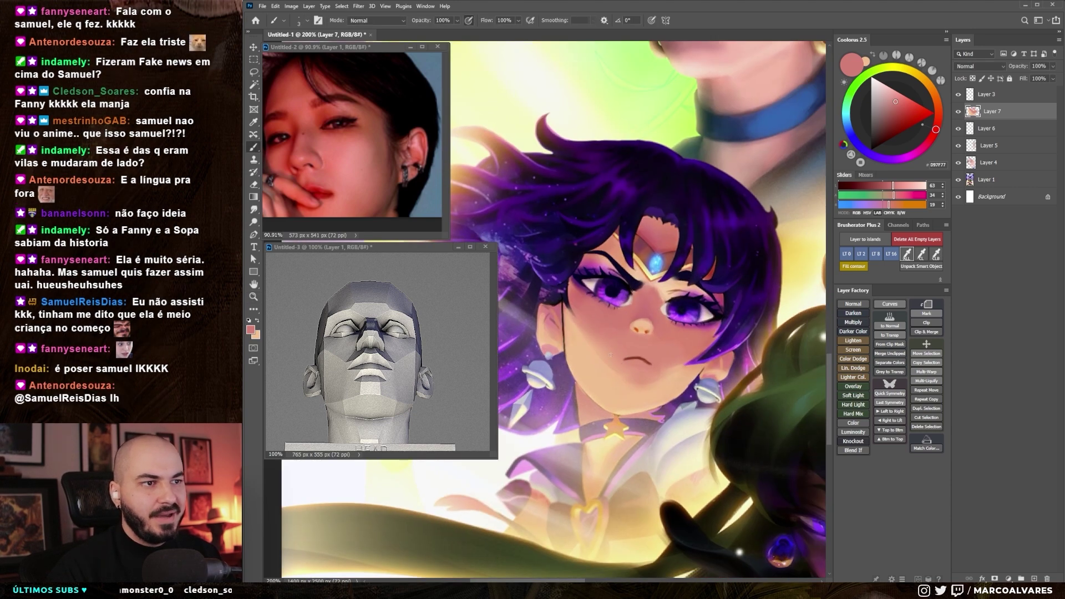
{"action": "key", "text": "r"}
{"action": "key", "text": "b"}
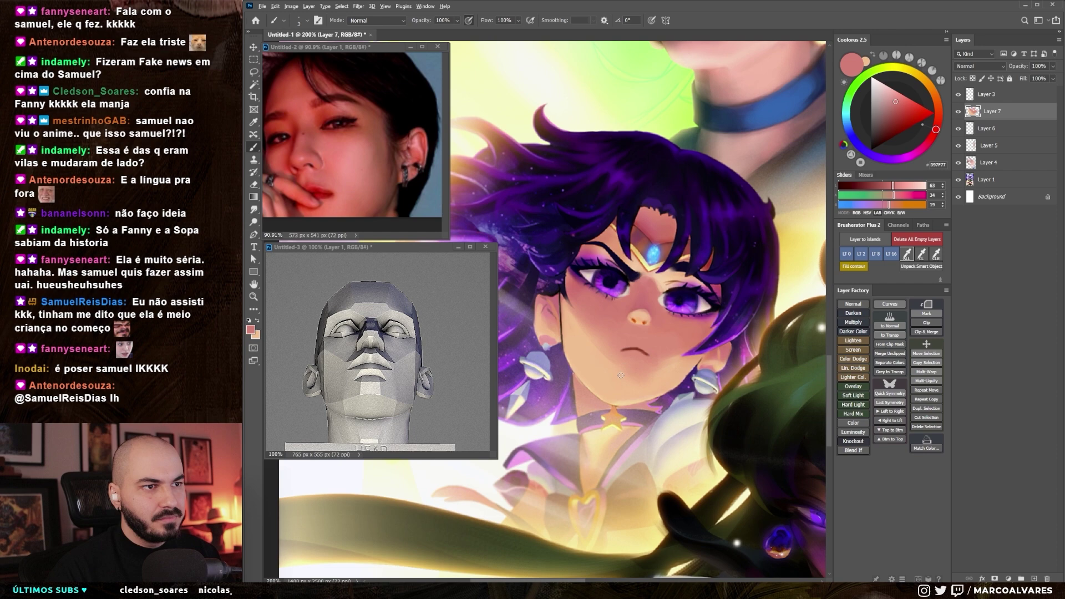
{"action": "left_click", "coordinate": [618, 380], "text": "alt"}
{"action": "left_click", "coordinate": [594, 398], "text": "alt"}
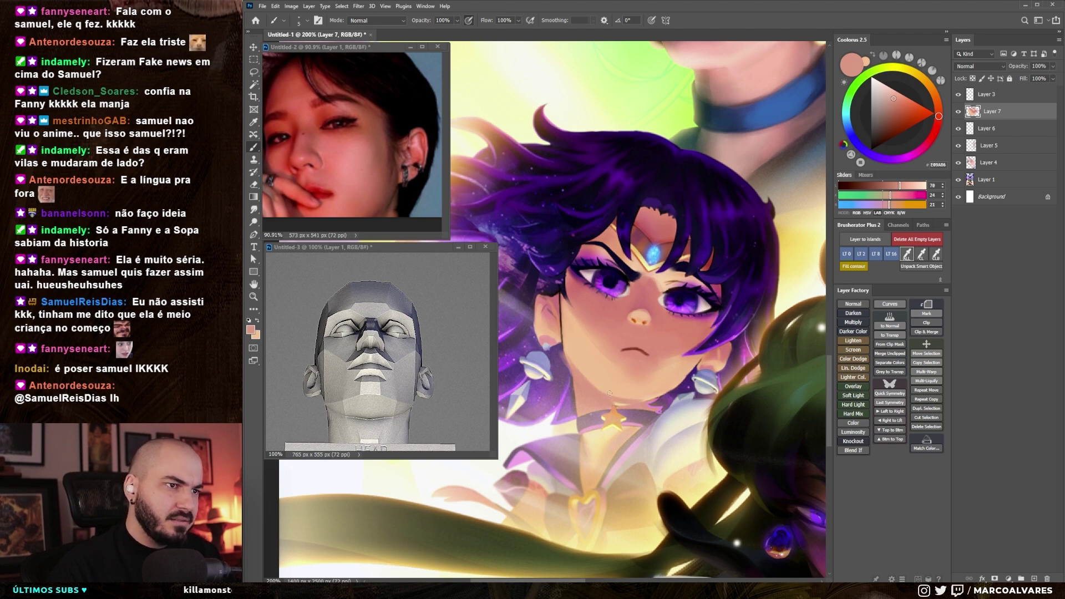
{"action": "left_click_drag", "start_coordinate": [591, 385], "coordinate": [631, 401]}
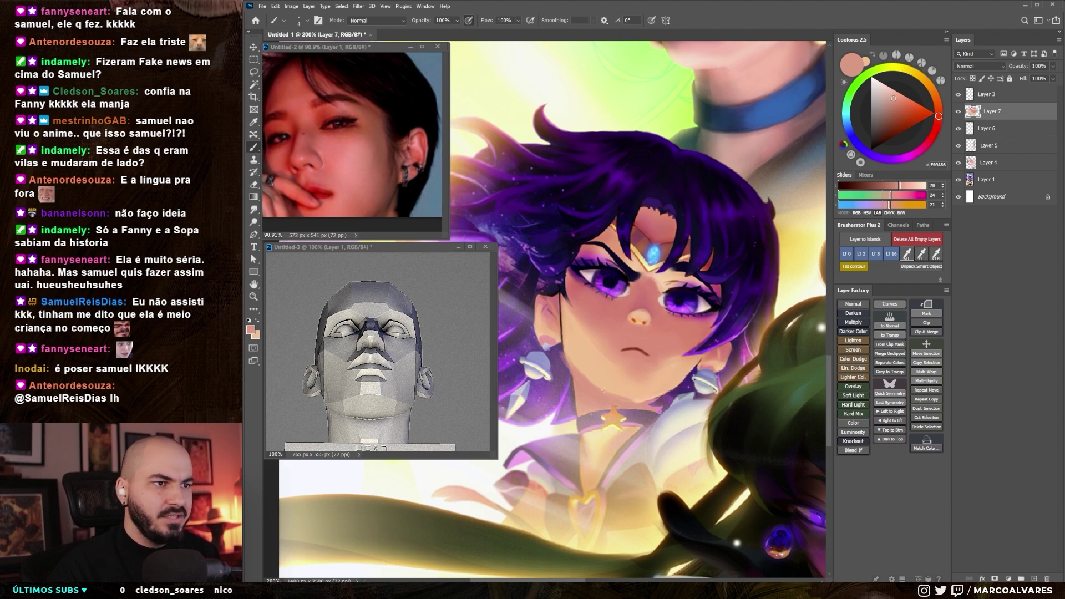
- Sample purple and skin tones from Saturn's hair and face, and enlarge the brush slightly
{"action": "left_click", "coordinate": [564, 362], "text": "alt"}
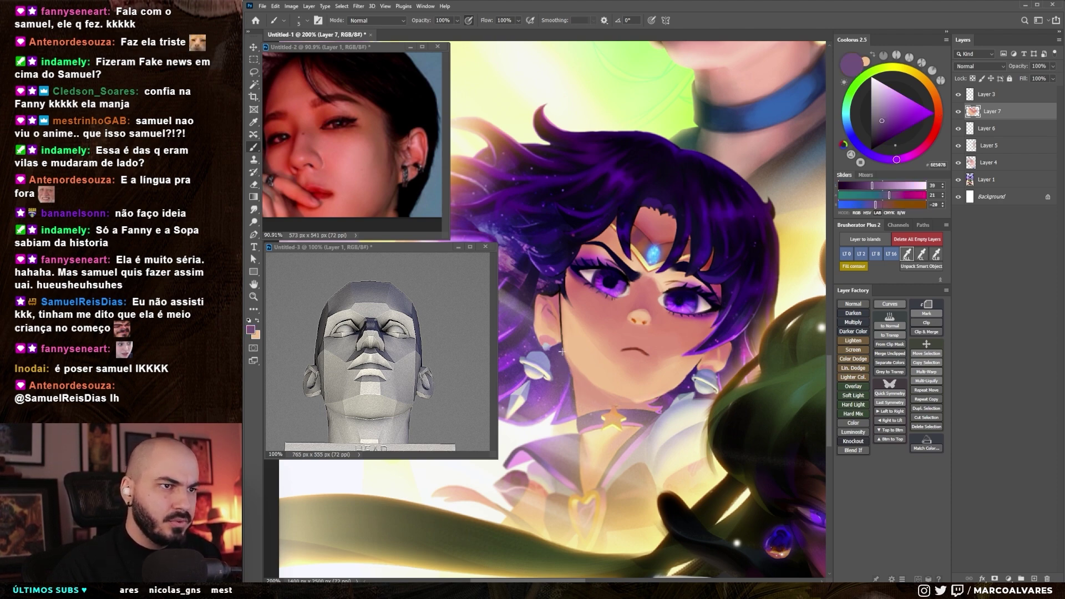
{"action": "left_click", "coordinate": [584, 376], "text": "alt"}
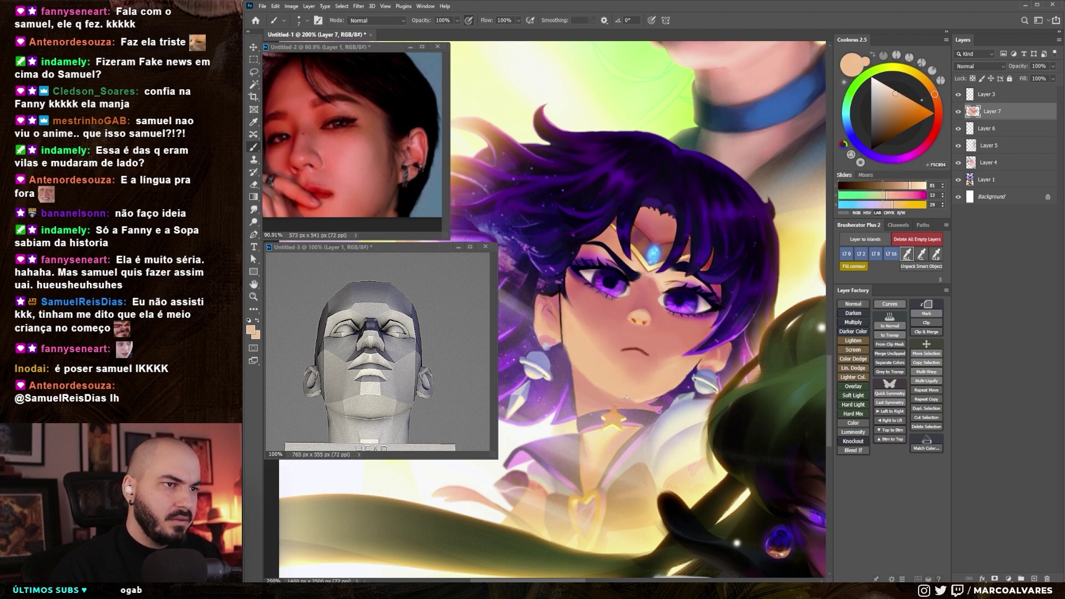
{"action": "left_click", "coordinate": [651, 404], "text": "alt"}
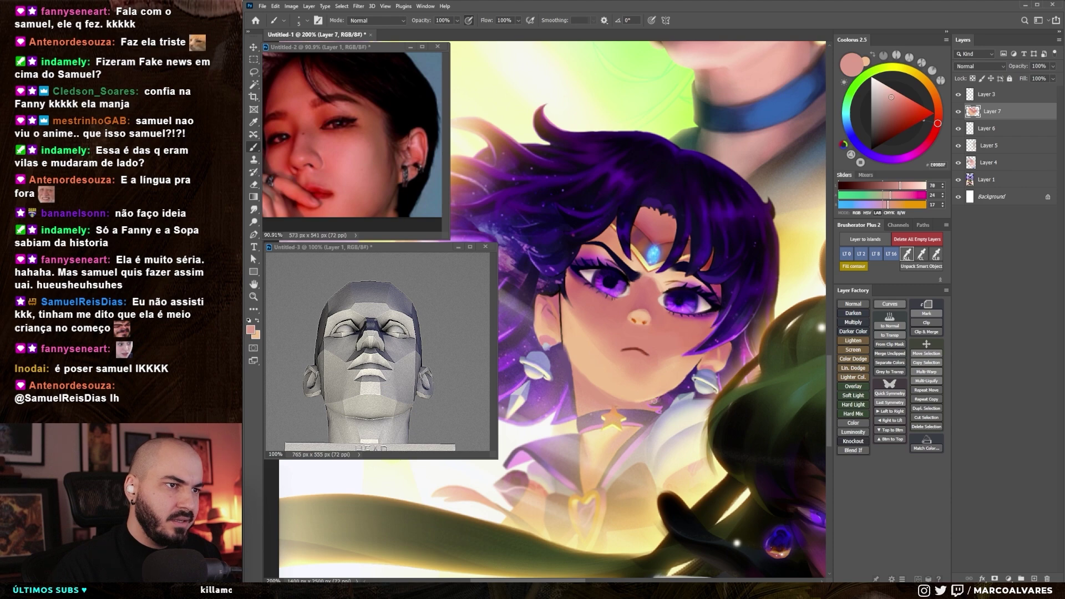
{"action": "left_click", "coordinate": [673, 392], "text": "alt"}
{"action": "left_click_drag", "start_coordinate": [686, 381], "coordinate": [593, 369]}
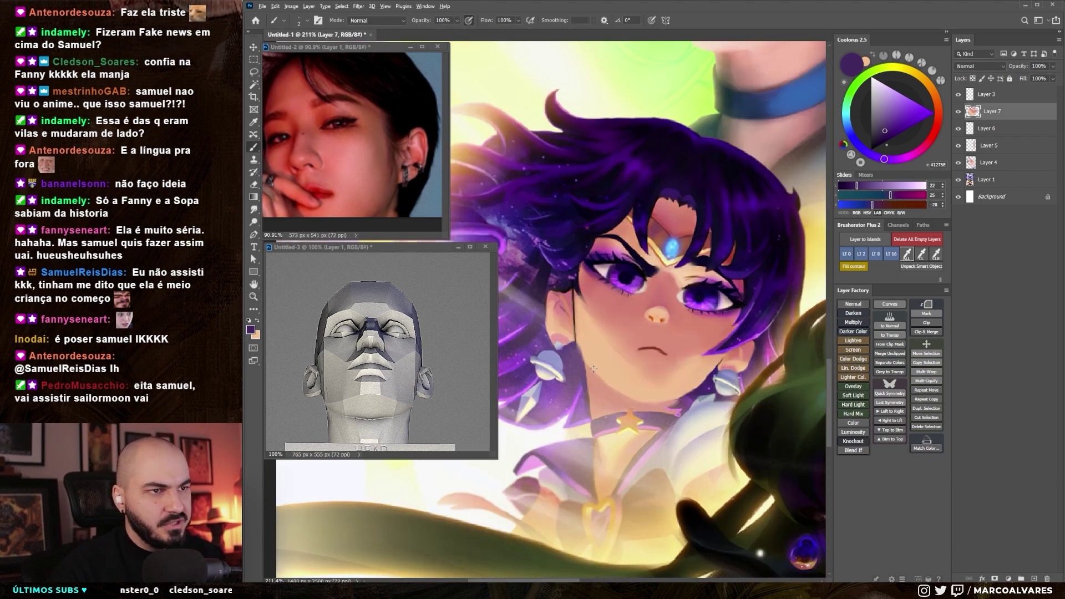
{"action": "left_click", "coordinate": [631, 397], "text": "alt"}
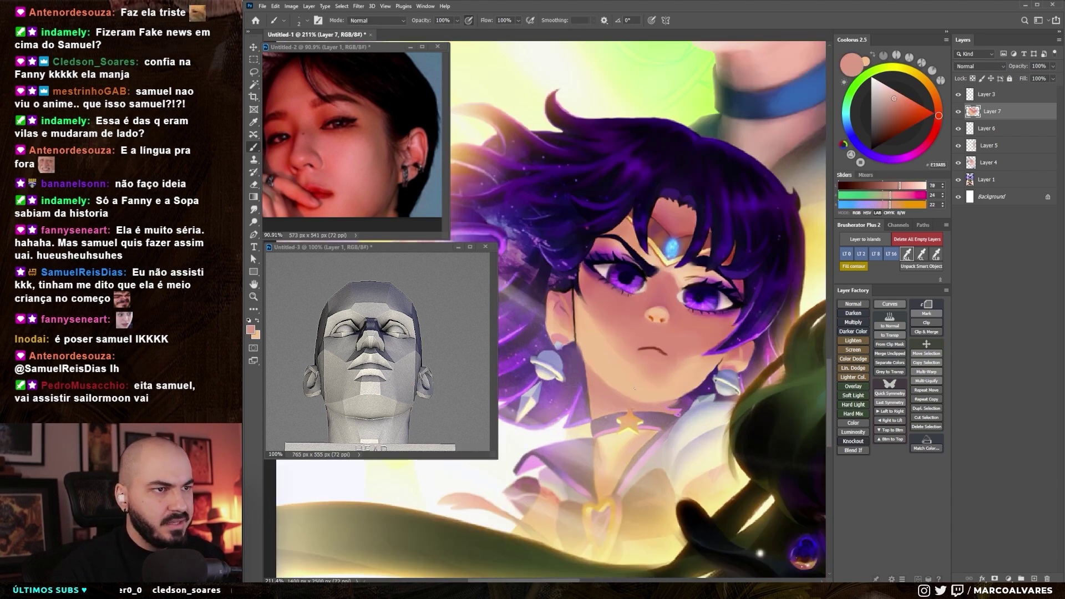
{"action": "left_click", "coordinate": [576, 320], "text": "alt"}
{"action": "key", "text": "bracketright"}
{"action": "key", "text": "bracketright"}
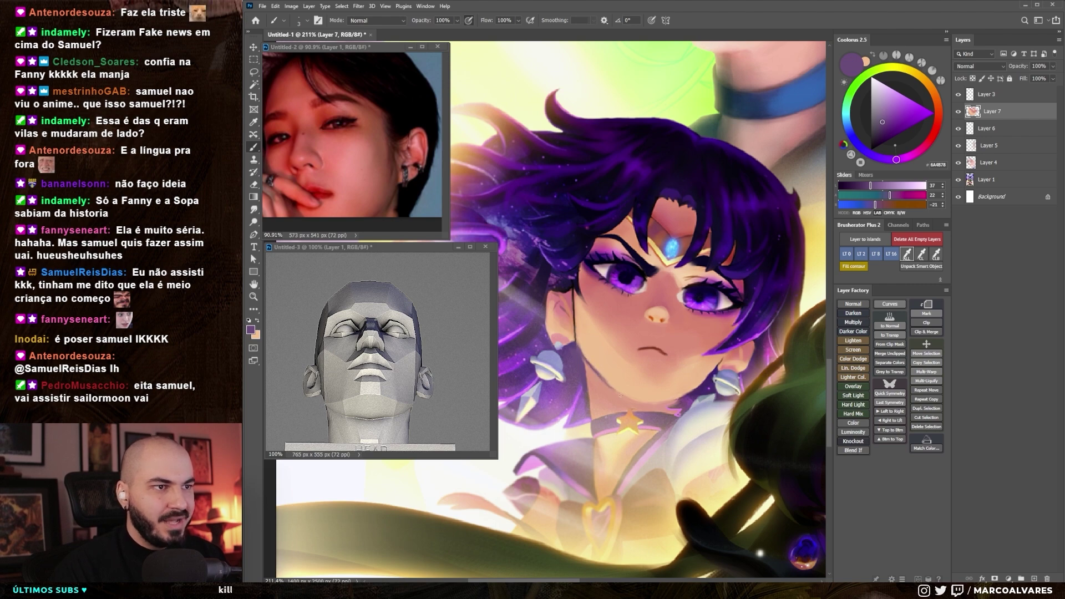
{"action": "scroll", "coordinate": [617, 392], "scroll_direction": "down", "scroll_amount": 4, "text": "alt"}
{"action": "scroll", "coordinate": [617, 391], "scroll_direction": "down", "scroll_amount": 3, "text": "alt"}
{"action": "scroll", "coordinate": [617, 392], "scroll_direction": "down", "scroll_amount": 2, "text": "alt"}
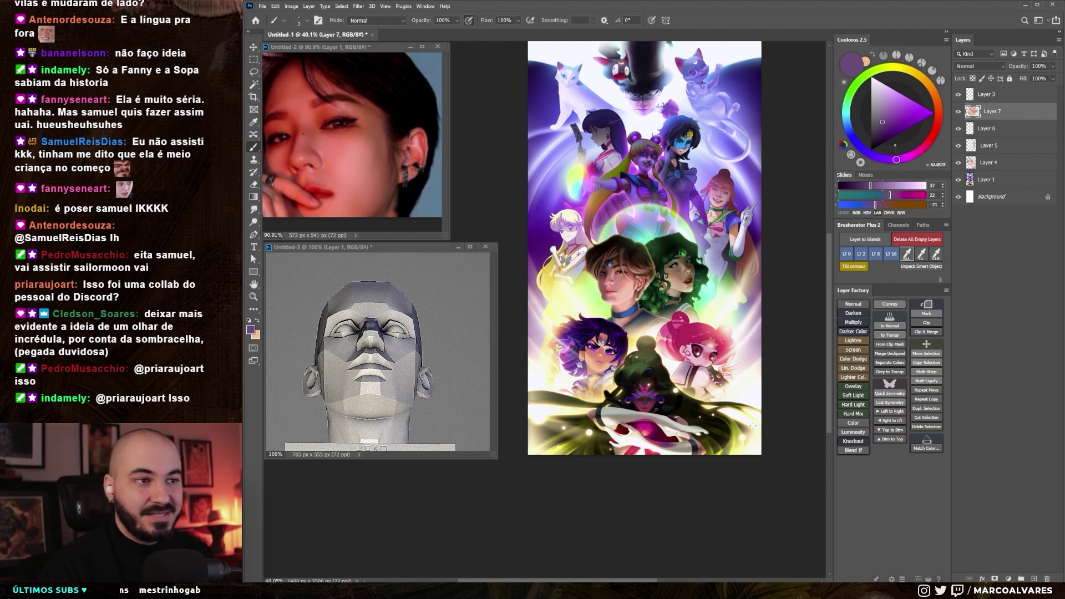
{"action": "scroll", "coordinate": [599, 351], "scroll_direction": "up", "scroll_amount": 5}
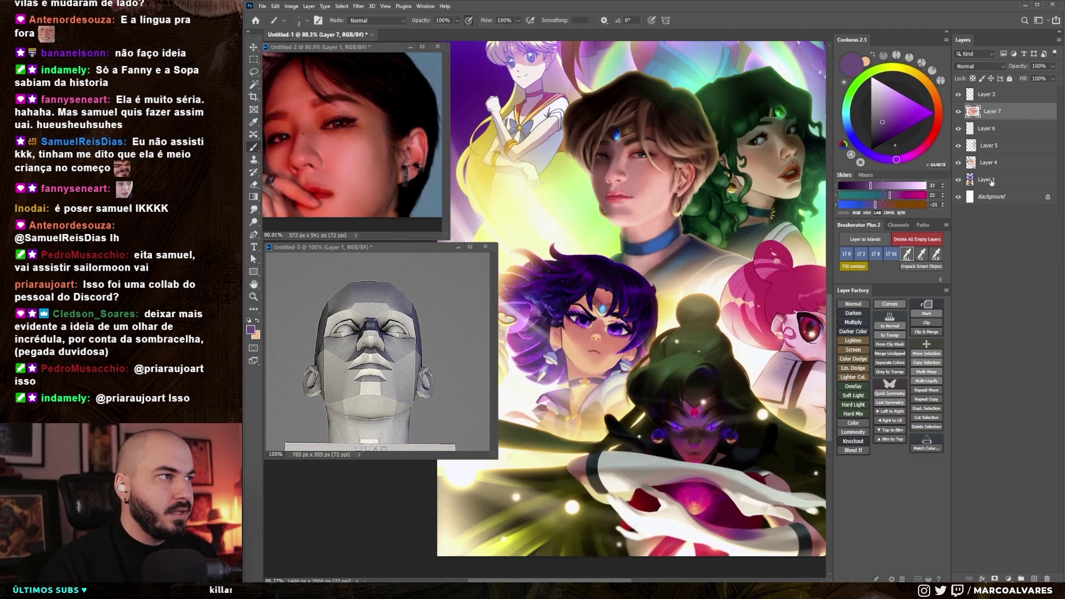
- Duplicate Layer 1 and name the copy 'hide'
{"action": "left_click_drag", "start_coordinate": [986, 182], "coordinate": [985, 198]}
{"action": "type", "text": "hide"}
{"action": "key", "text": "Return"}
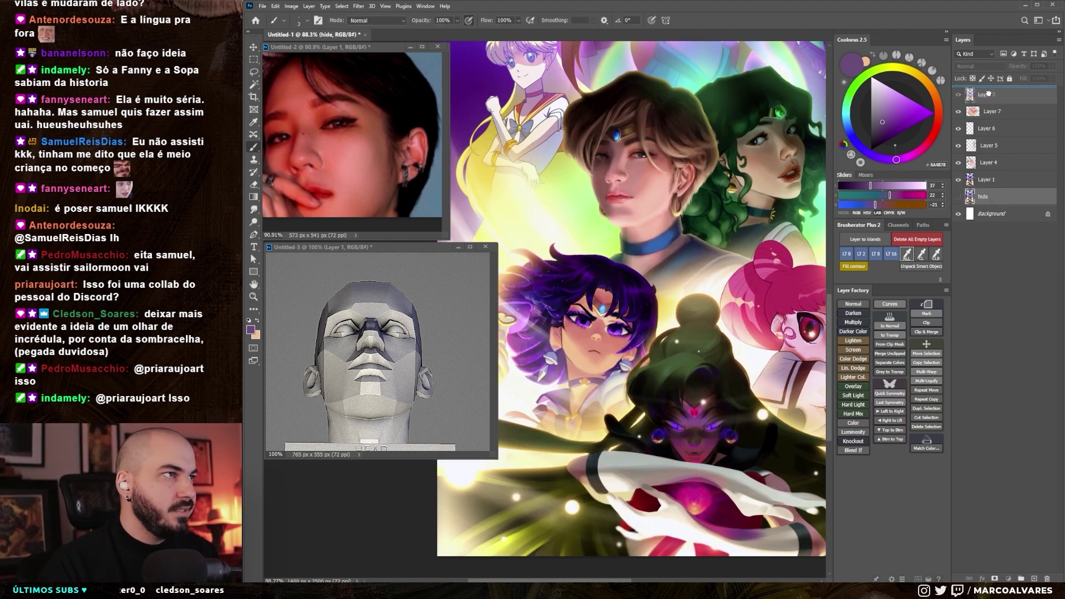
- Hide the 'hide' layer copy and check the illustration at different zoom levels
{"action": "key", "text": "ctrl+shift+bracketright"}
{"action": "left_click", "coordinate": [958, 94]}
{"action": "scroll", "coordinate": [601, 339], "scroll_direction": "down", "scroll_amount": 5}
{"action": "scroll", "coordinate": [600, 339], "scroll_direction": "up", "scroll_amount": 3}
{"action": "scroll", "coordinate": [610, 305], "scroll_direction": "up", "scroll_amount": 2}
{"action": "key", "text": "b"}
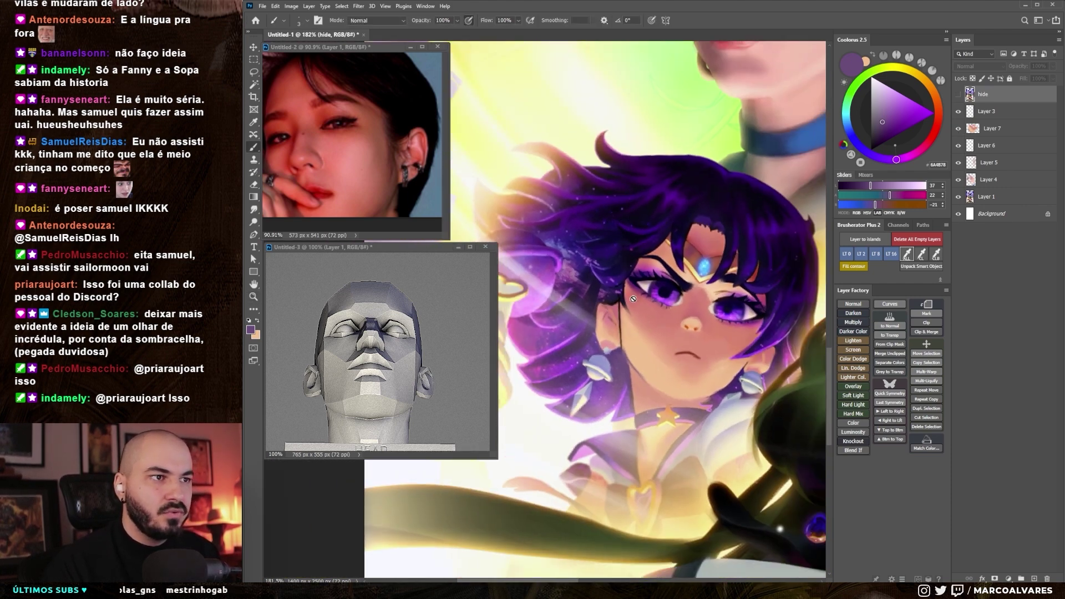
{"action": "scroll", "coordinate": [632, 297], "scroll_direction": "down", "scroll_amount": 5}
{"action": "scroll", "coordinate": [605, 314], "scroll_direction": "up", "scroll_amount": 2}
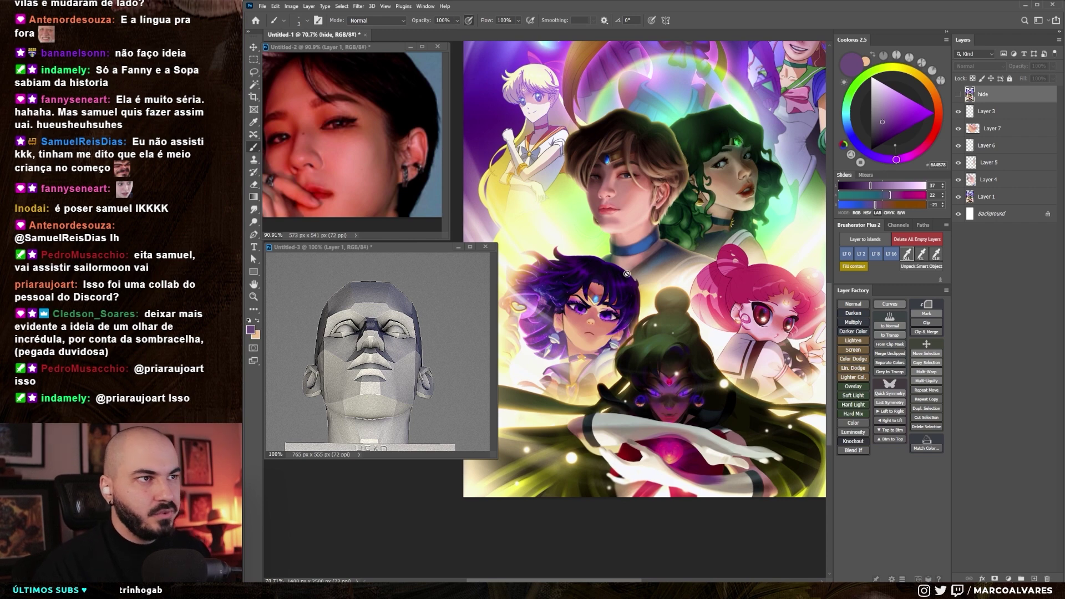
- Shrink the 3D head reference window to free up the canvas view
{"action": "left_click_drag", "start_coordinate": [497, 459], "coordinate": [443, 446]}
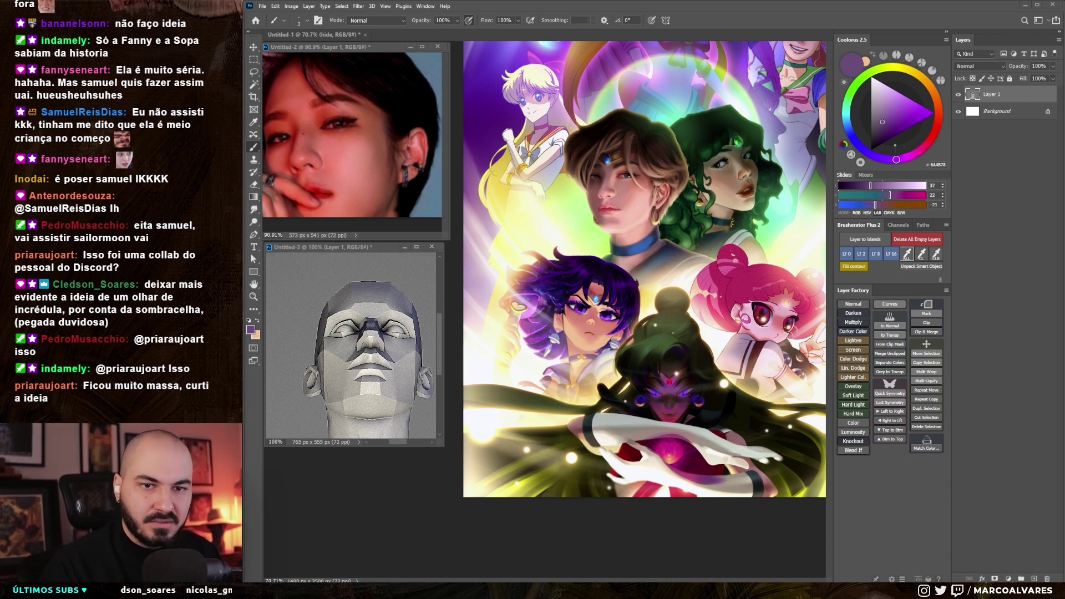
{"action": "scroll", "coordinate": [638, 333], "scroll_direction": "up", "scroll_amount": 5}
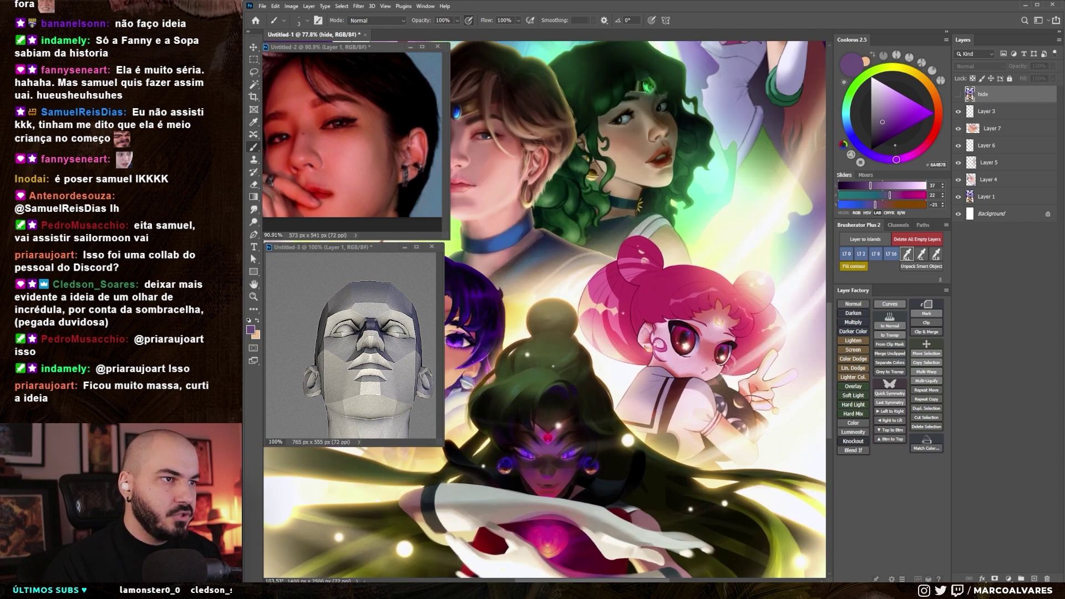
{"action": "left_click_drag", "start_coordinate": [438, 444], "coordinate": [403, 437]}
{"action": "scroll", "coordinate": [547, 411], "scroll_direction": "up", "scroll_amount": 3}
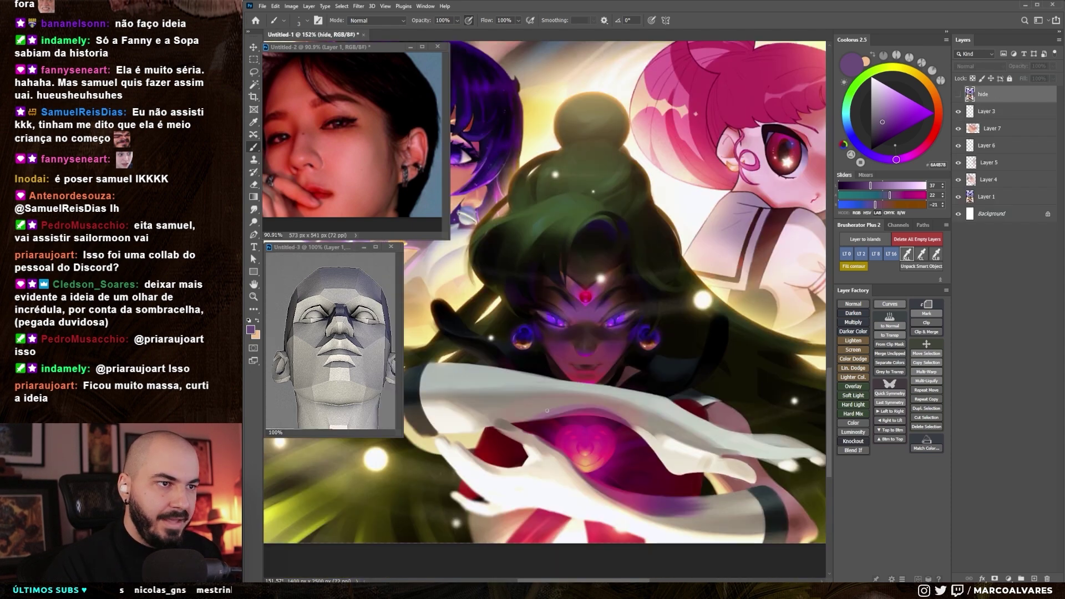
{"action": "scroll", "coordinate": [523, 382], "scroll_direction": "down", "scroll_amount": 3}
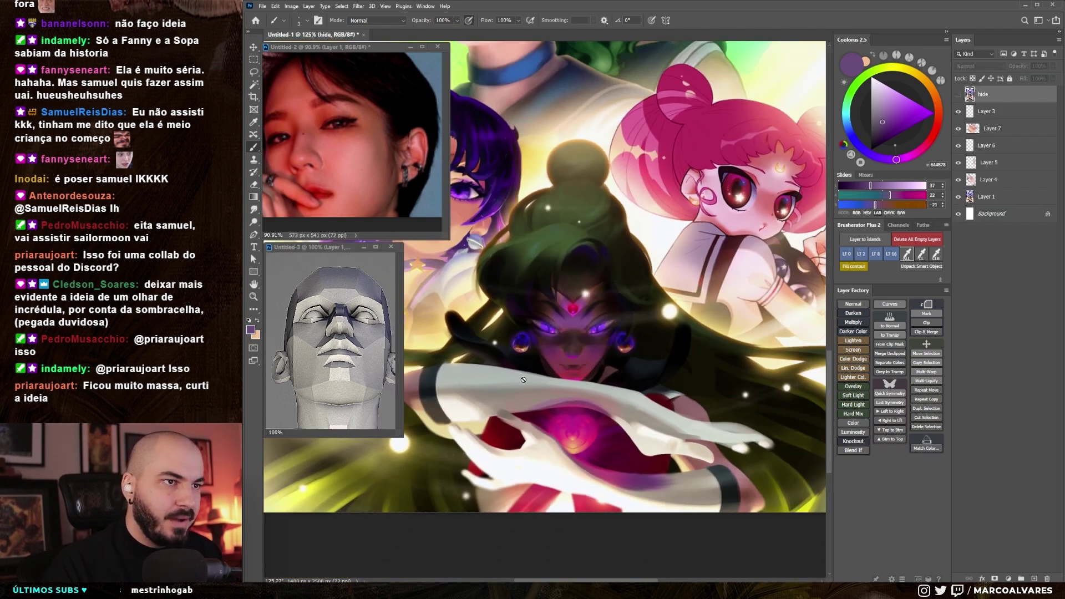
{"action": "scroll", "coordinate": [532, 381], "scroll_direction": "down", "scroll_amount": 2}
{"action": "scroll", "coordinate": [556, 382], "scroll_direction": "down", "scroll_amount": 2}
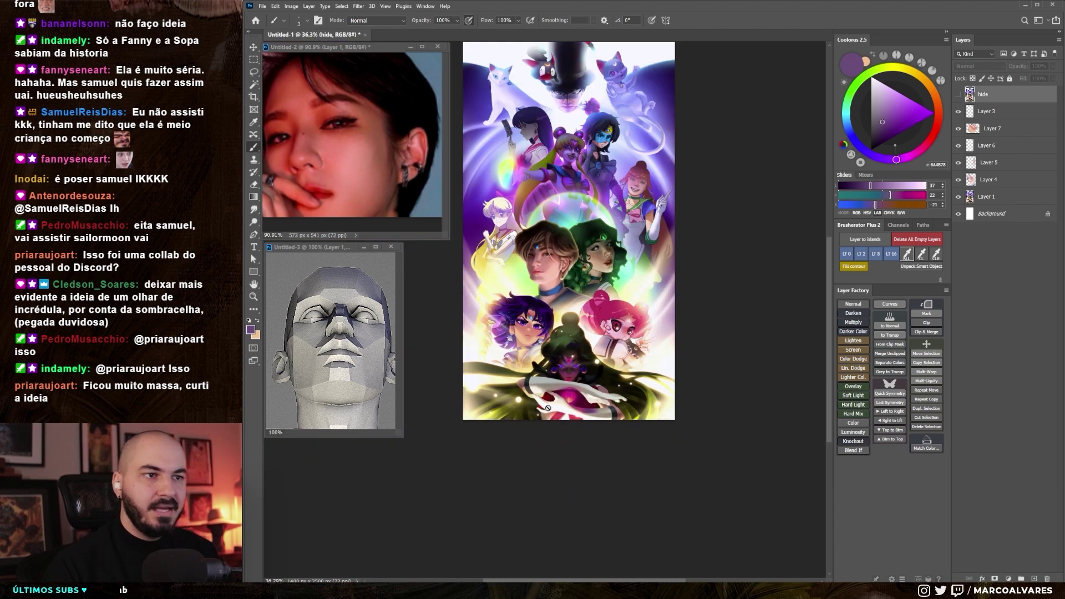
- Zoom in and out across the group to review it, ending focused on Sailor Pluto
{"action": "scroll", "coordinate": [556, 382], "scroll_direction": "up", "scroll_amount": 5}
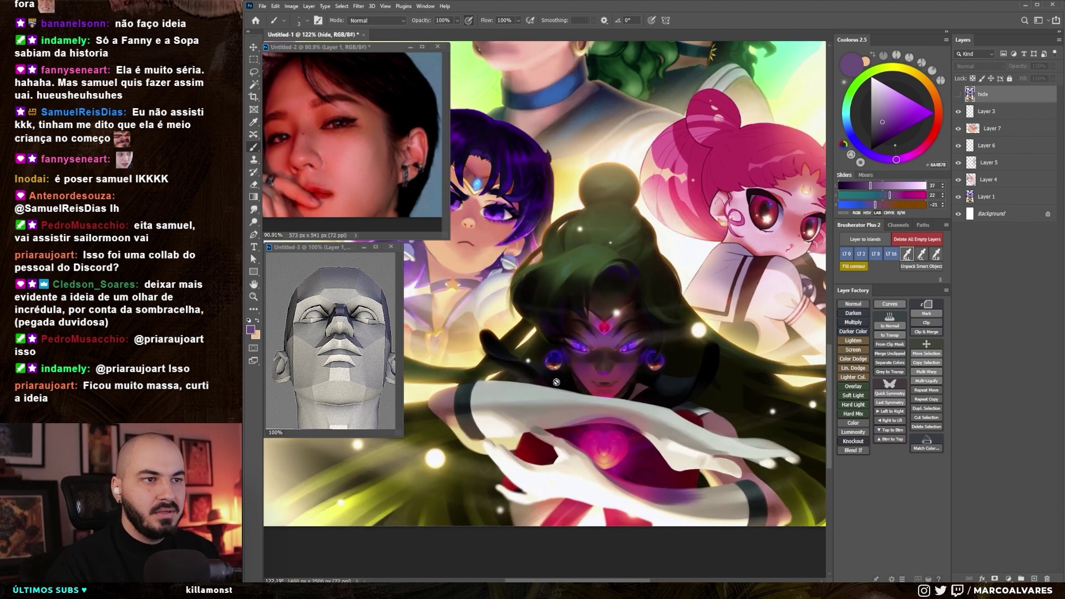
{"action": "scroll", "coordinate": [555, 375], "scroll_direction": "down", "scroll_amount": 1}
{"action": "scroll", "coordinate": [552, 369], "scroll_direction": "down", "scroll_amount": 1}
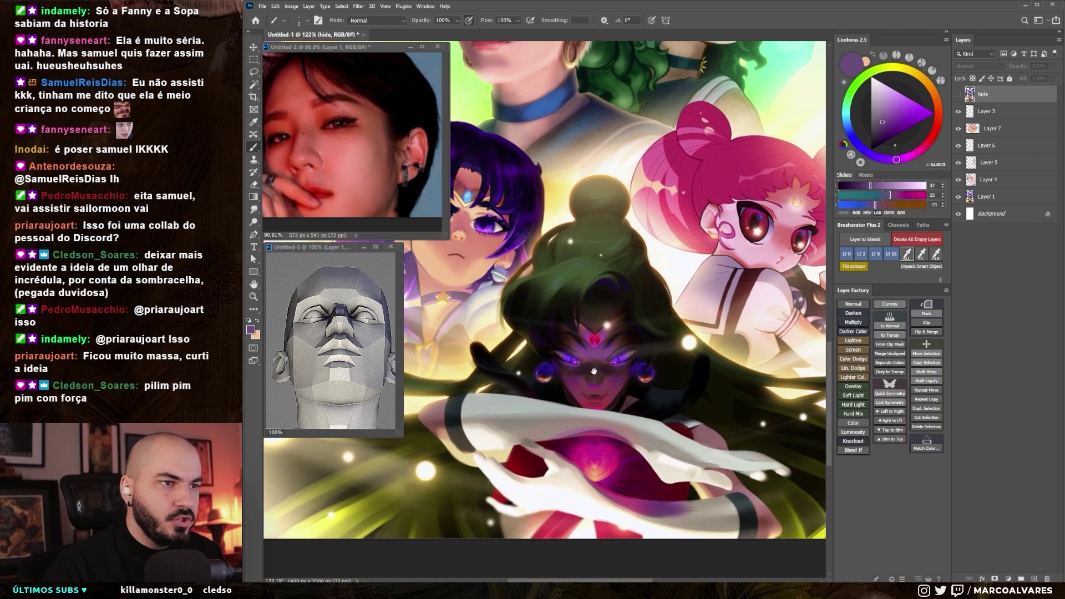
{"action": "scroll", "coordinate": [548, 364], "scroll_direction": "down", "scroll_amount": 1}
{"action": "scroll", "coordinate": [548, 364], "scroll_direction": "up", "scroll_amount": 1}
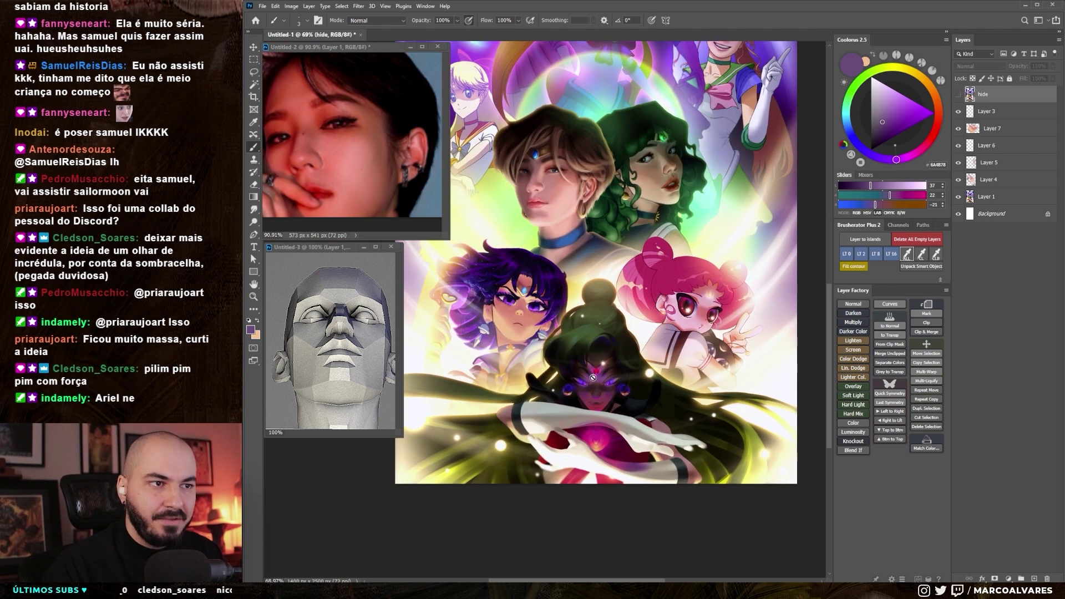
{"action": "scroll", "coordinate": [593, 377], "scroll_direction": "up", "scroll_amount": 1}
{"action": "scroll", "coordinate": [593, 410], "scroll_direction": "up", "scroll_amount": 1}
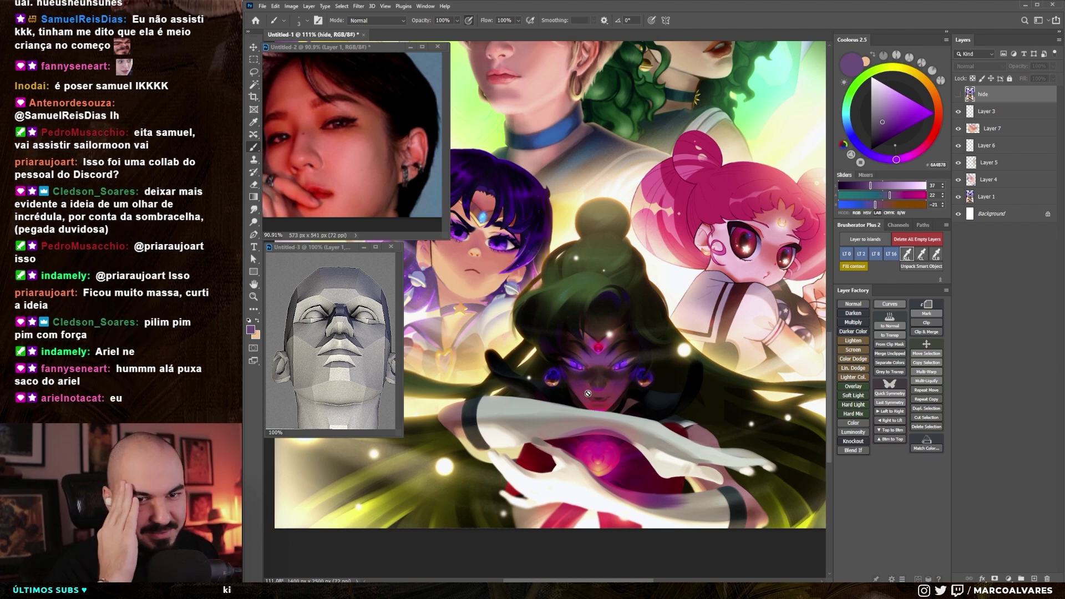
{"action": "scroll", "coordinate": [588, 393], "scroll_direction": "up", "scroll_amount": 1}
{"action": "scroll", "coordinate": [586, 391], "scroll_direction": "up", "scroll_amount": 2}
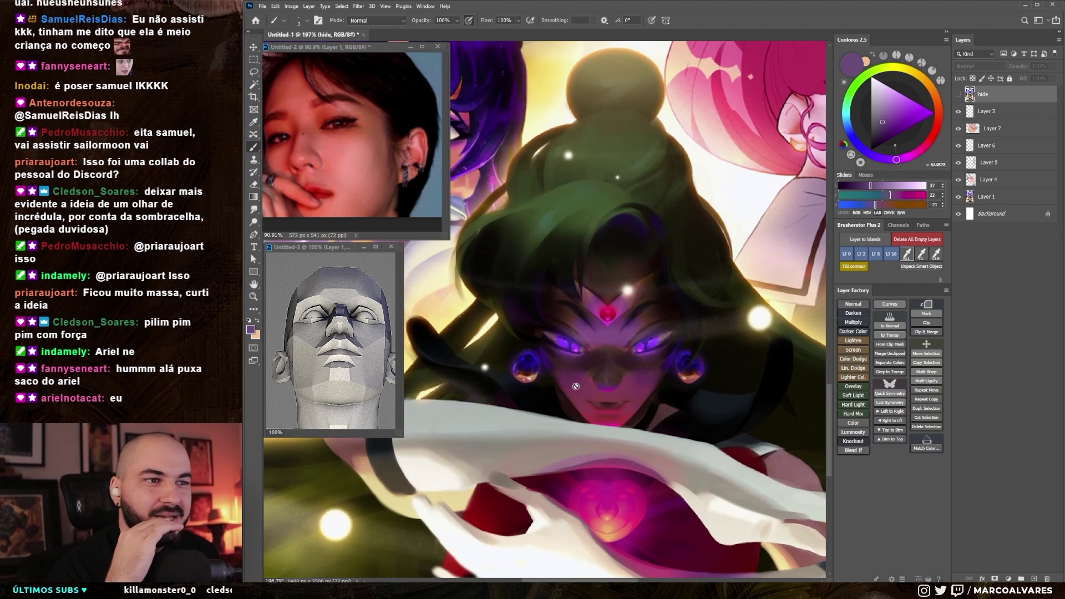
{"action": "scroll", "coordinate": [582, 391], "scroll_direction": "down", "scroll_amount": 7}
{"action": "scroll", "coordinate": [610, 385], "scroll_direction": "down", "scroll_amount": 2}
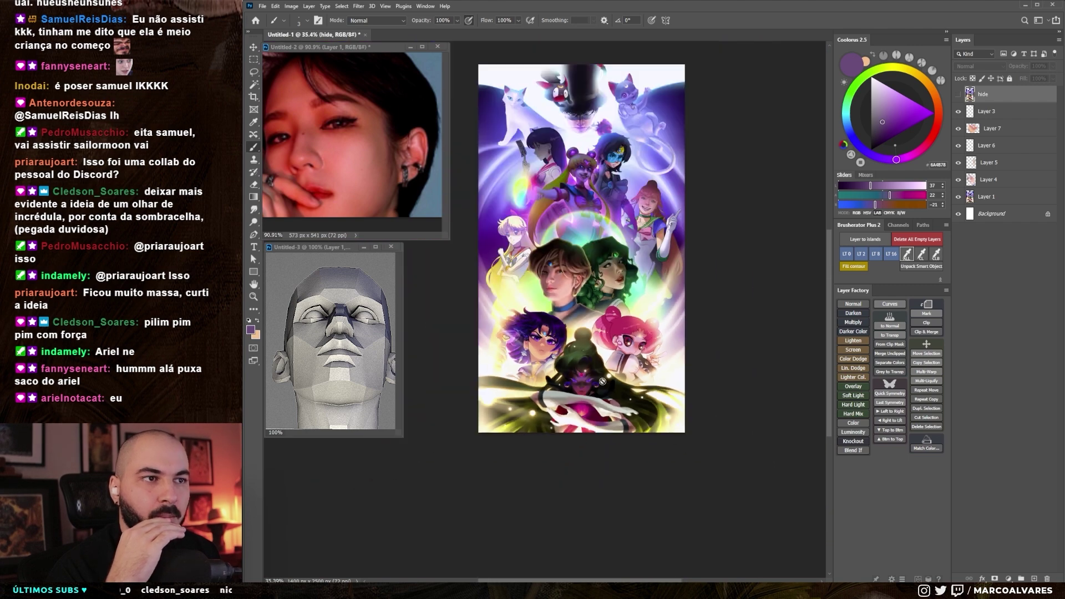
{"action": "scroll", "coordinate": [594, 436], "scroll_direction": "up", "scroll_amount": 5}
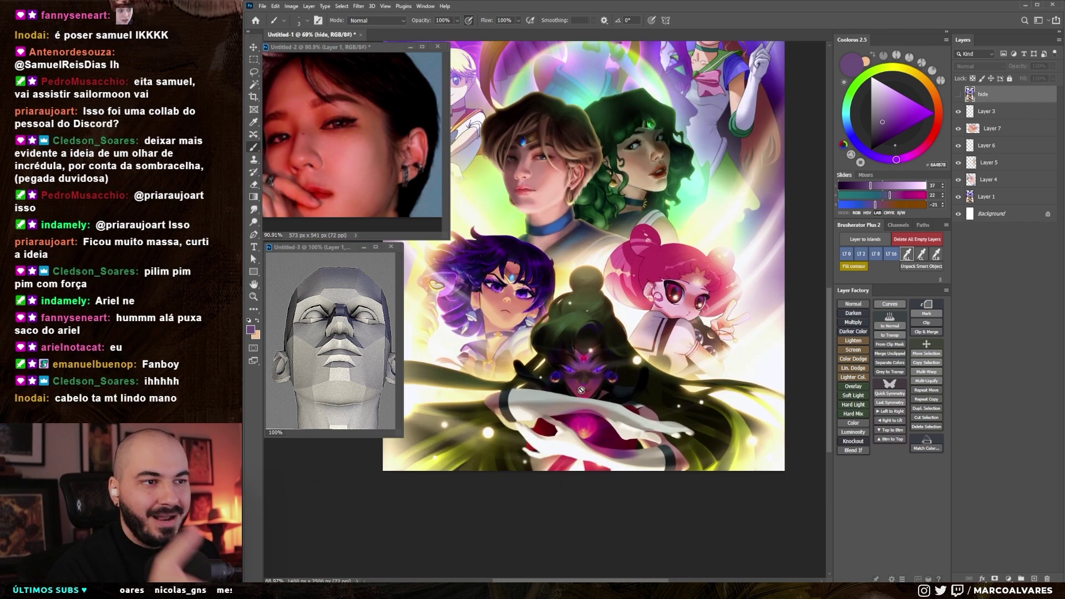
{"action": "scroll", "coordinate": [594, 436], "scroll_direction": "up", "scroll_amount": 1}
{"action": "scroll", "coordinate": [606, 336], "scroll_direction": "up", "scroll_amount": 1}
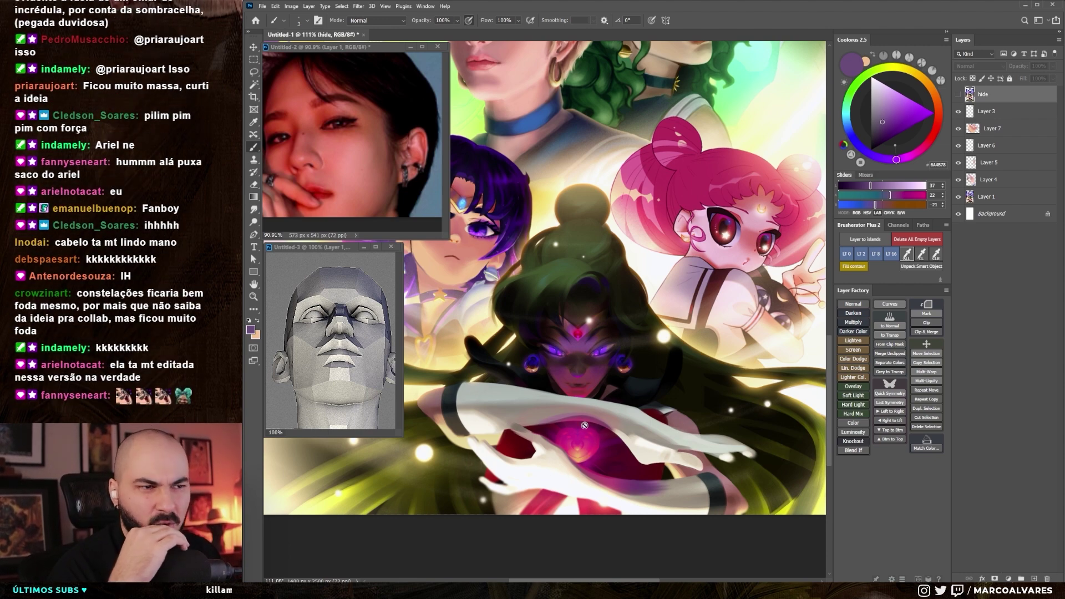
{"action": "scroll", "coordinate": [502, 453], "scroll_direction": "up", "scroll_amount": 2}
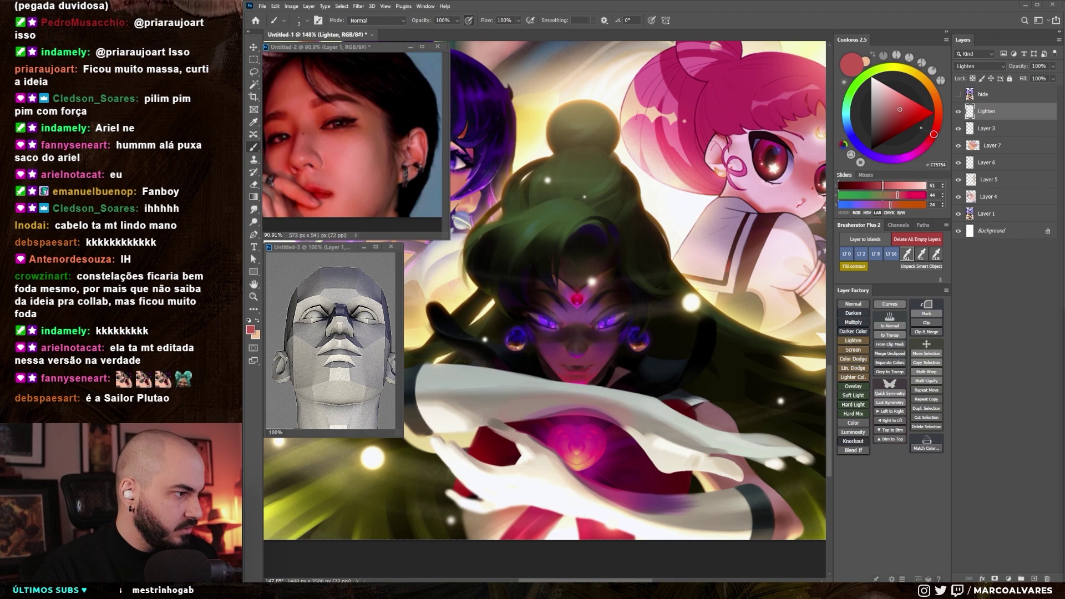
- Set the new layer to Color Dodge and paint light around the green-haired character's nose and lips
{"action": "mouse_move", "coordinate": [538, 361]}
{"action": "left_mouse_down"}
{"action": "mouse_move", "coordinate": [547, 360]}
{"action": "mouse_move", "coordinate": [509, 344]}
{"action": "left_mouse_up"}
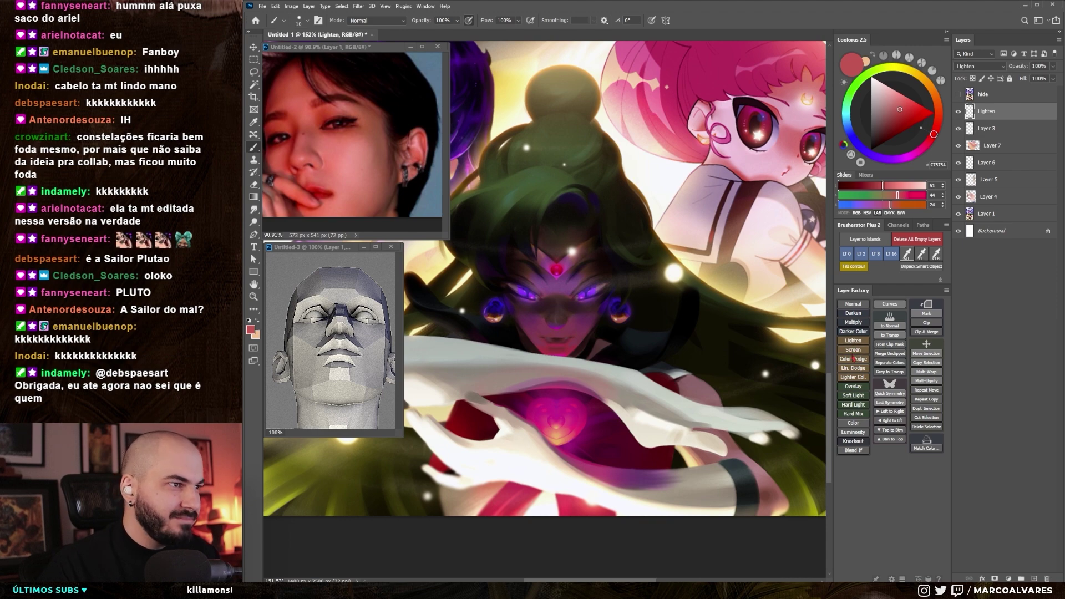
{"action": "left_click", "coordinate": [852, 360]}
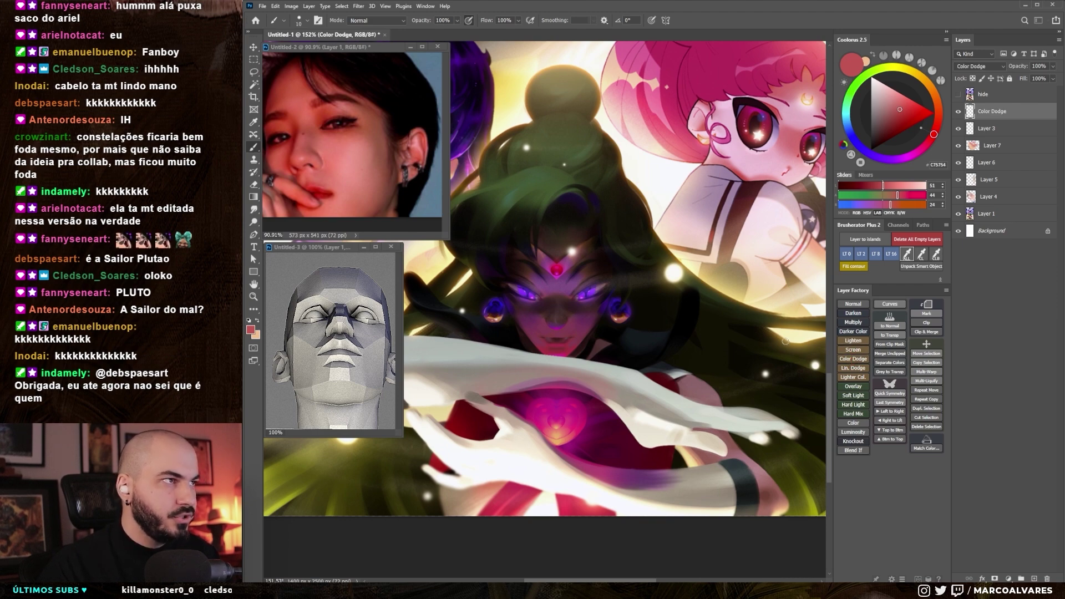
{"action": "left_click_drag", "start_coordinate": [565, 334], "coordinate": [553, 338]}
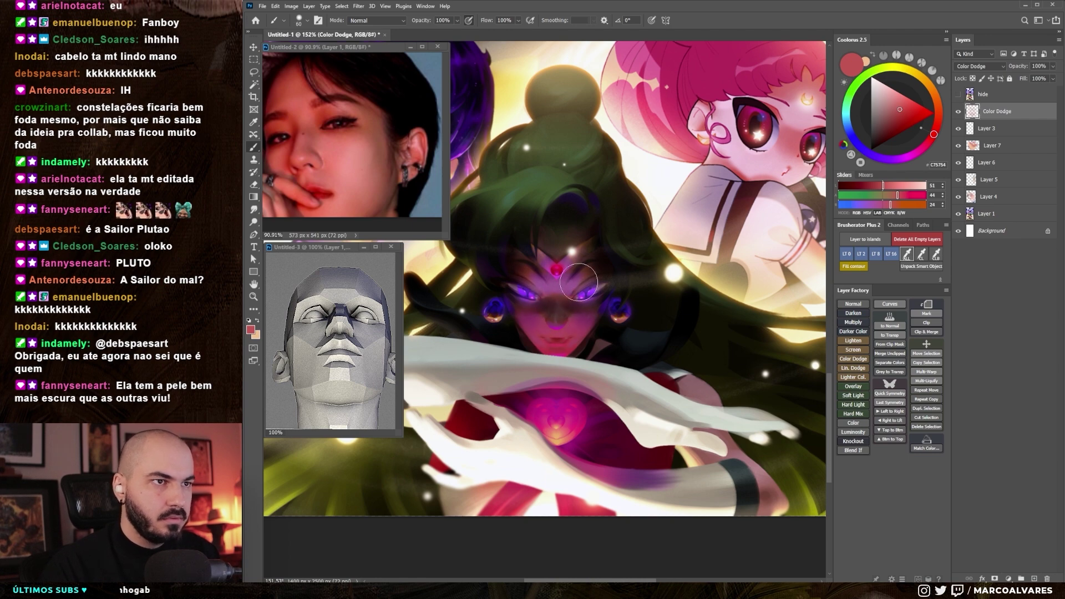
{"action": "scroll", "coordinate": [578, 282], "scroll_direction": "down", "scroll_amount": 5}
{"action": "scroll", "coordinate": [542, 268], "scroll_direction": "up", "scroll_amount": 4}
{"action": "scroll", "coordinate": [569, 279], "scroll_direction": "down", "scroll_amount": 2}
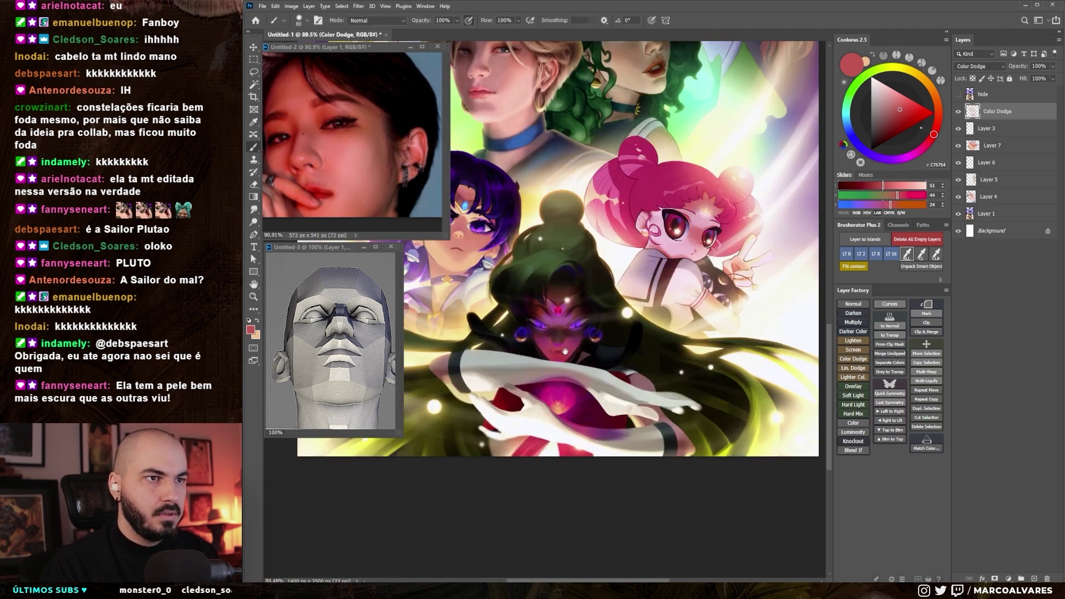
- Shift the paint colour toward orange and zoom out to view the lower characters
{"action": "left_click_drag", "start_coordinate": [934, 134], "coordinate": [938, 120]}
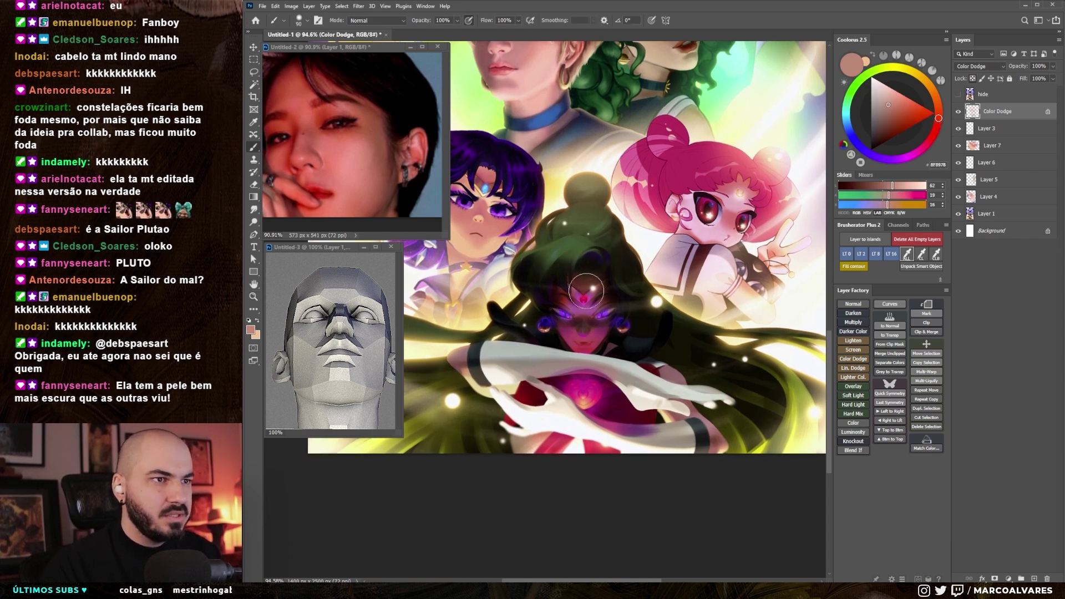
{"action": "scroll", "coordinate": [598, 272], "scroll_direction": "up", "scroll_amount": 1}
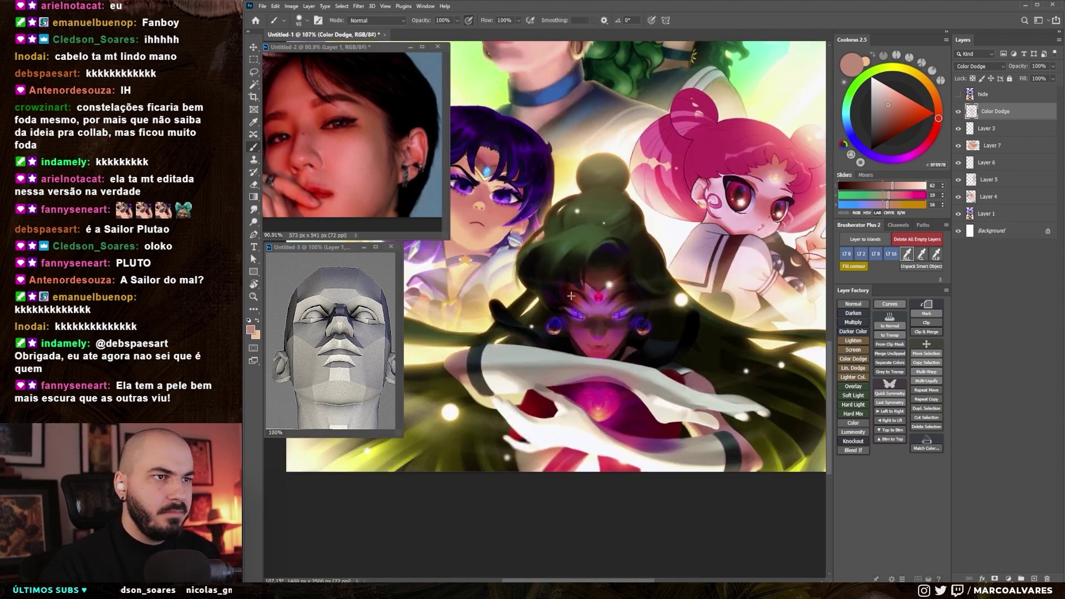
{"action": "scroll", "coordinate": [624, 297], "scroll_direction": "down", "scroll_amount": 1}
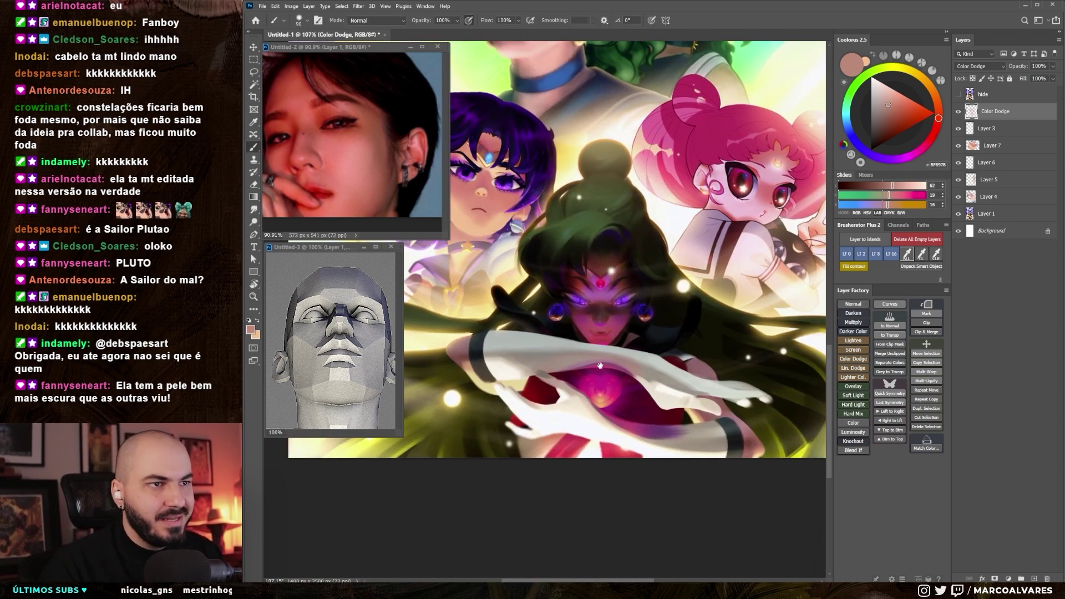
{"action": "scroll", "coordinate": [603, 313], "scroll_direction": "down", "scroll_amount": 1}
{"action": "mouse_move", "coordinate": [595, 350]}
{"action": "left_mouse_down"}
{"action": "mouse_move", "coordinate": [638, 309]}
{"action": "mouse_move", "coordinate": [579, 383]}
{"action": "left_mouse_up"}
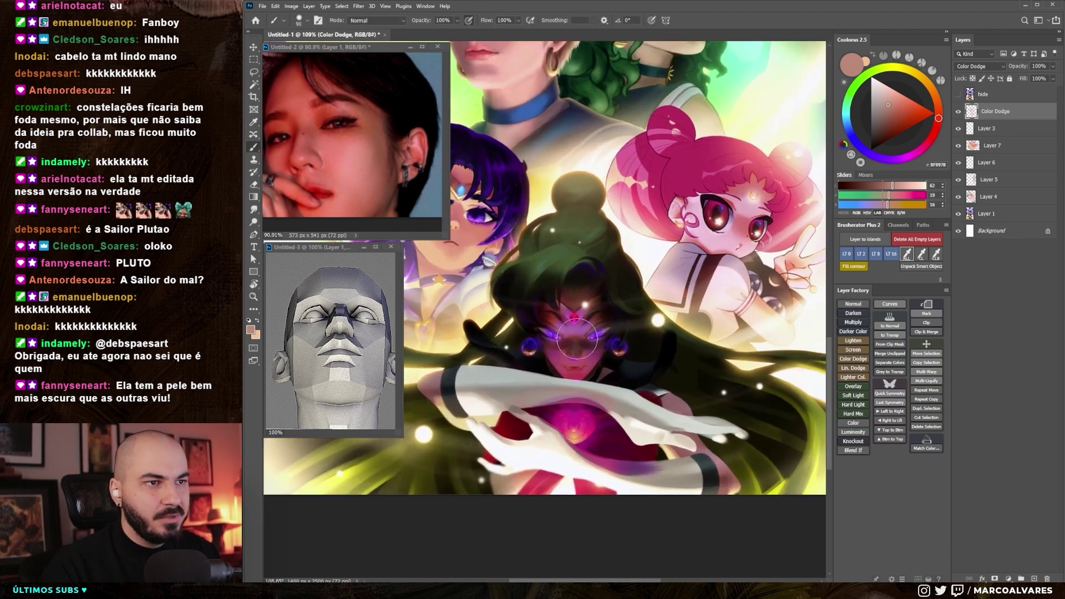
{"action": "key", "text": "z"}
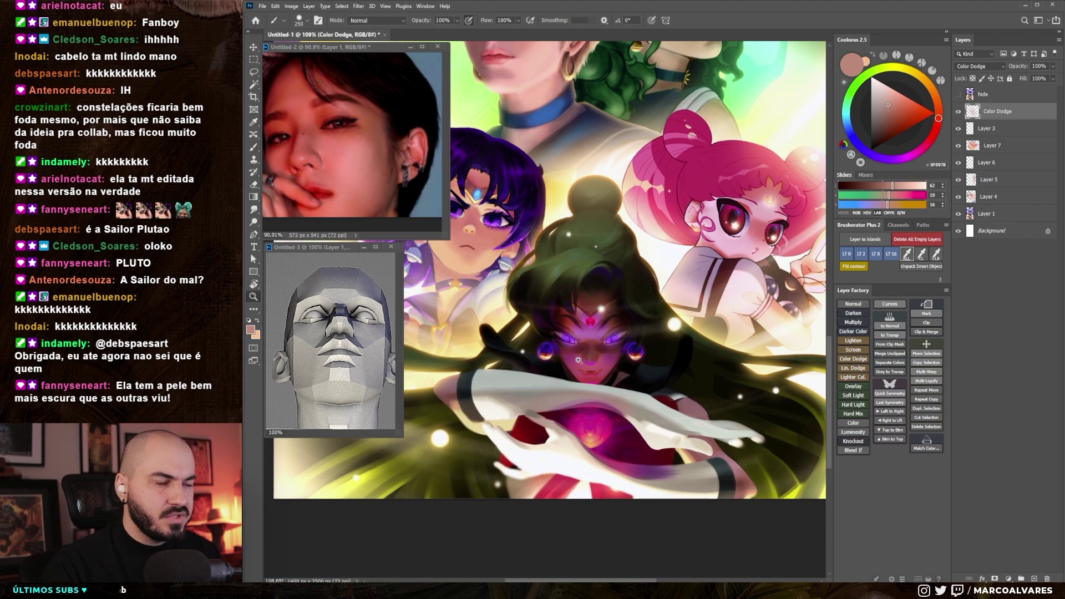
{"action": "left_click_drag", "start_coordinate": [605, 336], "coordinate": [602, 332]}
{"action": "key", "text": "b"}
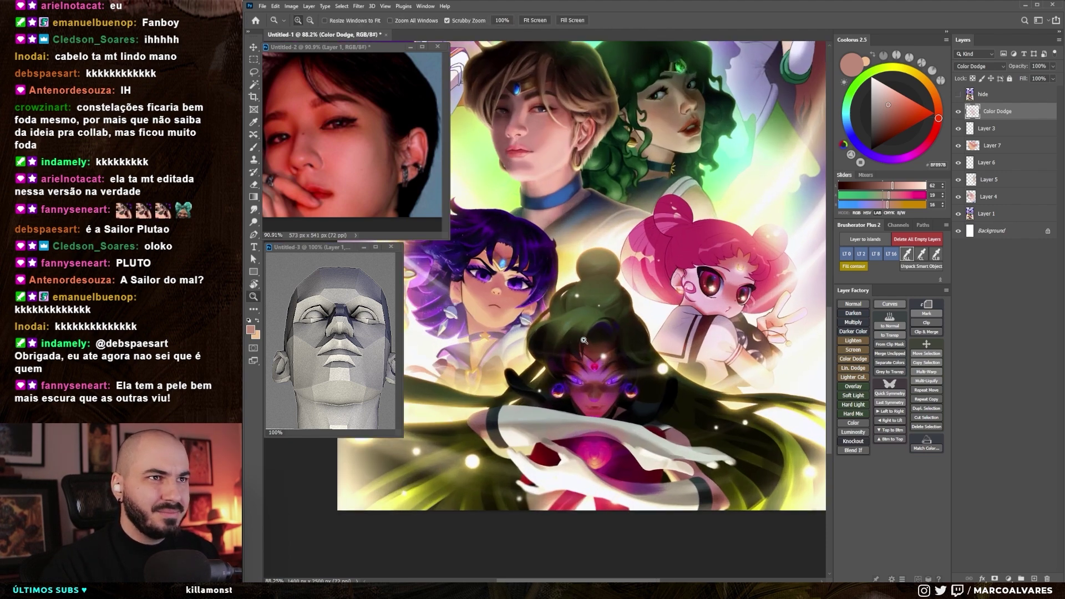
- Change the paint colour from peach to light green and enlarge the brush to size 20
{"action": "right_click", "coordinate": [585, 256]}
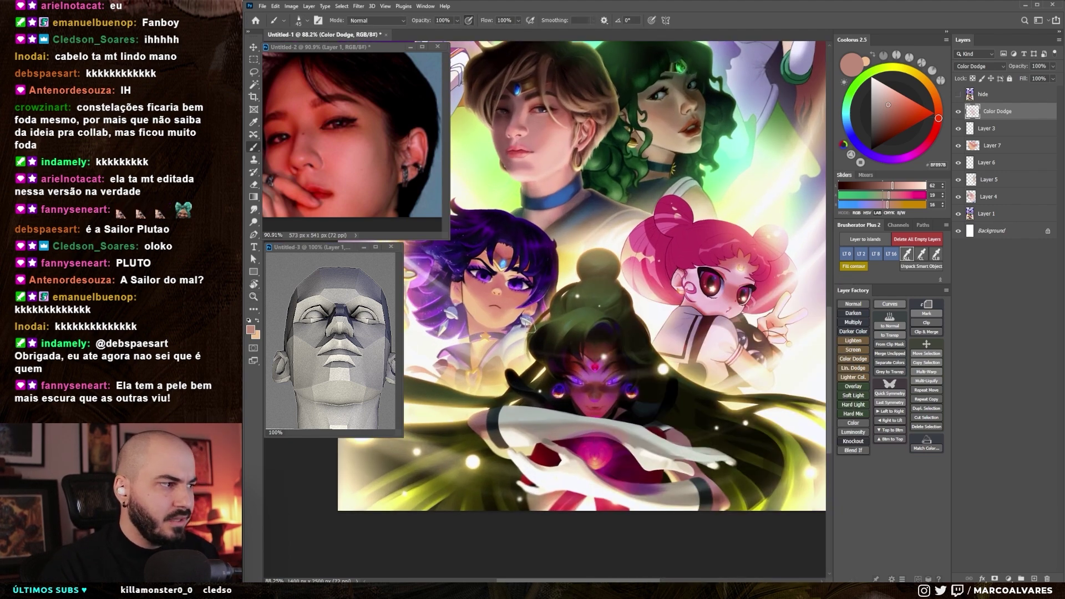
{"action": "key", "text": "Escape"}
{"action": "scroll", "coordinate": [545, 346], "scroll_direction": "up", "scroll_amount": 3}
{"action": "left_click", "coordinate": [895, 128]}
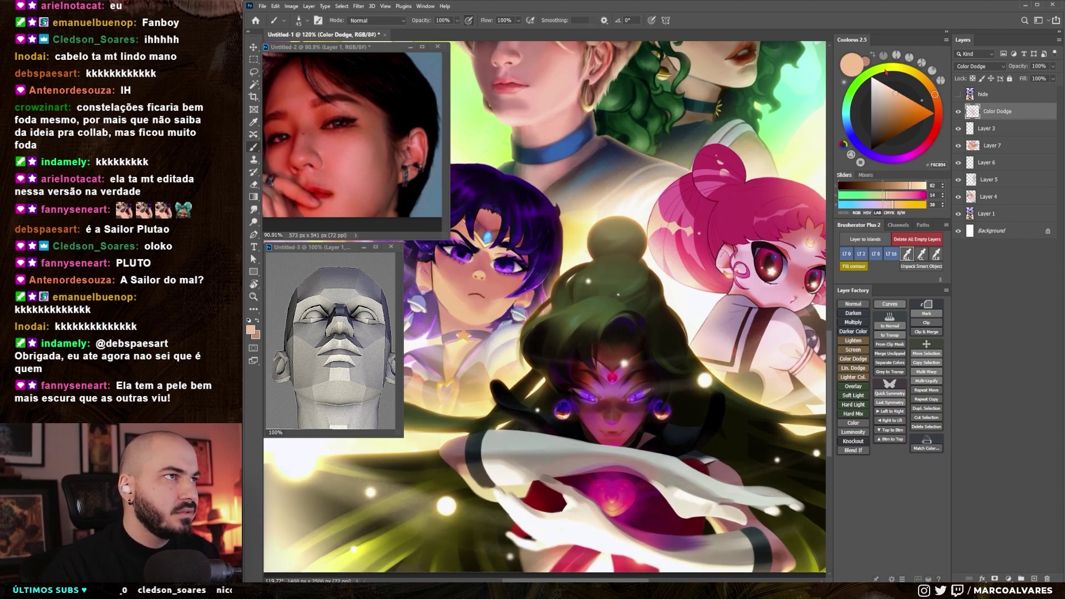
{"action": "left_click_drag", "start_coordinate": [886, 72], "coordinate": [875, 70]}
{"action": "key", "text": "bracketright"}
{"action": "key", "text": "bracketright"}
{"action": "key", "text": "bracketright"}
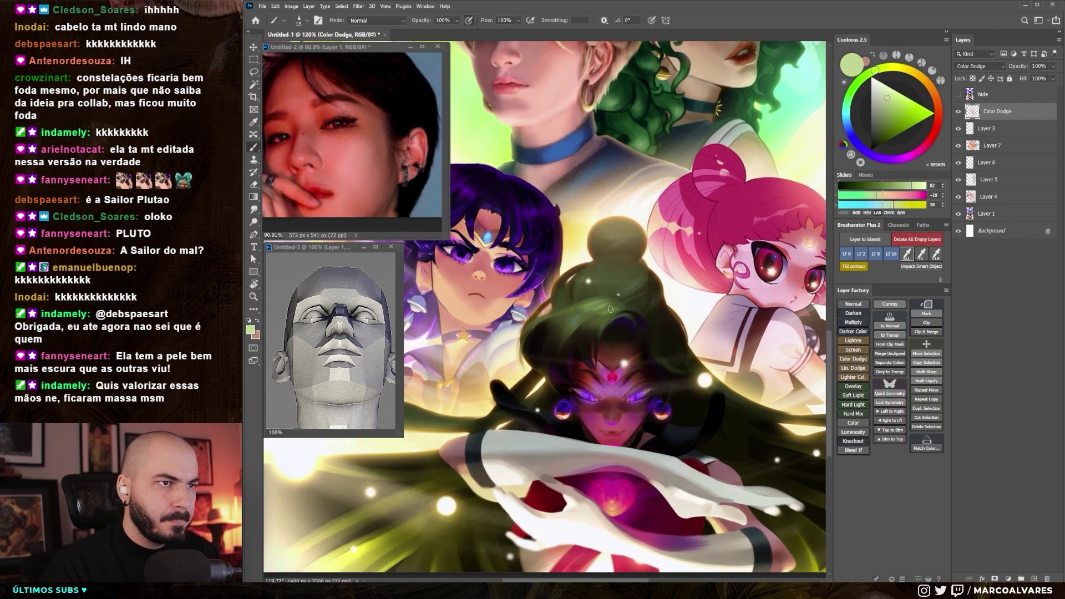
{"action": "key", "text": "e"}
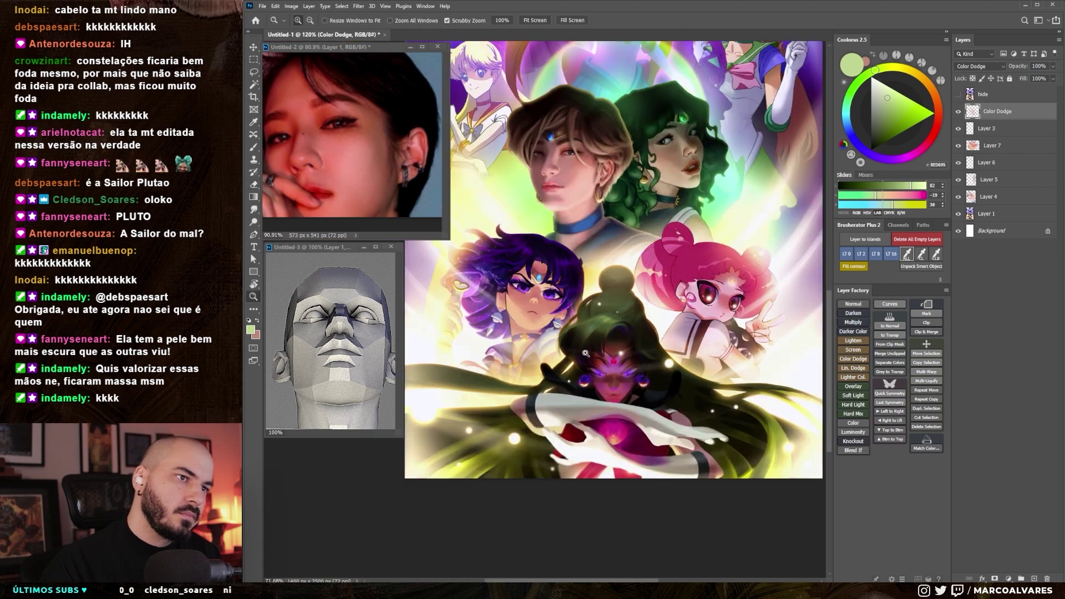
- Return to the Brush at size 25 and fine-tune the green paint colour
{"action": "scroll", "coordinate": [623, 340], "scroll_direction": "up", "scroll_amount": 2}
{"action": "left_click_drag", "start_coordinate": [623, 340], "coordinate": [616, 339]}
{"action": "key", "text": "b"}
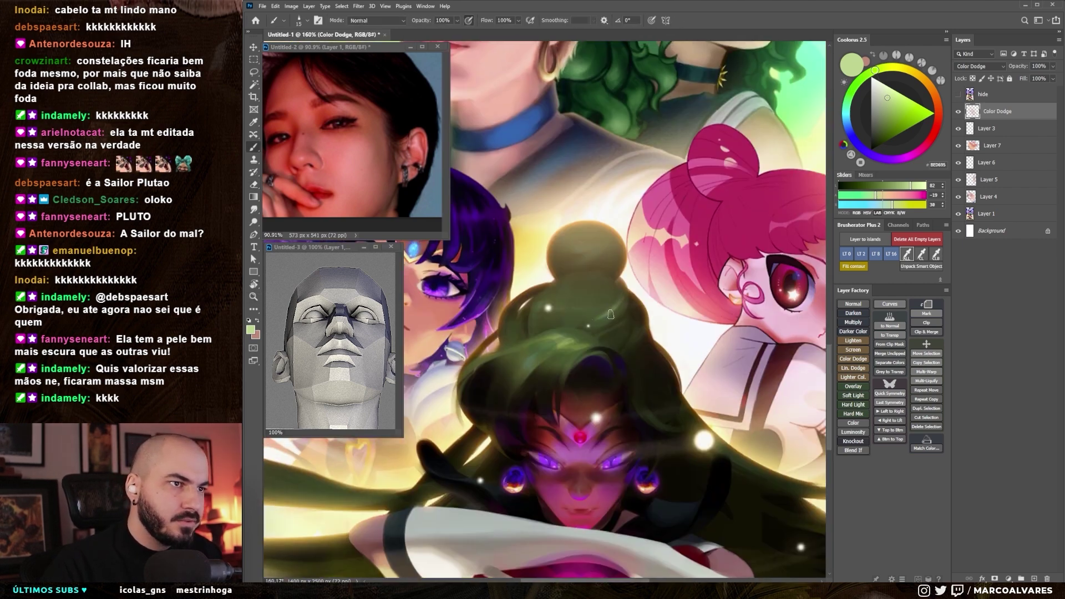
{"action": "key", "text": "bracketright"}
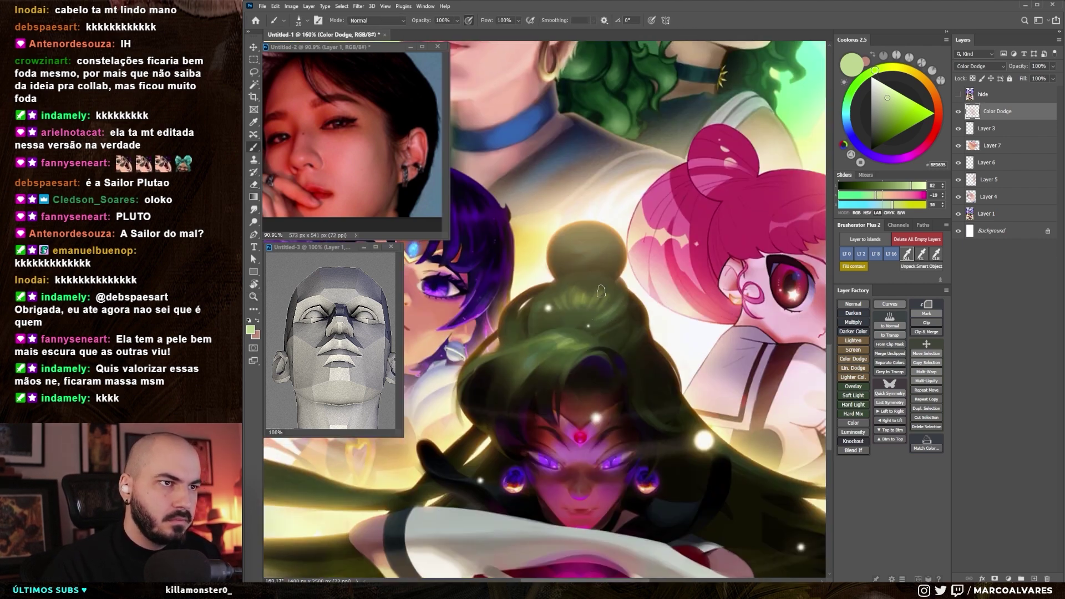
{"action": "key", "text": "bracketleft"}
{"action": "left_click", "coordinate": [573, 292], "text": "alt"}
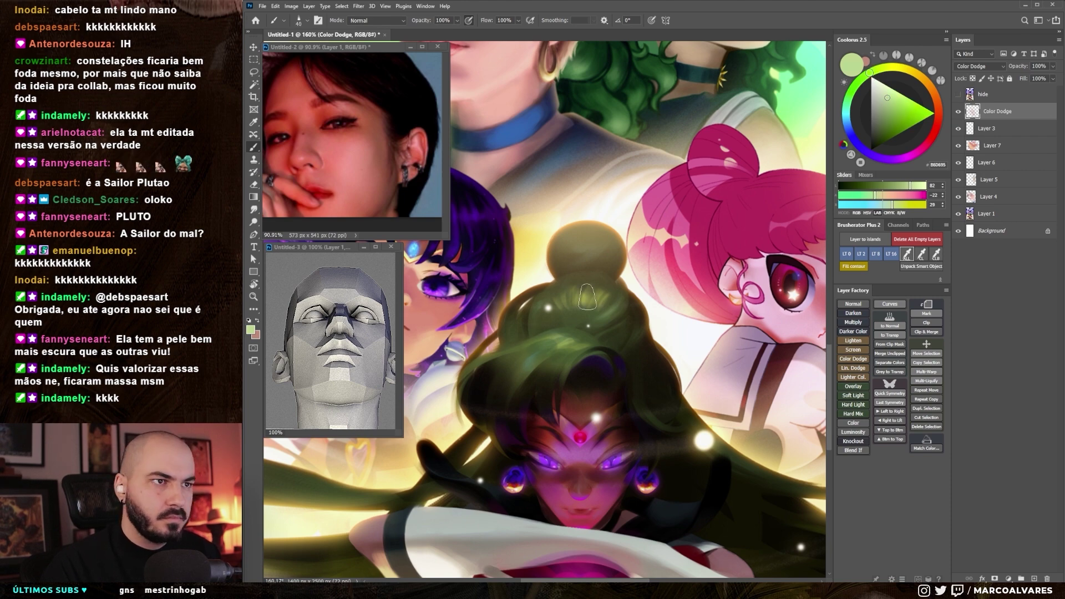
{"action": "key", "text": "bracketright"}
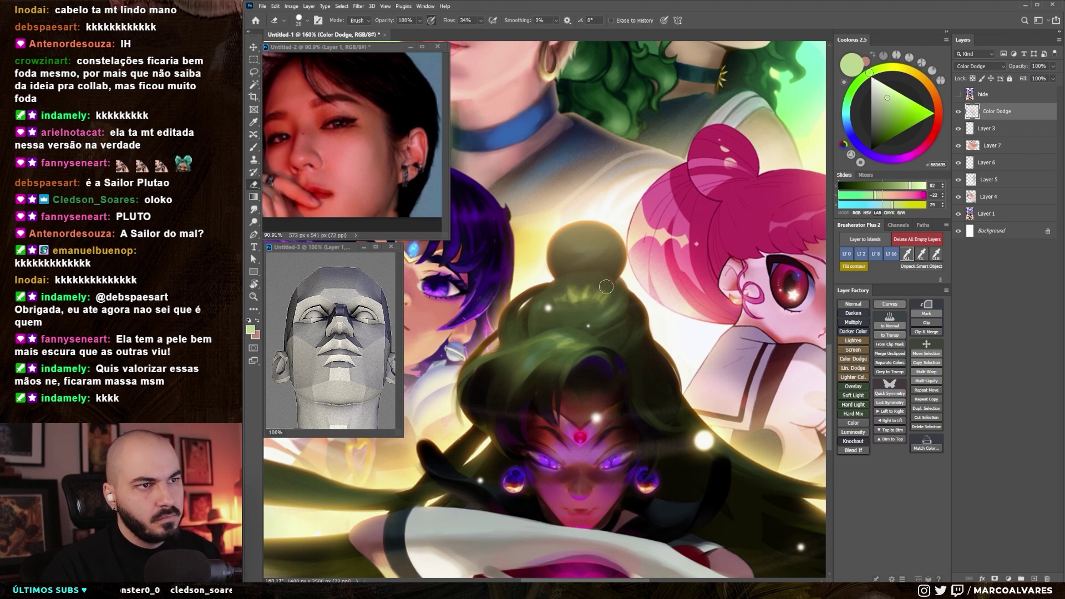
{"action": "key", "text": "e"}
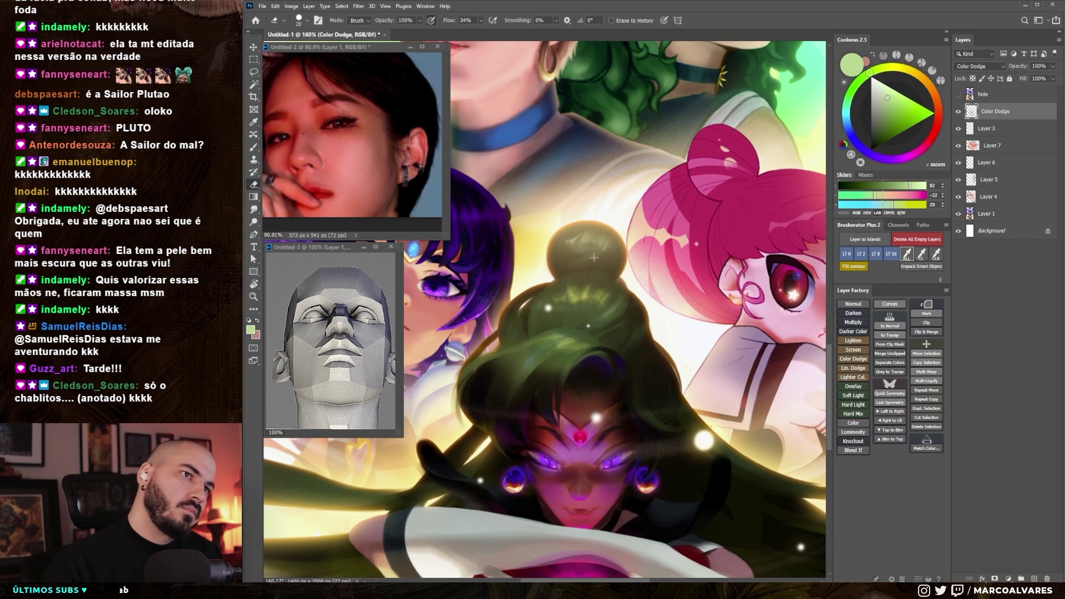
{"action": "key", "text": "b"}
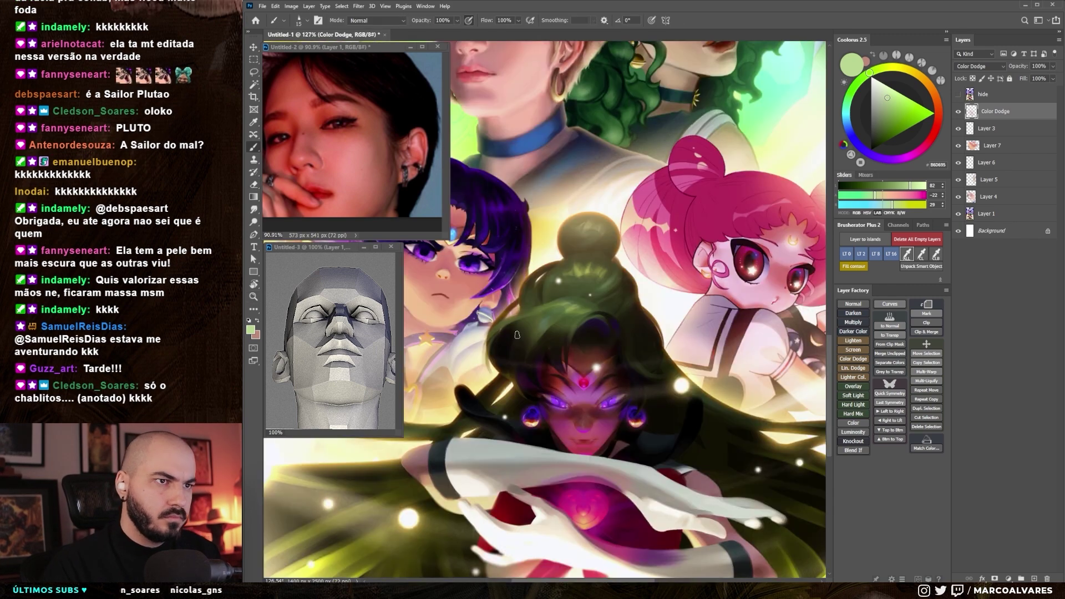
{"action": "key", "text": "ctrl+0"}
{"action": "scroll", "coordinate": [553, 382], "scroll_direction": "up", "scroll_amount": 5}
{"action": "key", "text": "e"}
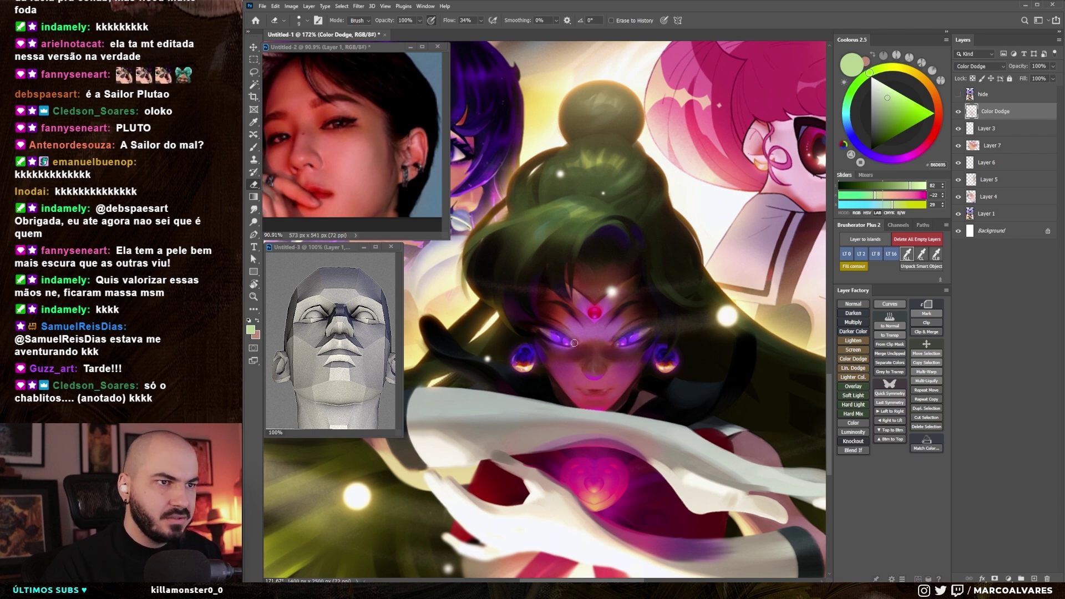
{"action": "key", "text": "z"}
{"action": "mouse_move", "coordinate": [581, 354]}
{"action": "left_mouse_down"}
{"action": "mouse_move", "coordinate": [594, 373]}
{"action": "mouse_move", "coordinate": [611, 357]}
{"action": "left_mouse_up"}
{"action": "key", "text": "e"}
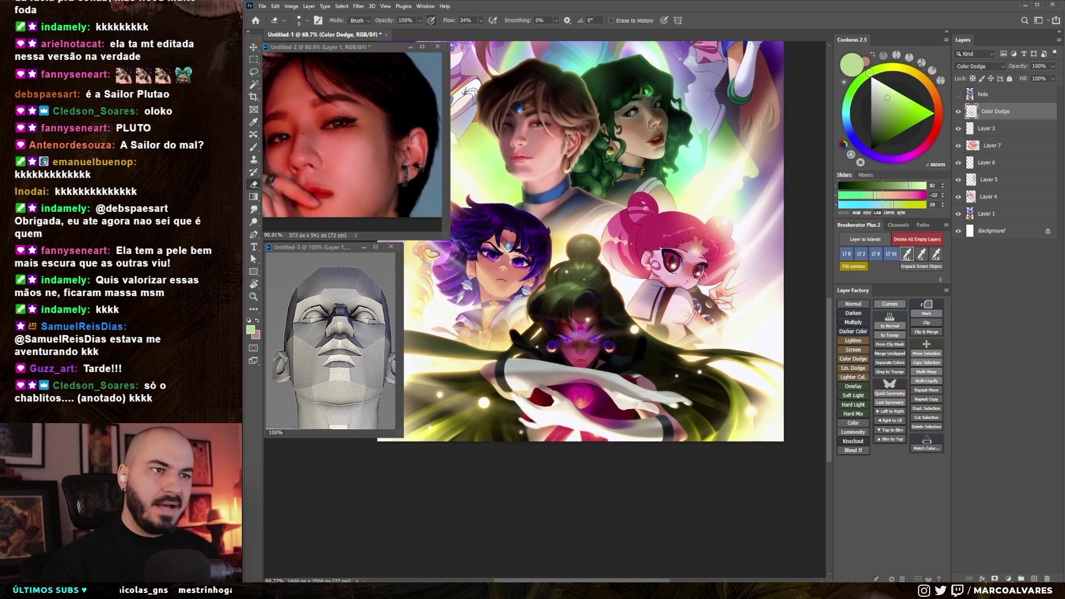
{"action": "left_click", "coordinate": [958, 112]}
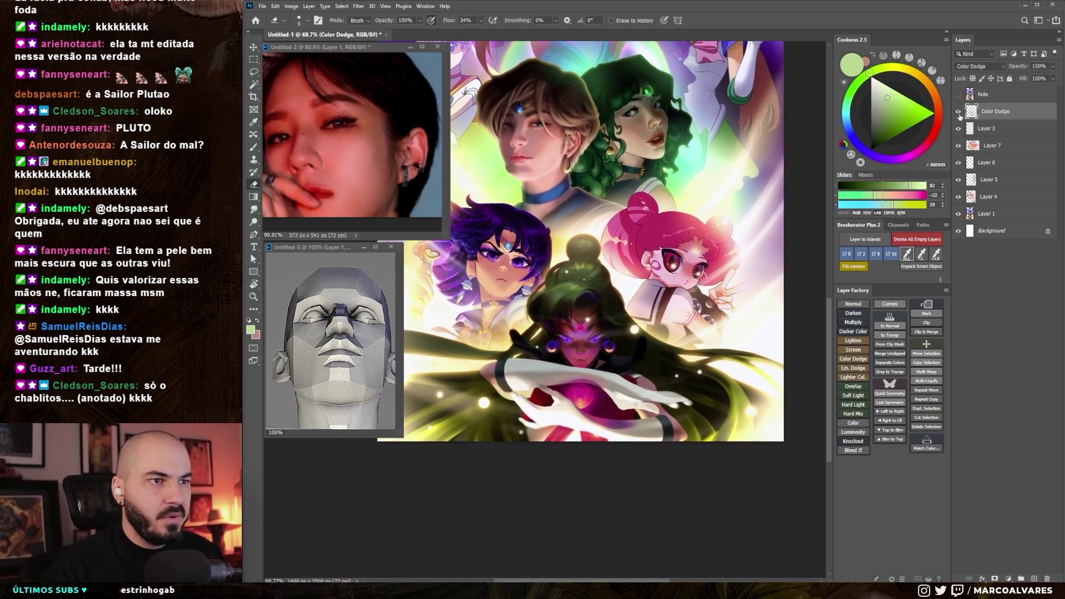
{"action": "key", "text": "z"}
{"action": "mouse_move", "coordinate": [600, 331]}
{"action": "left_mouse_down"}
{"action": "mouse_move", "coordinate": [642, 369]}
{"action": "mouse_move", "coordinate": [640, 355]}
{"action": "left_mouse_up"}
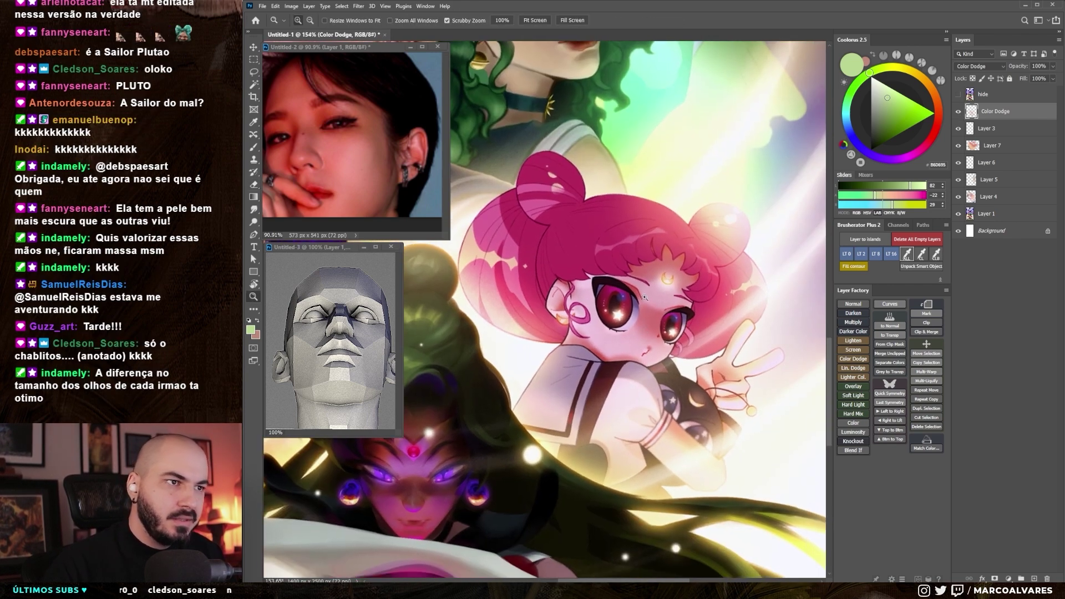
{"action": "left_click_drag", "start_coordinate": [708, 349], "coordinate": [655, 335]}
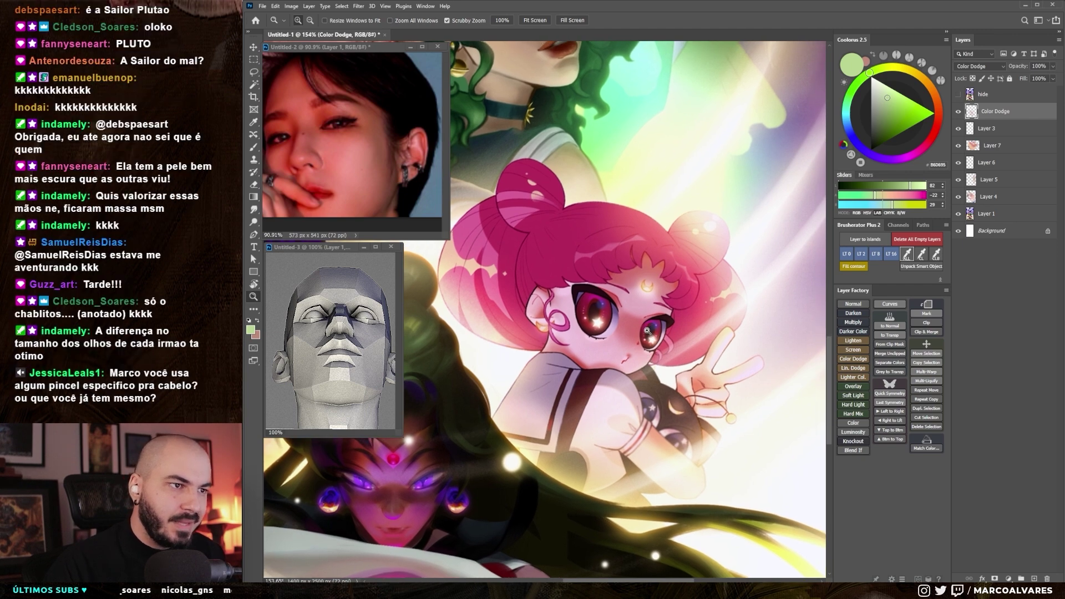
{"action": "scroll", "coordinate": [648, 343], "scroll_direction": "up", "scroll_amount": 1}
{"action": "scroll", "coordinate": [648, 342], "scroll_direction": "up", "scroll_amount": 1}
{"action": "key", "text": "b"}
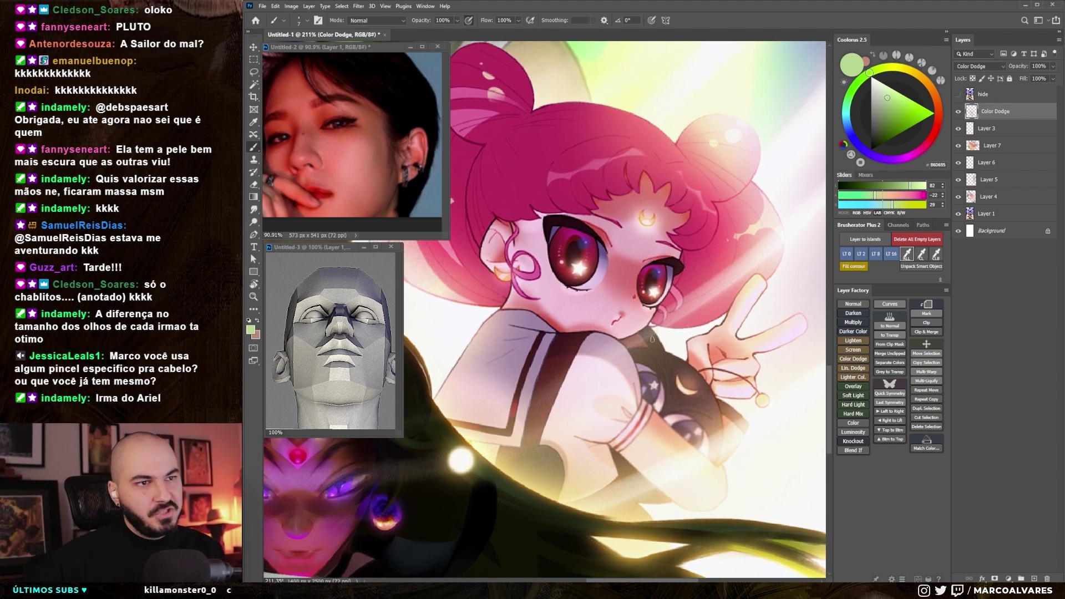
{"action": "scroll", "coordinate": [641, 344], "scroll_direction": "down", "scroll_amount": 2}
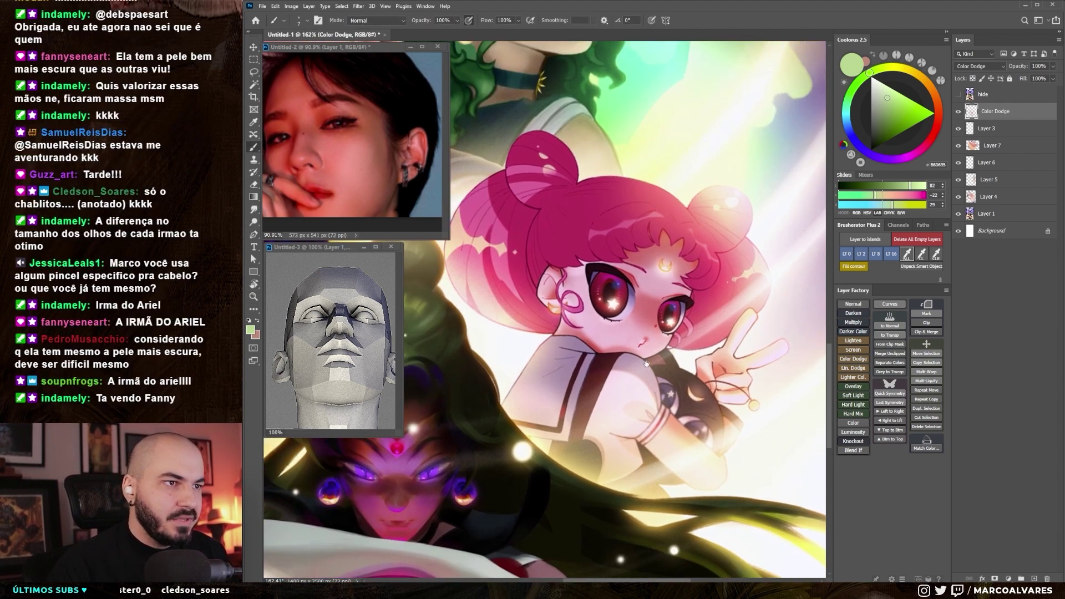
{"action": "scroll", "coordinate": [637, 348], "scroll_direction": "down", "scroll_amount": 1}
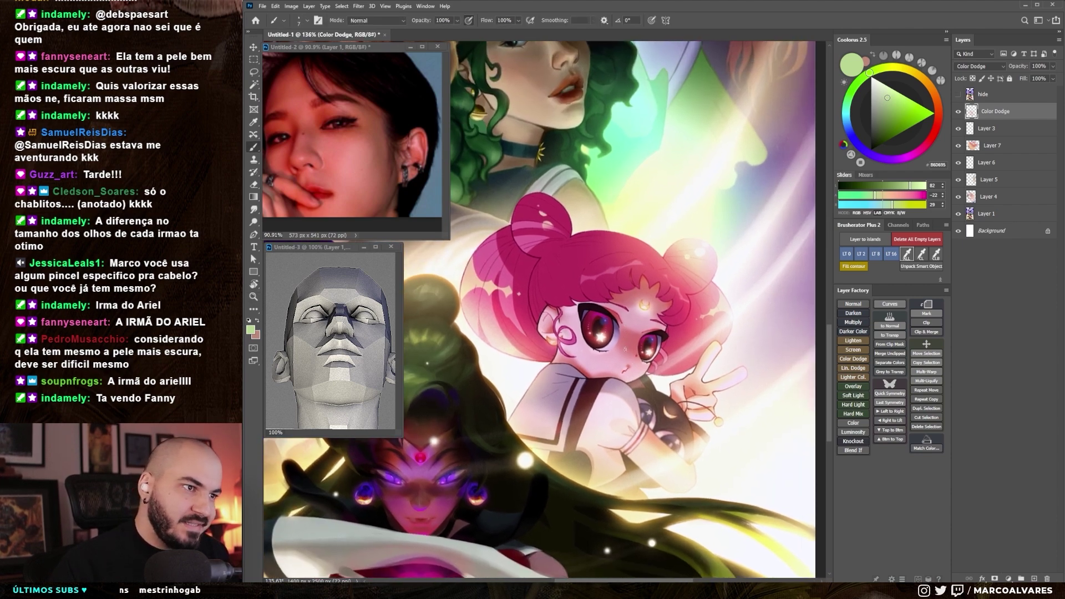
{"action": "scroll", "coordinate": [625, 343], "scroll_direction": "up", "scroll_amount": 2}
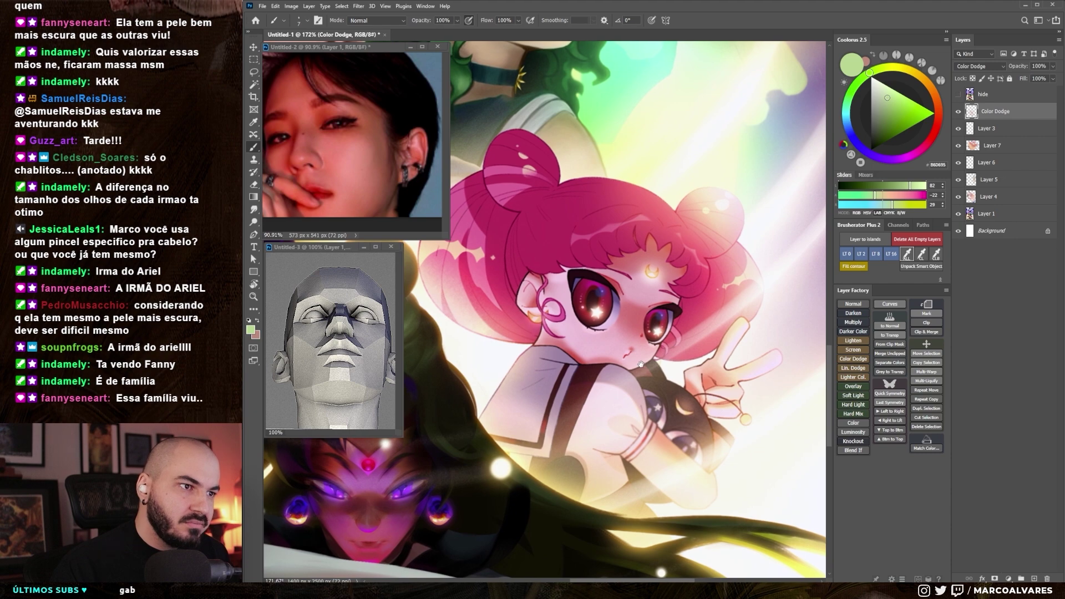
{"action": "scroll", "coordinate": [641, 365], "scroll_direction": "down", "scroll_amount": 1}
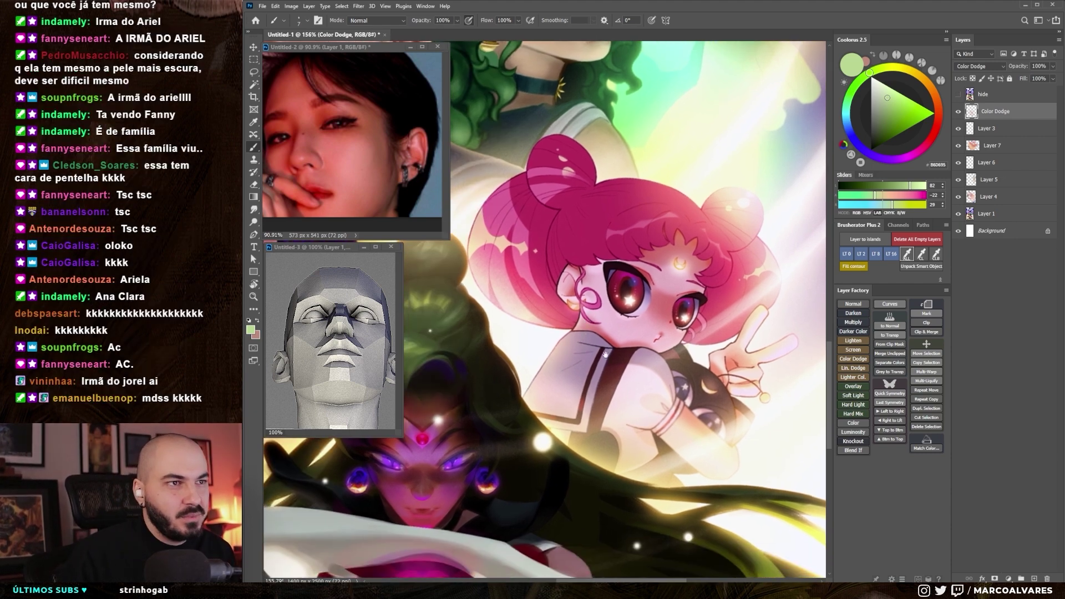
{"action": "scroll", "coordinate": [568, 373], "scroll_direction": "down", "scroll_amount": 2}
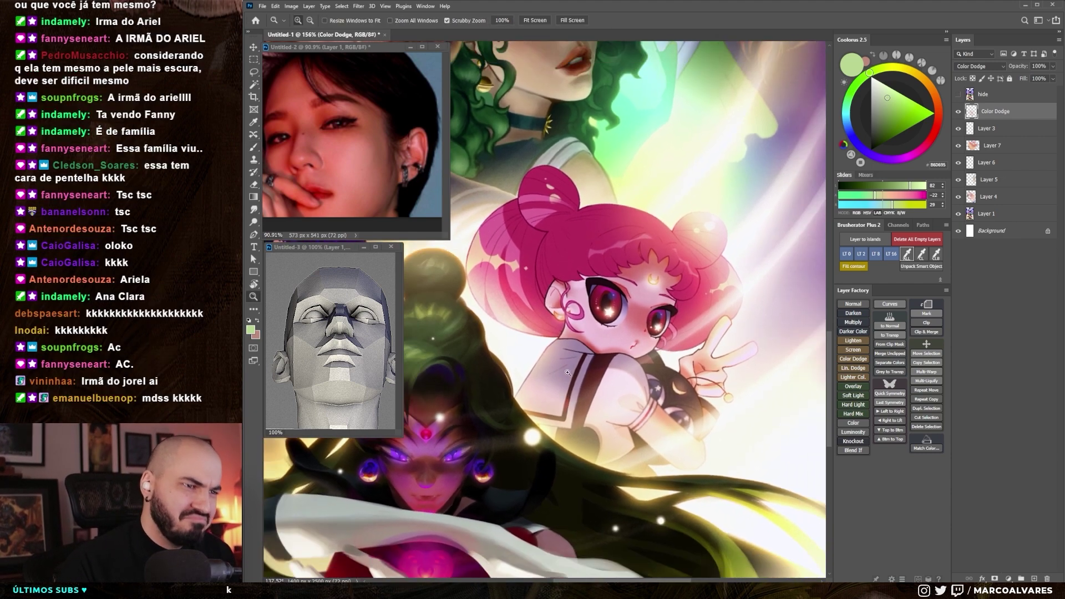
{"action": "scroll", "coordinate": [566, 373], "scroll_direction": "down", "scroll_amount": 1}
{"action": "scroll", "coordinate": [560, 372], "scroll_direction": "down", "scroll_amount": 1}
{"action": "scroll", "coordinate": [555, 371], "scroll_direction": "down", "scroll_amount": 2}
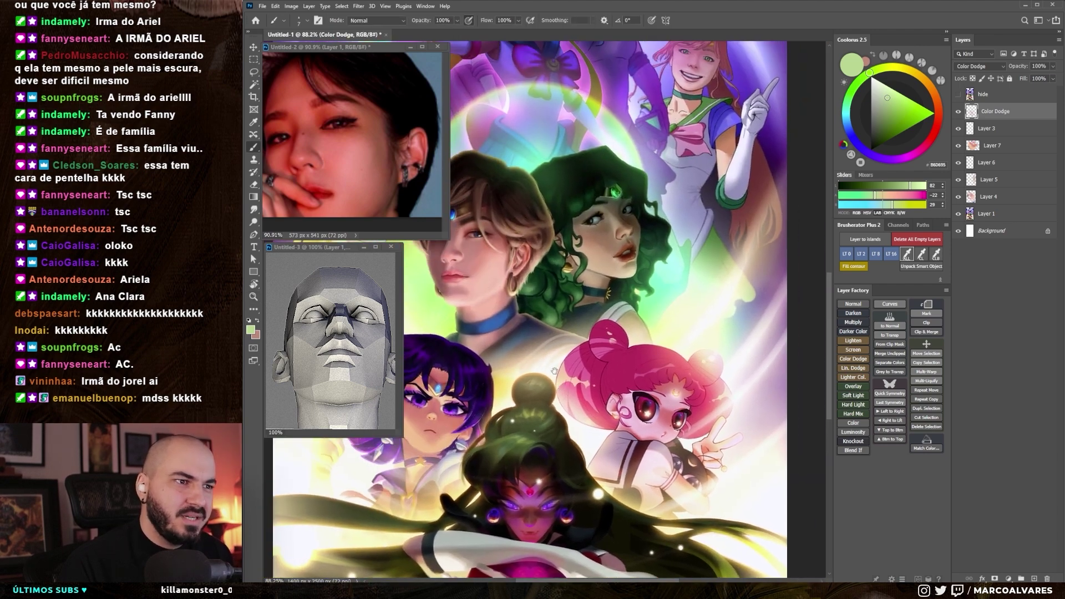
{"action": "left_click_drag", "start_coordinate": [554, 371], "coordinate": [590, 390]}
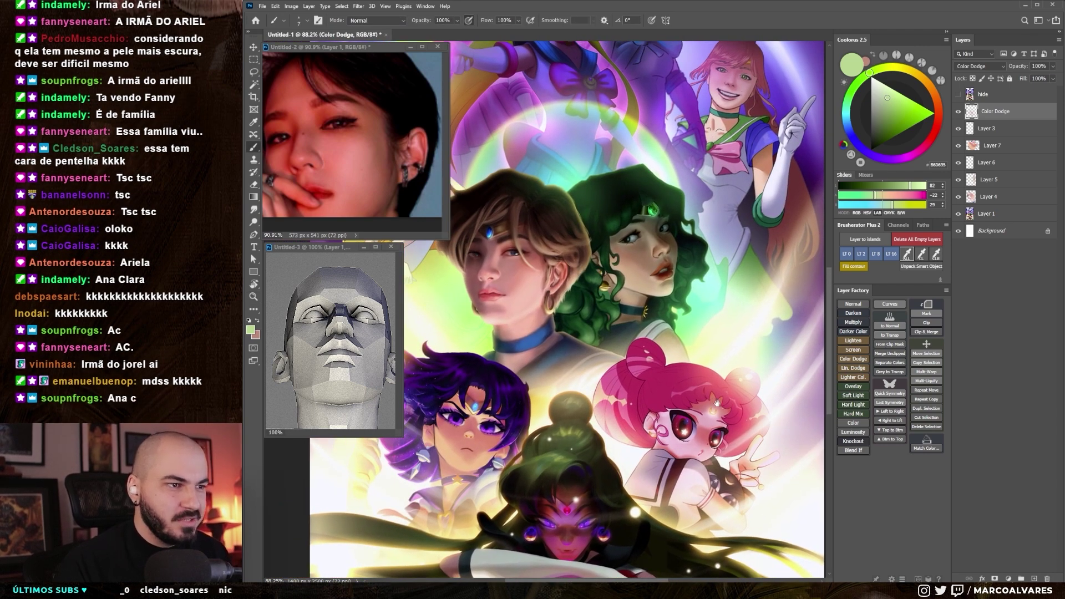
{"action": "scroll", "coordinate": [716, 400], "scroll_direction": "down", "scroll_amount": 2}
{"action": "scroll", "coordinate": [721, 333], "scroll_direction": "down", "scroll_amount": 2}
{"action": "scroll", "coordinate": [722, 320], "scroll_direction": "up", "scroll_amount": 2}
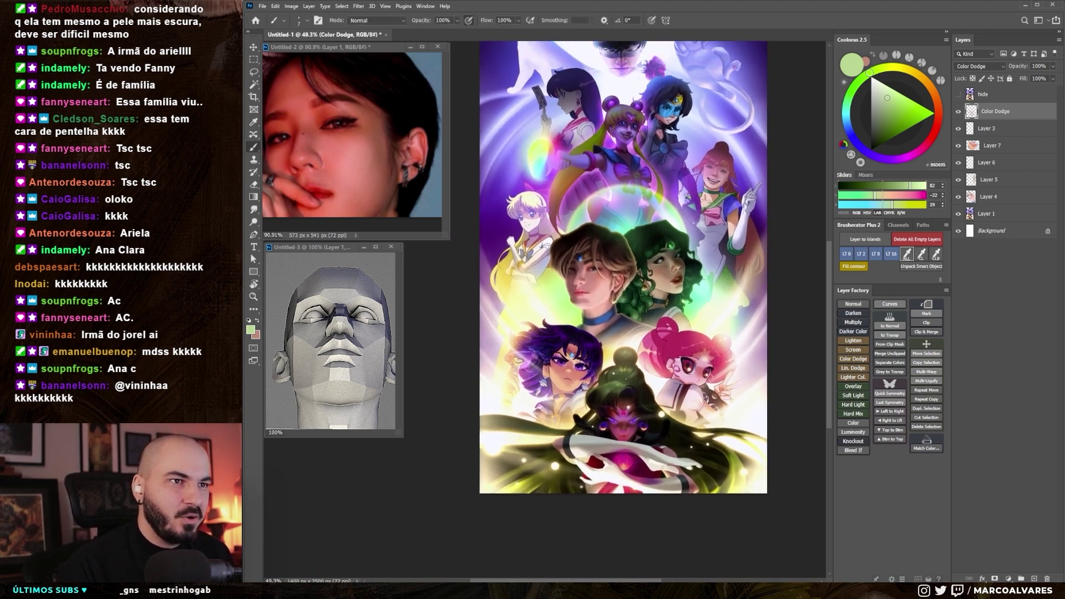
{"action": "scroll", "coordinate": [638, 396], "scroll_direction": "up", "scroll_amount": 2}
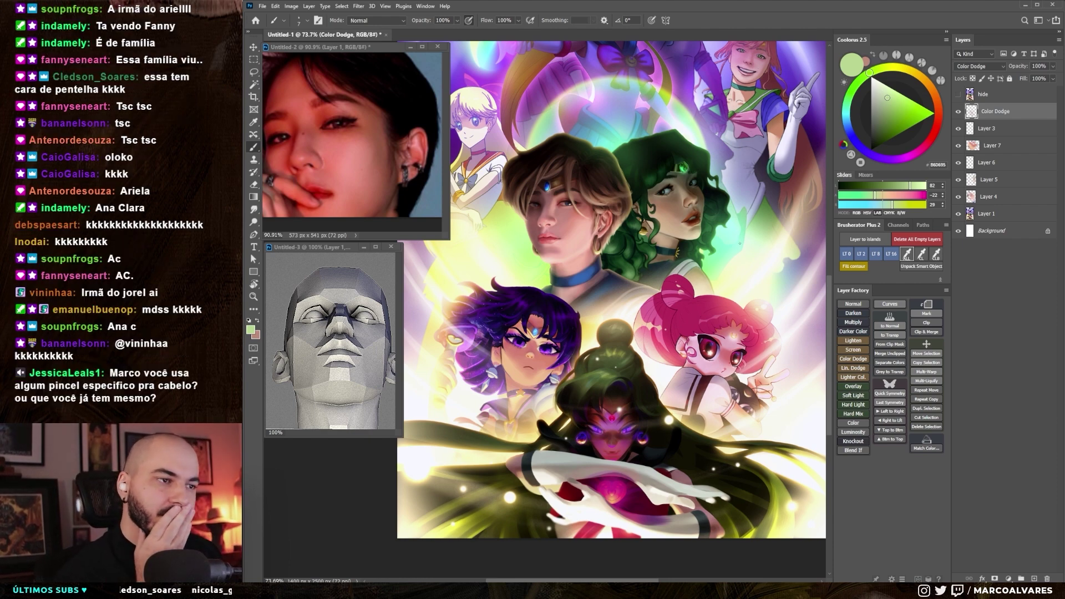
{"action": "scroll", "coordinate": [597, 262], "scroll_direction": "down", "scroll_amount": 2}
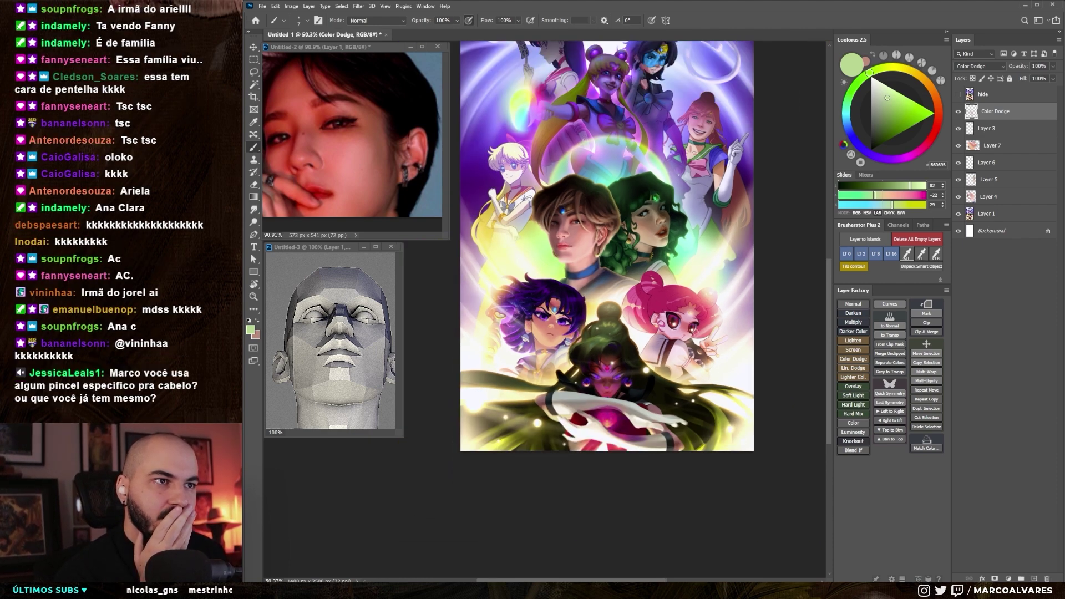
{"action": "scroll", "coordinate": [480, 144], "scroll_direction": "up", "scroll_amount": 3}
{"action": "scroll", "coordinate": [558, 238], "scroll_direction": "up", "scroll_amount": 1}
{"action": "scroll", "coordinate": [558, 238], "scroll_direction": "up", "scroll_amount": 1}
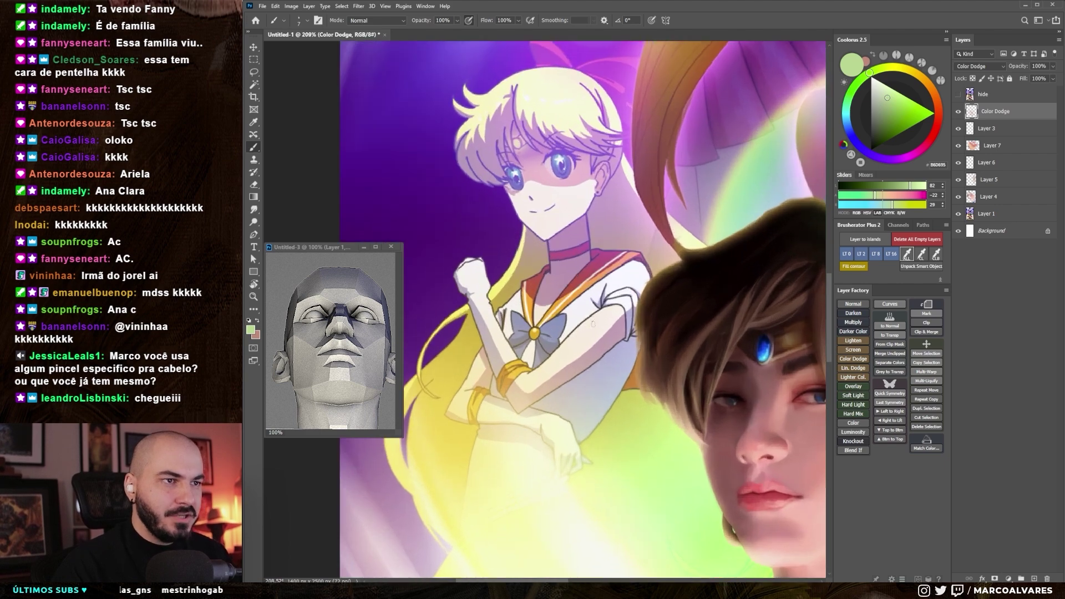
- Zoom in on Venus's face, sample pale skin and purple-pink colours, and resize the brush
{"action": "scroll", "coordinate": [558, 238], "scroll_direction": "up", "scroll_amount": 1}
{"action": "scroll", "coordinate": [525, 306], "scroll_direction": "down", "scroll_amount": 2}
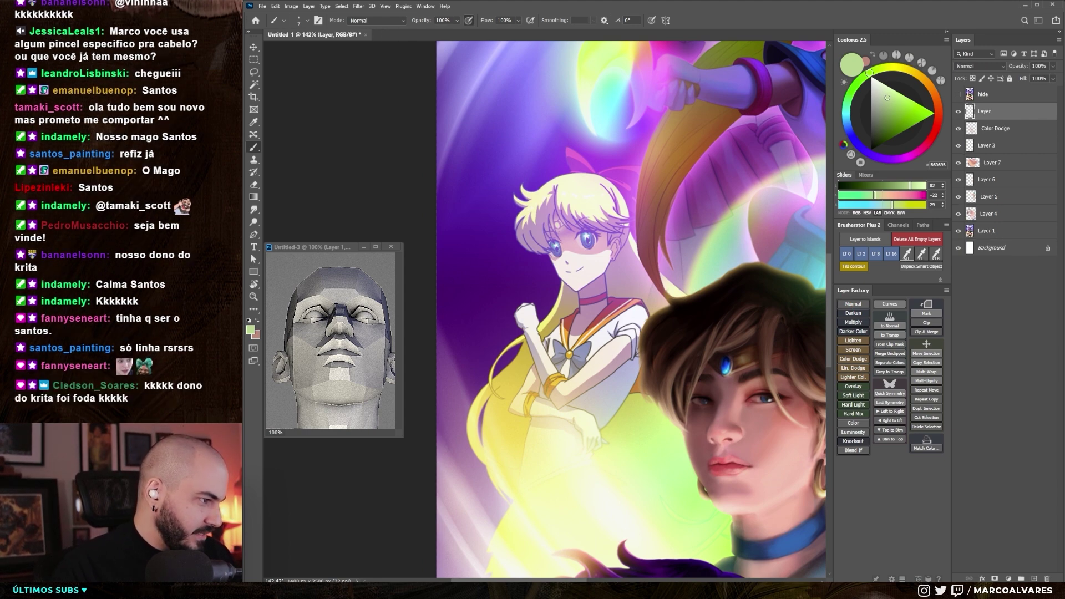
{"action": "scroll", "coordinate": [596, 292], "scroll_direction": "up", "scroll_amount": 2}
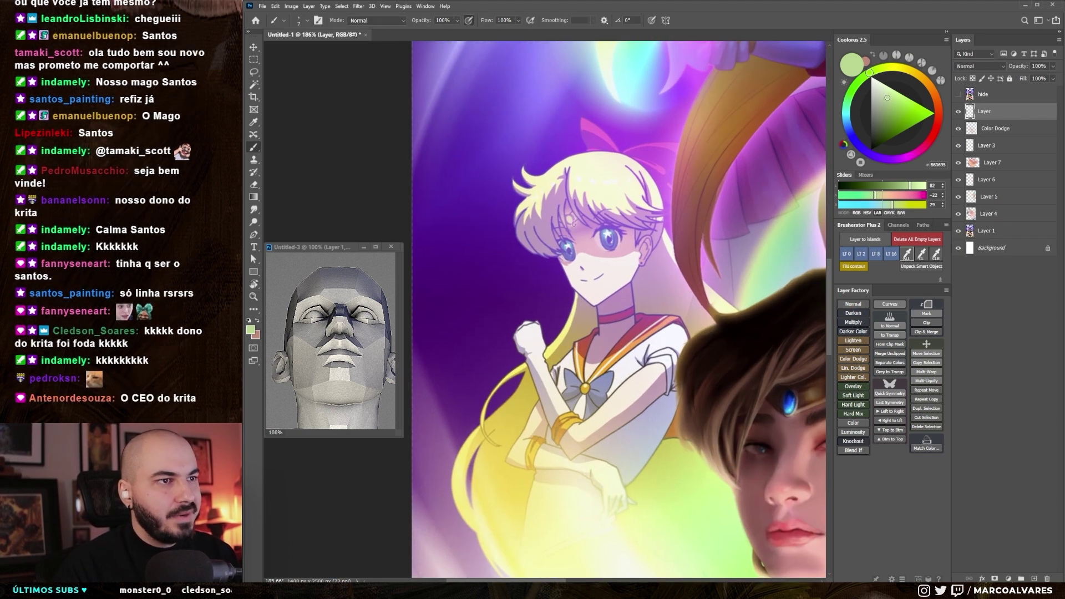
{"action": "right_click", "coordinate": [596, 293]}
{"action": "key", "text": "z"}
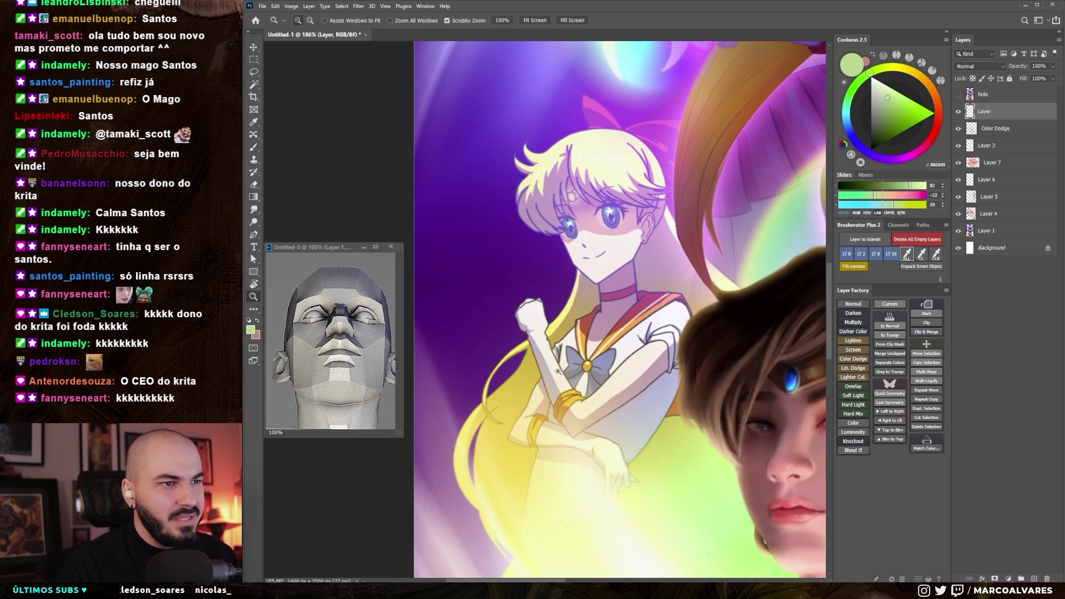
{"action": "left_click_drag", "start_coordinate": [610, 311], "coordinate": [595, 312]}
{"action": "key", "text": "b"}
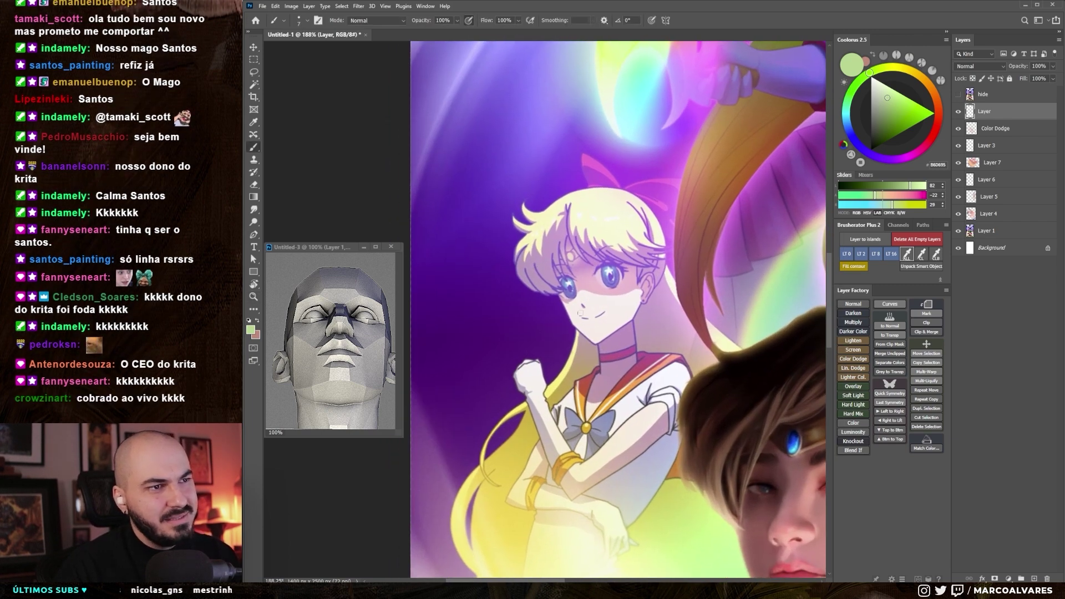
{"action": "left_click", "coordinate": [573, 311], "text": "alt"}
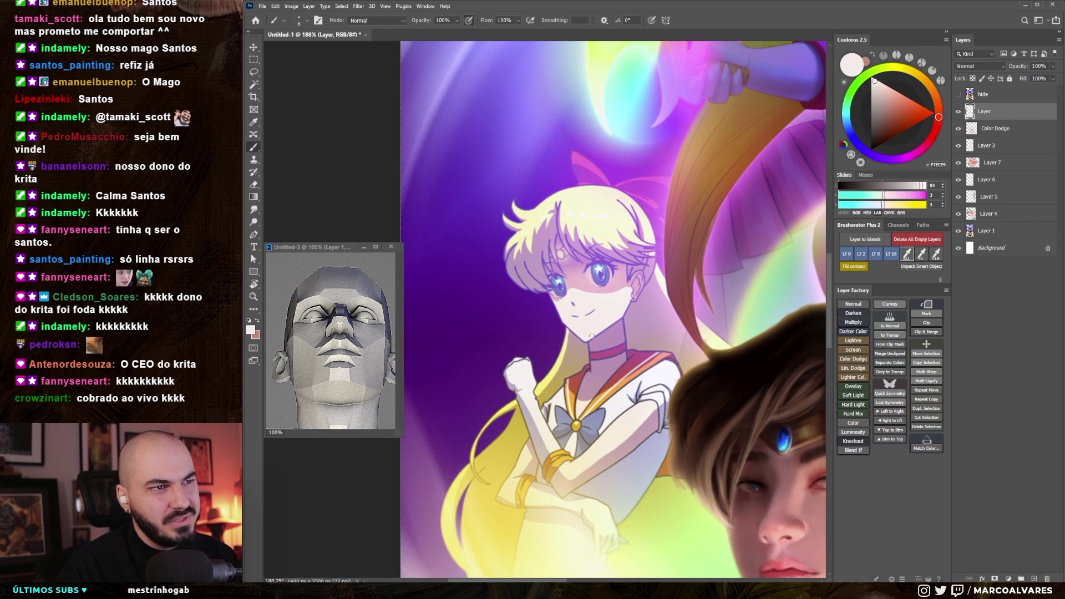
{"action": "key", "text": "bracketleft"}
{"action": "key", "text": "bracketleft"}
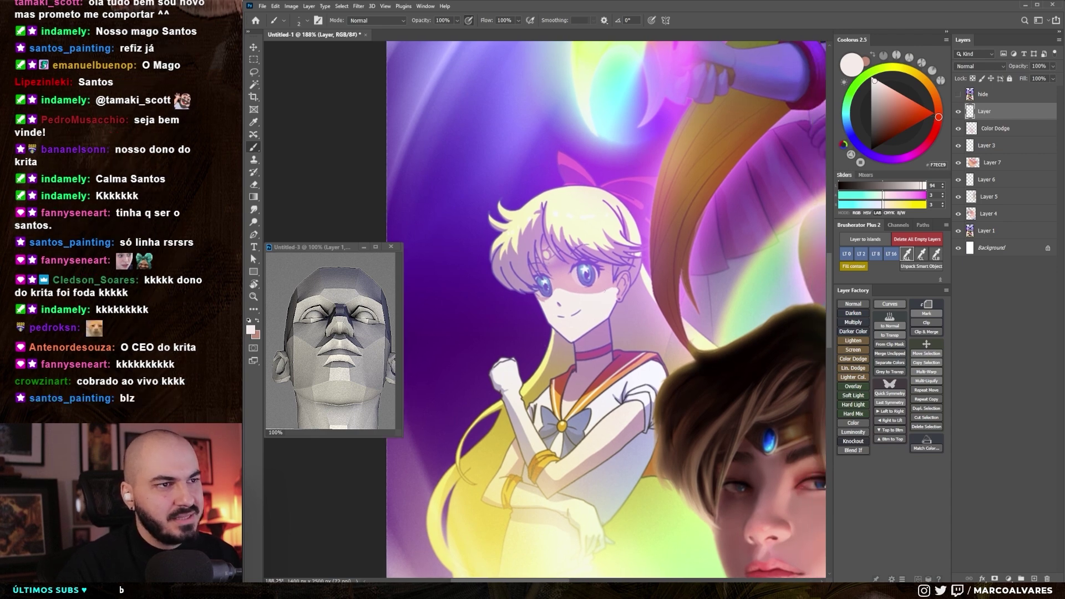
{"action": "left_click", "coordinate": [613, 331], "text": "alt"}
{"action": "key", "text": "bracketright"}
{"action": "key", "text": "bracketright"}
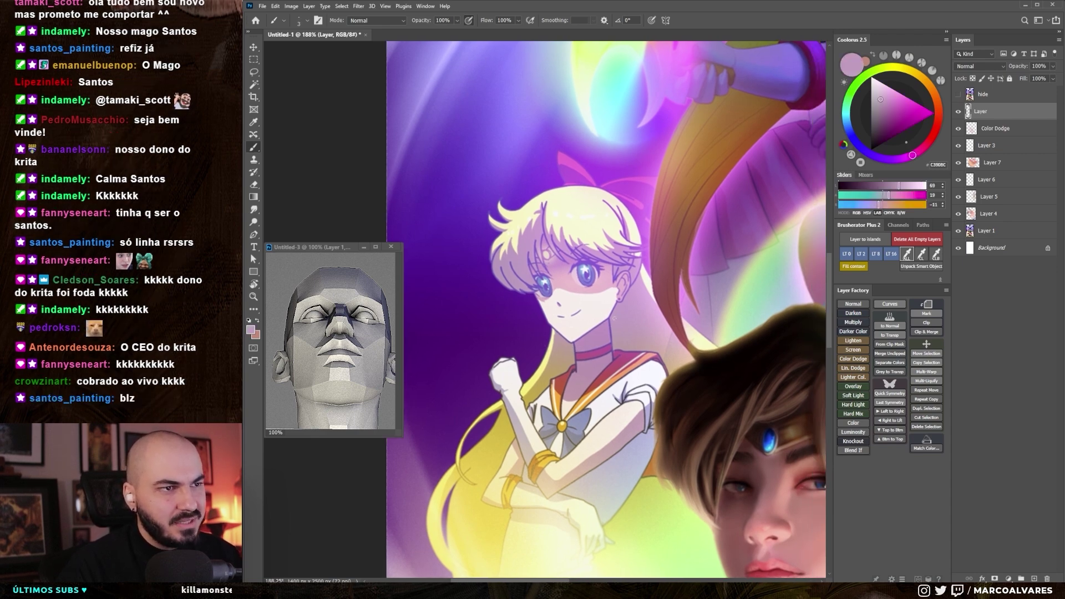
{"action": "right_click", "coordinate": [606, 276]}
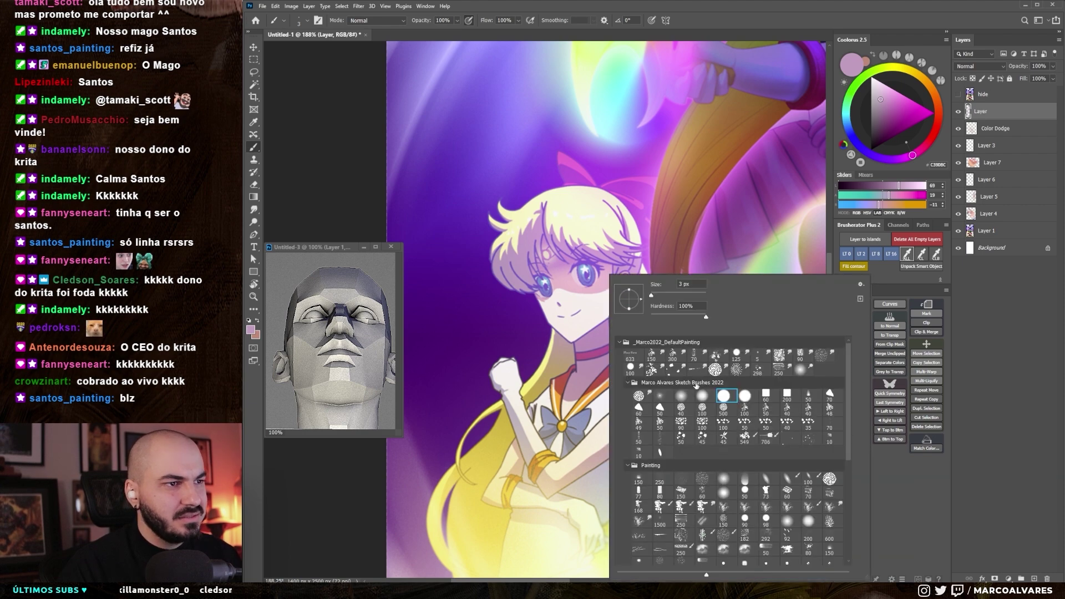
- Choose a brush preset and sample pinks, purple and Venus's neck skin tone with a smaller brush
{"action": "double_click", "coordinate": [726, 395]}
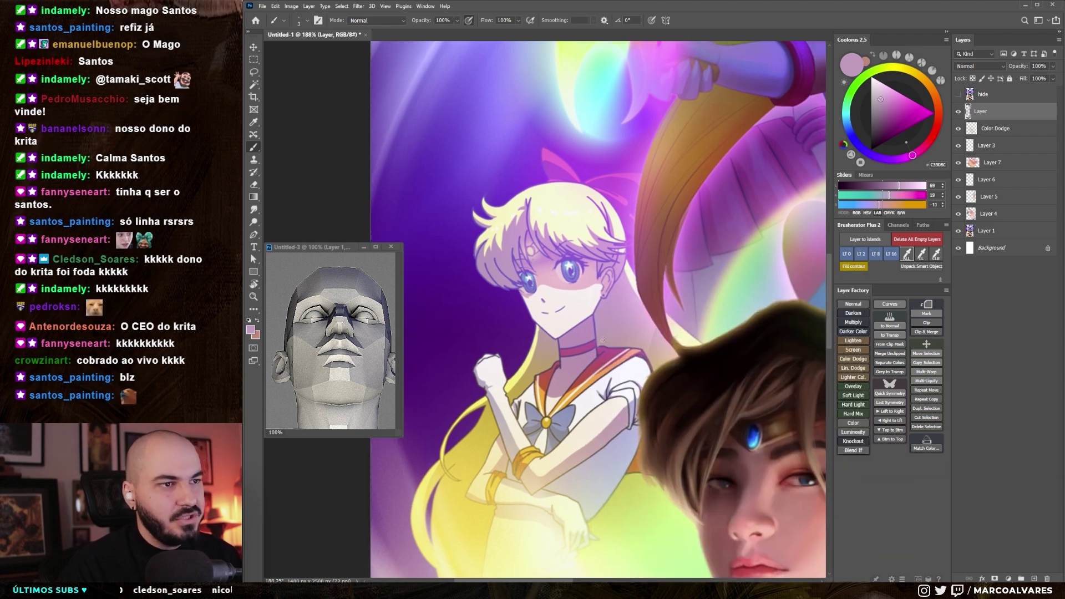
{"action": "left_click", "coordinate": [598, 307], "text": "alt"}
{"action": "left_click", "coordinate": [596, 320], "text": "alt"}
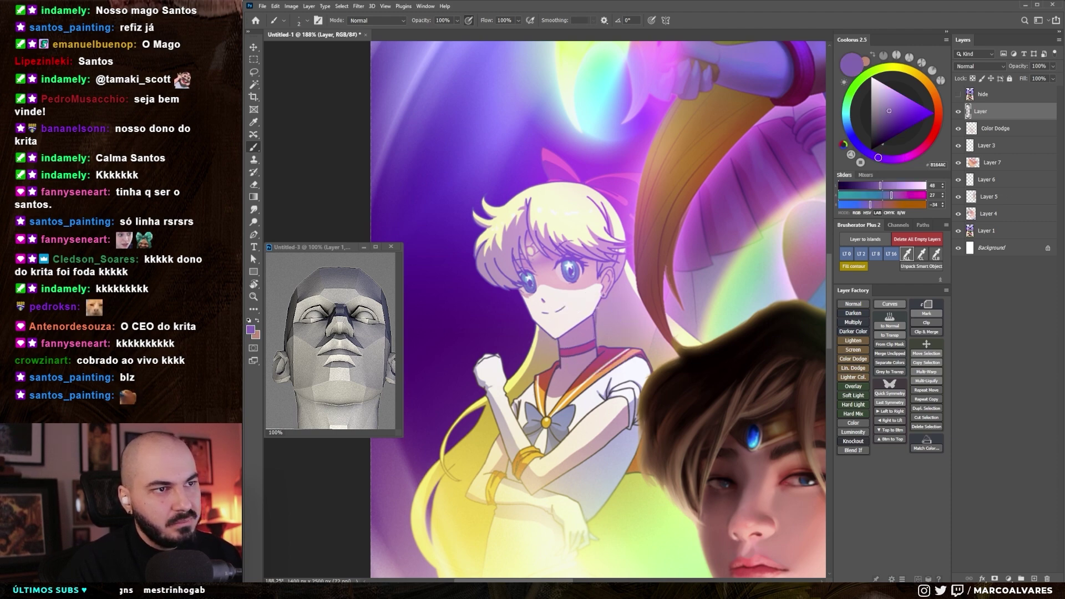
{"action": "left_click", "coordinate": [592, 327], "text": "alt"}
{"action": "key", "text": "bracketleft"}
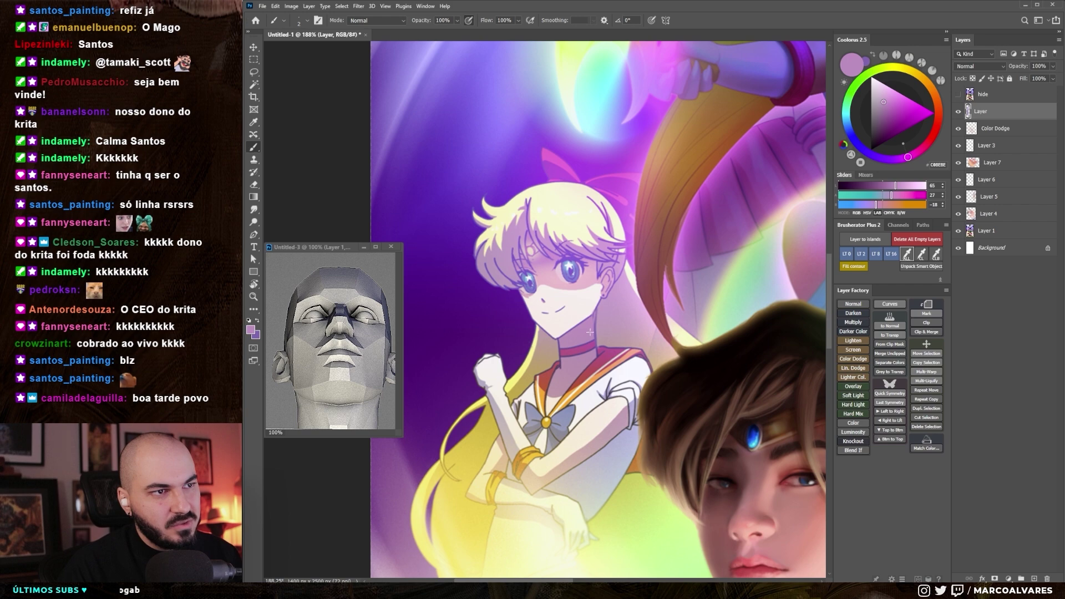
{"action": "left_click", "coordinate": [561, 342], "text": "alt"}
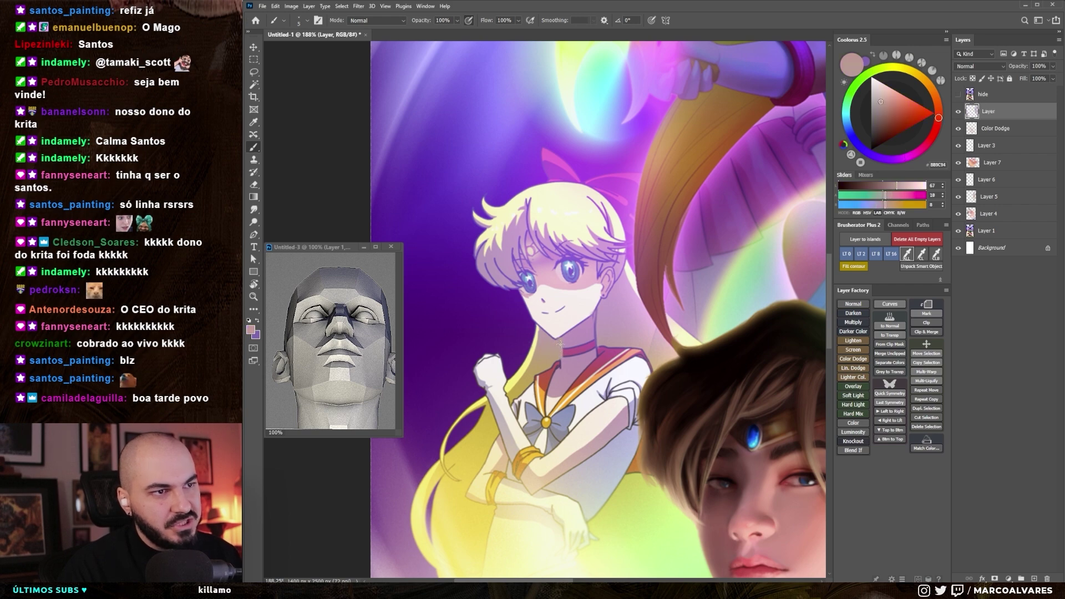
{"action": "key", "text": "x"}
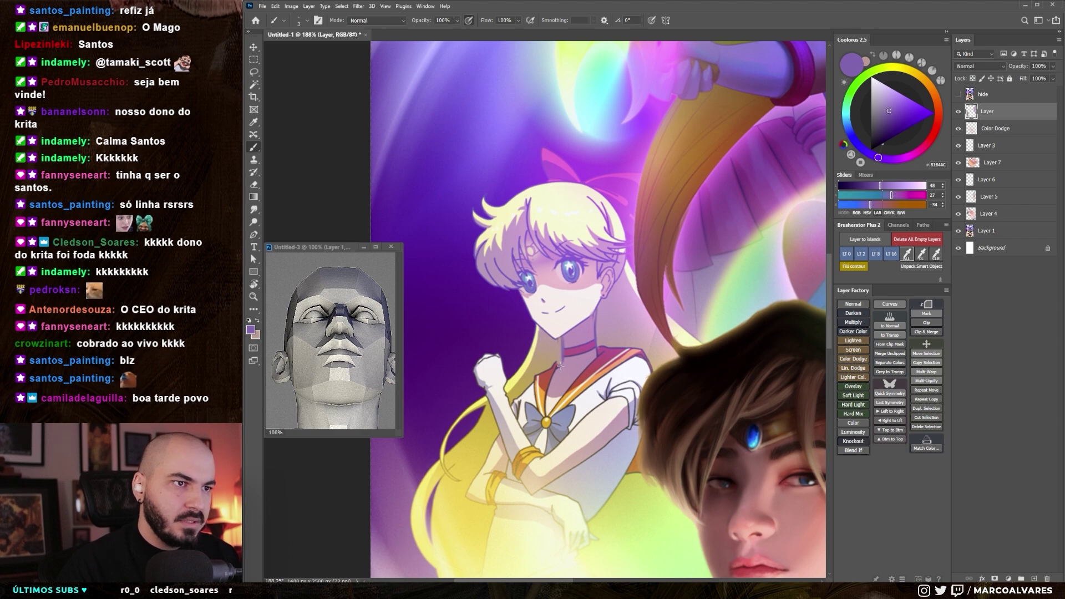
- Reframe on the blonde heroine and sample yellows, white and gold, settling on the collar's deep pink
{"action": "left_click_drag", "start_coordinate": [562, 361], "coordinate": [516, 361]}
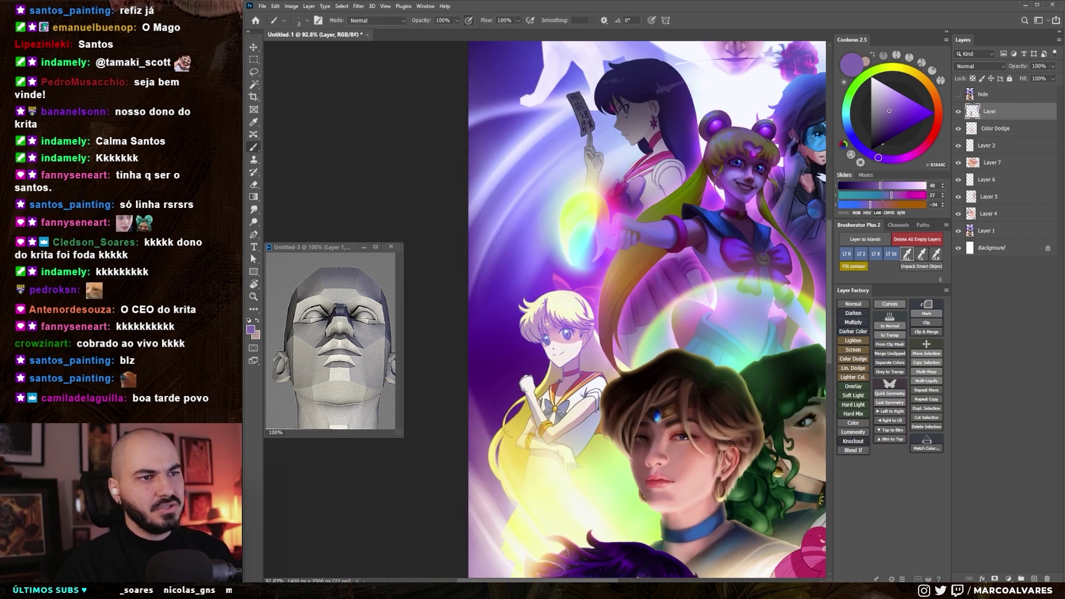
{"action": "left_click_drag", "start_coordinate": [555, 355], "coordinate": [560, 355]}
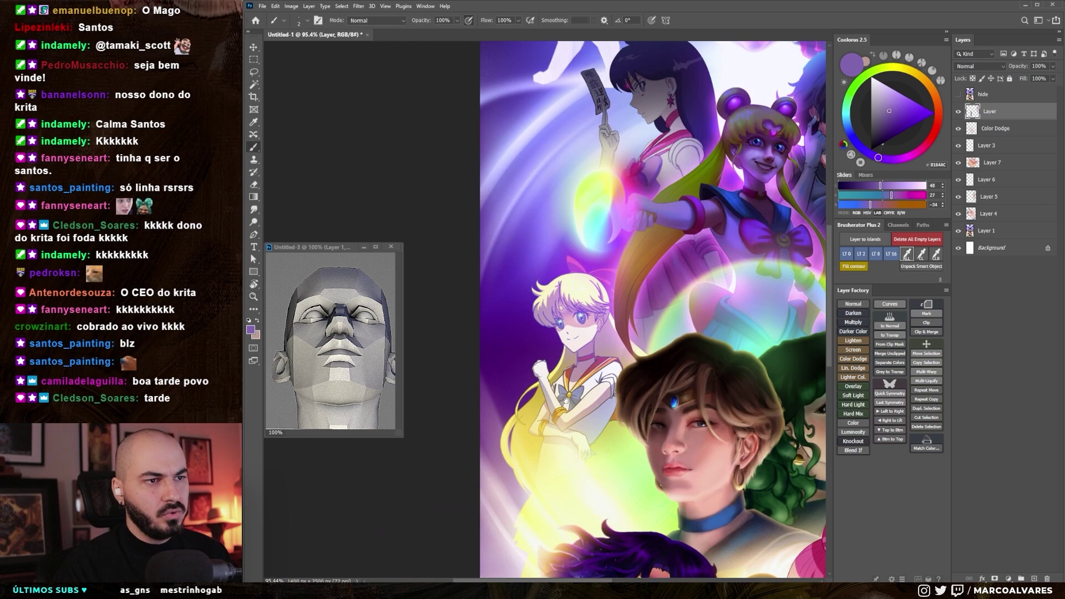
{"action": "left_click_drag", "start_coordinate": [591, 416], "coordinate": [602, 417]}
{"action": "left_click", "coordinate": [603, 417], "text": "alt"}
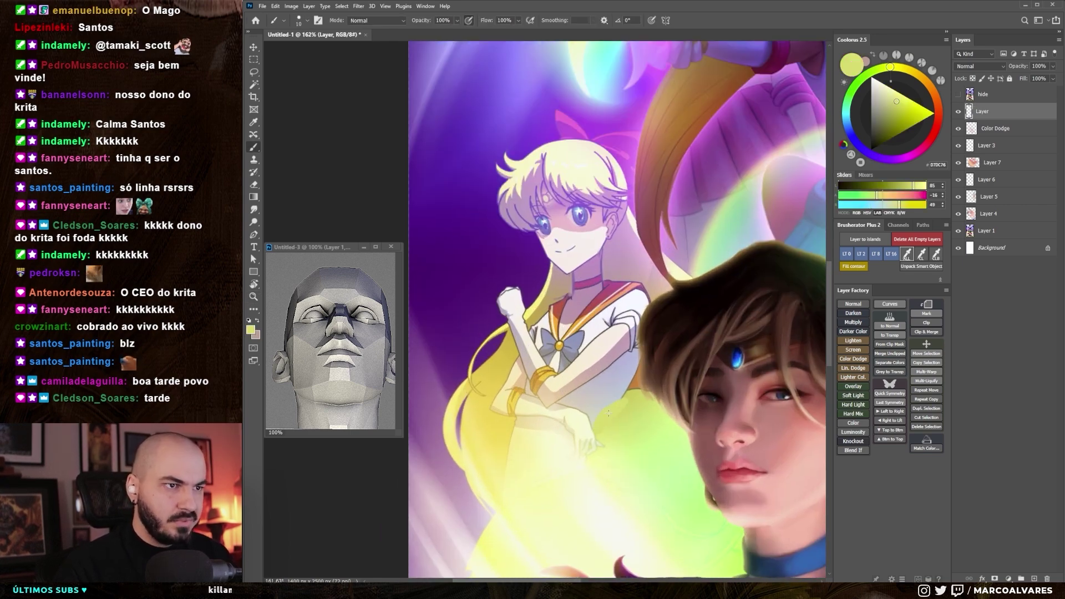
{"action": "left_click", "coordinate": [626, 398], "text": "alt"}
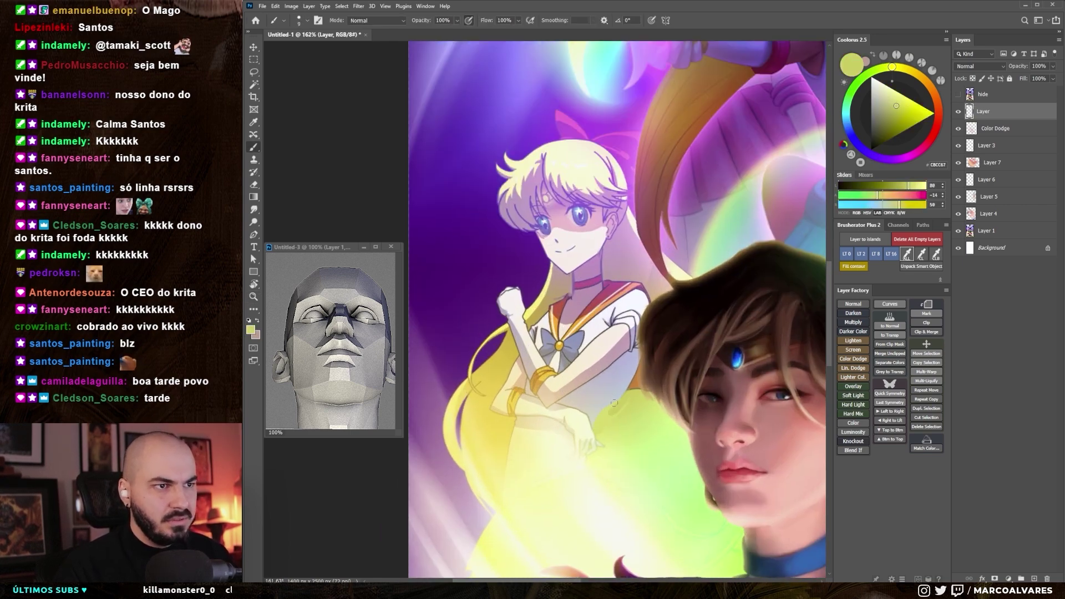
{"action": "left_click", "coordinate": [606, 274], "text": "alt"}
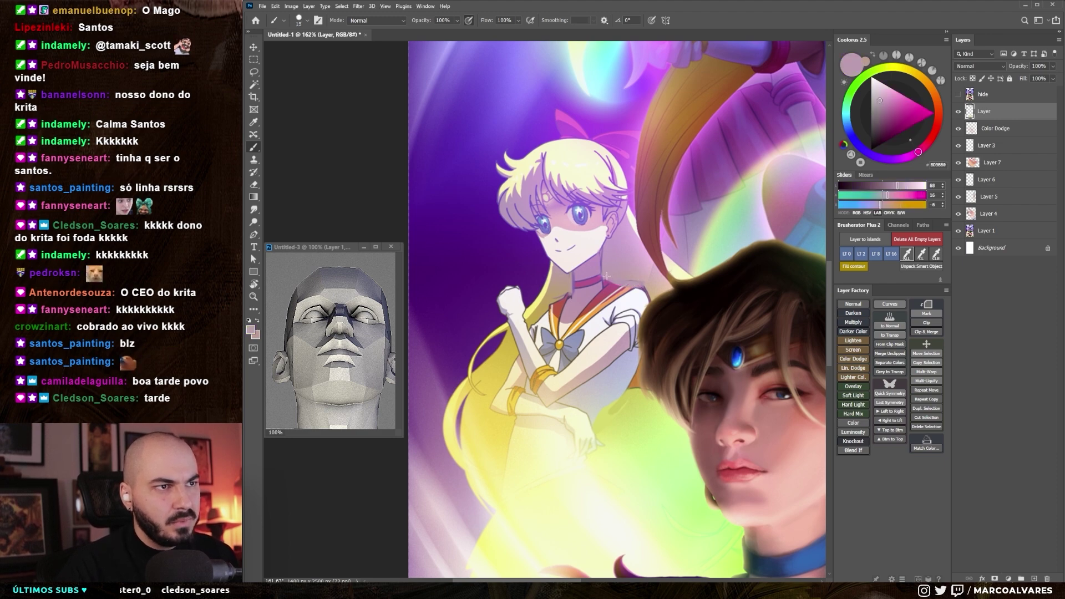
{"action": "left_click", "coordinate": [635, 293], "text": "alt"}
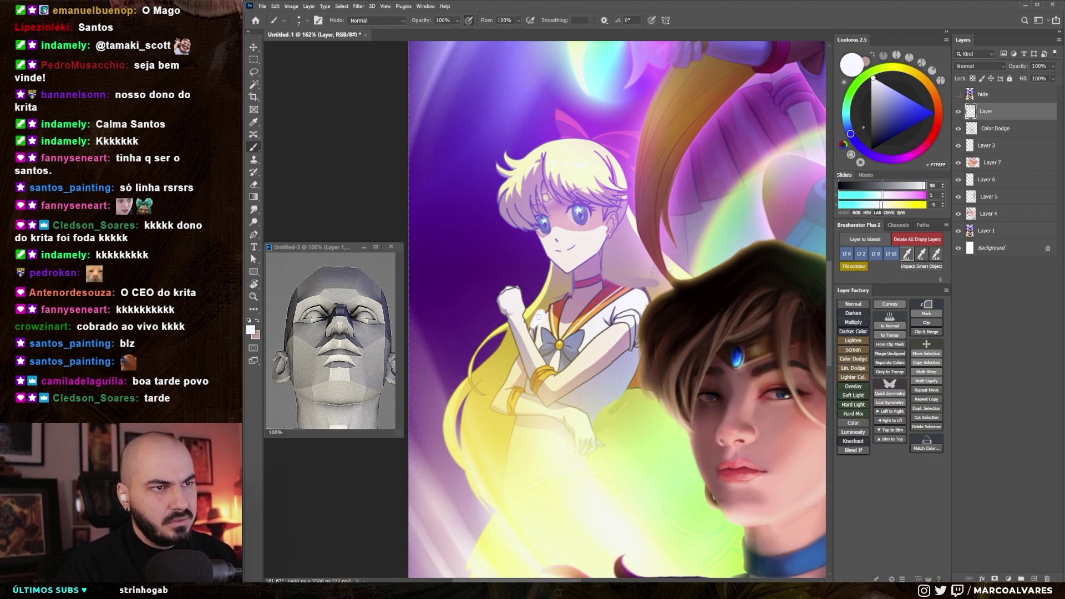
{"action": "left_click", "coordinate": [546, 307], "text": "alt"}
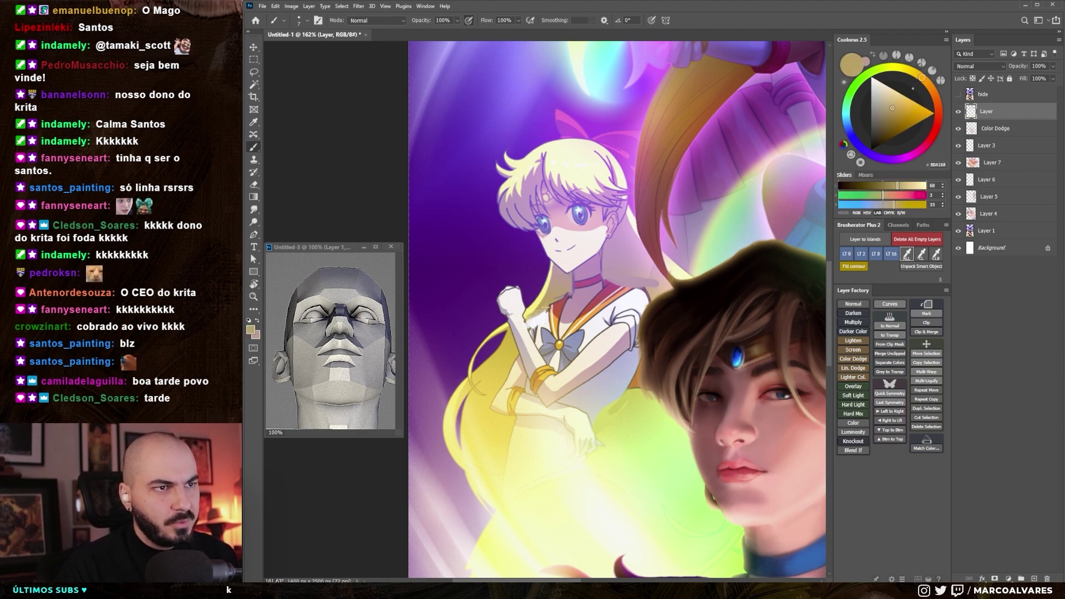
{"action": "left_click", "coordinate": [546, 302], "text": "alt"}
{"action": "left_click", "coordinate": [609, 289], "text": "alt"}
{"action": "left_click", "coordinate": [606, 272], "text": "alt"}
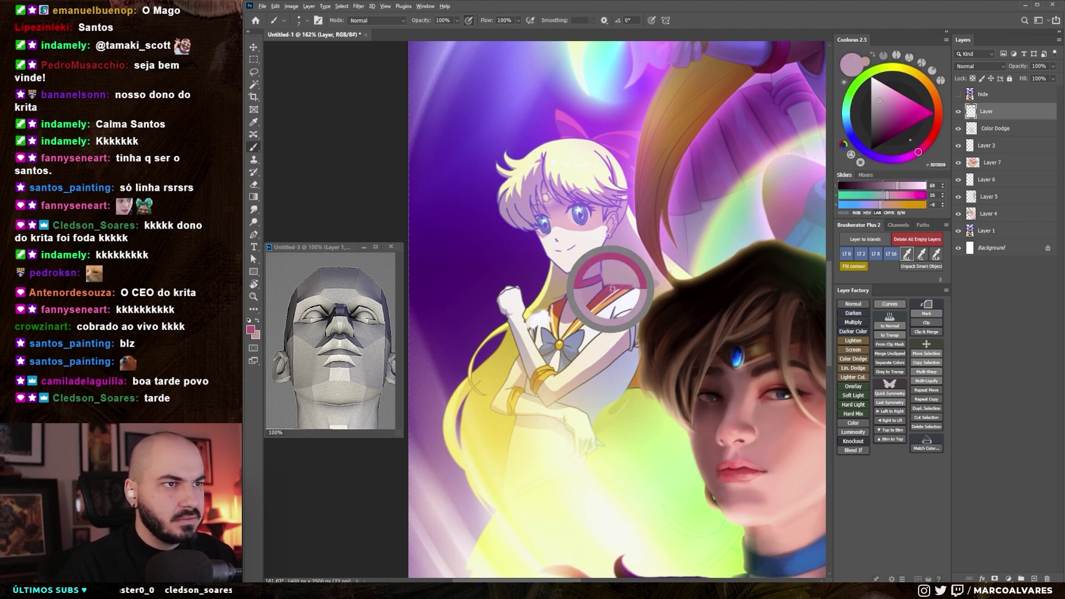
{"action": "left_click_drag", "start_coordinate": [635, 288], "coordinate": [582, 308]}
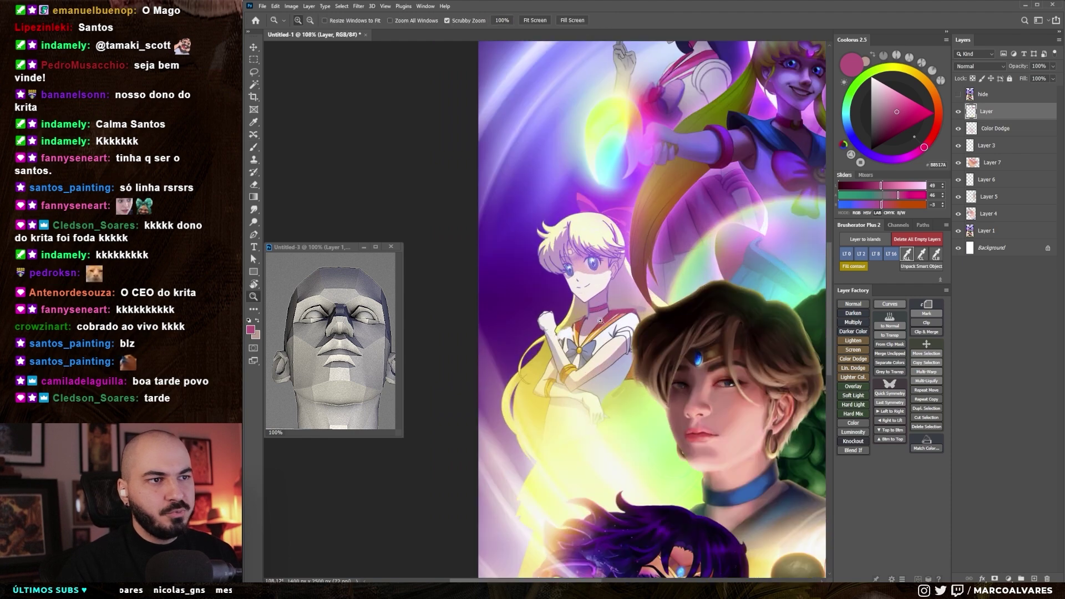
- Paint pale skin, pink and deep purple highlights on Venus's face
{"action": "scroll", "coordinate": [549, 264], "scroll_direction": "up", "scroll_amount": 2}
{"action": "left_click", "coordinate": [561, 263], "text": "alt"}
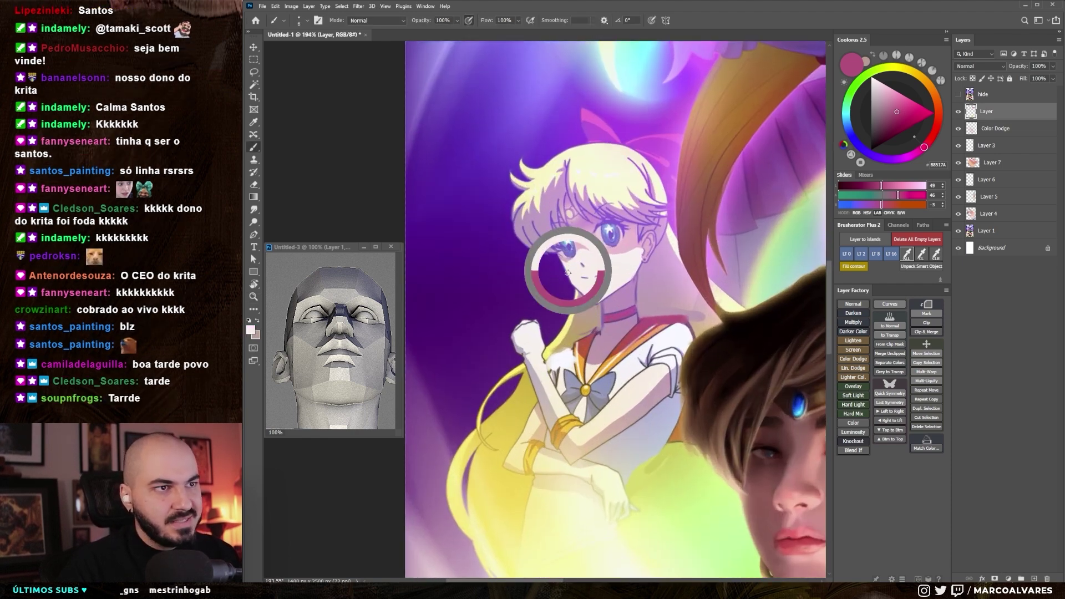
{"action": "key", "text": "bracketright"}
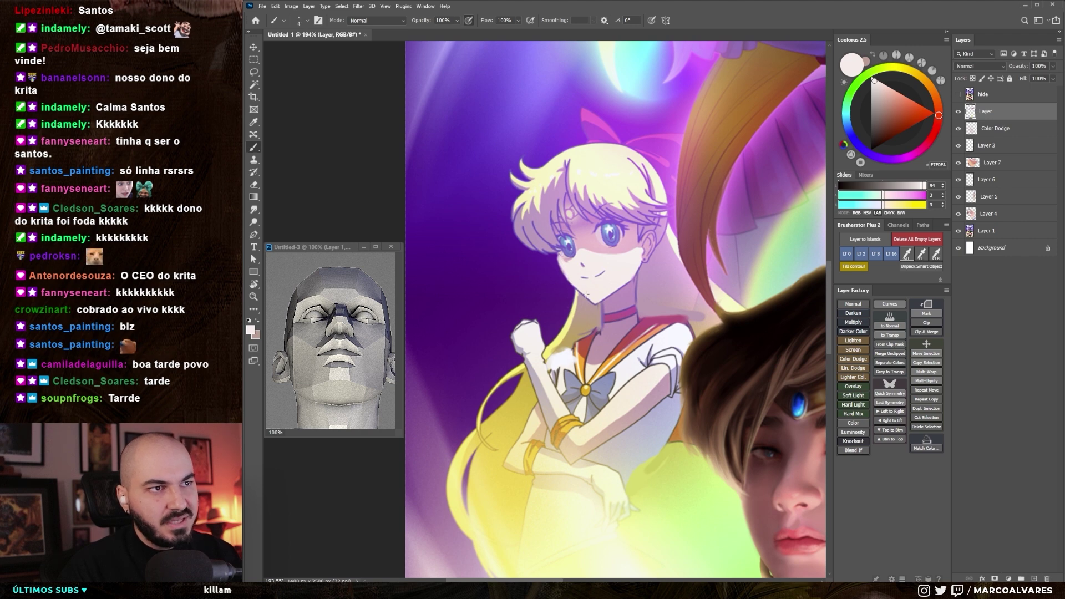
{"action": "left_click", "coordinate": [565, 261], "text": "alt"}
{"action": "key", "text": "bracketleft"}
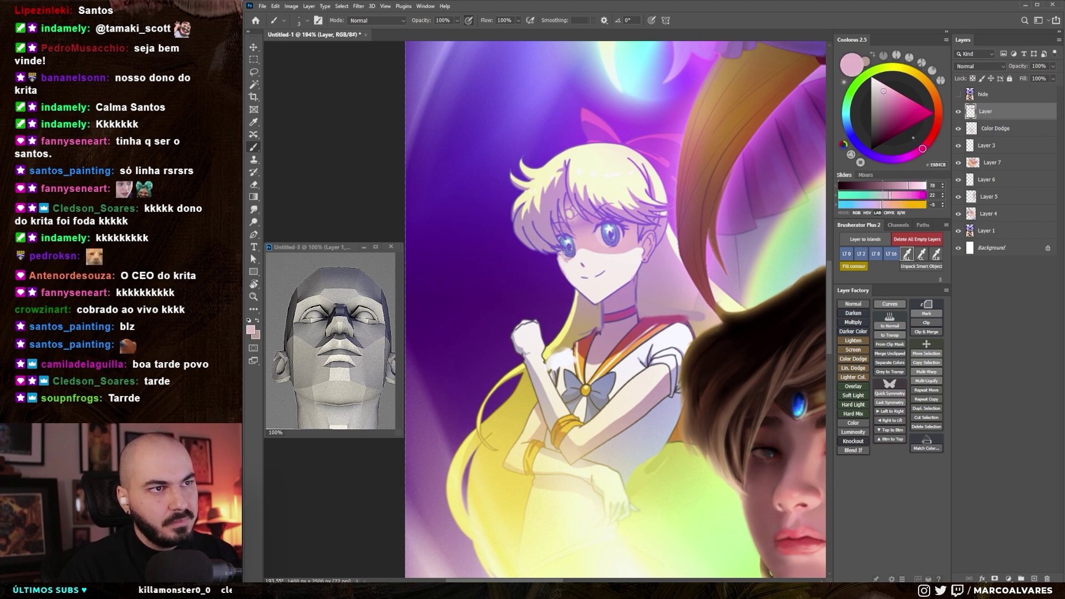
{"action": "left_click", "coordinate": [562, 263], "text": "alt"}
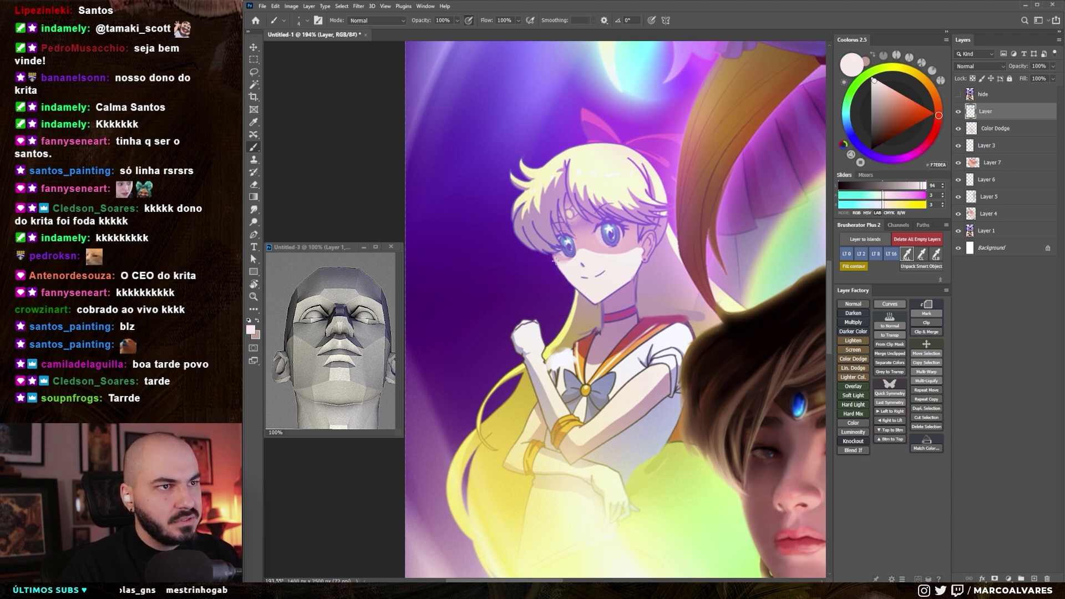
{"action": "left_click_drag", "start_coordinate": [581, 288], "coordinate": [568, 282]}
{"action": "left_click", "coordinate": [541, 300], "text": "alt"}
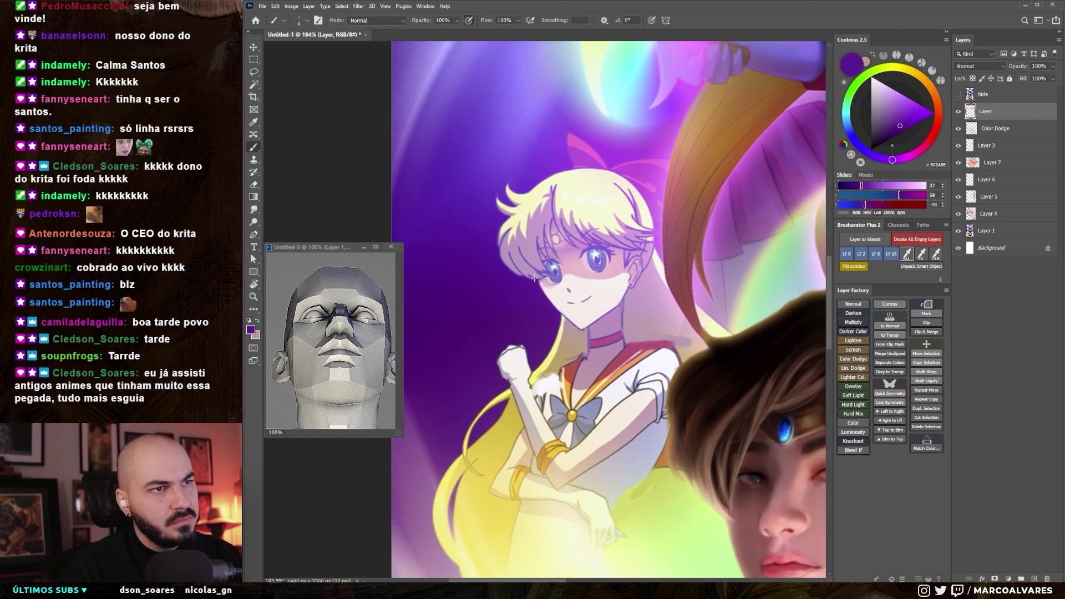
{"action": "left_click", "coordinate": [559, 305], "text": "alt"}
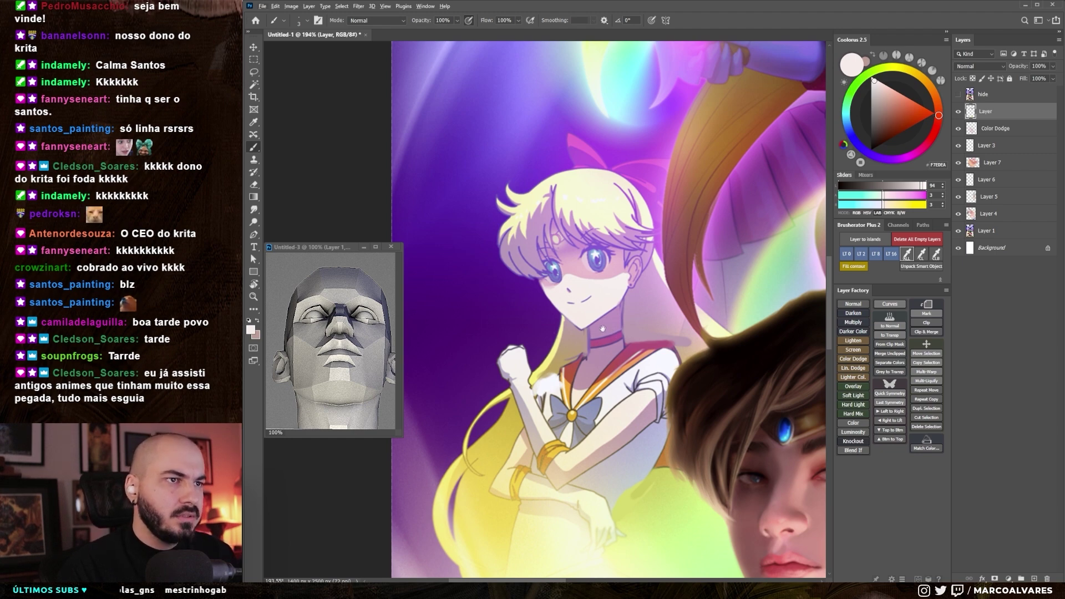
- Fit the illustration on screen, merge the visible painting layers into one, and open Liquify
{"action": "key", "text": "z"}
{"action": "left_click_drag", "start_coordinate": [579, 345], "coordinate": [571, 345]}
{"action": "key", "text": "ctrl+0"}
{"action": "scroll", "coordinate": [613, 281], "scroll_direction": "up", "scroll_amount": 5}
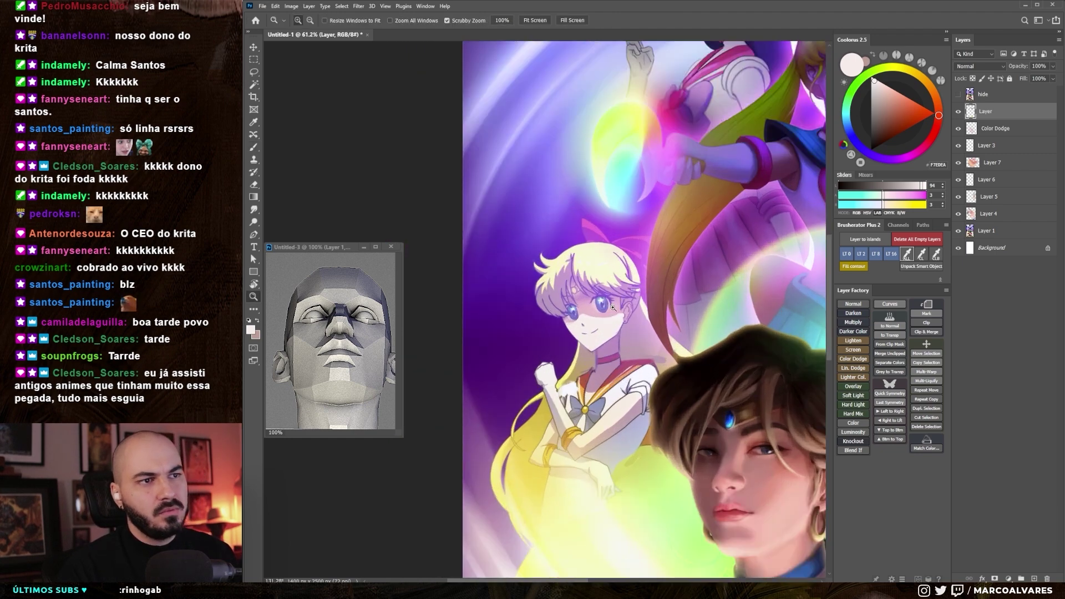
{"action": "key", "text": "b"}
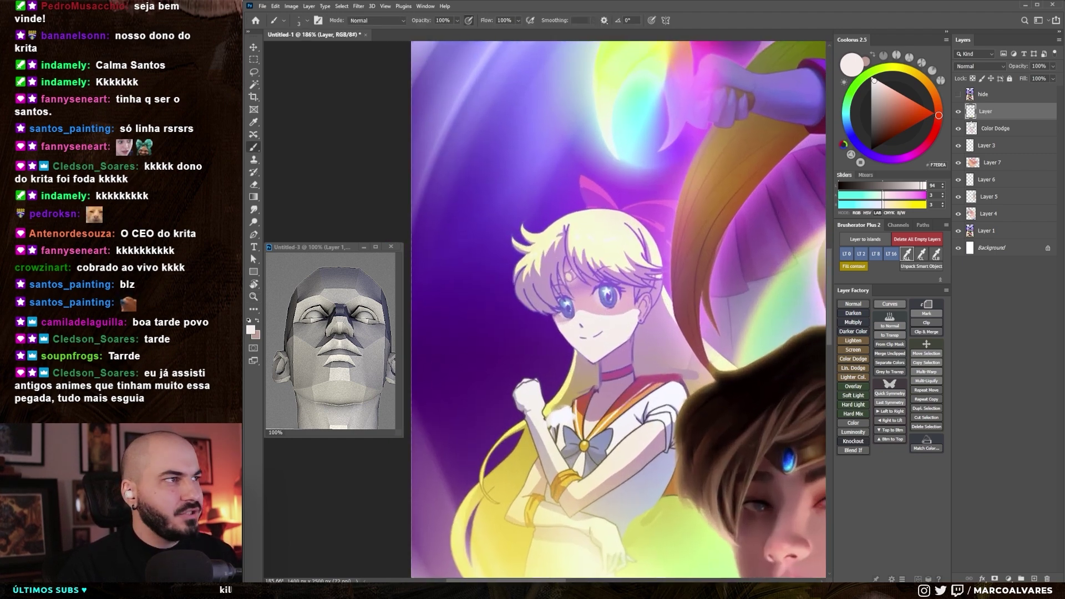
{"action": "key", "text": "shift+ctrl+e"}
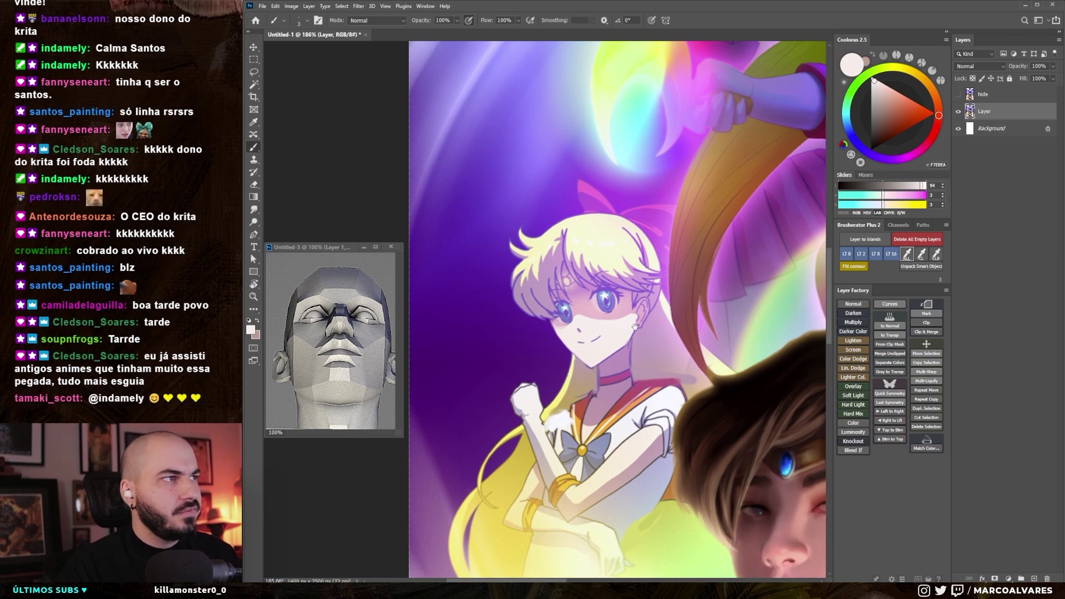
{"action": "left_click", "coordinate": [358, 6]}
{"action": "left_click", "coordinate": [378, 84]}
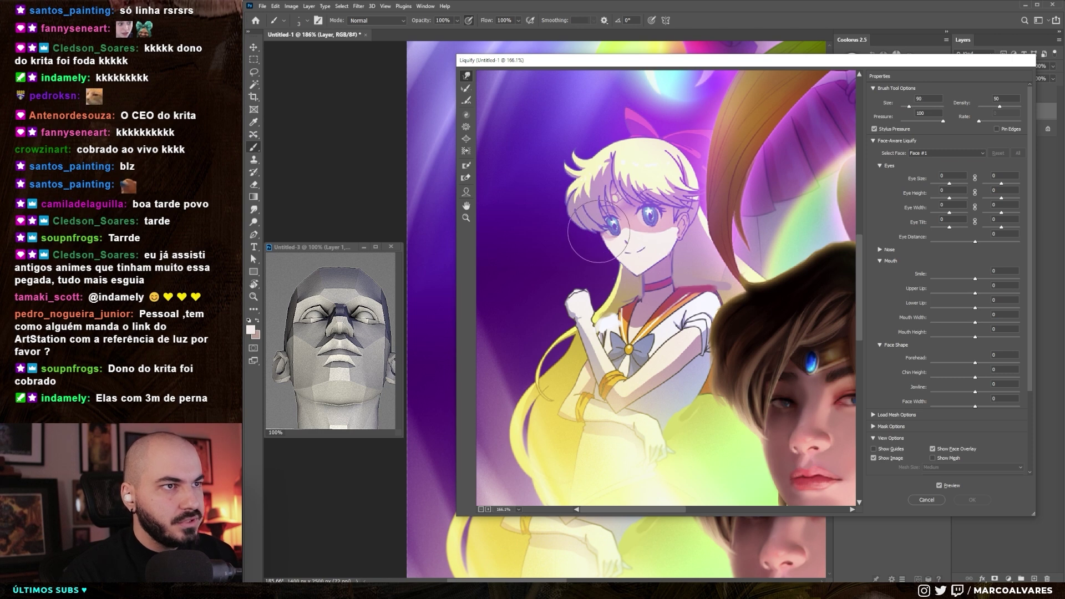
- Push Venus's face with the Forward Warp brush, resizing it between strokes
{"action": "key", "text": "bracketright"}
{"action": "key", "text": "bracketright"}
{"action": "key", "text": "bracketright"}
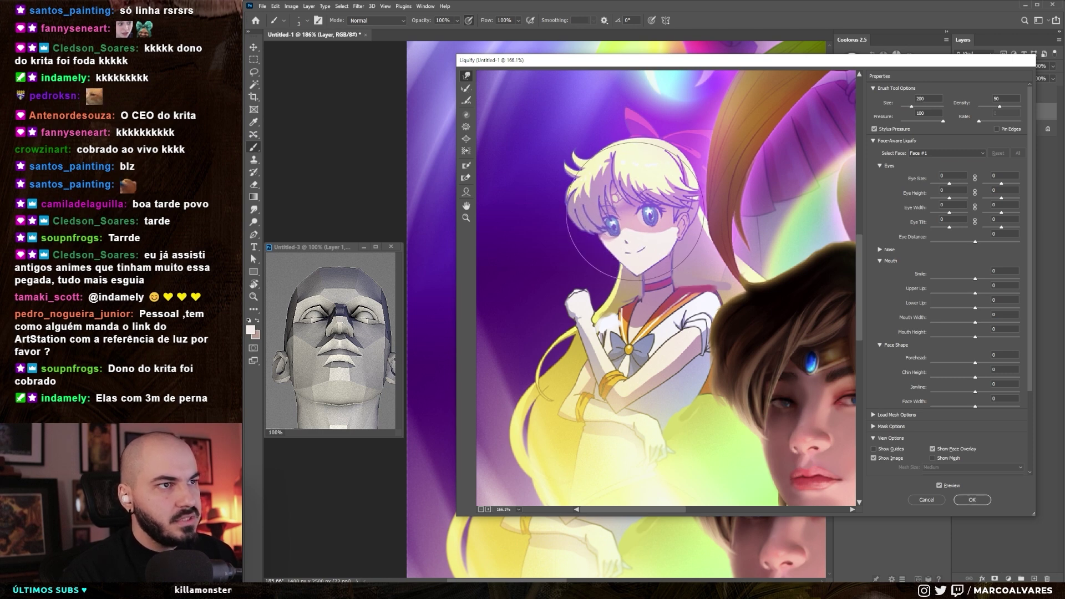
{"action": "key", "text": "bracketleft"}
{"action": "key", "text": "bracketleft"}
{"action": "key", "text": "bracketleft"}
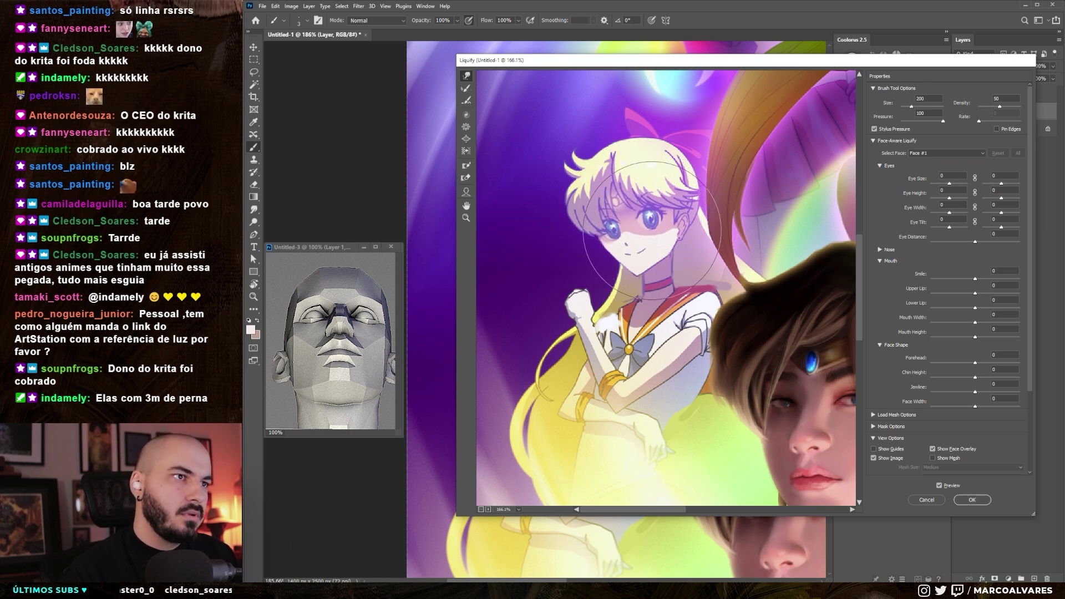
{"action": "key", "text": "bracketleft"}
{"action": "key", "text": "bracketleft"}
{"action": "key", "text": "bracketleft"}
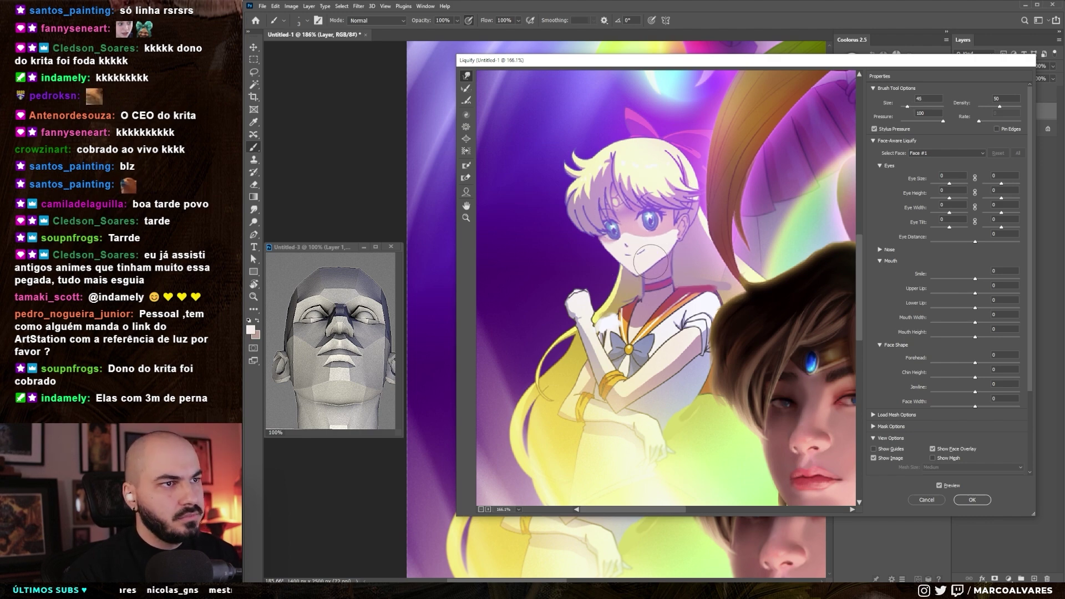
{"action": "key", "text": "bracketright"}
{"action": "key", "text": "bracketright"}
{"action": "key", "text": "bracketright"}
{"action": "key", "text": "bracketleft"}
{"action": "key", "text": "bracketleft"}
{"action": "key", "text": "bracketleft"}
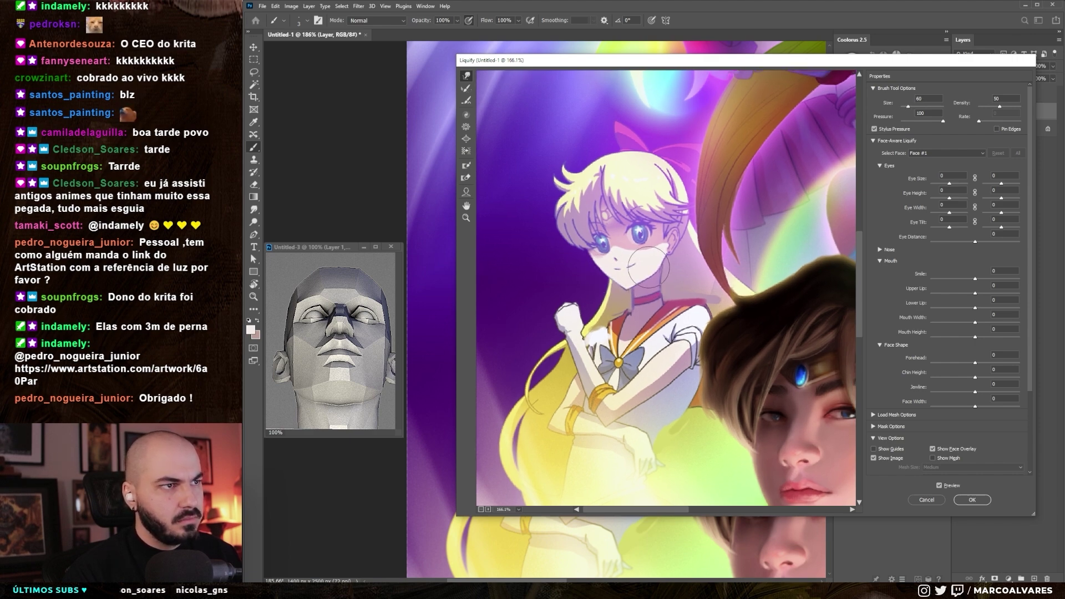
{"action": "key", "text": "bracketright"}
{"action": "key", "text": "bracketright"}
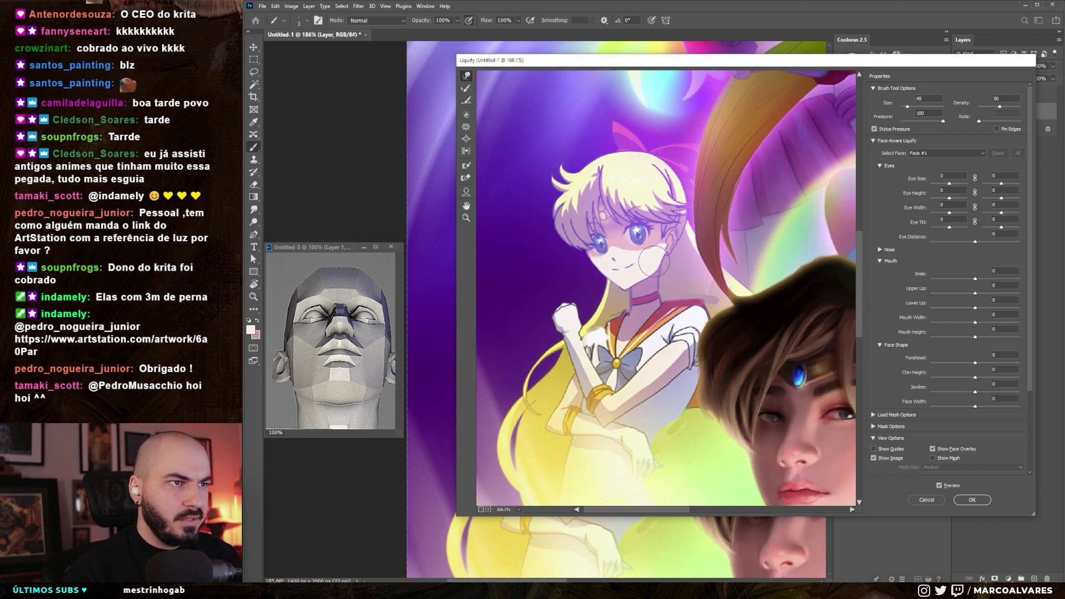
{"action": "left_click_drag", "start_coordinate": [662, 255], "coordinate": [664, 246]}
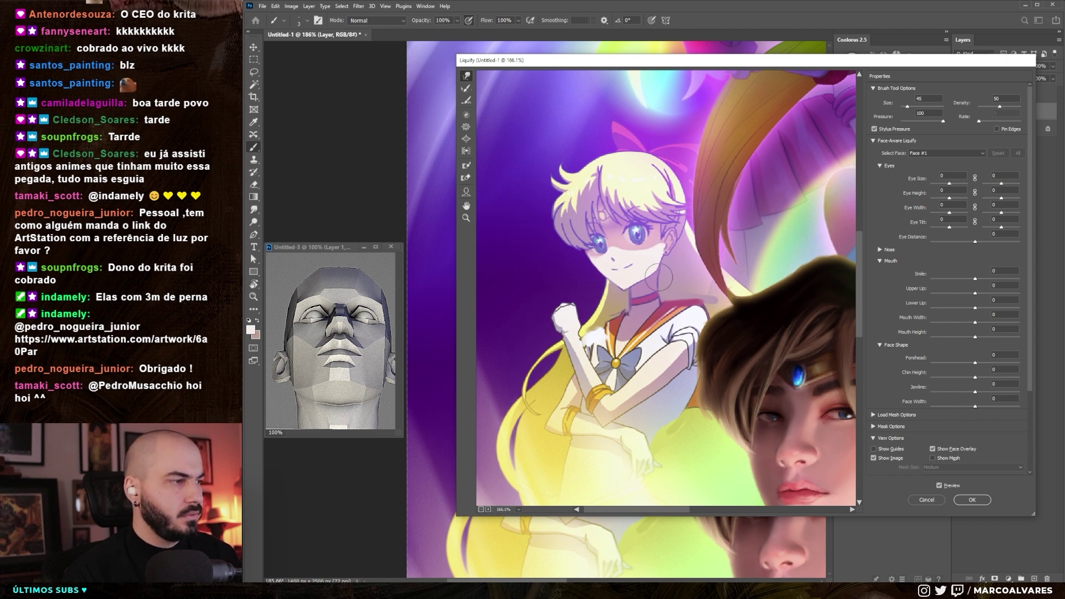
{"action": "scroll", "coordinate": [638, 327], "scroll_direction": "down", "scroll_amount": 1}
- Warp the raised arm and neck, undoing a stray push and resizing the brush
{"action": "key", "text": "bracketright"}
{"action": "key", "text": "bracketright"}
{"action": "key", "text": "bracketright"}
{"action": "key", "text": "bracketleft"}
{"action": "key", "text": "bracketleft"}
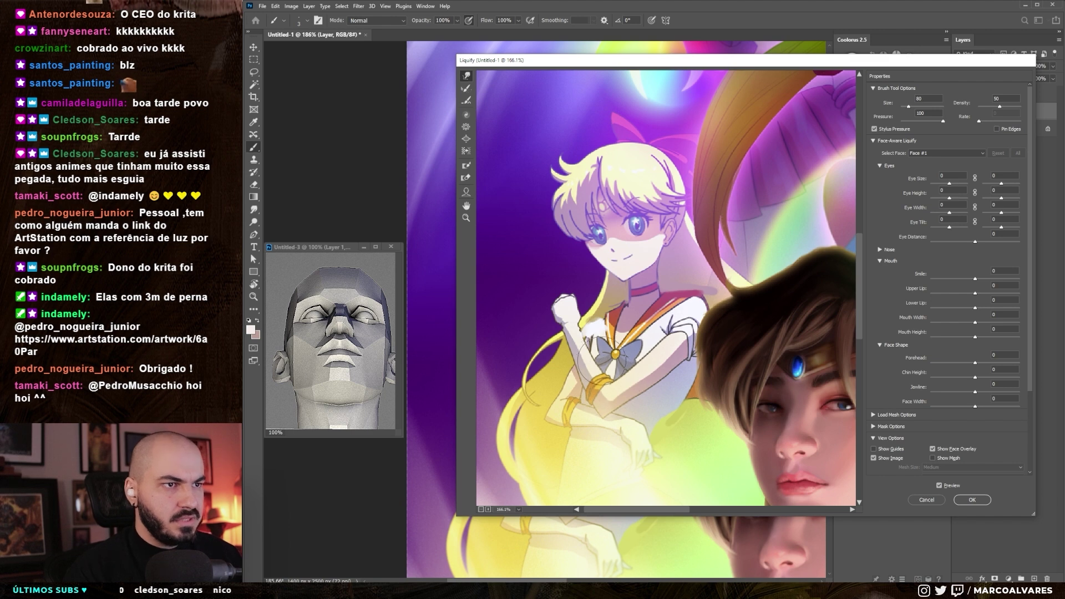
{"action": "key", "text": "bracketright"}
{"action": "key", "text": "bracketright"}
{"action": "key", "text": "bracketright"}
{"action": "key", "text": "bracketright"}
{"action": "key", "text": "bracketright"}
{"action": "key", "text": "bracketright"}
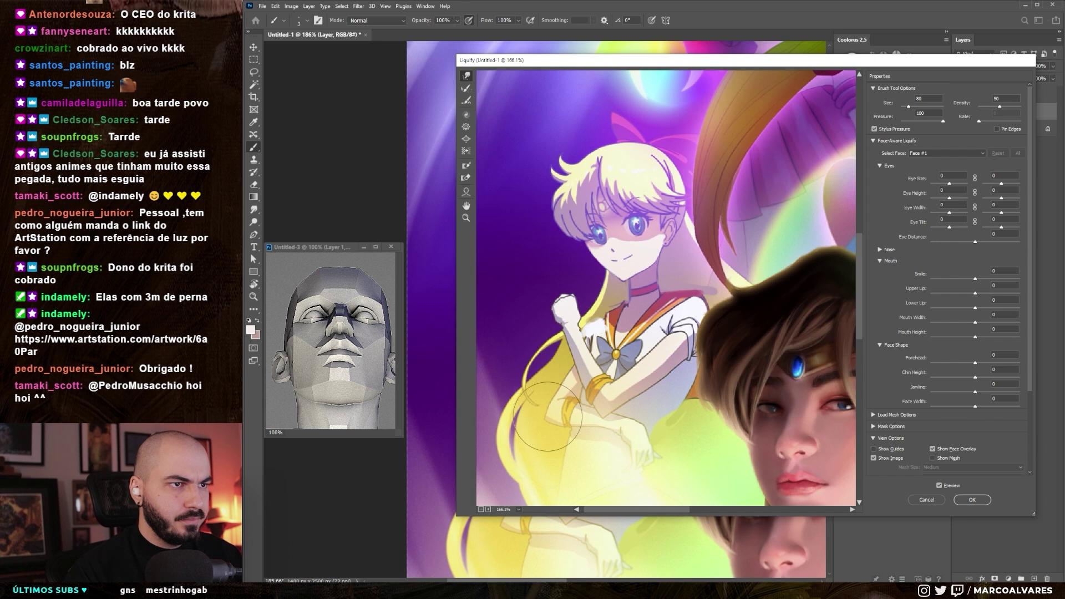
{"action": "key", "text": "bracketleft"}
{"action": "key", "text": "bracketleft"}
{"action": "key", "text": "bracketleft"}
{"action": "key", "text": "bracketleft"}
{"action": "key", "text": "bracketleft"}
{"action": "key", "text": "bracketleft"}
{"action": "key", "text": "bracketleft"}
{"action": "key", "text": "bracketleft"}
{"action": "key", "text": "bracketleft"}
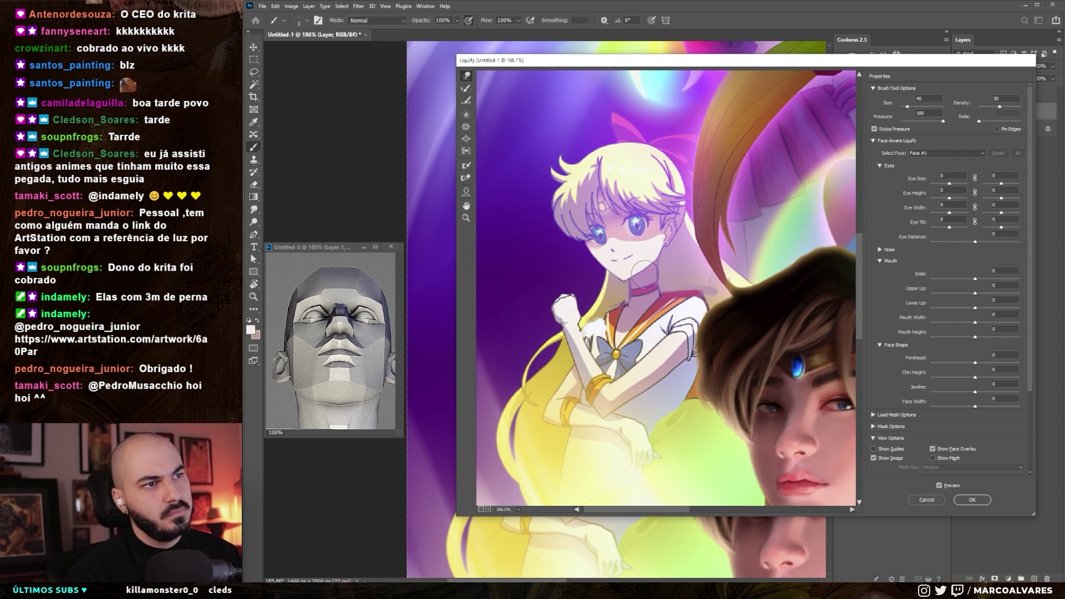
{"action": "key", "text": "bracketright"}
{"action": "key", "text": "bracketright"}
{"action": "key", "text": "bracketright"}
{"action": "key", "text": "ctrl+z"}
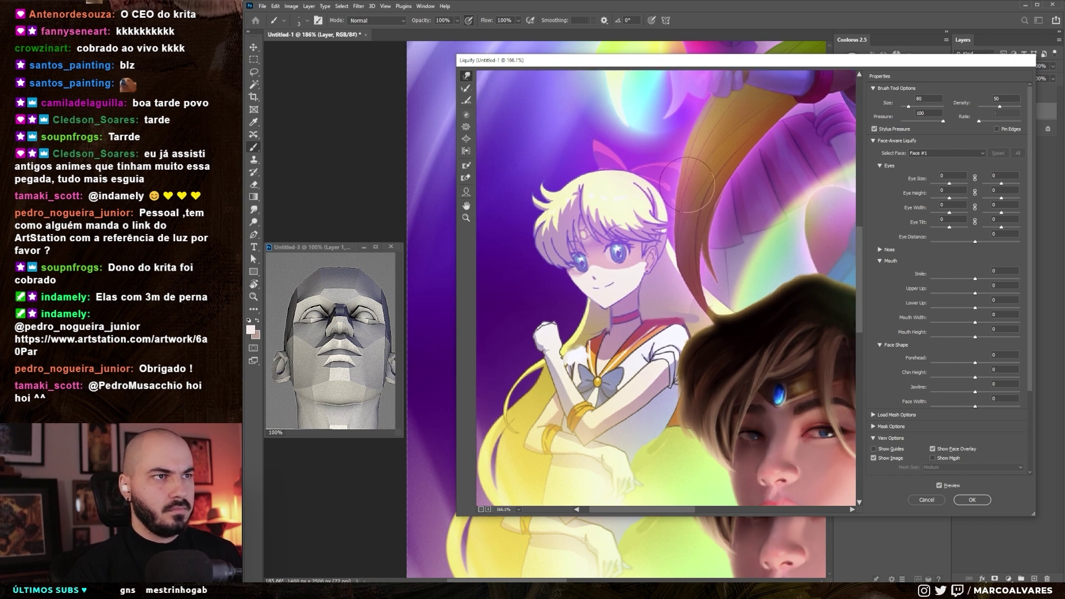
{"action": "key", "text": "ctrl+z"}
{"action": "key", "text": "ctrl+z"}
{"action": "key", "text": "bracketleft"}
{"action": "key", "text": "bracketleft"}
{"action": "key", "text": "bracketleft"}
{"action": "key", "text": "bracketleft"}
{"action": "key", "text": "bracketleft"}
{"action": "key", "text": "bracketleft"}
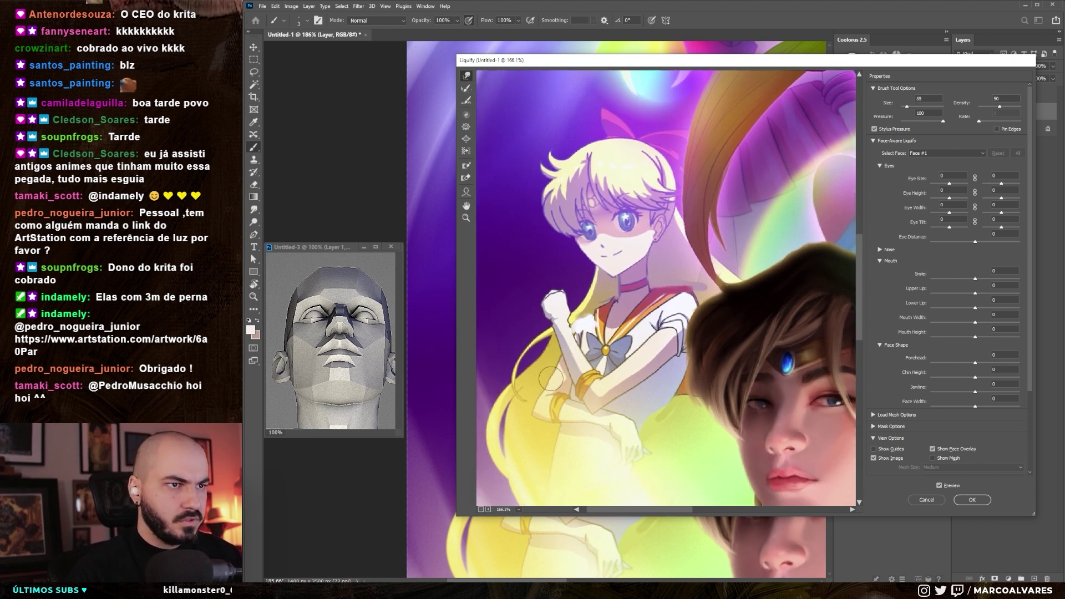
{"action": "key", "text": "bracketright"}
{"action": "key", "text": "bracketright"}
{"action": "key", "text": "bracketright"}
{"action": "scroll", "coordinate": [689, 364], "scroll_direction": "down", "scroll_amount": 2}
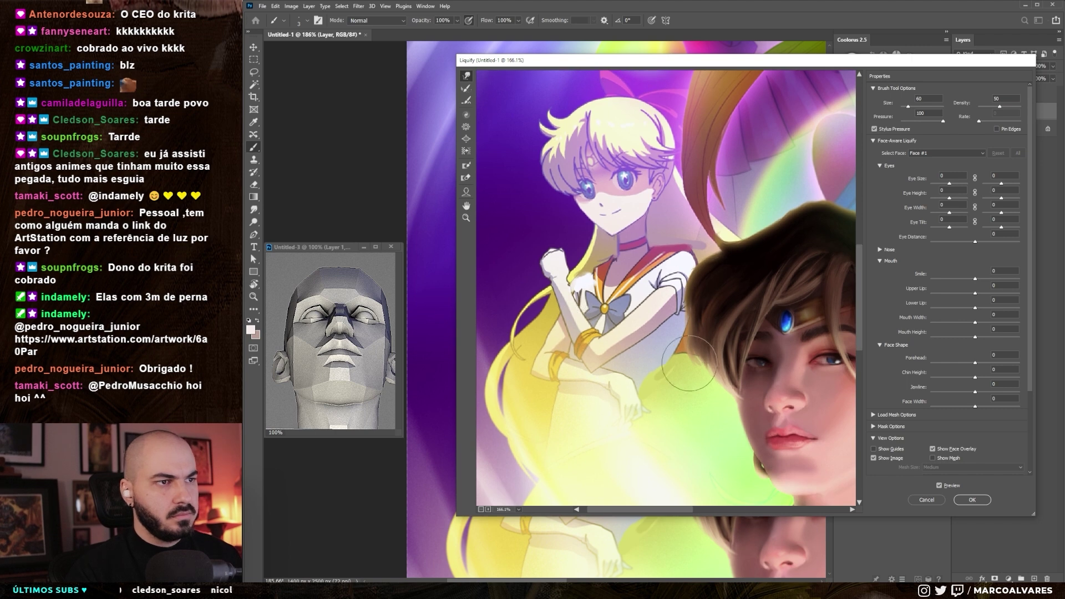
{"action": "scroll", "coordinate": [665, 389], "scroll_direction": "down", "scroll_amount": 1}
- Make finer final warp pushes on the figure and apply the Liquify result
{"action": "key", "text": "bracketright"}
{"action": "key", "text": "bracketright"}
{"action": "key", "text": "bracketright"}
{"action": "key", "text": "bracketleft"}
{"action": "key", "text": "bracketleft"}
{"action": "key", "text": "bracketleft"}
{"action": "scroll", "coordinate": [611, 378], "scroll_direction": "up", "scroll_amount": 1}
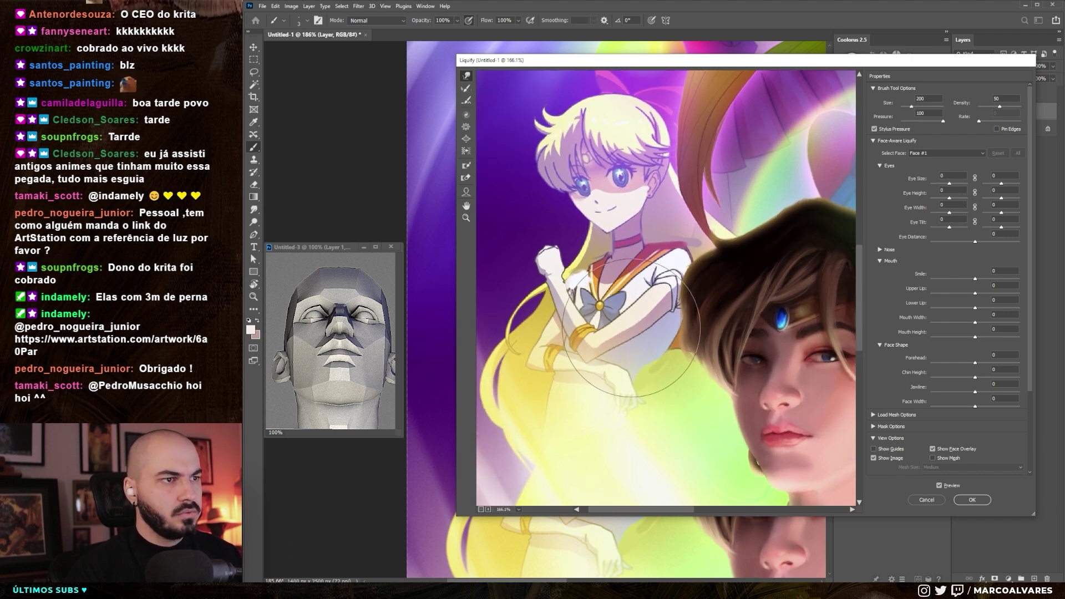
{"action": "key", "text": "bracketleft"}
{"action": "scroll", "coordinate": [612, 447], "scroll_direction": "up", "scroll_amount": 1}
{"action": "key", "text": "bracketleft"}
{"action": "key", "text": "bracketleft"}
{"action": "key", "text": "bracketleft"}
{"action": "scroll", "coordinate": [657, 255], "scroll_direction": "up", "scroll_amount": 3}
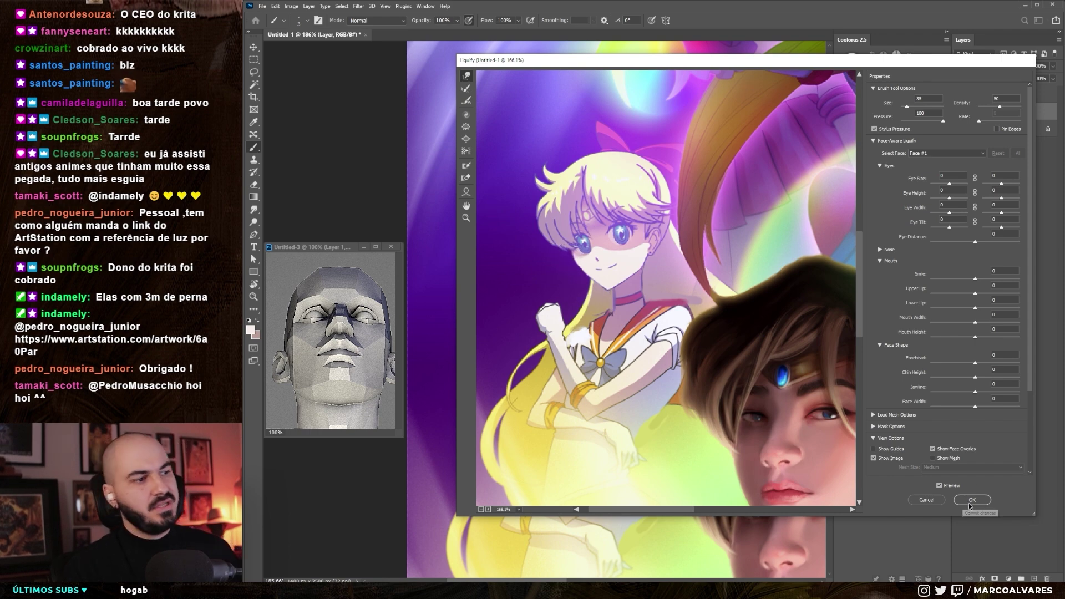
{"action": "key", "text": "Return"}
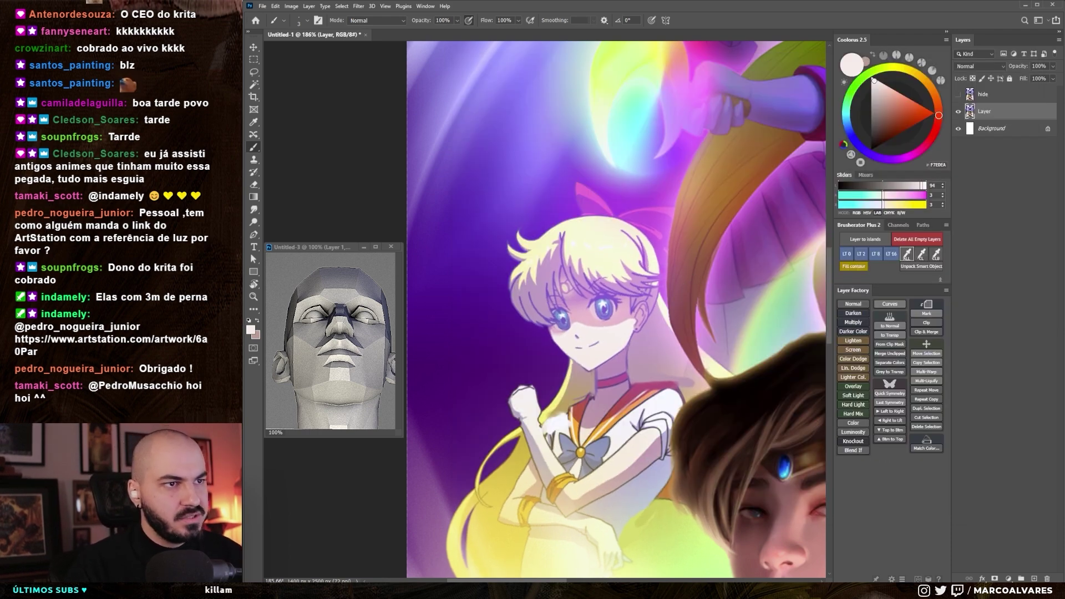
- Compare the figure before and after warping, then repaint the raised arm's edge in pale cream
{"action": "scroll", "coordinate": [699, 272], "scroll_direction": "down", "scroll_amount": 3}
{"action": "scroll", "coordinate": [709, 253], "scroll_direction": "down", "scroll_amount": 1}
{"action": "key", "text": "ctrl+z"}
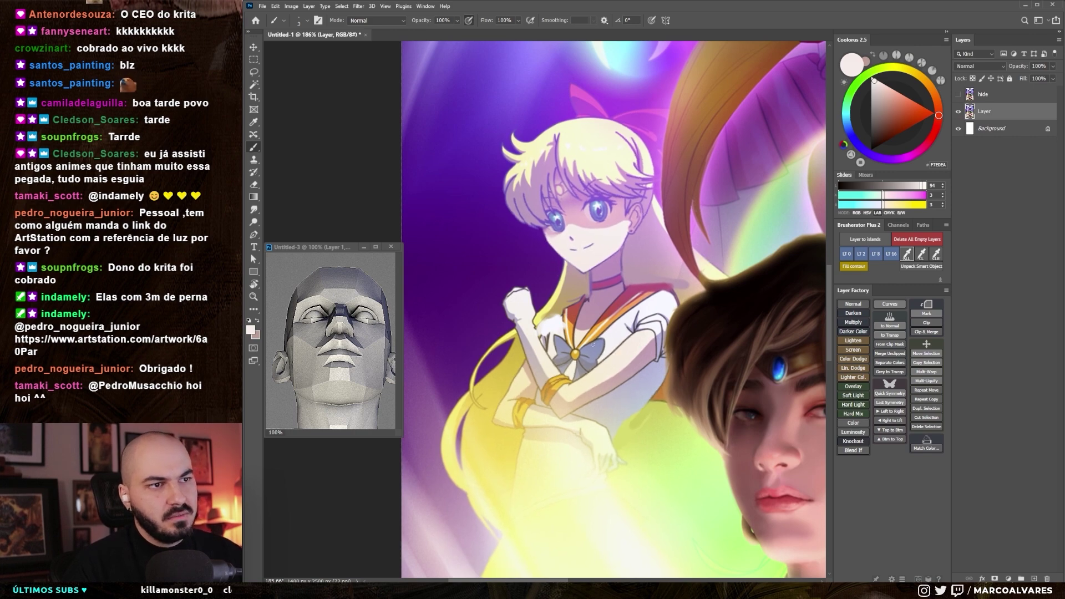
{"action": "scroll", "coordinate": [605, 334], "scroll_direction": "down", "scroll_amount": 5}
{"action": "scroll", "coordinate": [523, 326], "scroll_direction": "up", "scroll_amount": 5}
{"action": "left_click", "coordinate": [524, 326], "text": "alt"}
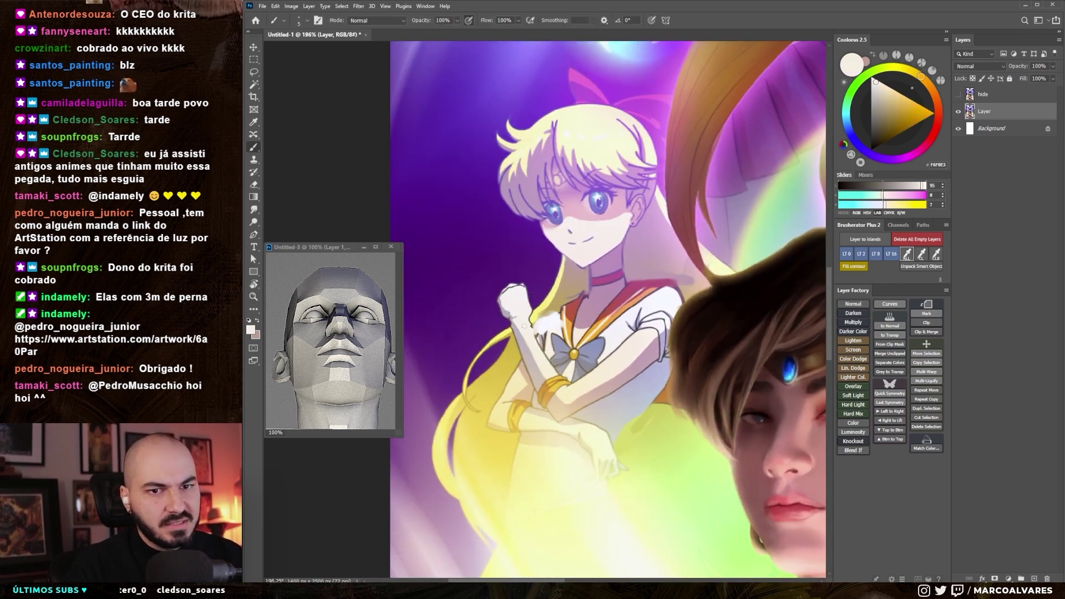
{"action": "left_click", "coordinate": [605, 340], "text": "alt"}
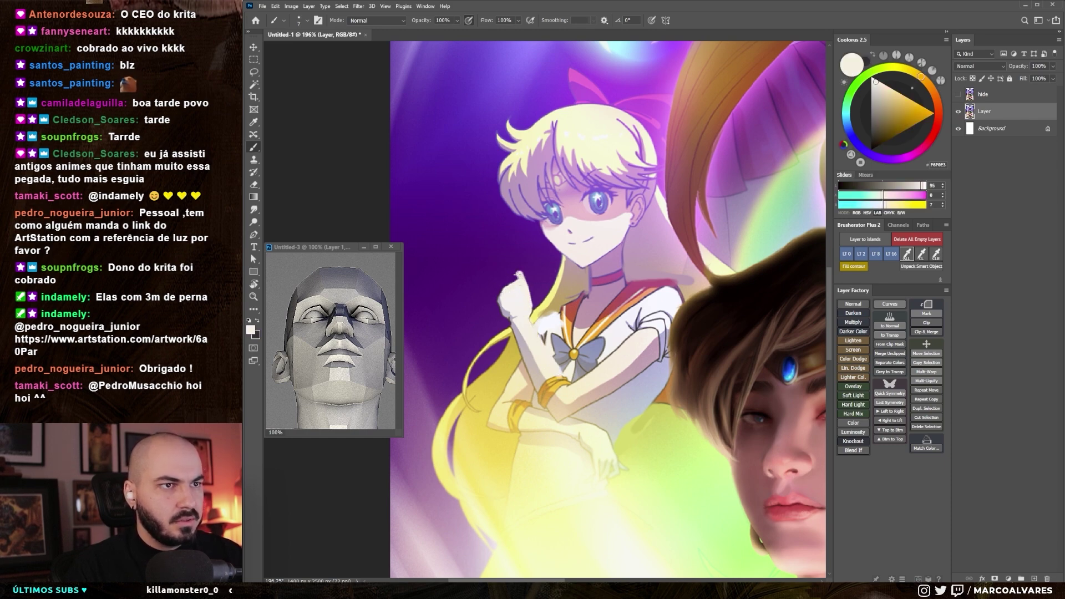
{"action": "left_click_drag", "start_coordinate": [538, 320], "coordinate": [534, 317]}
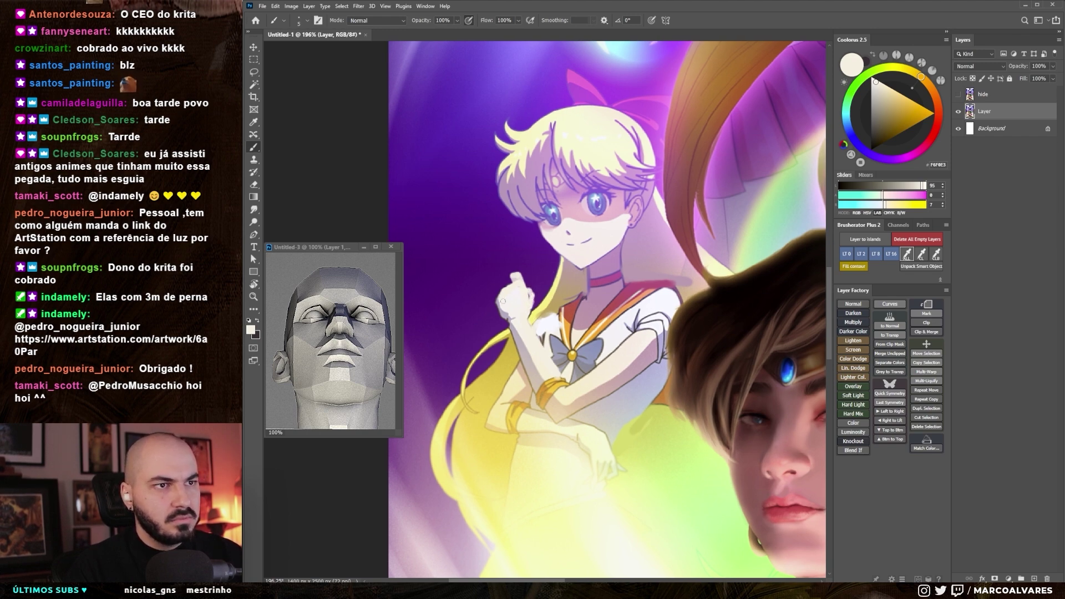
- Paint the fist with sampled line-art, cream, skin, mauve, peach and near-white colours
{"action": "left_click", "coordinate": [536, 337], "text": "alt"}
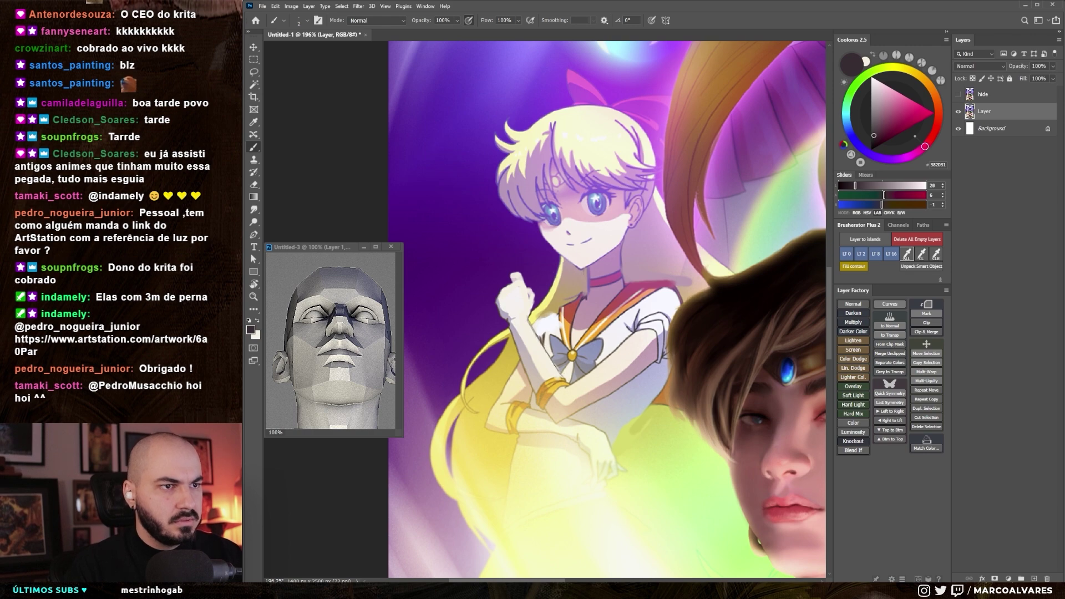
{"action": "left_click", "coordinate": [572, 382], "text": "alt"}
{"action": "left_click", "coordinate": [589, 398], "text": "alt"}
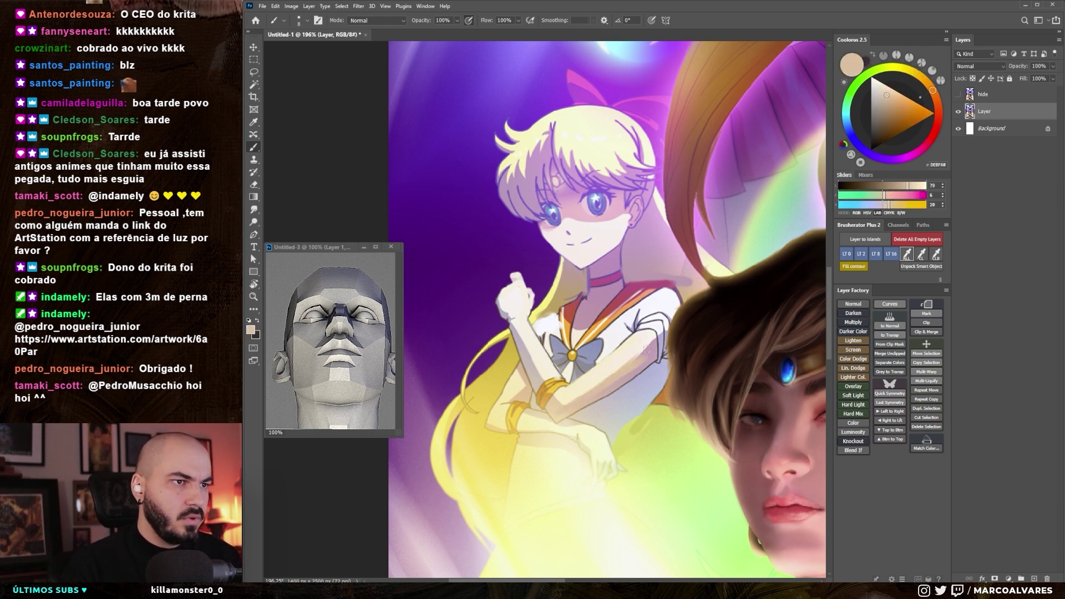
{"action": "left_click", "coordinate": [652, 347], "text": "alt"}
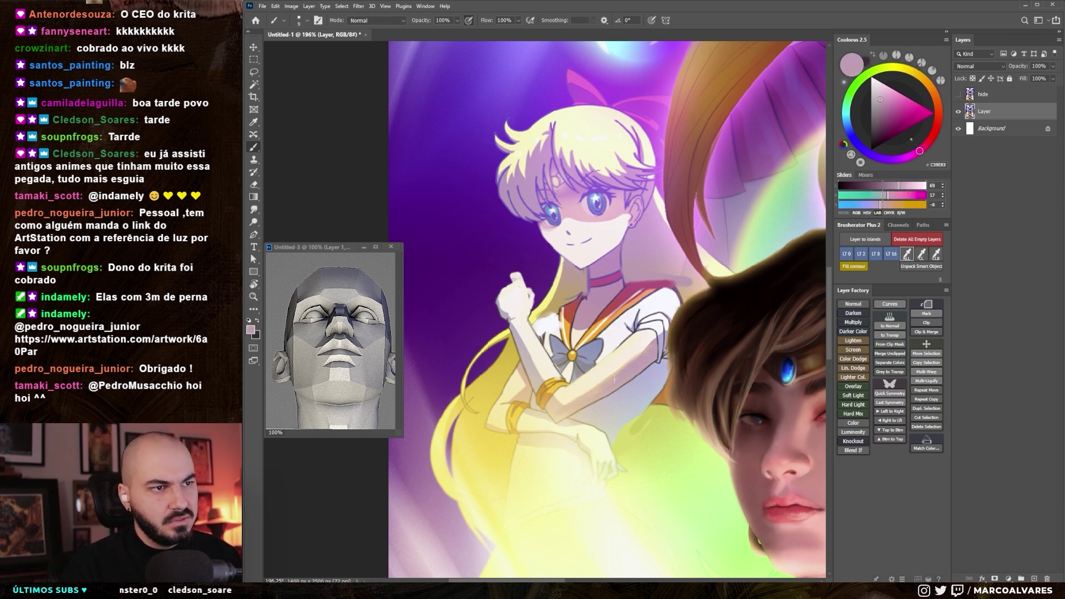
{"action": "left_click", "coordinate": [567, 253], "text": "alt"}
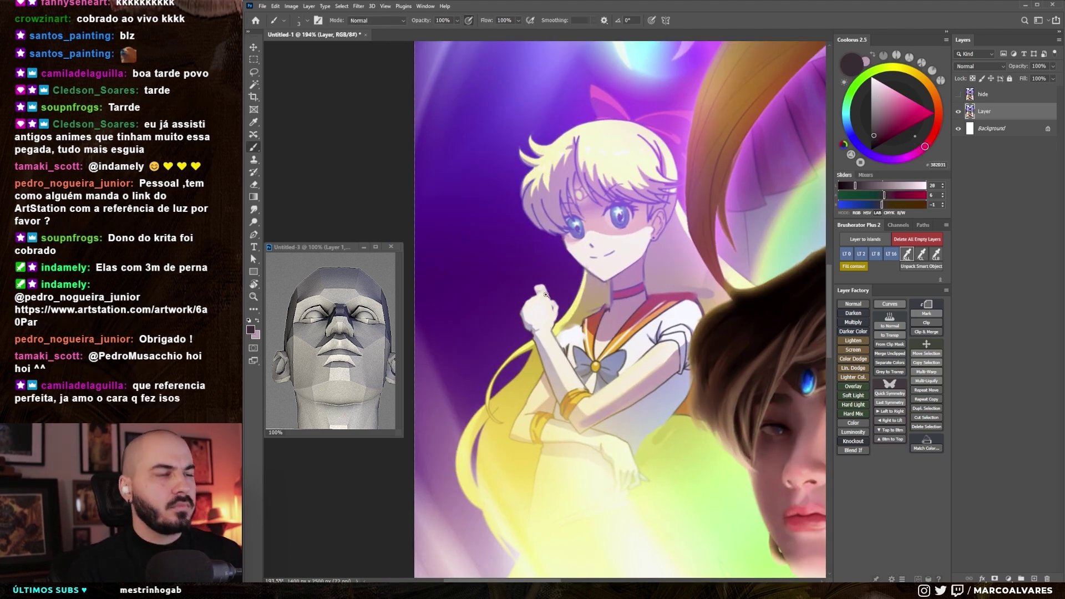
{"action": "left_click_drag", "start_coordinate": [545, 295], "coordinate": [521, 333]}
{"action": "left_click", "coordinate": [521, 420], "text": "alt"}
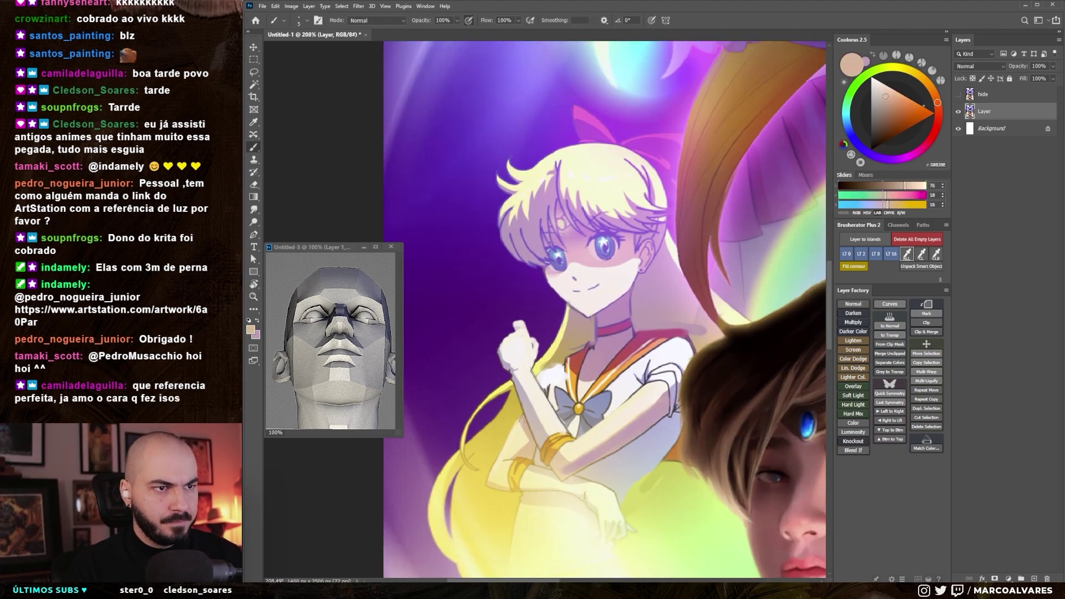
{"action": "left_click_drag", "start_coordinate": [521, 420], "coordinate": [536, 378]}
{"action": "left_click", "coordinate": [536, 377], "text": "alt"}
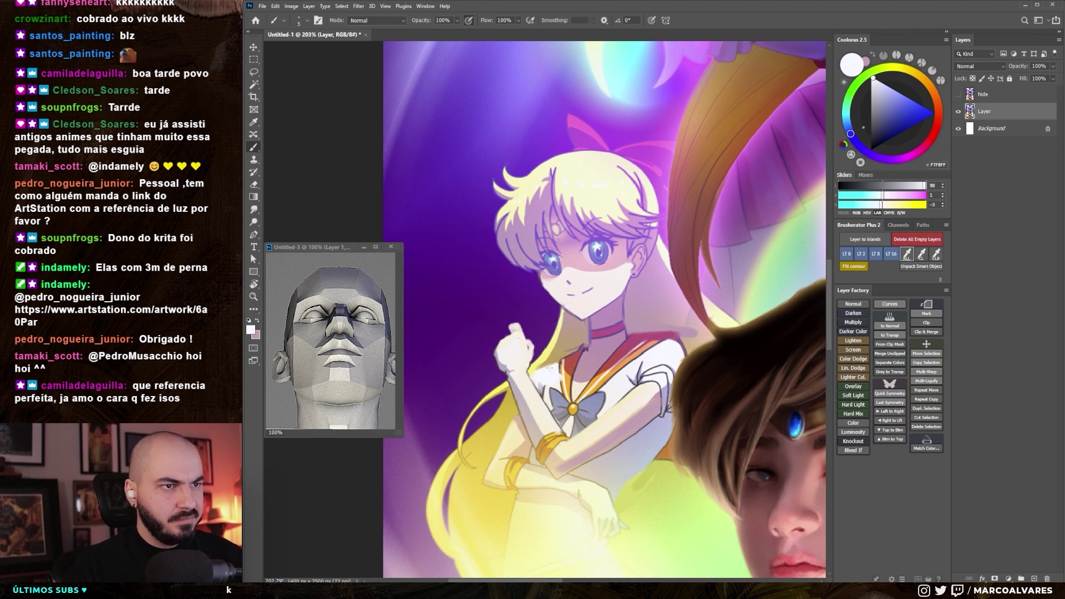
{"action": "scroll", "coordinate": [548, 367], "scroll_direction": "down", "scroll_amount": 3}
{"action": "scroll", "coordinate": [548, 367], "scroll_direction": "down", "scroll_amount": 2}
- Toggle the hide layer and alternate arm line art to compare against the repaint
{"action": "left_click", "coordinate": [958, 95]}
{"action": "scroll", "coordinate": [554, 311], "scroll_direction": "up", "scroll_amount": 2}
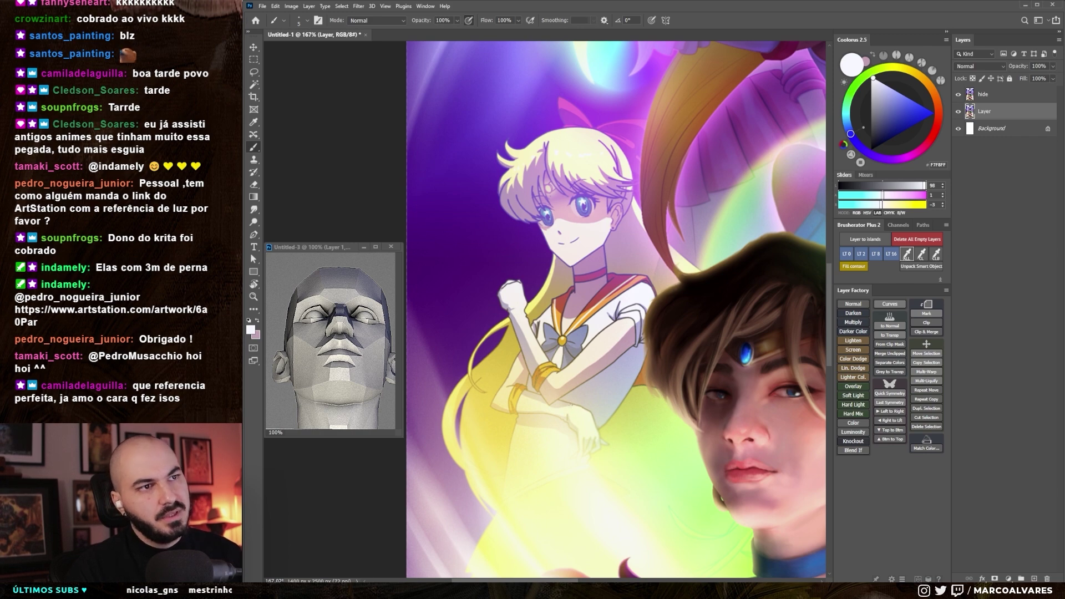
{"action": "key", "text": "z"}
{"action": "scroll", "coordinate": [572, 409], "scroll_direction": "down", "scroll_amount": 3}
{"action": "scroll", "coordinate": [577, 378], "scroll_direction": "up", "scroll_amount": 2}
{"action": "key", "text": "b"}
{"action": "scroll", "coordinate": [575, 349], "scroll_direction": "up", "scroll_amount": 3}
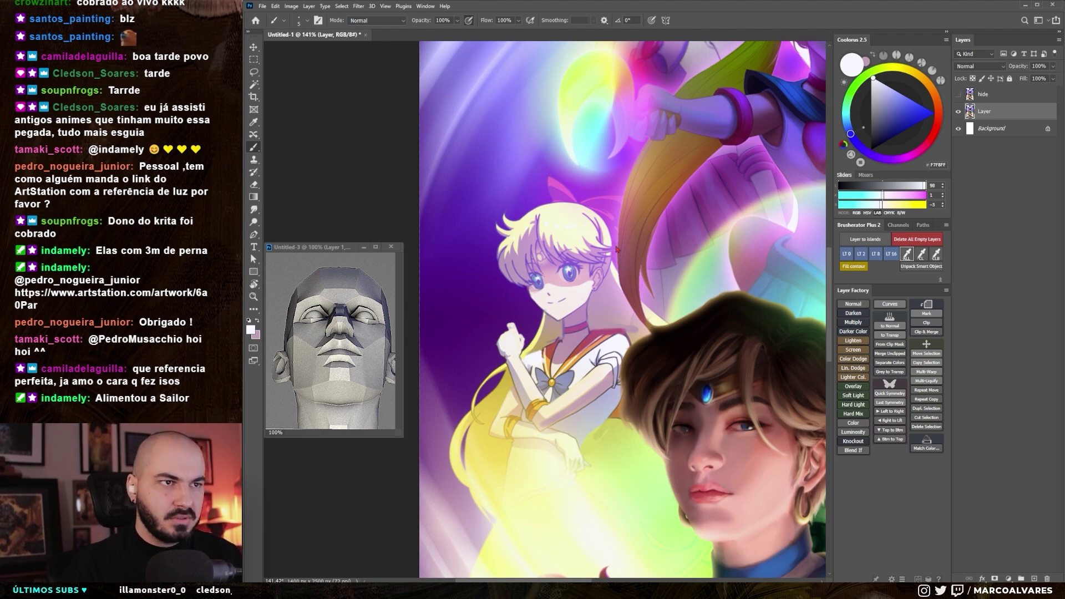
{"action": "key", "text": "ctrl+z"}
{"action": "key", "text": "ctrl+shift+z"}
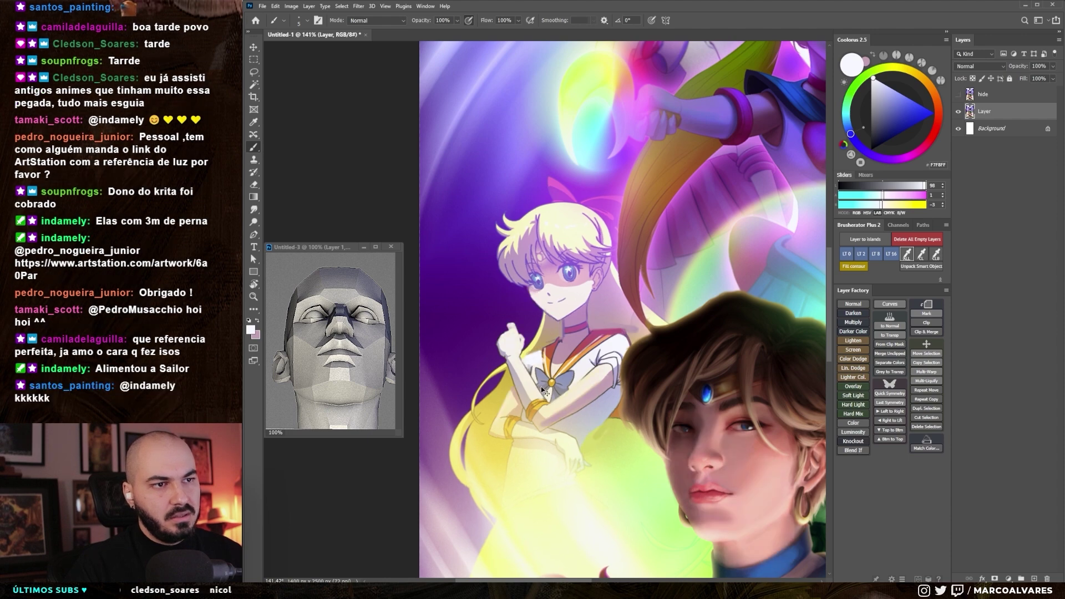
- Continue the arm with sampled cream highlight, mauve shadow, dark sleeve line and pale yellow
{"action": "scroll", "coordinate": [526, 378], "scroll_direction": "up", "scroll_amount": 3}
{"action": "left_click", "coordinate": [546, 411], "text": "alt"}
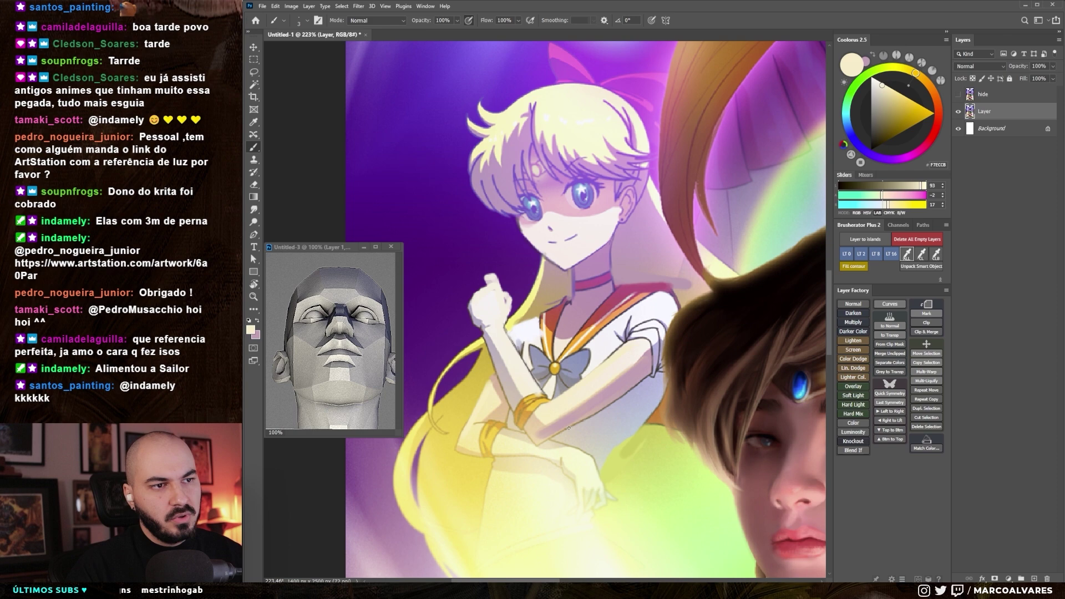
{"action": "left_click", "coordinate": [622, 379], "text": "alt"}
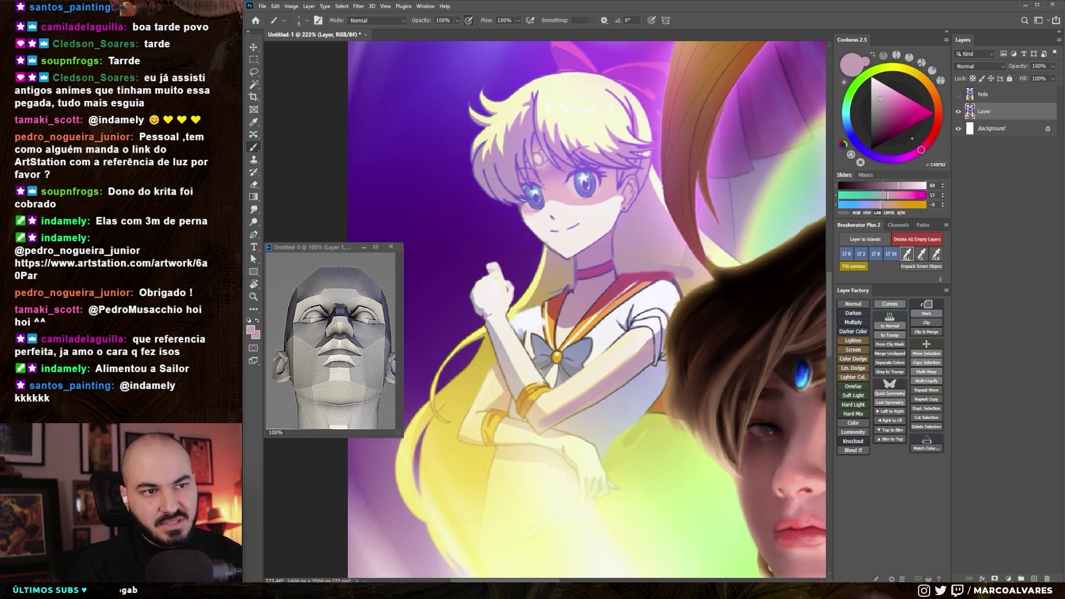
{"action": "left_click_drag", "start_coordinate": [521, 429], "coordinate": [525, 412]}
{"action": "left_click", "coordinate": [628, 325], "text": "alt"}
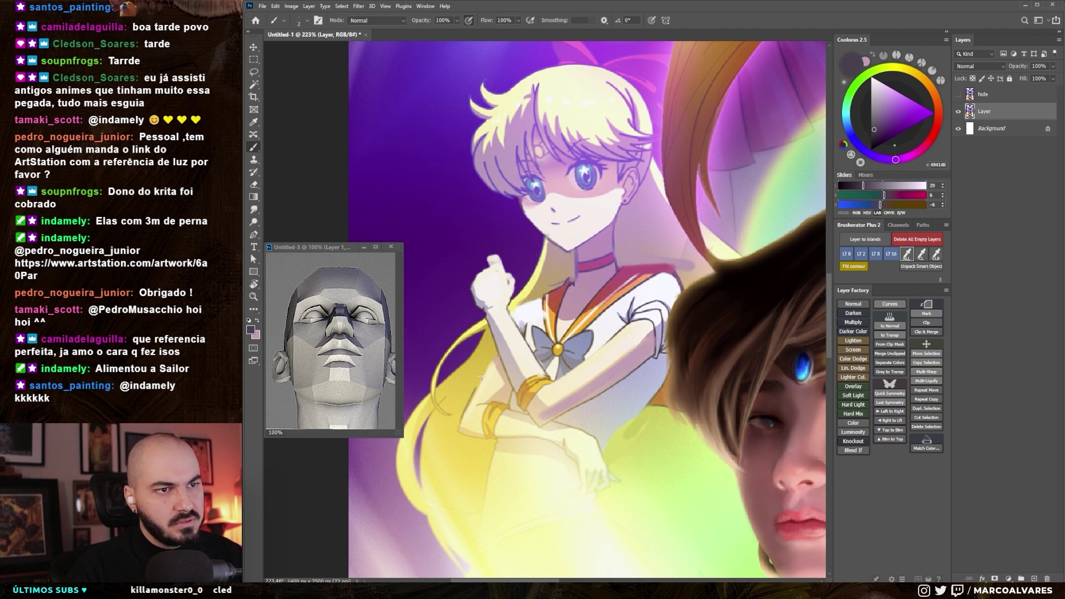
{"action": "left_click", "coordinate": [508, 399], "text": "alt"}
{"action": "scroll", "coordinate": [508, 399], "scroll_direction": "down", "scroll_amount": 5}
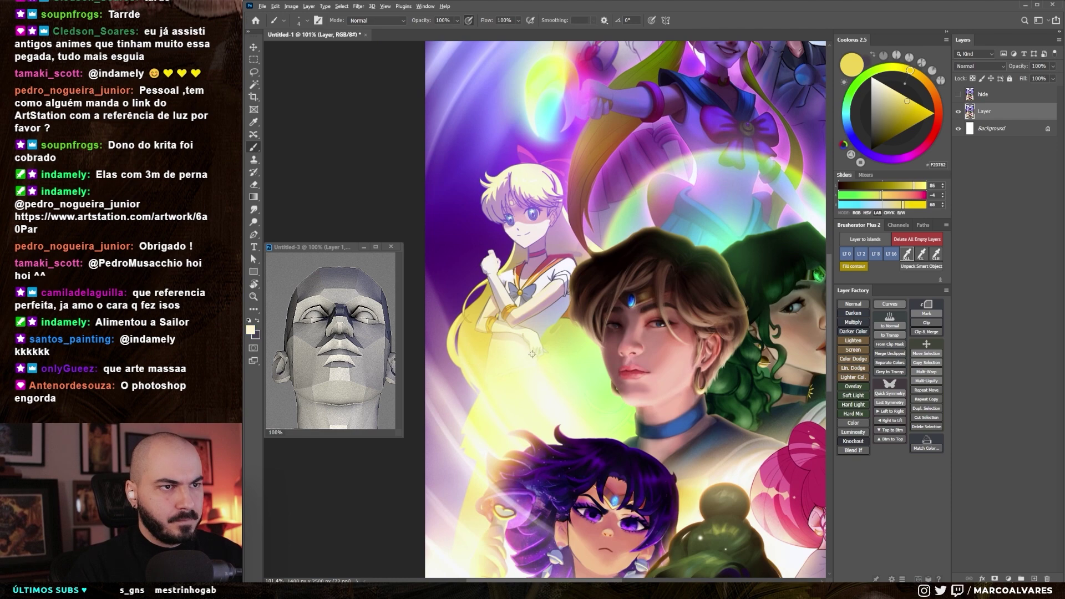
{"action": "left_click", "coordinate": [525, 361], "text": "alt"}
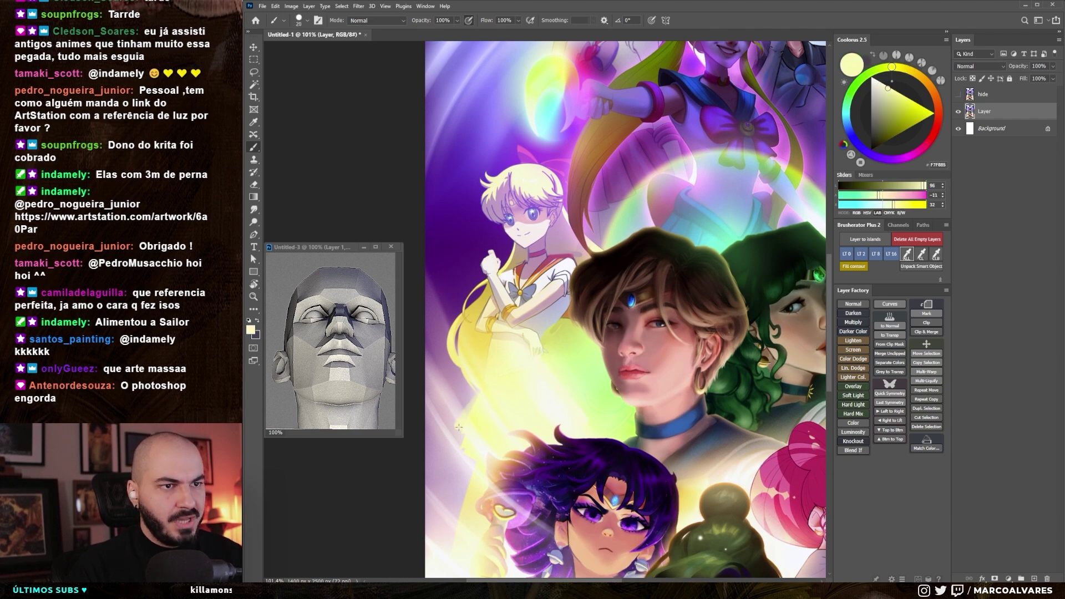
{"action": "key", "text": "ctrl+comma"}
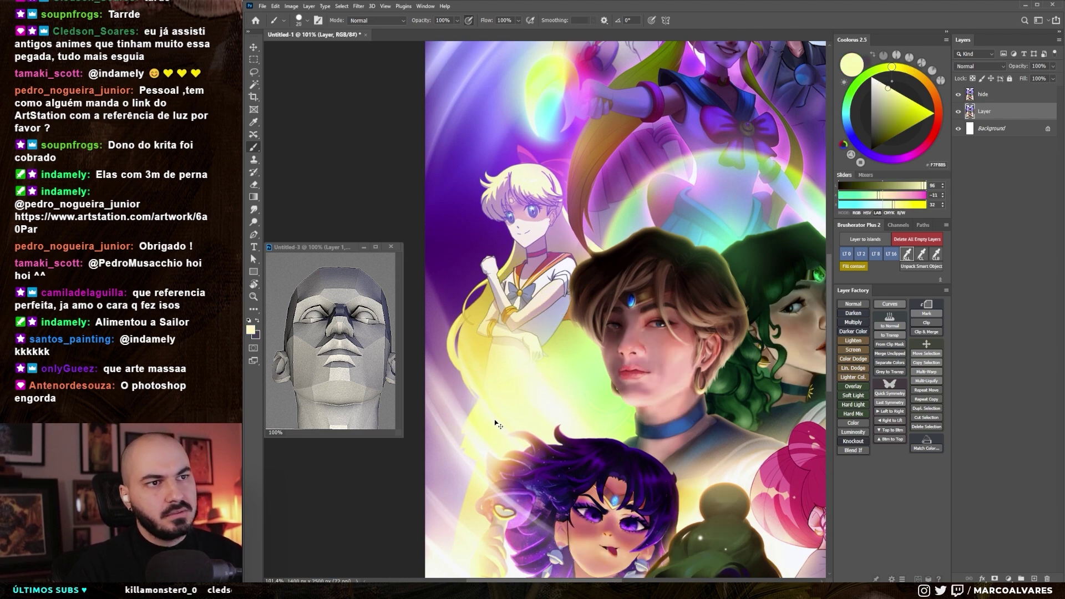
{"action": "key", "text": "ctrl+comma"}
{"action": "scroll", "coordinate": [476, 350], "scroll_direction": "down", "scroll_amount": 3}
{"action": "key", "text": "z"}
{"action": "scroll", "coordinate": [697, 292], "scroll_direction": "up", "scroll_amount": 4}
{"action": "scroll", "coordinate": [697, 292], "scroll_direction": "up", "scroll_amount": 1}
{"action": "scroll", "coordinate": [694, 277], "scroll_direction": "up", "scroll_amount": 1}
{"action": "scroll", "coordinate": [692, 271], "scroll_direction": "up", "scroll_amount": 1}
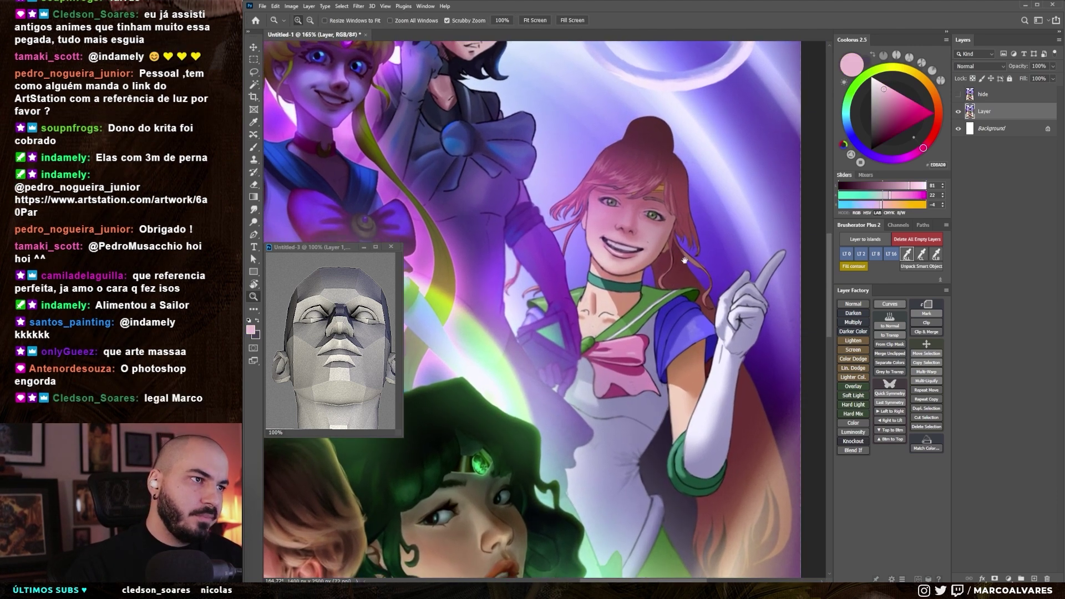
{"action": "scroll", "coordinate": [689, 287], "scroll_direction": "up", "scroll_amount": 1}
{"action": "scroll", "coordinate": [691, 344], "scroll_direction": "up", "scroll_amount": 2}
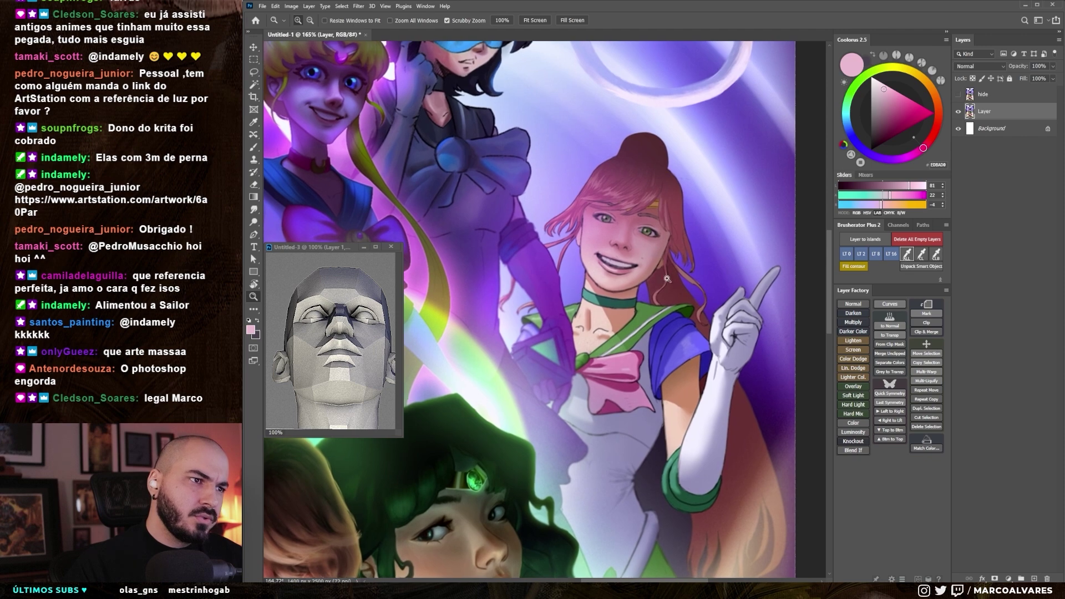
{"action": "scroll", "coordinate": [688, 383], "scroll_direction": "down", "scroll_amount": 1}
{"action": "scroll", "coordinate": [677, 344], "scroll_direction": "down", "scroll_amount": 1}
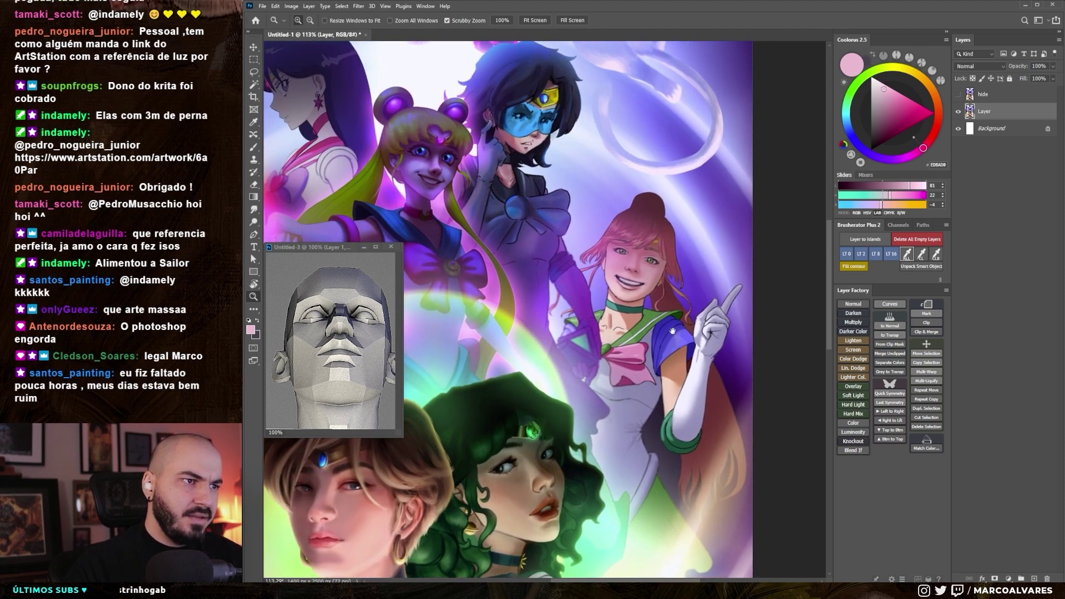
{"action": "scroll", "coordinate": [660, 294], "scroll_direction": "down", "scroll_amount": 1}
{"action": "scroll", "coordinate": [657, 299], "scroll_direction": "down", "scroll_amount": 1}
{"action": "key", "text": "b"}
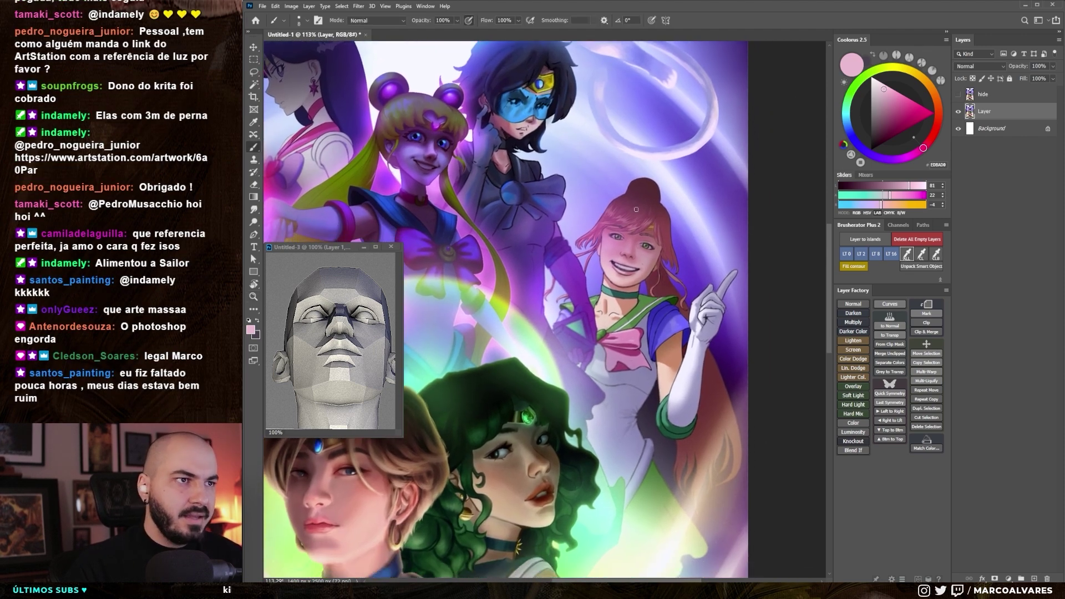
{"action": "scroll", "coordinate": [655, 270], "scroll_direction": "down", "scroll_amount": 1}
{"action": "scroll", "coordinate": [658, 266], "scroll_direction": "up", "scroll_amount": 1}
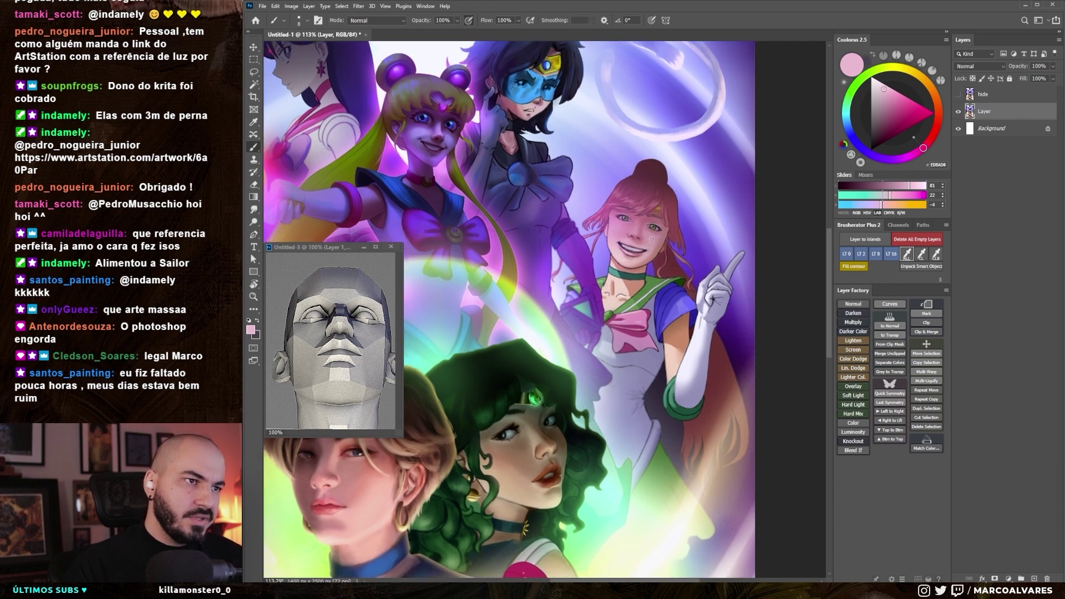
{"action": "key", "text": "z"}
{"action": "scroll", "coordinate": [666, 261], "scroll_direction": "up", "scroll_amount": 1}
{"action": "scroll", "coordinate": [667, 261], "scroll_direction": "up", "scroll_amount": 1}
{"action": "key", "text": "b"}
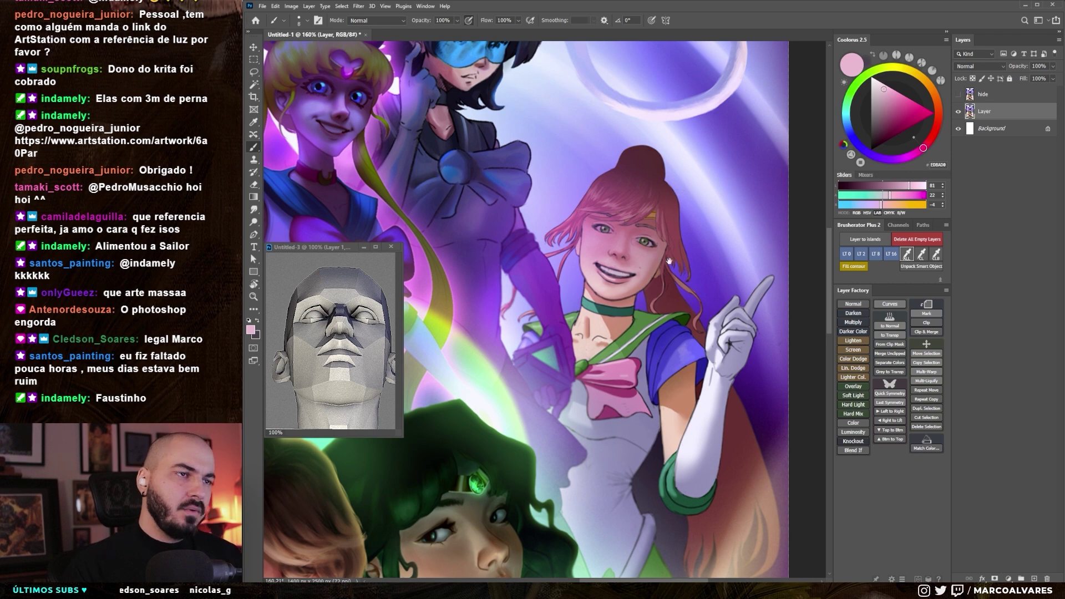
- Zoom in on the ponytailed girl's face and undo the light pink hair strands
{"action": "left_click_drag", "start_coordinate": [670, 261], "coordinate": [676, 250]}
{"action": "key", "text": "z"}
{"action": "scroll", "coordinate": [643, 250], "scroll_direction": "up", "scroll_amount": 3}
{"action": "key", "text": "b"}
{"action": "left_click_drag", "start_coordinate": [735, 157], "coordinate": [730, 183]}
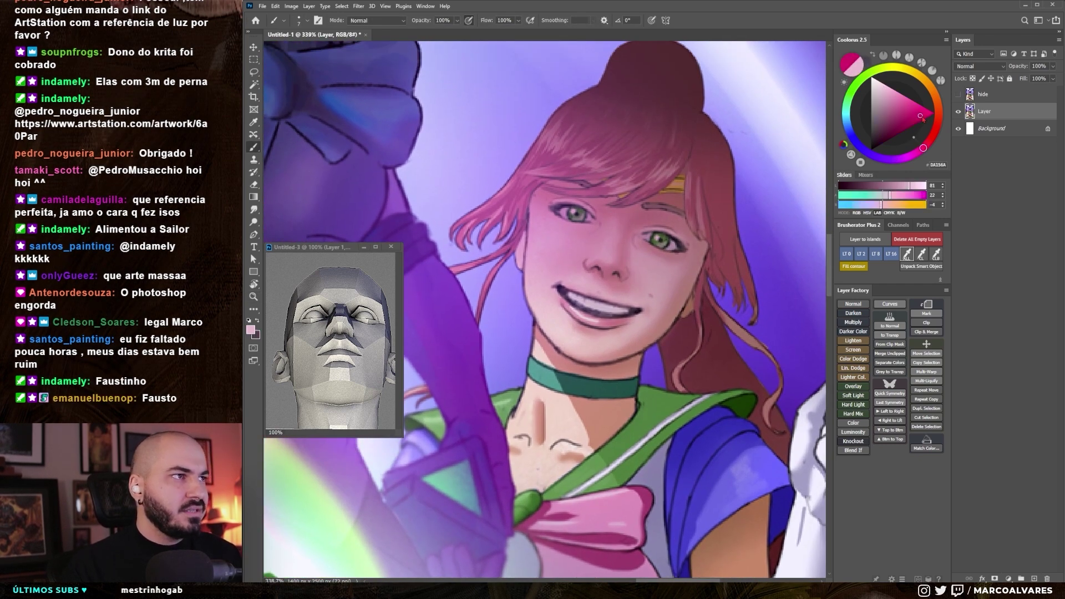
{"action": "key", "text": "ctrl+z"}
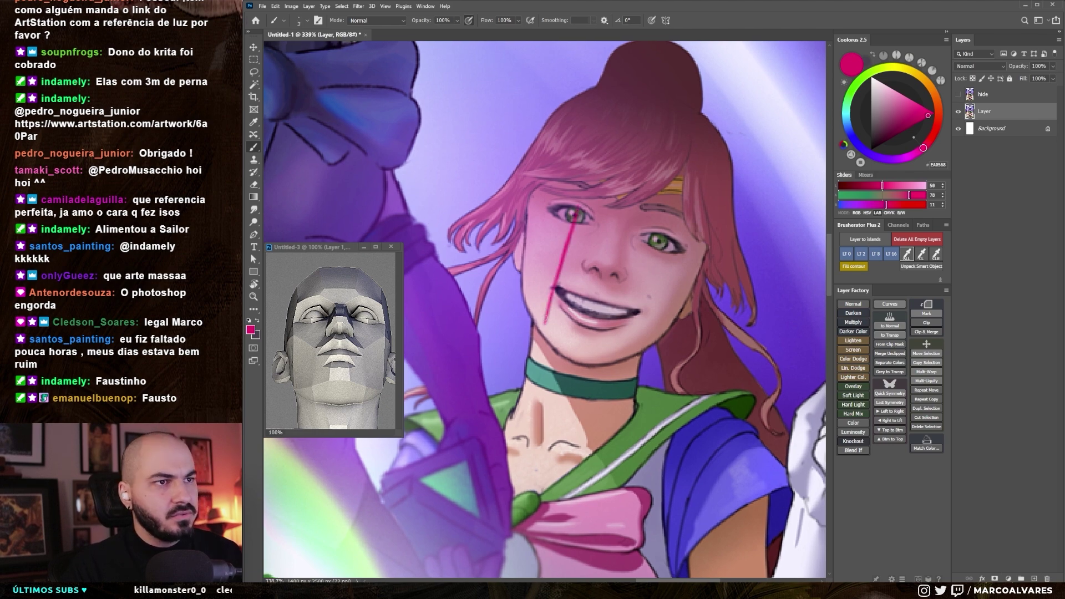
- Try and undo eye-to-mouth guide strokes, revert earlier edits, then launch Liquify (Shift+Ctrl+X)
{"action": "left_click_drag", "start_coordinate": [575, 215], "coordinate": [556, 290]}
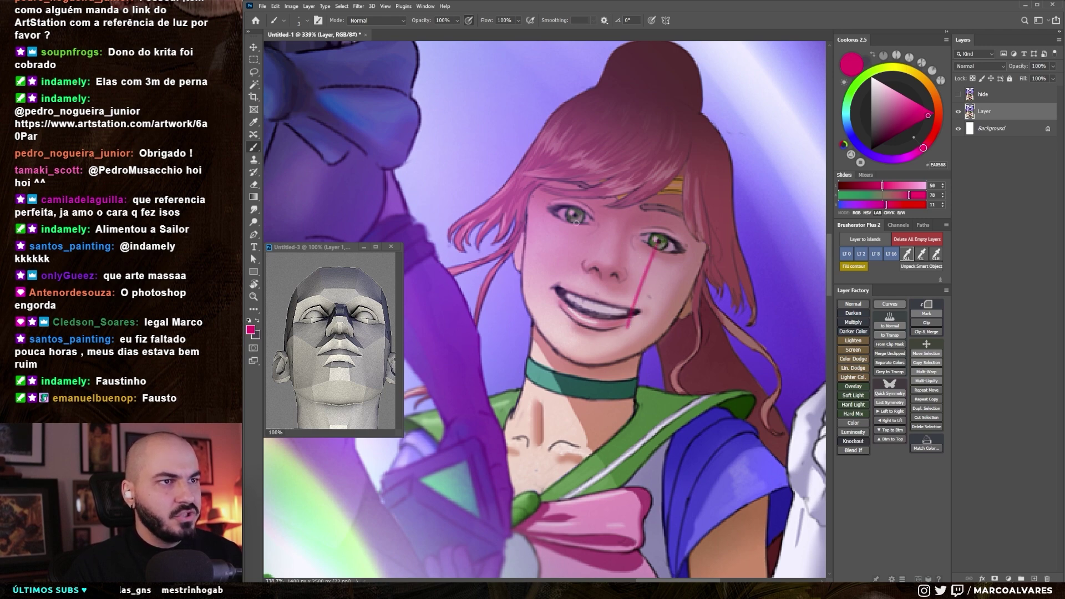
{"action": "key", "text": "ctrl+z"}
{"action": "key", "text": "ctrl+z"}
{"action": "key", "text": "ctrl+z"}
{"action": "key", "text": "ctrl+z"}
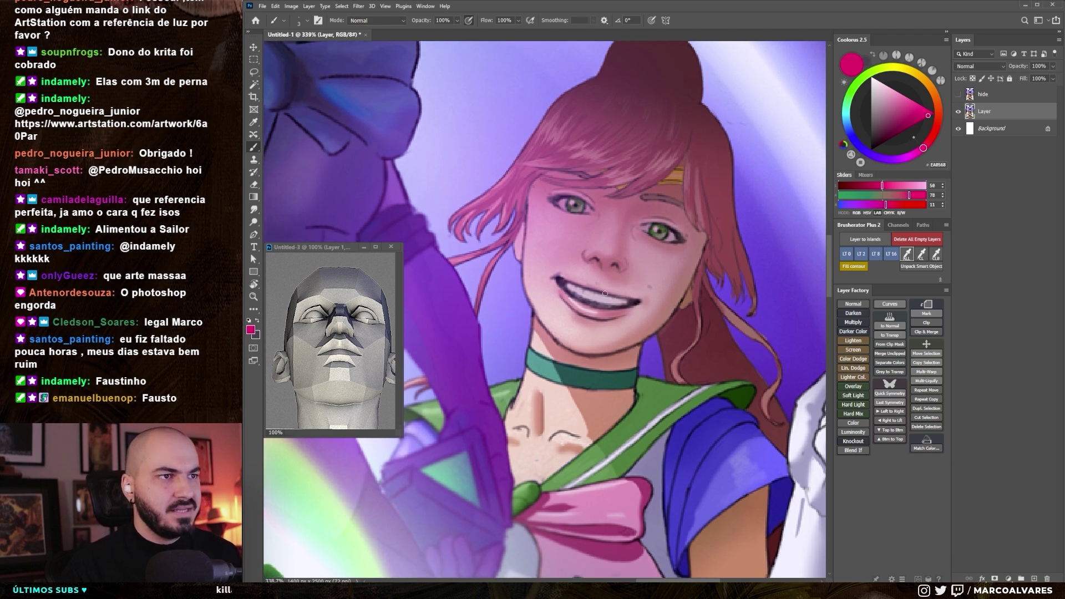
{"action": "left_click_drag", "start_coordinate": [574, 215], "coordinate": [557, 280]}
{"action": "key", "text": "ctrl+z"}
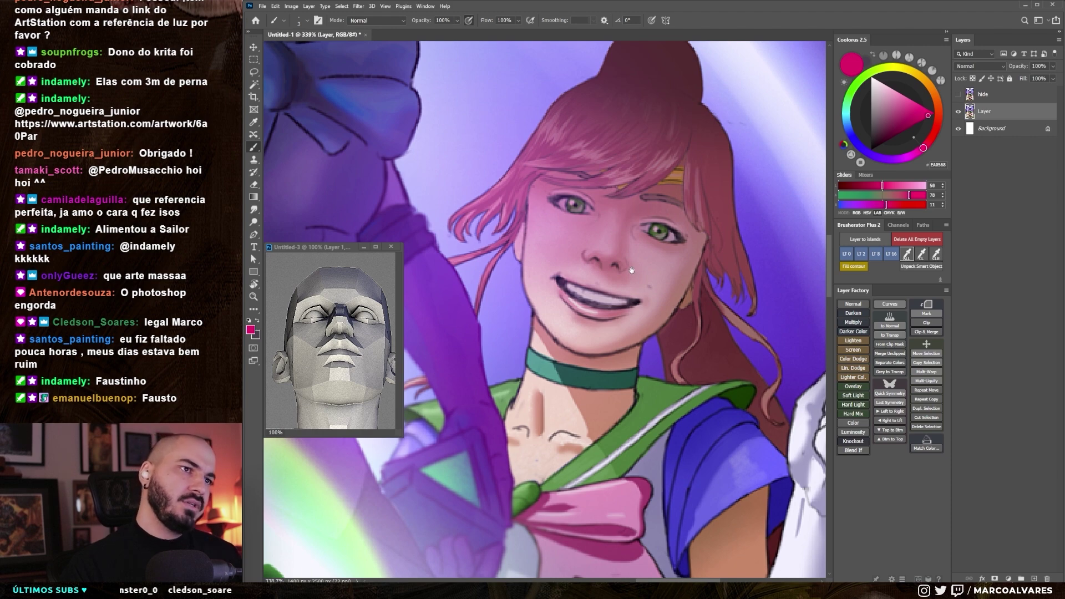
{"action": "key", "text": "ctrl+z"}
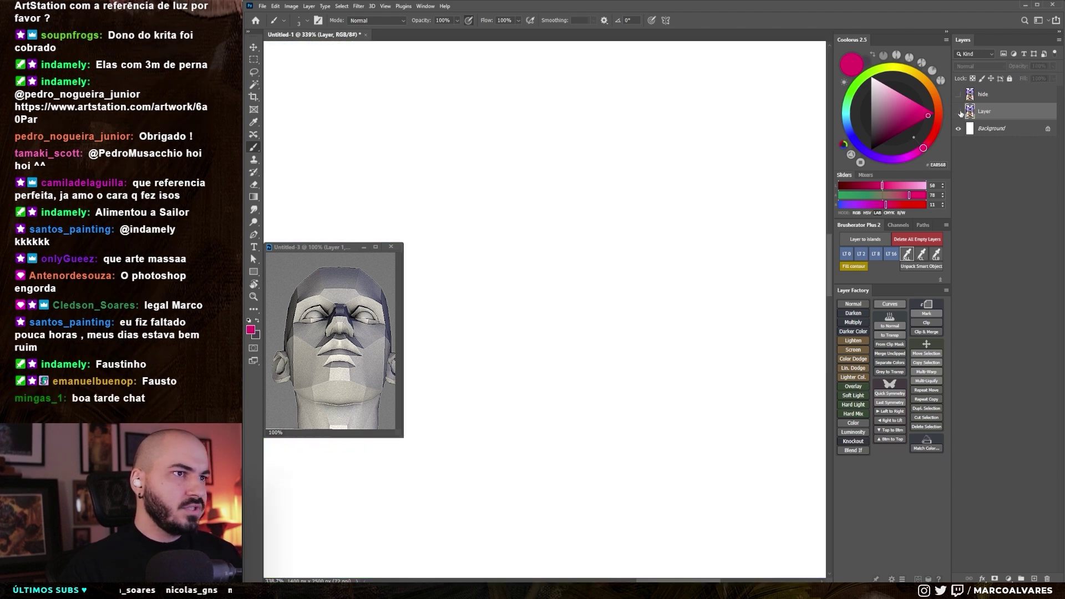
{"action": "left_click", "coordinate": [958, 112]}
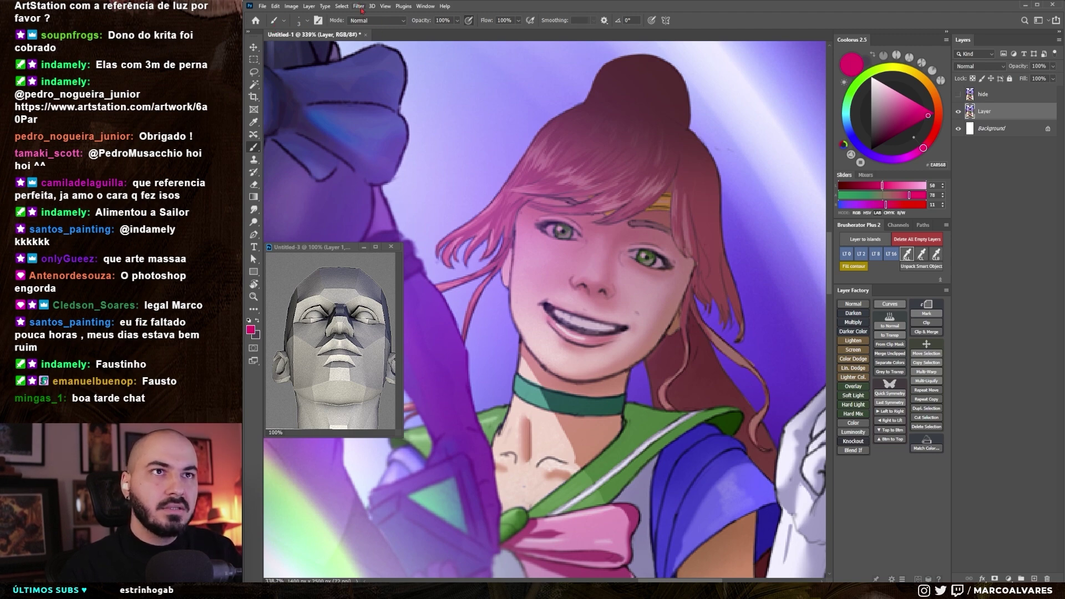
{"action": "key", "text": "ctrl+shift+x"}
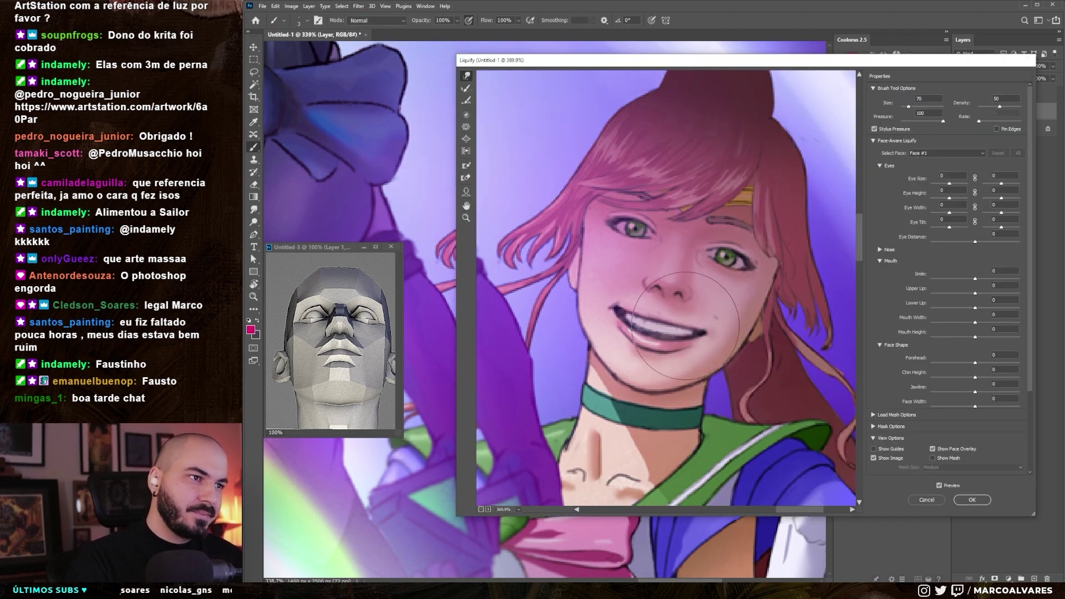
- Reshape the girl's nose, mouth and chin with resized Forward Warp strokes and apply them
{"action": "key", "text": "bracketright"}
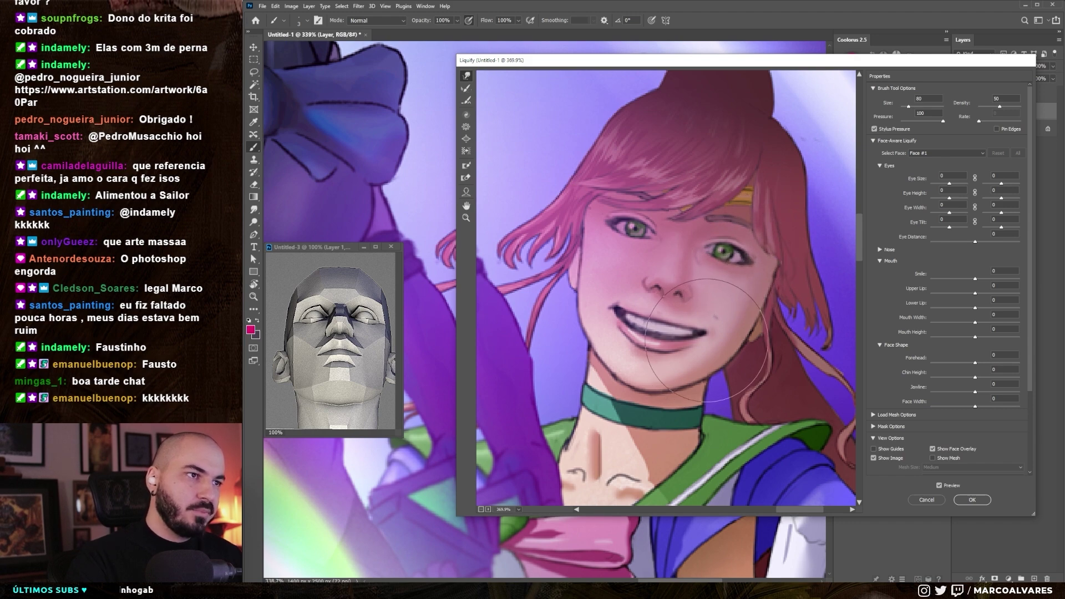
{"action": "key", "text": "bracketleft"}
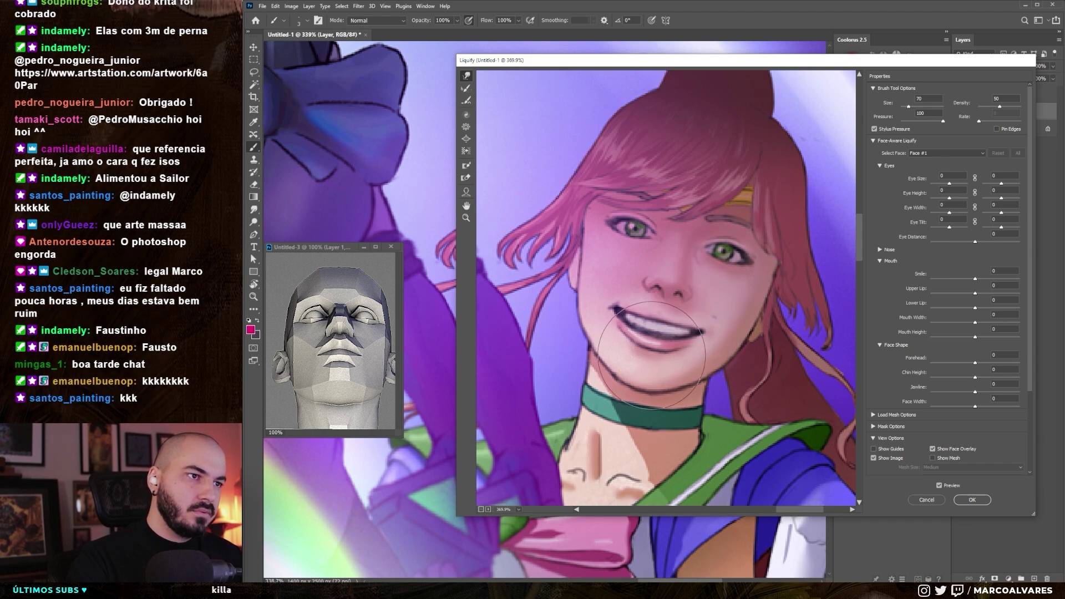
{"action": "key", "text": "bracketright"}
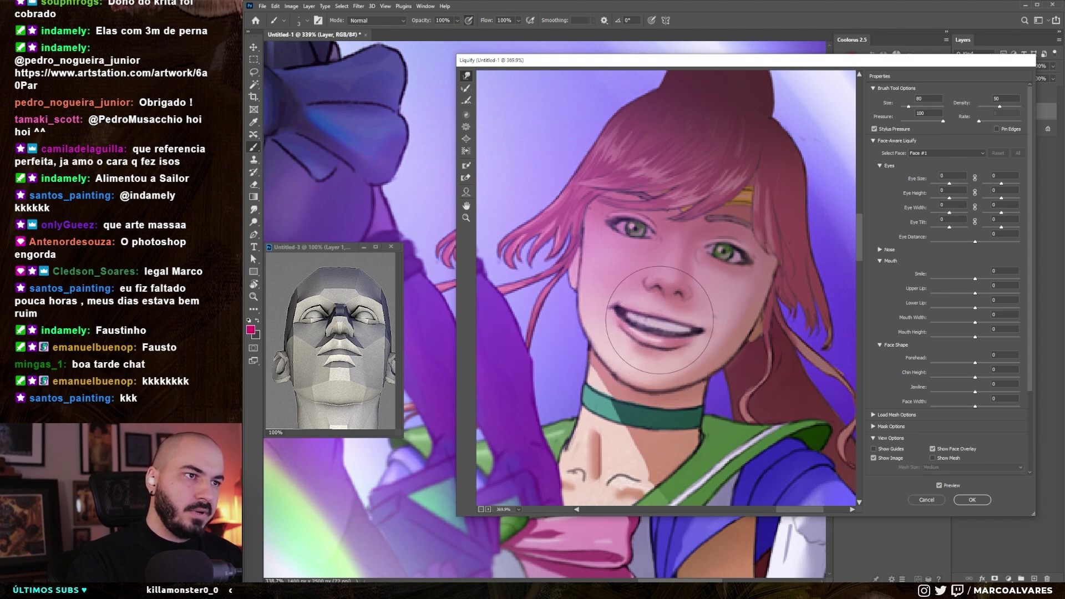
{"action": "key", "text": "bracketleft"}
{"action": "key", "text": "bracketleft"}
{"action": "key", "text": "bracketleft"}
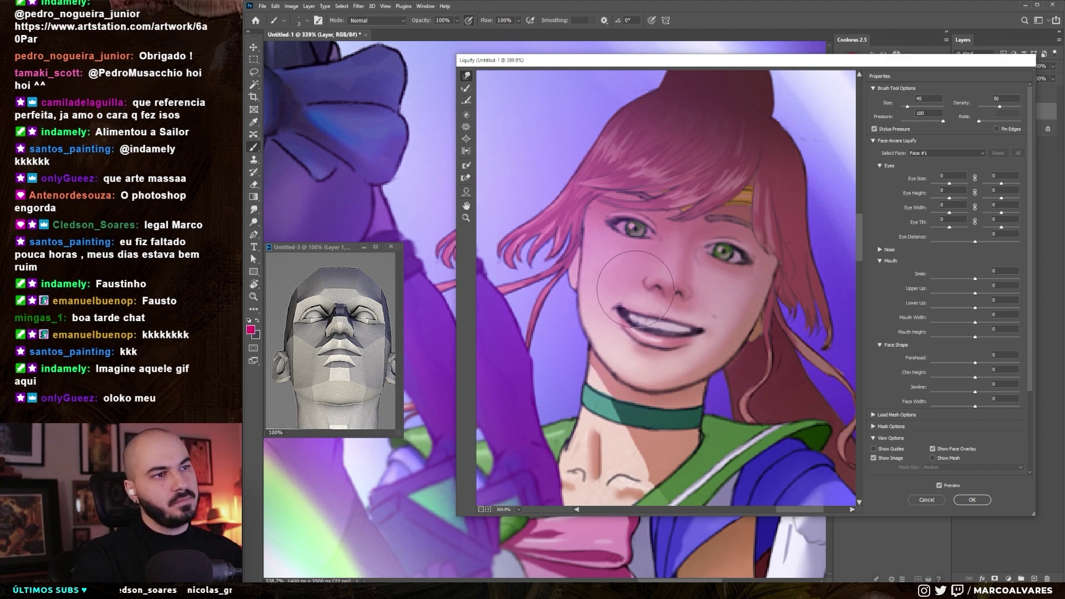
{"action": "key", "text": "bracketright"}
{"action": "key", "text": "bracketright"}
{"action": "key", "text": "bracketleft"}
{"action": "key", "text": "bracketleft"}
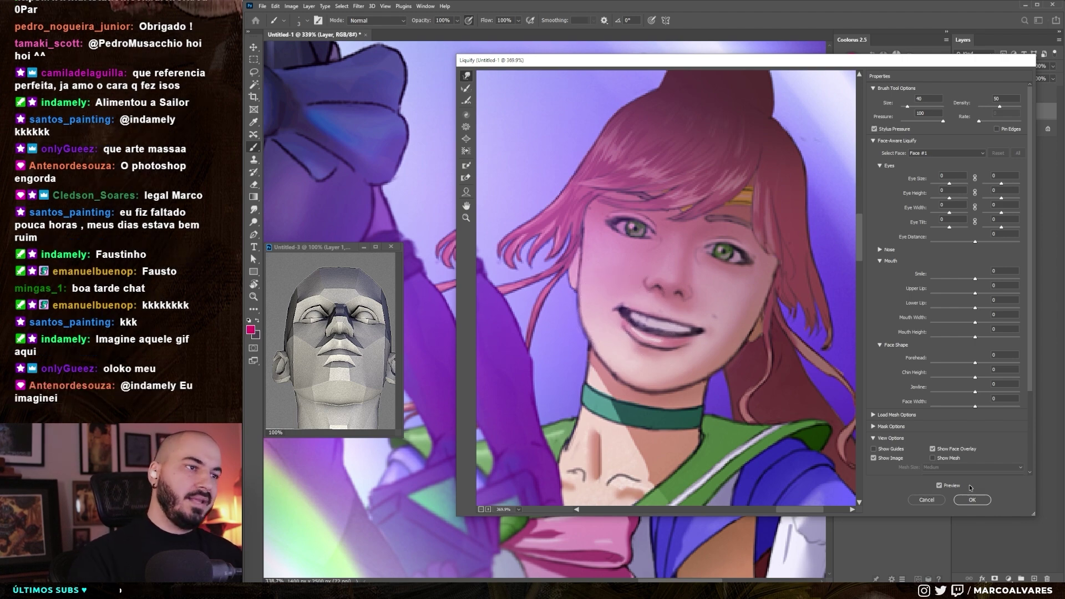
{"action": "left_click", "coordinate": [972, 499]}
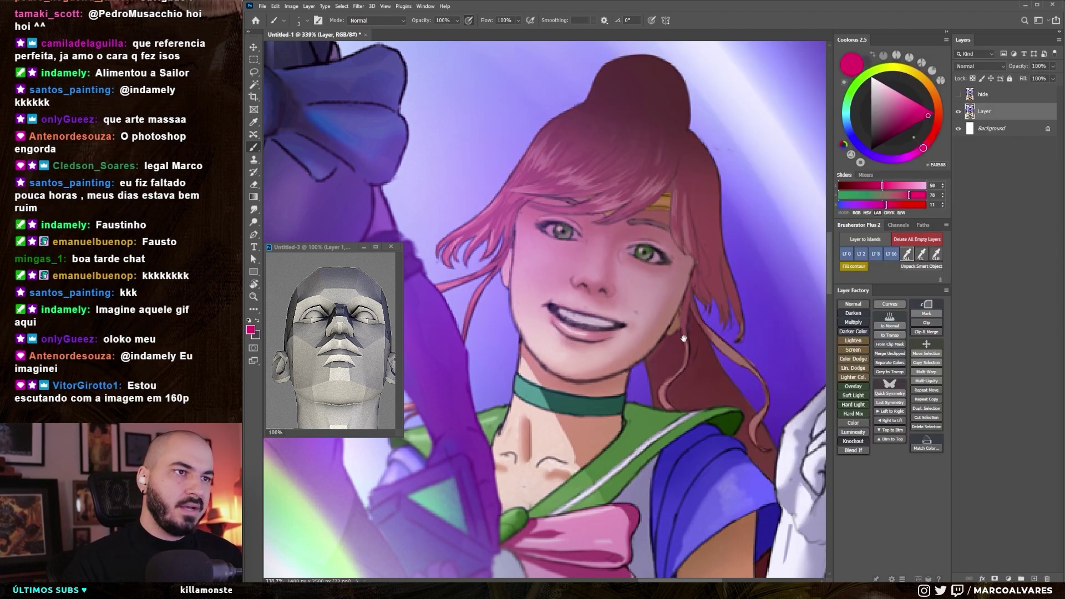
- Rotate the view, sample pale skin pink and lip pink, and check the whole illustration
{"action": "left_click_drag", "start_coordinate": [683, 338], "coordinate": [656, 289]}
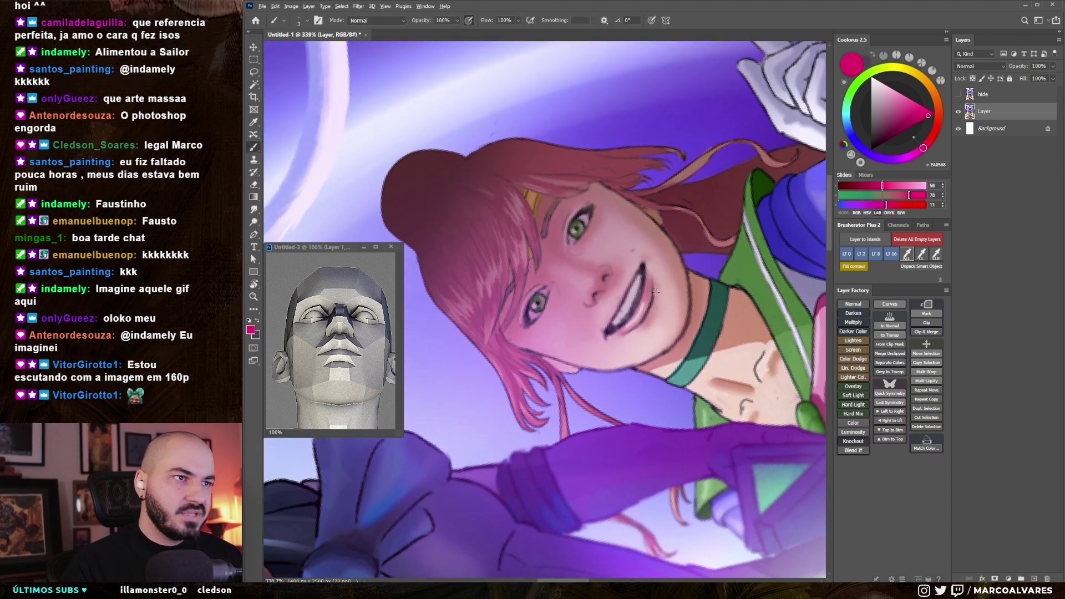
{"action": "left_click", "coordinate": [623, 302], "text": "alt"}
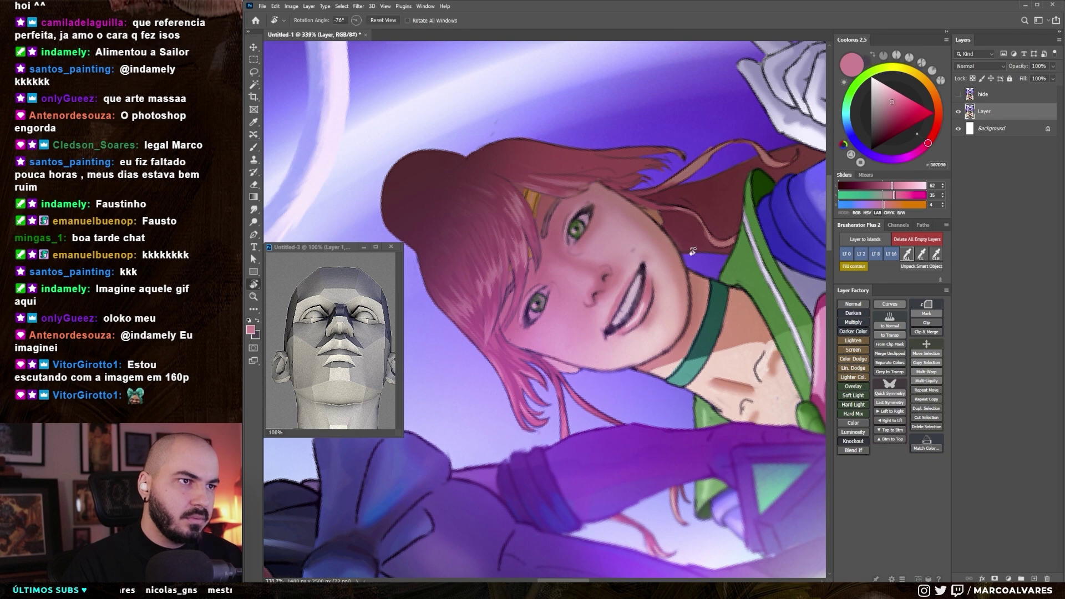
{"action": "left_click_drag", "start_coordinate": [682, 251], "coordinate": [571, 380]}
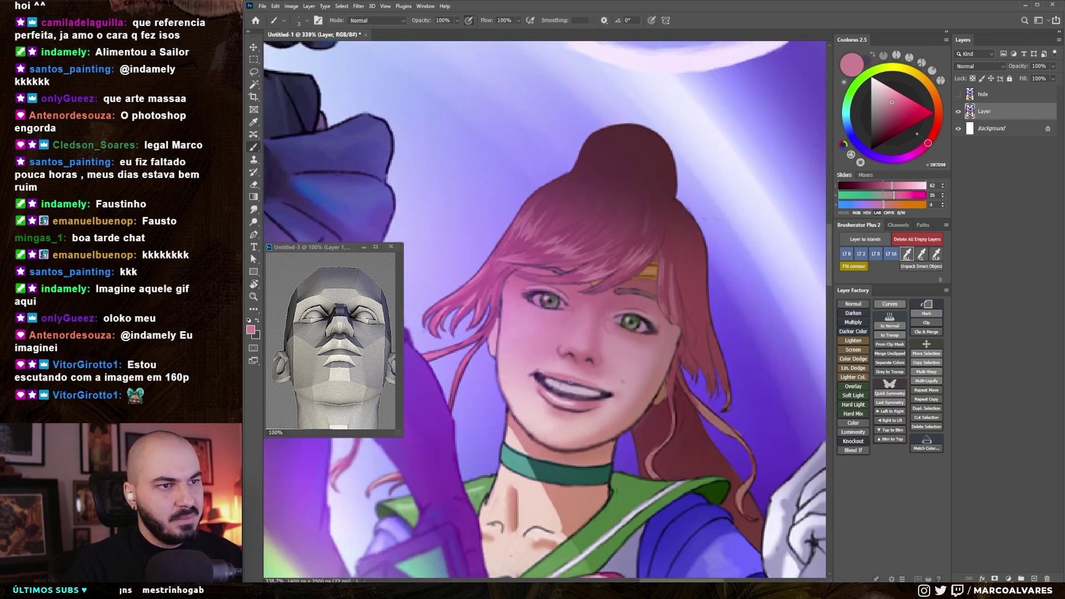
{"action": "left_click_drag", "start_coordinate": [606, 390], "coordinate": [590, 302]}
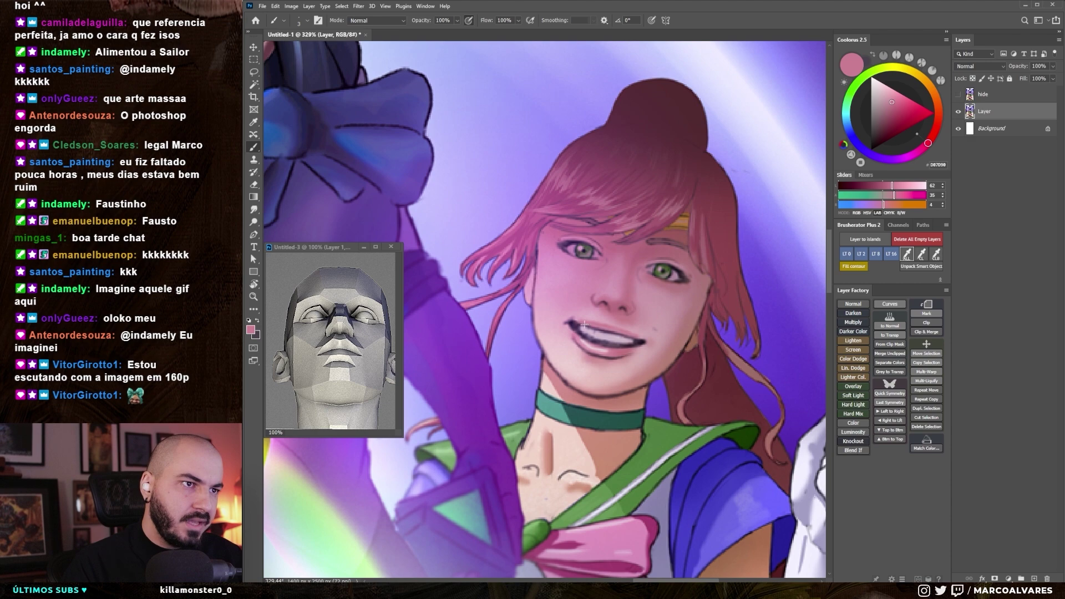
{"action": "left_click", "coordinate": [604, 325], "text": "alt"}
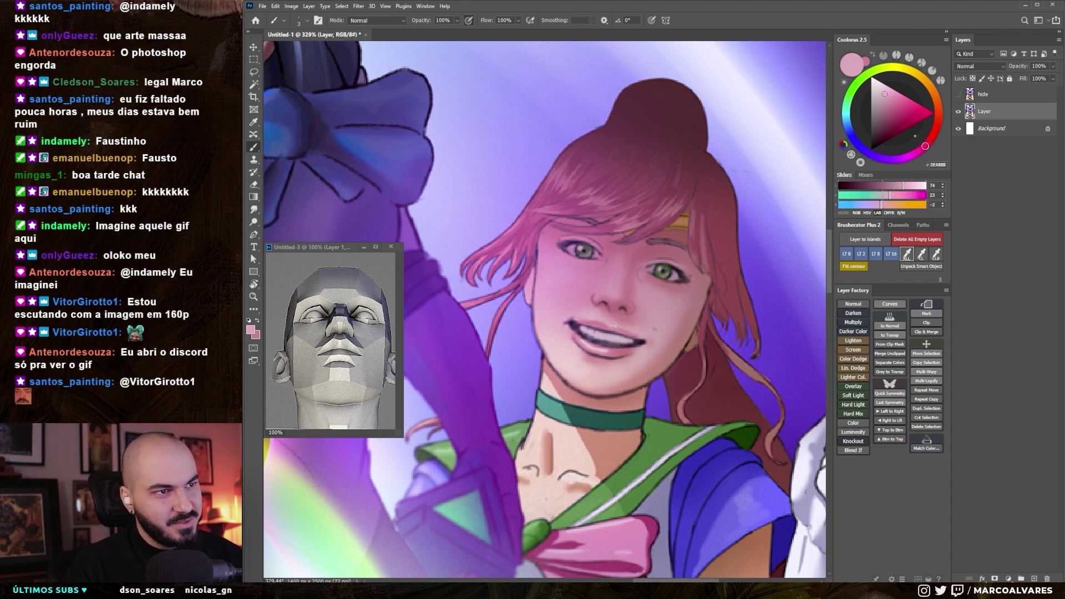
{"action": "key", "text": "ctrl+0"}
{"action": "scroll", "coordinate": [617, 334], "scroll_direction": "up", "scroll_amount": 5}
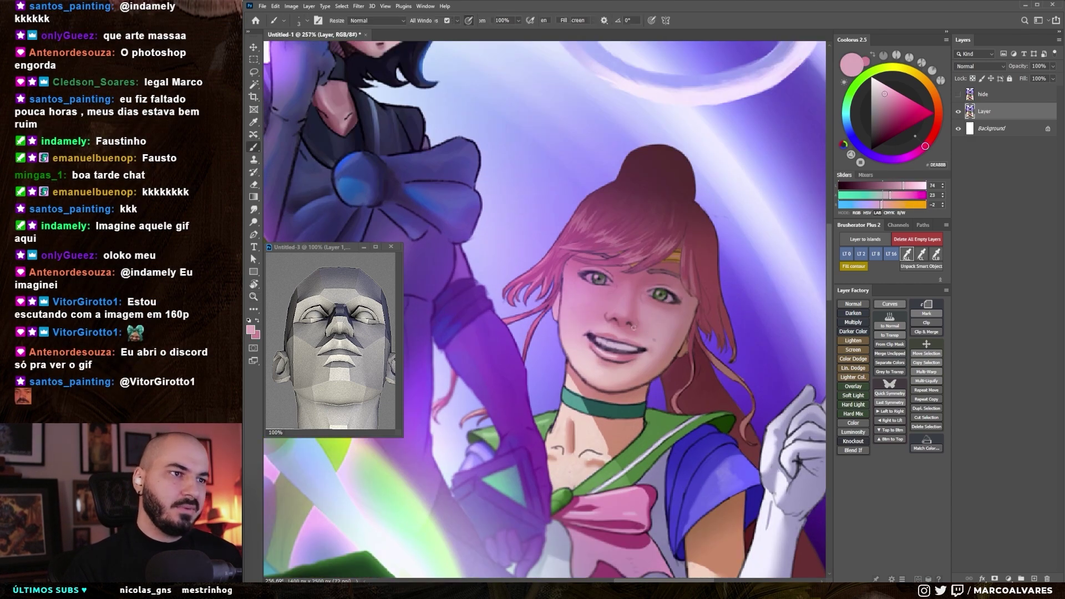
- Shade the cheeks with sampled darker and lighter pinks while rotating around the face
{"action": "left_click", "coordinate": [618, 333], "text": "alt"}
{"action": "left_click_drag", "start_coordinate": [618, 332], "coordinate": [620, 329]}
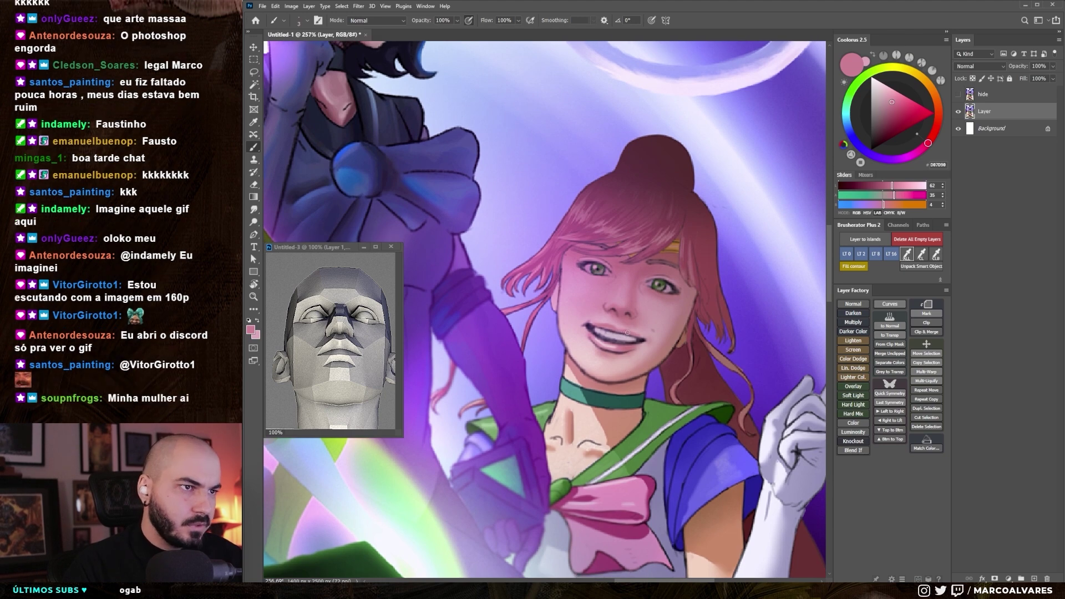
{"action": "left_click", "coordinate": [627, 331], "text": "alt"}
{"action": "left_click_drag", "start_coordinate": [627, 331], "coordinate": [651, 300]}
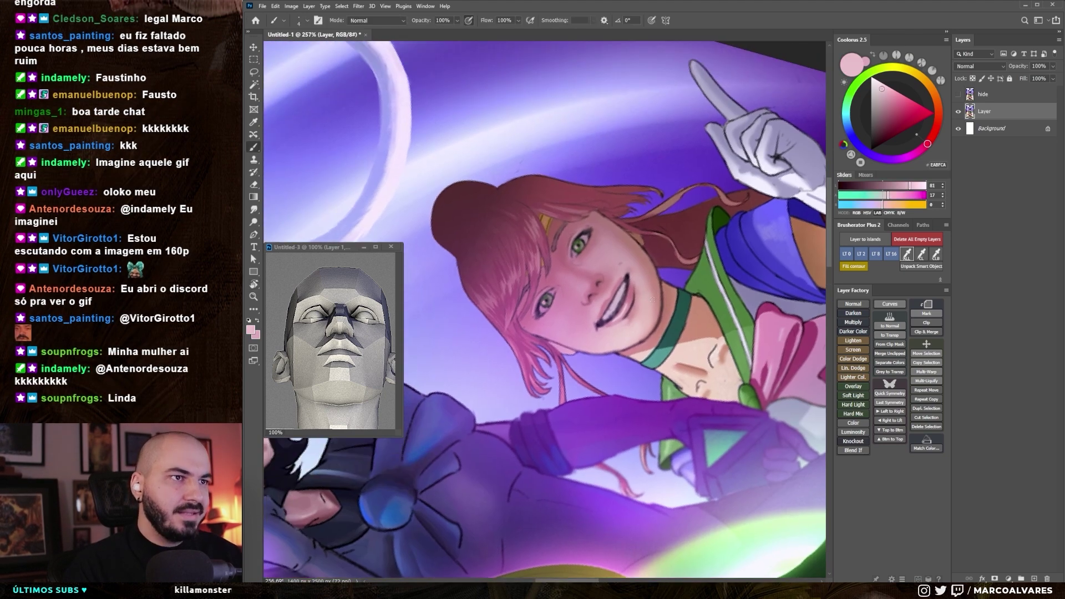
{"action": "left_click", "coordinate": [636, 302], "text": "alt"}
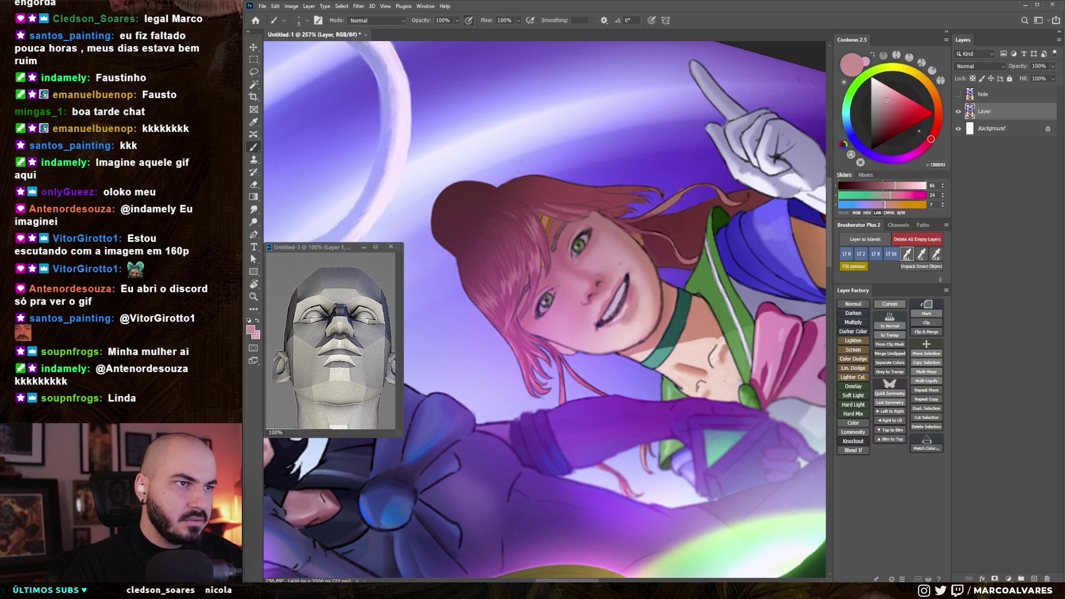
{"action": "left_click", "coordinate": [612, 321], "text": "alt"}
{"action": "left_click", "coordinate": [623, 310], "text": "alt"}
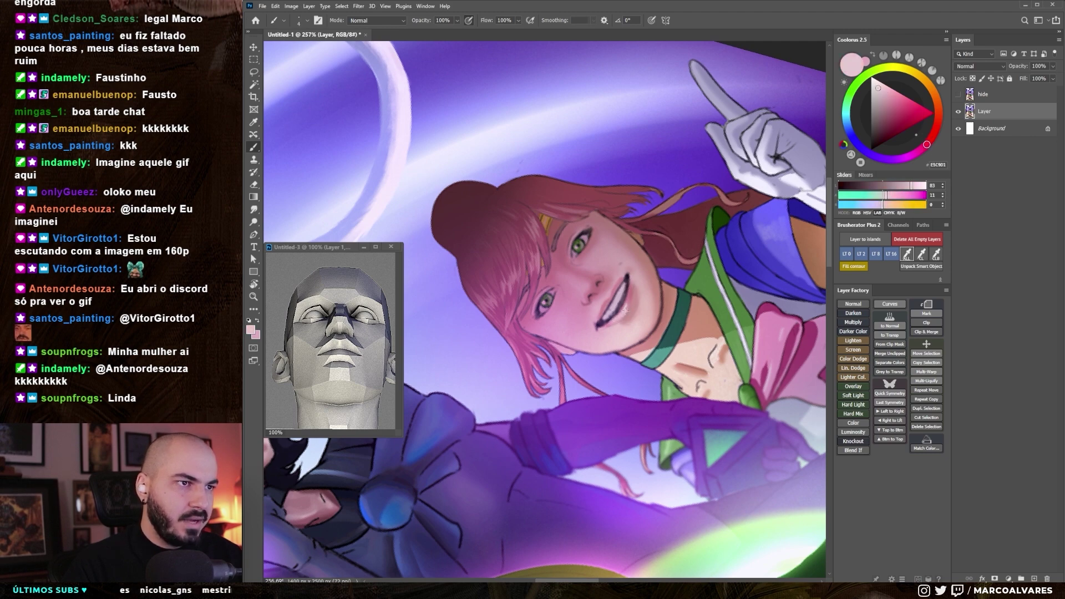
{"action": "left_click_drag", "start_coordinate": [622, 310], "coordinate": [595, 353]}
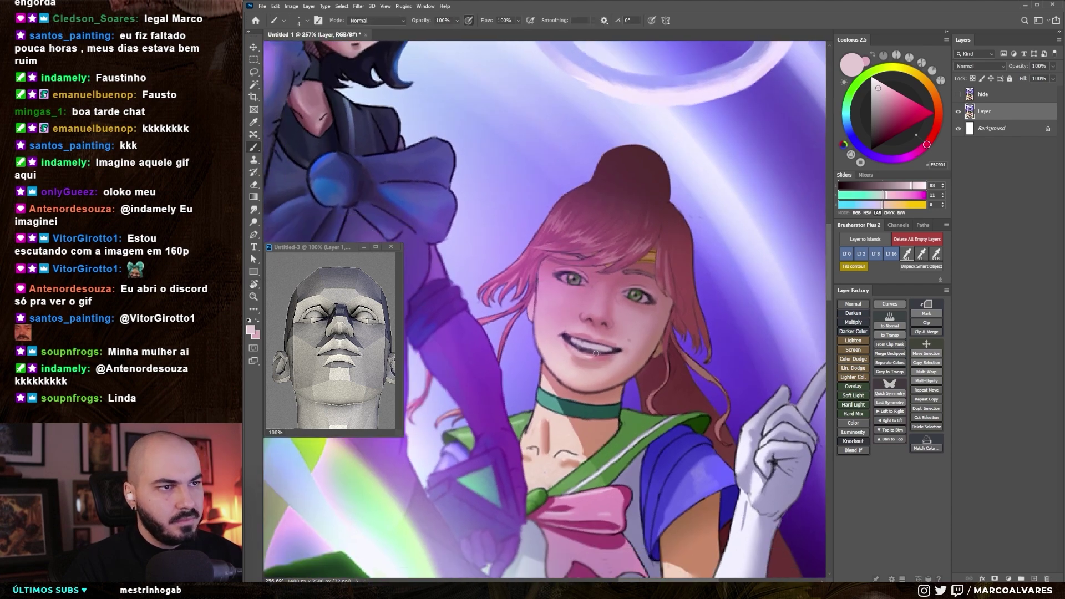
- With a smaller brush, shade the chin in deeper pink shadow and light skin tones
{"action": "key", "text": "bracketleft"}
{"action": "left_click", "coordinate": [586, 359], "text": "alt"}
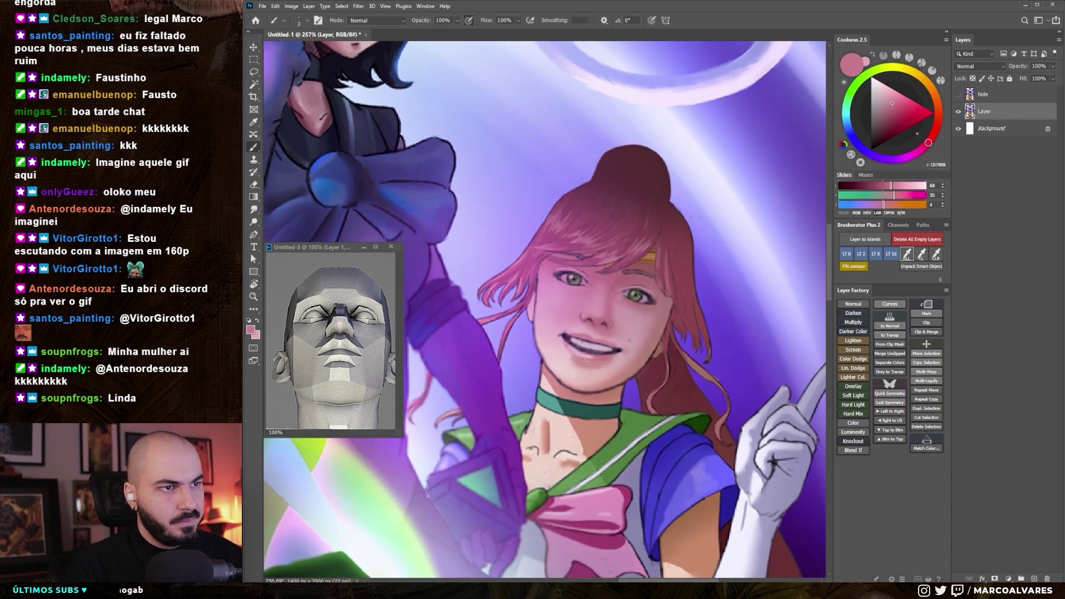
{"action": "left_click", "coordinate": [624, 350], "text": "alt"}
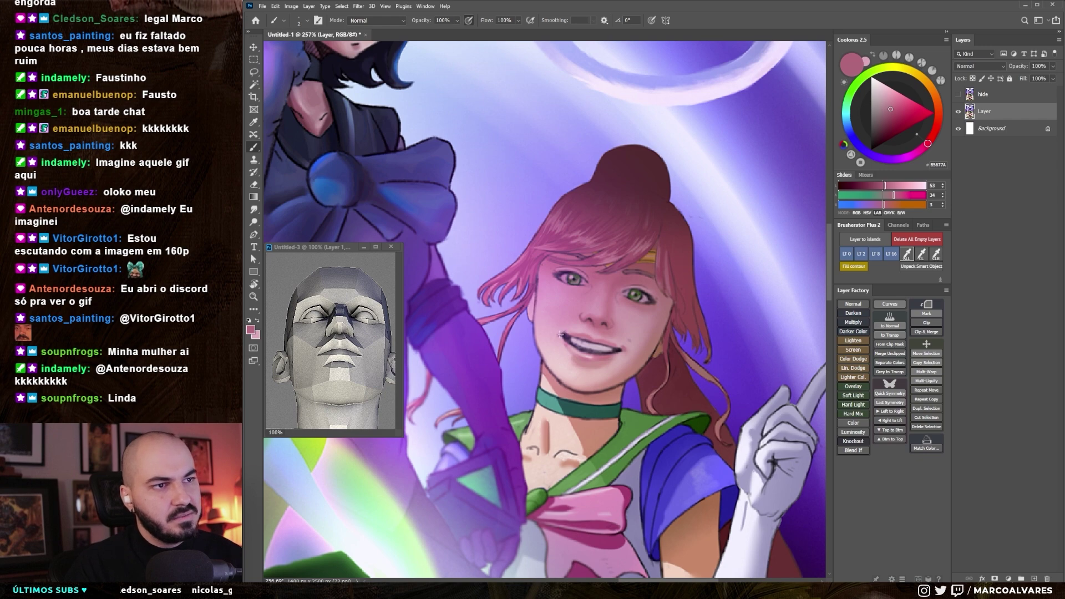
{"action": "left_click", "coordinate": [577, 370], "text": "alt"}
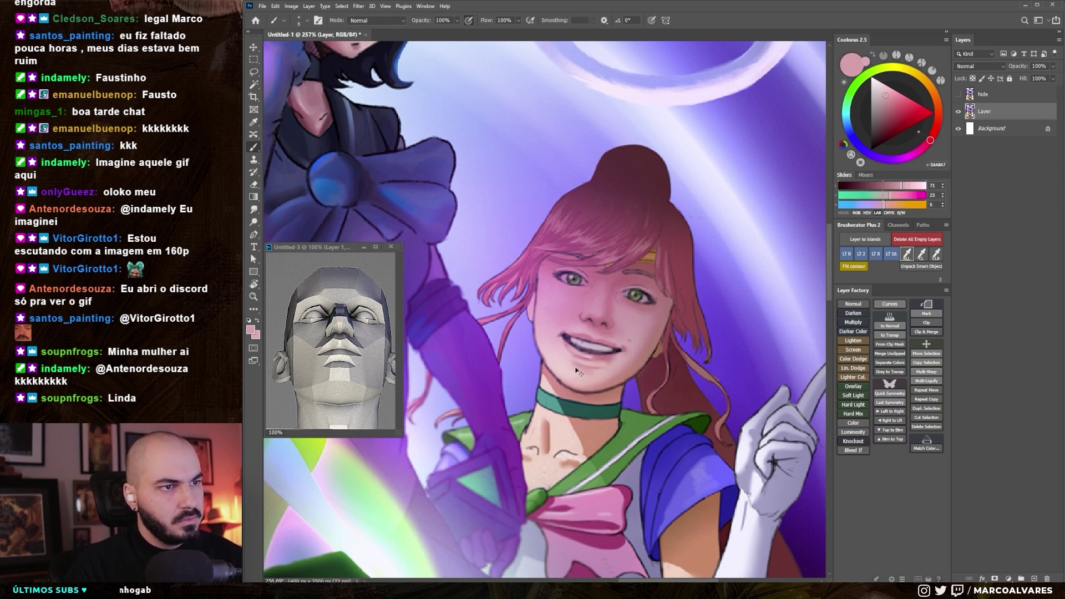
{"action": "left_click", "coordinate": [576, 357], "text": "alt"}
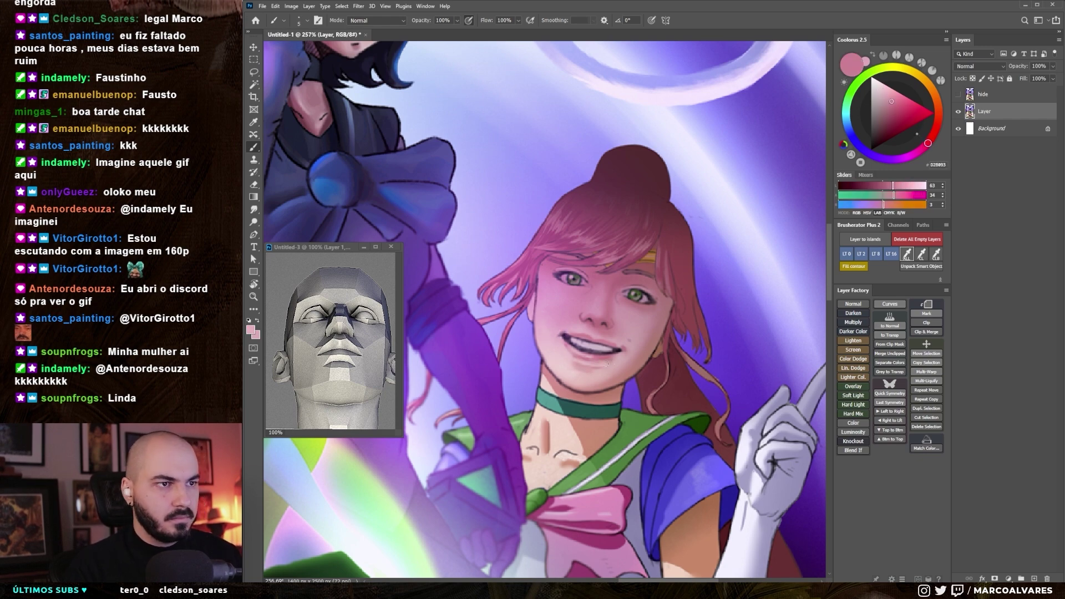
{"action": "left_click", "coordinate": [604, 364], "text": "alt"}
{"action": "left_click", "coordinate": [594, 368], "text": "alt"}
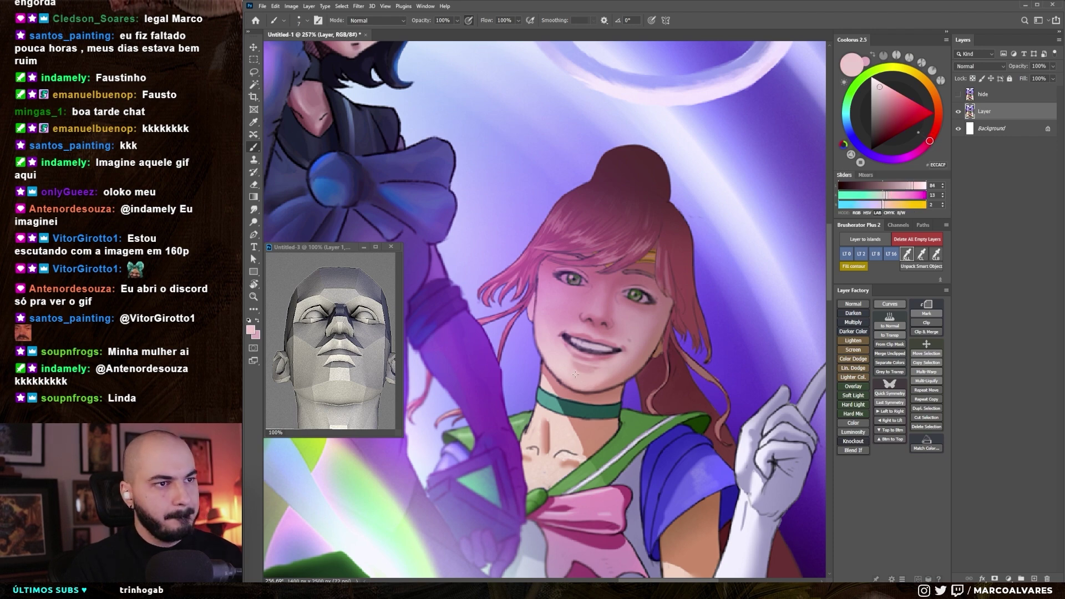
{"action": "scroll", "coordinate": [589, 360], "scroll_direction": "down", "scroll_amount": 1}
{"action": "scroll", "coordinate": [584, 352], "scroll_direction": "down", "scroll_amount": 1}
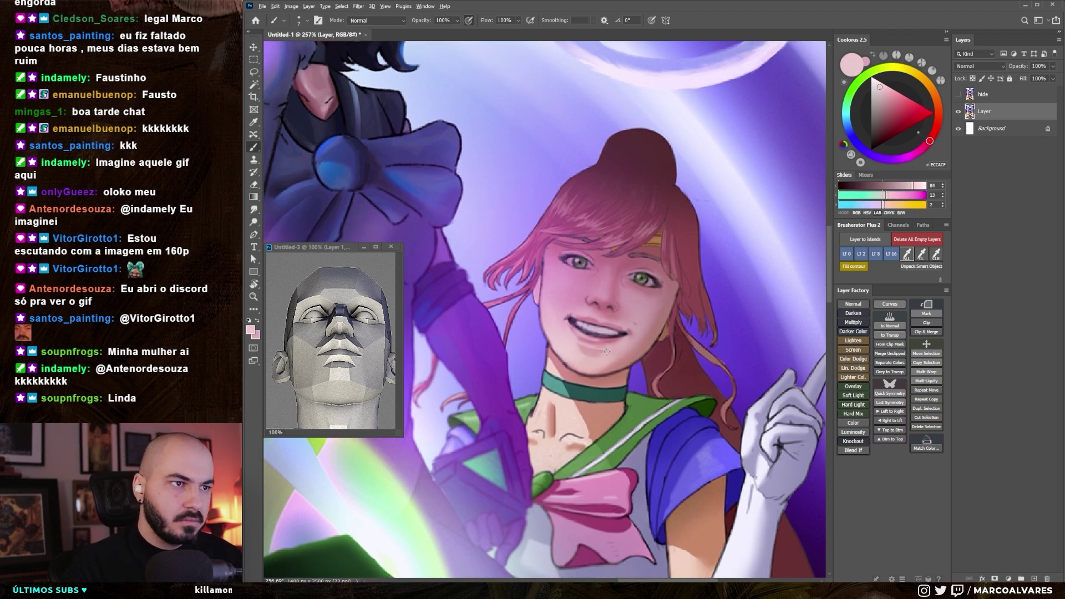
{"action": "scroll", "coordinate": [609, 347], "scroll_direction": "down", "scroll_amount": 3}
- Touch up around the mouth with darker and lighter sampled skin tones, zooming out briefly
{"action": "left_click", "coordinate": [612, 316], "text": "alt"}
{"action": "scroll", "coordinate": [615, 319], "scroll_direction": "down", "scroll_amount": 1}
{"action": "scroll", "coordinate": [594, 309], "scroll_direction": "down", "scroll_amount": 1}
{"action": "left_click", "coordinate": [599, 309], "text": "alt"}
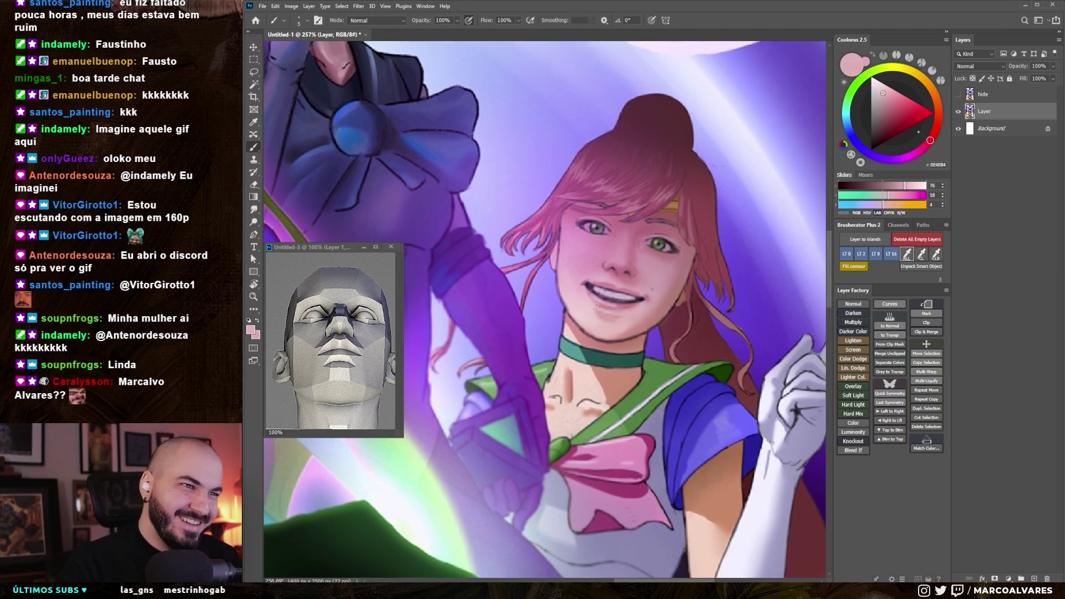
{"action": "left_click", "coordinate": [592, 310], "text": "alt"}
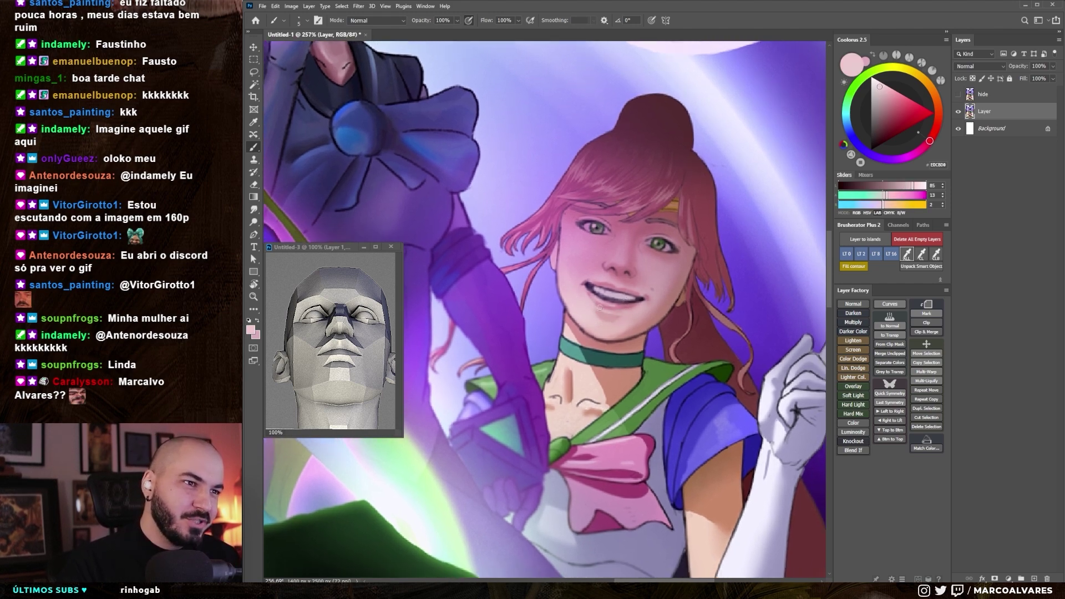
{"action": "left_click", "coordinate": [607, 319], "text": "alt"}
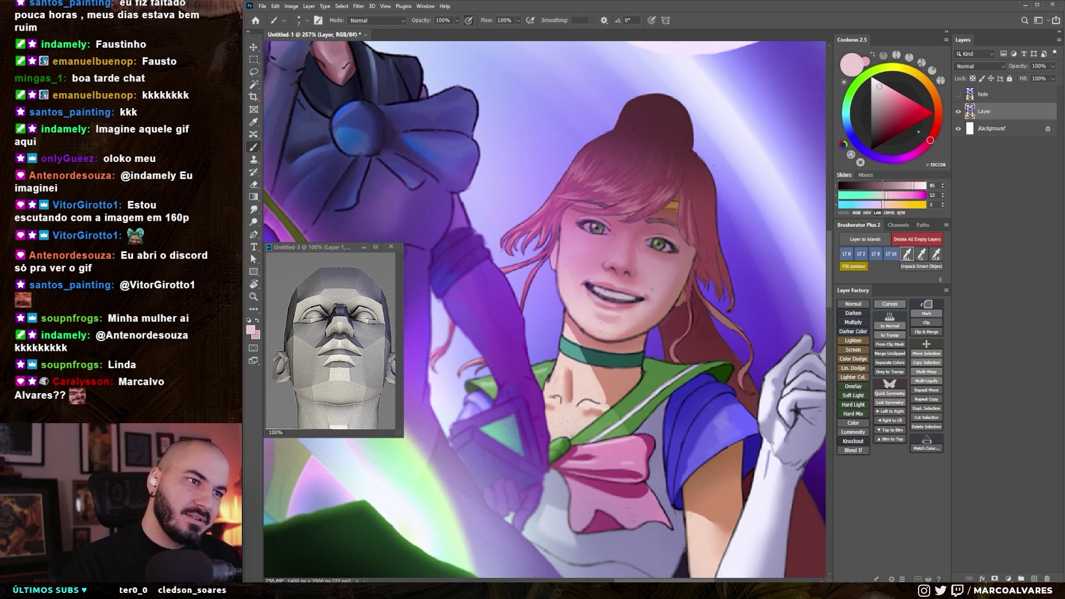
{"action": "key", "text": "z"}
{"action": "scroll", "coordinate": [619, 348], "scroll_direction": "down", "scroll_amount": 3}
{"action": "scroll", "coordinate": [619, 349], "scroll_direction": "up", "scroll_amount": 3}
{"action": "key", "text": "b"}
- Refine the cheek pink with repeated resampling, then zoom out to view the whole illustration
{"action": "left_click", "coordinate": [616, 310], "text": "alt"}
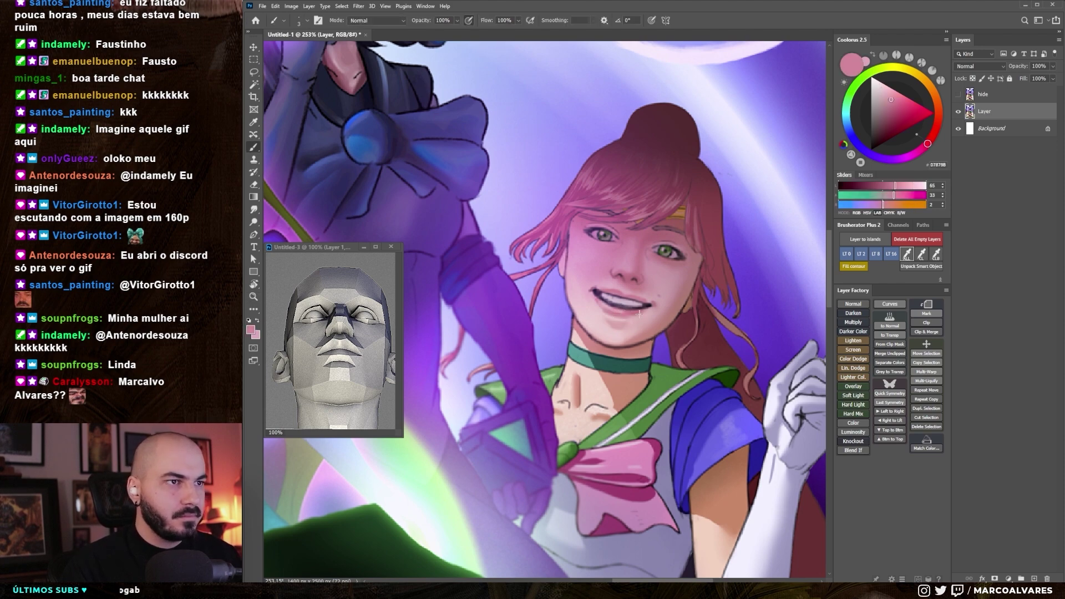
{"action": "scroll", "coordinate": [639, 314], "scroll_direction": "down", "scroll_amount": 4}
{"action": "scroll", "coordinate": [610, 314], "scroll_direction": "up", "scroll_amount": 6}
{"action": "left_click", "coordinate": [596, 314], "text": "alt"}
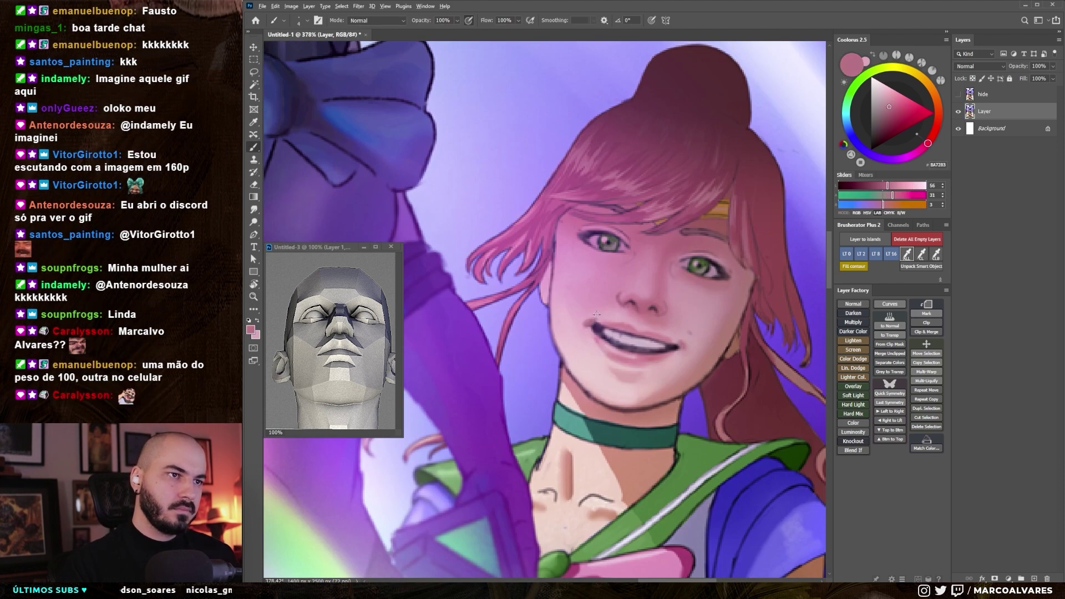
{"action": "left_click", "coordinate": [579, 322], "text": "alt"}
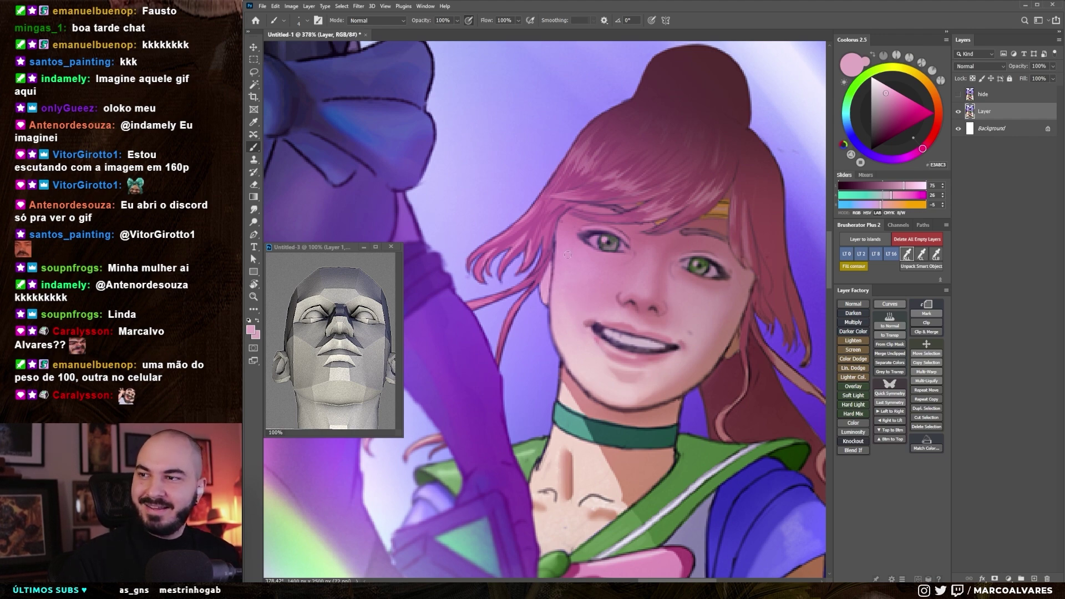
{"action": "left_click_drag", "start_coordinate": [586, 275], "coordinate": [574, 267]}
{"action": "left_click", "coordinate": [574, 320], "text": "alt"}
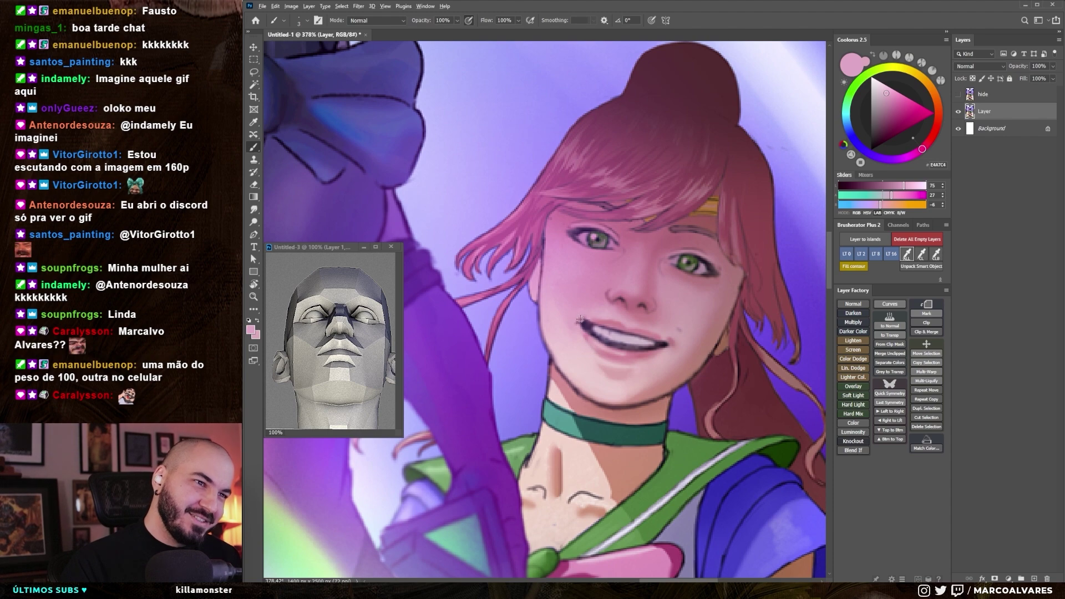
{"action": "left_click", "coordinate": [582, 320], "text": "alt"}
{"action": "left_click", "coordinate": [582, 318], "text": "alt"}
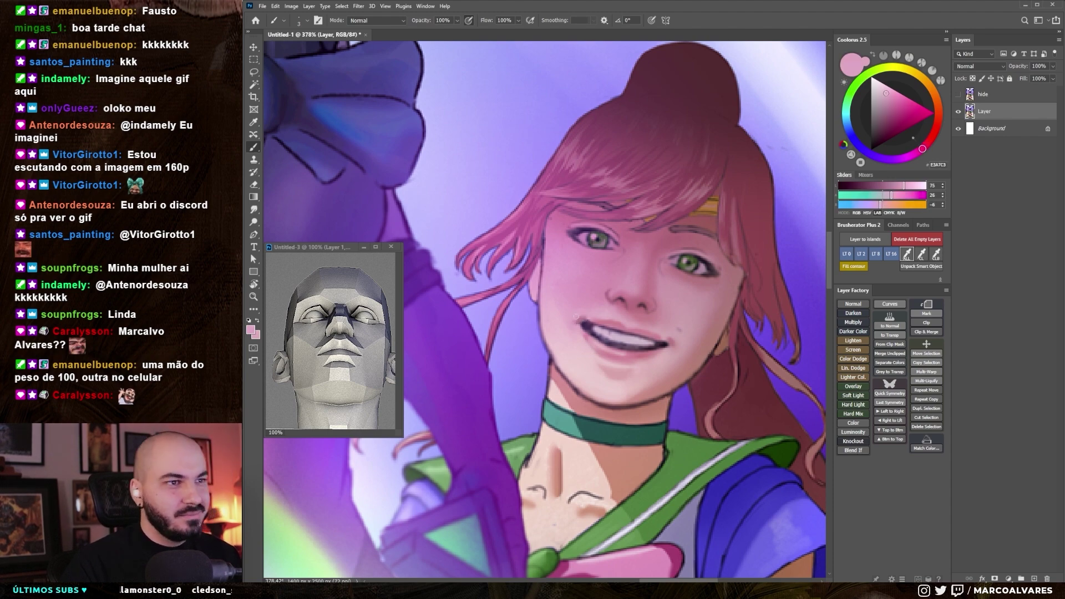
{"action": "left_click", "coordinate": [575, 316], "text": "alt"}
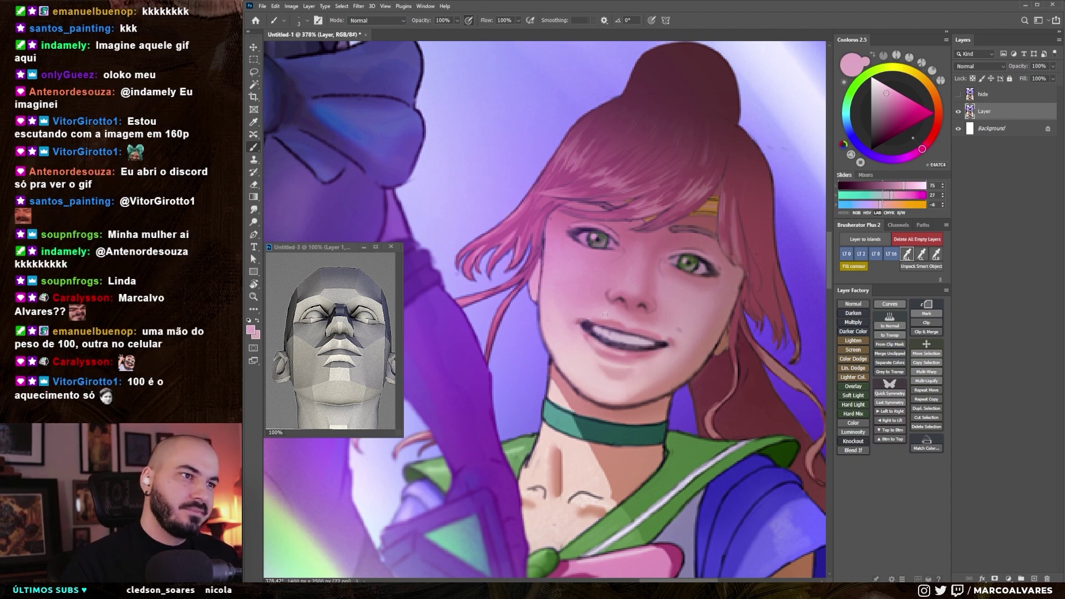
{"action": "left_click", "coordinate": [581, 318], "text": "alt"}
{"action": "scroll", "coordinate": [623, 348], "scroll_direction": "down", "scroll_amount": 5}
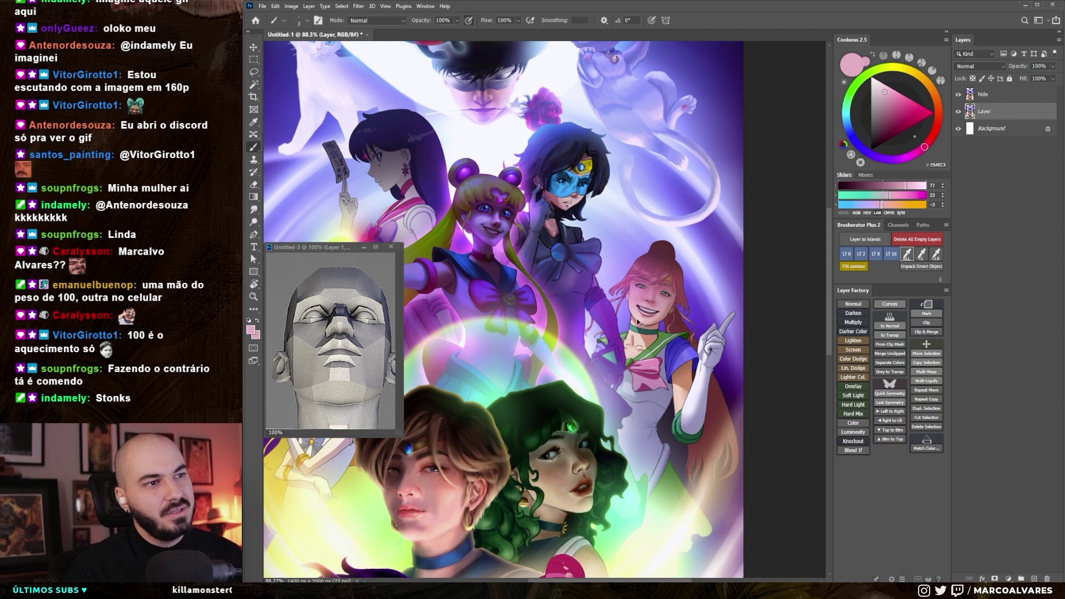
- Toggle the hidden layer to compare, then sample purple and lavender from the background
{"action": "key", "text": "ctrl+comma"}
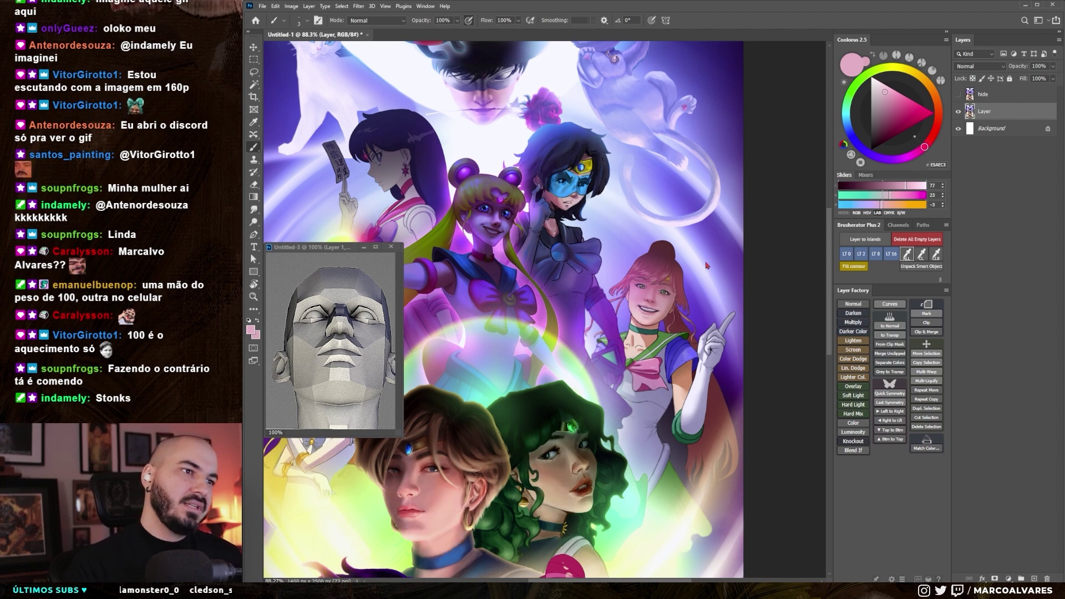
{"action": "key", "text": "ctrl+comma"}
{"action": "key", "text": "ctrl+comma"}
{"action": "scroll", "coordinate": [701, 270], "scroll_direction": "down", "scroll_amount": 1}
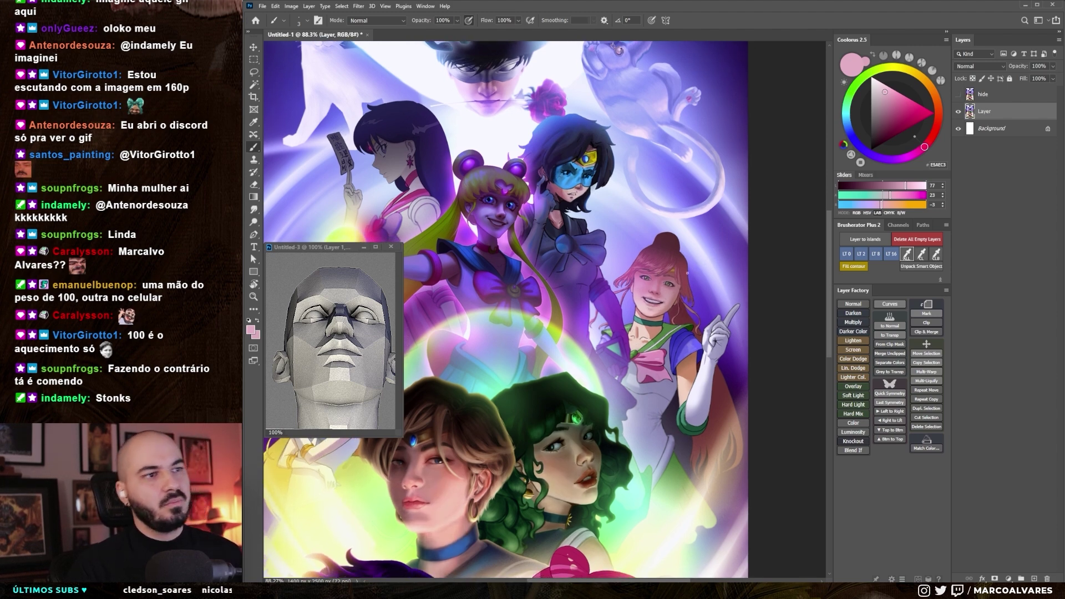
{"action": "scroll", "coordinate": [701, 270], "scroll_direction": "down", "scroll_amount": 1}
{"action": "scroll", "coordinate": [677, 271], "scroll_direction": "up", "scroll_amount": 10}
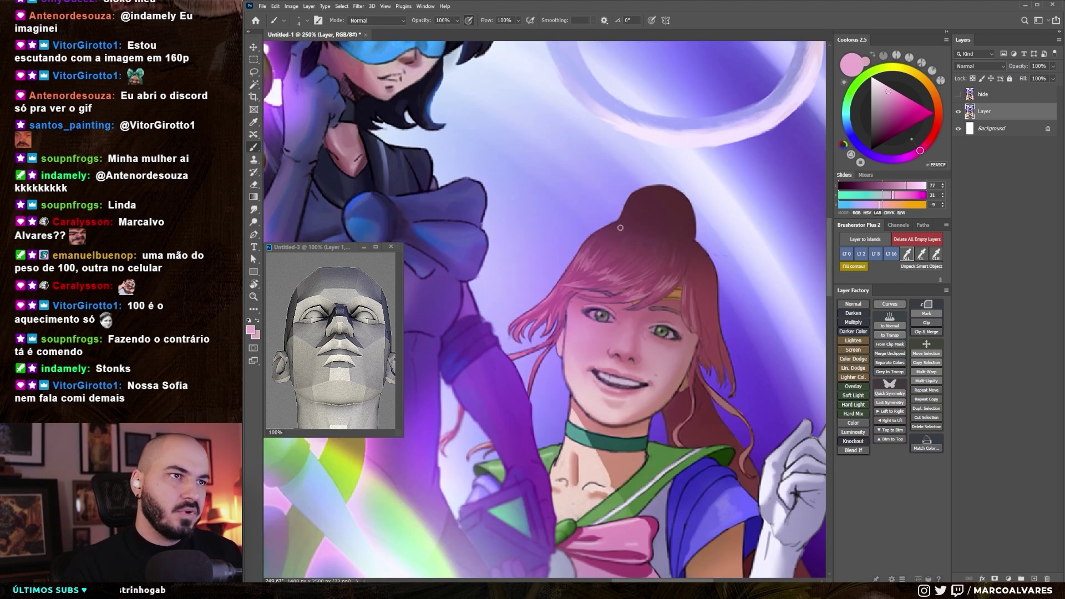
{"action": "left_click", "coordinate": [612, 221], "text": "alt"}
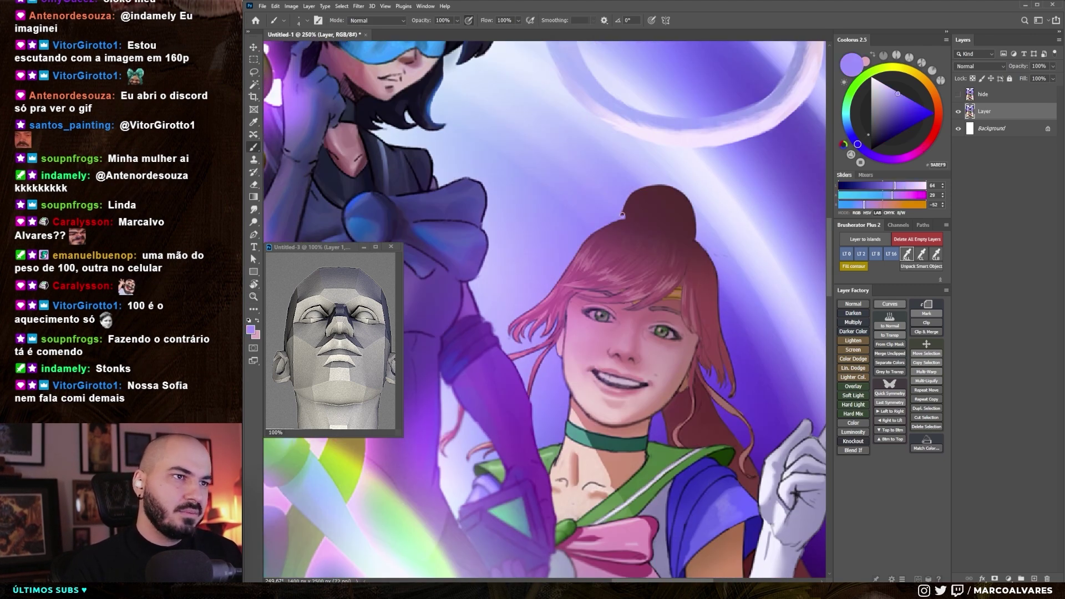
{"action": "left_click", "coordinate": [694, 232], "text": "alt"}
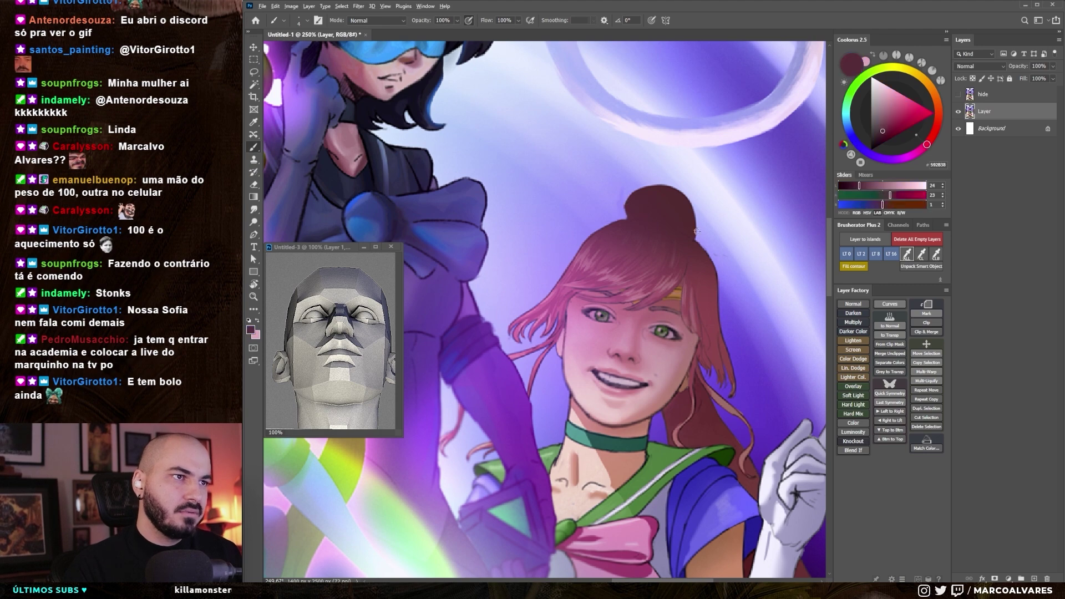
- Shade the pink-haired girl's hair bun with sampled dark red-brown hair tones and a smaller brush
{"action": "left_click", "coordinate": [692, 230], "text": "alt"}
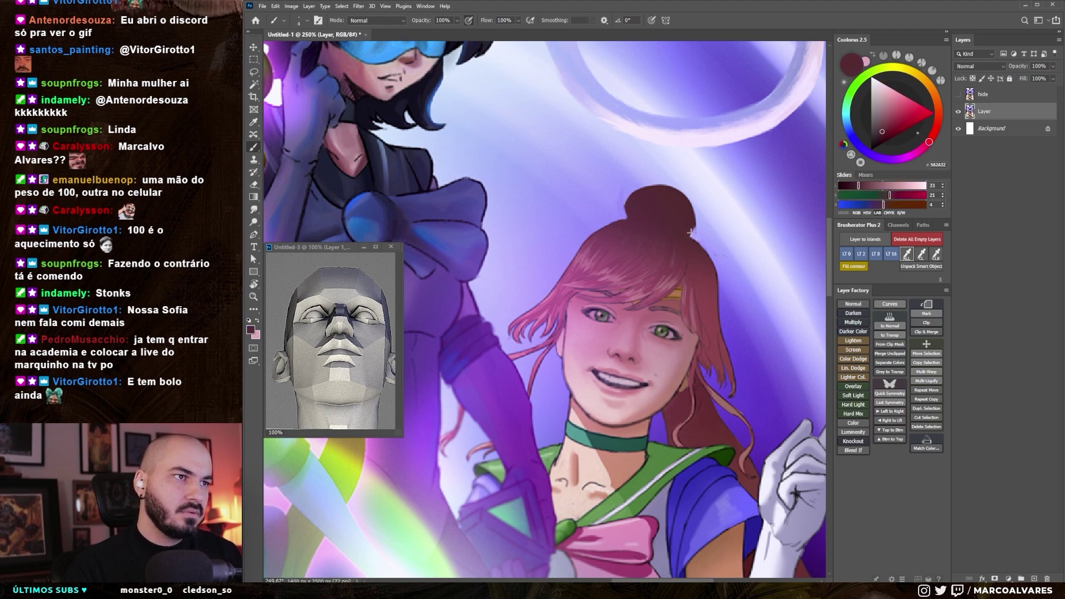
{"action": "left_click", "coordinate": [628, 206], "text": "alt"}
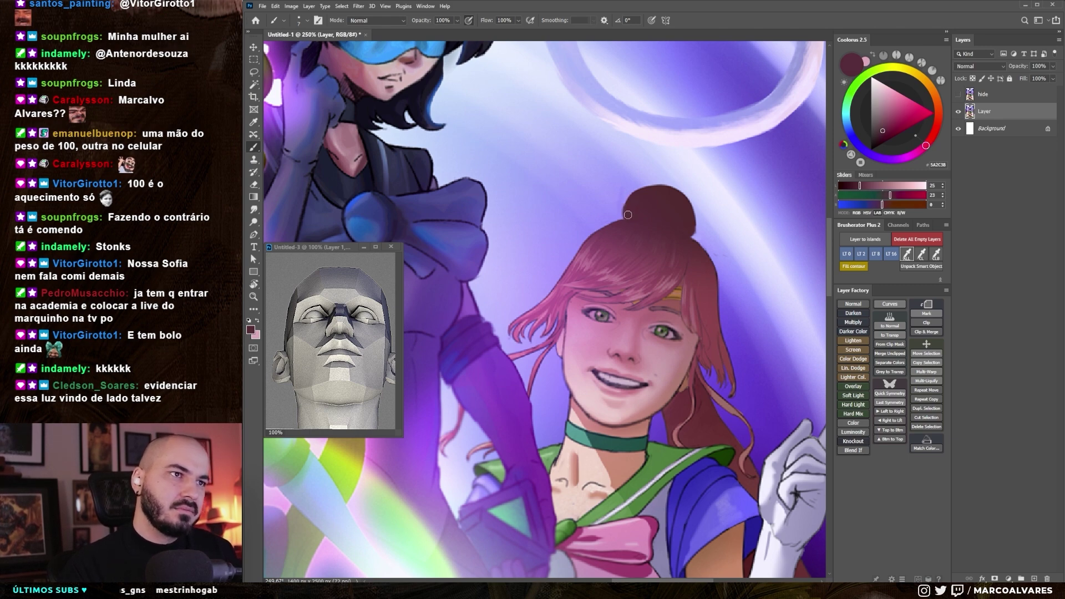
{"action": "mouse_move", "coordinate": [654, 193]}
{"action": "left_mouse_down"}
{"action": "mouse_move", "coordinate": [641, 195]}
{"action": "mouse_move", "coordinate": [624, 233]}
{"action": "left_mouse_up"}
{"action": "left_click", "coordinate": [672, 258], "text": "alt"}
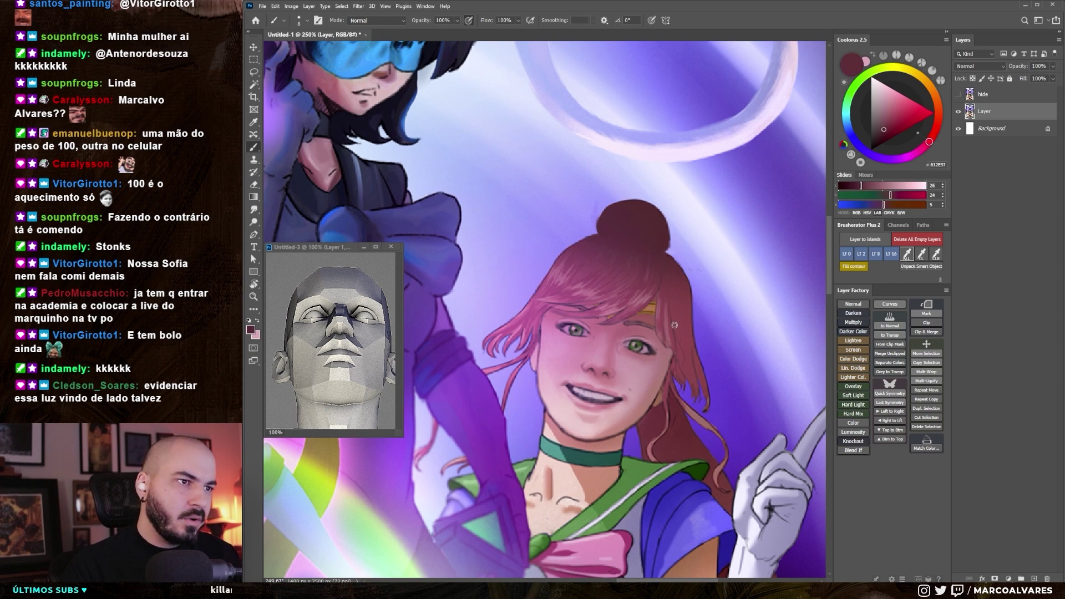
{"action": "key", "text": "bracketleft"}
{"action": "left_click", "coordinate": [674, 257], "text": "alt"}
{"action": "left_click_drag", "start_coordinate": [674, 257], "coordinate": [682, 300]}
{"action": "key", "text": "b"}
{"action": "left_click", "coordinate": [749, 285], "text": "alt"}
- Shade the neck with sampled muted and lighter skin pinks, then add empty Layer 1
{"action": "mouse_move", "coordinate": [545, 196]}
{"action": "left_mouse_down"}
{"action": "mouse_move", "coordinate": [589, 203]}
{"action": "mouse_move", "coordinate": [584, 259]}
{"action": "mouse_move", "coordinate": [589, 236]}
{"action": "mouse_move", "coordinate": [566, 288]}
{"action": "mouse_move", "coordinate": [500, 294]}
{"action": "mouse_move", "coordinate": [560, 300]}
{"action": "mouse_move", "coordinate": [622, 277]}
{"action": "mouse_move", "coordinate": [663, 290]}
{"action": "left_mouse_up"}
{"action": "left_click", "coordinate": [655, 277], "text": "alt"}
{"action": "left_click", "coordinate": [613, 352], "text": "alt"}
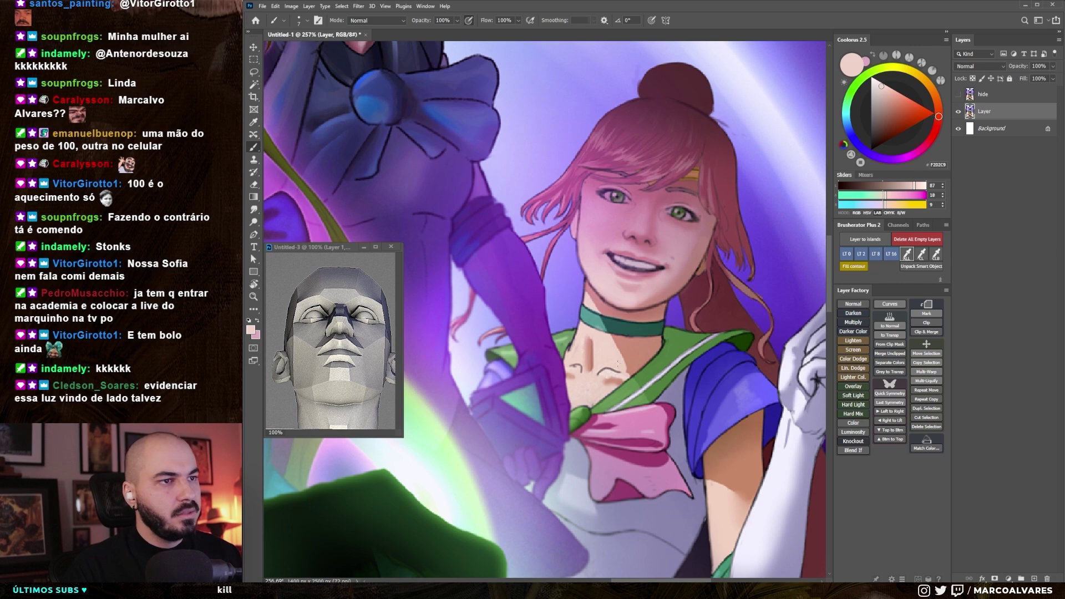
{"action": "left_click", "coordinate": [607, 358], "text": "alt"}
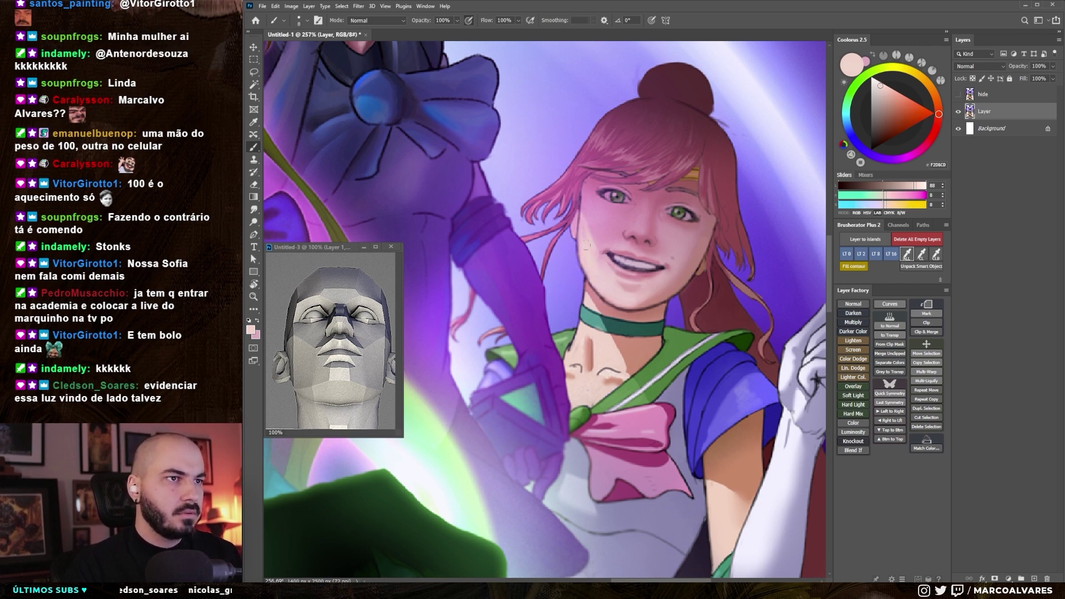
{"action": "left_click_drag", "start_coordinate": [600, 191], "coordinate": [610, 258]}
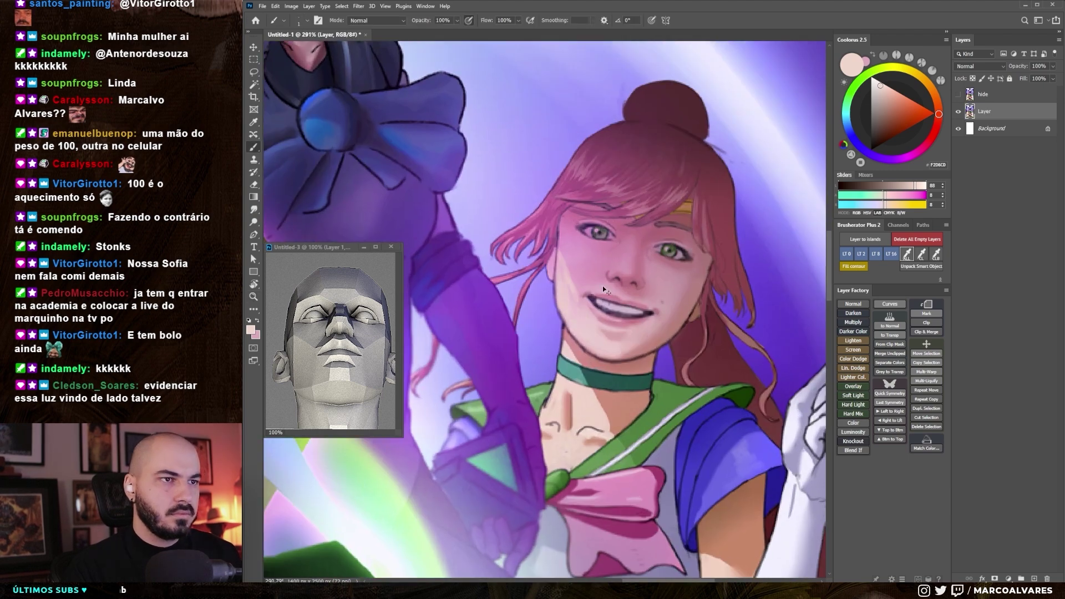
{"action": "scroll", "coordinate": [599, 292], "scroll_direction": "down", "scroll_amount": 3}
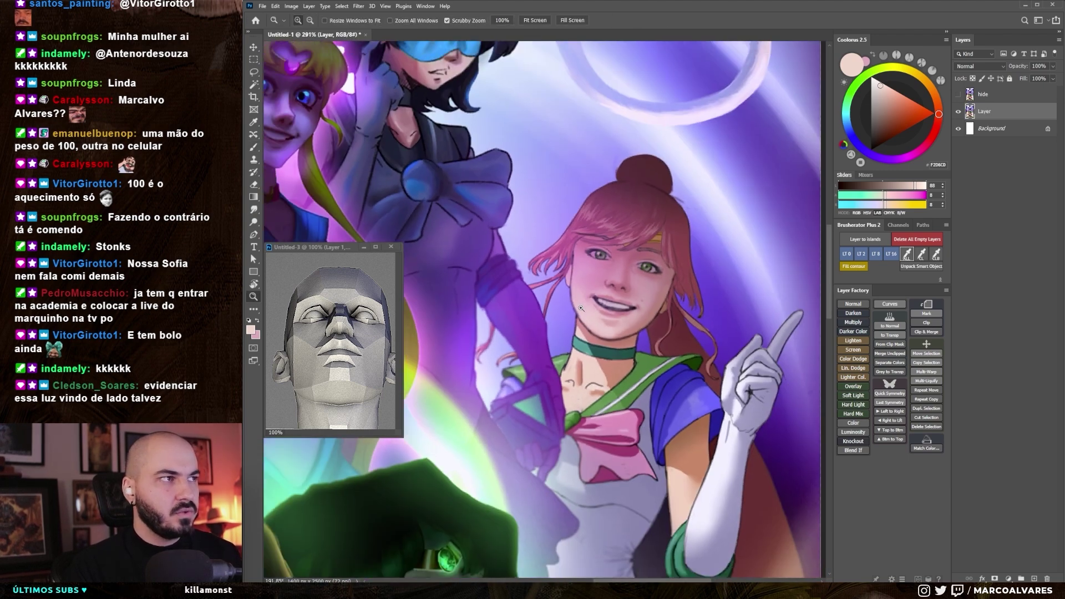
{"action": "key", "text": "ctrl+shift+alt+n"}
{"action": "left_click_drag", "start_coordinate": [560, 287], "coordinate": [572, 280]}
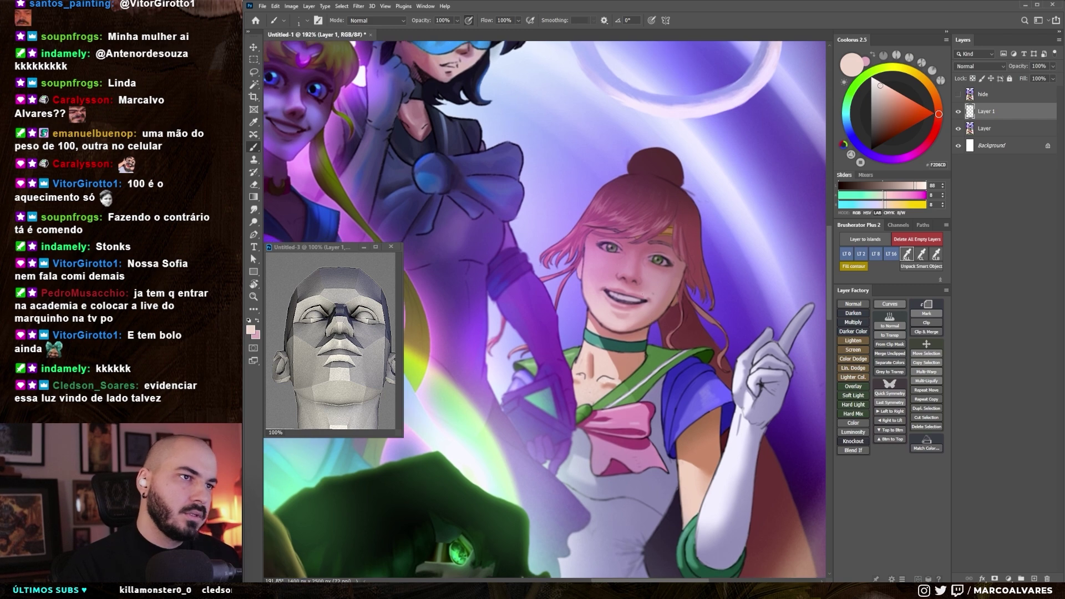
- Touch up the pink-haired girl's cheeks on Layer 1 with sampled lighter pink skin tones
{"action": "left_click_drag", "start_coordinate": [629, 265], "coordinate": [577, 353]}
{"action": "left_click_drag", "start_coordinate": [653, 261], "coordinate": [611, 310]}
{"action": "left_click", "coordinate": [599, 345], "text": "alt"}
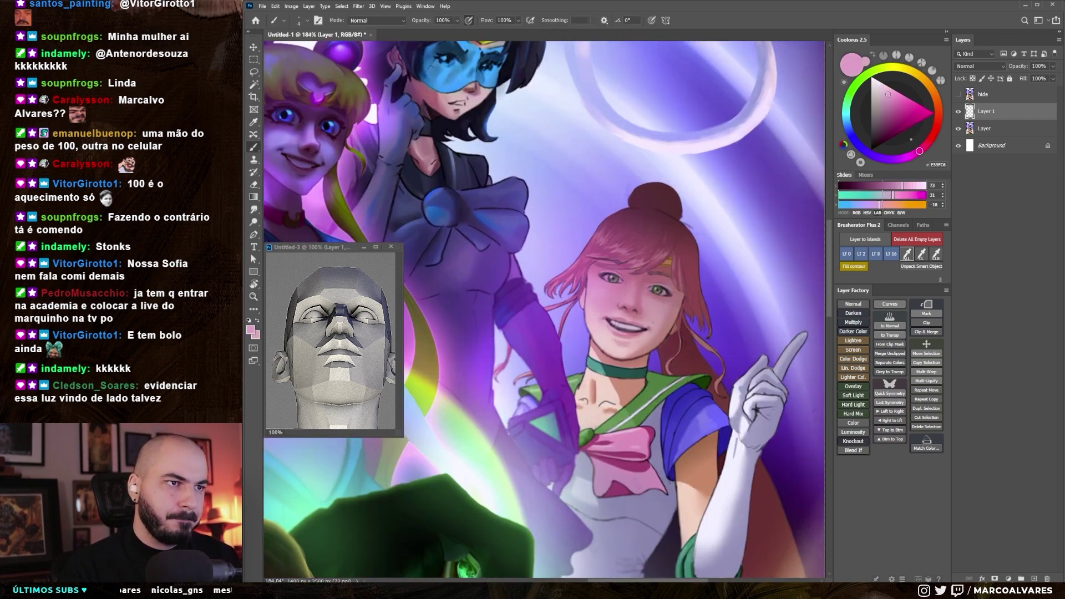
{"action": "left_click", "coordinate": [593, 311], "text": "alt"}
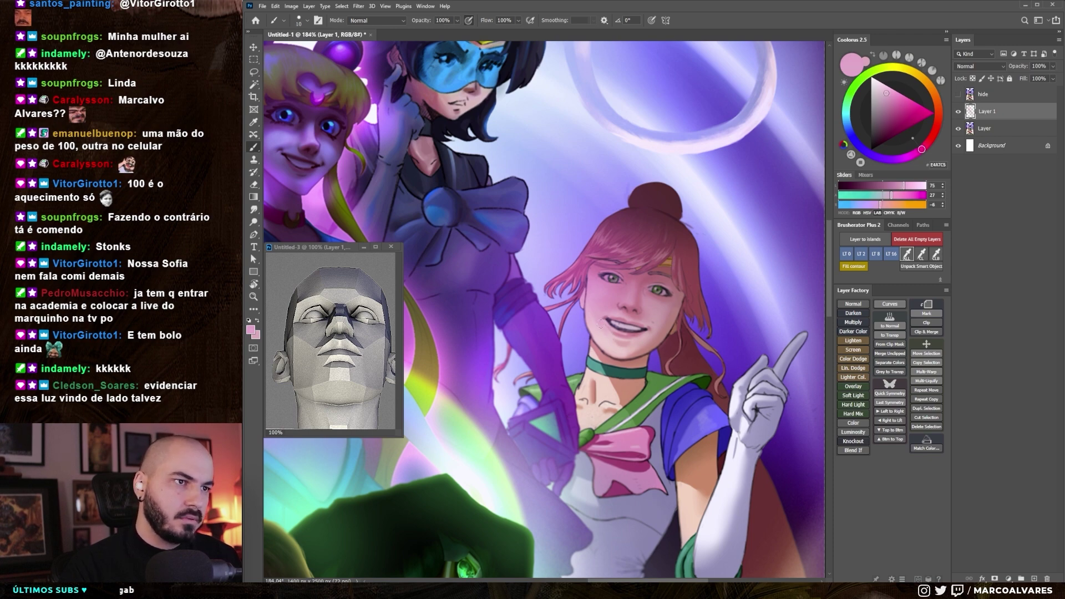
{"action": "key", "text": "bracketleft"}
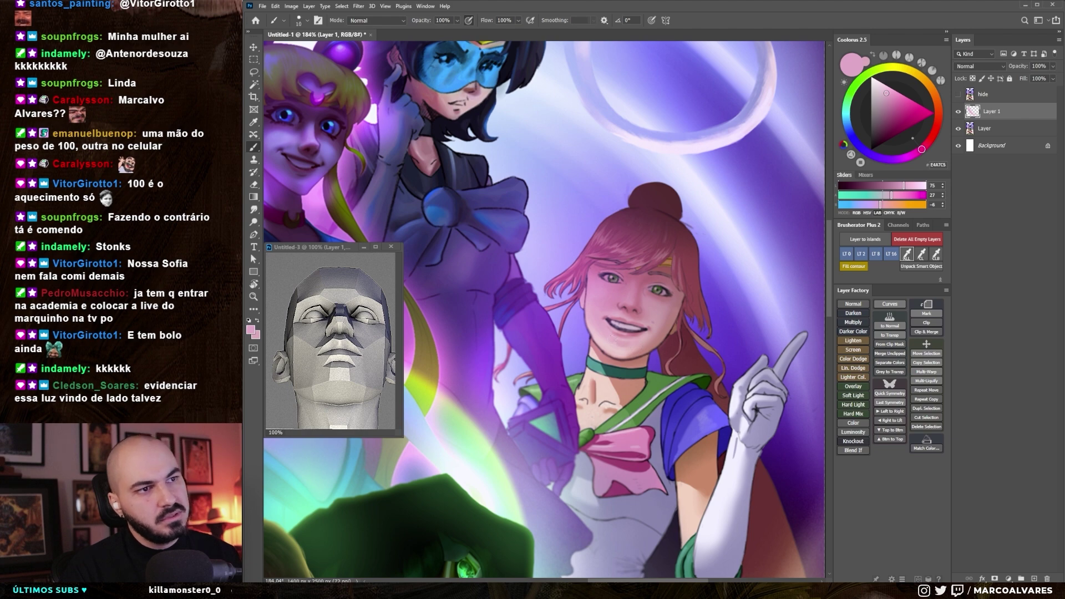
{"action": "left_click", "coordinate": [601, 329], "text": "alt"}
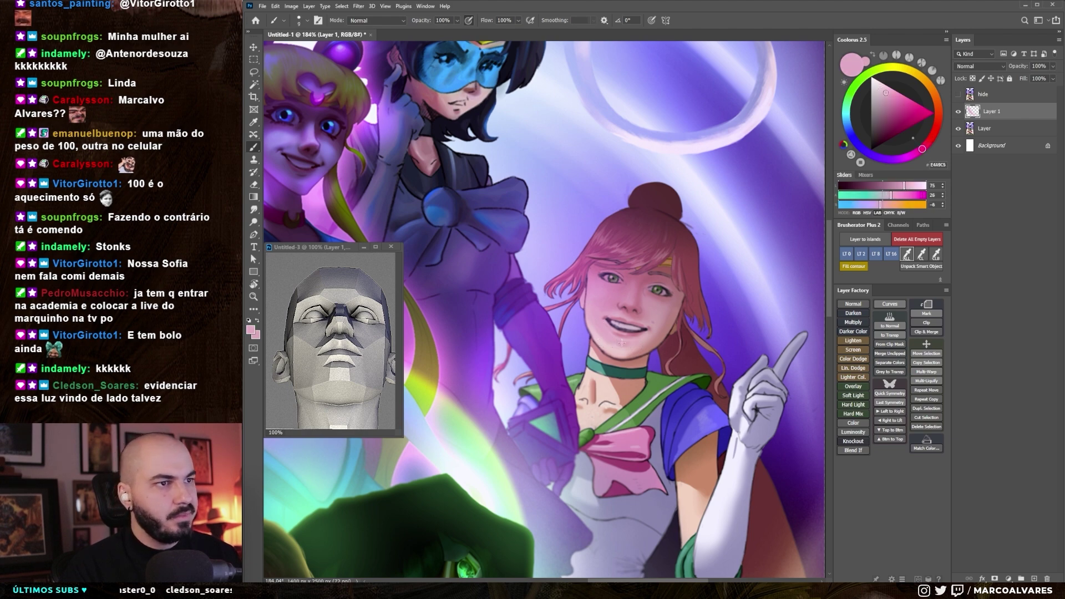
{"action": "left_click", "coordinate": [610, 344], "text": "alt"}
- Add a darker pink to the face, then zoom out to the whole group illustration
{"action": "scroll", "coordinate": [622, 310], "scroll_direction": "up", "scroll_amount": 5}
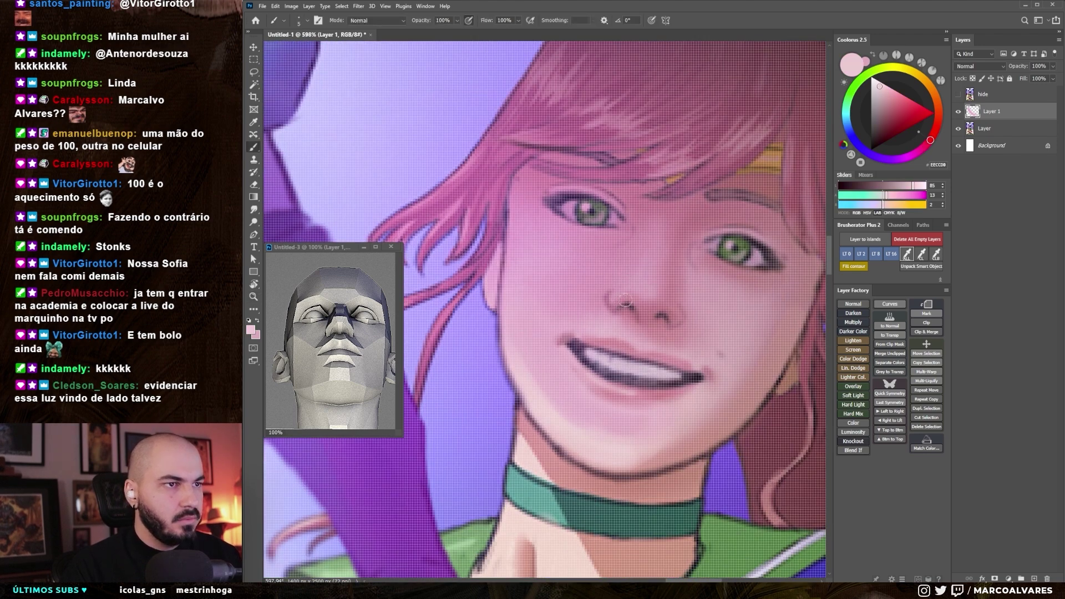
{"action": "scroll", "coordinate": [625, 300], "scroll_direction": "down", "scroll_amount": 2}
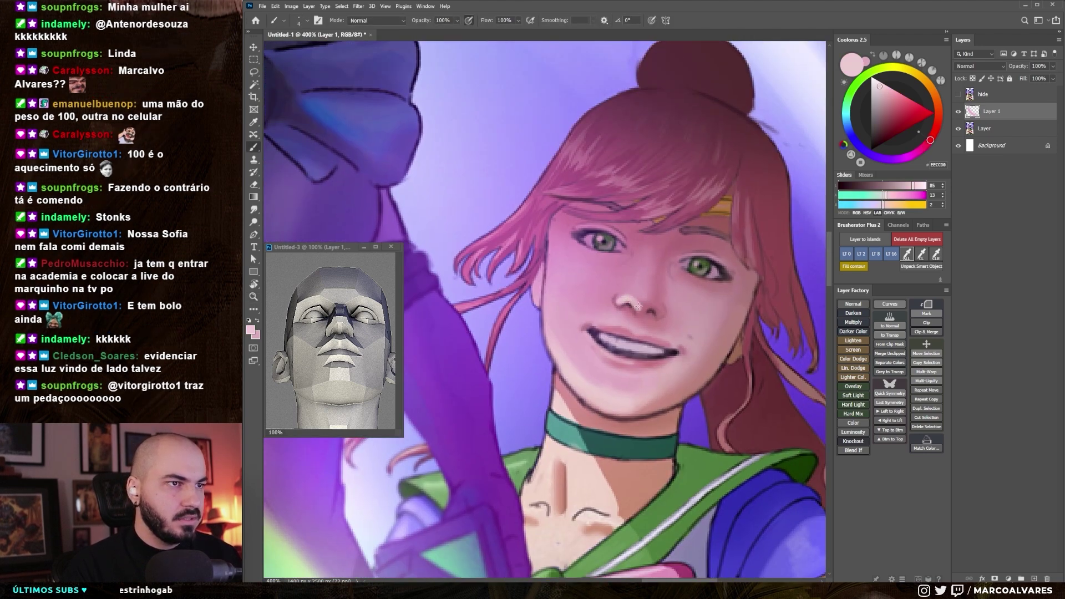
{"action": "left_click", "coordinate": [642, 304], "text": "alt"}
{"action": "scroll", "coordinate": [641, 304], "scroll_direction": "down", "scroll_amount": 1}
{"action": "left_click", "coordinate": [641, 304], "text": "alt"}
{"action": "scroll", "coordinate": [642, 304], "scroll_direction": "down", "scroll_amount": 1}
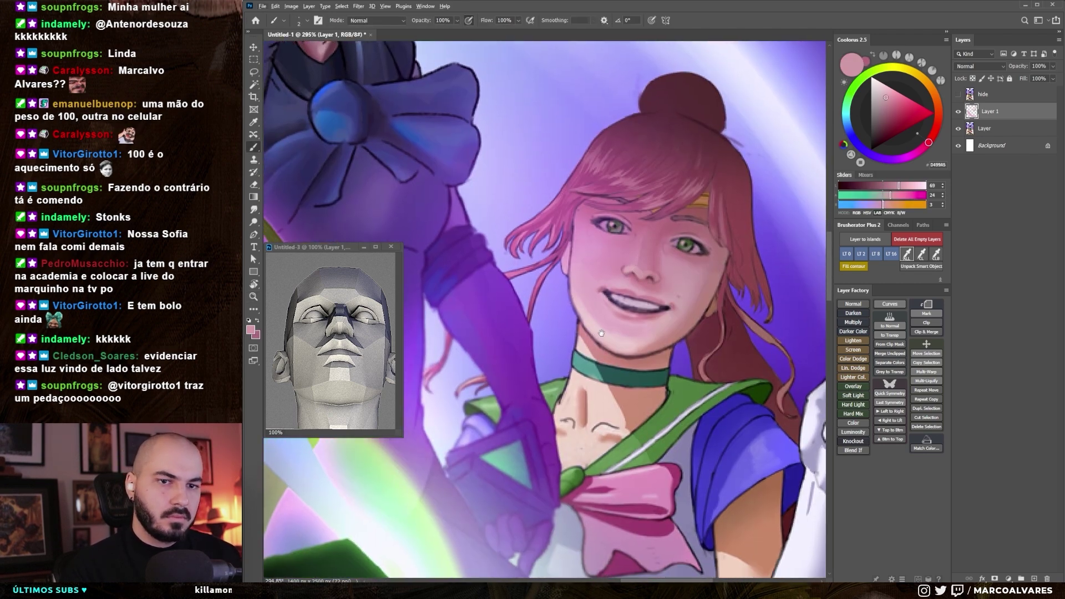
{"action": "scroll", "coordinate": [680, 290], "scroll_direction": "down", "scroll_amount": 5}
{"action": "scroll", "coordinate": [680, 290], "scroll_direction": "down", "scroll_amount": 1}
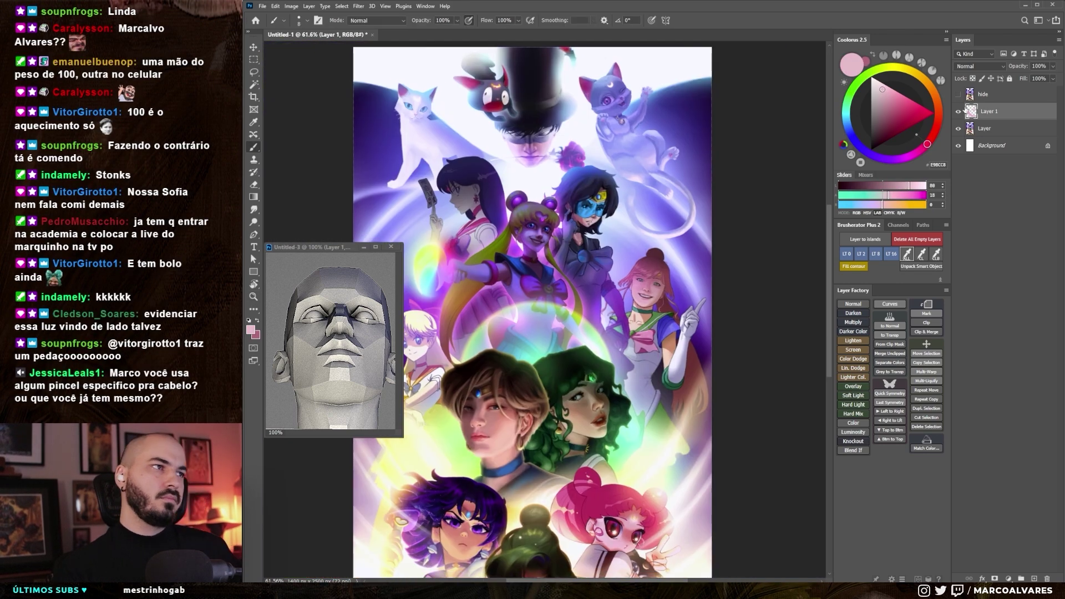
- Add a new Darken blend-mode layer for shading the masked girl
{"action": "scroll", "coordinate": [674, 260], "scroll_direction": "up", "scroll_amount": 3}
{"action": "scroll", "coordinate": [675, 260], "scroll_direction": "down", "scroll_amount": 2}
{"action": "key", "text": "b"}
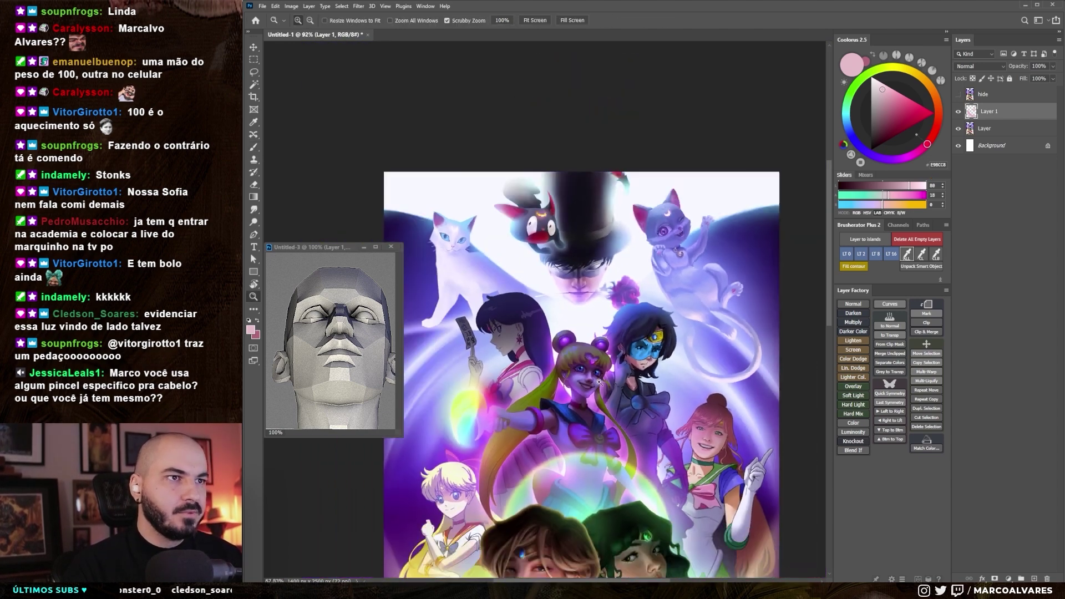
{"action": "scroll", "coordinate": [638, 250], "scroll_direction": "up", "scroll_amount": 4}
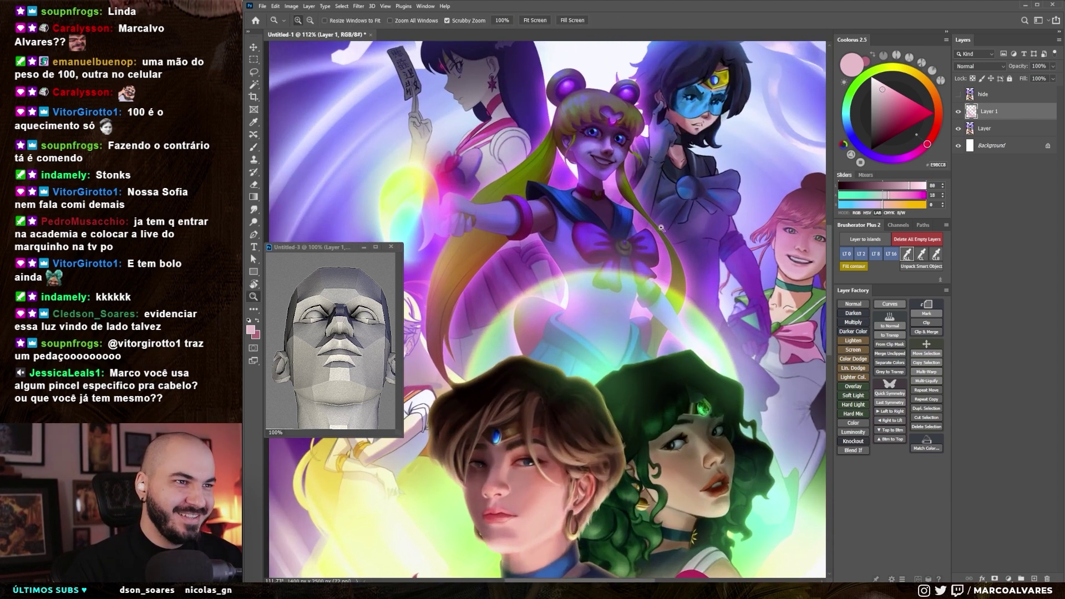
{"action": "scroll", "coordinate": [640, 249], "scroll_direction": "down", "scroll_amount": 1}
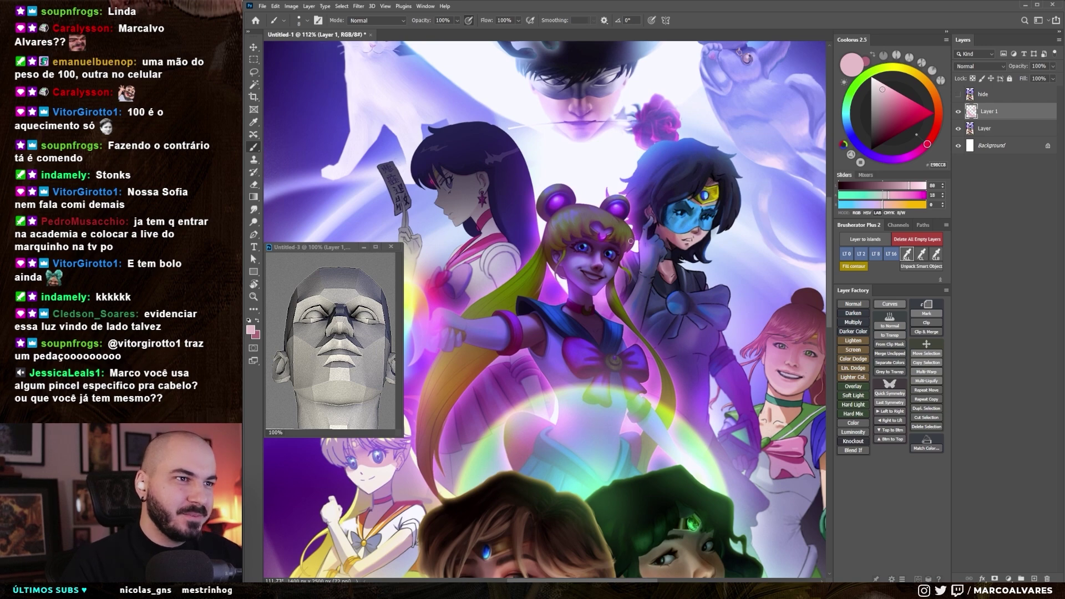
{"action": "scroll", "coordinate": [643, 249], "scroll_direction": "down", "scroll_amount": 1}
{"action": "scroll", "coordinate": [671, 258], "scroll_direction": "down", "scroll_amount": 1}
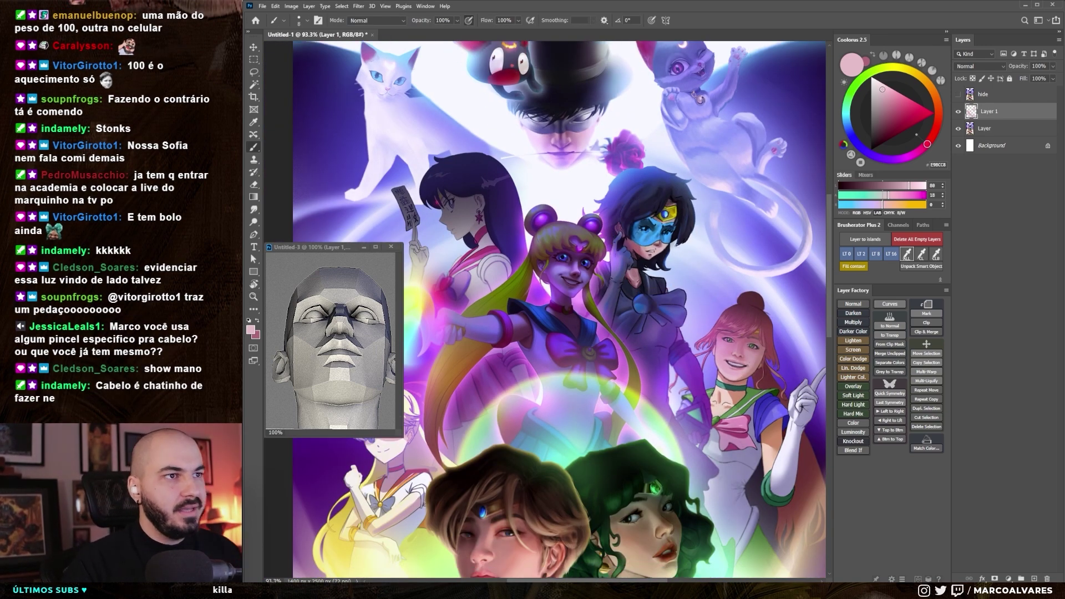
{"action": "scroll", "coordinate": [551, 311], "scroll_direction": "right", "scroll_amount": 1}
{"action": "left_click", "coordinate": [854, 313]}
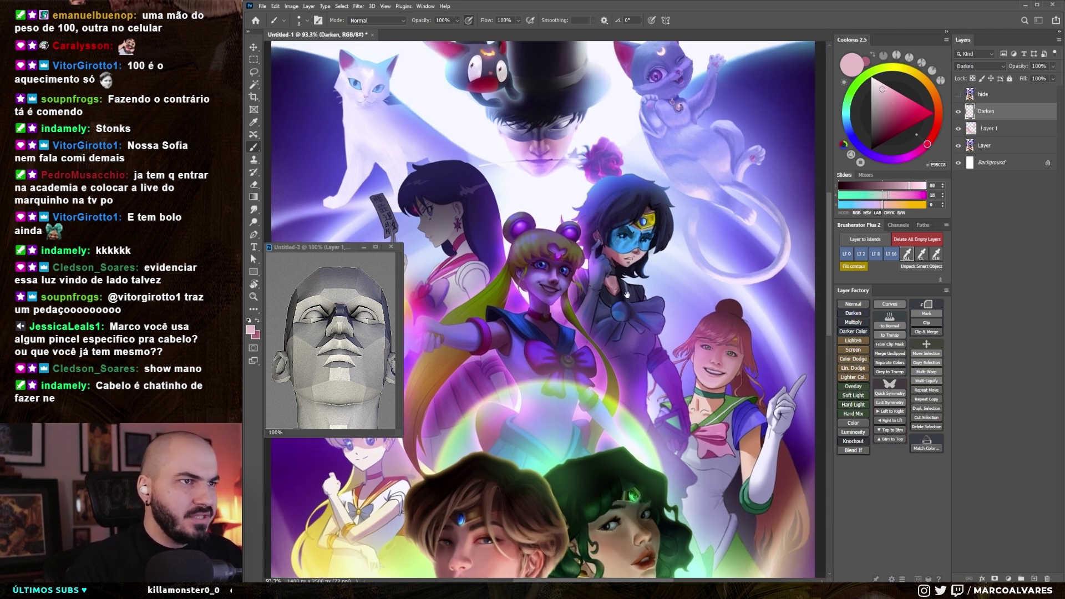
- Shade the masked girl's cheek and jaw with dark grey-purple, then add a Screen layer
{"action": "scroll", "coordinate": [644, 322], "scroll_direction": "up", "scroll_amount": 1}
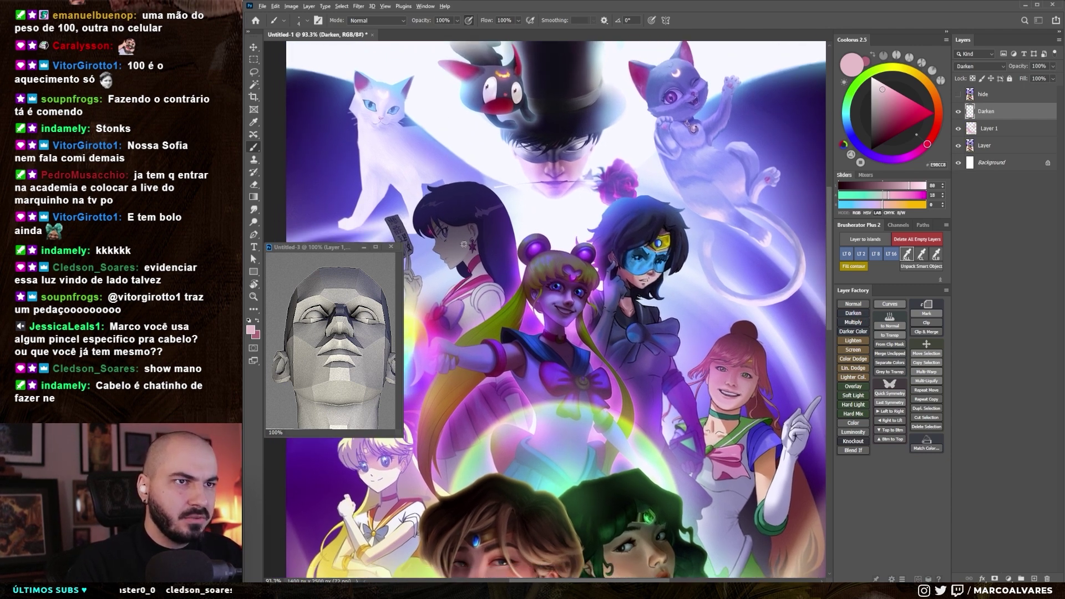
{"action": "left_click", "coordinate": [464, 245], "text": "alt"}
{"action": "left_click_drag", "start_coordinate": [649, 284], "coordinate": [648, 251]}
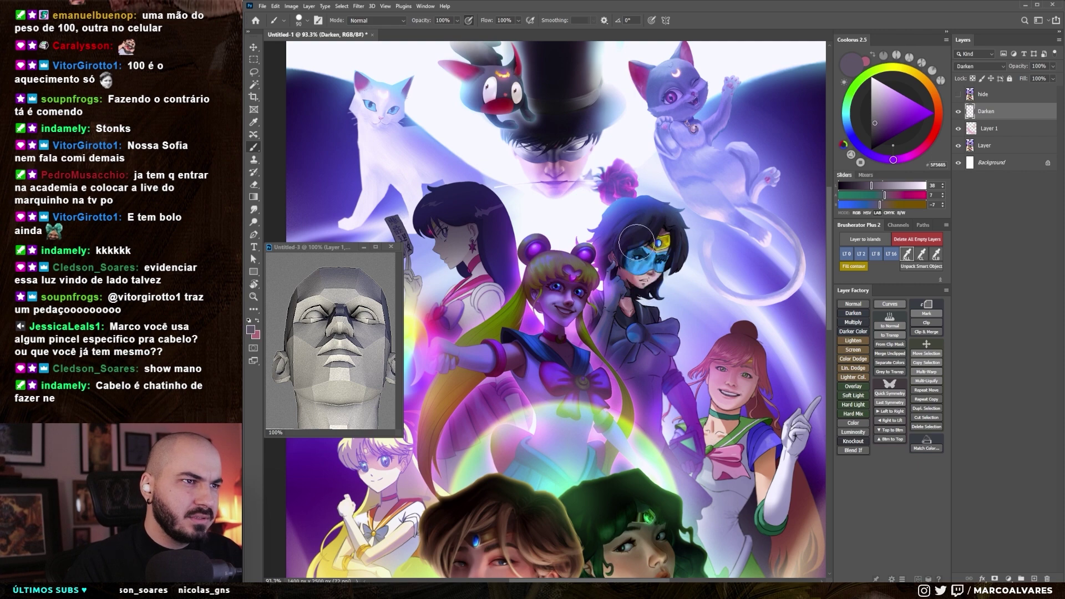
{"action": "key", "text": "bracketleft"}
{"action": "key", "text": "bracketleft"}
{"action": "key", "text": "bracketleft"}
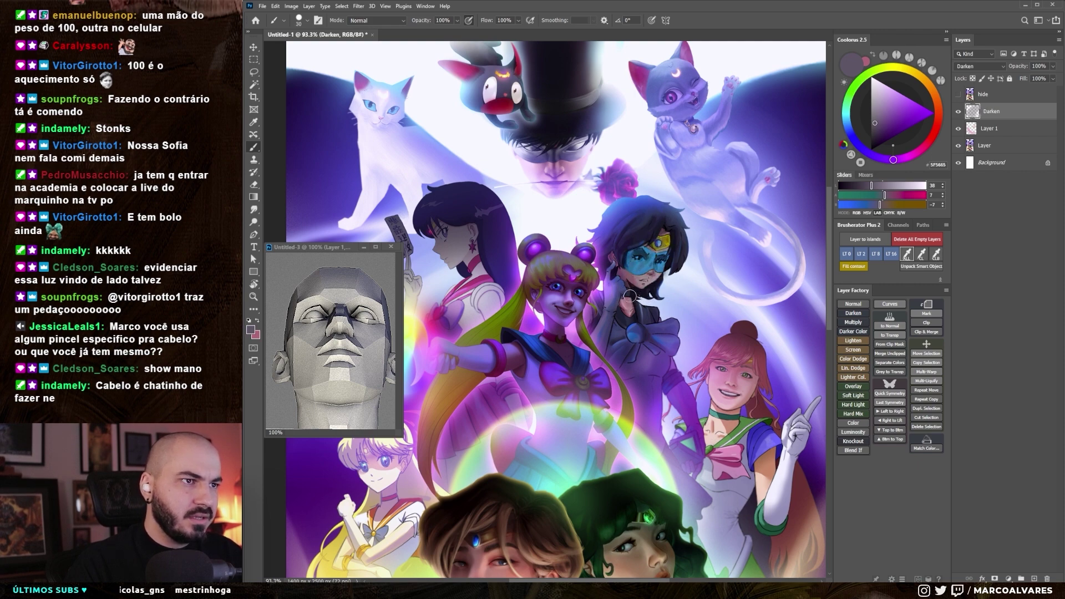
{"action": "scroll", "coordinate": [646, 275], "scroll_direction": "up", "scroll_amount": 1}
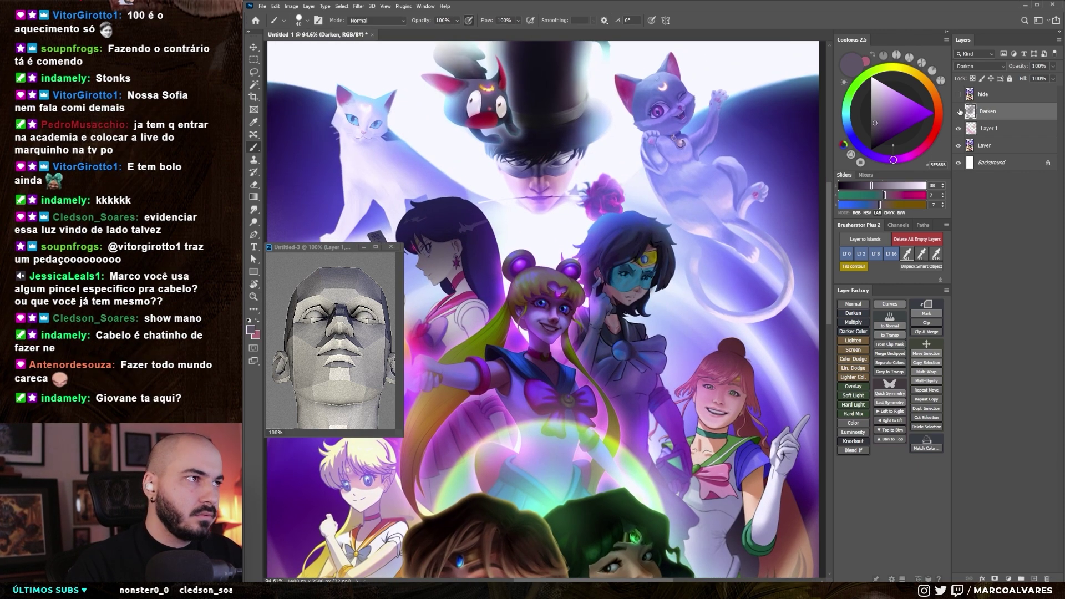
{"action": "scroll", "coordinate": [610, 316], "scroll_direction": "up", "scroll_amount": 3}
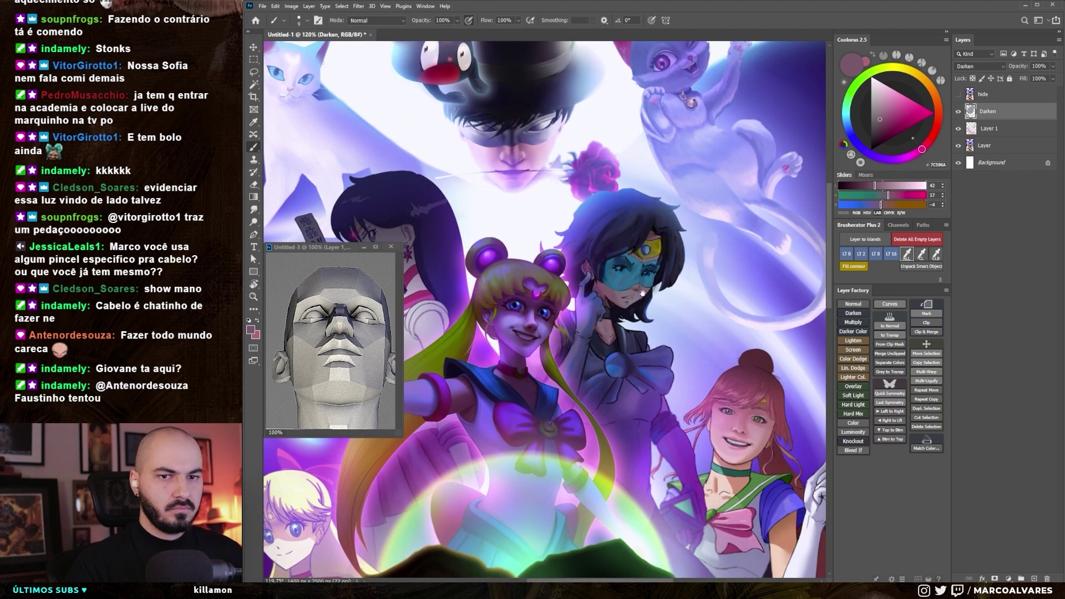
{"action": "scroll", "coordinate": [578, 283], "scroll_direction": "down", "scroll_amount": 8}
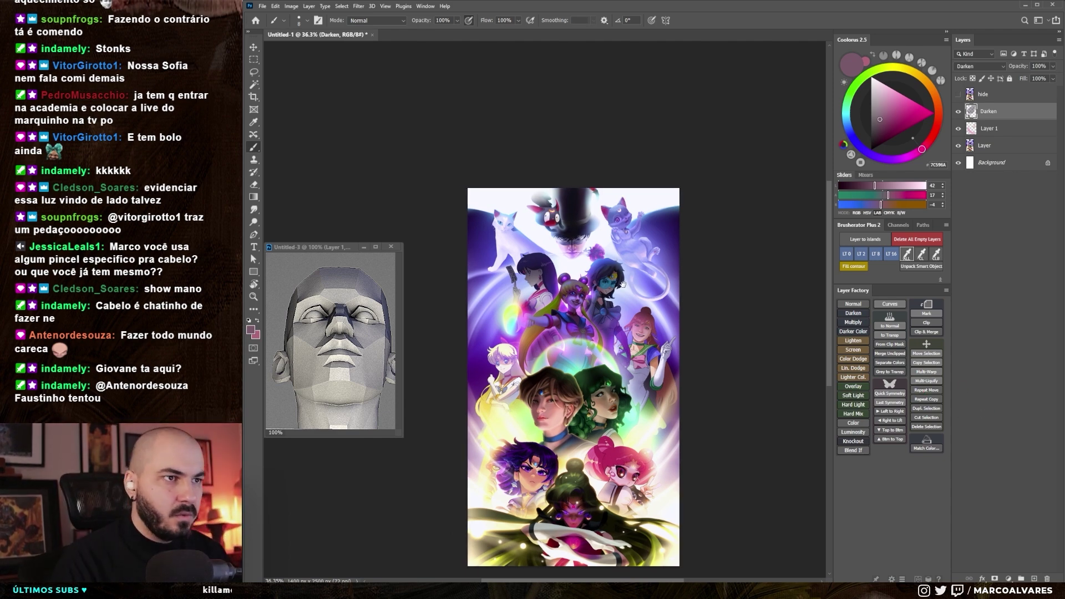
{"action": "key", "text": "z"}
{"action": "left_click_drag", "start_coordinate": [619, 278], "coordinate": [644, 255]}
{"action": "key", "text": "b"}
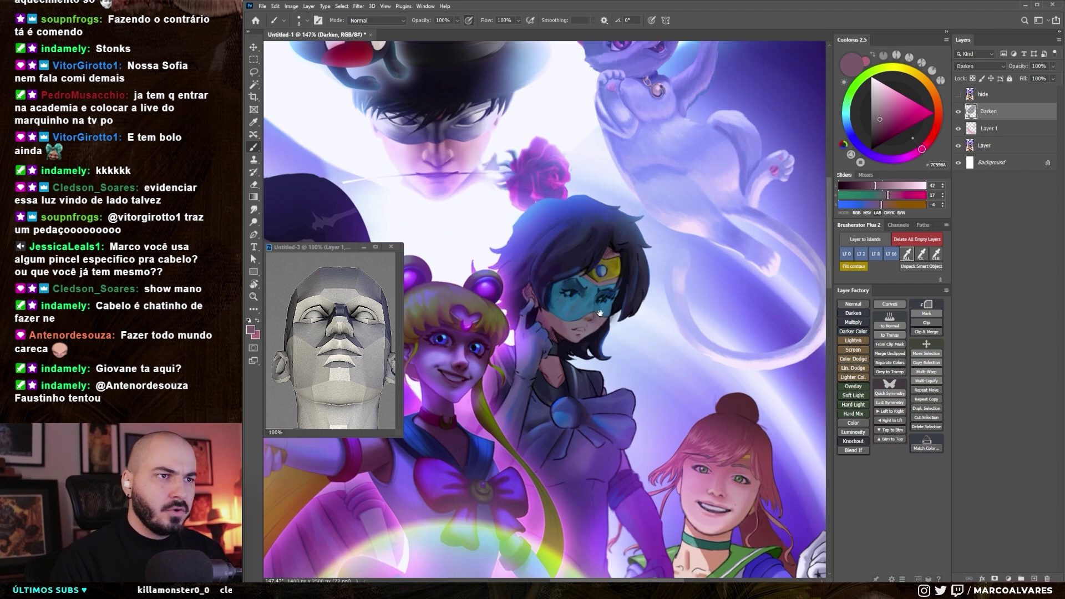
{"action": "left_click", "coordinate": [853, 350]}
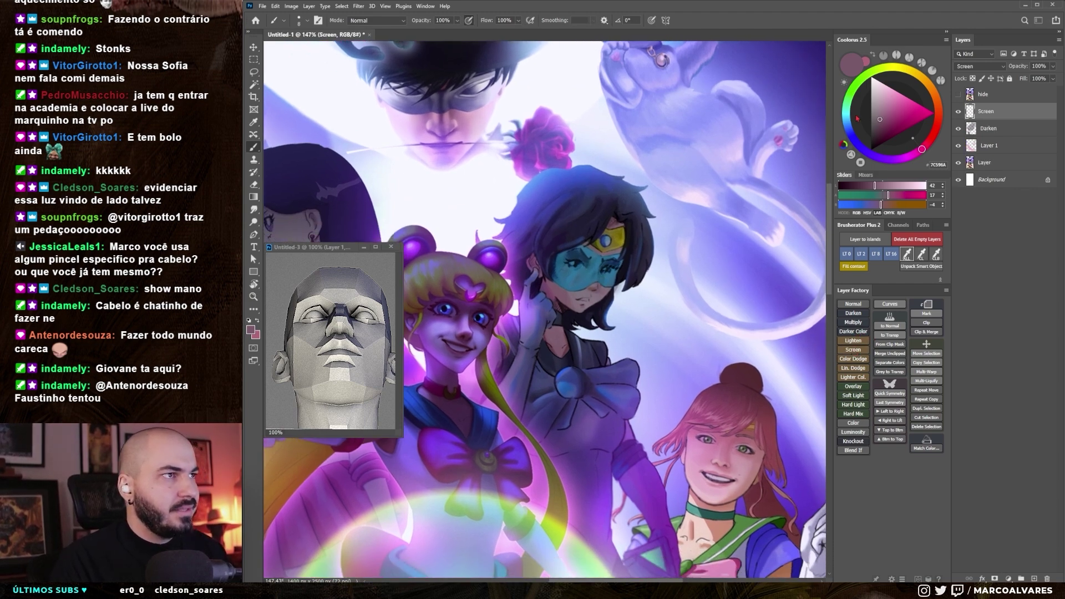
- Paint dark navy blue light strokes onto the masked girl's face
{"action": "key", "text": "bracketleft"}
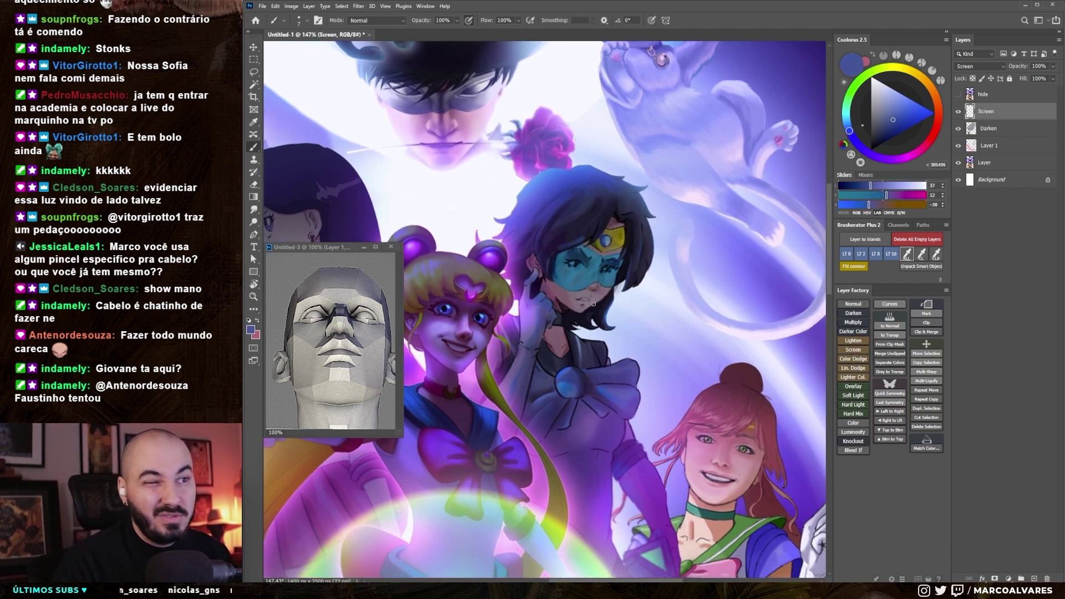
{"action": "key", "text": "bracketright"}
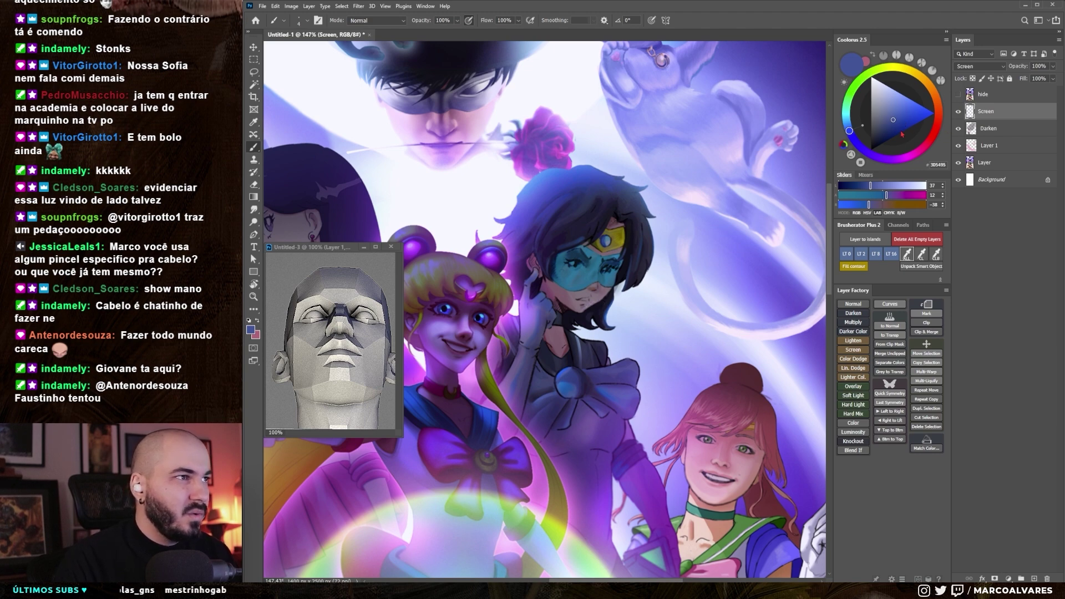
{"action": "left_click", "coordinate": [895, 128]}
{"action": "left_click_drag", "start_coordinate": [579, 312], "coordinate": [591, 305]}
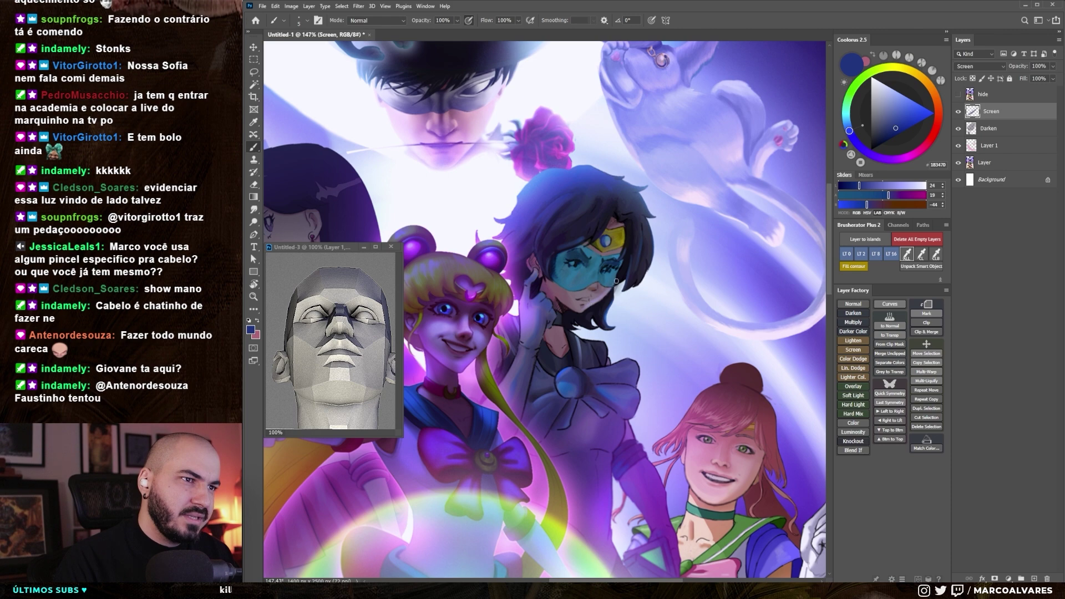
{"action": "left_click_drag", "start_coordinate": [615, 286], "coordinate": [610, 277]}
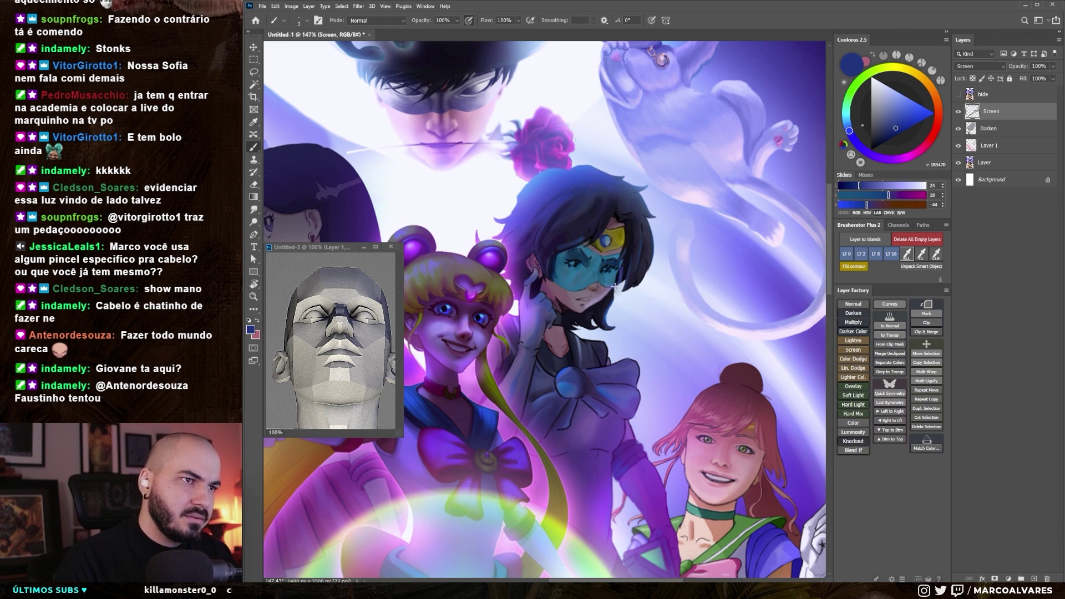
{"action": "key", "text": "bracketright"}
{"action": "key", "text": "bracketright"}
{"action": "key", "text": "bracketright"}
{"action": "mouse_move", "coordinate": [601, 270]}
{"action": "left_mouse_down"}
{"action": "mouse_move", "coordinate": [638, 260]}
{"action": "mouse_move", "coordinate": [631, 191]}
{"action": "left_mouse_up"}
- Light the masked girl's hair, erase excess light, and paint light along her arm
{"action": "key", "text": "bracketleft"}
{"action": "key", "text": "bracketleft"}
{"action": "key", "text": "bracketright"}
{"action": "key", "text": "bracketright"}
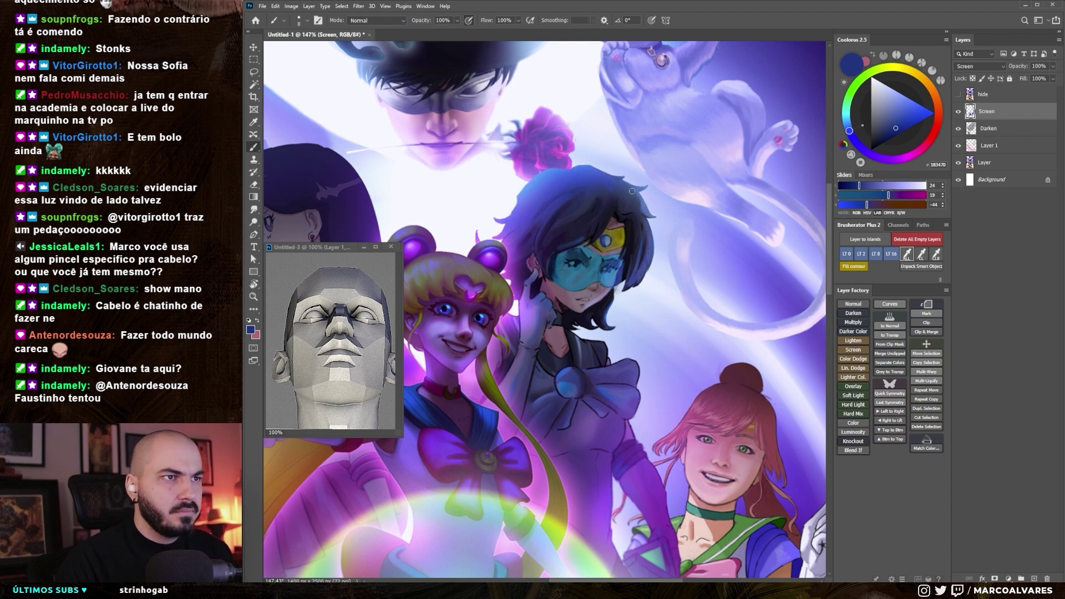
{"action": "key", "text": "e"}
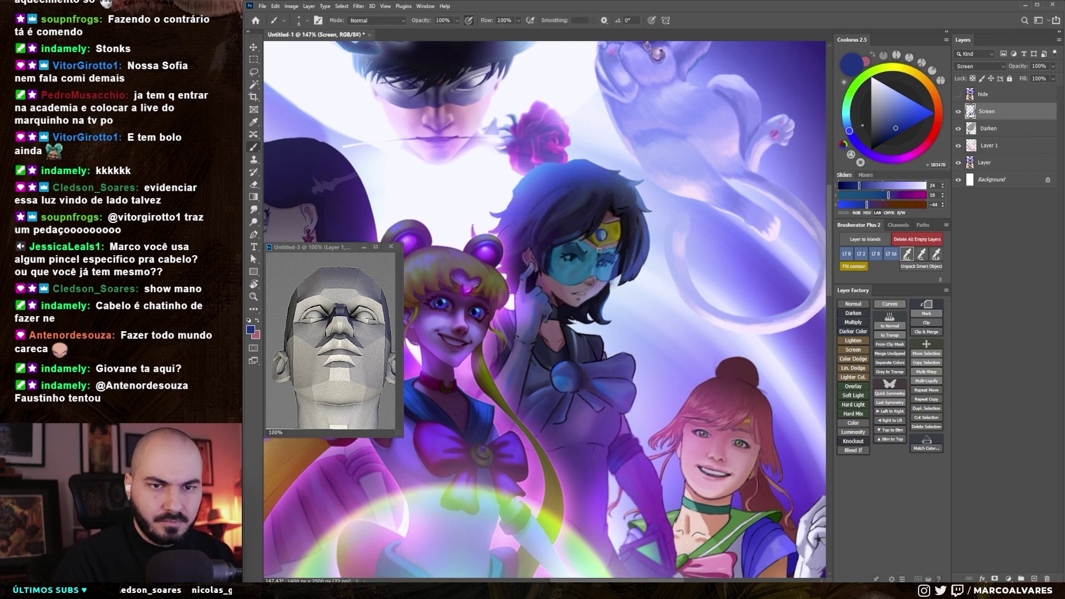
{"action": "key", "text": "b"}
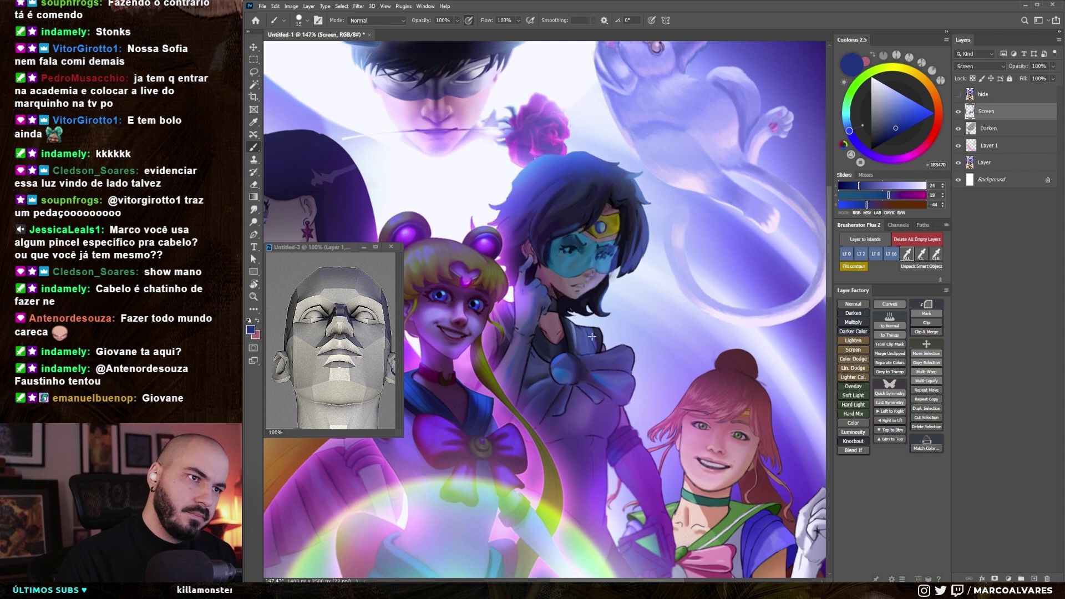
{"action": "key", "text": "bracketright"}
{"action": "key", "text": "bracketright"}
{"action": "left_click_drag", "start_coordinate": [618, 365], "coordinate": [635, 447]}
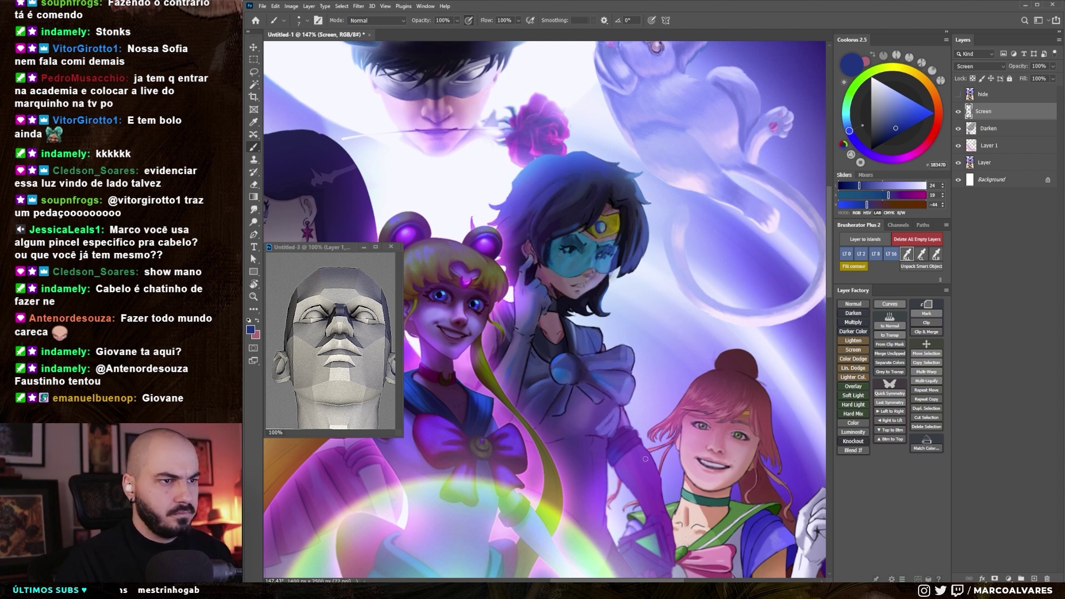
- Zoom in to frame Sailor Mars's face holding the paper charm
{"action": "key", "text": "ctrl+0"}
{"action": "scroll", "coordinate": [646, 313], "scroll_direction": "up", "scroll_amount": 2}
{"action": "scroll", "coordinate": [645, 313], "scroll_direction": "up", "scroll_amount": 2}
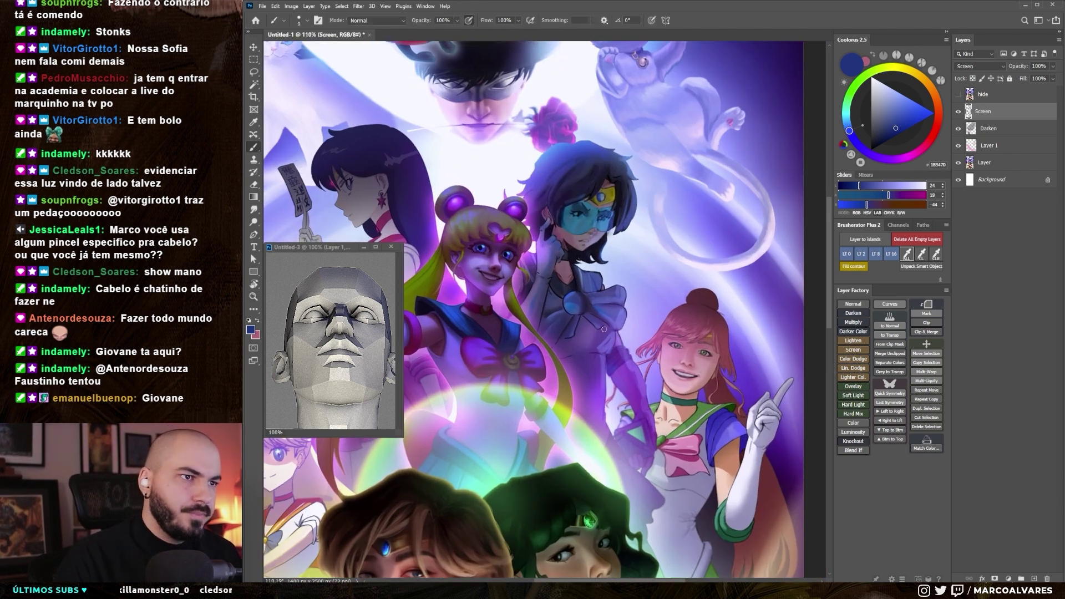
{"action": "scroll", "coordinate": [645, 313], "scroll_direction": "up", "scroll_amount": 2}
{"action": "key", "text": "ctrl+0"}
{"action": "scroll", "coordinate": [619, 311], "scroll_direction": "up", "scroll_amount": 2}
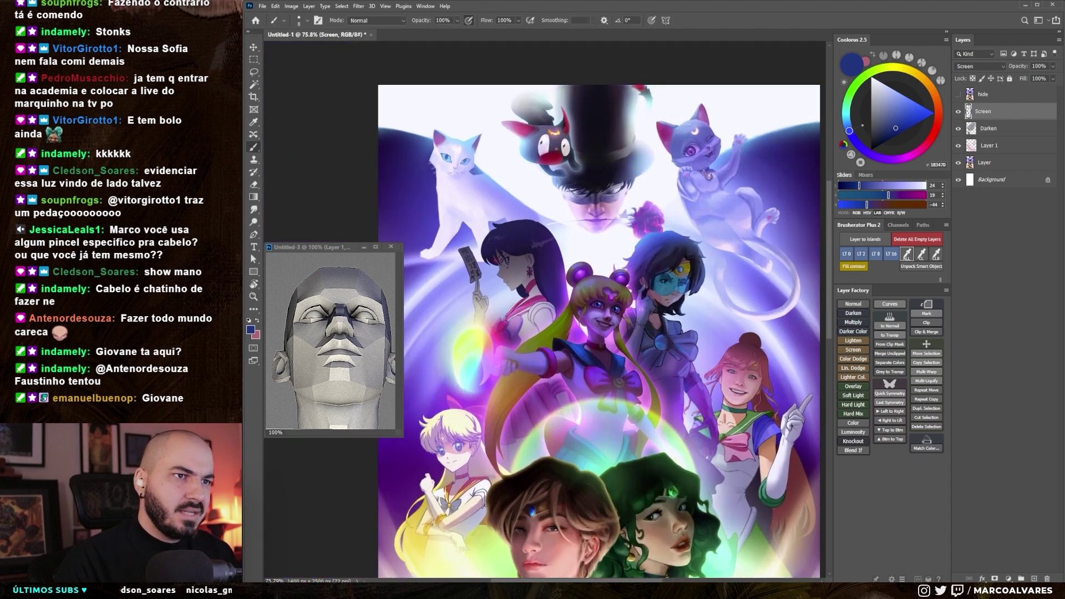
{"action": "scroll", "coordinate": [619, 310], "scroll_direction": "up", "scroll_amount": 2}
{"action": "scroll", "coordinate": [620, 311], "scroll_direction": "up", "scroll_amount": 2}
{"action": "scroll", "coordinate": [577, 272], "scroll_direction": "up", "scroll_amount": 3}
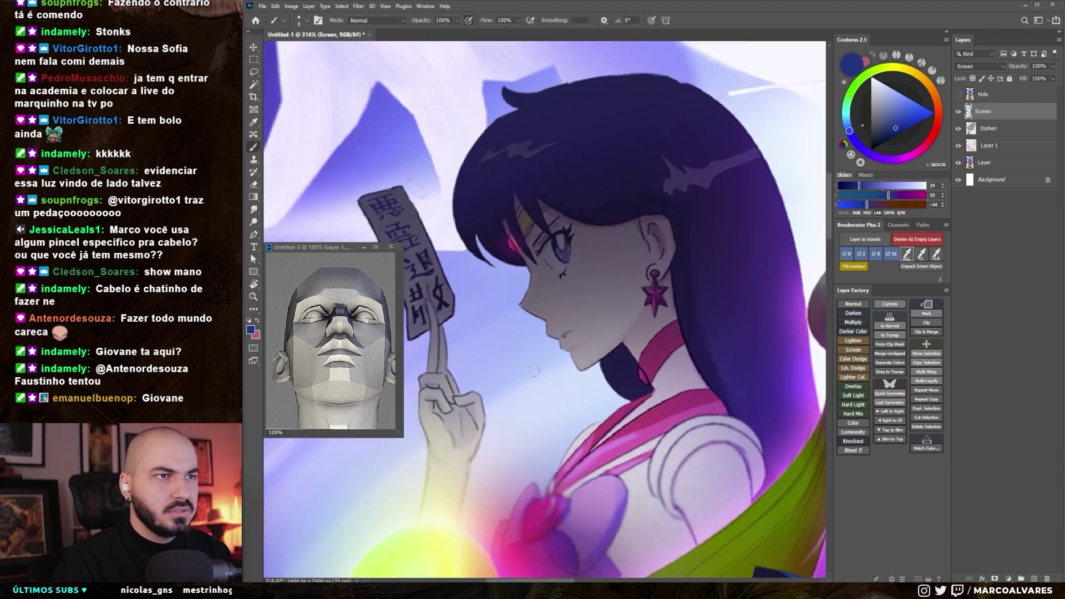
{"action": "key", "text": "b"}
{"action": "scroll", "coordinate": [542, 320], "scroll_direction": "down", "scroll_amount": 1}
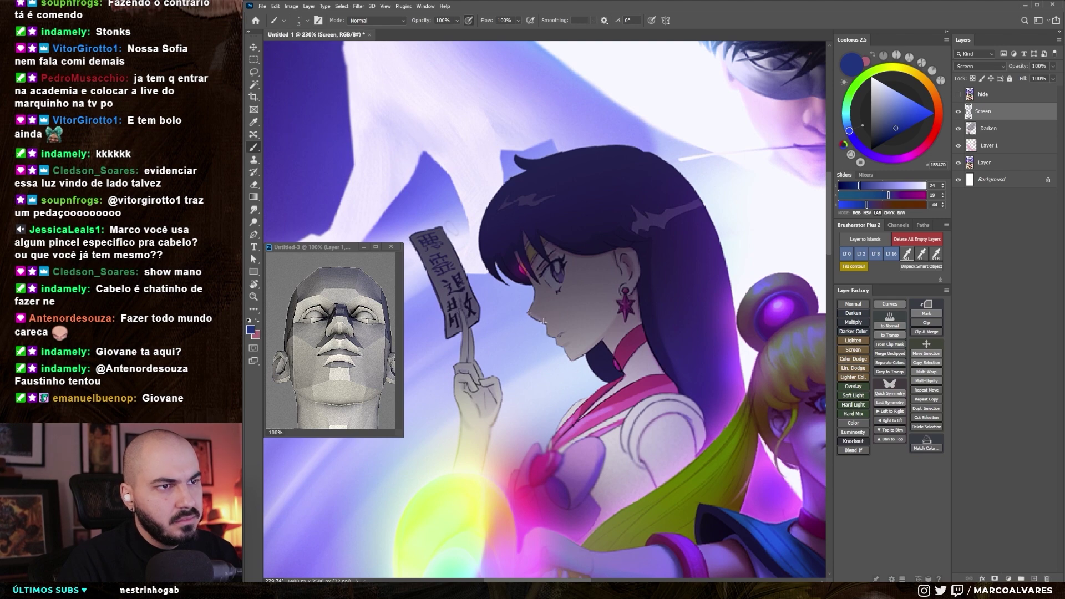
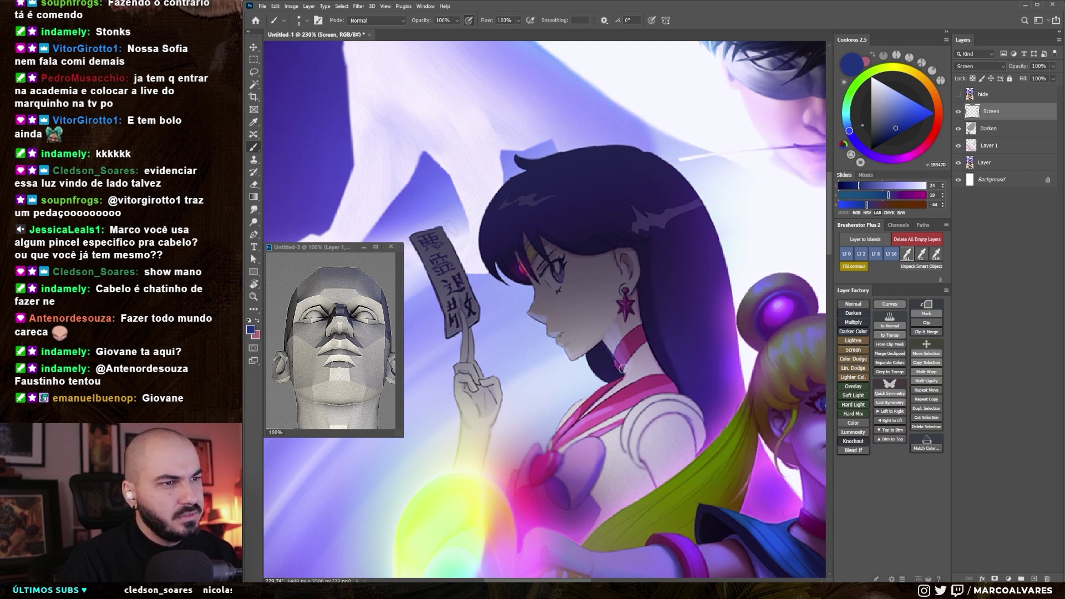
- Paint light pink strokes along Sailor Mars's sailor collar and chest with a slightly smaller brush
{"action": "scroll", "coordinate": [553, 284], "scroll_direction": "down", "scroll_amount": 5}
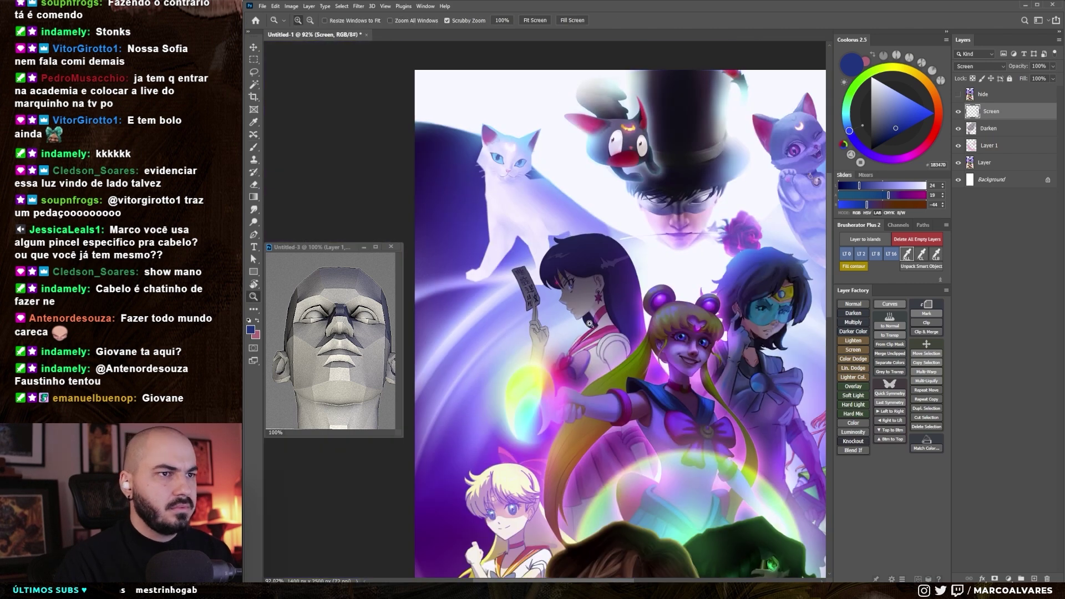
{"action": "scroll", "coordinate": [548, 299], "scroll_direction": "up", "scroll_amount": 5}
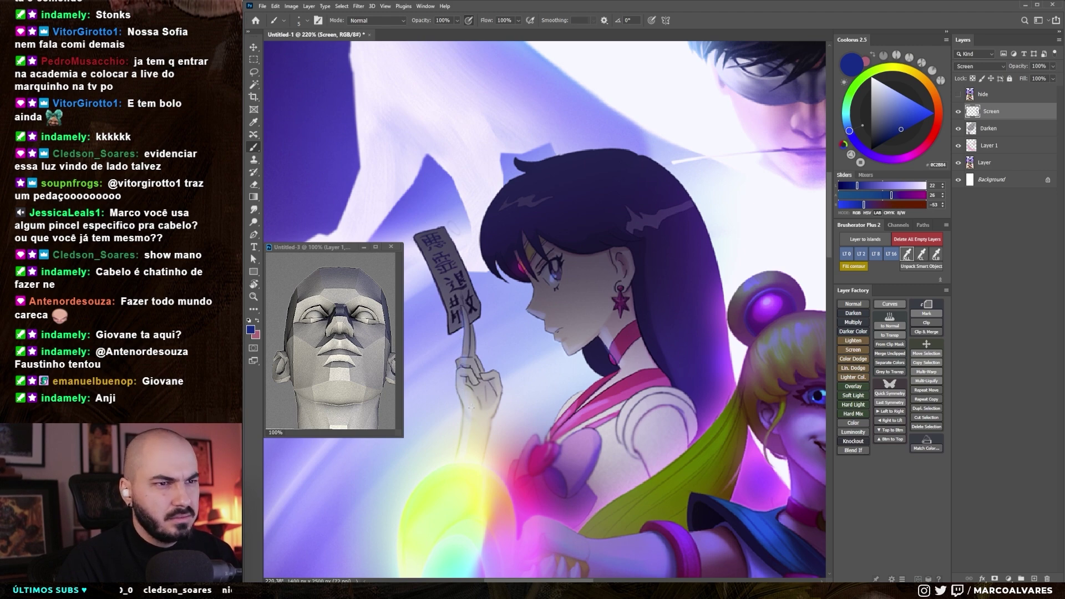
{"action": "key", "text": "bracketleft"}
{"action": "left_click_drag", "start_coordinate": [616, 383], "coordinate": [533, 493]}
{"action": "left_click_drag", "start_coordinate": [554, 411], "coordinate": [521, 494]}
{"action": "left_click_drag", "start_coordinate": [588, 466], "coordinate": [516, 516]}
{"action": "left_click_drag", "start_coordinate": [638, 377], "coordinate": [588, 422]}
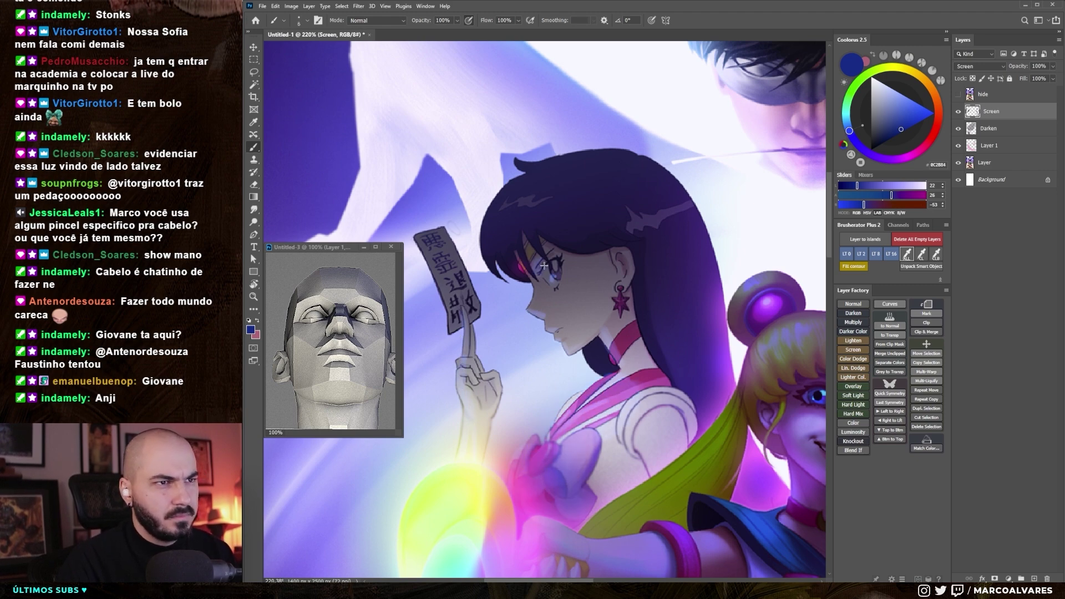
- Add faint light along the dark left edge of Sailor Mars's hair, undoing the last stroke
{"action": "left_click_drag", "start_coordinate": [505, 209], "coordinate": [482, 274]}
{"action": "left_click_drag", "start_coordinate": [518, 235], "coordinate": [491, 277]}
{"action": "key", "text": "bracketright"}
{"action": "left_click_drag", "start_coordinate": [515, 186], "coordinate": [488, 256]}
{"action": "mouse_move", "coordinate": [500, 217]}
{"action": "left_mouse_down"}
{"action": "mouse_move", "coordinate": [505, 252]}
{"action": "mouse_move", "coordinate": [517, 205]}
{"action": "left_mouse_up"}
{"action": "key", "text": "ctrl+z"}
- Ready a smaller brush and the Smudge tool for blending the glow
{"action": "key", "text": "e"}
{"action": "key", "text": "b"}
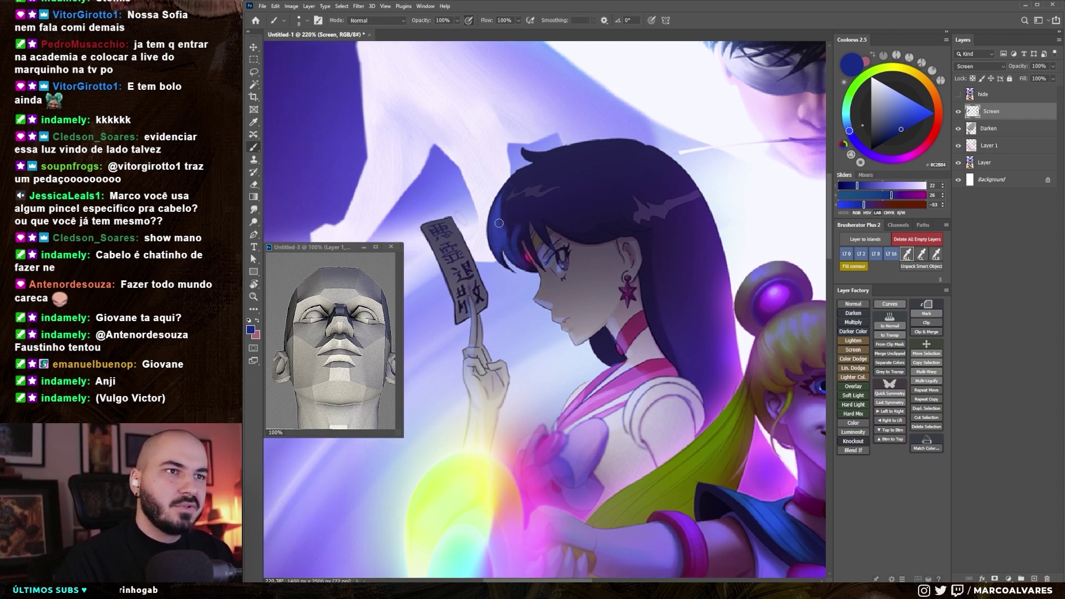
{"action": "key", "text": "bracketleft"}
{"action": "key", "text": "bracketleft"}
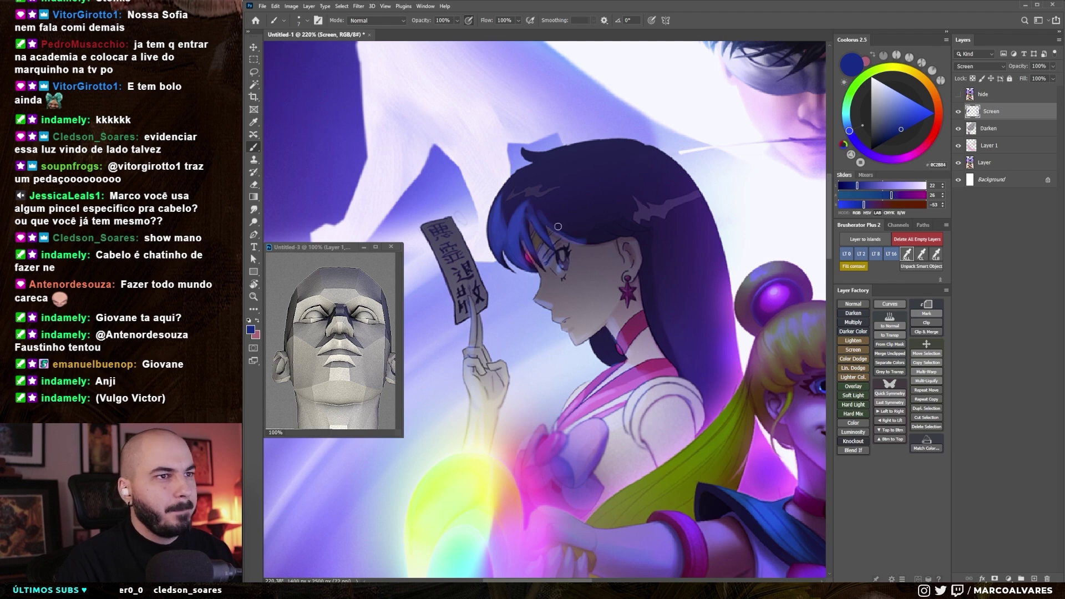
{"action": "scroll", "coordinate": [611, 215], "scroll_direction": "down", "scroll_amount": 5}
{"action": "scroll", "coordinate": [560, 239], "scroll_direction": "up", "scroll_amount": 4}
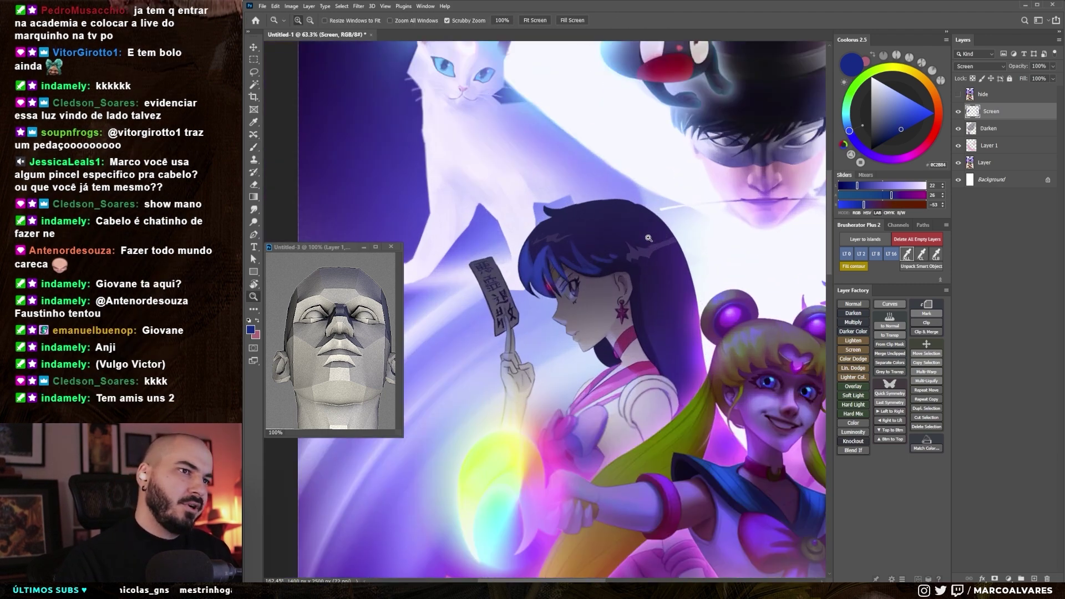
{"action": "key", "text": "r"}
{"action": "scroll", "coordinate": [560, 239], "scroll_direction": "down", "scroll_amount": 5}
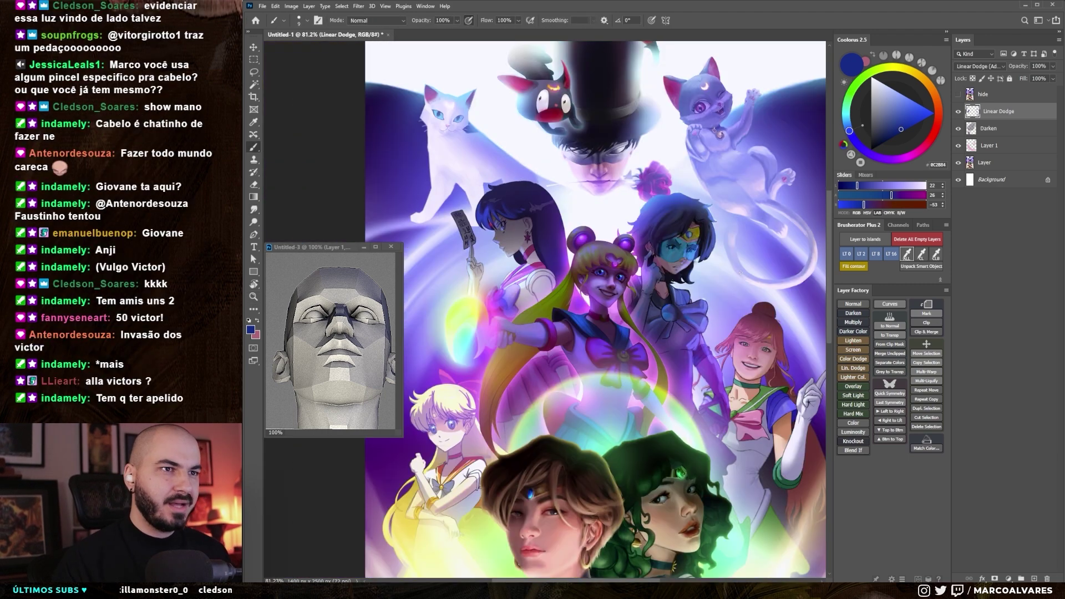
- Choose a soft eraser preset from the brush picker and resize the painting brush
{"action": "scroll", "coordinate": [598, 286], "scroll_direction": "up", "scroll_amount": 3}
{"action": "key", "text": "z"}
{"action": "key", "text": "alt+shift+w"}
{"action": "key", "text": "e"}
{"action": "right_click", "coordinate": [602, 276]}
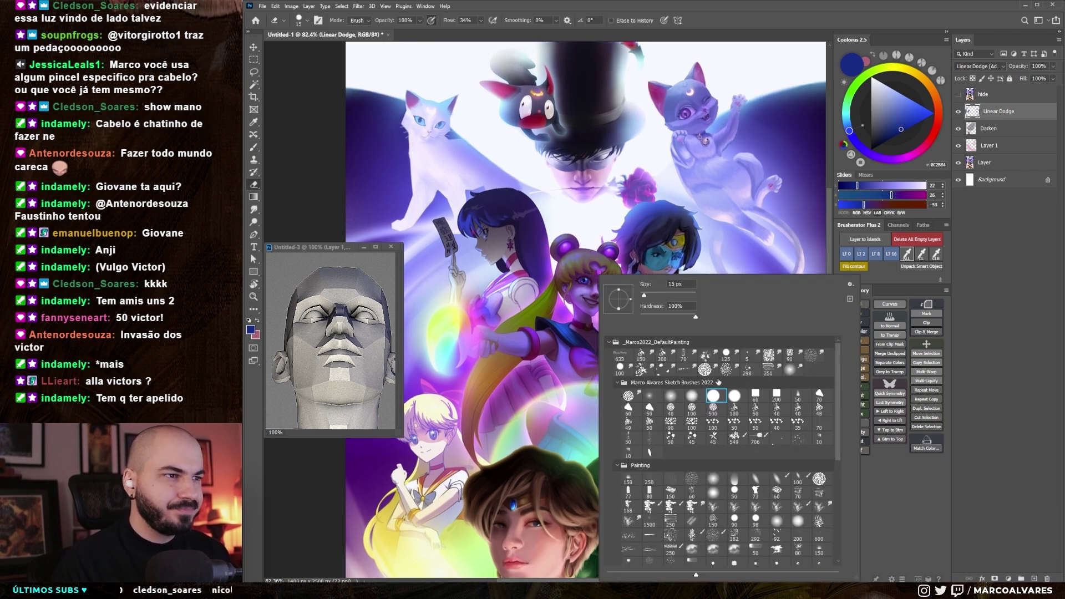
{"action": "left_click", "coordinate": [692, 396]}
{"action": "key", "text": "Return"}
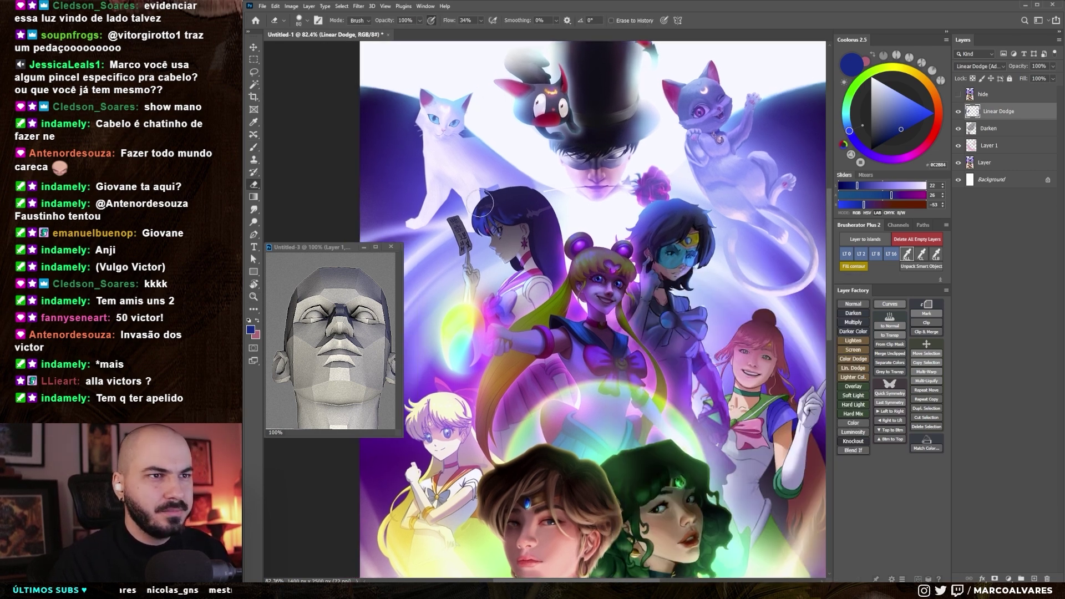
{"action": "key", "text": "b"}
{"action": "key", "text": "bracketright"}
{"action": "key", "text": "bracketright"}
{"action": "key", "text": "bracketright"}
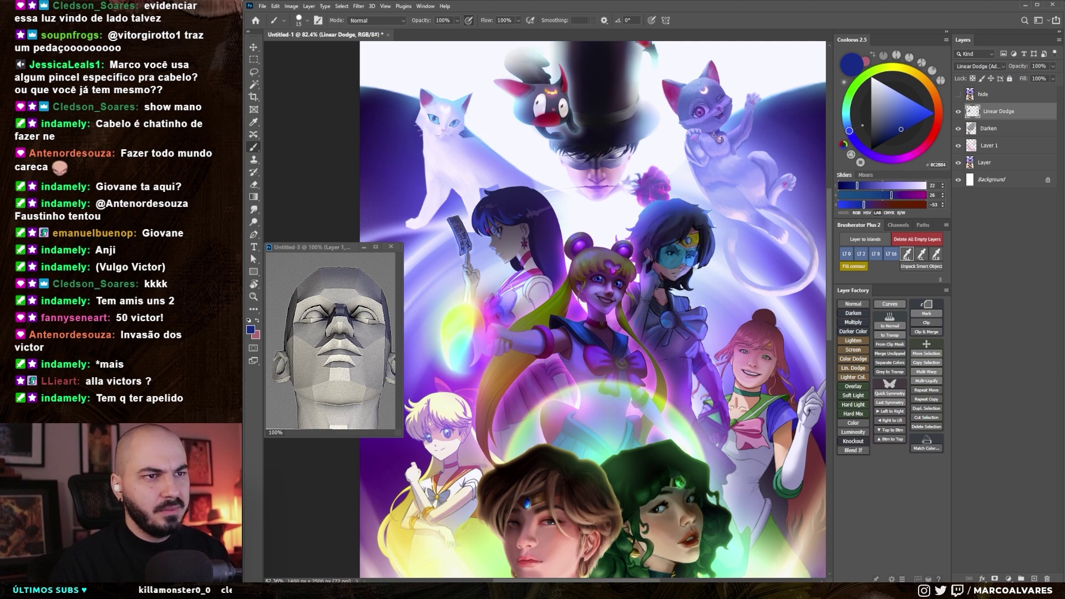
{"action": "key", "text": "bracketleft"}
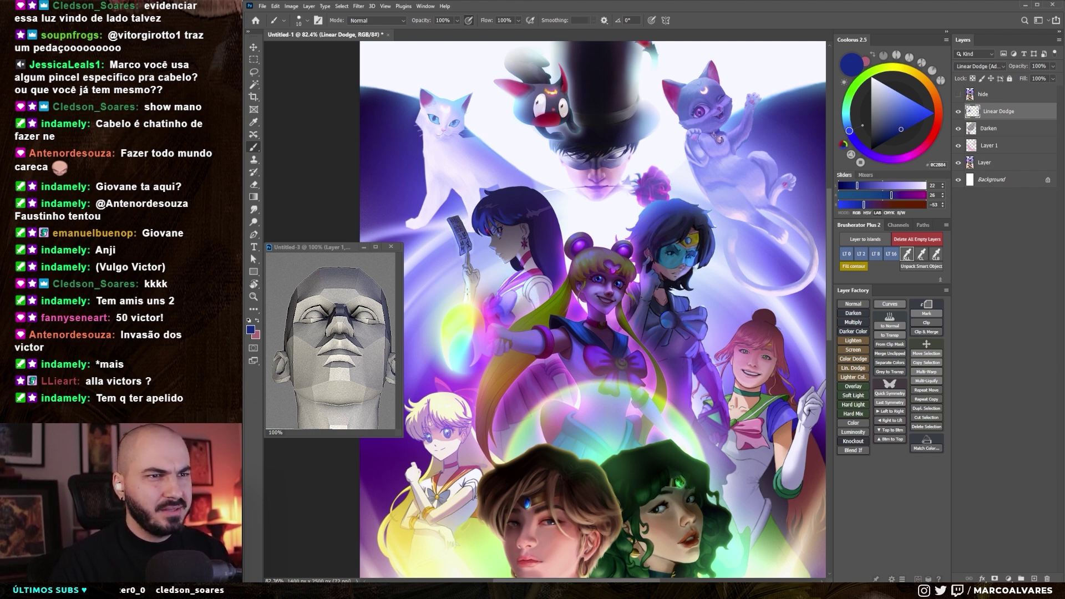
{"action": "key", "text": "bracketleft"}
- Zoom and pan the view onto Tuxedo Mask's masked face and top hat
{"action": "left_click_drag", "start_coordinate": [469, 298], "coordinate": [525, 235]}
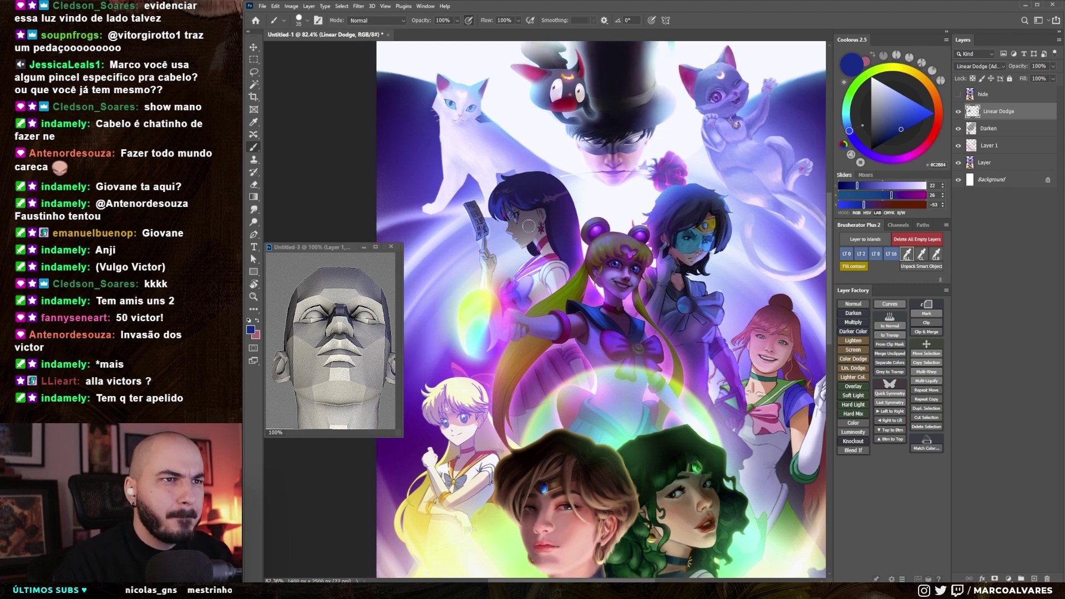
{"action": "scroll", "coordinate": [525, 235], "scroll_direction": "down", "scroll_amount": 2}
{"action": "scroll", "coordinate": [630, 187], "scroll_direction": "up", "scroll_amount": 4}
{"action": "scroll", "coordinate": [630, 187], "scroll_direction": "up", "scroll_amount": 2}
{"action": "key", "text": "z"}
{"action": "left_click_drag", "start_coordinate": [629, 187], "coordinate": [594, 204]}
{"action": "key", "text": "b"}
{"action": "scroll", "coordinate": [593, 204], "scroll_direction": "down", "scroll_amount": 2}
{"action": "scroll", "coordinate": [594, 204], "scroll_direction": "up", "scroll_amount": 2}
{"action": "scroll", "coordinate": [593, 320], "scroll_direction": "up", "scroll_amount": 3}
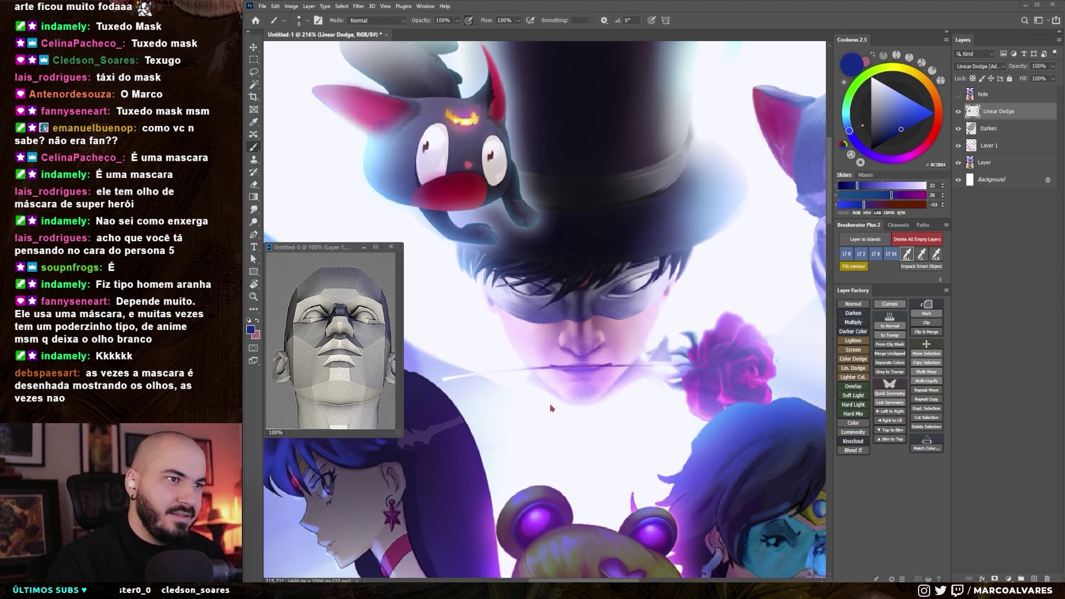
- Add a new layer and paint sampled near-white along the lower edge of Tuxedo Mask's mask
{"action": "scroll", "coordinate": [535, 397], "scroll_direction": "down", "scroll_amount": 5}
{"action": "scroll", "coordinate": [536, 397], "scroll_direction": "up", "scroll_amount": 4}
{"action": "scroll", "coordinate": [549, 366], "scroll_direction": "down", "scroll_amount": 2}
{"action": "scroll", "coordinate": [565, 338], "scroll_direction": "up", "scroll_amount": 2}
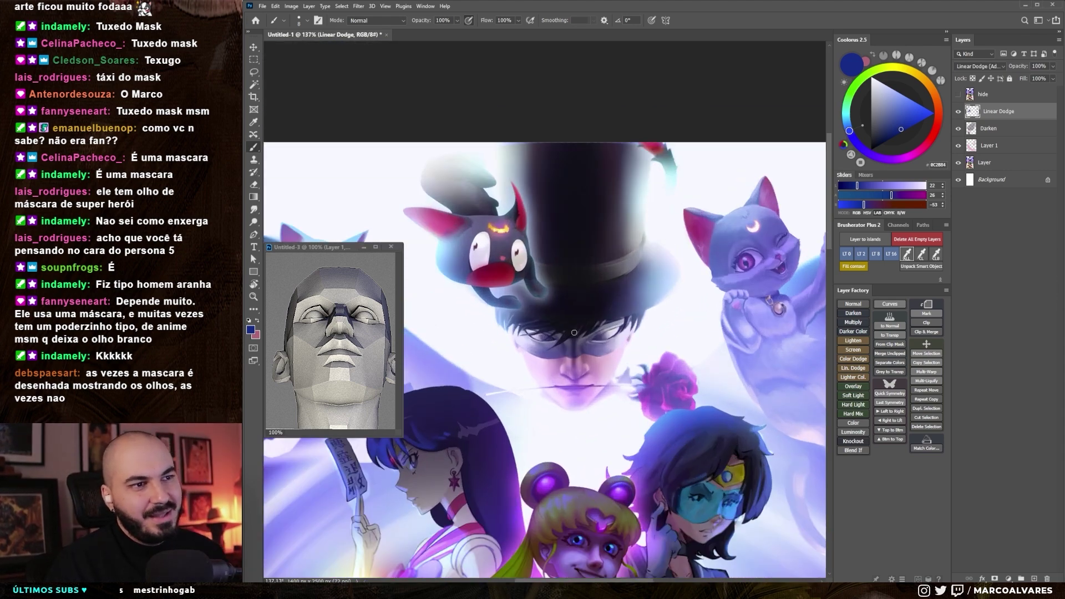
{"action": "scroll", "coordinate": [564, 338], "scroll_direction": "up", "scroll_amount": 1}
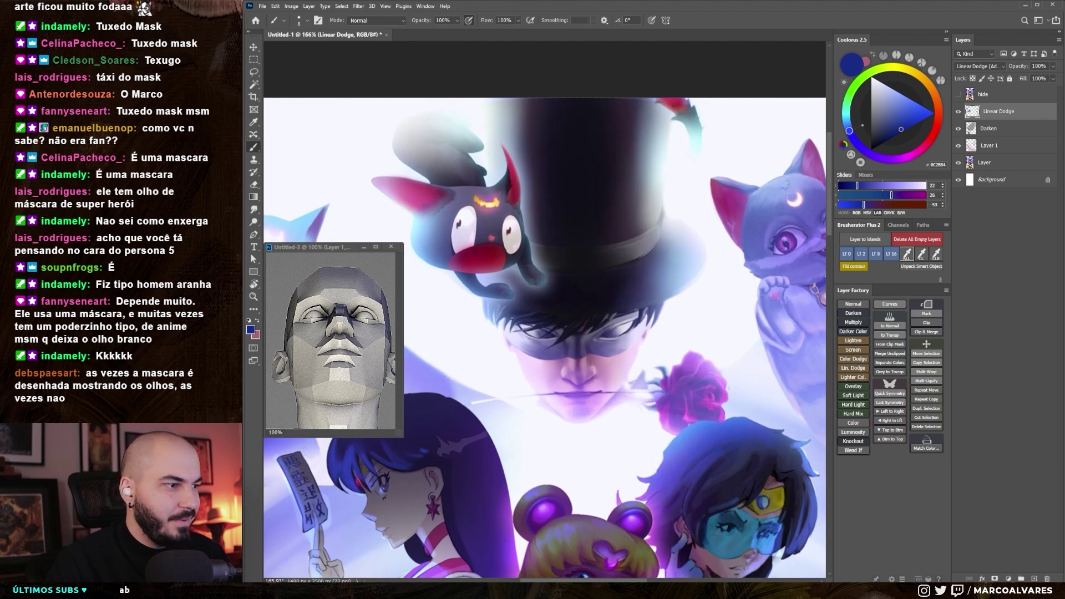
{"action": "left_click", "coordinate": [853, 304]}
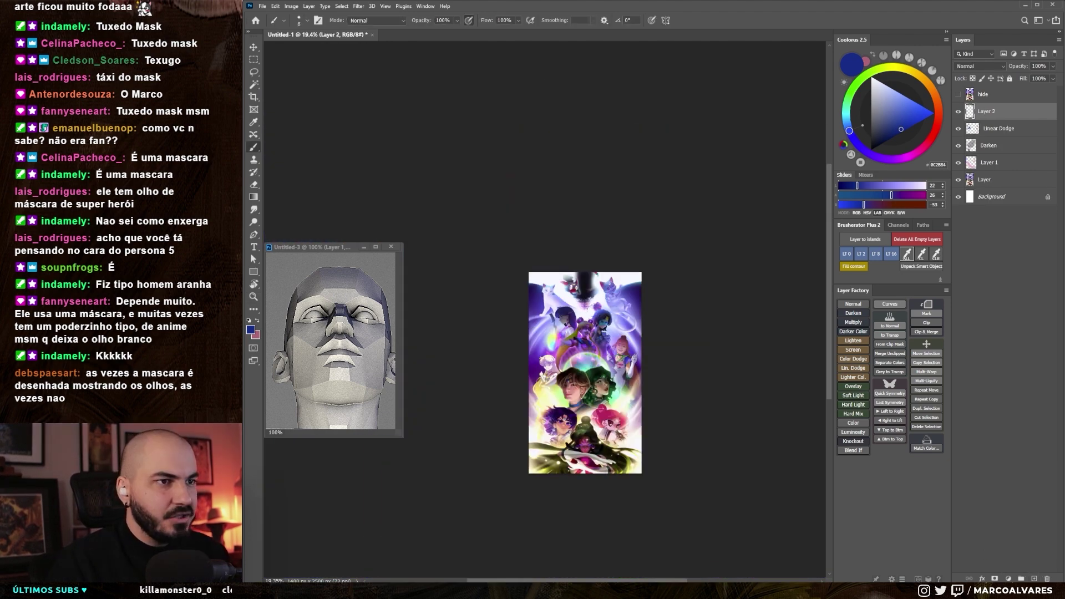
{"action": "left_click_drag", "start_coordinate": [593, 293], "coordinate": [624, 311]}
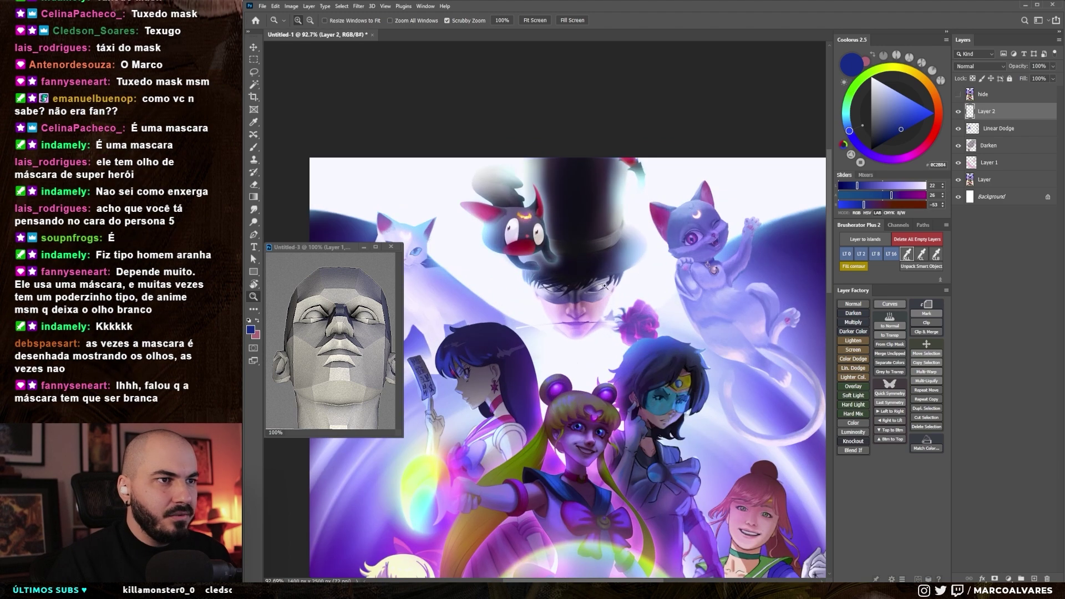
{"action": "scroll", "coordinate": [584, 301], "scroll_direction": "up", "scroll_amount": 2}
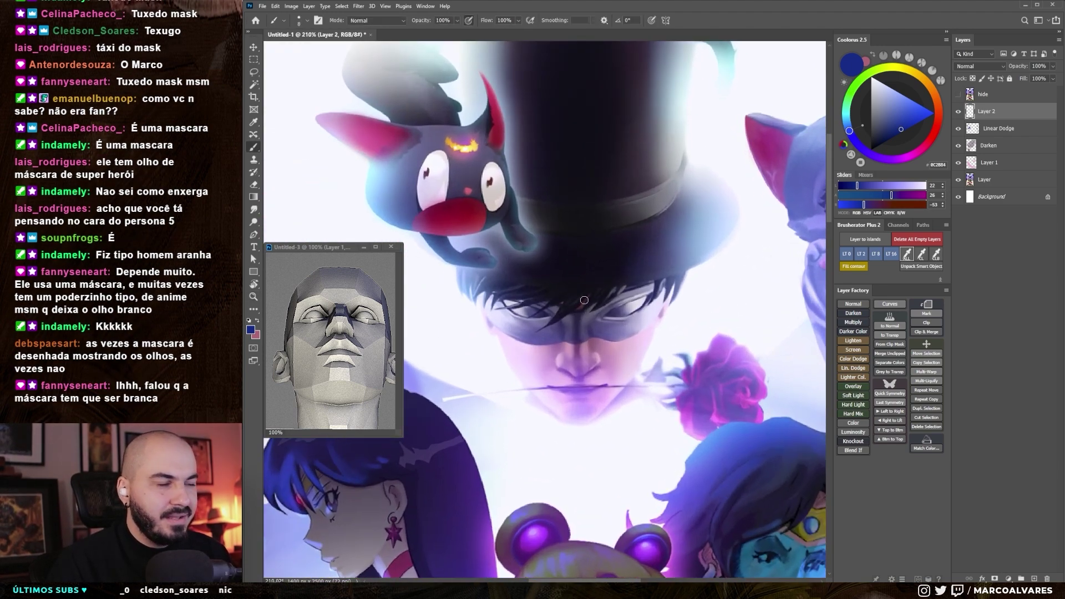
{"action": "left_click", "coordinate": [688, 320], "text": "alt"}
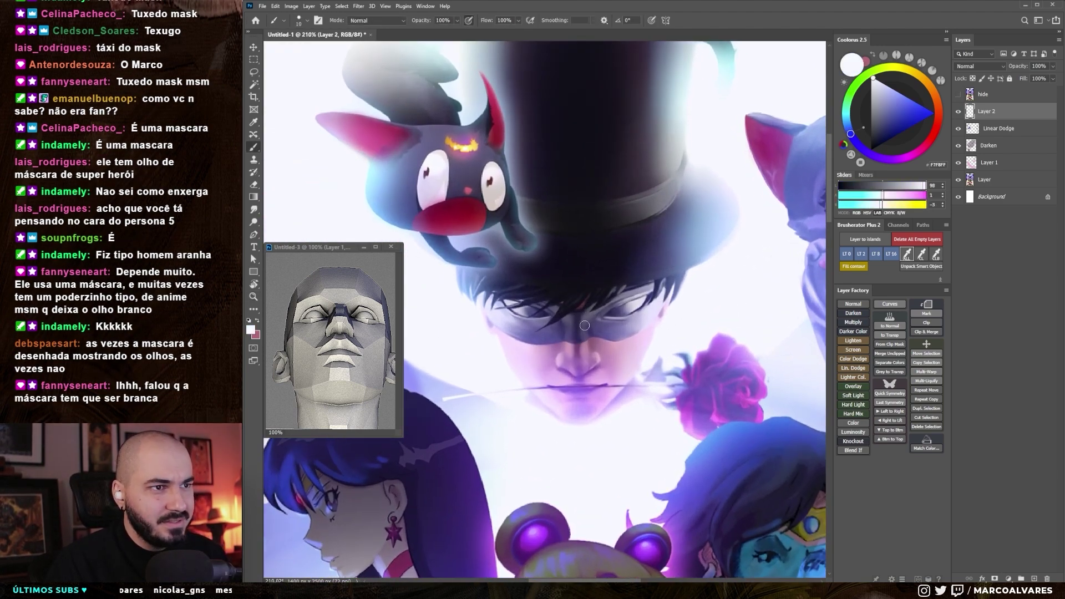
{"action": "mouse_move", "coordinate": [610, 334]}
{"action": "left_mouse_down"}
{"action": "mouse_move", "coordinate": [653, 314]}
{"action": "mouse_move", "coordinate": [599, 317]}
{"action": "mouse_move", "coordinate": [638, 297]}
{"action": "mouse_move", "coordinate": [594, 324]}
{"action": "left_mouse_up"}
{"action": "key", "text": "bracketright"}
{"action": "key", "text": "bracketright"}
- Set the new layer to Hard Light and lasso-fill the whole mask area with the light colour
{"action": "left_click", "coordinate": [853, 395]}
{"action": "left_click", "coordinate": [853, 405]}
{"action": "left_click", "coordinate": [908, 115]}
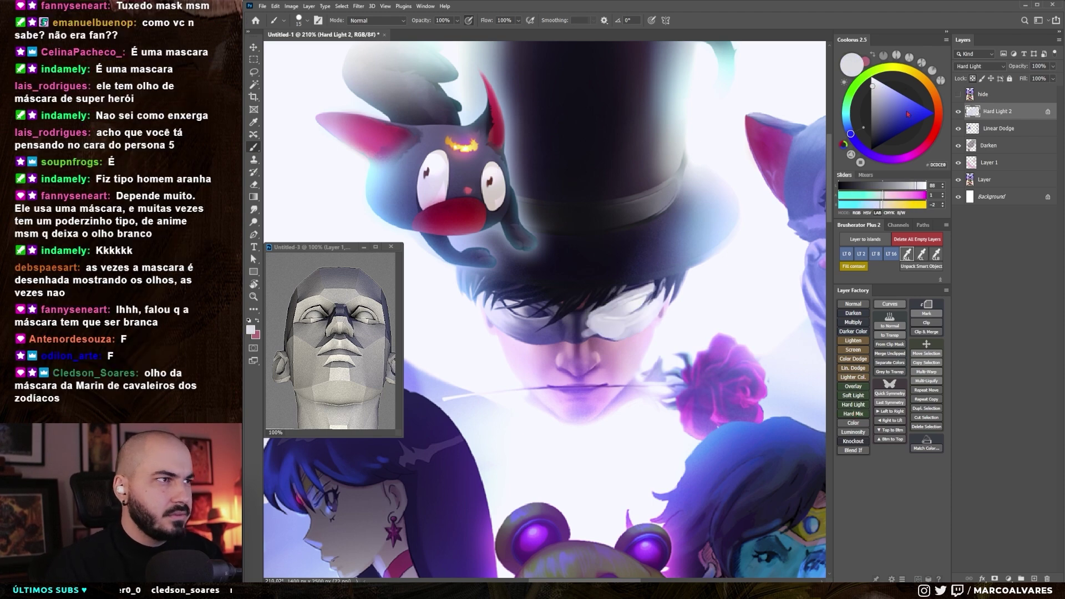
{"action": "key", "text": "l"}
{"action": "mouse_move", "coordinate": [594, 305]}
{"action": "left_mouse_down"}
{"action": "mouse_move", "coordinate": [605, 327]}
{"action": "mouse_move", "coordinate": [591, 301]}
{"action": "left_mouse_up"}
{"action": "key", "text": "alt+BackSpace"}
{"action": "key", "text": "b"}
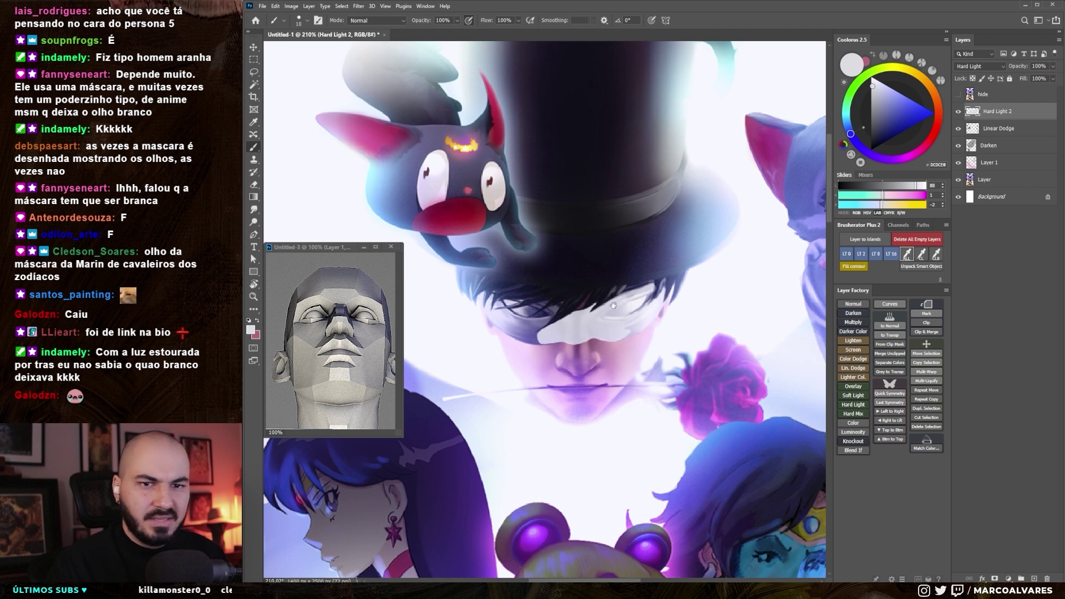
- Hide the white mask layer to compare against the dark original
{"action": "left_click_drag", "start_coordinate": [613, 305], "coordinate": [612, 294]}
{"action": "key", "text": "bracketleft"}
{"action": "scroll", "coordinate": [625, 286], "scroll_direction": "down", "scroll_amount": 1}
{"action": "scroll", "coordinate": [611, 294], "scroll_direction": "down", "scroll_amount": 1}
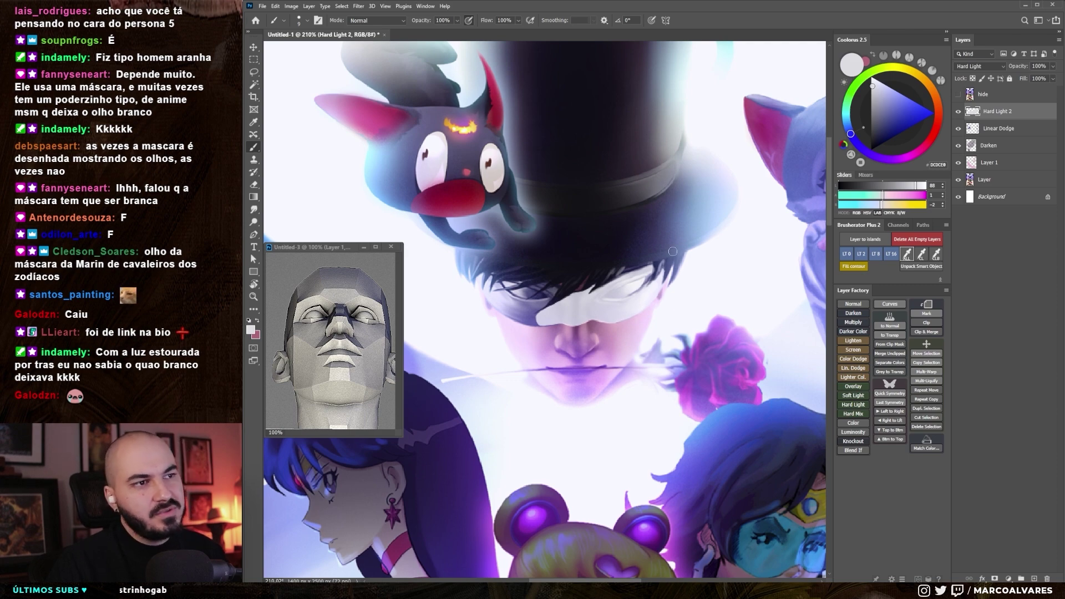
{"action": "left_click", "coordinate": [957, 112]}
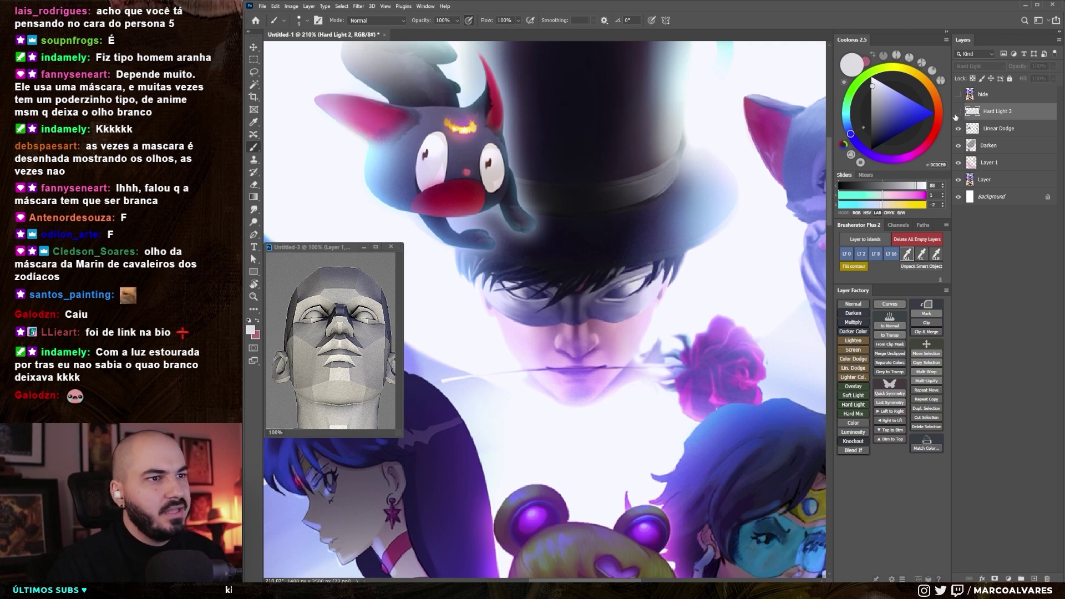
- Check values in a grayscale preview, then show the Hard Light mask layer again
{"action": "key", "text": "ctrl+y"}
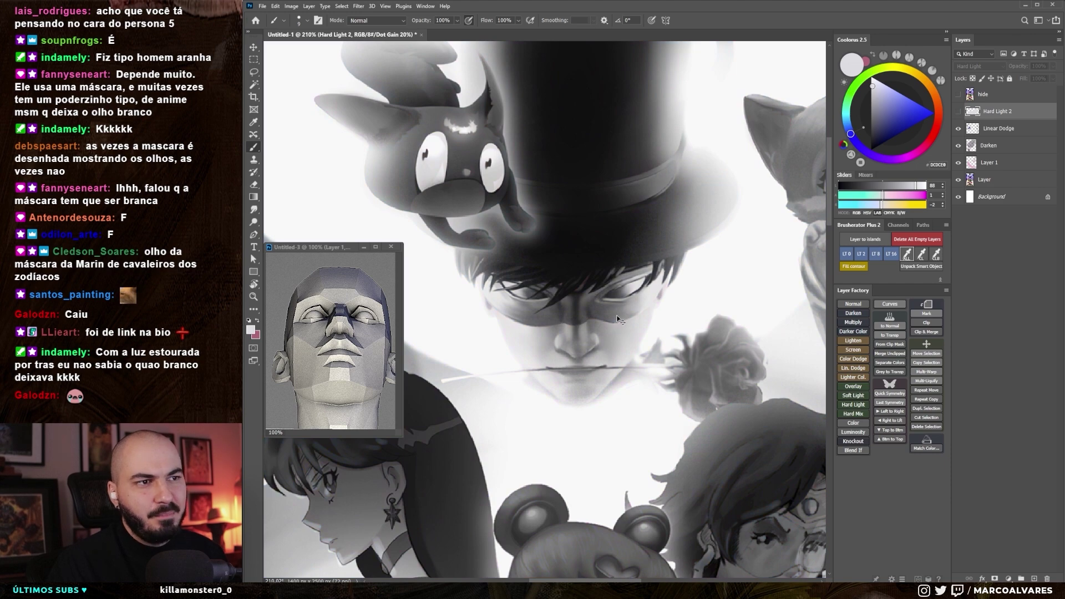
{"action": "key", "text": "ctrl+y"}
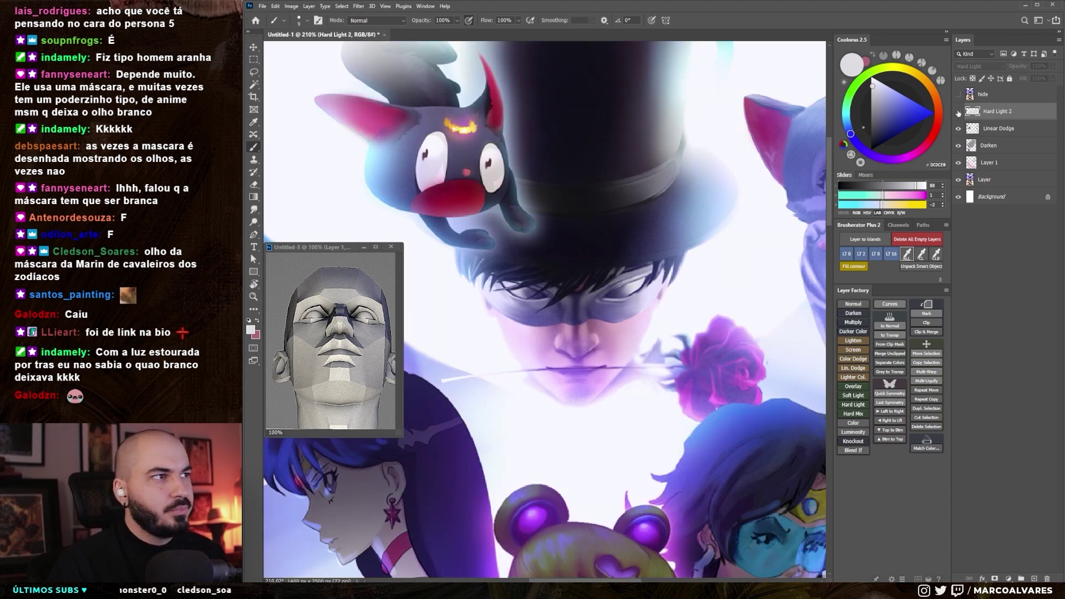
{"action": "left_click", "coordinate": [957, 112]}
{"action": "left_click_drag", "start_coordinate": [591, 256], "coordinate": [592, 250]}
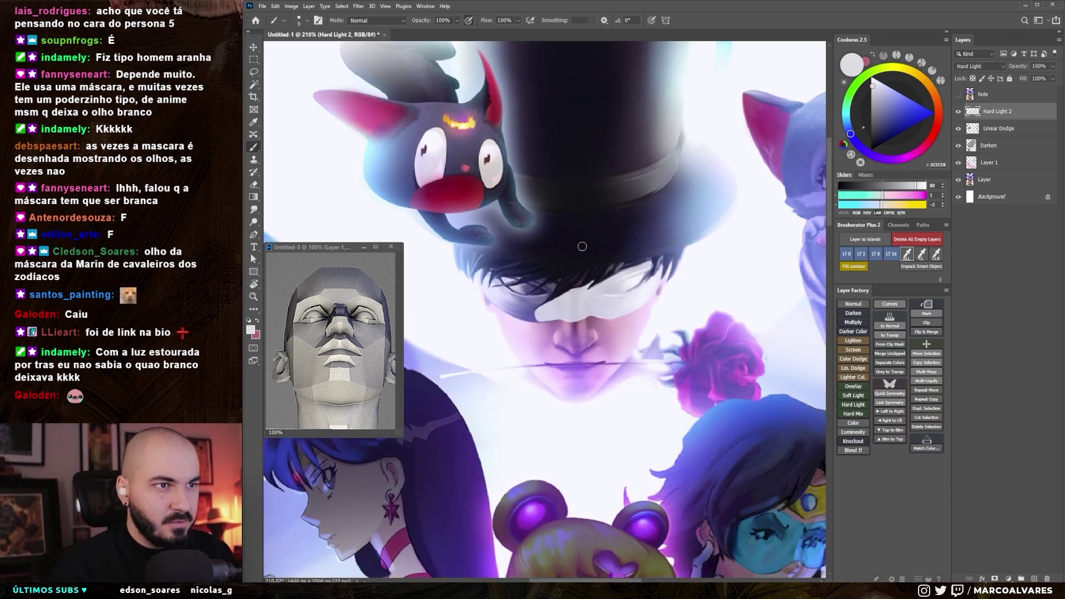
- Brighten the left edge of Tuxedo Mask's mask with white, undoing the rough strokes
{"action": "key", "text": "bracketright"}
{"action": "left_click_drag", "start_coordinate": [502, 315], "coordinate": [534, 313]}
{"action": "key", "text": "bracketright"}
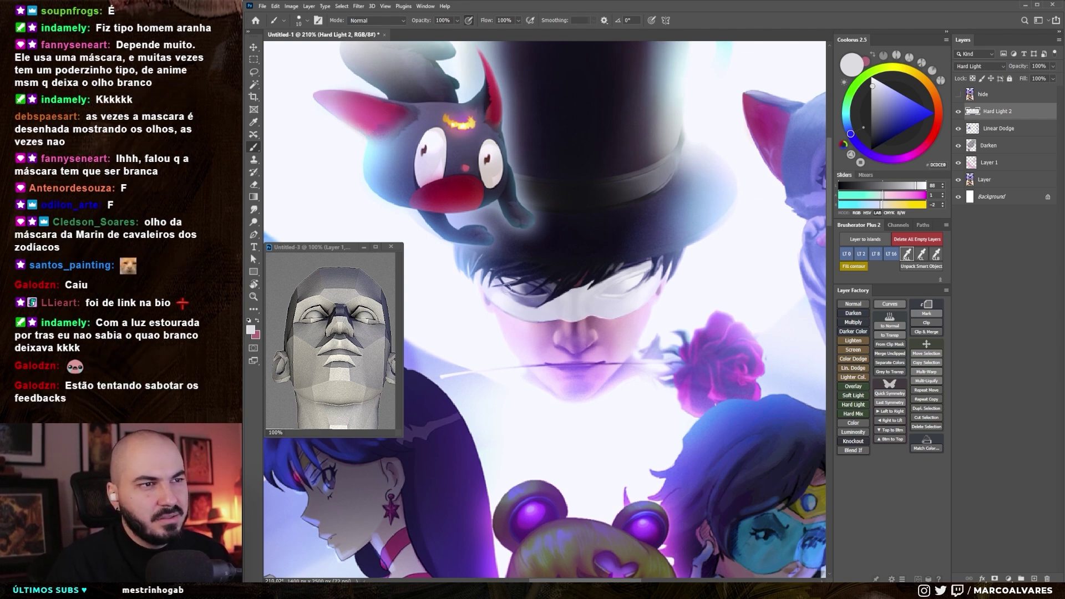
{"action": "mouse_move", "coordinate": [497, 294]}
{"action": "left_mouse_down"}
{"action": "mouse_move", "coordinate": [531, 306]}
{"action": "mouse_move", "coordinate": [532, 293]}
{"action": "left_mouse_up"}
{"action": "key", "text": "bracketleft"}
{"action": "key", "text": "bracketleft"}
{"action": "key", "text": "bracketleft"}
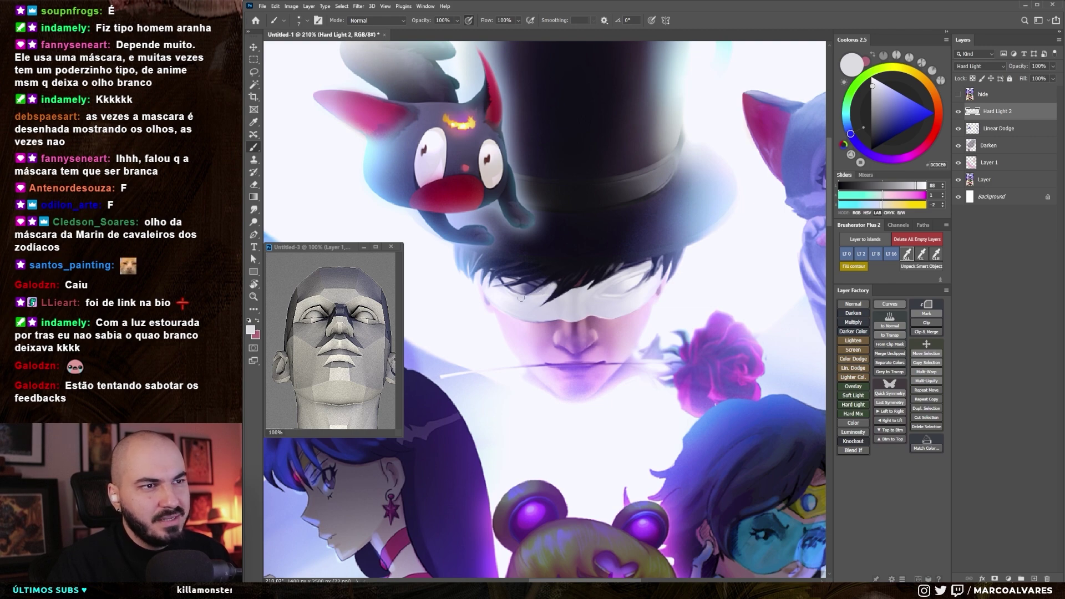
{"action": "key", "text": "bracketleft"}
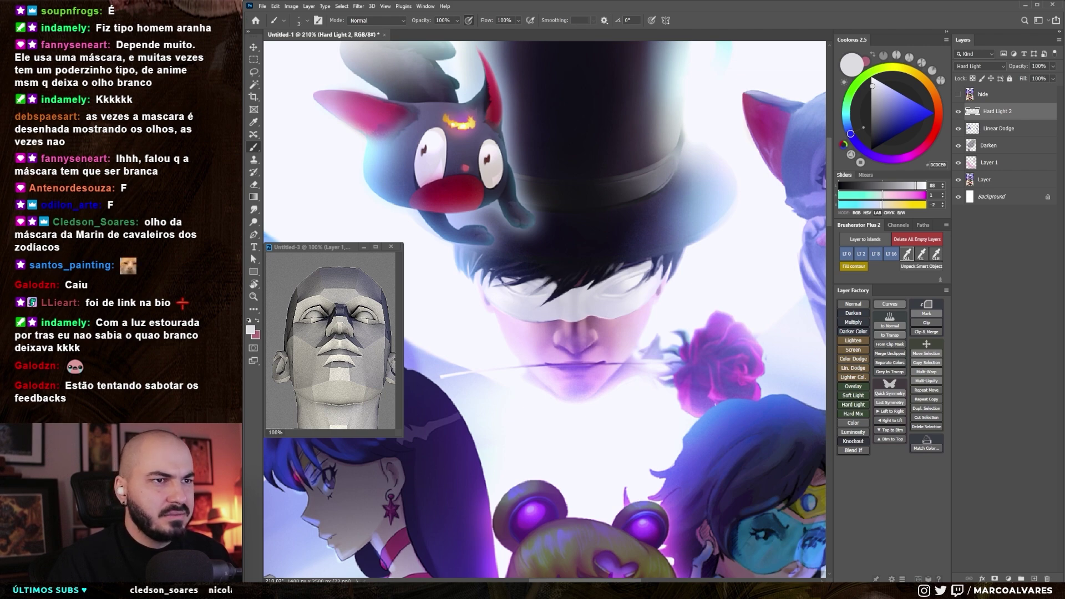
{"action": "key", "text": "ctrl+z"}
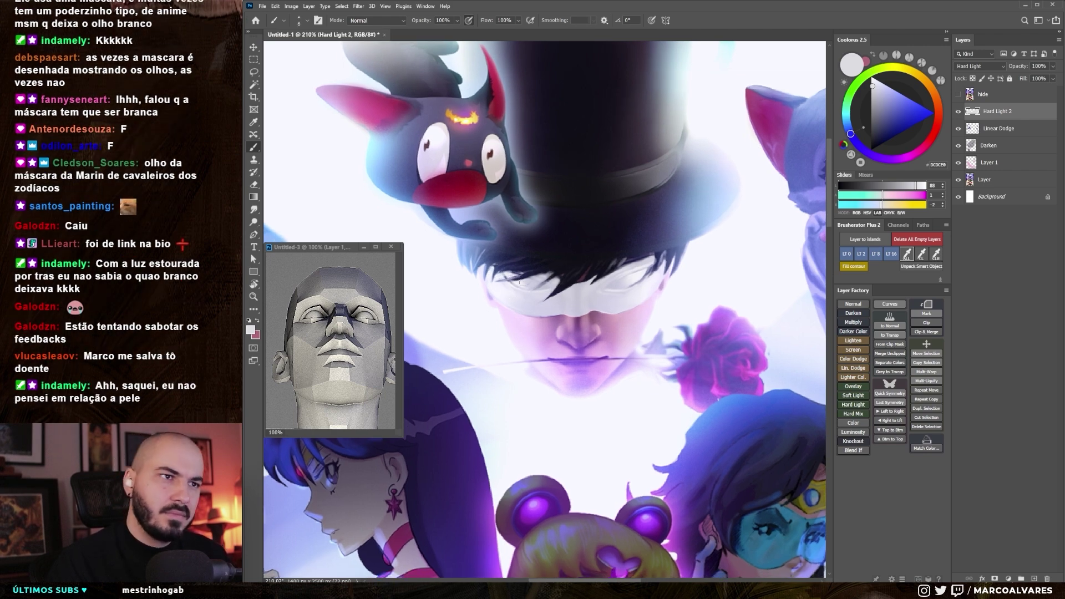
{"action": "key", "text": "ctrl+z"}
{"action": "key", "text": "bracketleft"}
{"action": "key", "text": "ctrl+z"}
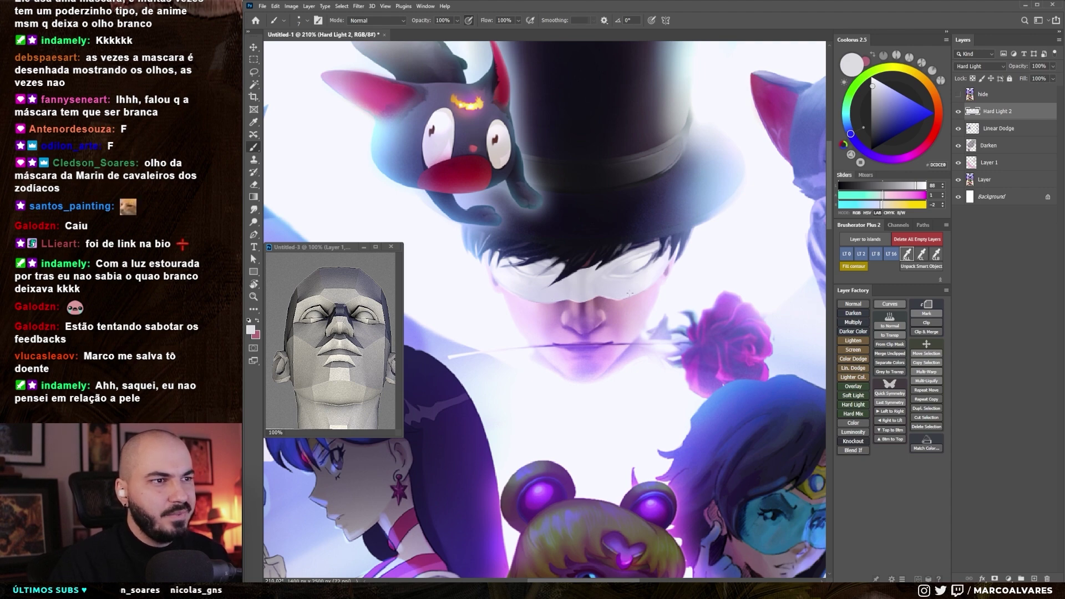
- Zoom out to check the face glow against the whole illustration
{"action": "scroll", "coordinate": [629, 293], "scroll_direction": "down", "scroll_amount": 5}
{"action": "scroll", "coordinate": [633, 280], "scroll_direction": "up", "scroll_amount": 6}
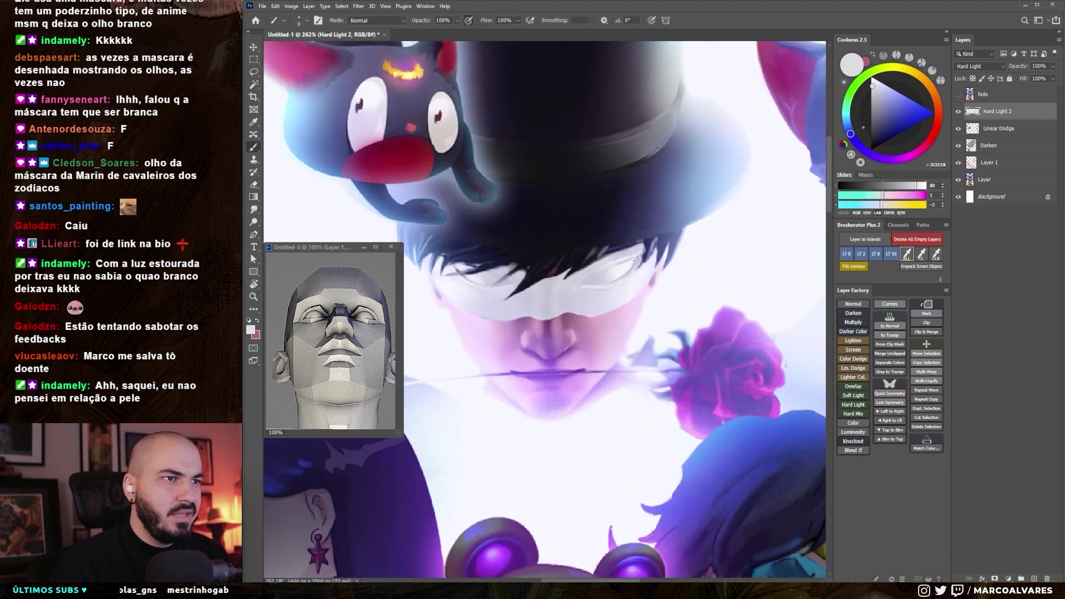
{"action": "key", "text": "z"}
{"action": "scroll", "coordinate": [628, 281], "scroll_direction": "down", "scroll_amount": 5}
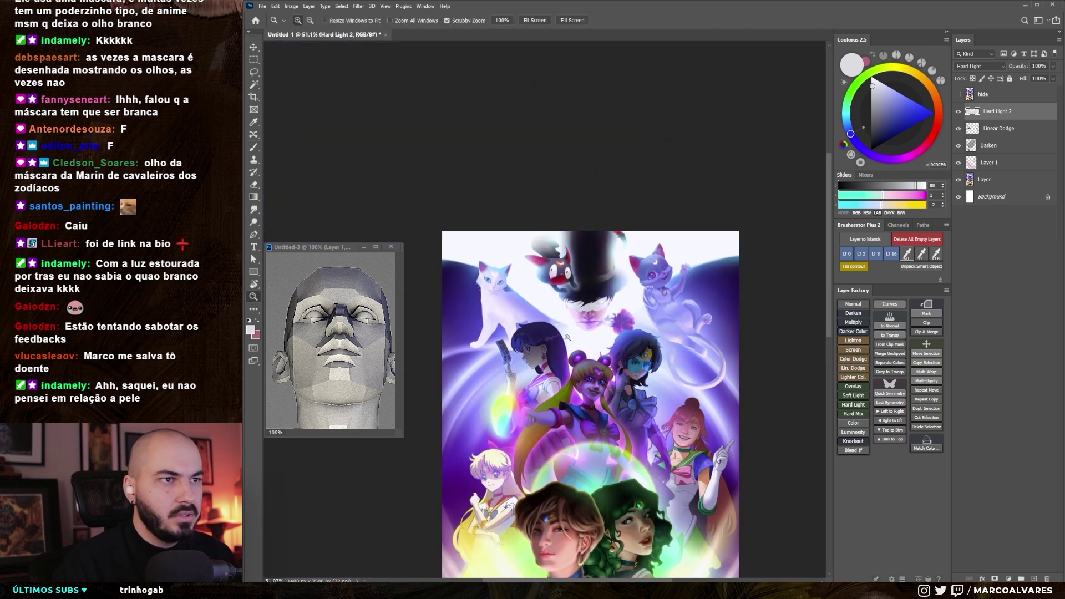
- Erase the Hard Light 2 glow near Tuxedo Mask's lips with a different, smaller eraser preset
{"action": "scroll", "coordinate": [590, 302], "scroll_direction": "up", "scroll_amount": 5}
{"action": "key", "text": "e"}
{"action": "right_click", "coordinate": [560, 238]}
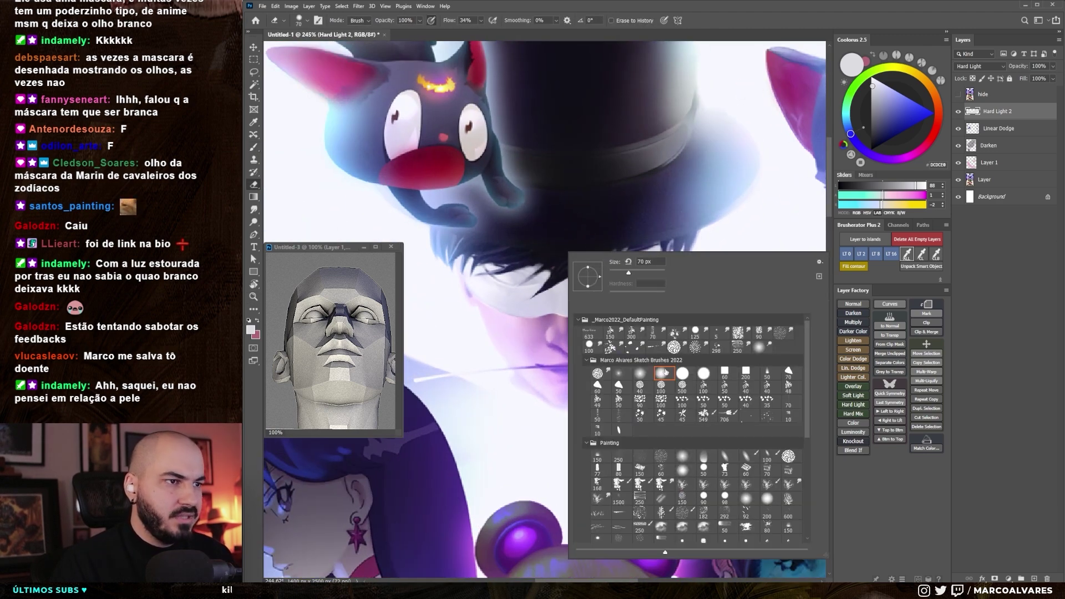
{"action": "double_click", "coordinate": [656, 338]}
{"action": "key", "text": "bracketleft"}
{"action": "key", "text": "bracketleft"}
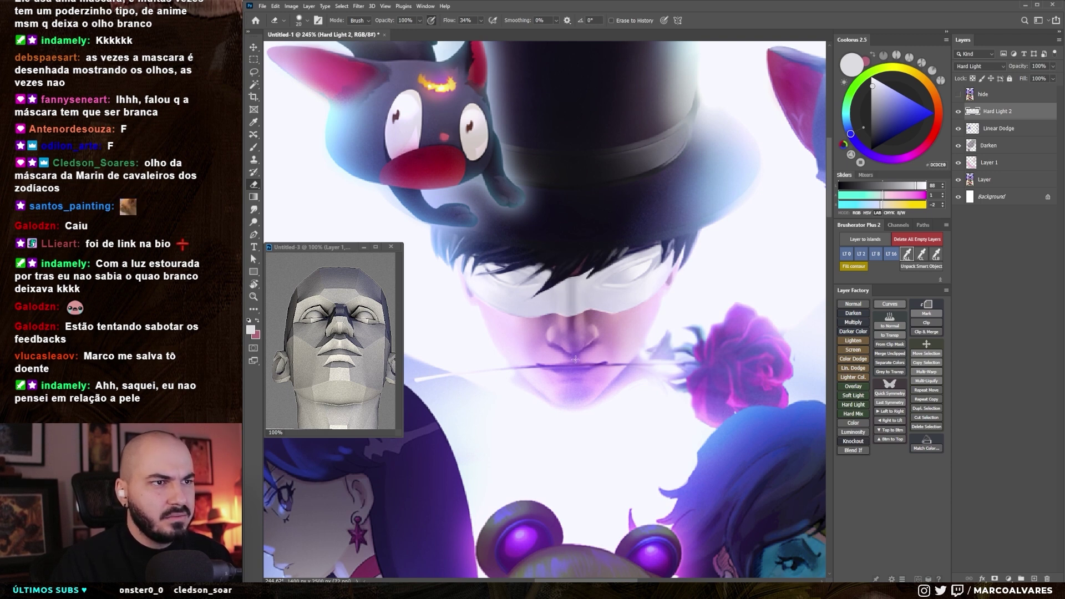
{"action": "key", "text": "bracketright"}
{"action": "key", "text": "bracketright"}
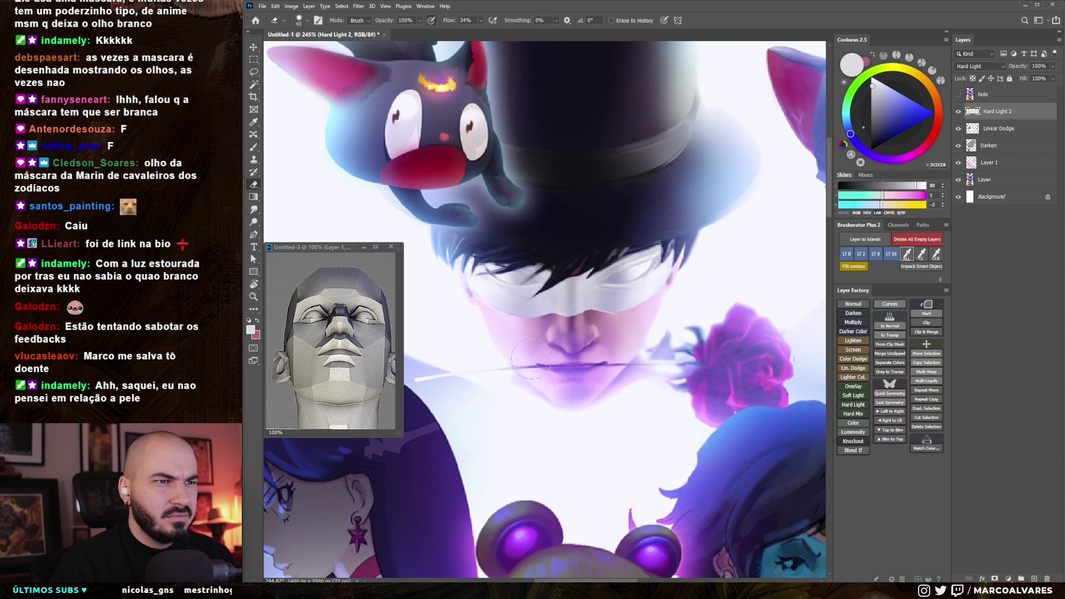
{"action": "key", "text": "bracketleft"}
{"action": "key", "text": "bracketleft"}
{"action": "key", "text": "bracketleft"}
- Check the face's values in a grayscale preview, then return to full colour
{"action": "key", "text": "z"}
{"action": "scroll", "coordinate": [569, 226], "scroll_direction": "down", "scroll_amount": 3}
{"action": "key", "text": "ctrl+y"}
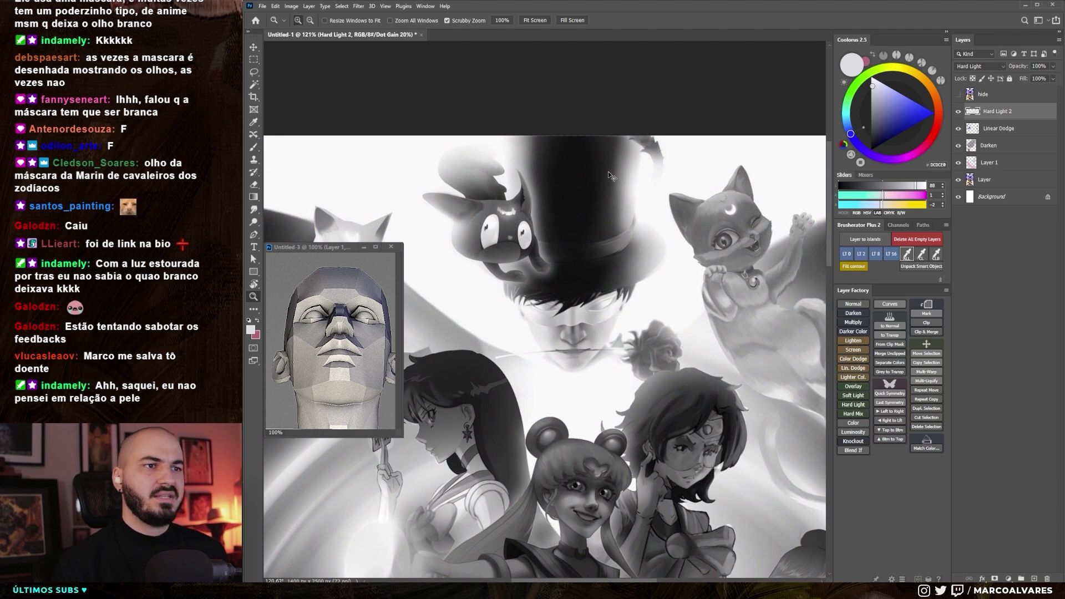
{"action": "key", "text": "ctrl+y"}
{"action": "scroll", "coordinate": [566, 323], "scroll_direction": "up", "scroll_amount": 3}
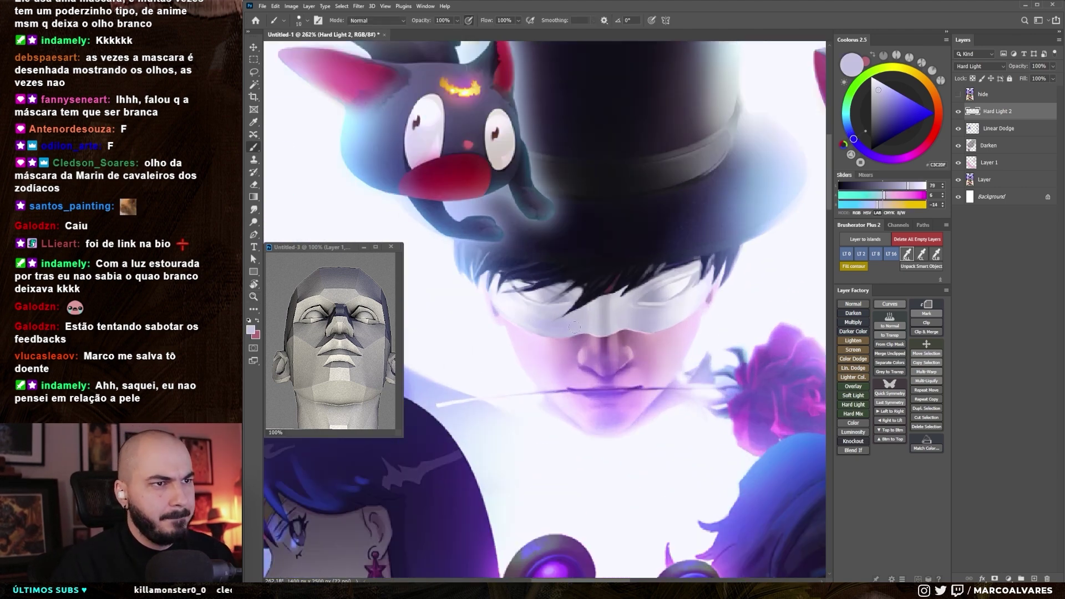
{"action": "scroll", "coordinate": [541, 358], "scroll_direction": "down", "scroll_amount": 3}
{"action": "scroll", "coordinate": [611, 299], "scroll_direction": "up", "scroll_amount": 4}
{"action": "key", "text": "ctrl+y"}
{"action": "key", "text": "ctrl+y"}
{"action": "key", "text": "b"}
{"action": "scroll", "coordinate": [621, 292], "scroll_direction": "down", "scroll_amount": 5}
{"action": "scroll", "coordinate": [616, 283], "scroll_direction": "up", "scroll_amount": 3}
{"action": "scroll", "coordinate": [613, 277], "scroll_direction": "up", "scroll_amount": 1}
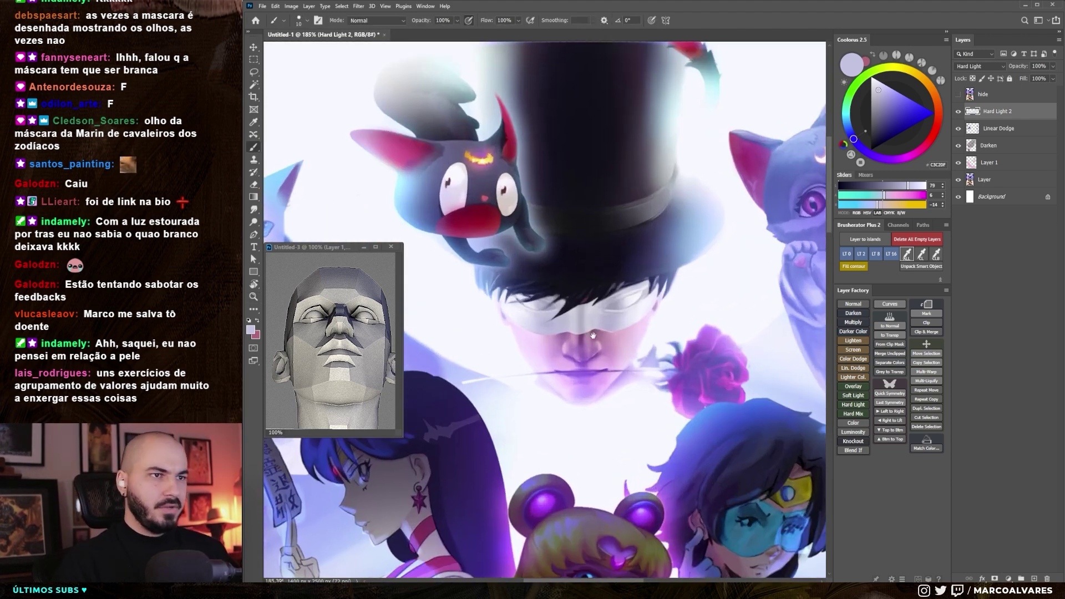
{"action": "scroll", "coordinate": [612, 275], "scroll_direction": "up", "scroll_amount": 1}
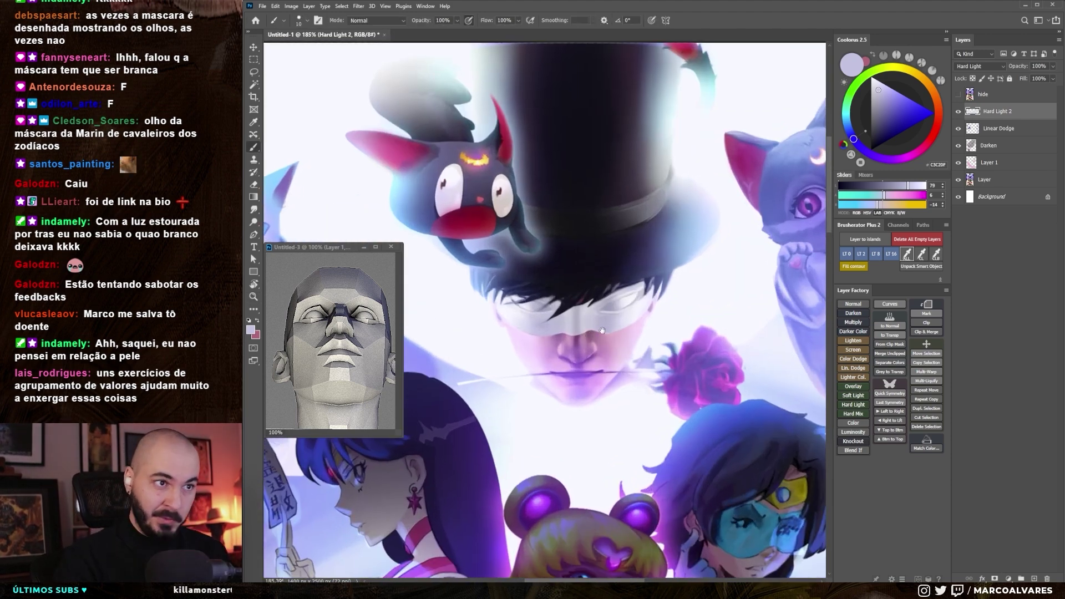
{"action": "scroll", "coordinate": [550, 261], "scroll_direction": "down", "scroll_amount": 1}
- Add Layer 2 above Hard Light 2 and paint the lips with sampled pinks and lavenders
{"action": "key", "text": "ctrl+shift+alt+n"}
{"action": "left_click", "coordinate": [537, 345], "text": "alt"}
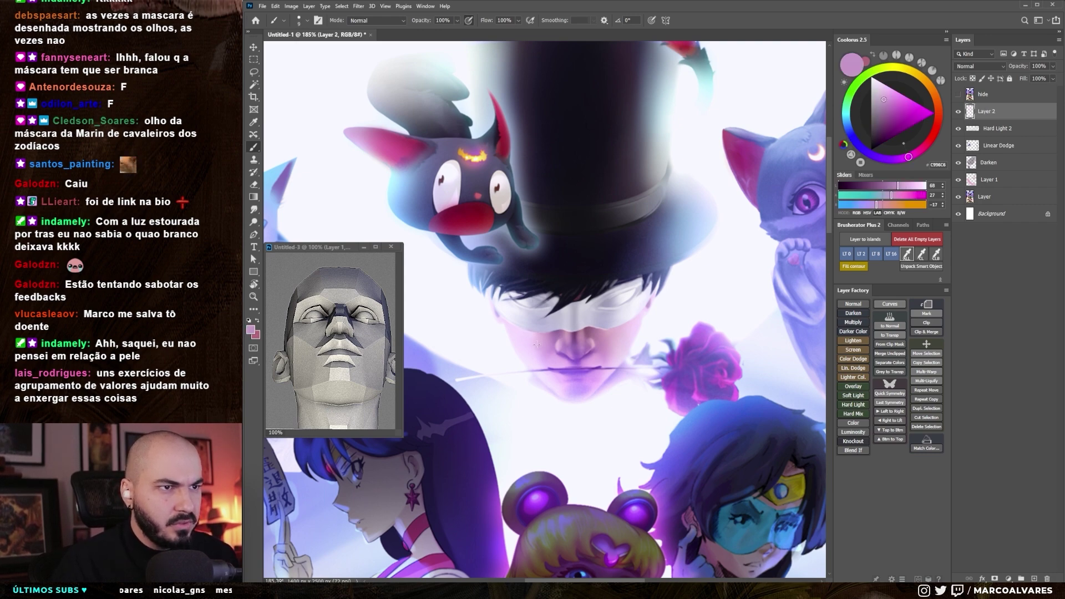
{"action": "key", "text": "r"}
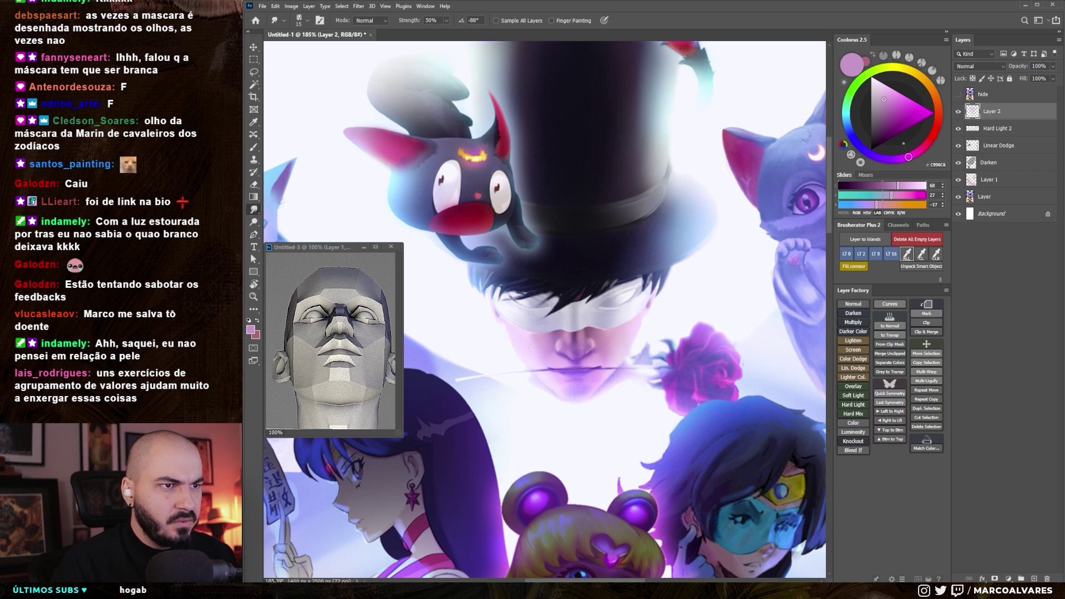
{"action": "key", "text": "b"}
{"action": "left_click", "coordinate": [537, 340], "text": "alt"}
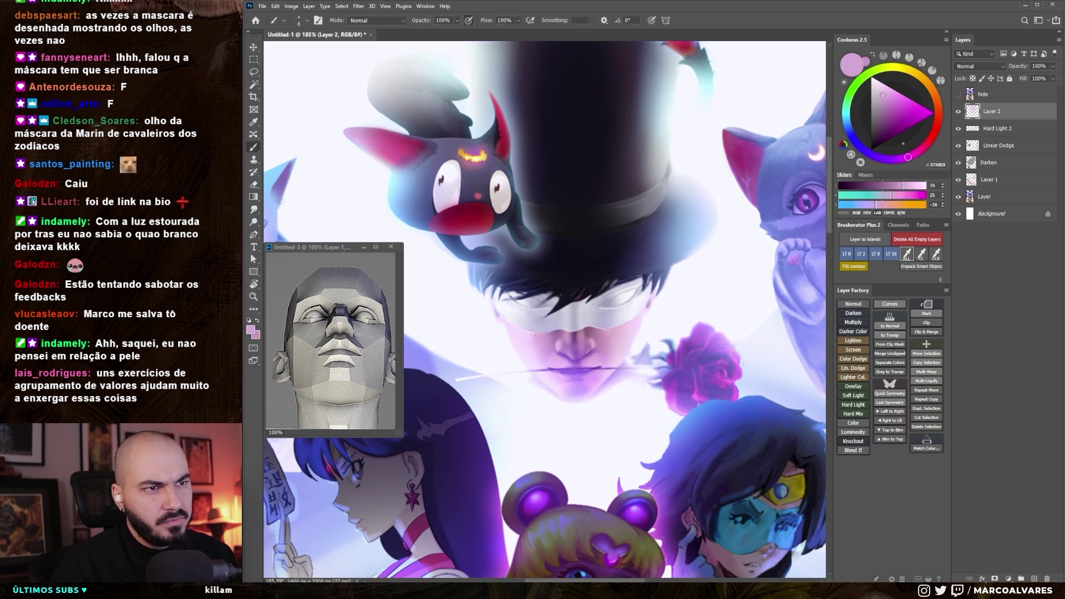
{"action": "left_click", "coordinate": [535, 328], "text": "alt"}
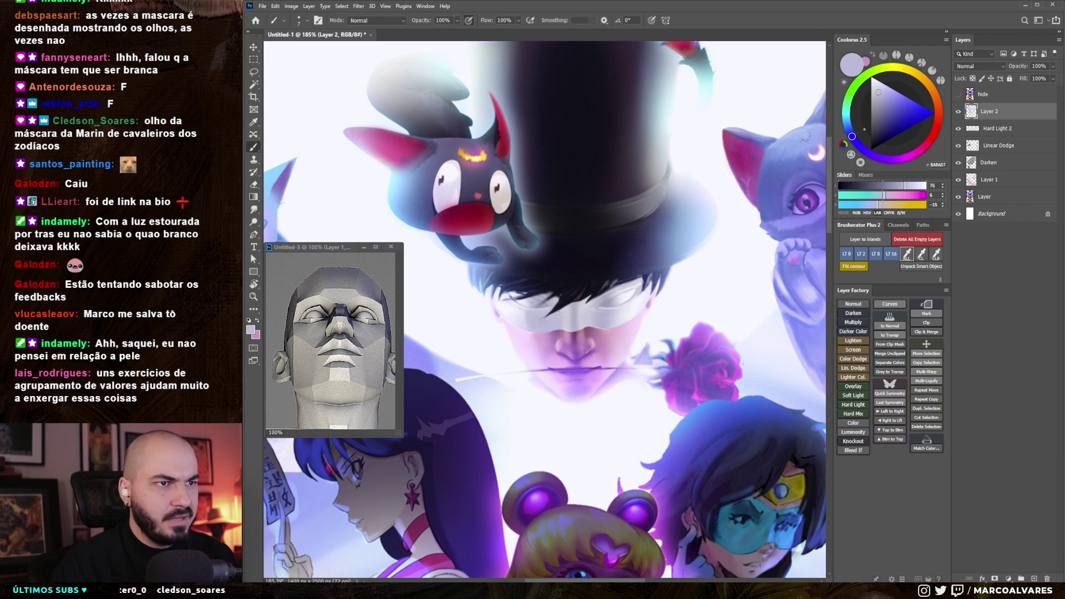
{"action": "scroll", "coordinate": [552, 327], "scroll_direction": "up", "scroll_amount": 3}
{"action": "scroll", "coordinate": [538, 316], "scroll_direction": "up", "scroll_amount": 1}
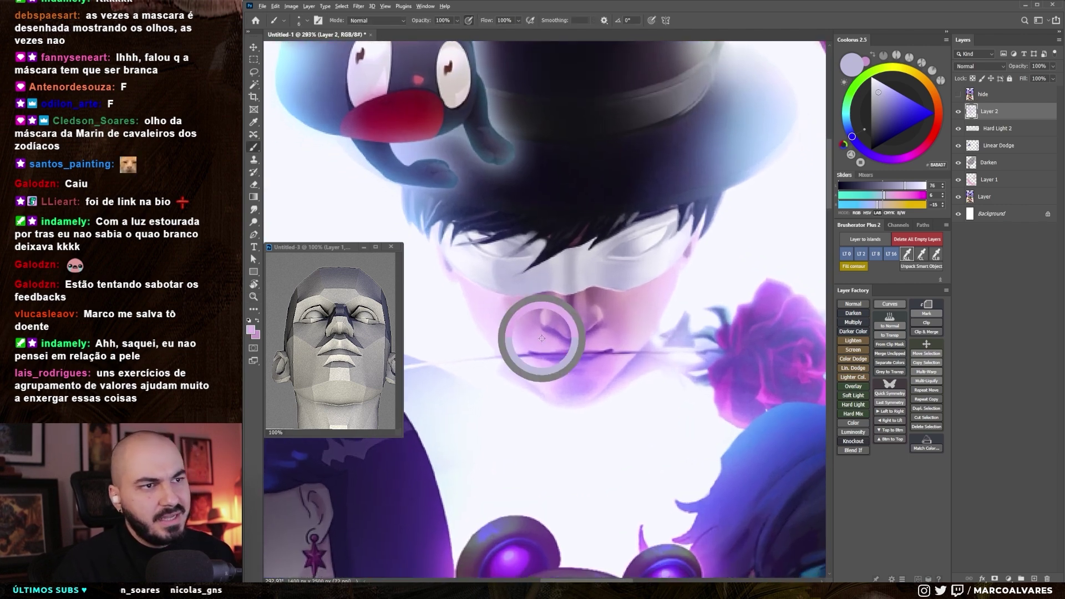
{"action": "left_click", "coordinate": [543, 335], "text": "alt"}
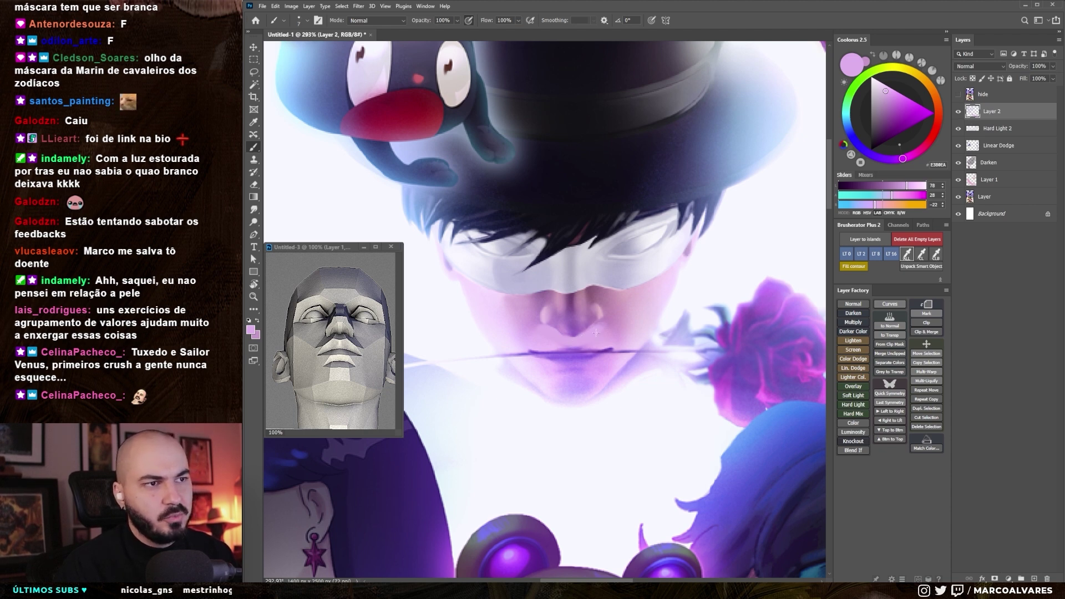
{"action": "left_click", "coordinate": [577, 313], "text": "alt"}
{"action": "left_click", "coordinate": [578, 356], "text": "alt"}
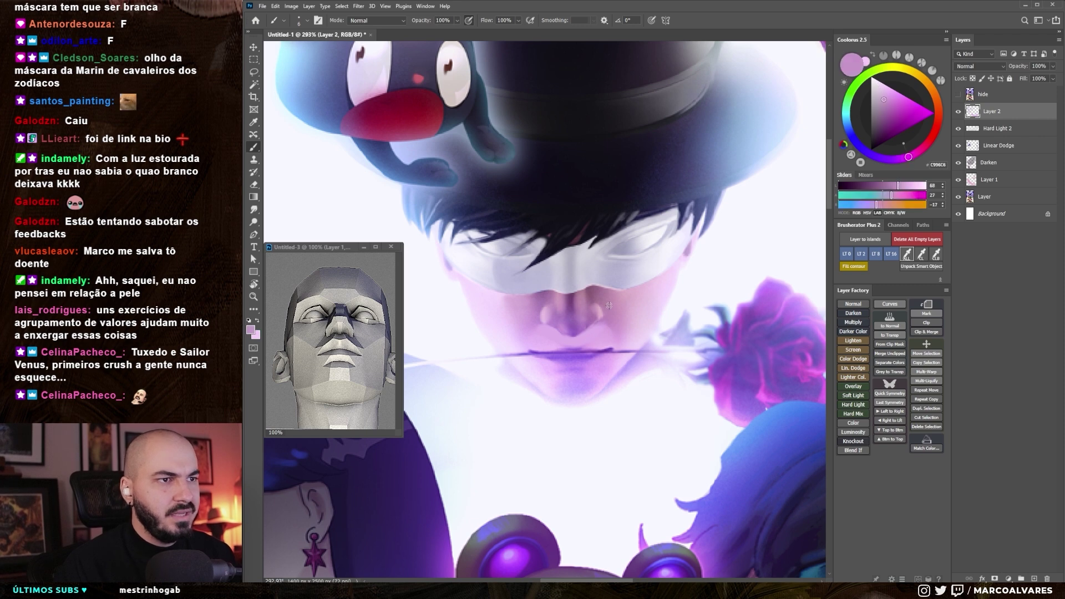
- Paint the nose with sampled mauve, light pink and purple
{"action": "left_click_drag", "start_coordinate": [578, 356], "coordinate": [572, 349]}
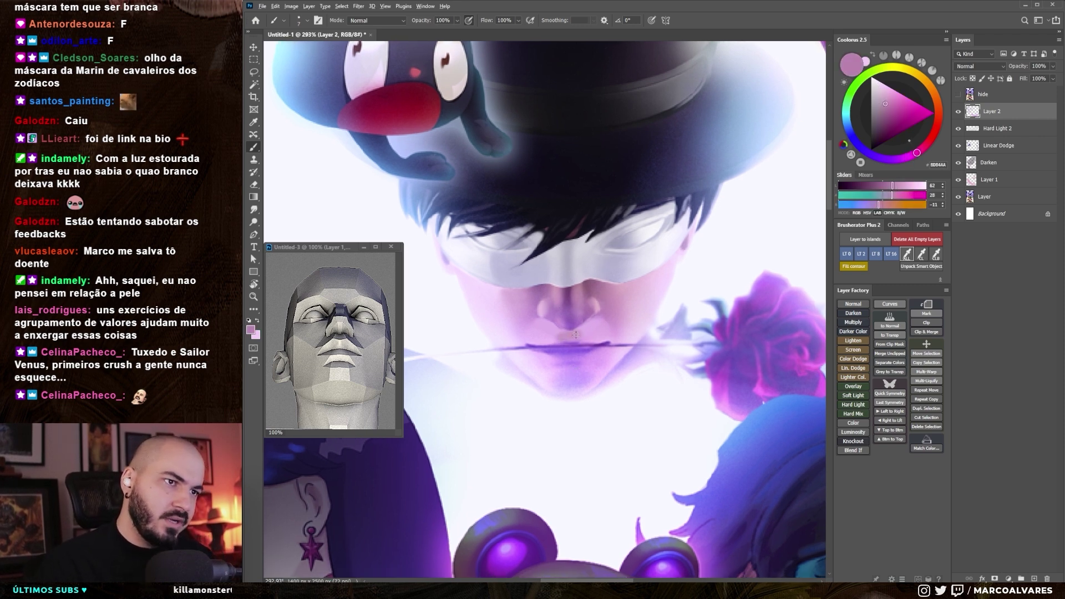
{"action": "left_click", "coordinate": [538, 294], "text": "alt"}
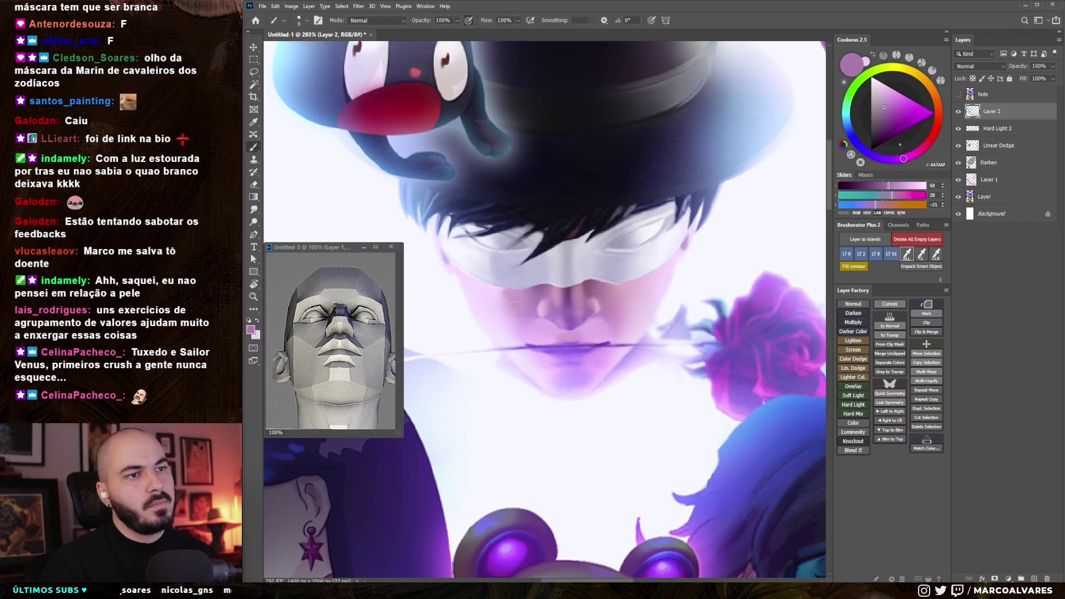
{"action": "left_click", "coordinate": [606, 289], "text": "alt"}
{"action": "key", "text": "z"}
{"action": "mouse_move", "coordinate": [606, 289]}
{"action": "left_mouse_down"}
{"action": "mouse_move", "coordinate": [599, 339]}
{"action": "mouse_move", "coordinate": [564, 336]}
{"action": "left_mouse_up"}
{"action": "key", "text": "b"}
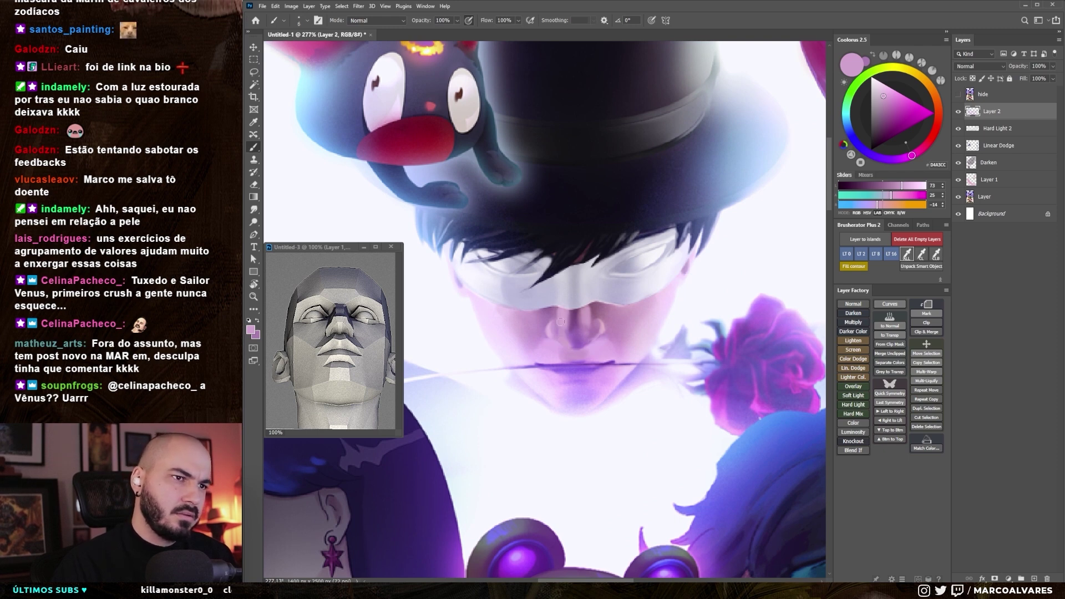
{"action": "left_click", "coordinate": [587, 334], "text": "alt"}
{"action": "left_click_drag", "start_coordinate": [587, 334], "coordinate": [576, 318]}
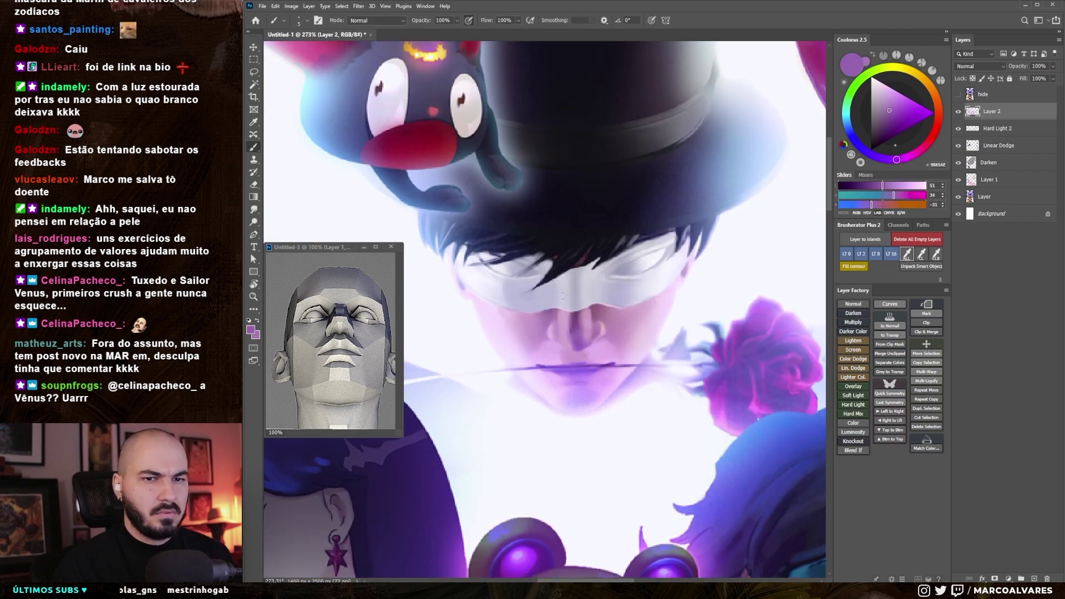
{"action": "left_click", "coordinate": [577, 317], "text": "alt"}
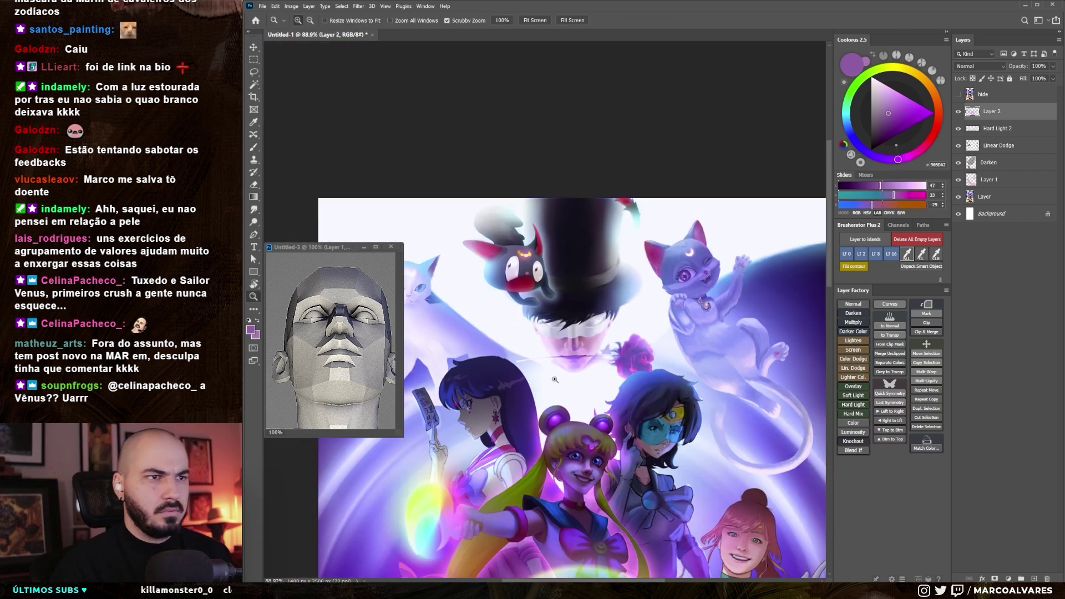
{"action": "left_click_drag", "start_coordinate": [577, 318], "coordinate": [582, 322]}
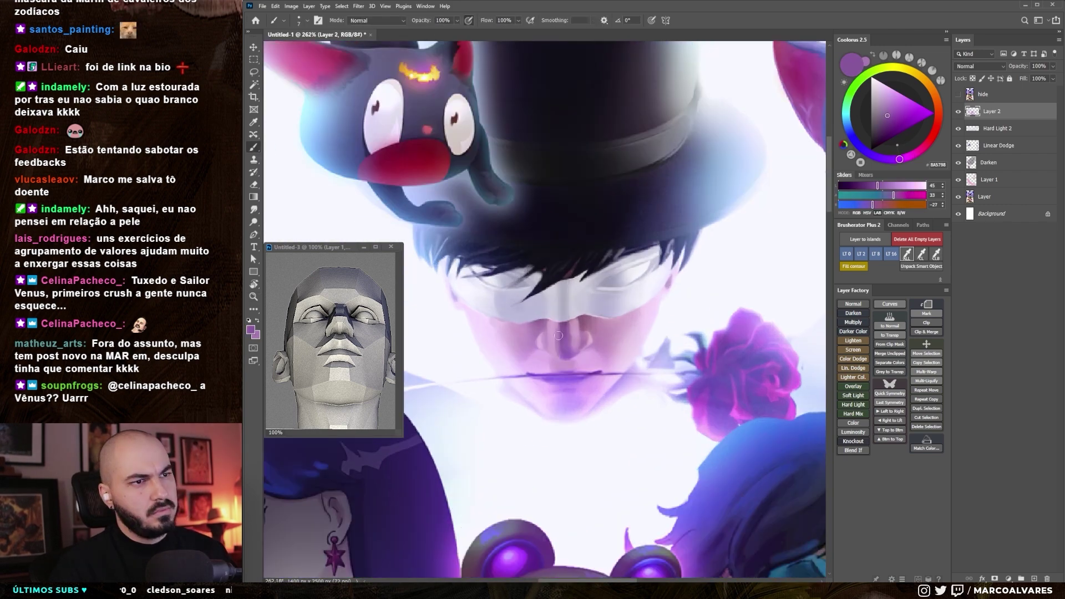
{"action": "scroll", "coordinate": [591, 333], "scroll_direction": "up", "scroll_amount": 3}
{"action": "key", "text": "z"}
{"action": "mouse_move", "coordinate": [591, 333]}
{"action": "left_mouse_down"}
{"action": "mouse_move", "coordinate": [561, 352]}
{"action": "mouse_move", "coordinate": [566, 273]}
{"action": "mouse_move", "coordinate": [603, 314]}
{"action": "left_mouse_up"}
{"action": "key", "text": "b"}
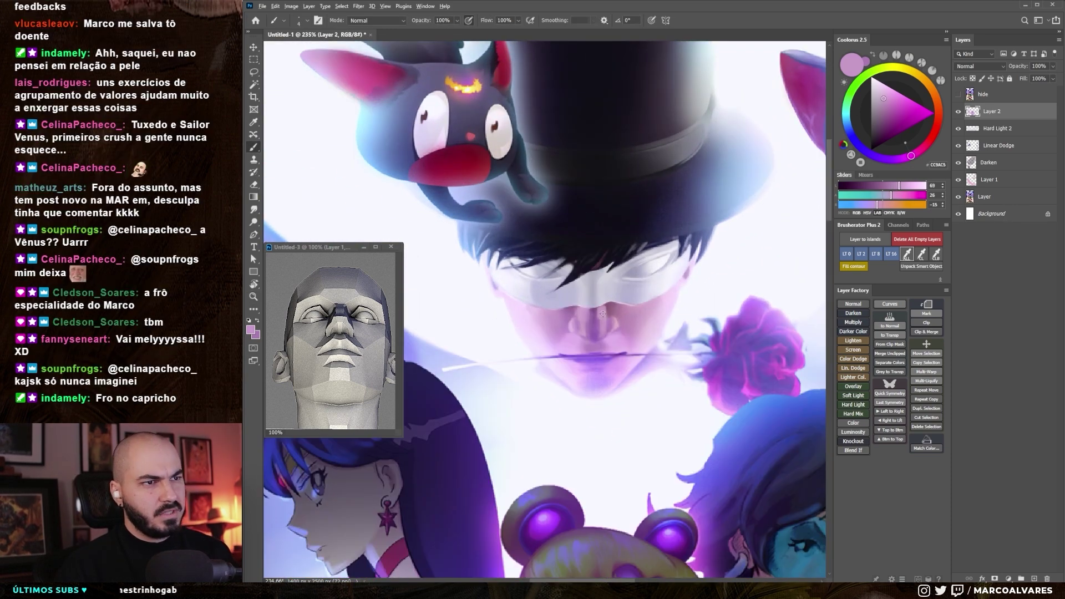
{"action": "left_click", "coordinate": [606, 318], "text": "alt"}
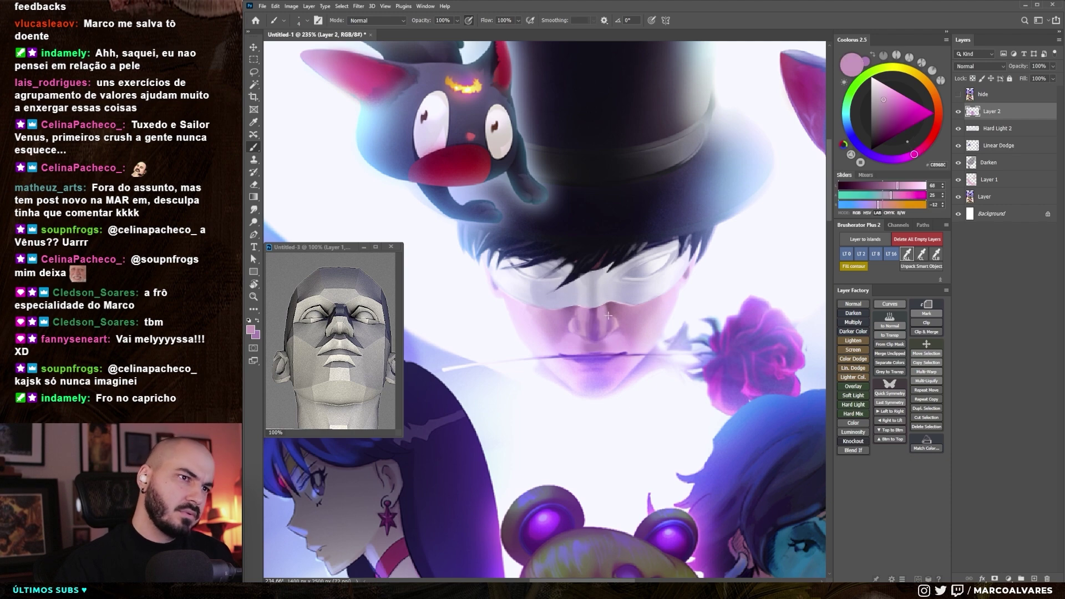
- Rotate the canvas to check the face, then touch up the lips with dark purple and light pinks
{"action": "key", "text": "z"}
{"action": "left_click_drag", "start_coordinate": [606, 306], "coordinate": [527, 305]}
{"action": "key", "text": "r"}
{"action": "mouse_move", "coordinate": [638, 344]}
{"action": "left_mouse_down"}
{"action": "mouse_move", "coordinate": [563, 154]}
{"action": "mouse_move", "coordinate": [572, 301]}
{"action": "left_mouse_up"}
{"action": "key", "text": "z"}
{"action": "key", "text": "b"}
{"action": "left_click", "coordinate": [570, 347], "text": "alt"}
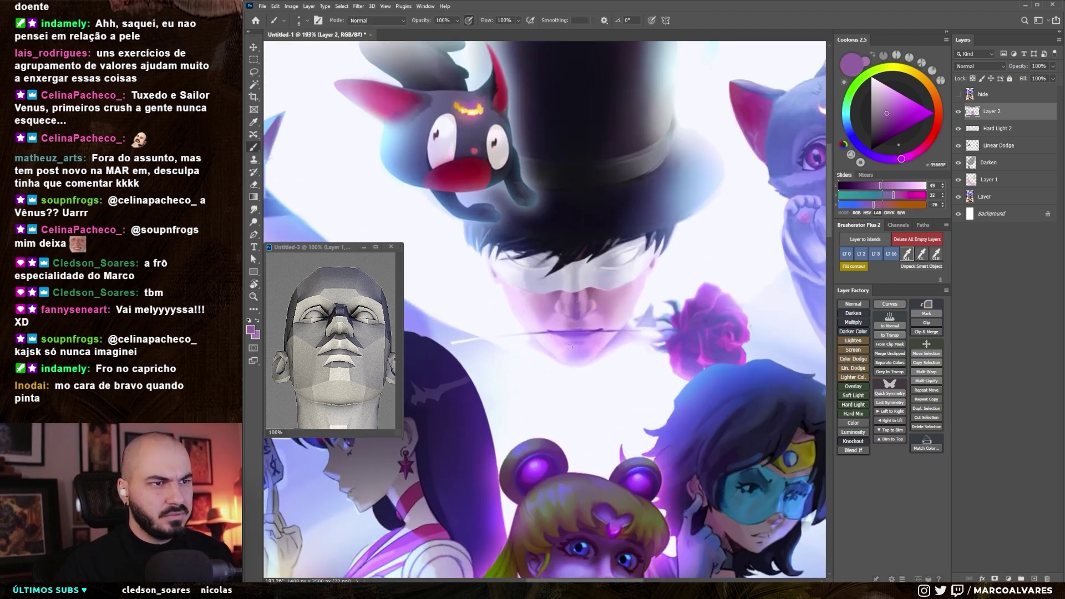
{"action": "left_click_drag", "start_coordinate": [569, 347], "coordinate": [568, 347]}
{"action": "left_click", "coordinate": [549, 319], "text": "alt"}
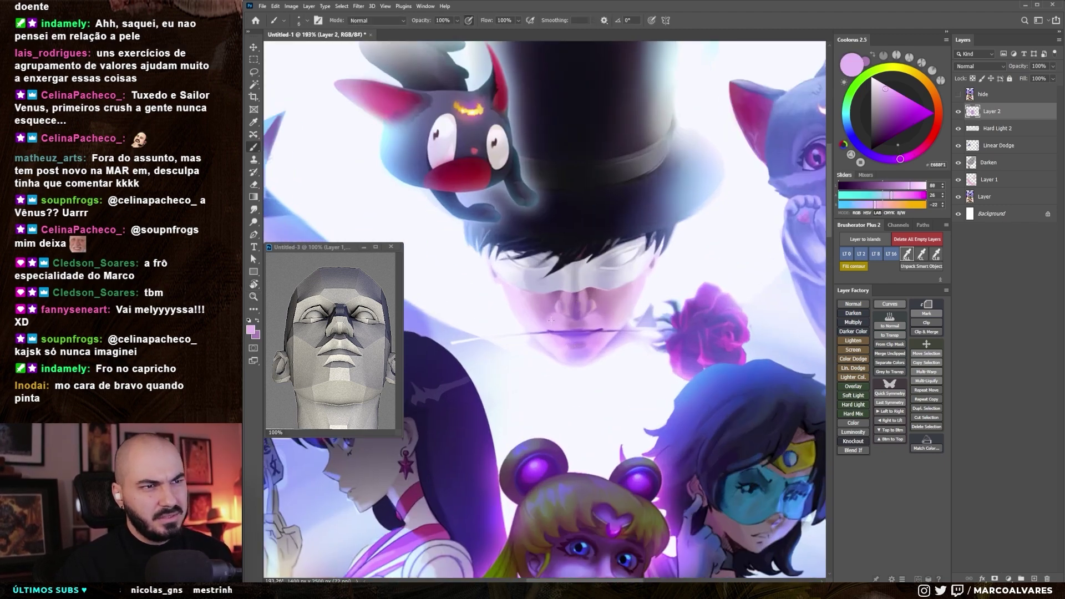
{"action": "left_click", "coordinate": [595, 314], "text": "alt"}
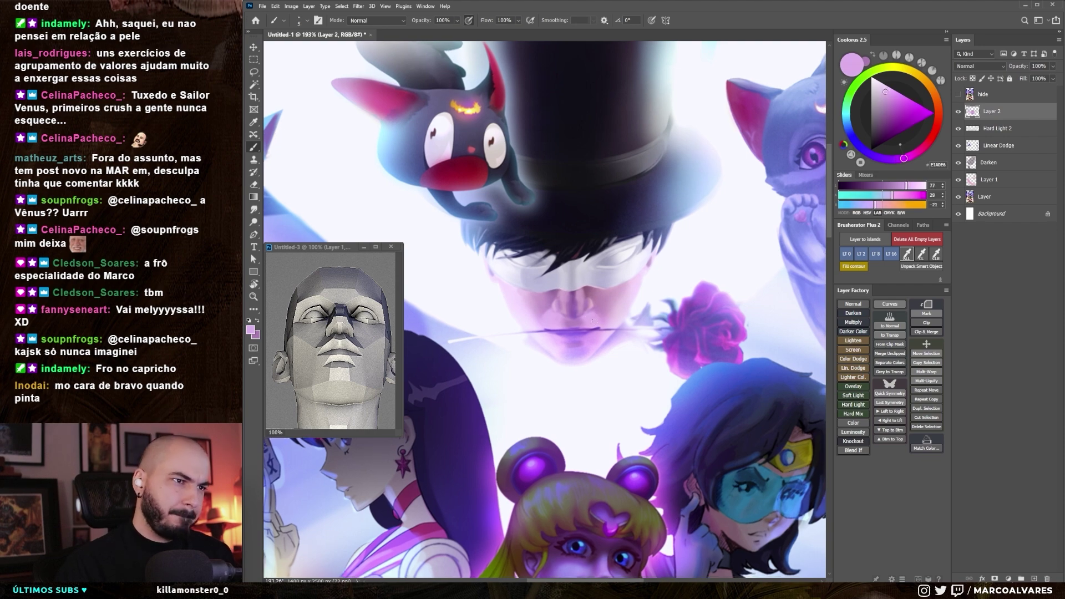
{"action": "left_click", "coordinate": [596, 311], "text": "alt"}
{"action": "scroll", "coordinate": [588, 300], "scroll_direction": "down", "scroll_amount": 5}
{"action": "scroll", "coordinate": [578, 290], "scroll_direction": "up", "scroll_amount": 6}
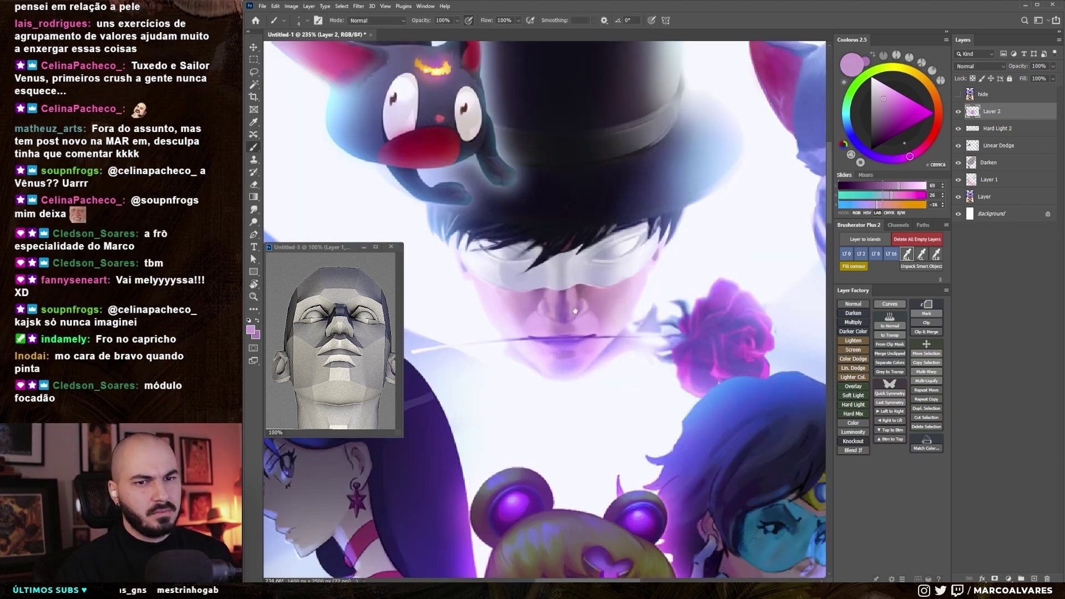
{"action": "scroll", "coordinate": [577, 290], "scroll_direction": "down", "scroll_amount": 5}
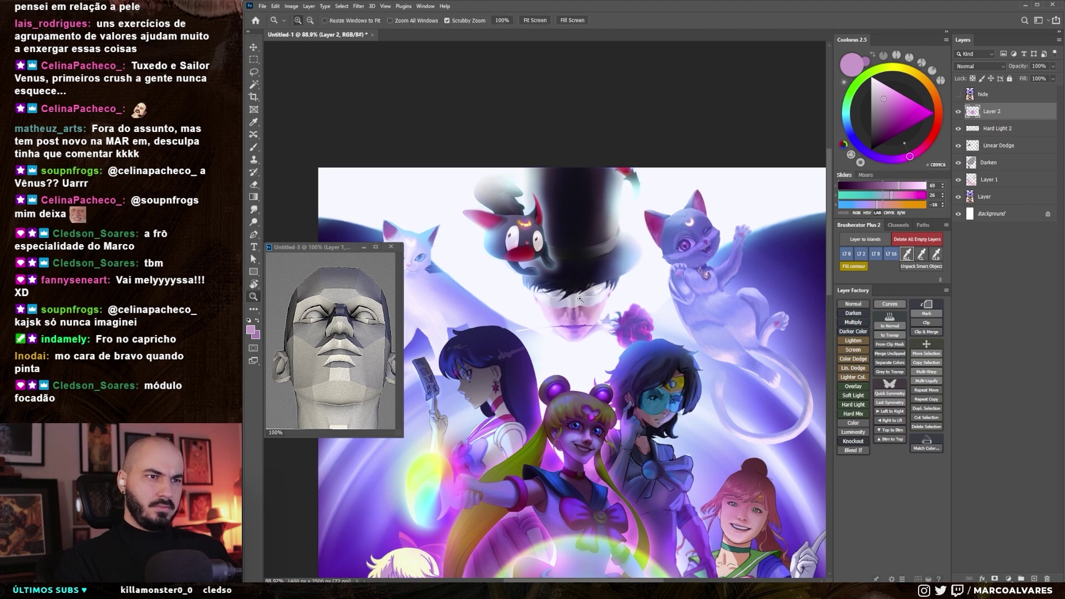
- Brighten Tuxedo Mask's face with sampled pale lavender and near-white paint
{"action": "scroll", "coordinate": [536, 300], "scroll_direction": "up", "scroll_amount": 5}
{"action": "left_click", "coordinate": [536, 300], "text": "alt"}
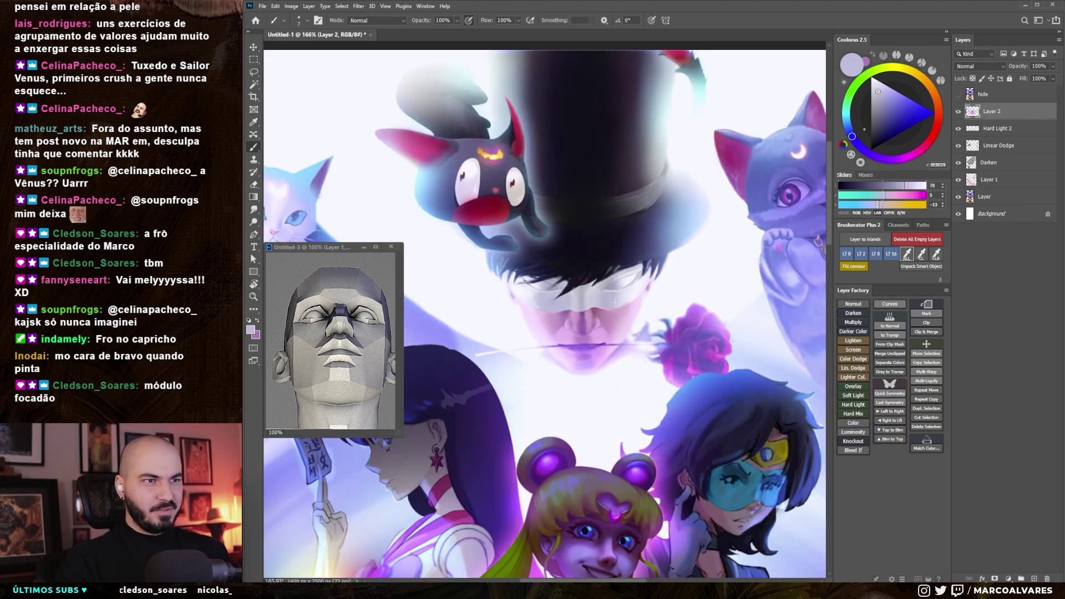
{"action": "scroll", "coordinate": [618, 303], "scroll_direction": "down", "scroll_amount": 5}
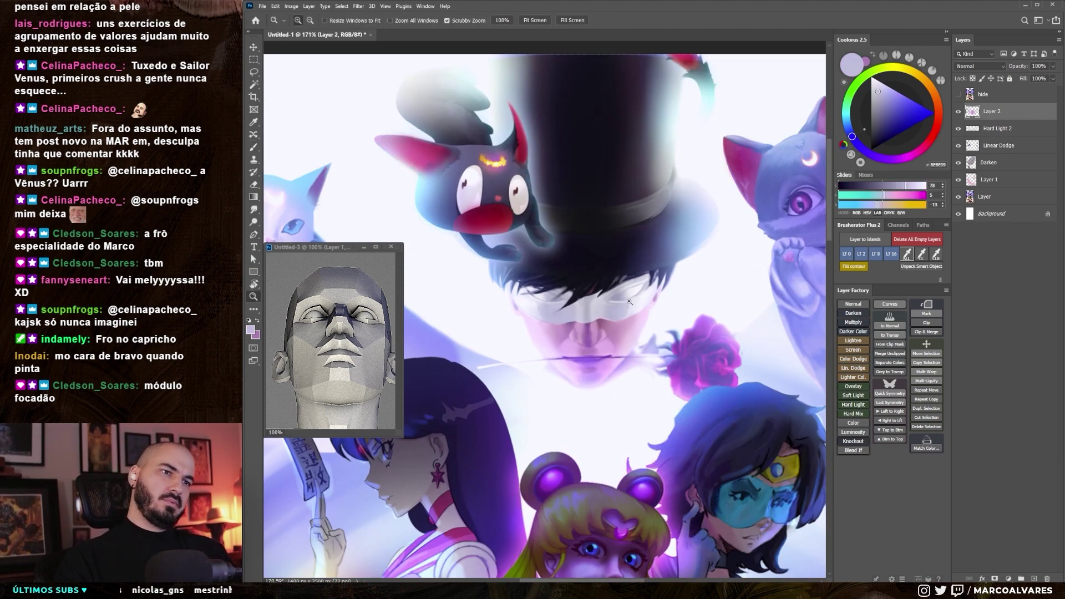
{"action": "scroll", "coordinate": [623, 271], "scroll_direction": "up", "scroll_amount": 5}
{"action": "left_click", "coordinate": [593, 310], "text": "alt"}
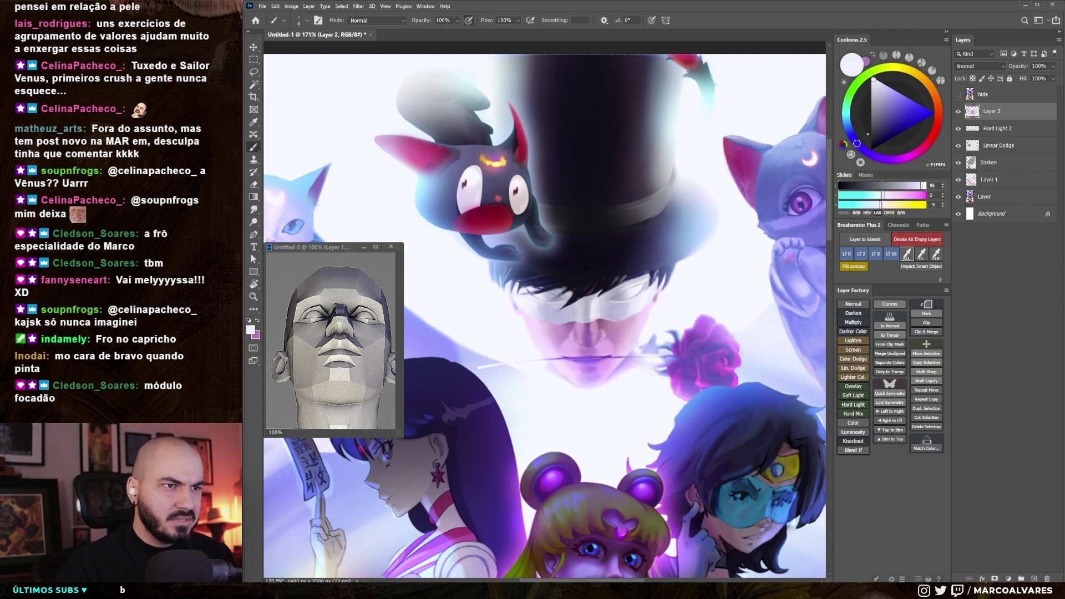
{"action": "scroll", "coordinate": [578, 304], "scroll_direction": "down", "scroll_amount": 5}
{"action": "scroll", "coordinate": [640, 292], "scroll_direction": "up", "scroll_amount": 5}
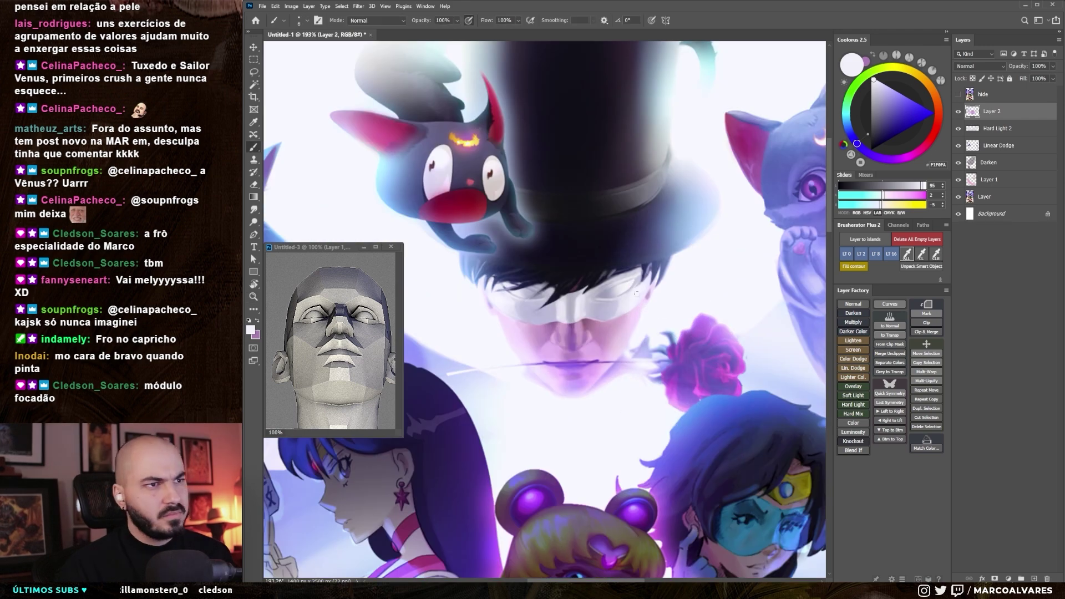
{"action": "scroll", "coordinate": [507, 304], "scroll_direction": "down", "scroll_amount": 5}
{"action": "scroll", "coordinate": [482, 304], "scroll_direction": "up", "scroll_amount": 5}
- Soften the face further with muted rose and light pink tones
{"action": "left_click", "coordinate": [477, 304], "text": "alt"}
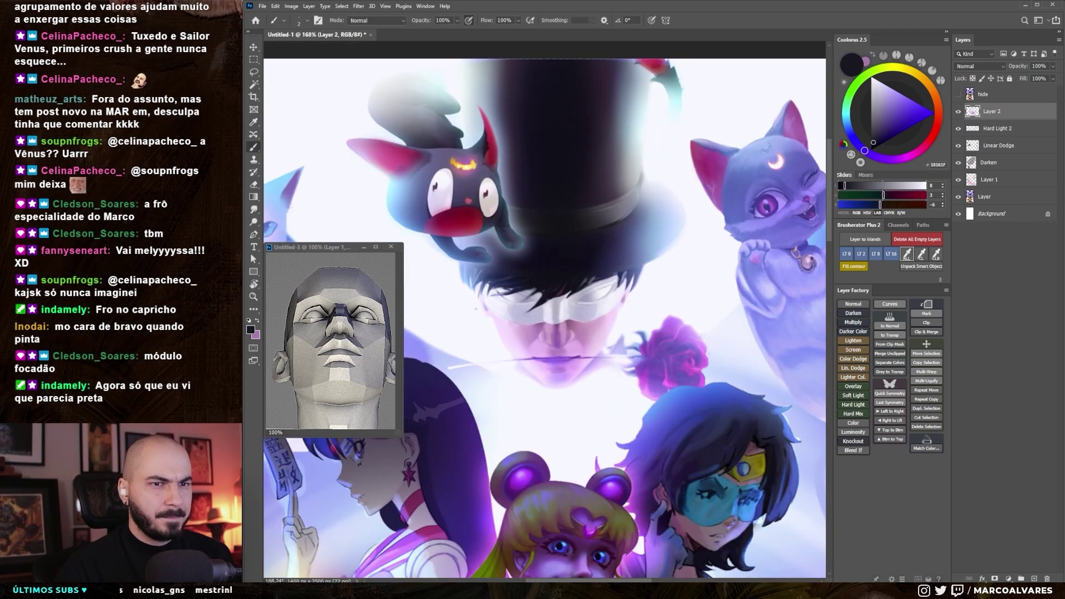
{"action": "scroll", "coordinate": [495, 291], "scroll_direction": "down", "scroll_amount": 5}
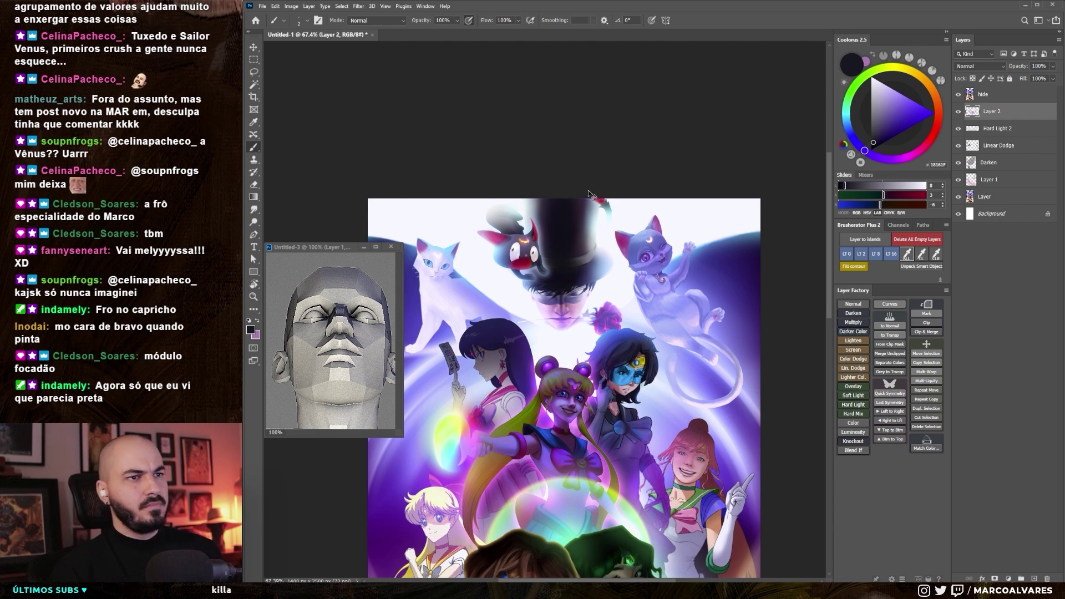
{"action": "scroll", "coordinate": [577, 304], "scroll_direction": "up", "scroll_amount": 1}
{"action": "scroll", "coordinate": [577, 304], "scroll_direction": "up", "scroll_amount": 4}
{"action": "left_click", "coordinate": [587, 305], "text": "alt"}
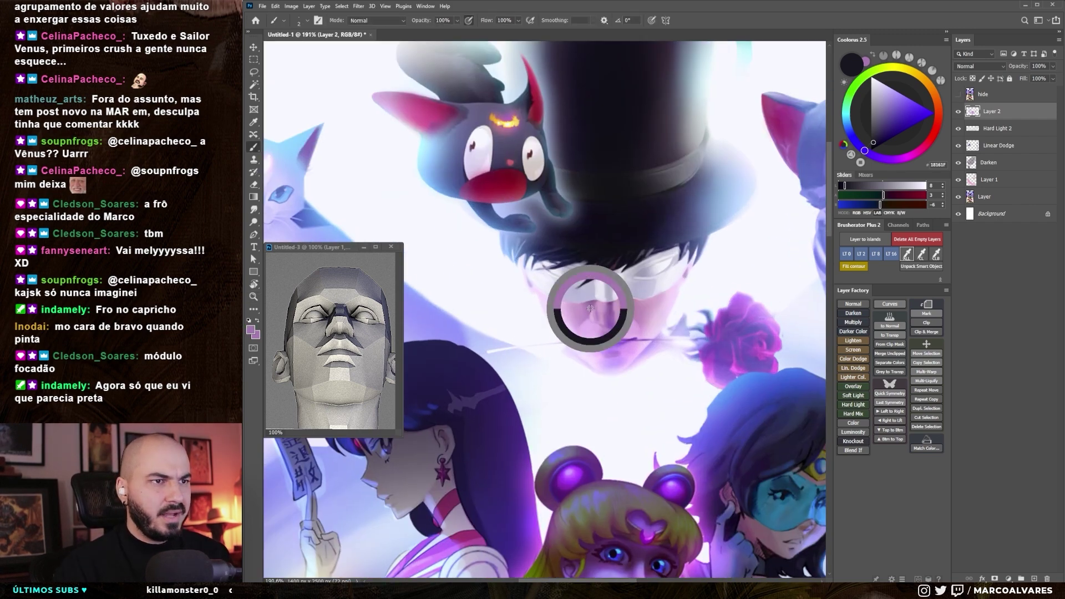
{"action": "left_click", "coordinate": [567, 311], "text": "alt"}
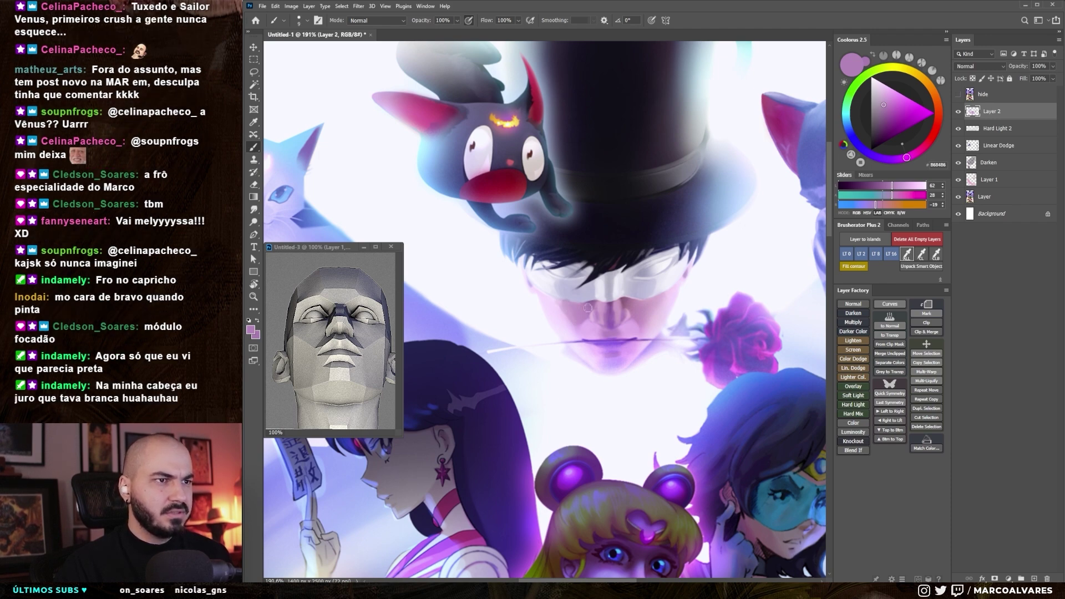
{"action": "left_click", "coordinate": [636, 324], "text": "alt"}
{"action": "left_click", "coordinate": [626, 303], "text": "alt"}
- Check the whole illustration, then paint pale lilac, mauve and pink touches around the mask
{"action": "key", "text": "ctrl+0"}
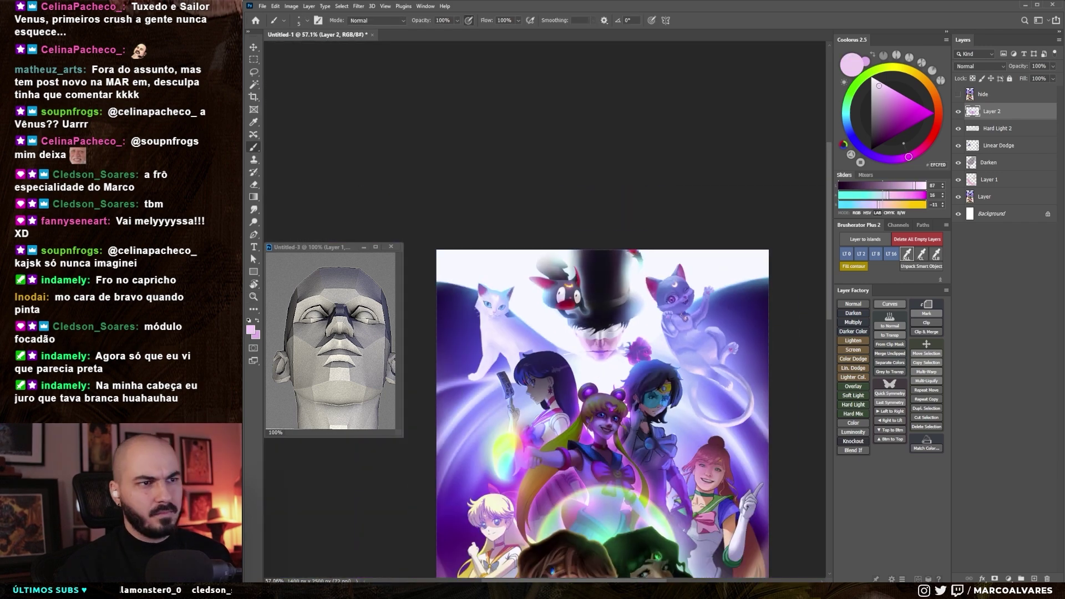
{"action": "scroll", "coordinate": [560, 344], "scroll_direction": "up", "scroll_amount": 5}
{"action": "left_click", "coordinate": [559, 344], "text": "alt"}
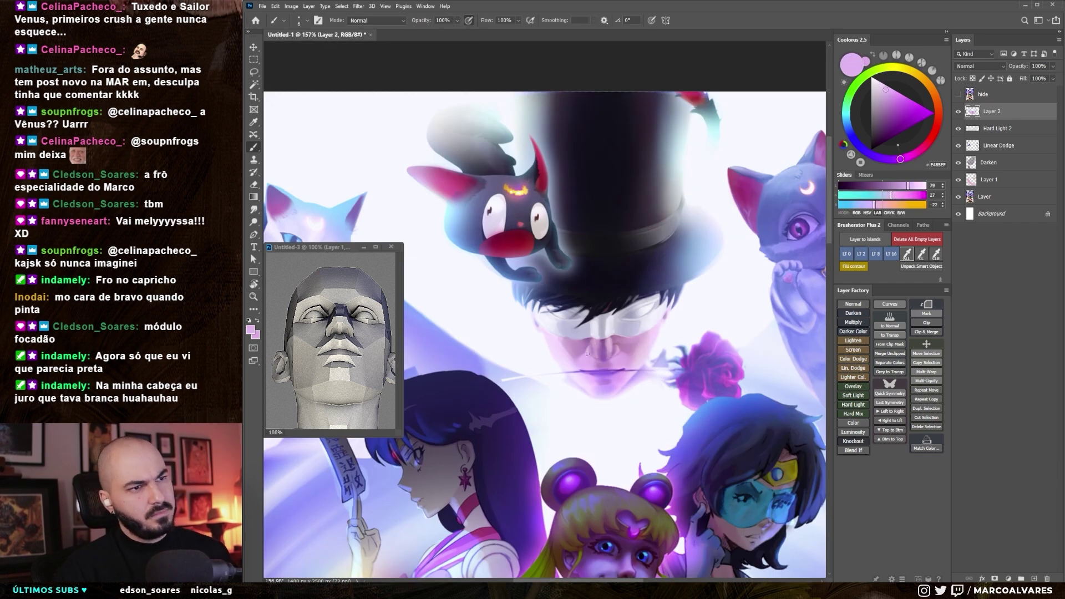
{"action": "left_click", "coordinate": [557, 333], "text": "alt"}
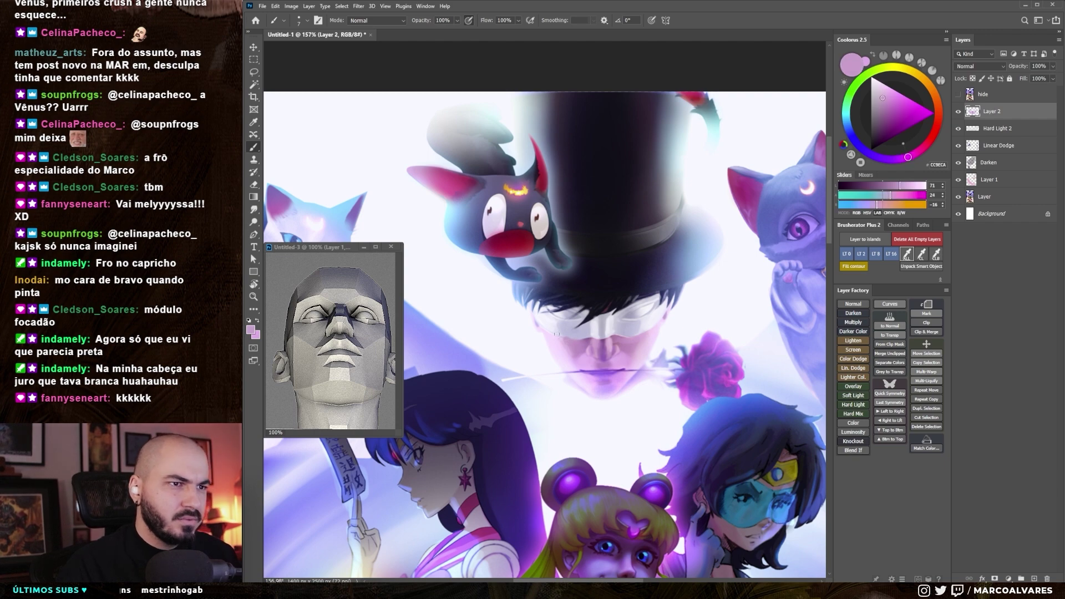
{"action": "left_click", "coordinate": [547, 351], "text": "alt"}
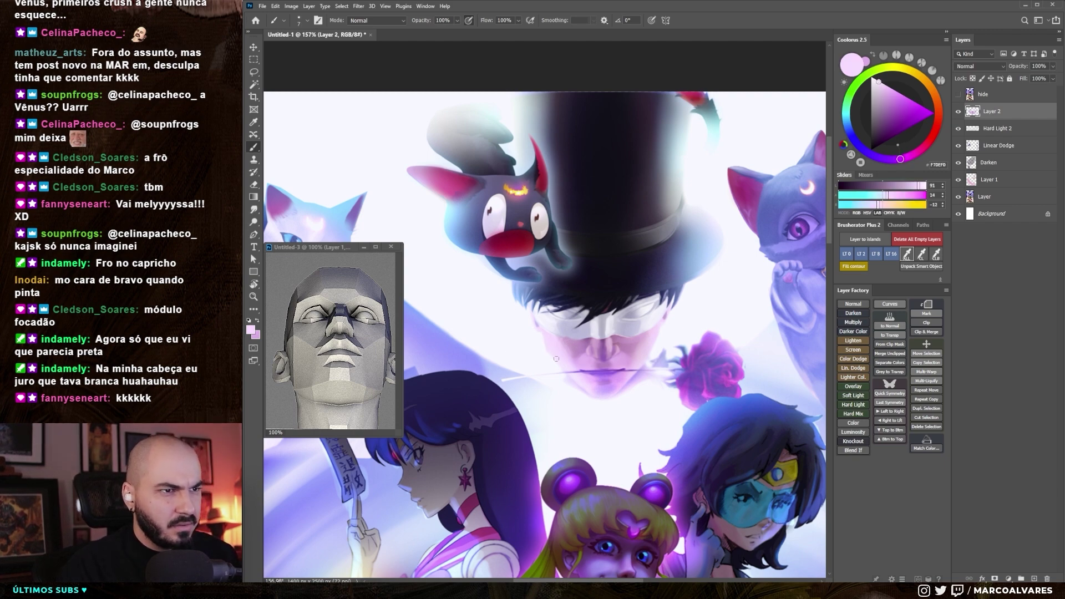
{"action": "left_click", "coordinate": [595, 407], "text": "alt"}
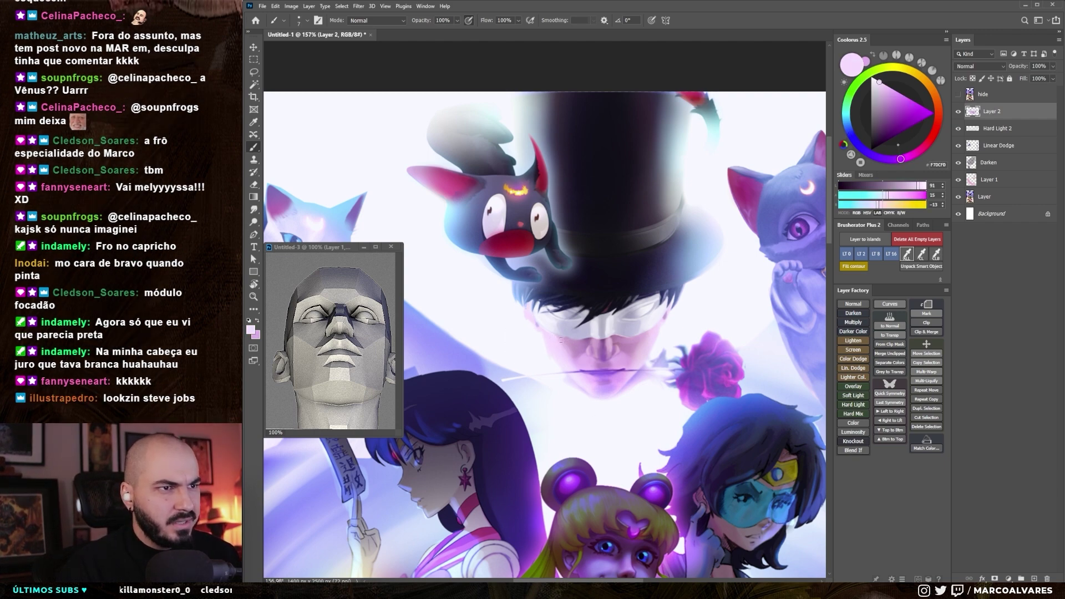
{"action": "left_click", "coordinate": [522, 300], "text": "alt"}
{"action": "left_click", "coordinate": [528, 311], "text": "alt"}
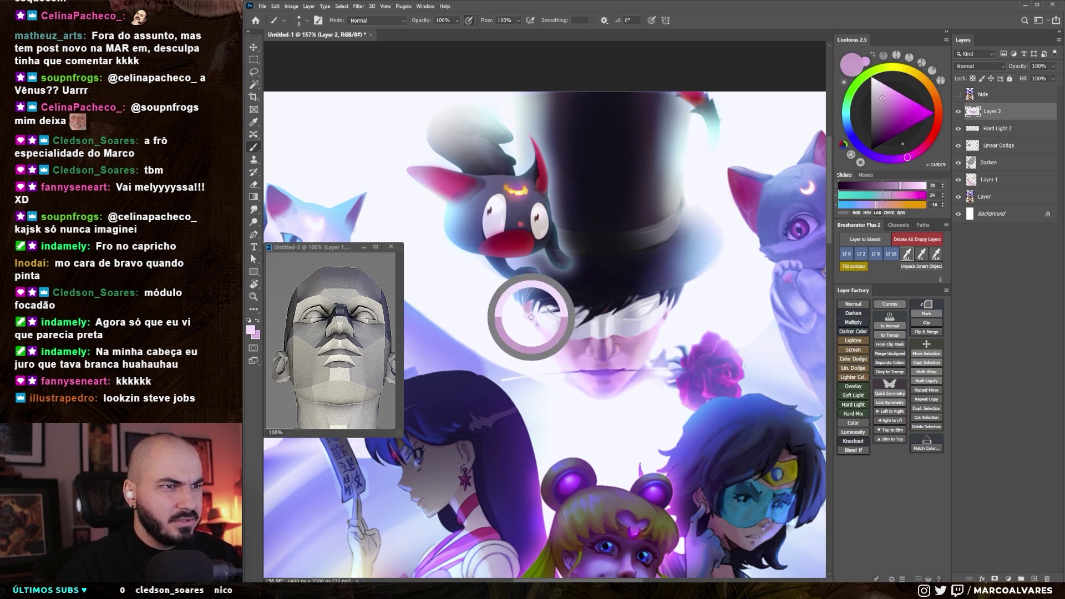
{"action": "left_click", "coordinate": [522, 305], "text": "alt"}
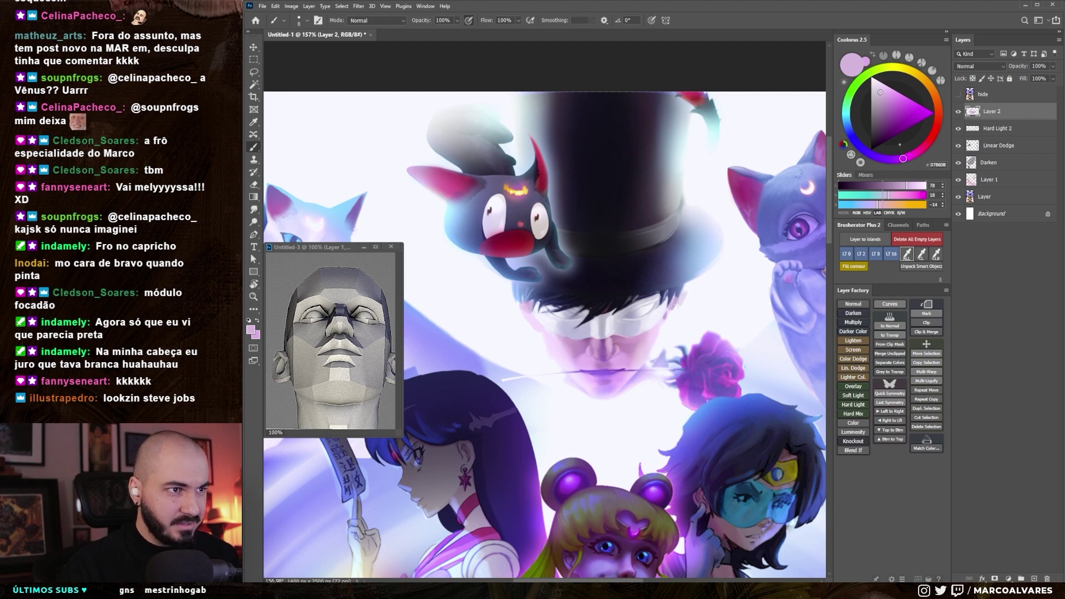
- Paint a pale blue glow stroke along the top hat's right edge, then zoom out
{"action": "left_click", "coordinate": [657, 329], "text": "alt"}
{"action": "left_click", "coordinate": [672, 302], "text": "alt"}
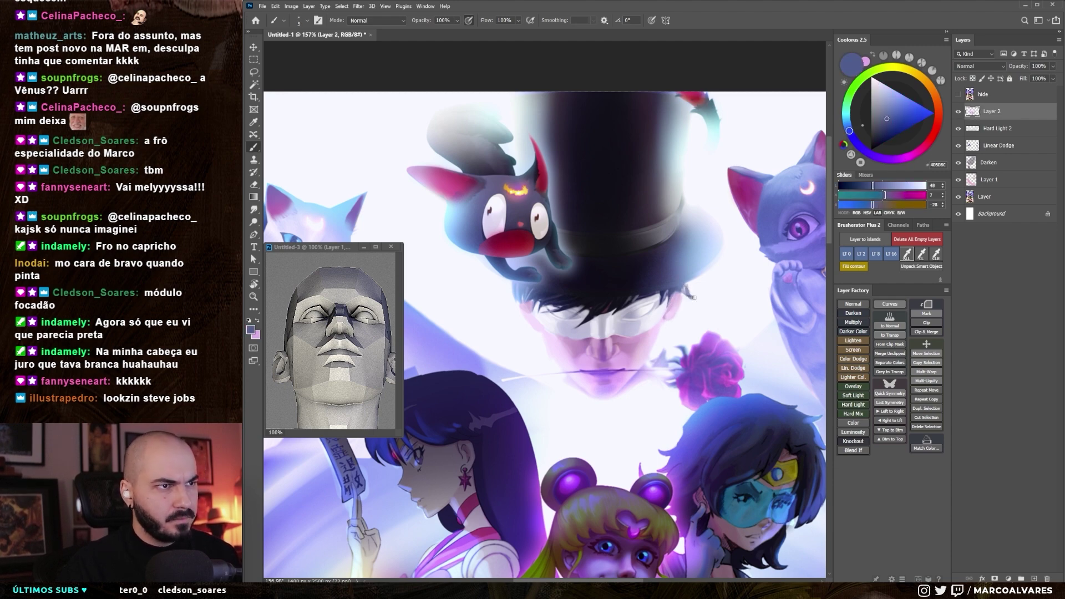
{"action": "left_click_drag", "start_coordinate": [687, 290], "coordinate": [672, 316]}
{"action": "left_click", "coordinate": [688, 294], "text": "alt"}
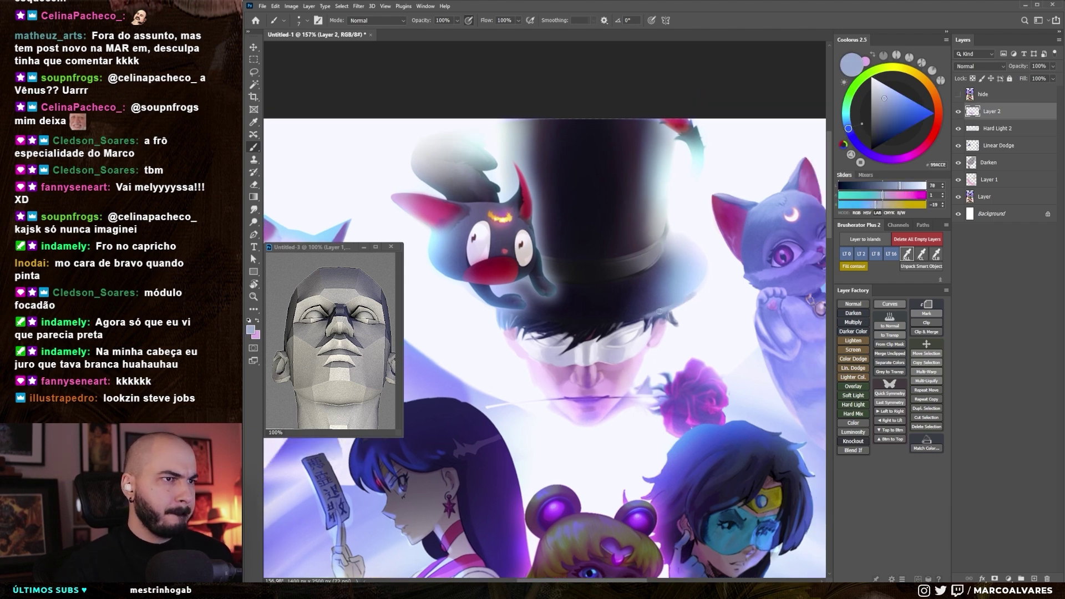
{"action": "left_click", "coordinate": [657, 233], "text": "alt"}
{"action": "left_click_drag", "start_coordinate": [654, 239], "coordinate": [651, 157]}
{"action": "key", "text": "bracketleft"}
{"action": "key", "text": "bracketleft"}
{"action": "key", "text": "bracketleft"}
{"action": "scroll", "coordinate": [572, 295], "scroll_direction": "down", "scroll_amount": 5}
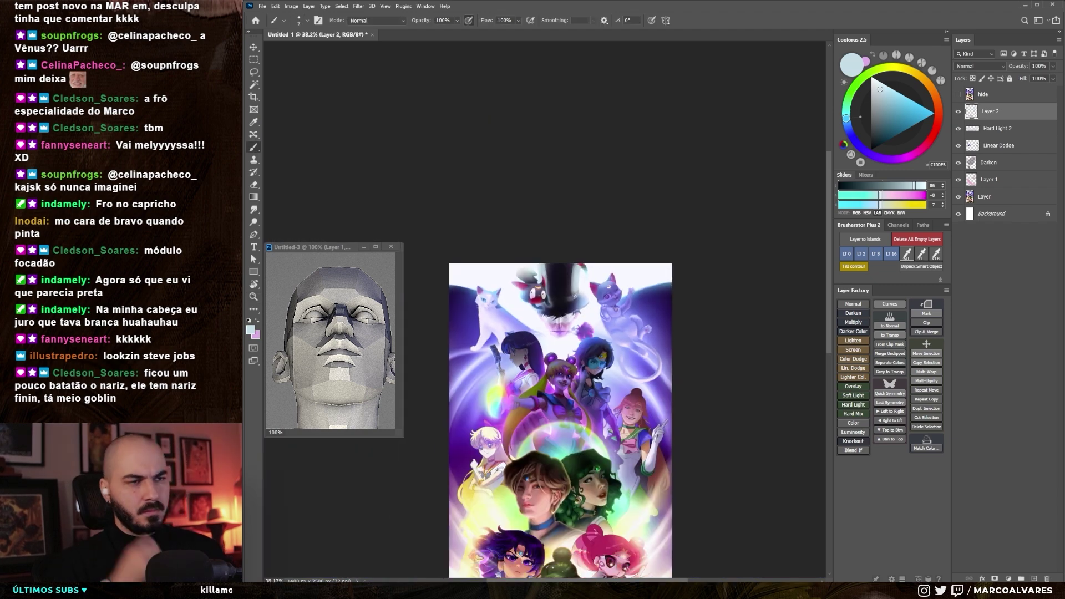
- Touch up the top hat and black cat with their sampled dark colours using a smaller brush
{"action": "scroll", "coordinate": [560, 327], "scroll_direction": "up", "scroll_amount": 3}
{"action": "left_click", "coordinate": [564, 224], "text": "alt"}
{"action": "key", "text": "r"}
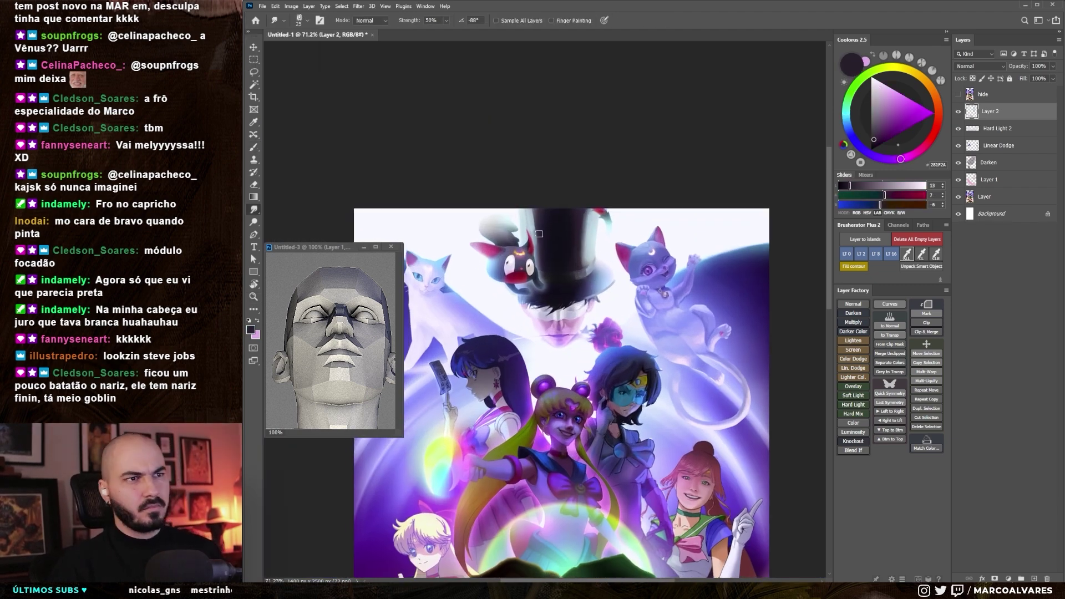
{"action": "scroll", "coordinate": [564, 224], "scroll_direction": "down", "scroll_amount": 2}
{"action": "scroll", "coordinate": [571, 250], "scroll_direction": "up", "scroll_amount": 5}
{"action": "scroll", "coordinate": [582, 272], "scroll_direction": "down", "scroll_amount": 3}
{"action": "scroll", "coordinate": [597, 292], "scroll_direction": "up", "scroll_amount": 3}
{"action": "scroll", "coordinate": [597, 293], "scroll_direction": "down", "scroll_amount": 4}
{"action": "scroll", "coordinate": [616, 338], "scroll_direction": "up", "scroll_amount": 2}
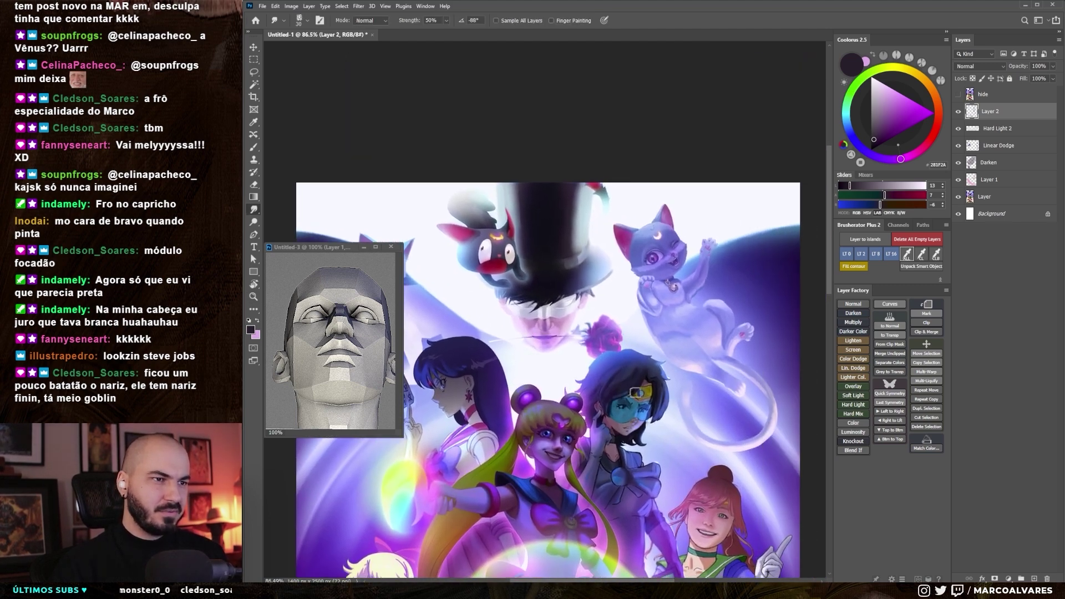
{"action": "scroll", "coordinate": [555, 267], "scroll_direction": "up", "scroll_amount": 5}
{"action": "key", "text": "b"}
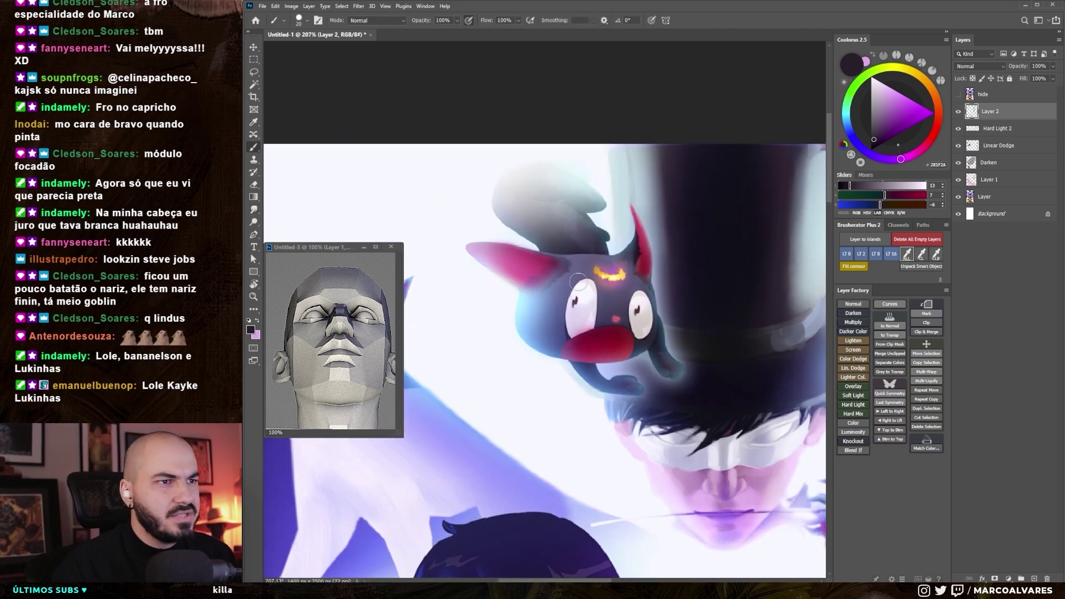
{"action": "left_click", "coordinate": [602, 319], "text": "alt"}
{"action": "key", "text": "bracketleft"}
{"action": "key", "text": "bracketleft"}
{"action": "key", "text": "bracketleft"}
{"action": "key", "text": "bracketleft"}
{"action": "key", "text": "bracketleft"}
{"action": "key", "text": "bracketleft"}
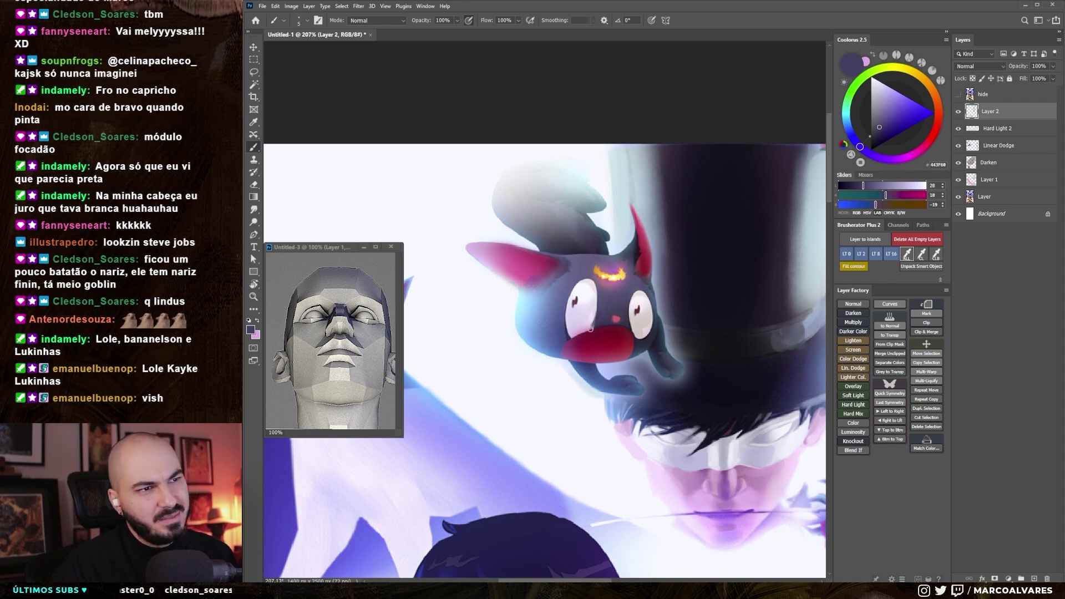
{"action": "scroll", "coordinate": [581, 289], "scroll_direction": "down", "scroll_amount": 1}
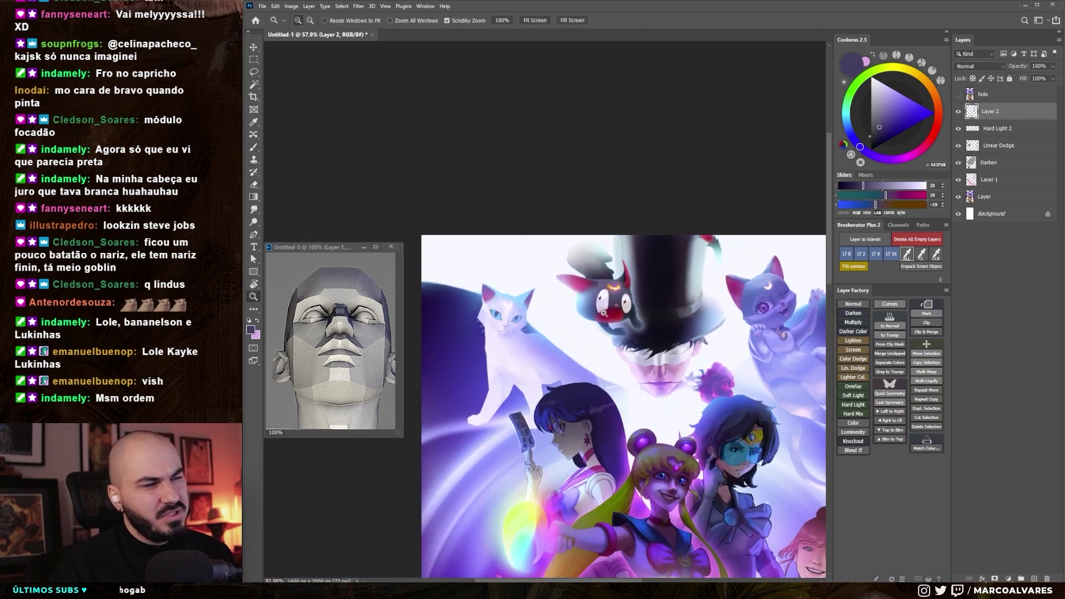
{"action": "scroll", "coordinate": [589, 267], "scroll_direction": "down", "scroll_amount": 3}
{"action": "scroll", "coordinate": [616, 318], "scroll_direction": "up", "scroll_amount": 2}
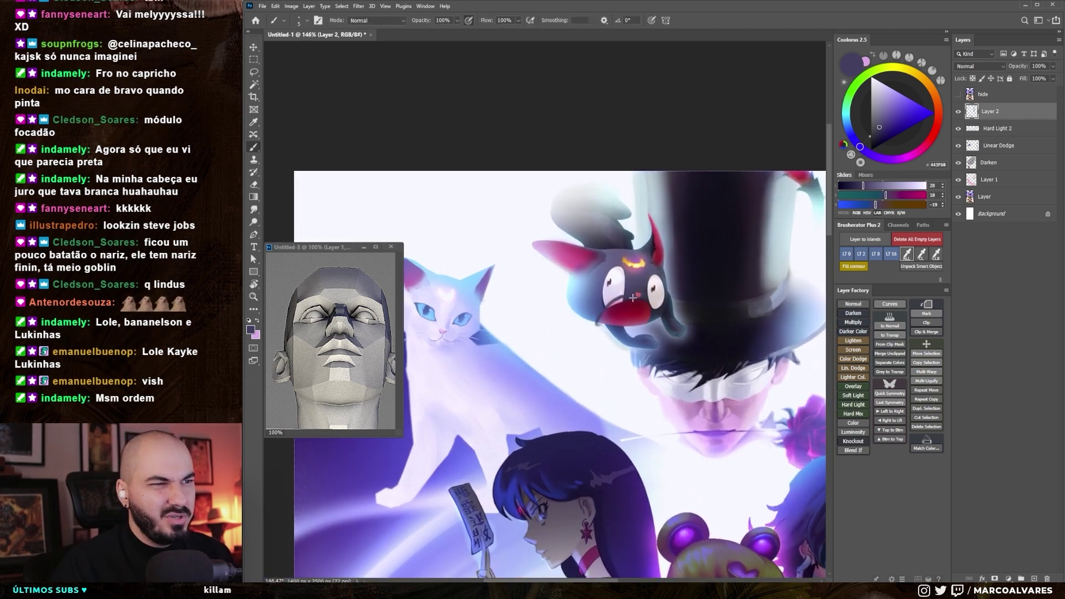
{"action": "scroll", "coordinate": [638, 298], "scroll_direction": "up", "scroll_amount": 2}
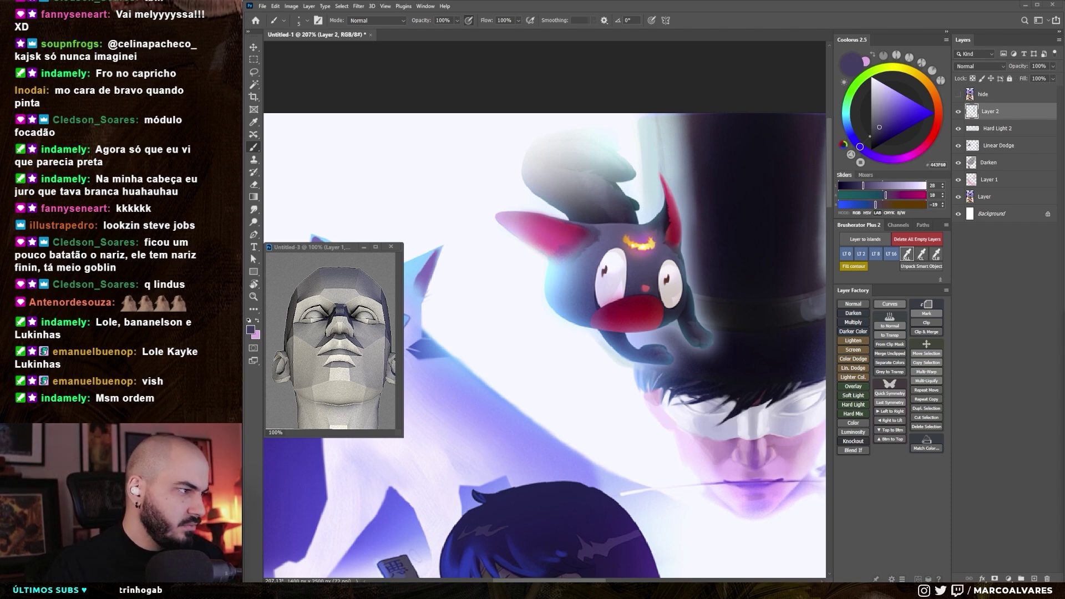
- Paint the black cat's mouth with sampled dark red, magenta and dark blue
{"action": "left_click_drag", "start_coordinate": [597, 316], "coordinate": [552, 352]}
{"action": "left_click", "coordinate": [552, 353], "text": "alt"}
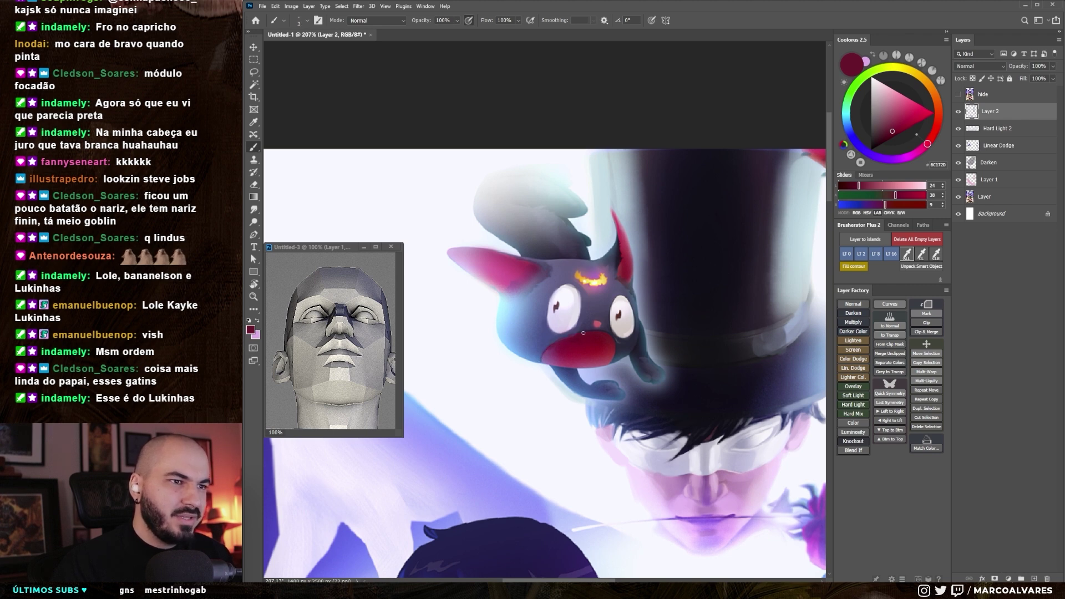
{"action": "left_click", "coordinate": [604, 332], "text": "alt"}
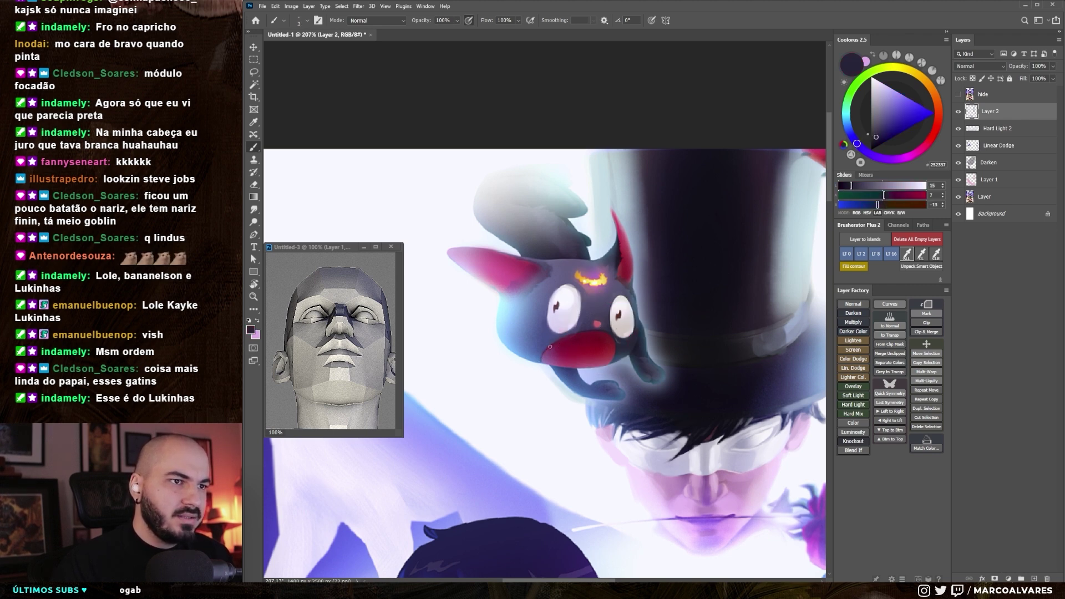
{"action": "key", "text": "z"}
{"action": "mouse_move", "coordinate": [613, 347]}
{"action": "left_mouse_down"}
{"action": "mouse_move", "coordinate": [629, 293]}
{"action": "mouse_move", "coordinate": [665, 294]}
{"action": "left_mouse_up"}
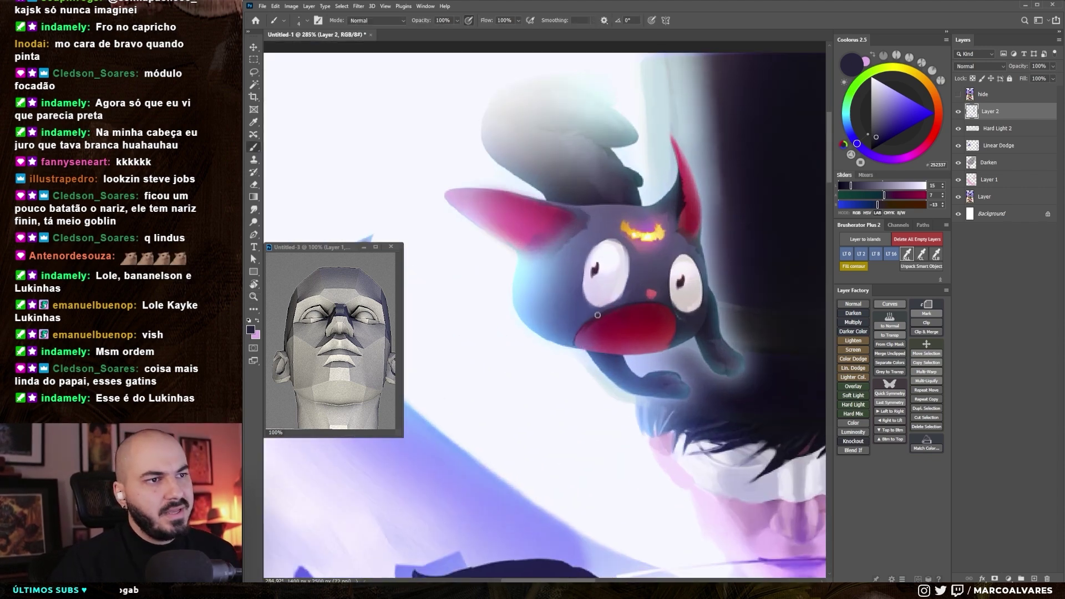
{"action": "left_click", "coordinate": [591, 331], "text": "alt"}
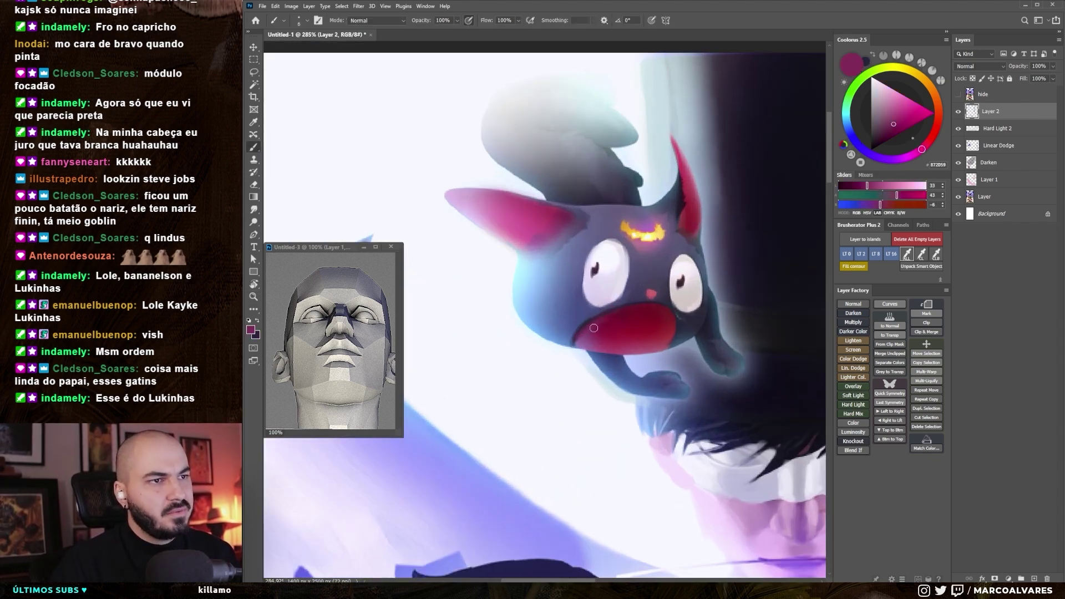
{"action": "left_click", "coordinate": [632, 315], "text": "alt"}
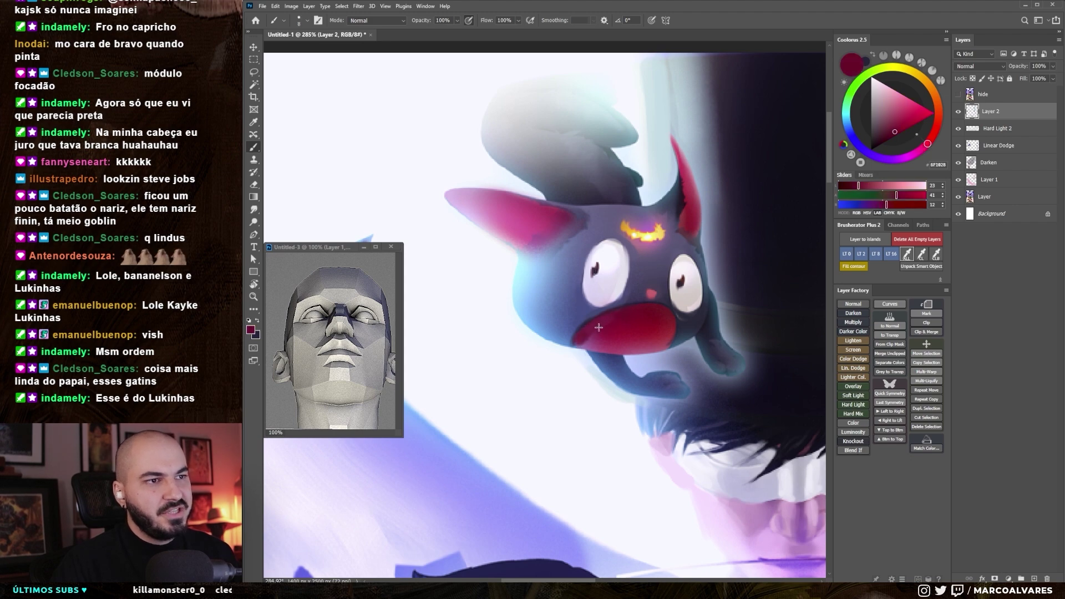
{"action": "key", "text": "z"}
{"action": "mouse_move", "coordinate": [632, 332]}
{"action": "left_mouse_down"}
{"action": "mouse_move", "coordinate": [625, 304]}
{"action": "mouse_move", "coordinate": [574, 309]}
{"action": "left_mouse_up"}
{"action": "key", "text": "b"}
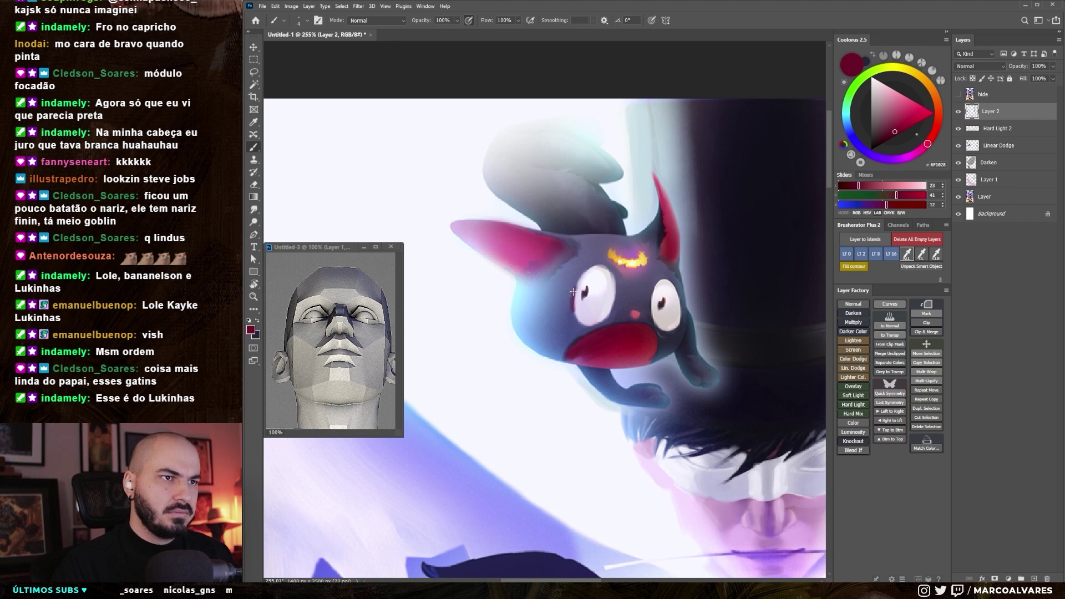
{"action": "left_click", "coordinate": [574, 289], "text": "alt"}
- Zoom into the black cat and refine its eye with light and grey-purple tones
{"action": "key", "text": "z"}
{"action": "left_click_drag", "start_coordinate": [654, 366], "coordinate": [602, 366]}
{"action": "key", "text": "b"}
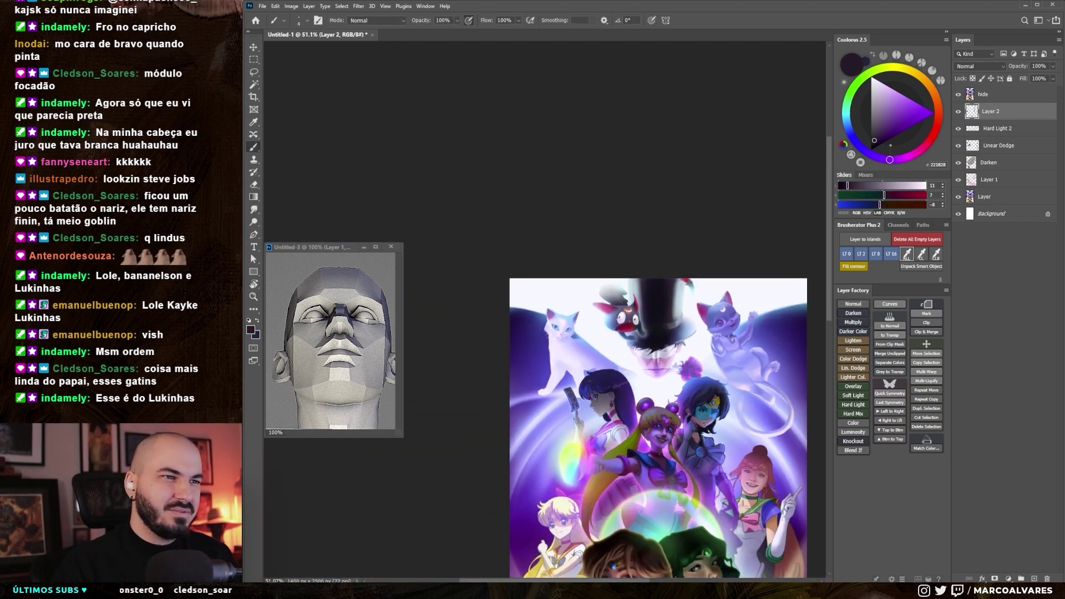
{"action": "key", "text": "z"}
{"action": "left_click_drag", "start_coordinate": [625, 315], "coordinate": [676, 316]}
{"action": "key", "text": "b"}
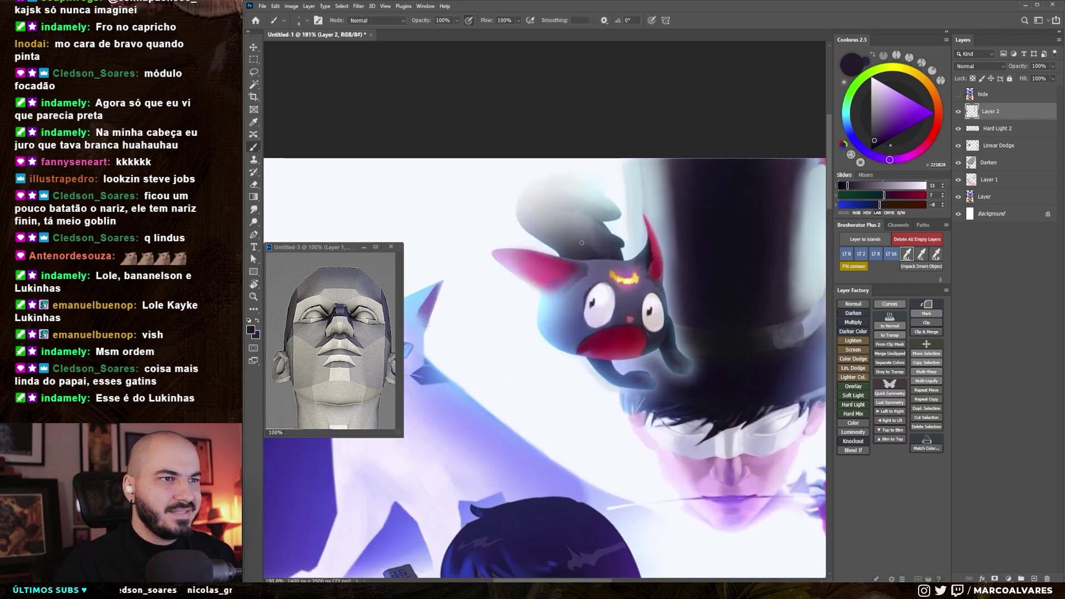
{"action": "left_click", "coordinate": [589, 298], "text": "alt"}
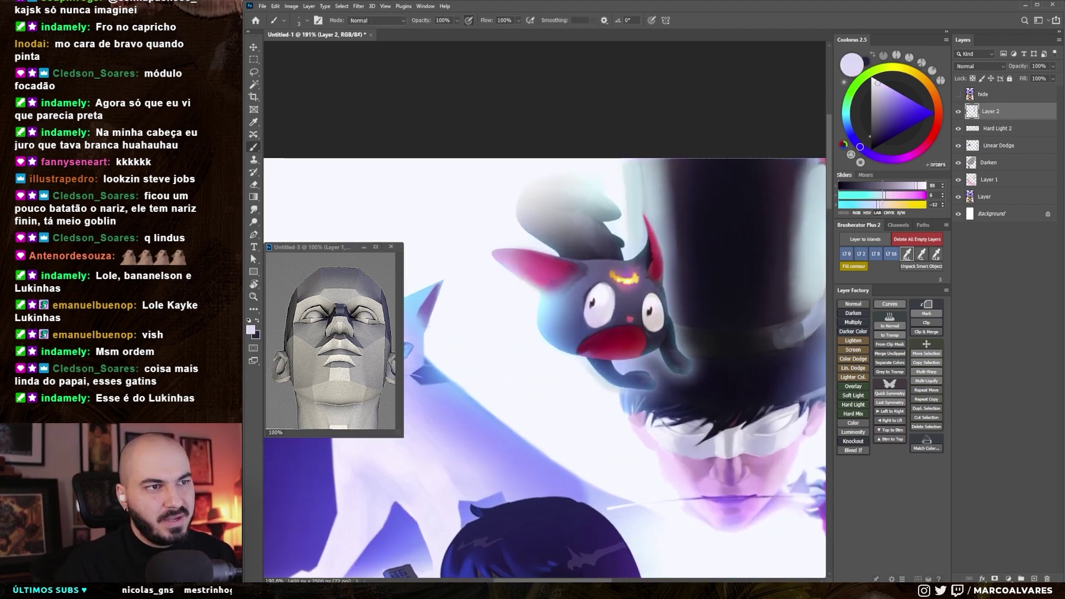
{"action": "left_click", "coordinate": [587, 297], "text": "alt"}
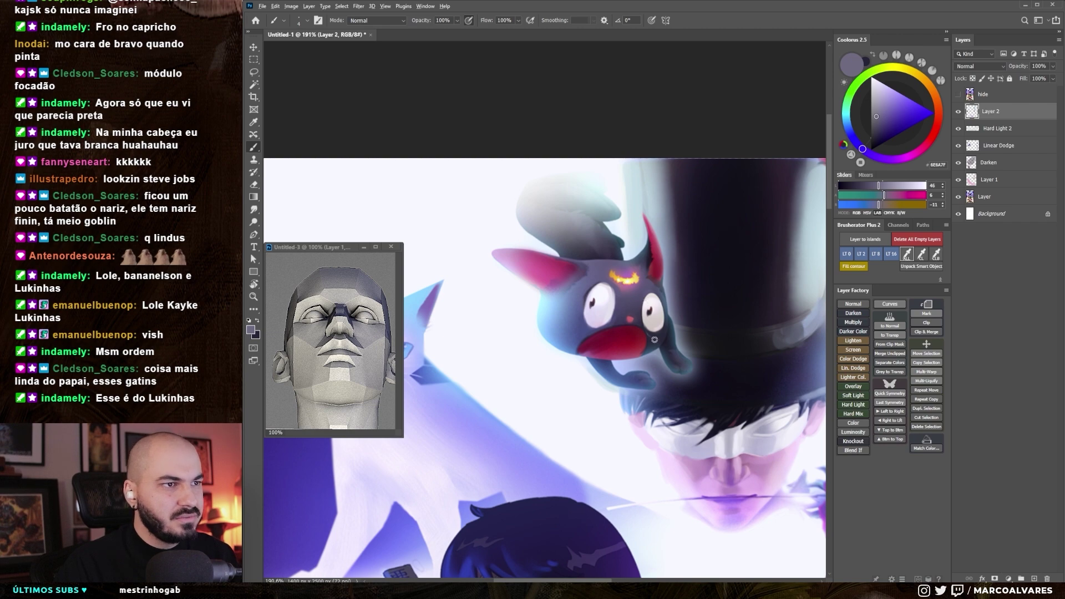
{"action": "left_click", "coordinate": [661, 304], "text": "alt"}
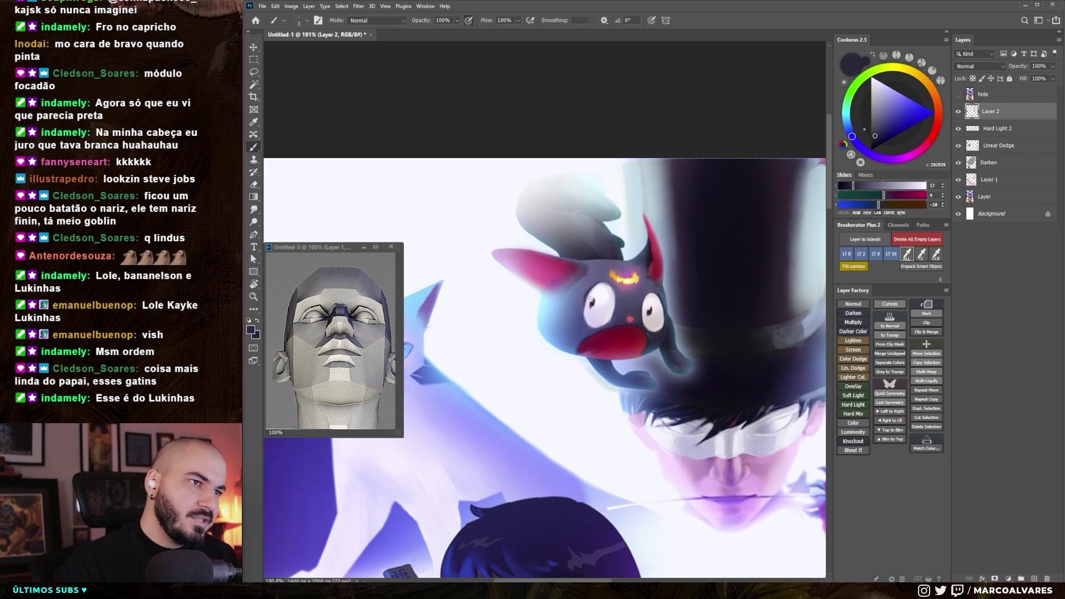
- Zoom out to the whole image, then zoom in on the white cat
{"action": "key", "text": "z"}
{"action": "key", "text": "ctrl+0"}
{"action": "mouse_move", "coordinate": [549, 313]}
{"action": "left_mouse_down"}
{"action": "mouse_move", "coordinate": [566, 315]}
{"action": "mouse_move", "coordinate": [516, 315]}
{"action": "mouse_move", "coordinate": [550, 311]}
{"action": "left_mouse_up"}
{"action": "key", "text": "b"}
- Switch to a different brush preset, sample a purple, and set the brush to size 15
{"action": "right_click", "coordinate": [527, 282]}
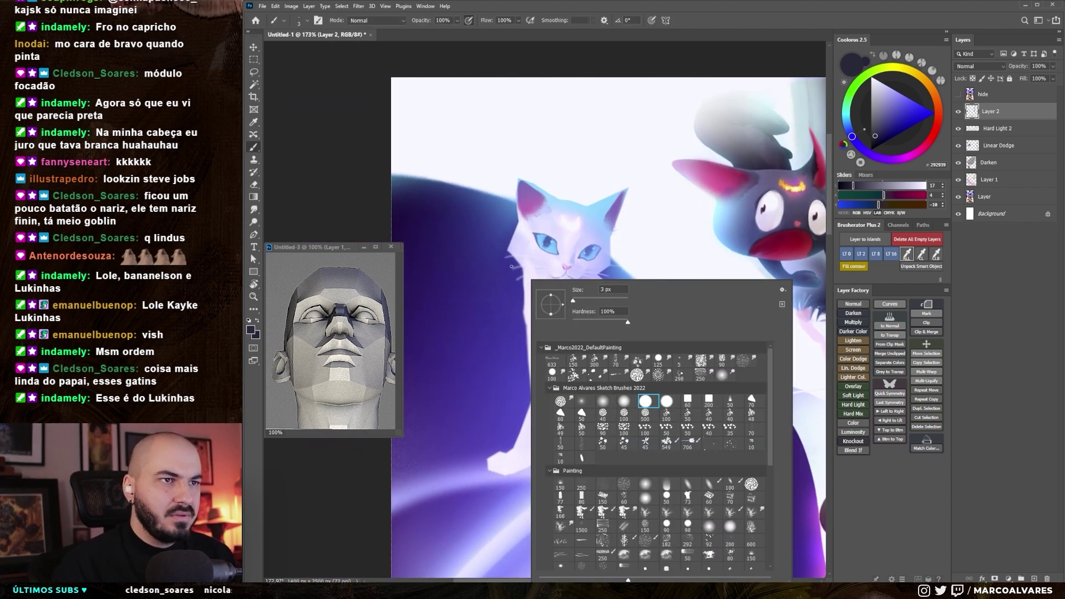
{"action": "left_click", "coordinate": [731, 416]}
{"action": "key", "text": "Return"}
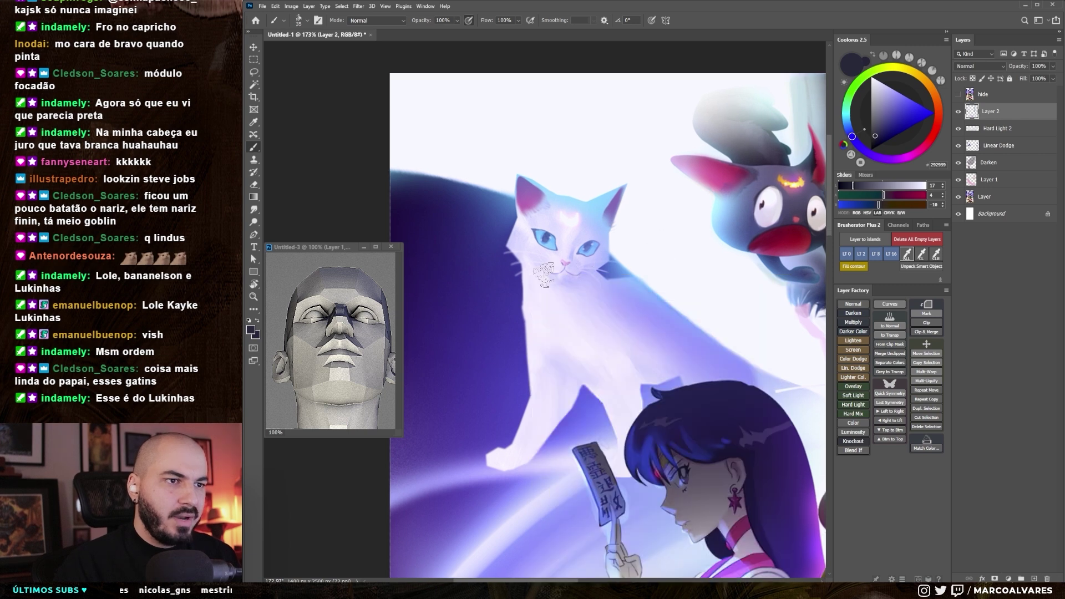
{"action": "left_click", "coordinate": [515, 339], "text": "alt"}
{"action": "left_click_drag", "start_coordinate": [524, 300], "coordinate": [530, 391]}
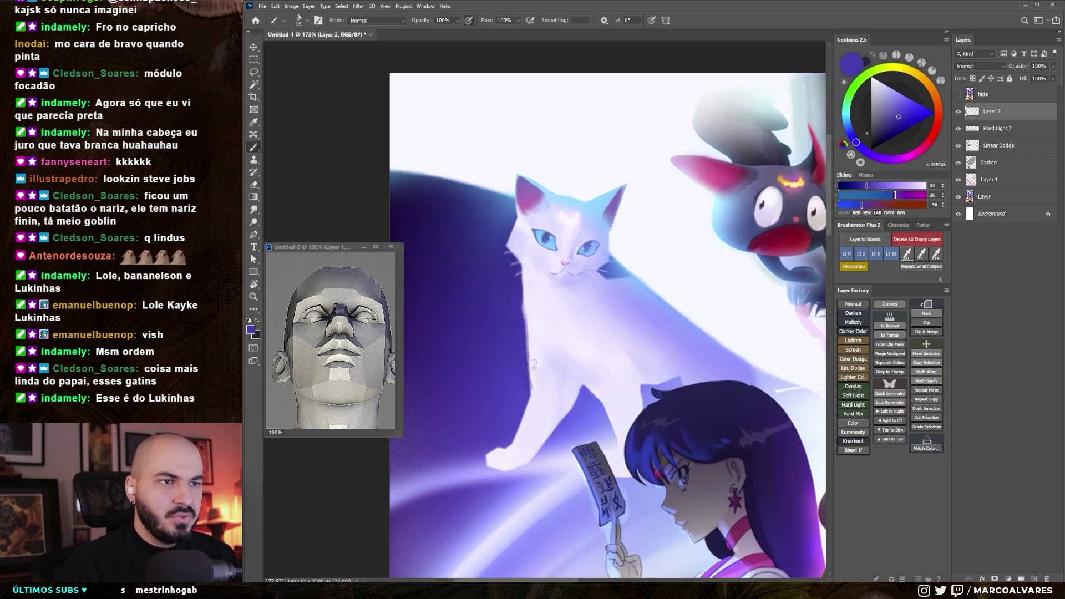
- Try pale strokes on the white cat, undoing both trial strokes
{"action": "key", "text": "ctrl+z"}
{"action": "left_click", "coordinate": [525, 328], "text": "alt"}
{"action": "left_click_drag", "start_coordinate": [530, 393], "coordinate": [530, 363]}
{"action": "key", "text": "ctrl+z"}
{"action": "left_click_drag", "start_coordinate": [527, 327], "coordinate": [524, 300]}
{"action": "key", "text": "ctrl+z"}
- Paint light lavender strokes along the white cat's head edge at size 10
{"action": "key", "text": "bracketleft"}
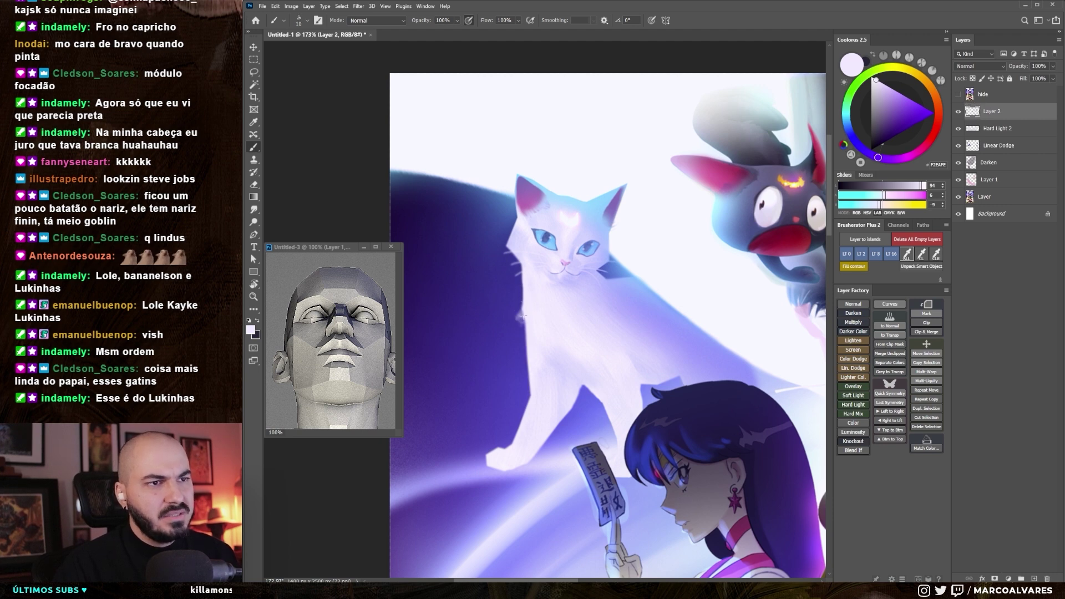
{"action": "left_click", "coordinate": [515, 250], "text": "alt"}
{"action": "key", "text": "bracketright"}
{"action": "left_click", "coordinate": [517, 244], "text": "alt"}
{"action": "mouse_move", "coordinate": [513, 227]}
{"action": "left_mouse_down"}
{"action": "mouse_move", "coordinate": [500, 243]}
{"action": "mouse_move", "coordinate": [502, 232]}
{"action": "left_mouse_up"}
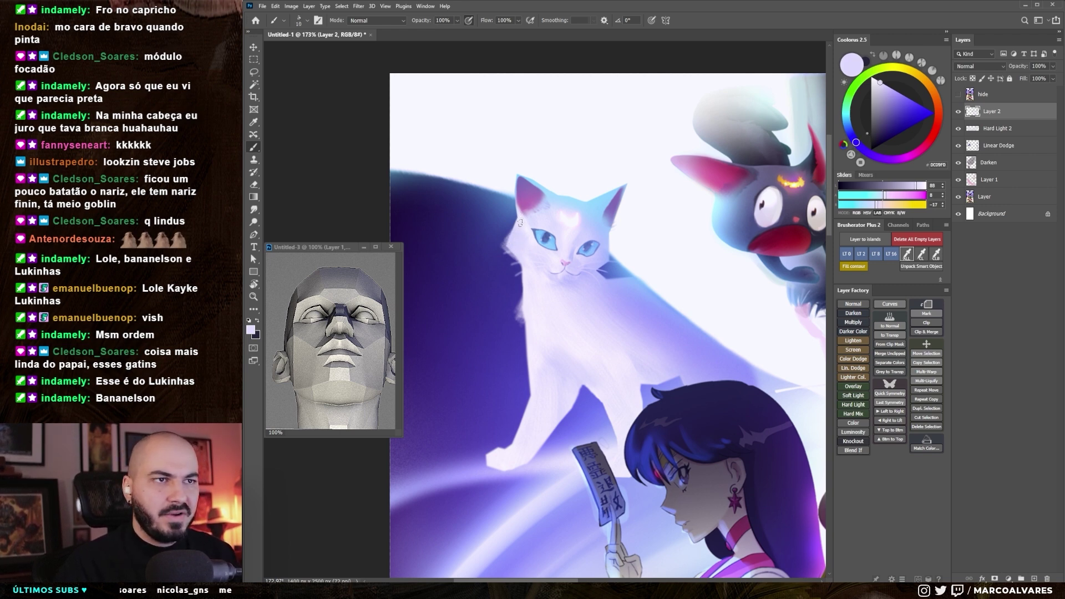
- Pick light lavender and pinkish-violet shades, reducing the brush to 15 then 10
{"action": "left_click", "coordinate": [605, 259], "text": "alt"}
{"action": "key", "text": "bracketleft"}
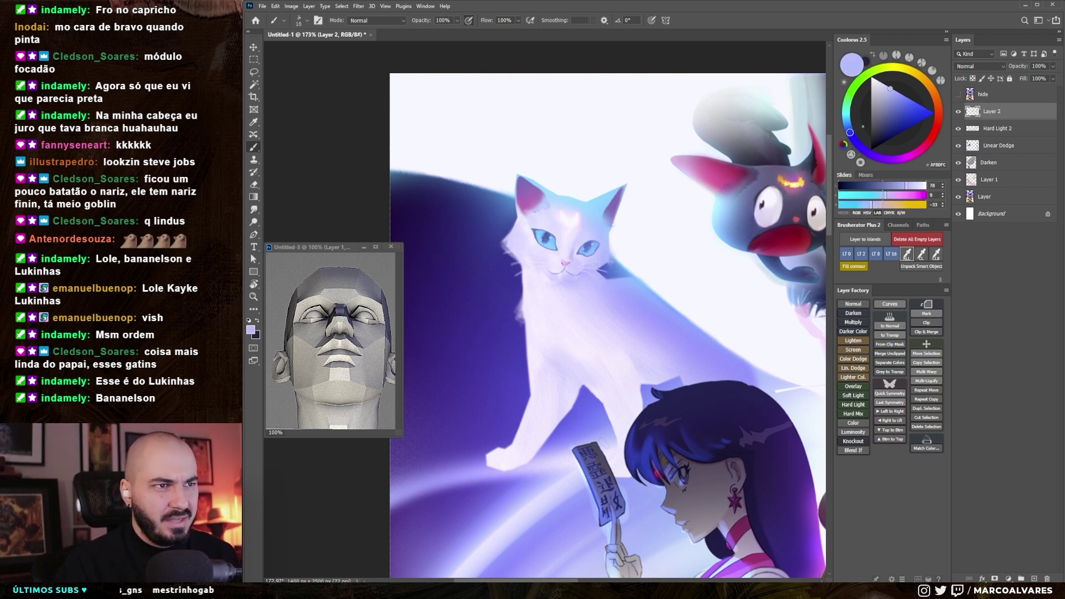
{"action": "left_click", "coordinate": [611, 245], "text": "alt"}
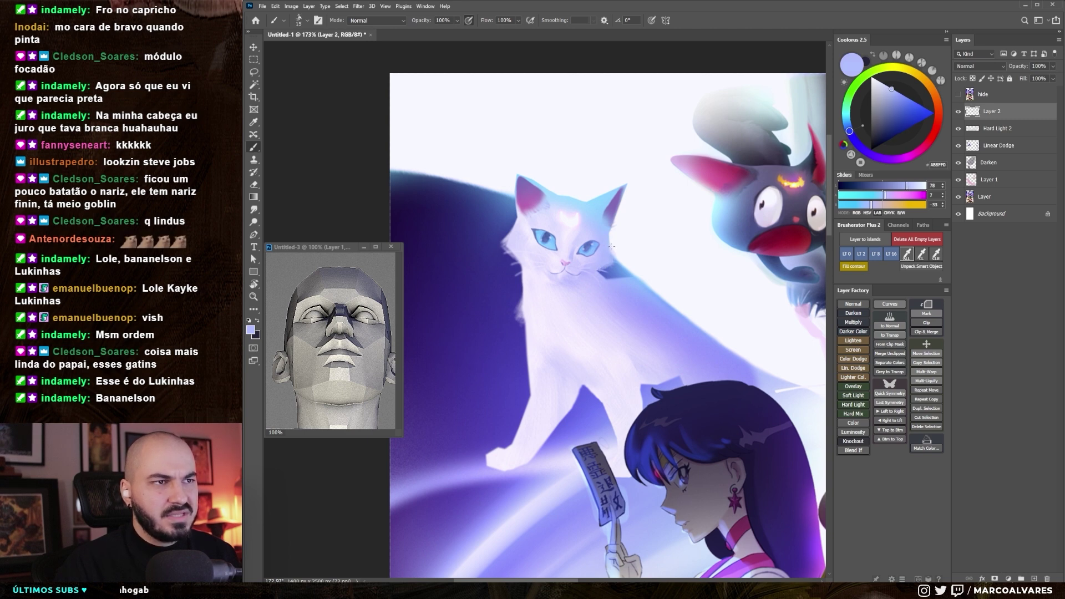
{"action": "left_click", "coordinate": [516, 223], "text": "alt"}
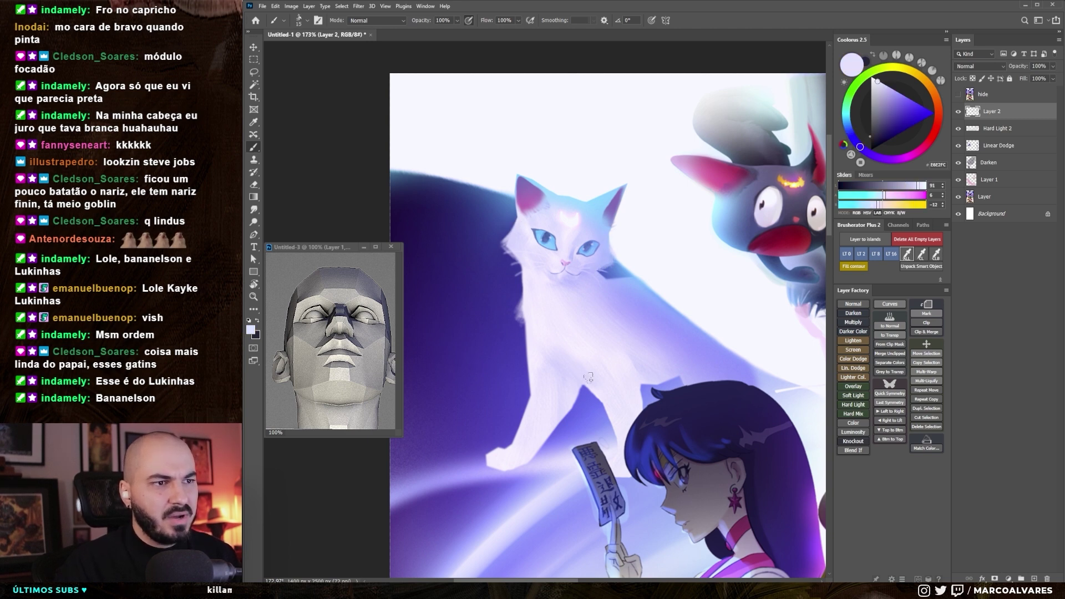
{"action": "left_click", "coordinate": [630, 336], "text": "alt"}
{"action": "key", "text": "bracketleft"}
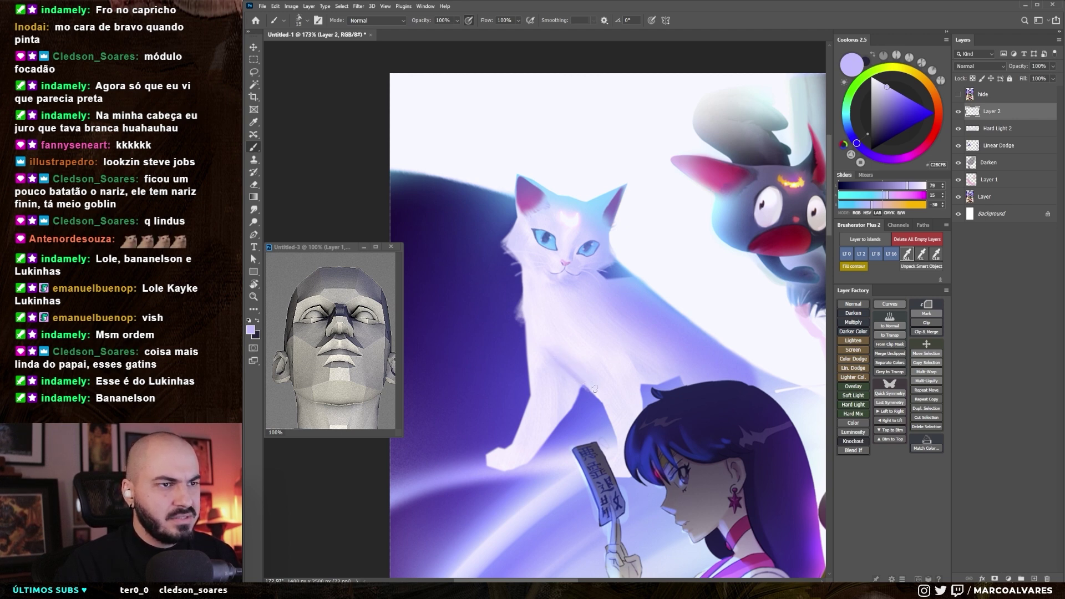
- Sample cat colours and a deeper blue-violet, switching brush size between 25 and 8
{"action": "left_click", "coordinate": [573, 359], "text": "alt"}
{"action": "key", "text": "bracketright"}
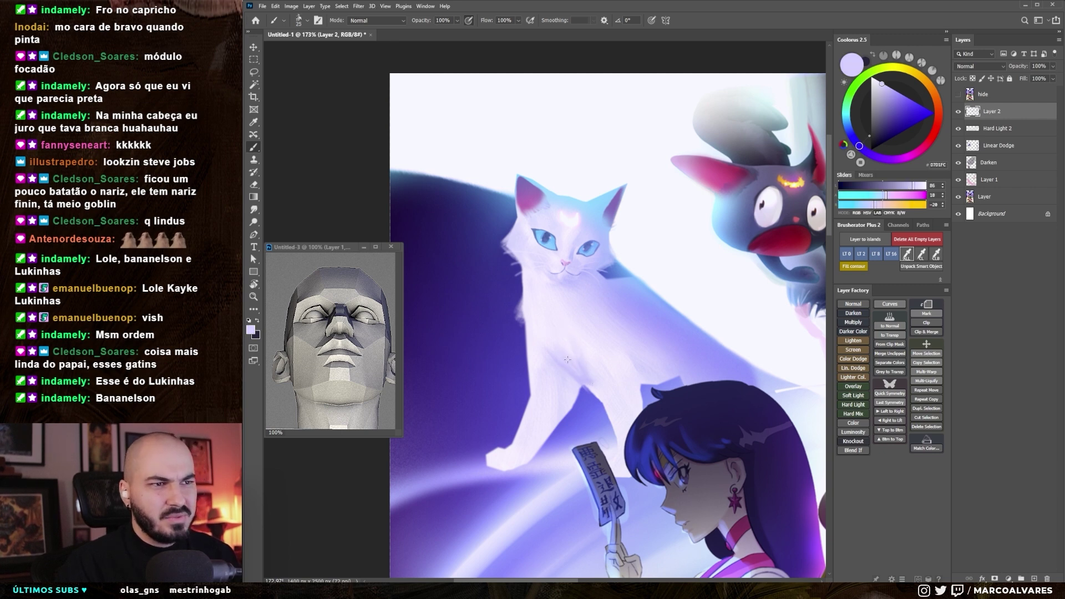
{"action": "left_click", "coordinate": [649, 321], "text": "alt"}
{"action": "key", "text": "bracketleft"}
{"action": "key", "text": "bracketleft"}
{"action": "key", "text": "bracketleft"}
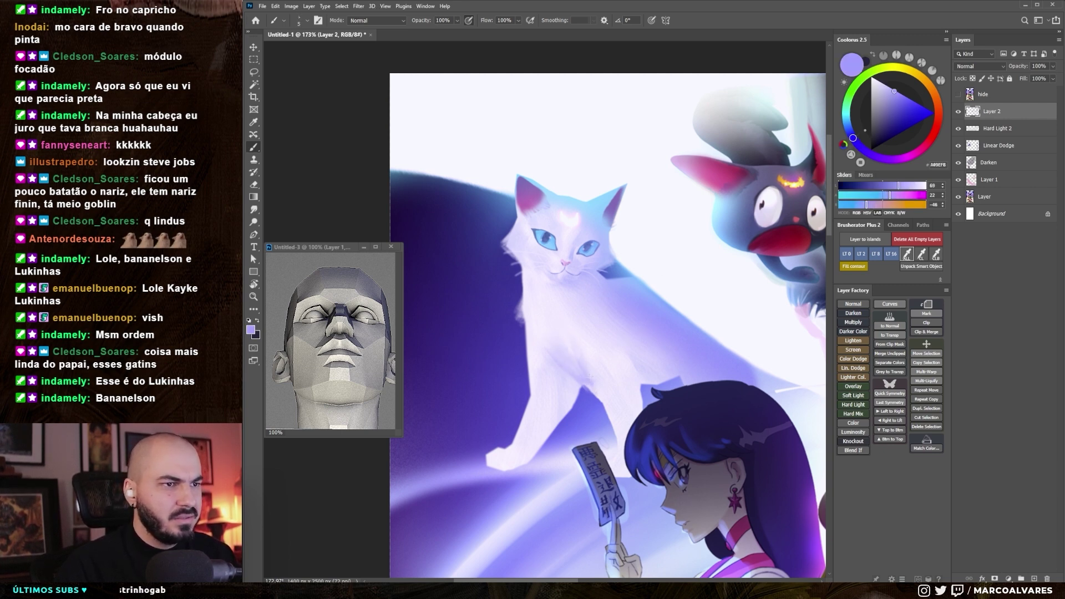
{"action": "left_click", "coordinate": [587, 391], "text": "alt"}
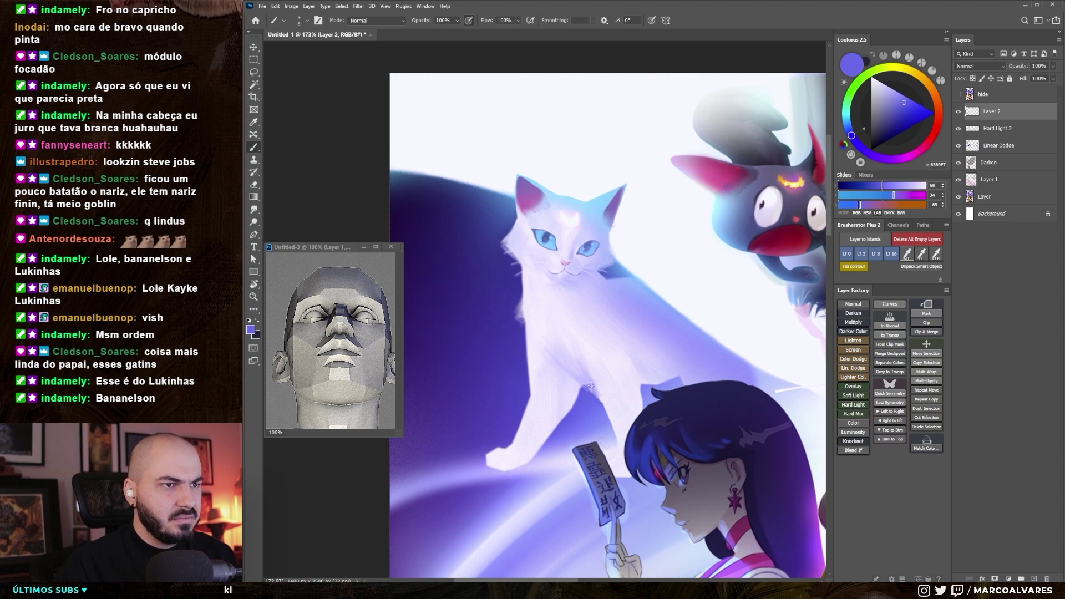
{"action": "left_click", "coordinate": [586, 376], "text": "alt"}
- Sample pale tones from the cat's paw, leg and chest at sizes 20 to 8
{"action": "key", "text": "bracketright"}
{"action": "key", "text": "bracketright"}
{"action": "key", "text": "bracketright"}
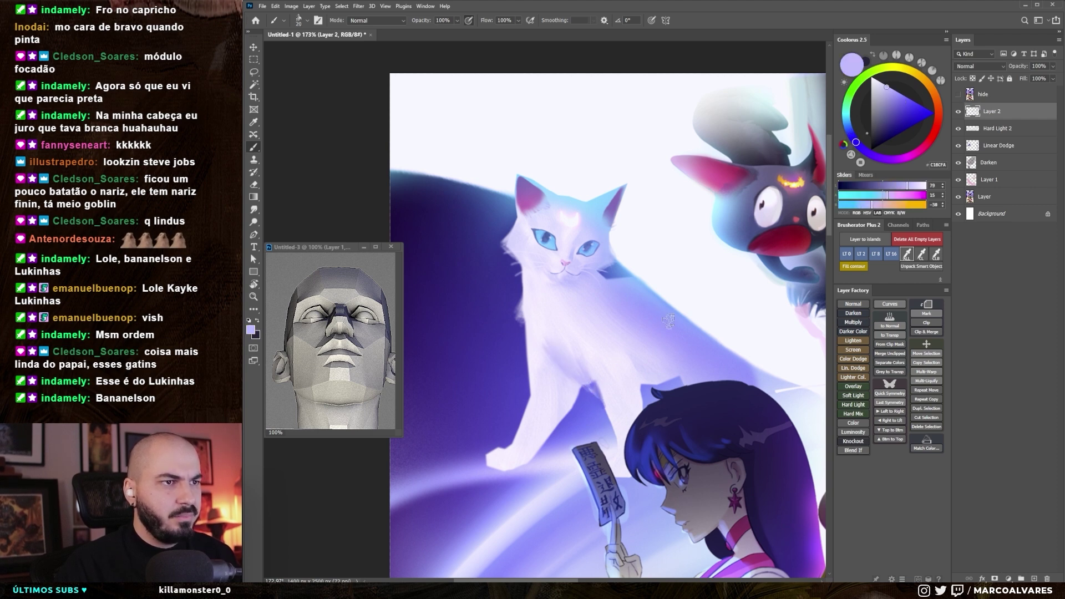
{"action": "left_click", "coordinate": [562, 353], "text": "alt"}
{"action": "key", "text": "bracketleft"}
{"action": "key", "text": "bracketleft"}
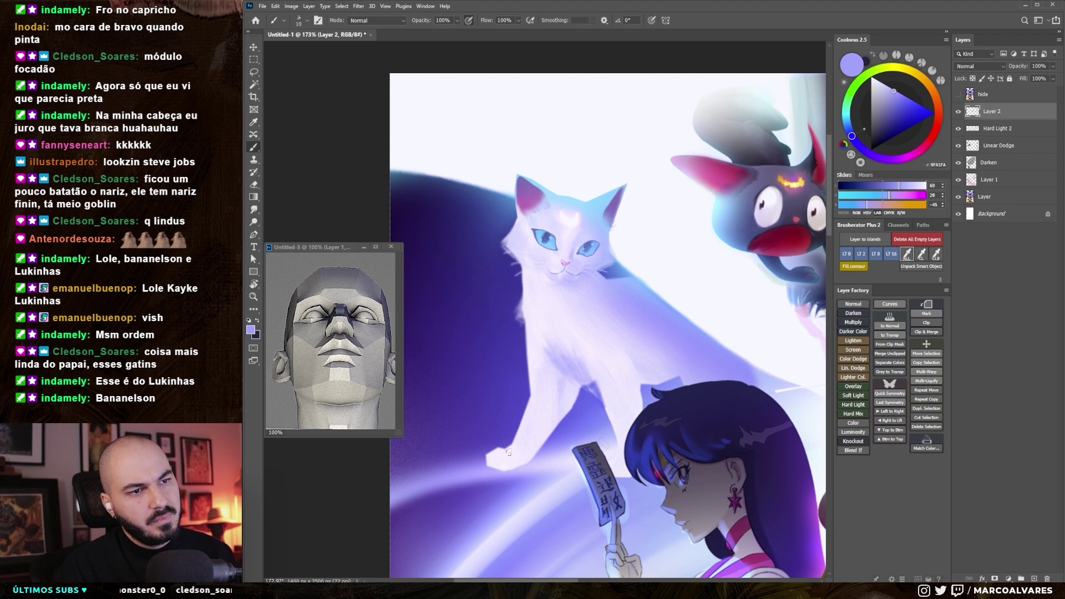
{"action": "key", "text": "bracketleft"}
{"action": "key", "text": "bracketleft"}
{"action": "left_click", "coordinate": [507, 467], "text": "alt"}
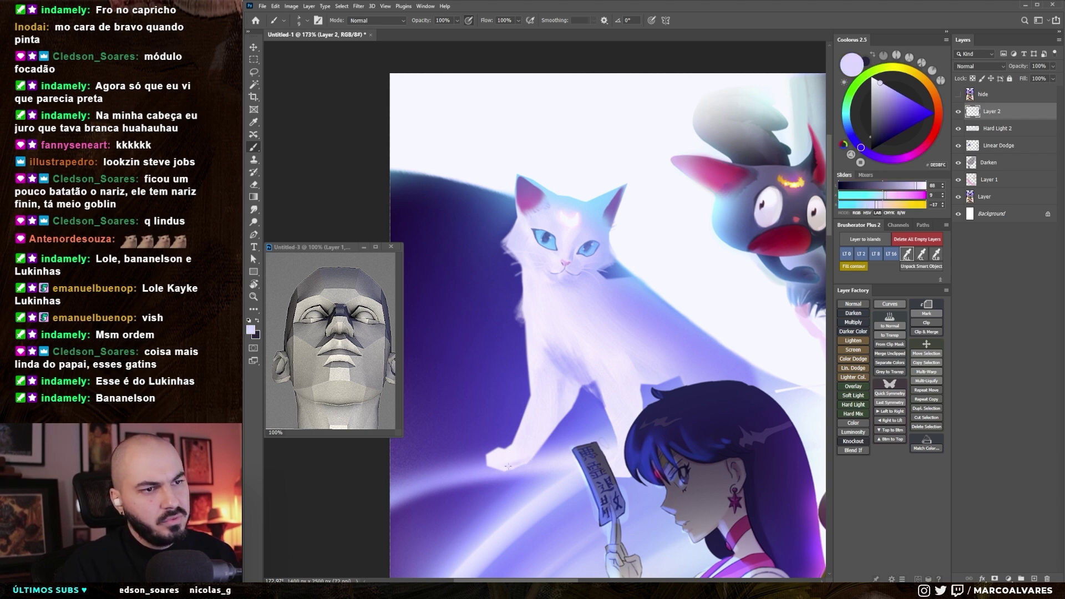
{"action": "left_click", "coordinate": [553, 398], "text": "alt"}
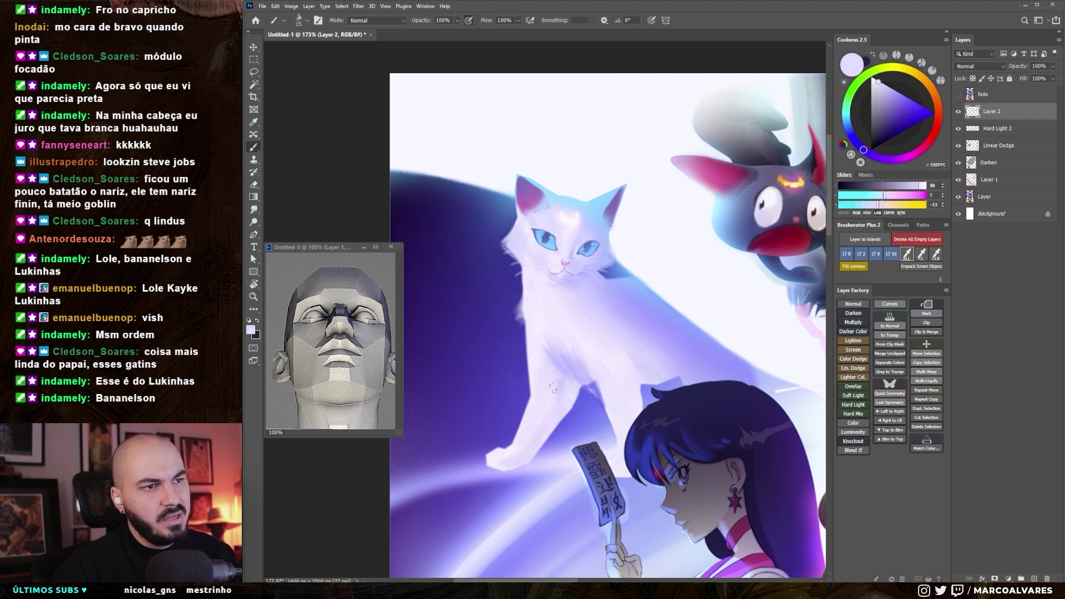
{"action": "left_click", "coordinate": [553, 287], "text": "alt"}
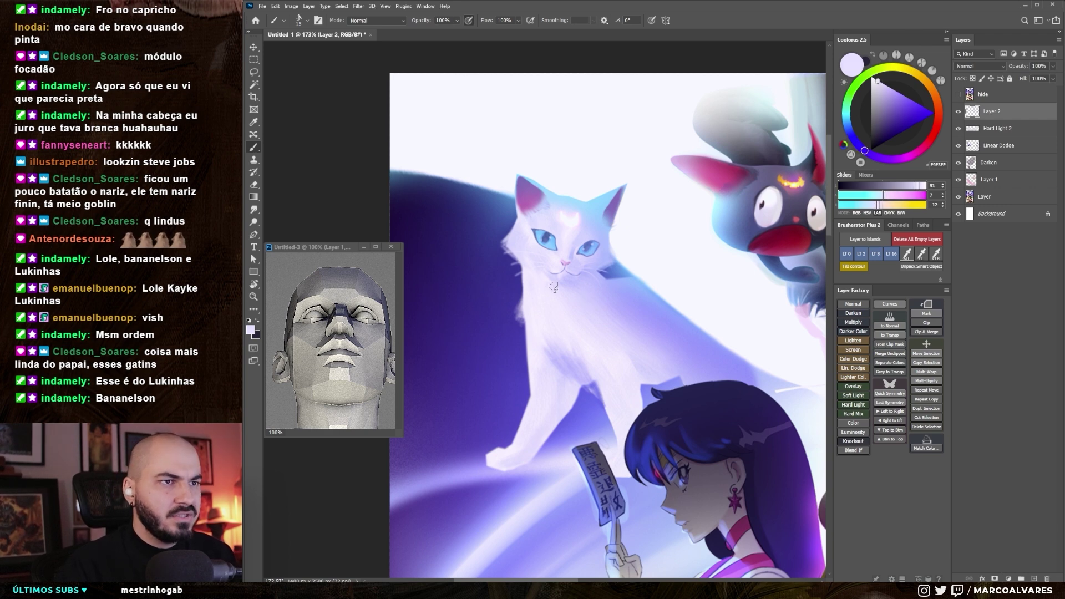
{"action": "left_click", "coordinate": [563, 278], "text": "alt"}
- Sample the cat's eye blue, shift it toward violet, and resample the chest colour
{"action": "key", "text": "bracketleft"}
{"action": "left_click", "coordinate": [588, 257], "text": "alt"}
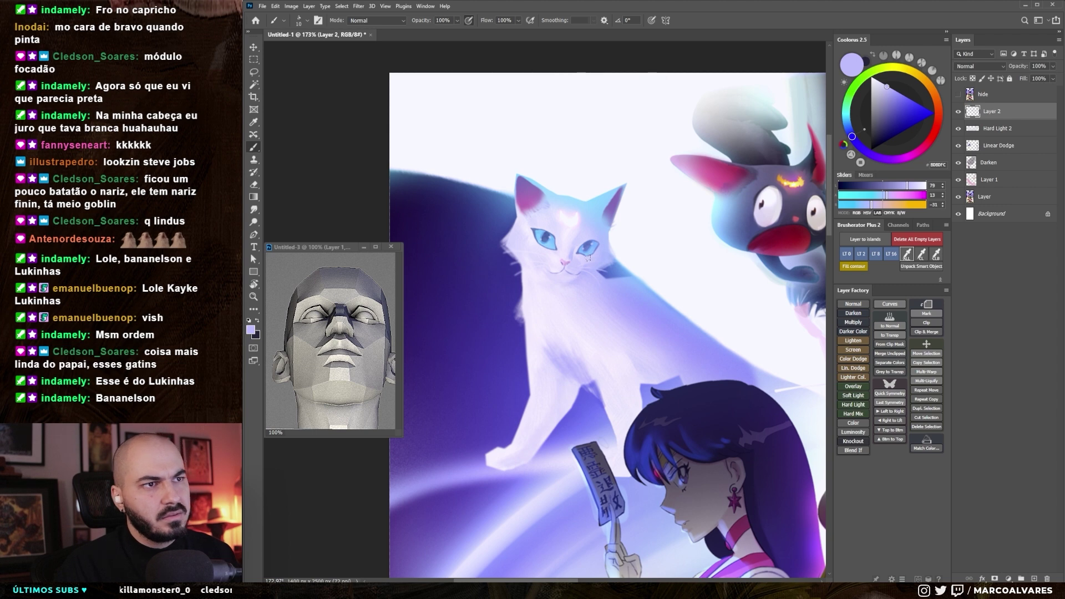
{"action": "left_click", "coordinate": [892, 94]}
{"action": "key", "text": "bracketleft"}
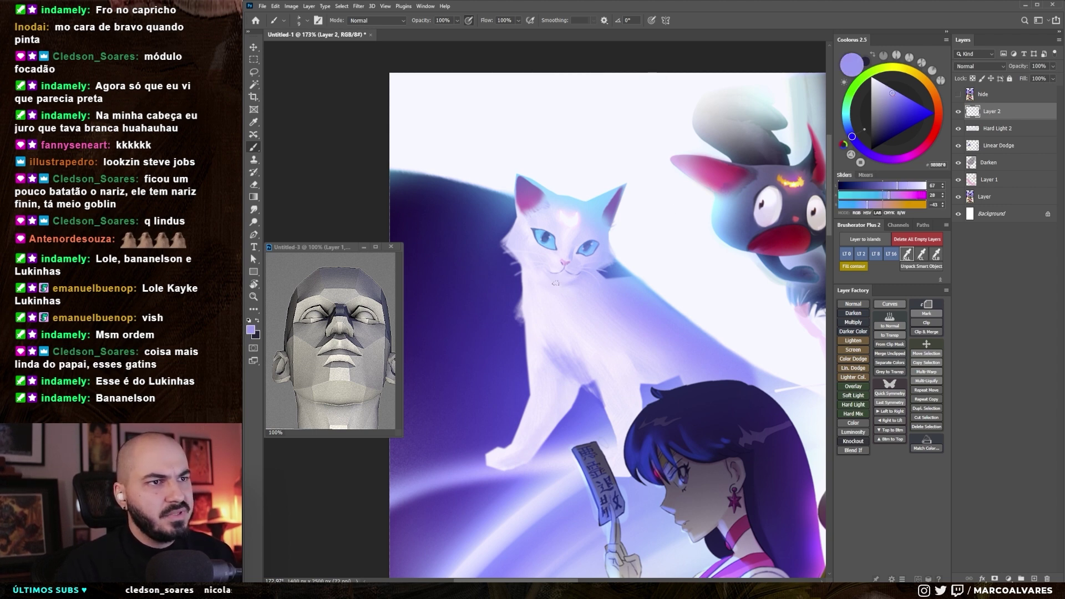
{"action": "left_click", "coordinate": [564, 288], "text": "alt"}
{"action": "key", "text": "bracketright"}
{"action": "key", "text": "bracketright"}
{"action": "left_click", "coordinate": [582, 281], "text": "alt"}
- Choose softer and bluer lavender shades from the chest, bringing the brush to size 7
{"action": "left_click", "coordinate": [566, 279], "text": "alt"}
{"action": "key", "text": "bracketleft"}
{"action": "left_click", "coordinate": [557, 284], "text": "alt"}
{"action": "key", "text": "bracketright"}
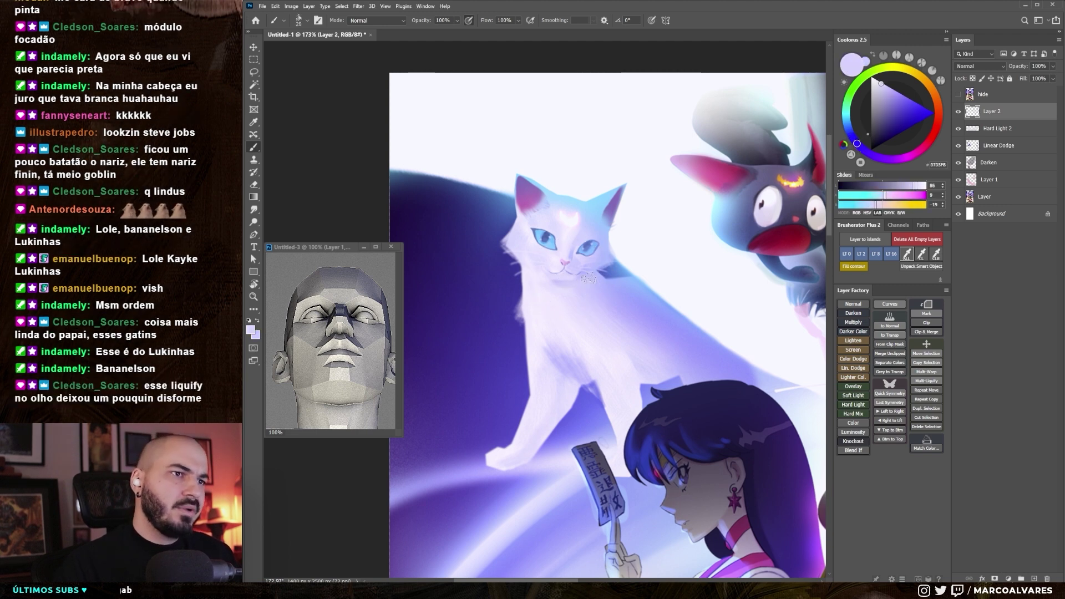
{"action": "left_click", "coordinate": [616, 290], "text": "alt"}
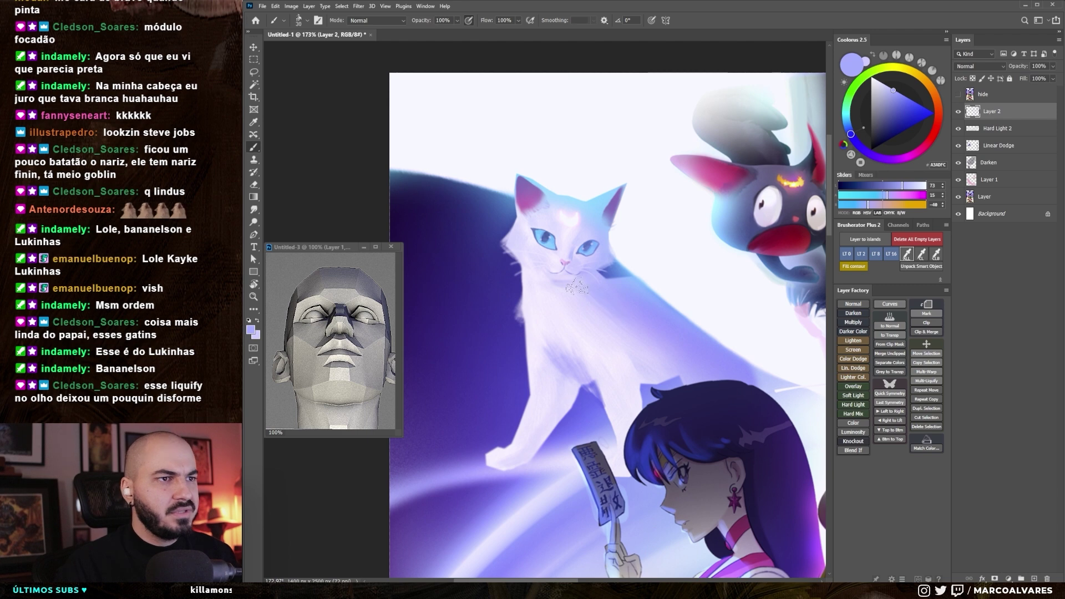
{"action": "key", "text": "bracketleft"}
{"action": "key", "text": "bracketleft"}
{"action": "key", "text": "bracketleft"}
- Pick muted lavender, blue-violet and near-white lavender with the brush enlarged to 15
{"action": "left_click", "coordinate": [639, 370], "text": "alt"}
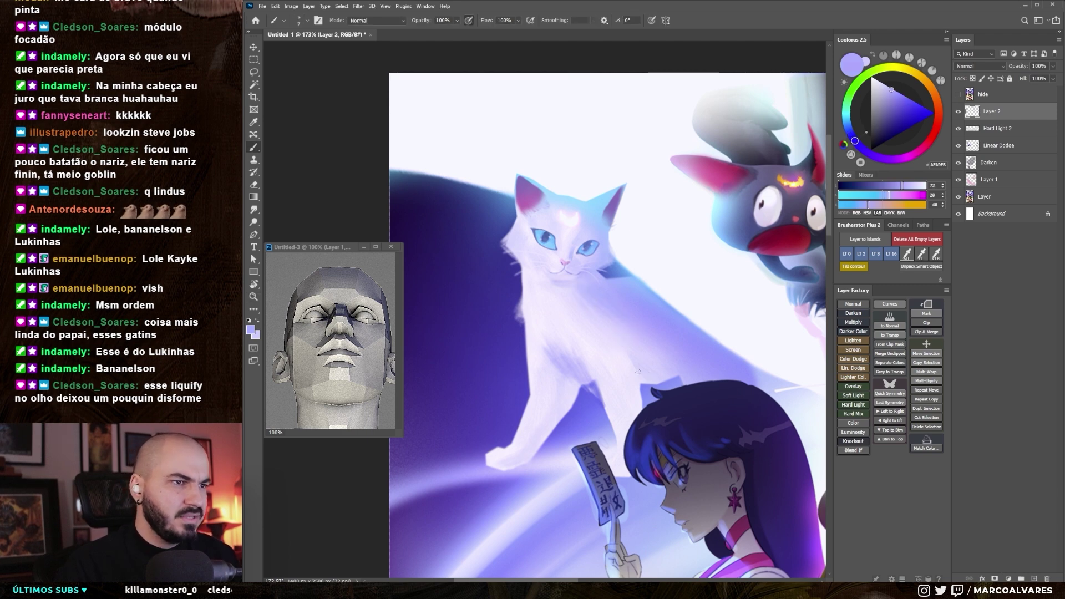
{"action": "left_click", "coordinate": [588, 392], "text": "alt"}
{"action": "key", "text": "bracketright"}
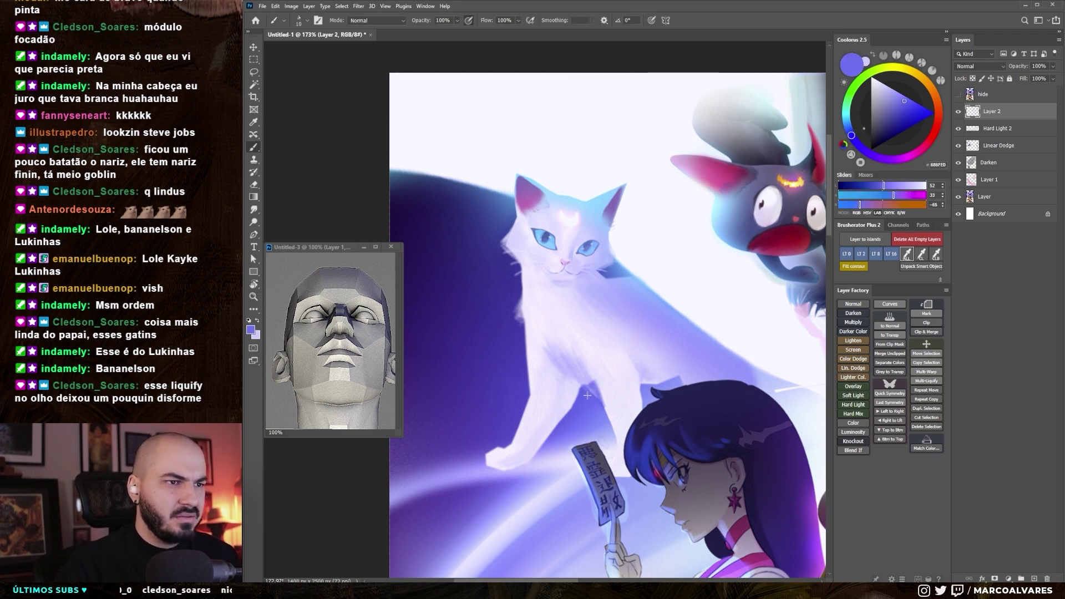
{"action": "key", "text": "bracketright"}
{"action": "left_click", "coordinate": [610, 431], "text": "alt"}
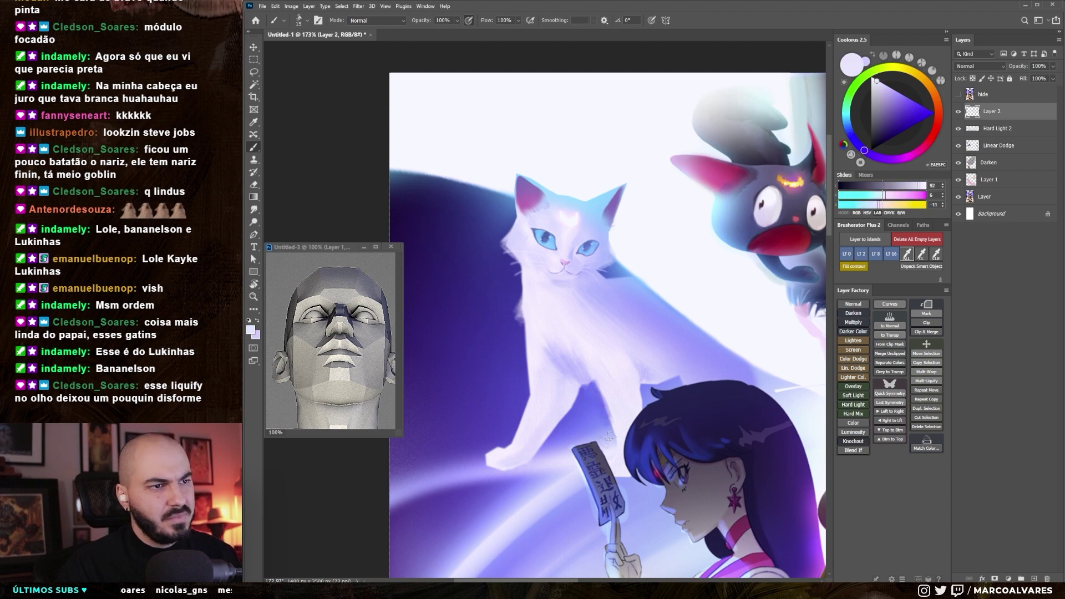
- Zoom in on the white cat and sample its pale head colour with a larger brush
{"action": "key", "text": "z"}
{"action": "left_click_drag", "start_coordinate": [610, 430], "coordinate": [603, 301]}
{"action": "key", "text": "b"}
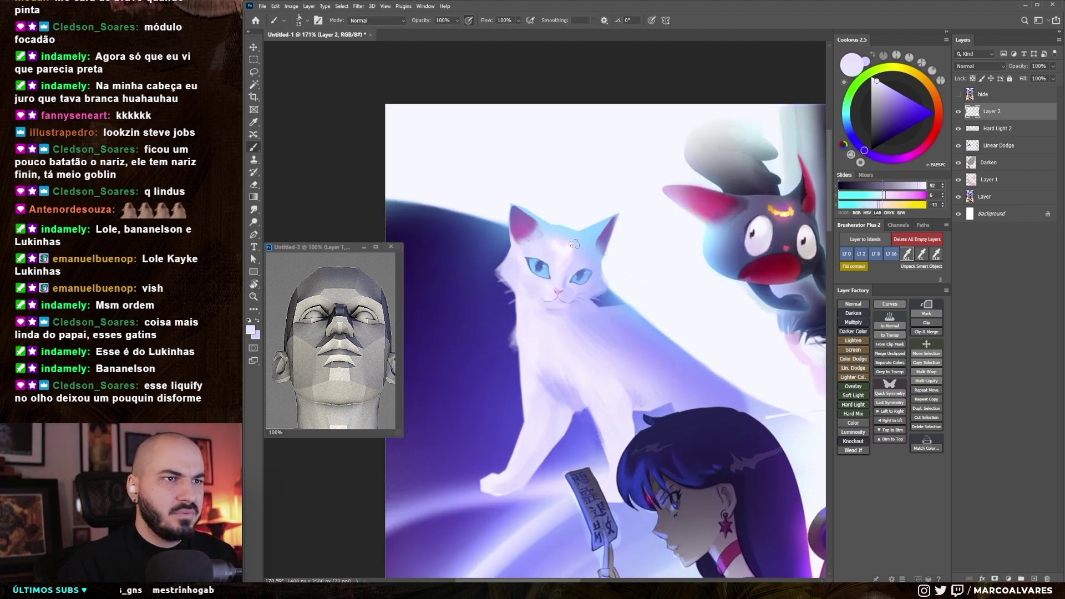
{"action": "left_click", "coordinate": [580, 253], "text": "alt"}
{"action": "key", "text": "bracketright"}
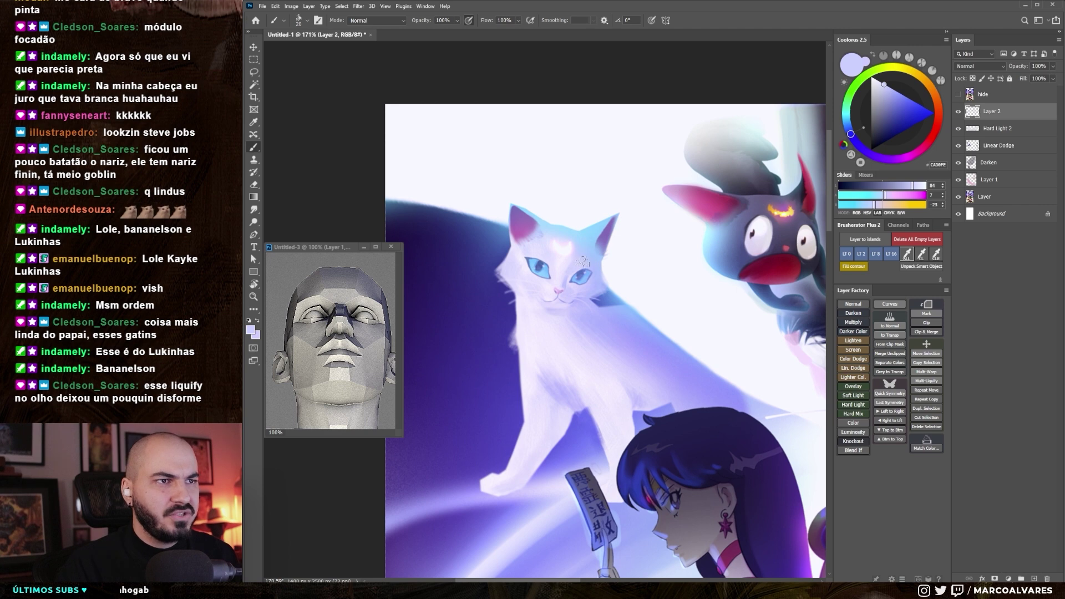
{"action": "scroll", "coordinate": [583, 262], "scroll_direction": "up", "scroll_amount": 3}
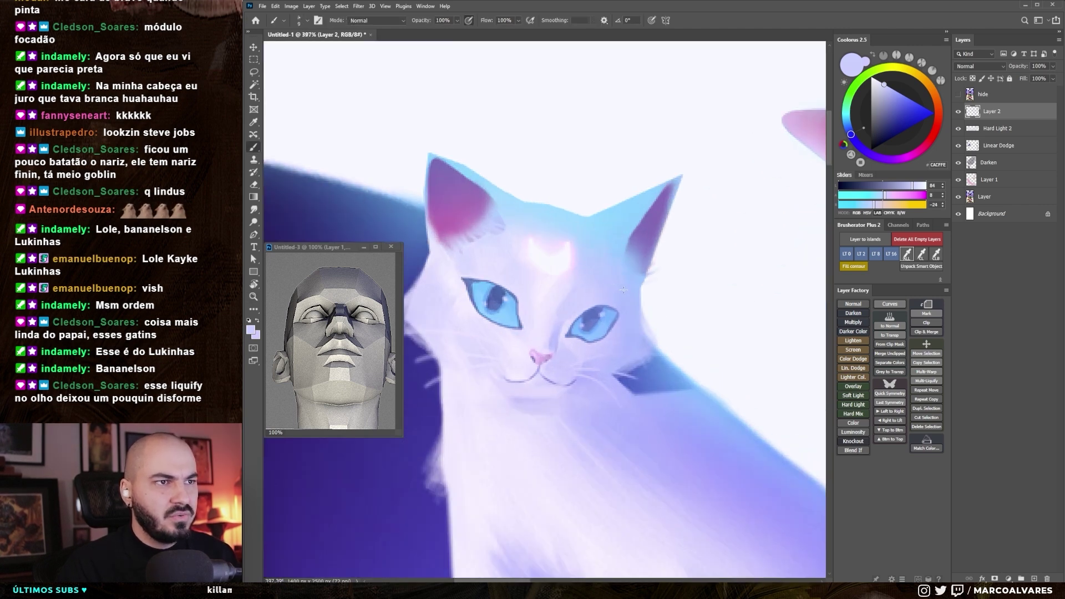
- Paint a light blue stroke extending the cat's right ear tip up and outward
{"action": "left_click", "coordinate": [588, 241], "text": "alt"}
{"action": "left_click", "coordinate": [608, 213], "text": "alt"}
{"action": "left_click_drag", "start_coordinate": [608, 213], "coordinate": [690, 160]}
{"action": "left_click", "coordinate": [644, 166], "text": "alt"}
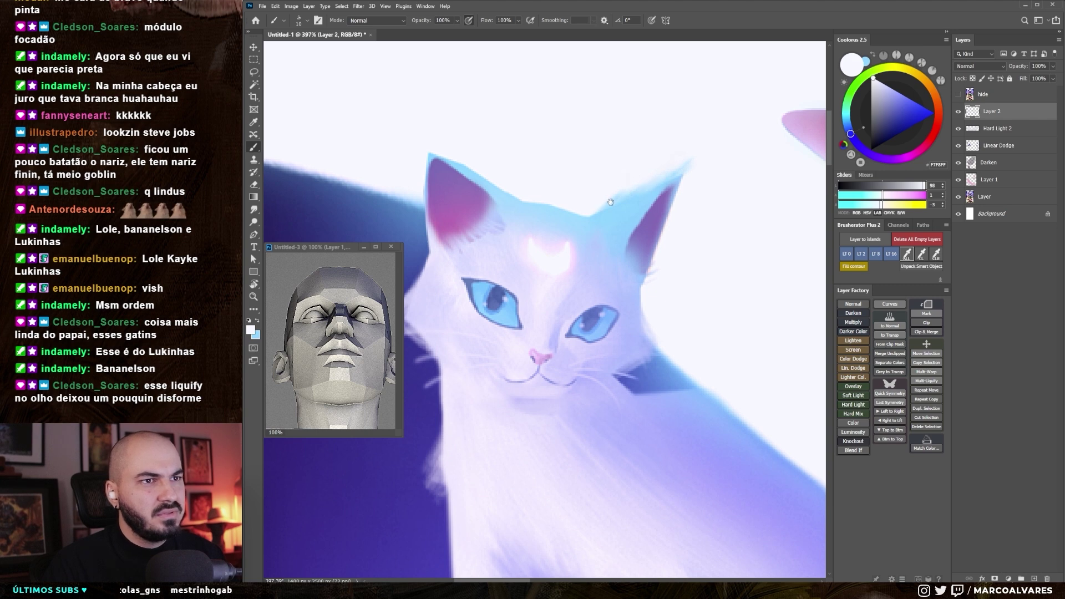
- Extend the cat's left ear tip upward in light blue
{"action": "left_click_drag", "start_coordinate": [610, 203], "coordinate": [663, 207]}
{"action": "left_click", "coordinate": [497, 144], "text": "alt"}
{"action": "left_click_drag", "start_coordinate": [497, 145], "coordinate": [534, 194]}
- Sample paler blues, near-white blue, forehead lavender and a brighter cyan from the cat
{"action": "left_click", "coordinate": [591, 222], "text": "alt"}
{"action": "left_click", "coordinate": [573, 228], "text": "alt"}
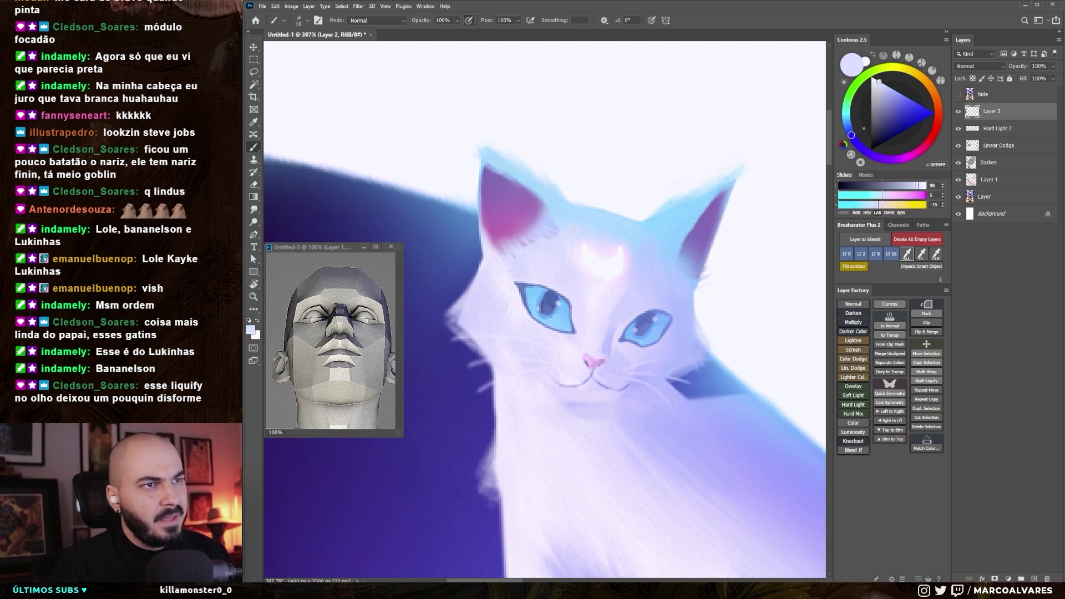
{"action": "left_click", "coordinate": [573, 229], "text": "alt"}
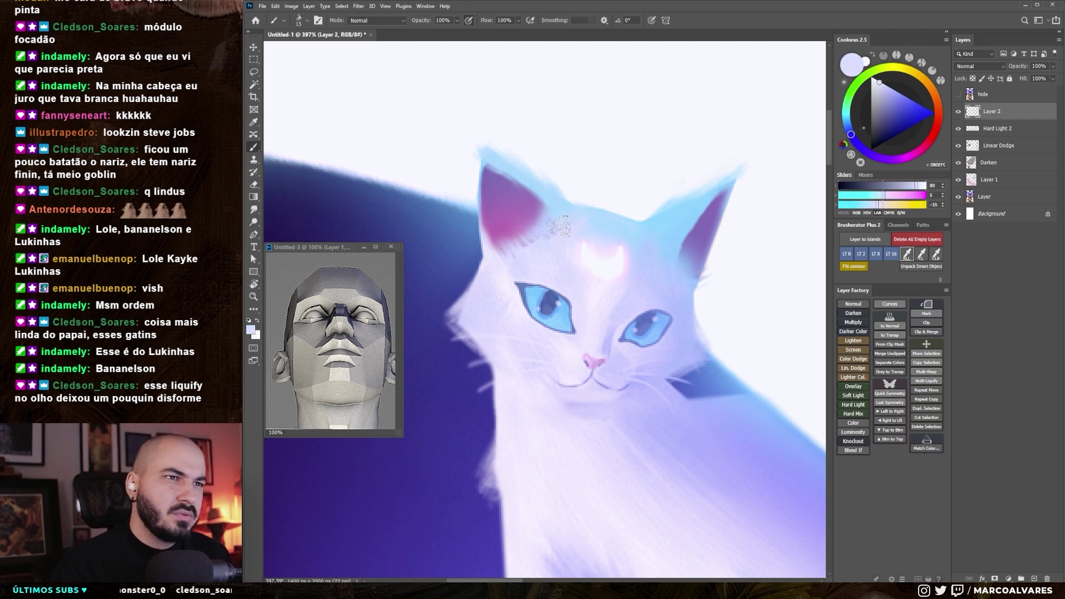
{"action": "left_click", "coordinate": [548, 211], "text": "alt"}
{"action": "left_click", "coordinate": [687, 225], "text": "alt"}
- Sample lavenders from the cat's face, then zoom out to the whole illustration
{"action": "mouse_move", "coordinate": [686, 238]}
{"action": "left_mouse_down"}
{"action": "mouse_move", "coordinate": [683, 281]}
{"action": "mouse_move", "coordinate": [633, 283]}
{"action": "left_mouse_up"}
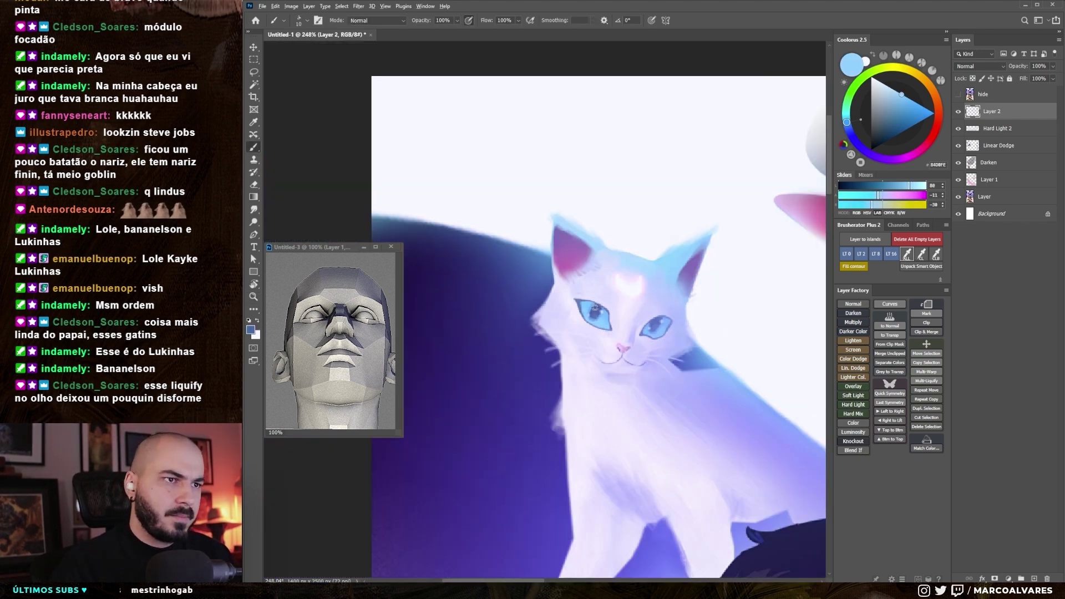
{"action": "left_click", "coordinate": [609, 313], "text": "alt"}
{"action": "left_click", "coordinate": [652, 332], "text": "alt"}
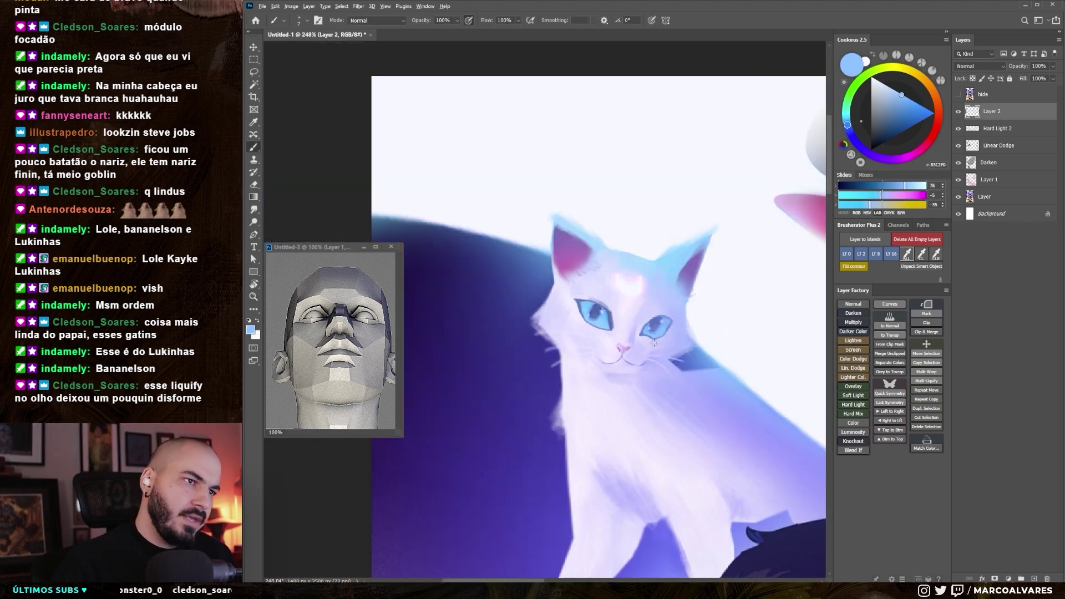
{"action": "left_click", "coordinate": [633, 333], "text": "alt"}
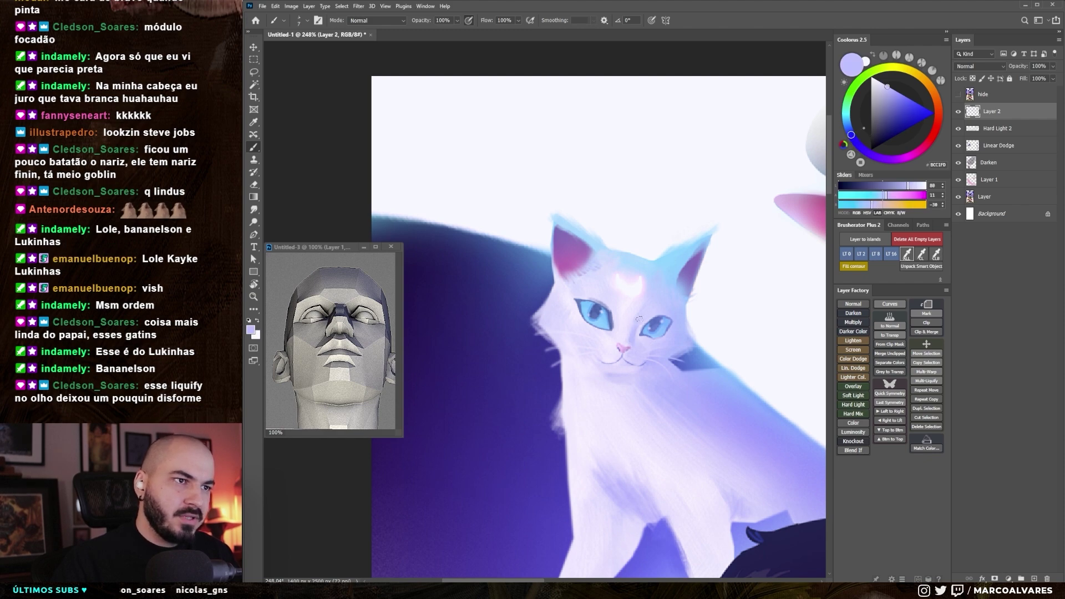
{"action": "left_click_drag", "start_coordinate": [555, 260], "coordinate": [489, 261]}
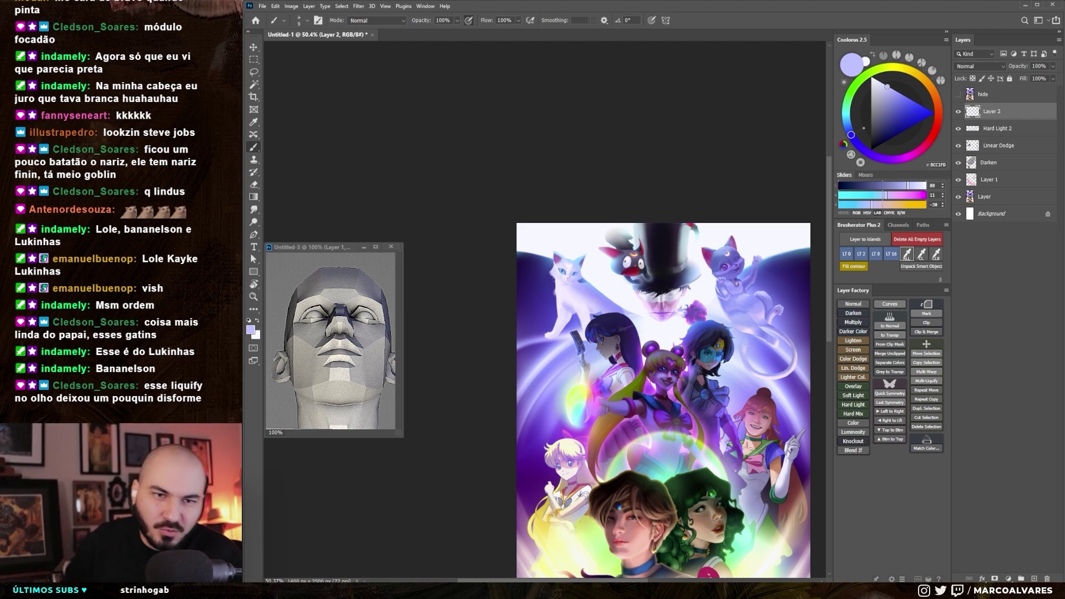
- Sample purples from the purple cat's eye with a larger brush and centre its face
{"action": "left_click_drag", "start_coordinate": [596, 300], "coordinate": [627, 311]}
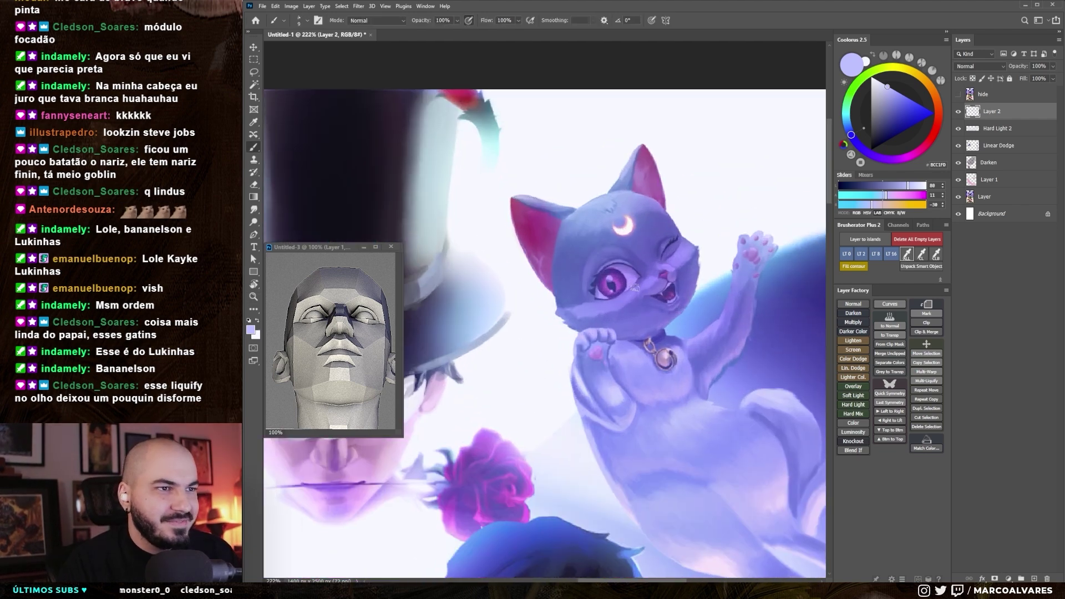
{"action": "left_click", "coordinate": [626, 311], "text": "alt"}
{"action": "key", "text": "bracketright"}
{"action": "key", "text": "bracketright"}
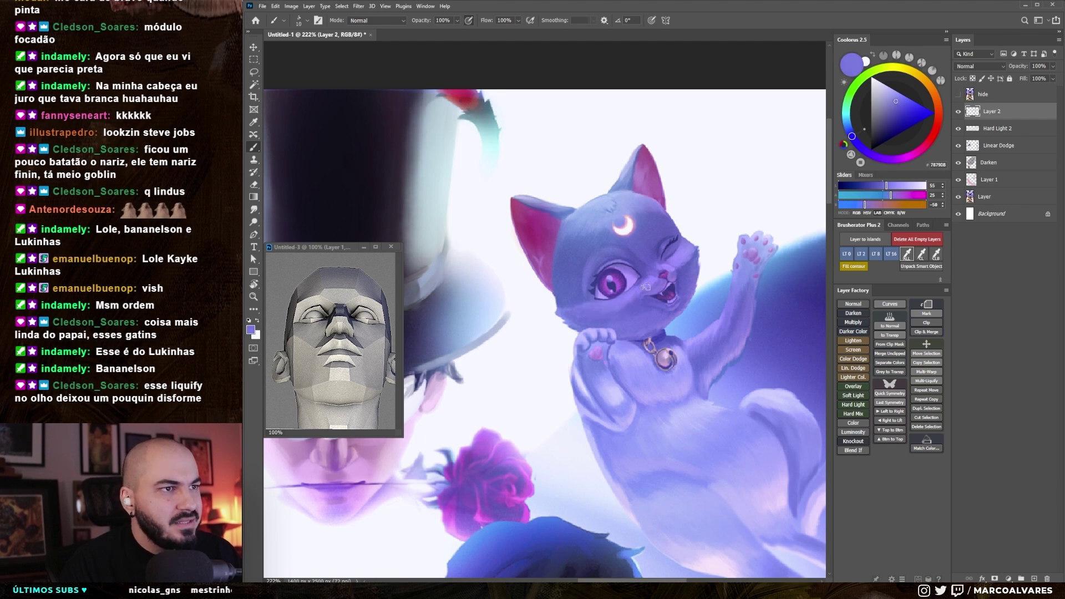
{"action": "key", "text": "z"}
{"action": "mouse_move", "coordinate": [643, 289]}
{"action": "left_mouse_down"}
{"action": "mouse_move", "coordinate": [637, 379]}
{"action": "mouse_move", "coordinate": [587, 287]}
{"action": "left_mouse_up"}
{"action": "key", "text": "b"}
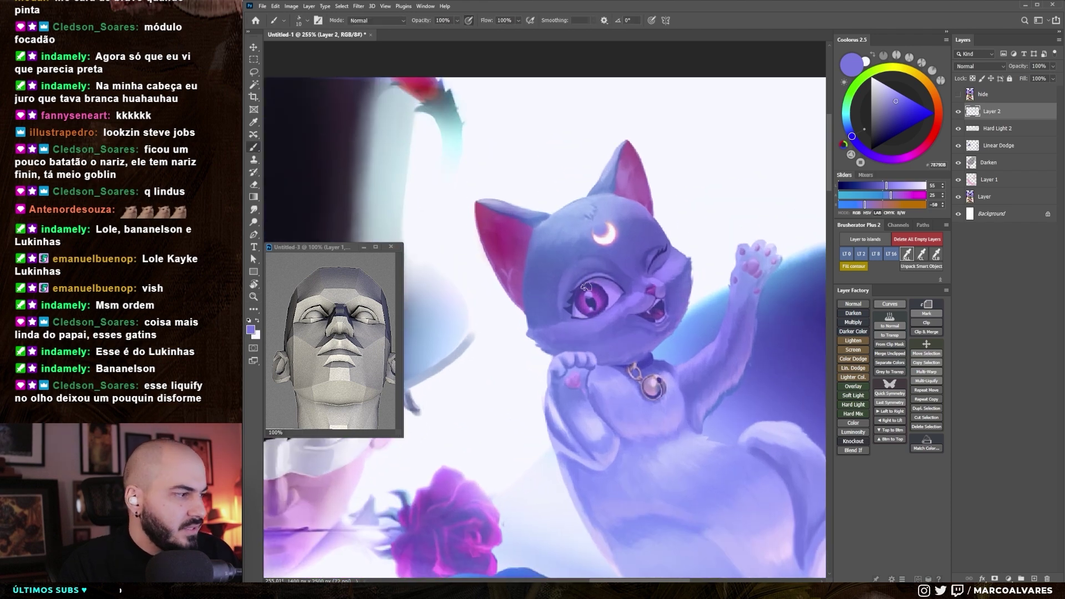
{"action": "left_click", "coordinate": [587, 287], "text": "alt"}
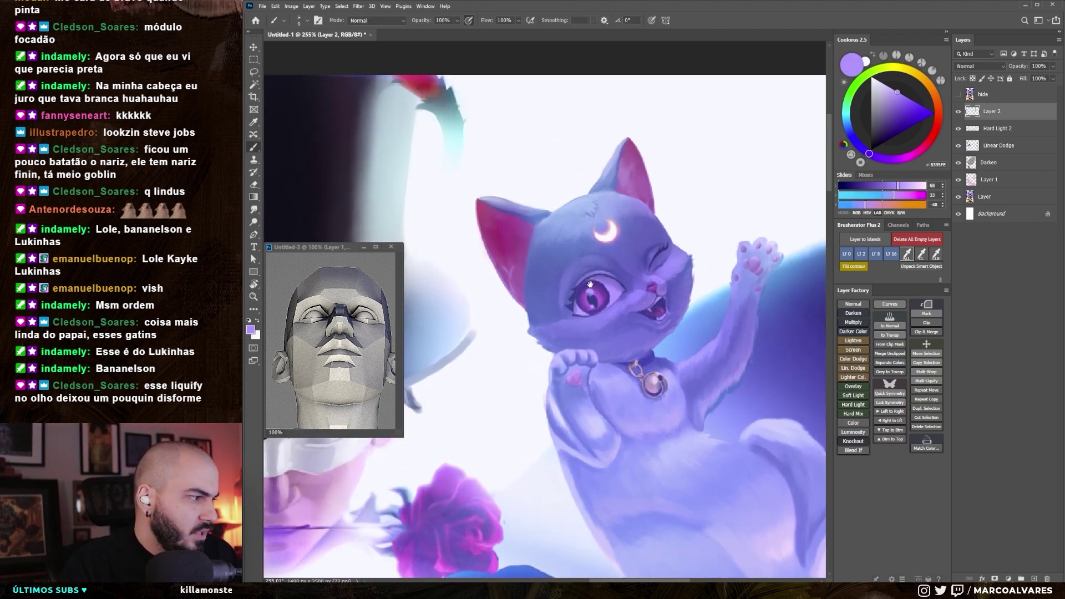
{"action": "left_click_drag", "start_coordinate": [589, 288], "coordinate": [571, 297]}
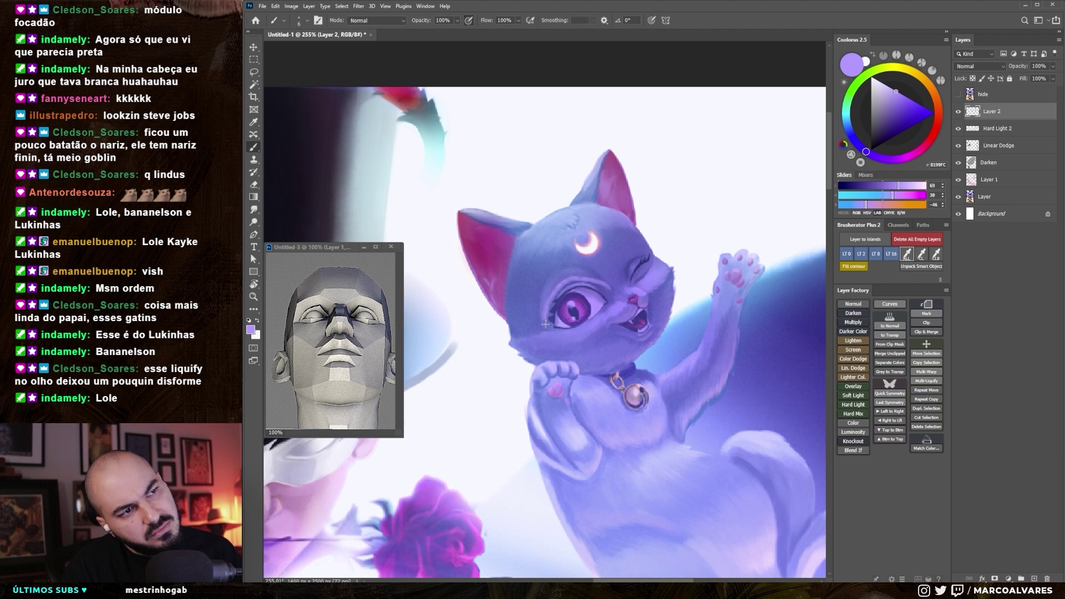
{"action": "left_click_drag", "start_coordinate": [568, 301], "coordinate": [561, 318]}
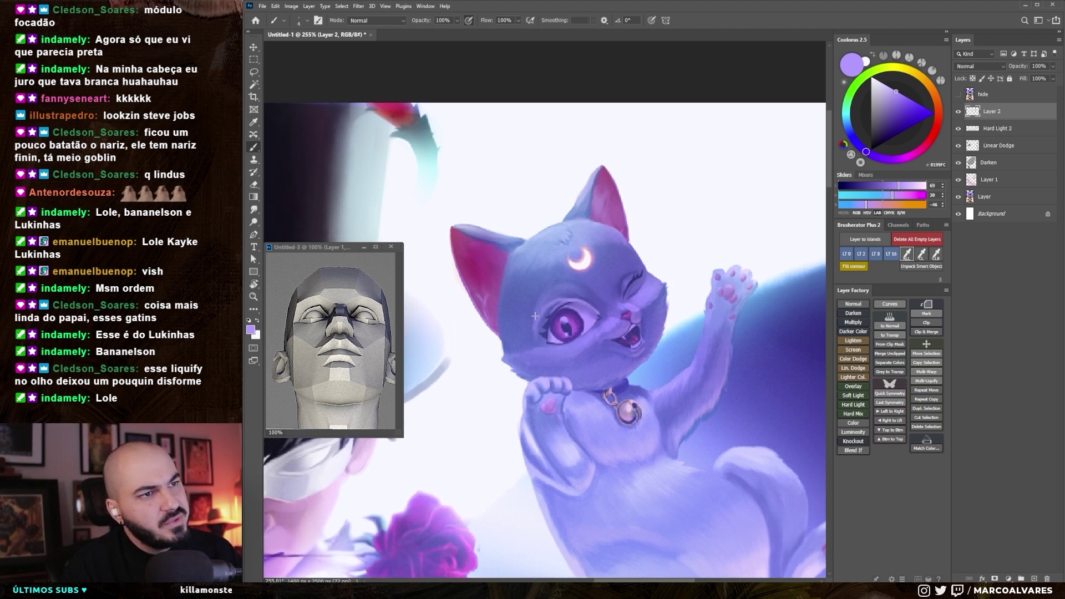
{"action": "left_click_drag", "start_coordinate": [535, 312], "coordinate": [528, 308]}
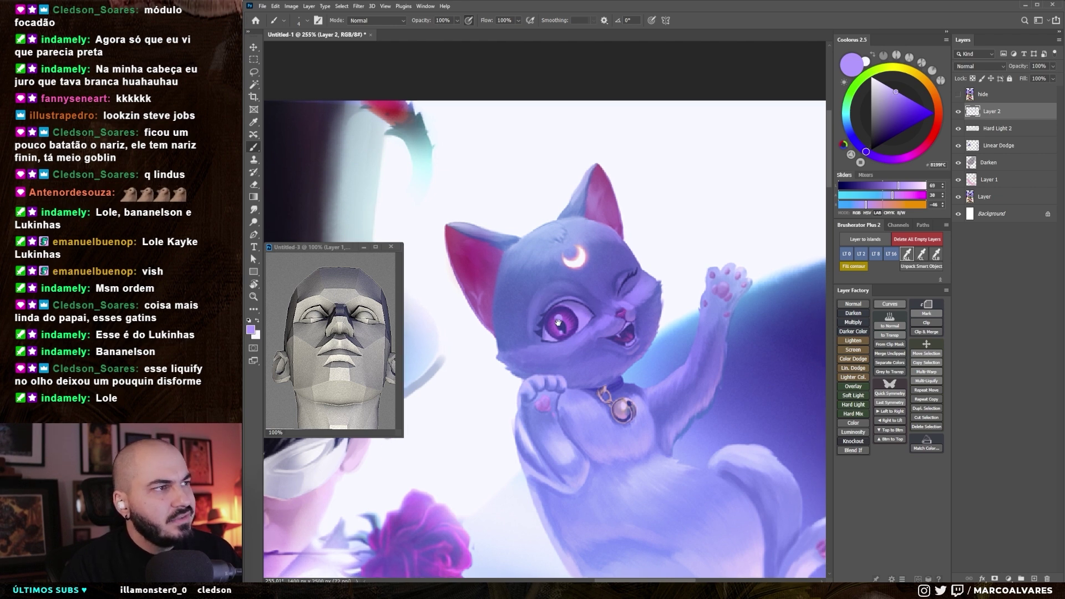
- Lasso the purple cat's open eye, copy it to a new layer, and rotate it slightly
{"action": "key", "text": "l"}
{"action": "mouse_move", "coordinate": [591, 336]}
{"action": "left_mouse_down"}
{"action": "mouse_move", "coordinate": [594, 301]}
{"action": "mouse_move", "coordinate": [619, 314]}
{"action": "left_mouse_up"}
{"action": "key", "text": "ctrl+j"}
{"action": "key", "text": "ctrl+t"}
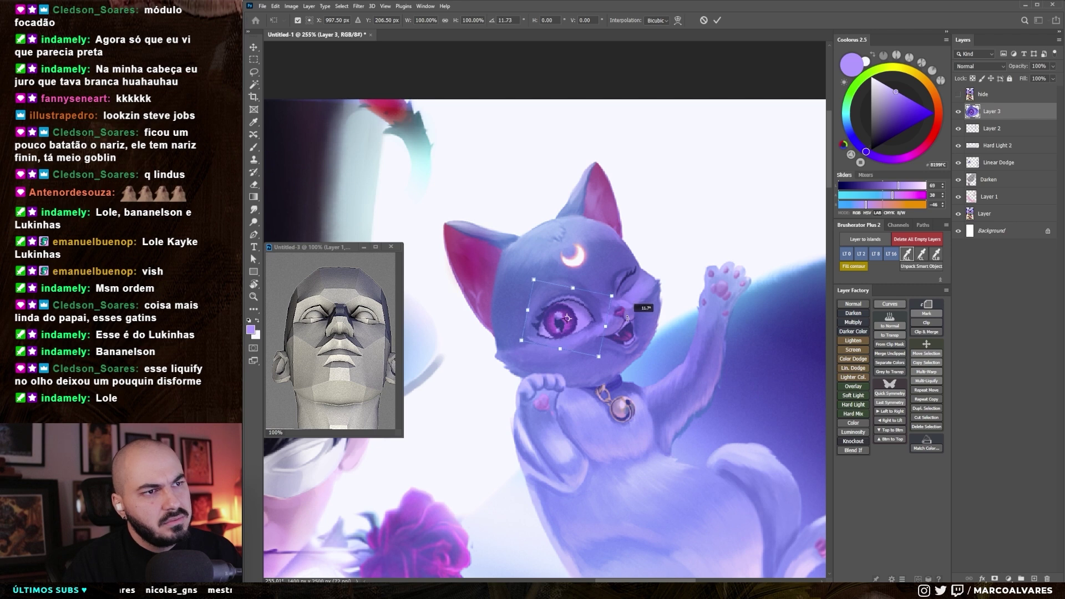
{"action": "key", "text": "Return"}
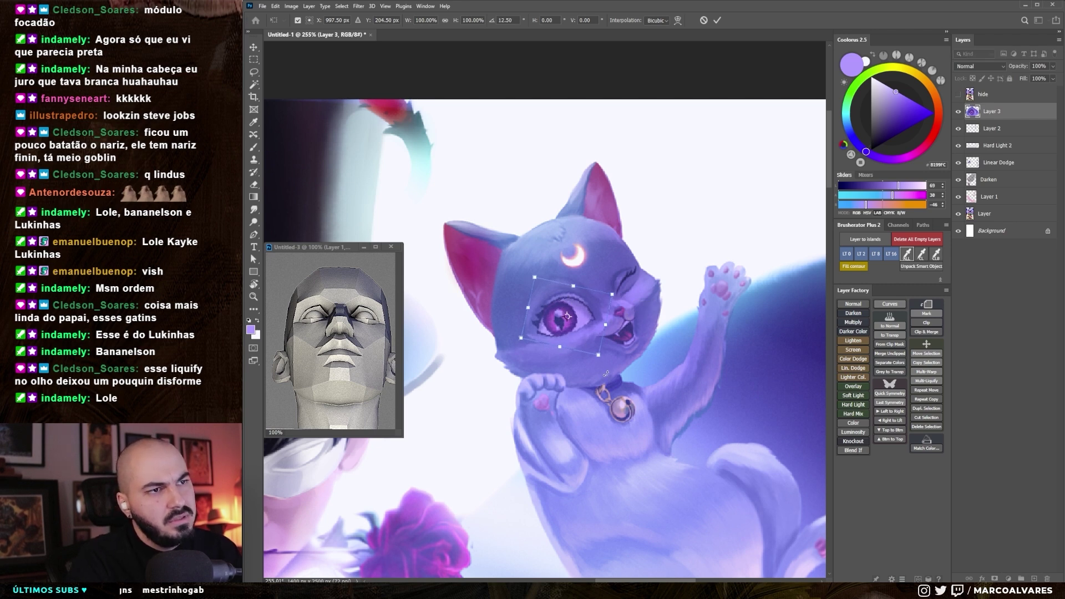
- Sample near-white, lavender, light blue and dark blue tones around the eye for touch-ups
{"action": "scroll", "coordinate": [570, 281], "scroll_direction": "down", "scroll_amount": 1}
{"action": "key", "text": "b"}
{"action": "left_click", "coordinate": [646, 229], "text": "alt"}
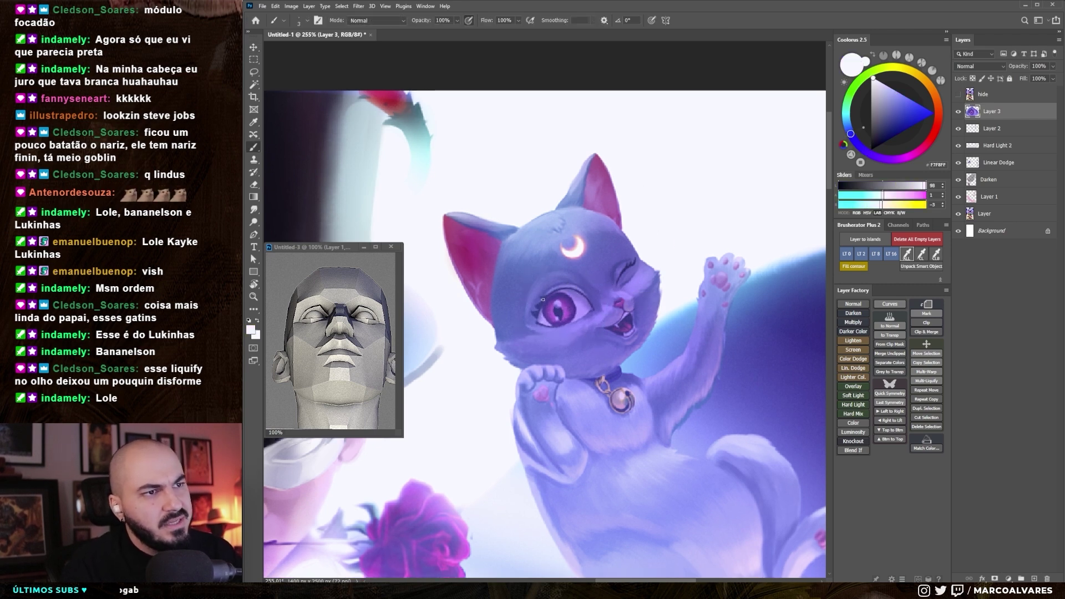
{"action": "left_click", "coordinate": [544, 316], "text": "alt"}
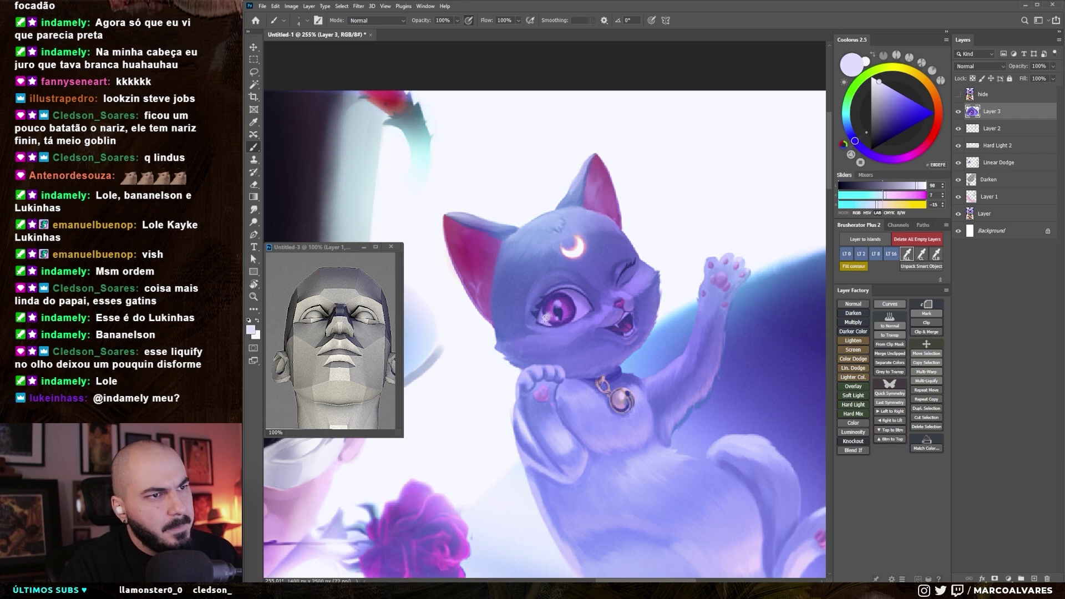
{"action": "left_click", "coordinate": [680, 313], "text": "alt"}
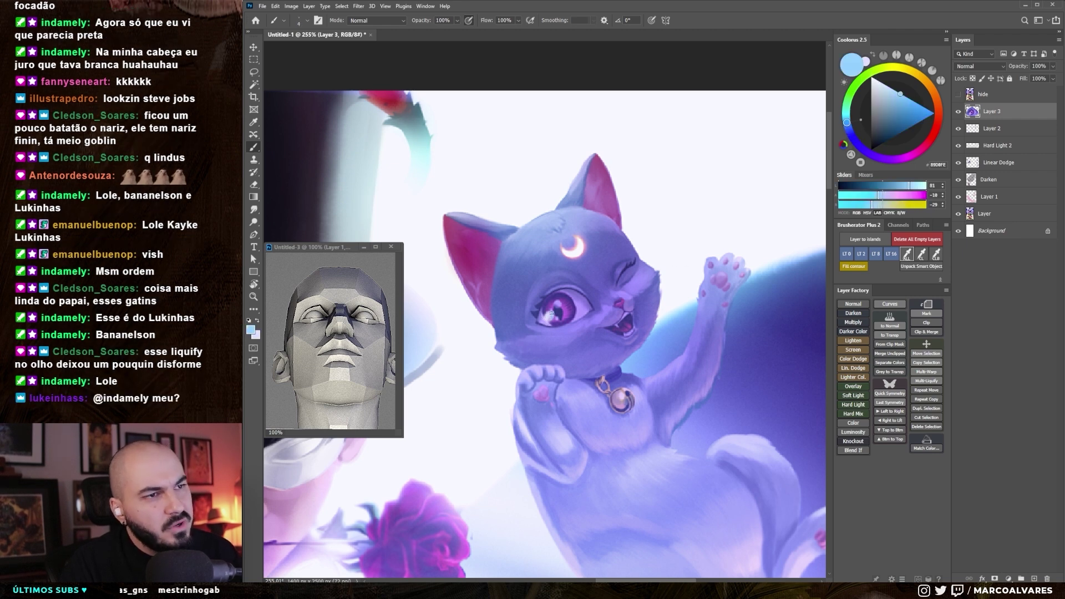
{"action": "scroll", "coordinate": [566, 297], "scroll_direction": "down", "scroll_amount": 1}
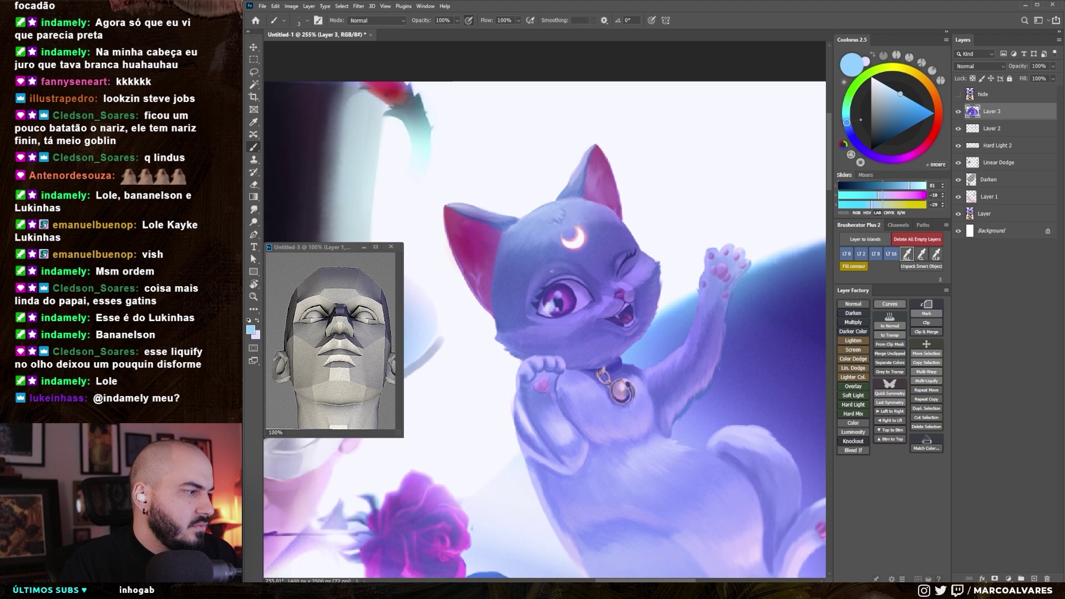
{"action": "left_click", "coordinate": [555, 302], "text": "alt"}
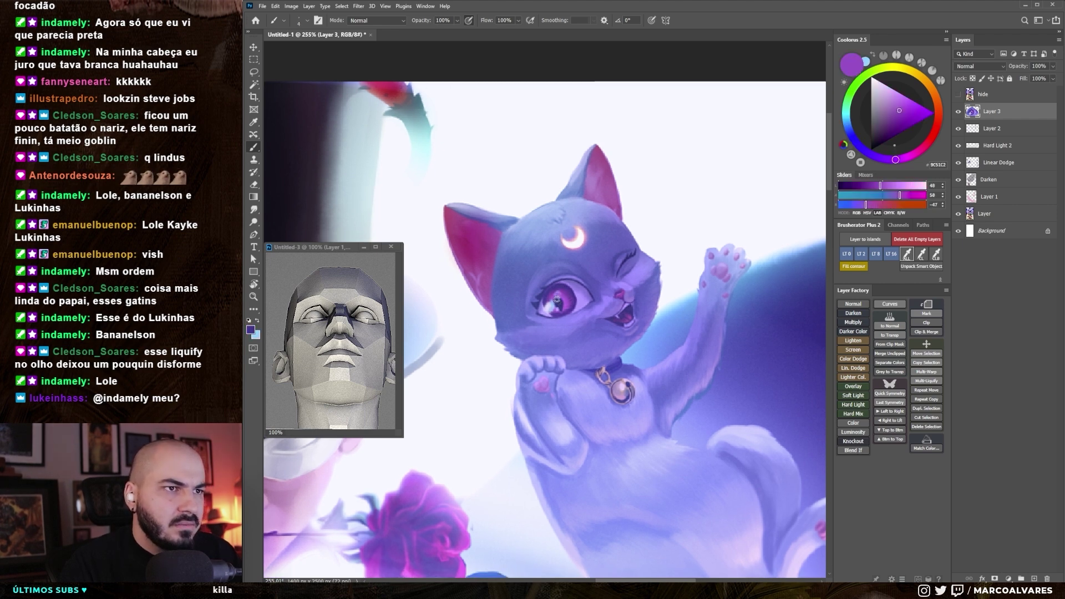
- Sample light pink from the crescent moon and bright magenta near the cat's eye
{"action": "left_click", "coordinate": [577, 240], "text": "alt"}
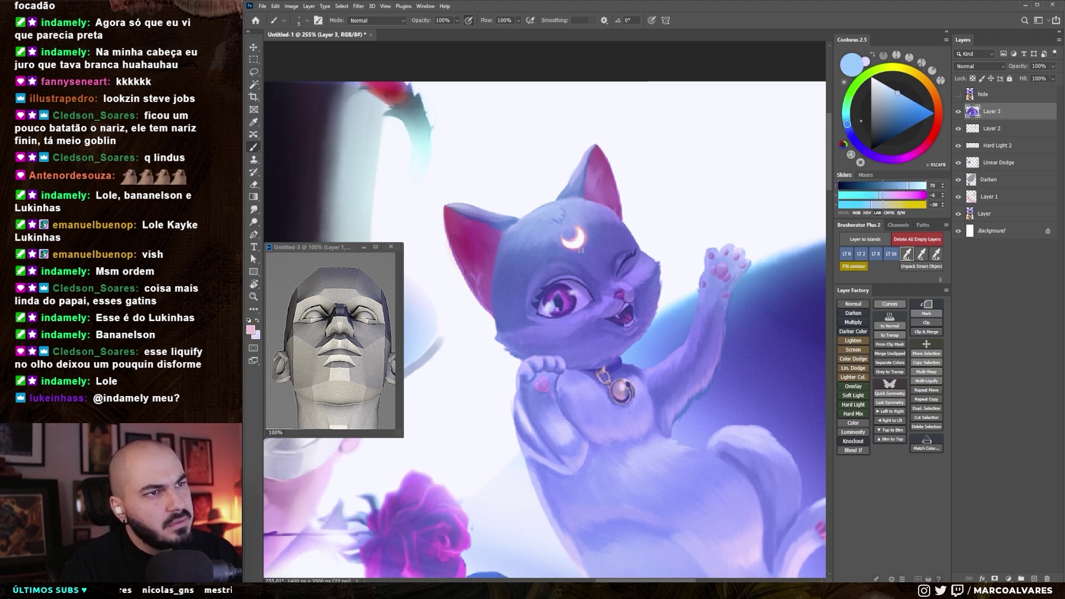
{"action": "key", "text": "z"}
{"action": "left_click", "coordinate": [579, 309], "text": "alt"}
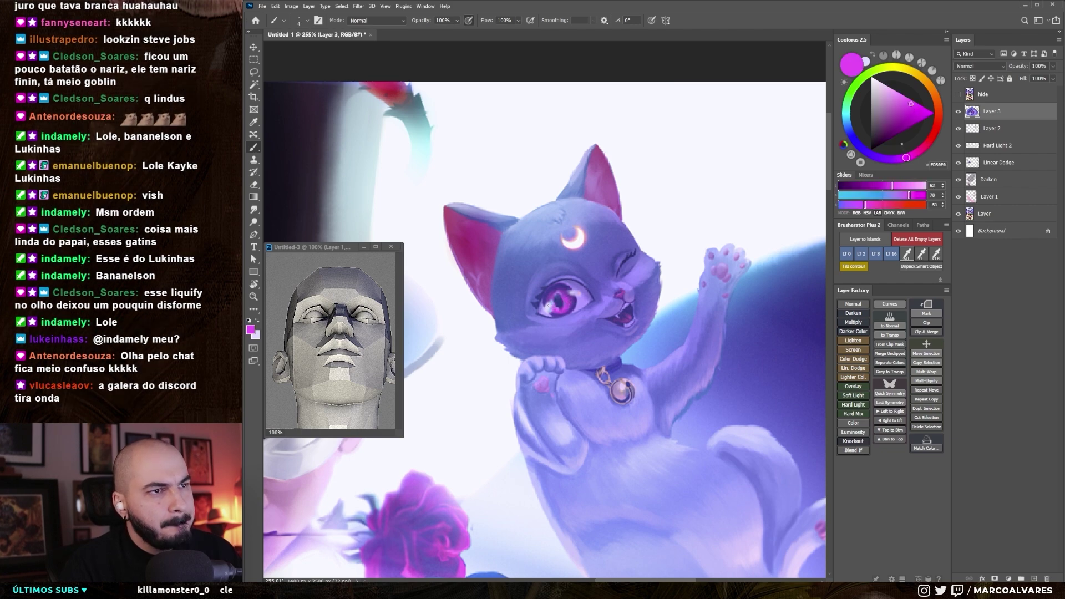
{"action": "key", "text": "b"}
{"action": "scroll", "coordinate": [571, 333], "scroll_direction": "down", "scroll_amount": 3}
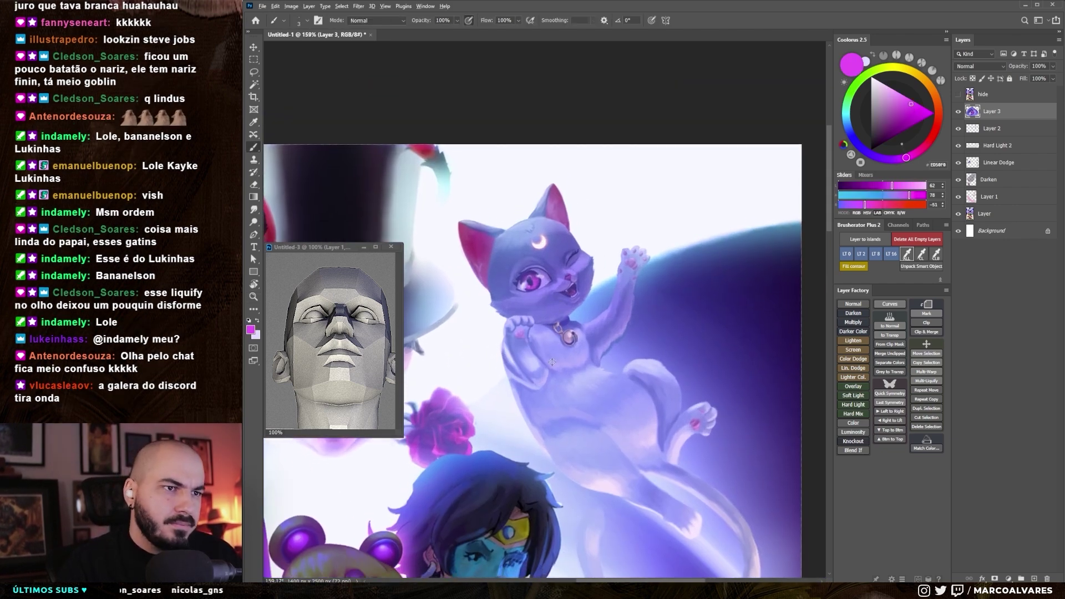
- Frame the lavender cat and sample pale and deeper blue-lavender tones from its body
{"action": "scroll", "coordinate": [533, 360], "scroll_direction": "down", "scroll_amount": 1}
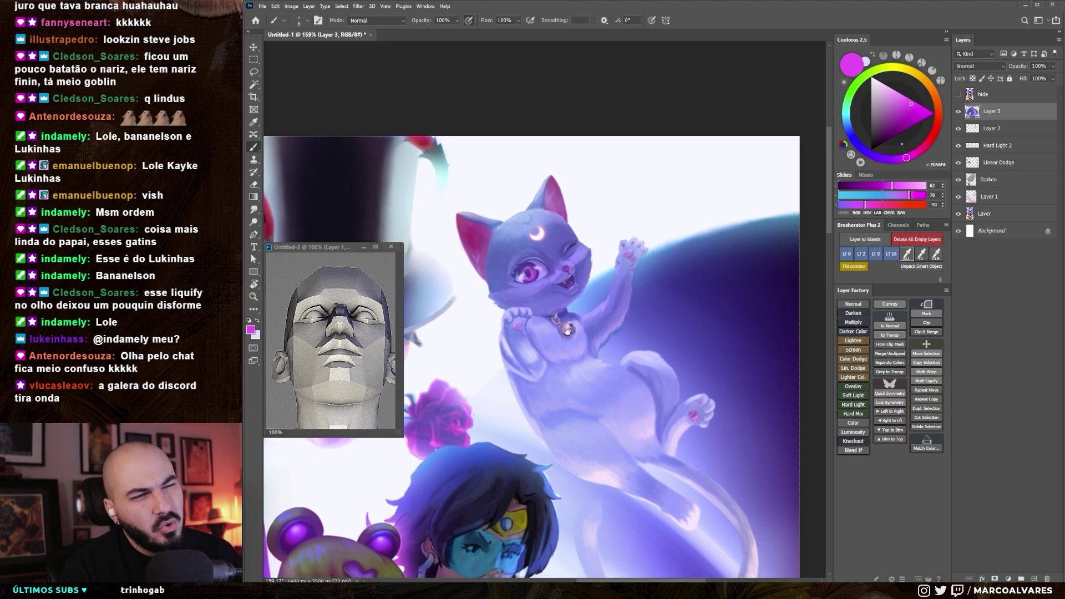
{"action": "key", "text": "z"}
{"action": "scroll", "coordinate": [545, 366], "scroll_direction": "down", "scroll_amount": 5}
{"action": "key", "text": "b"}
{"action": "scroll", "coordinate": [544, 385], "scroll_direction": "up", "scroll_amount": 2}
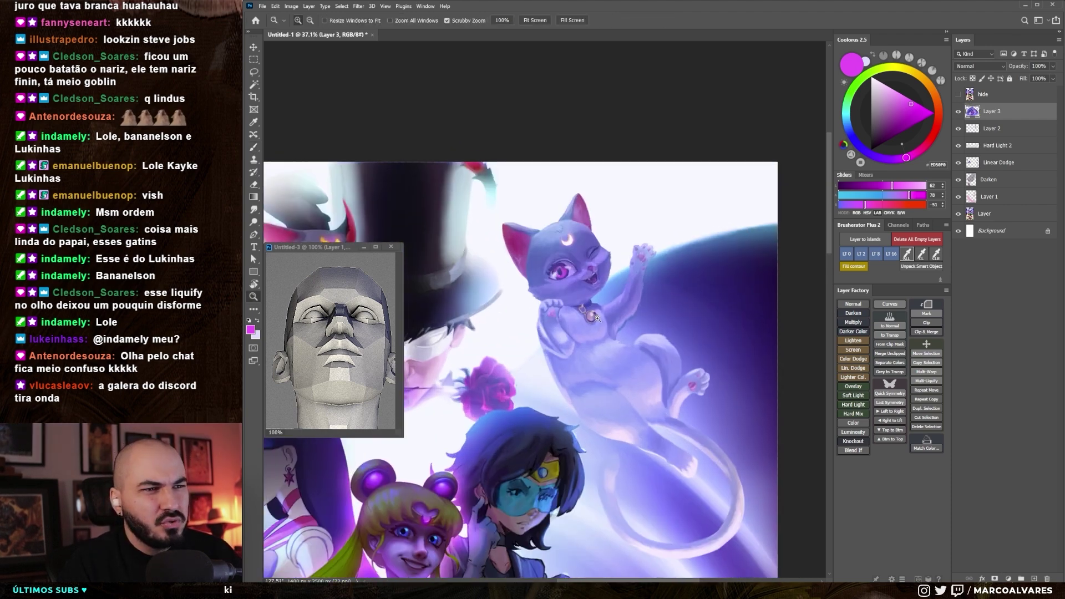
{"action": "scroll", "coordinate": [541, 360], "scroll_direction": "up", "scroll_amount": 2}
{"action": "scroll", "coordinate": [539, 341], "scroll_direction": "up", "scroll_amount": 1}
{"action": "left_click", "coordinate": [533, 339], "text": "alt"}
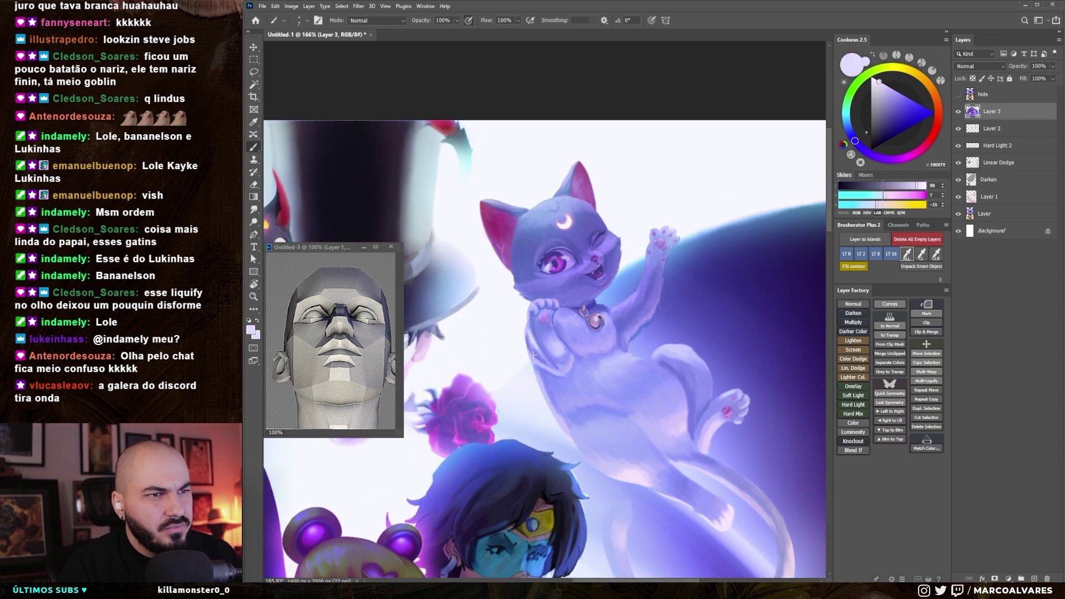
{"action": "left_click", "coordinate": [540, 366], "text": "alt"}
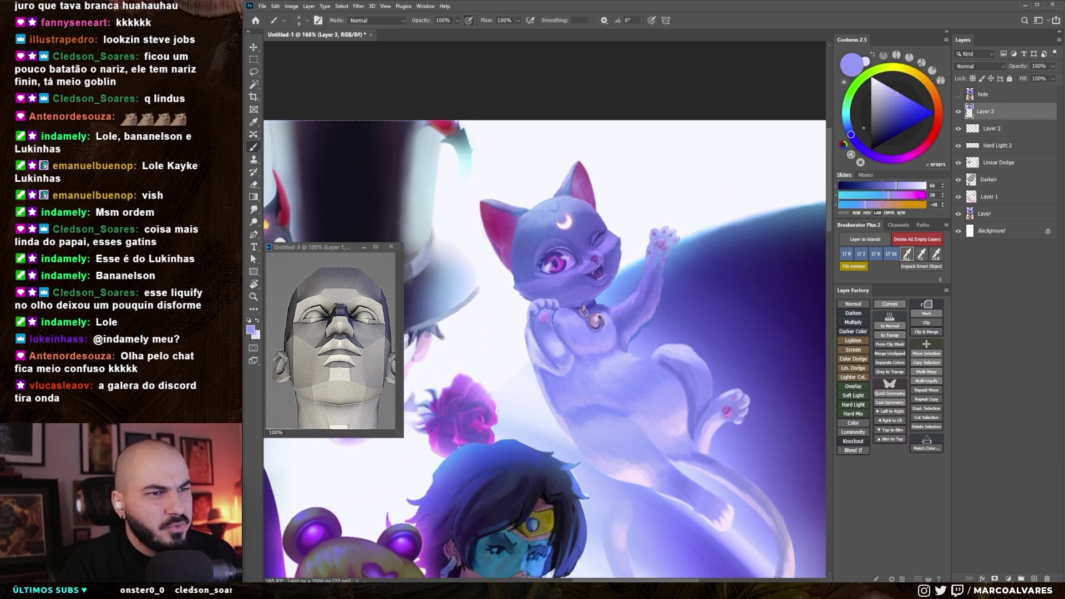
{"action": "left_click", "coordinate": [534, 346], "text": "alt"}
- Shade the cat's body with blue-lavender and darker shadow tones using a smaller brush
{"action": "key", "text": "bracketleft"}
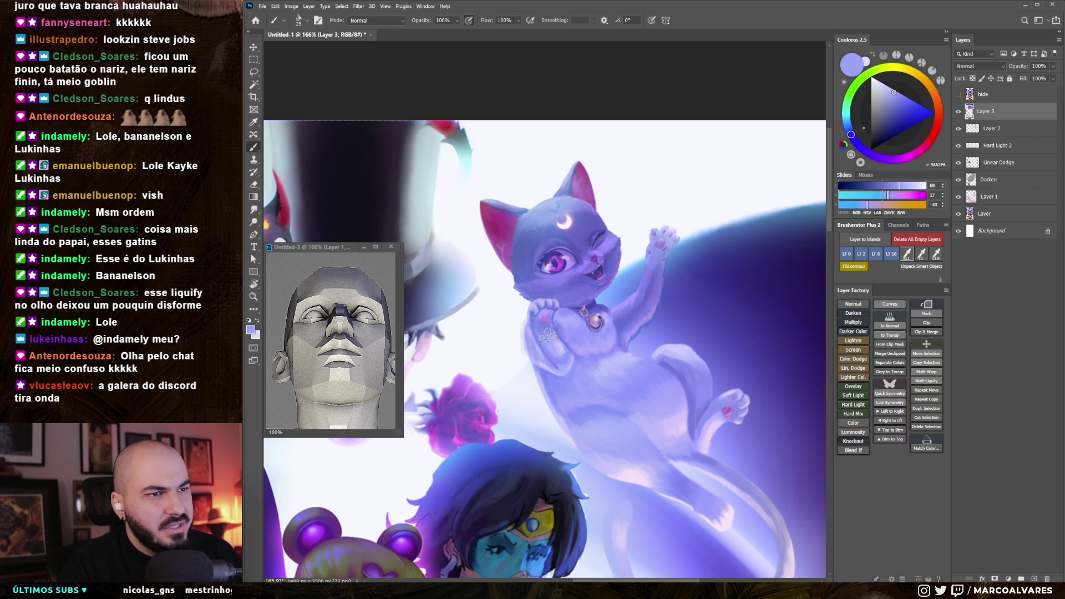
{"action": "key", "text": "bracketleft"}
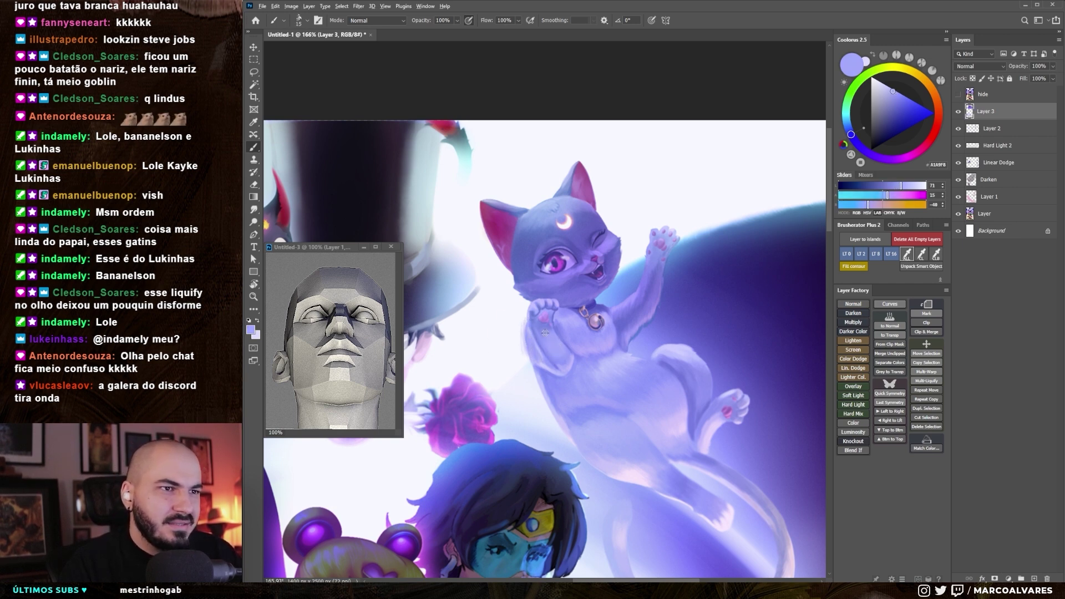
{"action": "left_click", "coordinate": [551, 334], "text": "alt"}
{"action": "left_click", "coordinate": [640, 300], "text": "alt"}
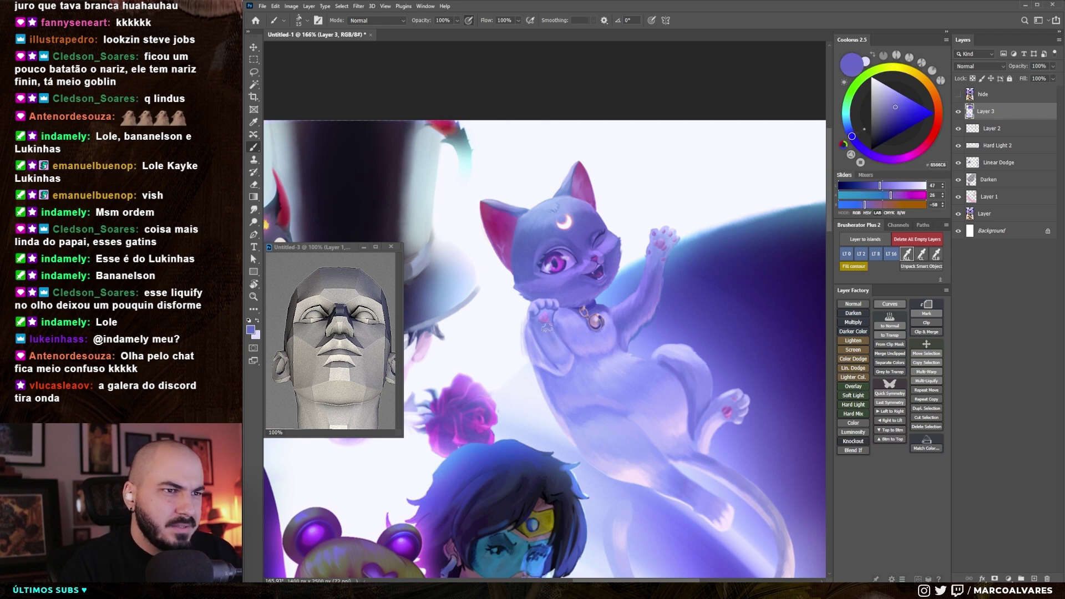
{"action": "key", "text": "bracketleft"}
{"action": "left_click", "coordinate": [554, 344], "text": "alt"}
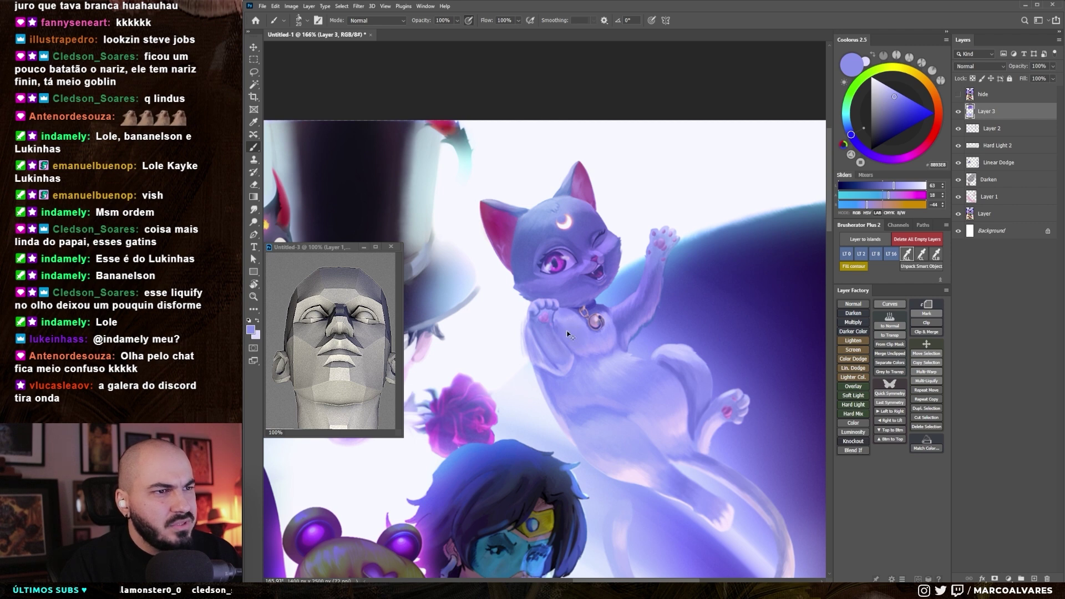
{"action": "left_click", "coordinate": [577, 313], "text": "alt"}
{"action": "key", "text": "bracketleft"}
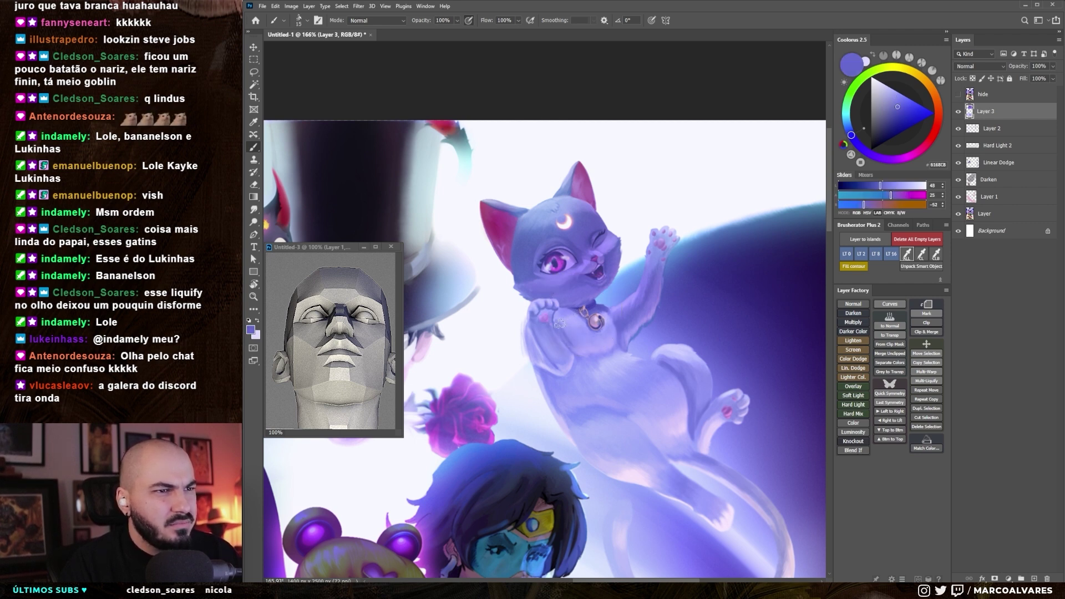
{"action": "key", "text": "bracketright"}
{"action": "key", "text": "bracketright"}
{"action": "key", "text": "bracketright"}
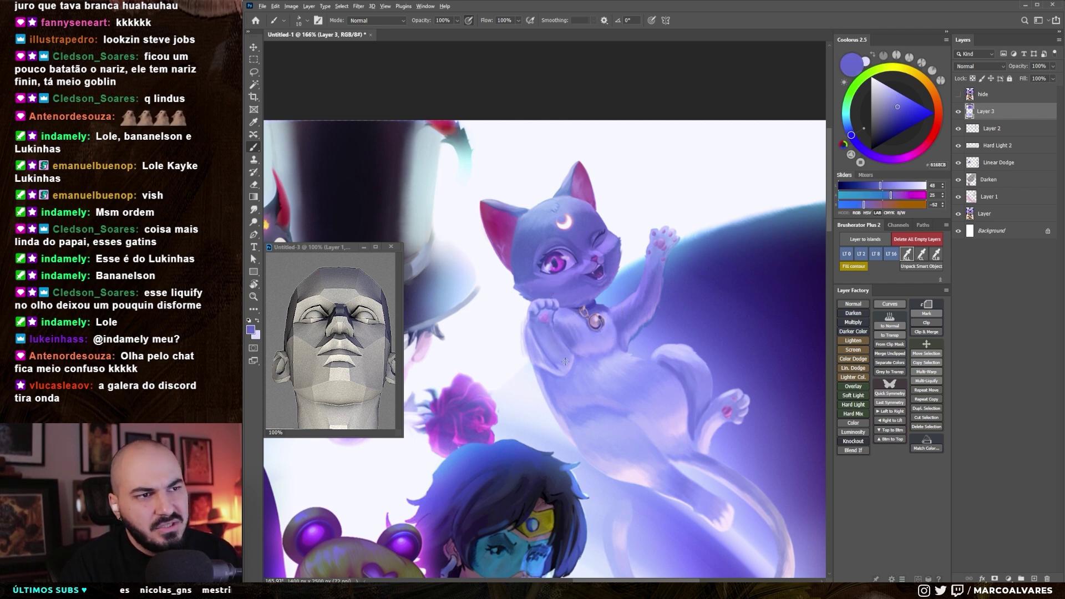
- Add pale highlights and violet and mid-lavender tones with a broader brush
{"action": "left_click", "coordinate": [563, 359], "text": "alt"}
{"action": "key", "text": "bracketright"}
{"action": "left_click", "coordinate": [566, 337], "text": "alt"}
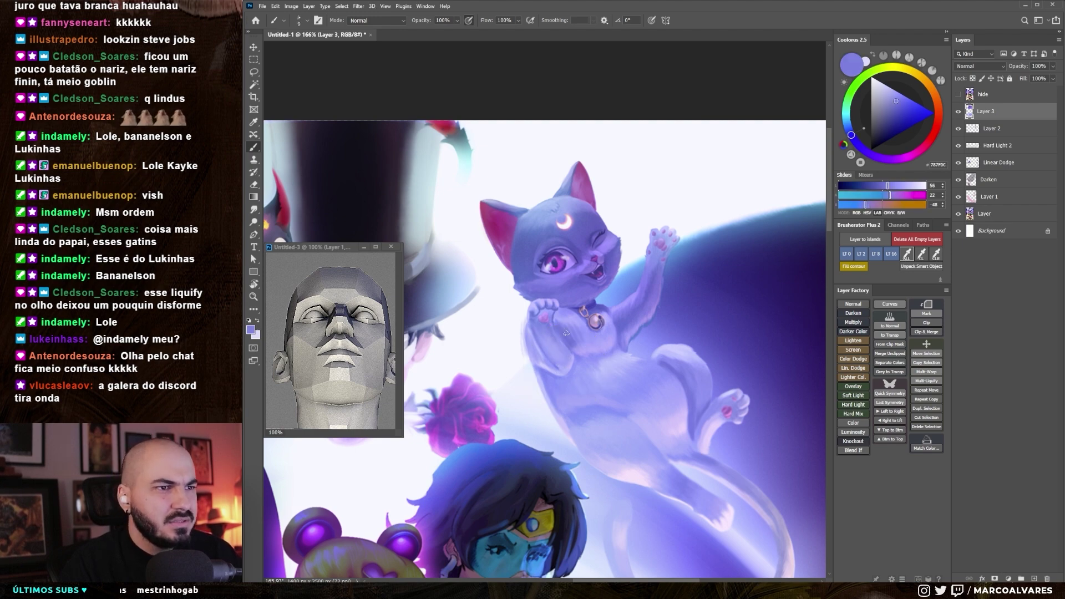
{"action": "left_click", "coordinate": [580, 333], "text": "alt"}
{"action": "key", "text": "bracketright"}
{"action": "key", "text": "bracketright"}
{"action": "scroll", "coordinate": [602, 353], "scroll_direction": "down", "scroll_amount": 1}
{"action": "left_click", "coordinate": [602, 354], "text": "alt"}
{"action": "key", "text": "bracketleft"}
{"action": "key", "text": "bracketleft"}
- Touch up with a brighter blue-lavender, then zoom out to the whole illustration
{"action": "scroll", "coordinate": [561, 293], "scroll_direction": "up", "scroll_amount": 2}
{"action": "left_click", "coordinate": [561, 293], "text": "alt"}
{"action": "left_click", "coordinate": [552, 358], "text": "alt"}
{"action": "key", "text": "bracketleft"}
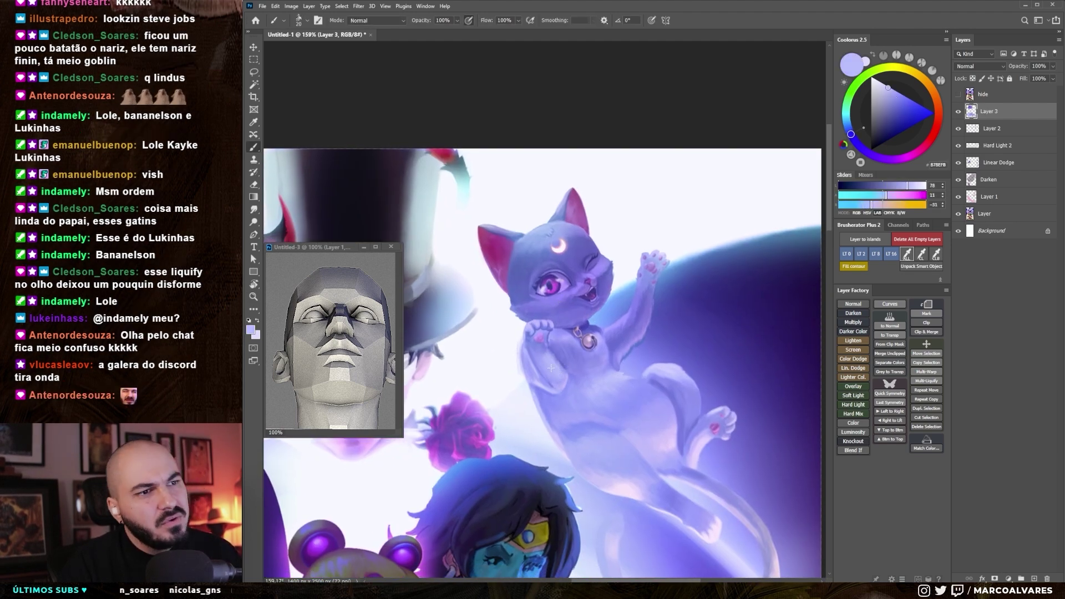
{"action": "key", "text": "z"}
{"action": "scroll", "coordinate": [564, 388], "scroll_direction": "down", "scroll_amount": 7}
- Toggle Layer 3's visibility off and on to compare the cat with and without it
{"action": "key", "text": "b"}
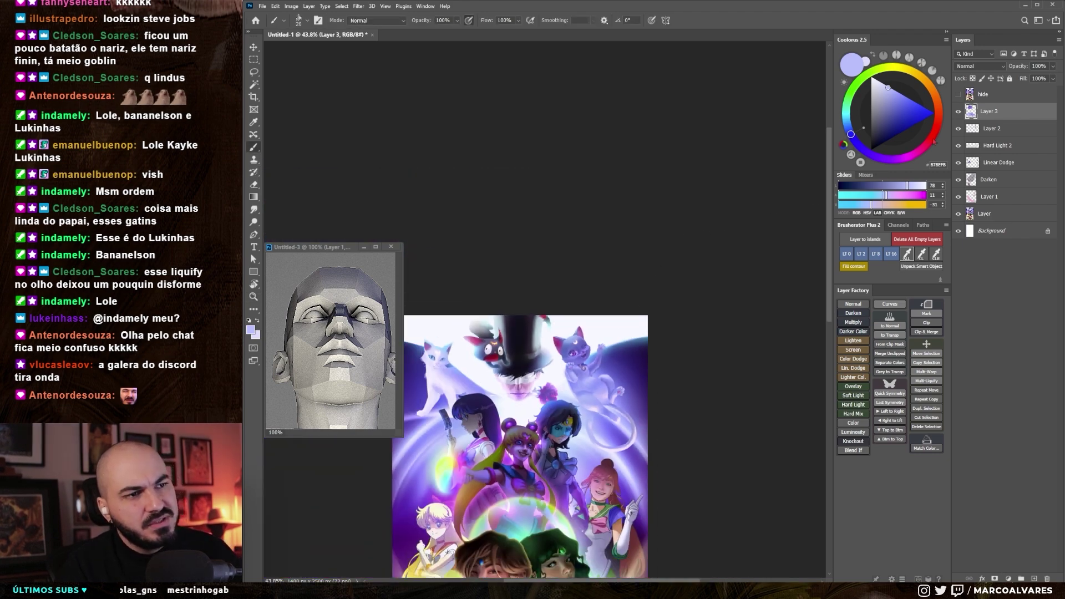
{"action": "left_click", "coordinate": [958, 112]}
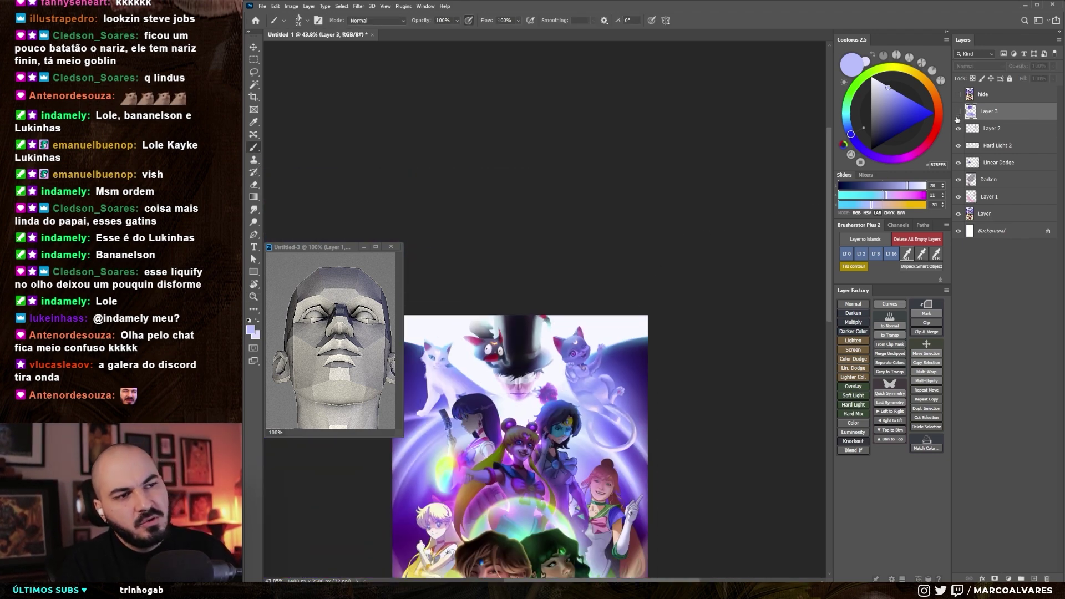
{"action": "left_click", "coordinate": [958, 112]}
{"action": "left_click", "coordinate": [959, 111]}
{"action": "left_click", "coordinate": [958, 112]}
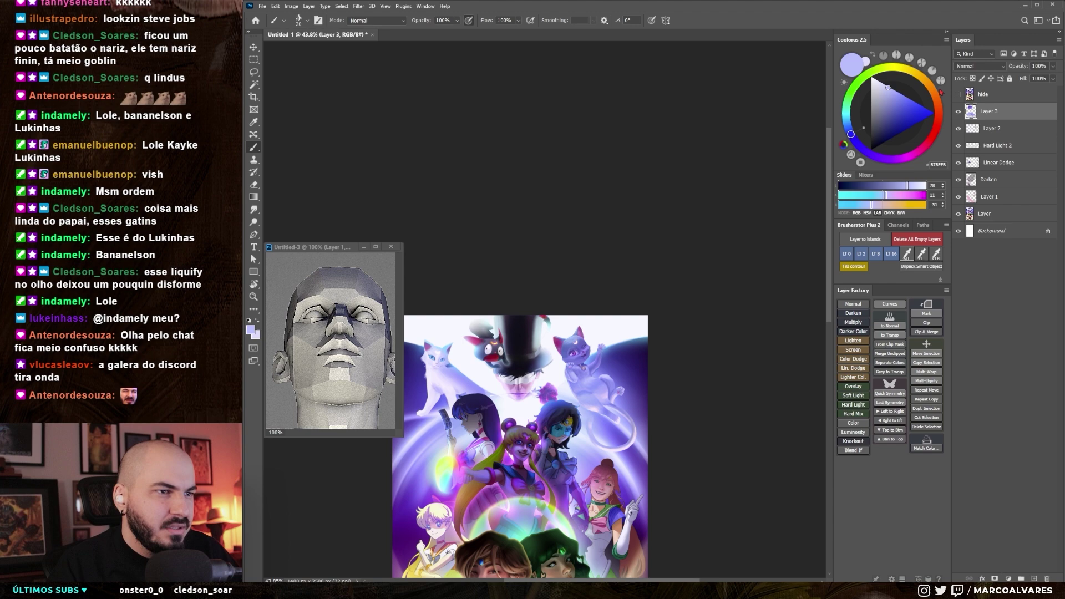
- Smooth the cat's head and forehead using sampled blue-lavender tones at shrinking brush sizes
{"action": "scroll", "coordinate": [588, 391], "scroll_direction": "up", "scroll_amount": 5}
{"action": "left_click", "coordinate": [580, 394], "text": "alt"}
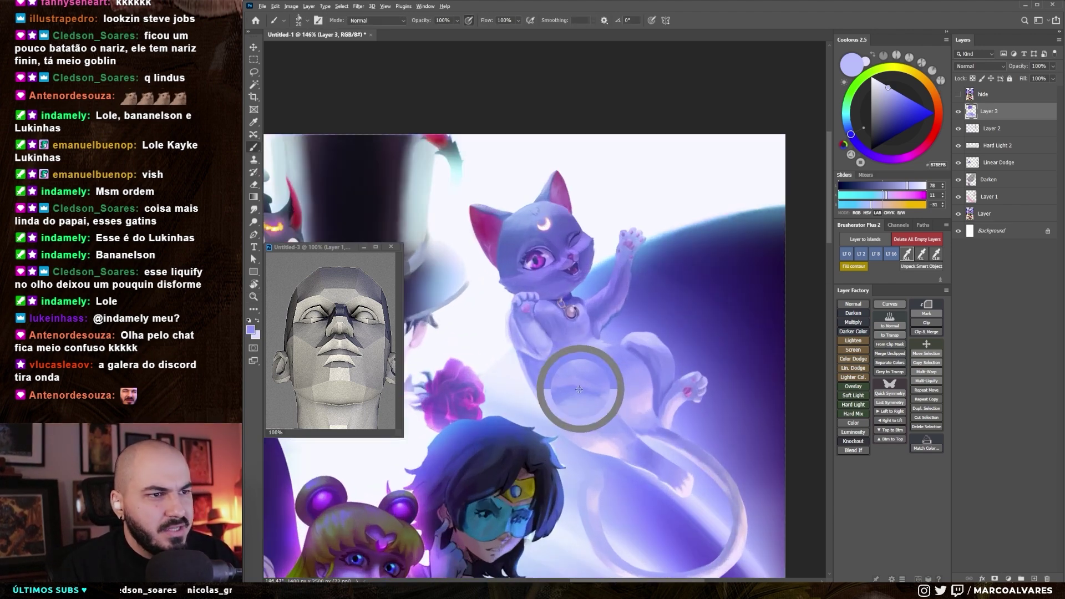
{"action": "key", "text": "bracketright"}
{"action": "left_click_drag", "start_coordinate": [604, 376], "coordinate": [628, 447]}
{"action": "left_click", "coordinate": [555, 288], "text": "alt"}
{"action": "key", "text": "bracketleft"}
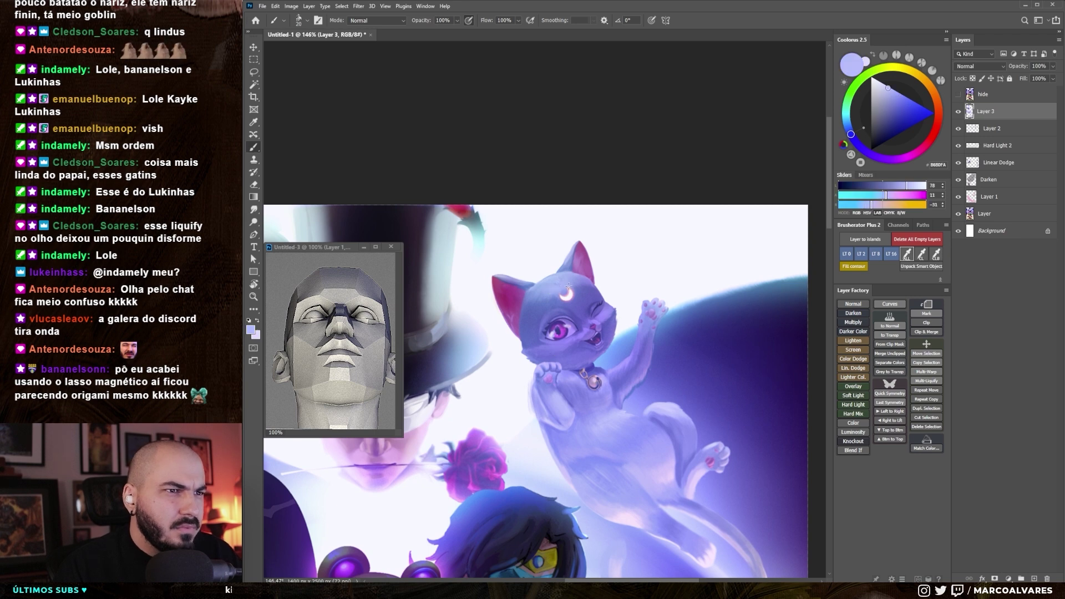
{"action": "left_click", "coordinate": [568, 343], "text": "alt"}
{"action": "key", "text": "bracketleft"}
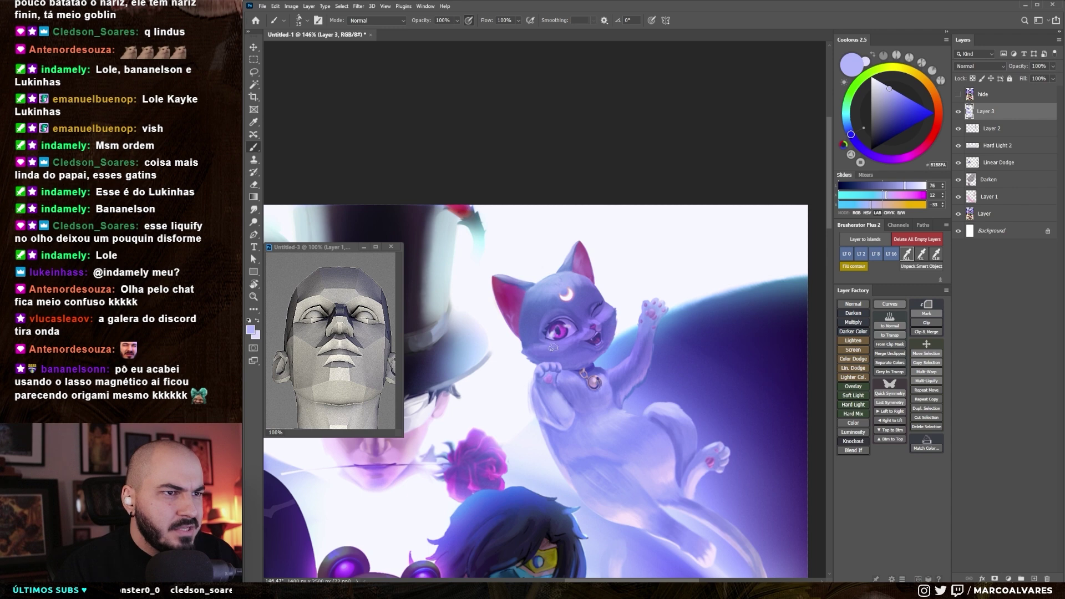
{"action": "left_click", "coordinate": [583, 310], "text": "alt"}
{"action": "key", "text": "bracketleft"}
- Zoom out to review the composition, then add pale lavender strokes to the cat's belly
{"action": "key", "text": "z"}
{"action": "left_click_drag", "start_coordinate": [546, 301], "coordinate": [527, 369]}
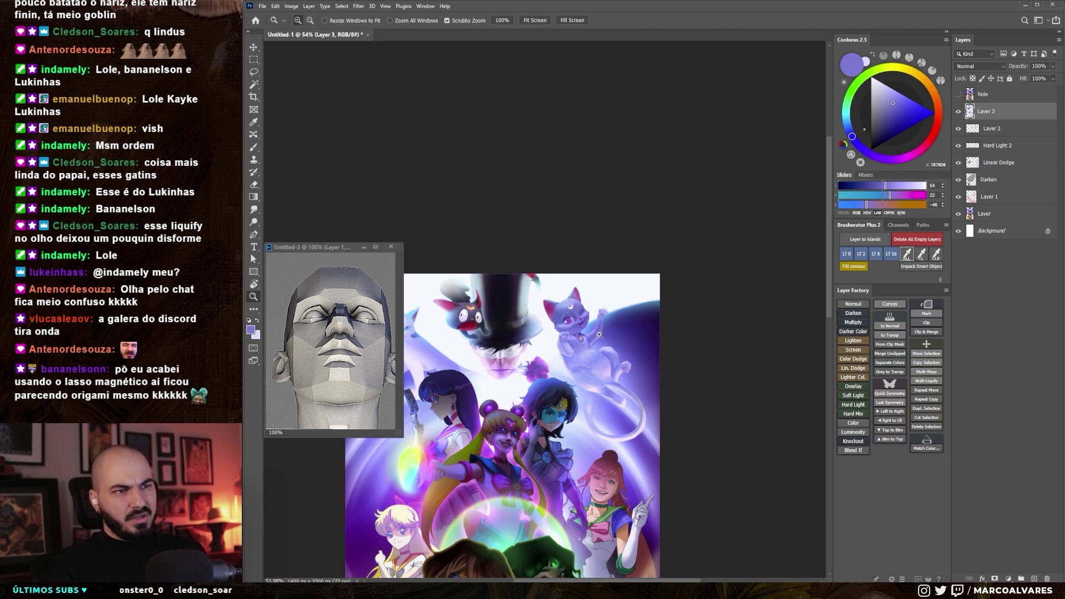
{"action": "left_click_drag", "start_coordinate": [586, 341], "coordinate": [622, 342]}
{"action": "key", "text": "b"}
{"action": "left_click", "coordinate": [511, 285], "text": "alt"}
{"action": "key", "text": "bracketright"}
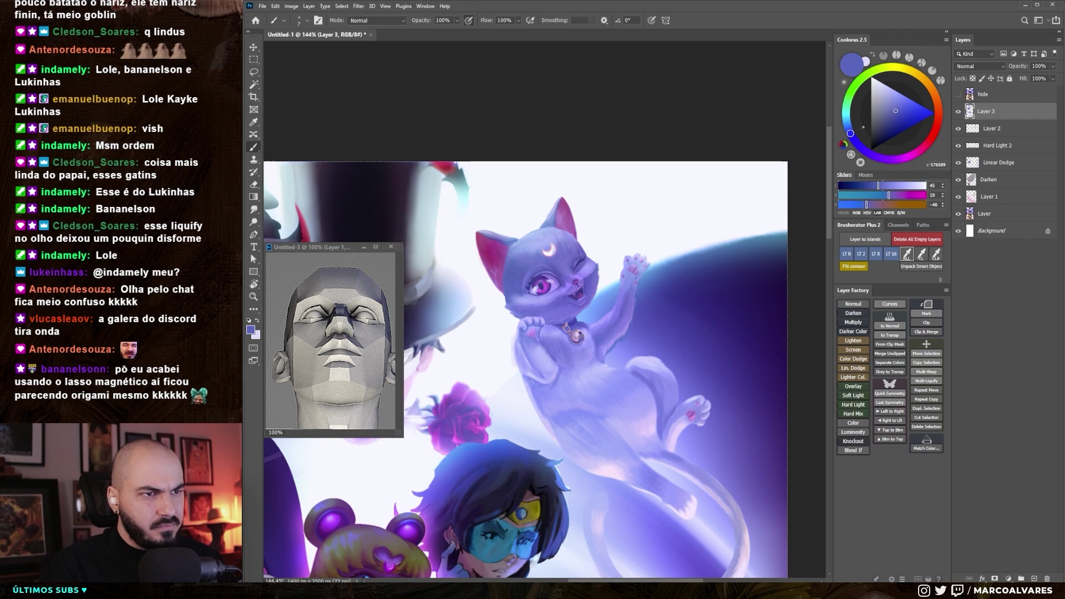
{"action": "scroll", "coordinate": [550, 411], "scroll_direction": "down", "scroll_amount": 3}
{"action": "scroll", "coordinate": [510, 328], "scroll_direction": "up", "scroll_amount": 4}
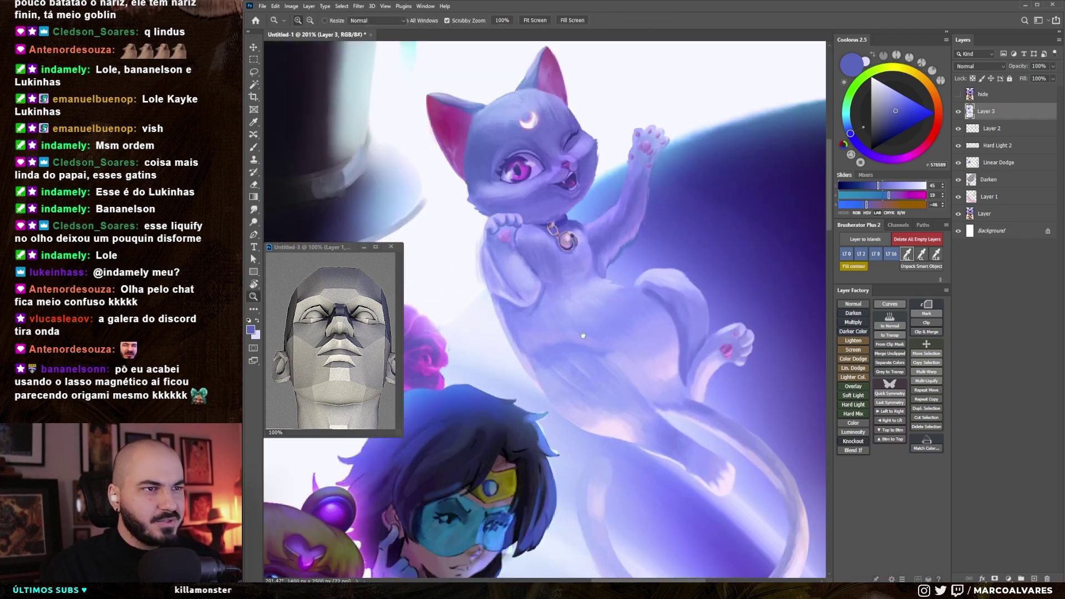
{"action": "left_click", "coordinate": [527, 326], "text": "alt"}
{"action": "left_click", "coordinate": [520, 334], "text": "alt"}
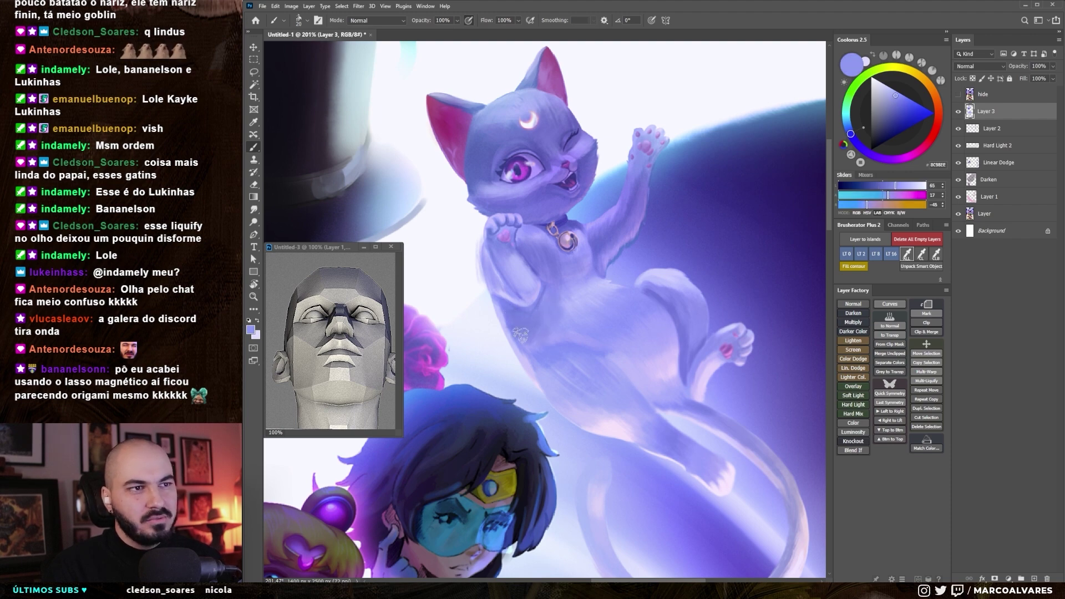
{"action": "scroll", "coordinate": [546, 314], "scroll_direction": "down", "scroll_amount": 3}
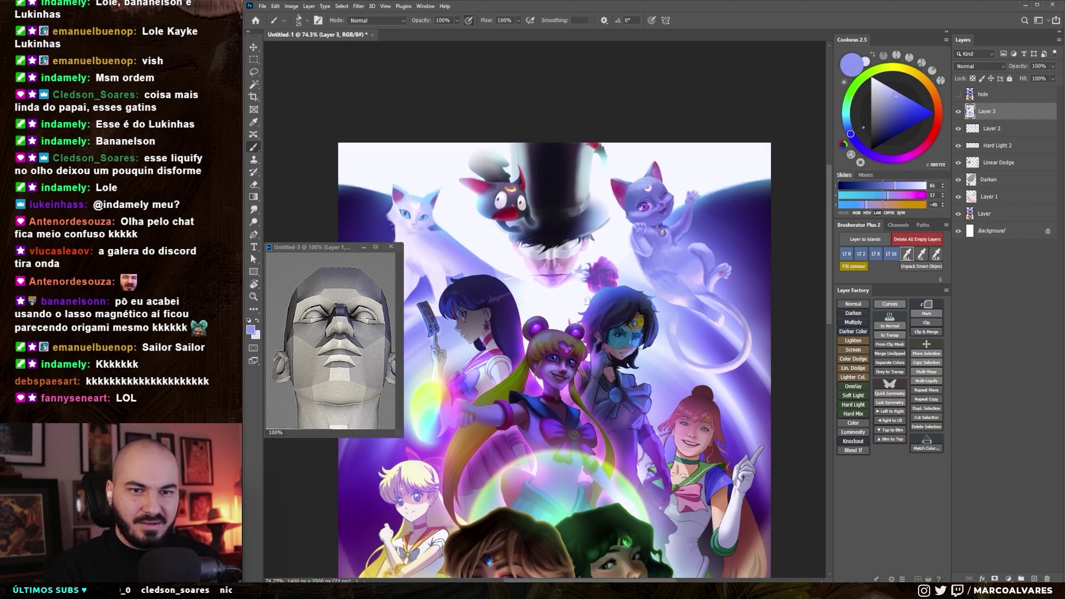
- Undo the last paint edit and add a new Layer 4 above Layer 3
{"action": "scroll", "coordinate": [604, 255], "scroll_direction": "up", "scroll_amount": 4}
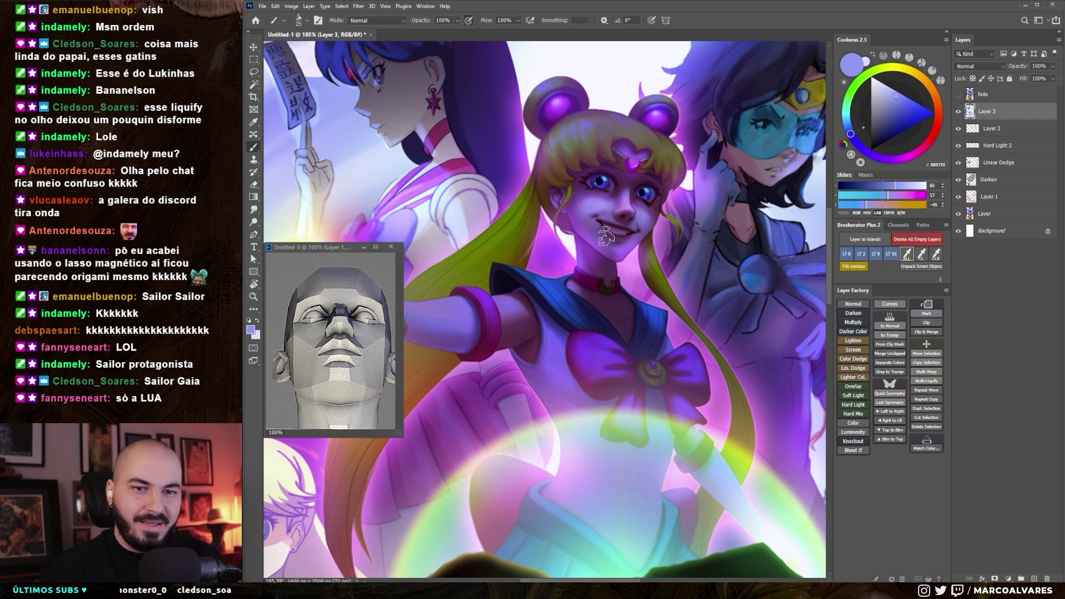
{"action": "key", "text": "ctrl+z"}
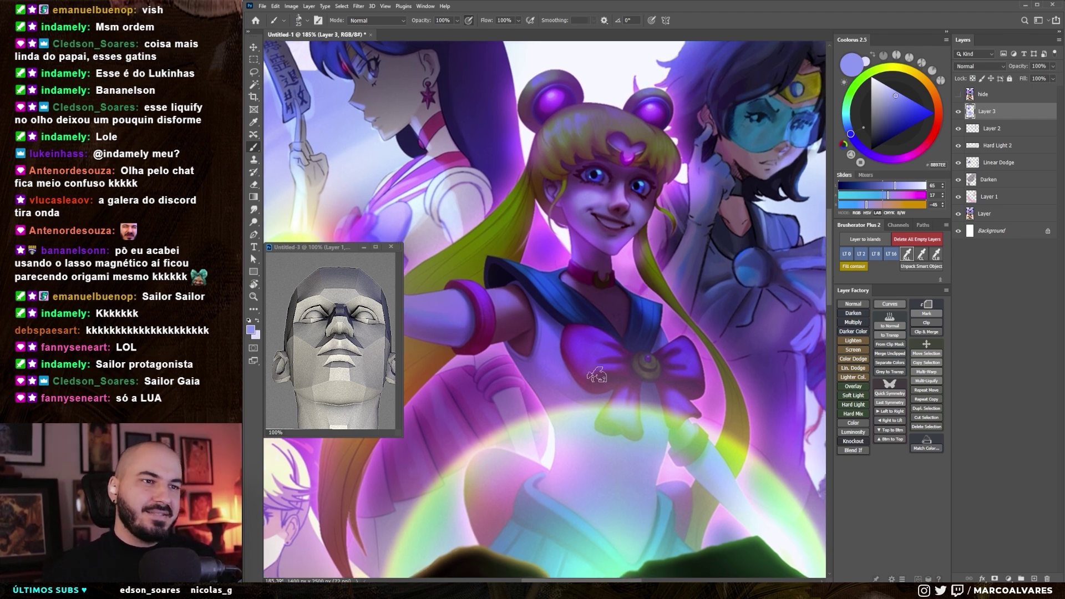
{"action": "scroll", "coordinate": [596, 376], "scroll_direction": "down", "scroll_amount": 3}
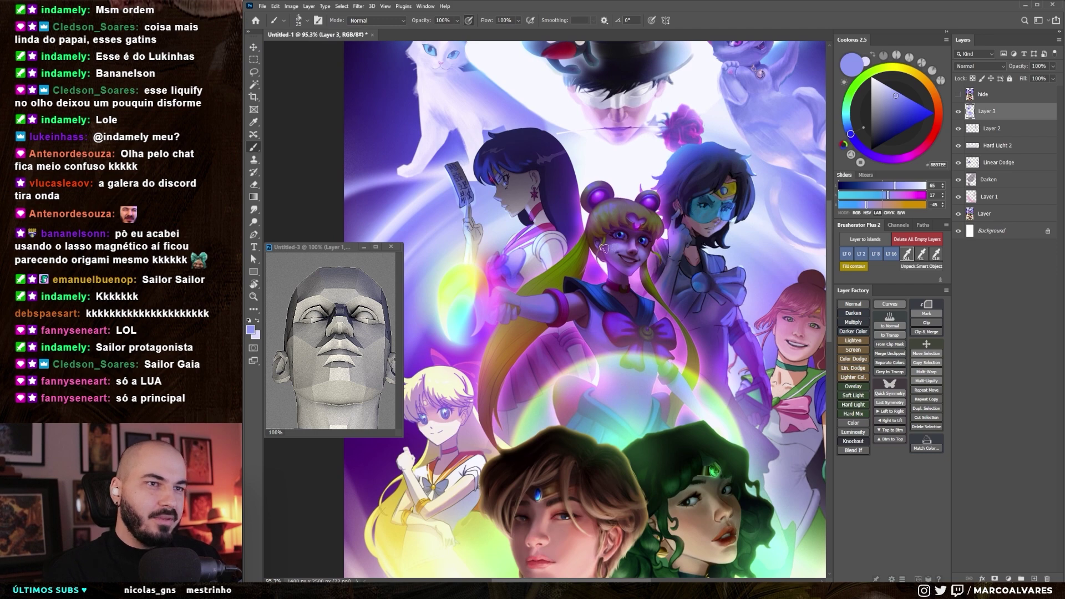
{"action": "right_click", "coordinate": [596, 298]}
{"action": "key", "text": "Escape"}
{"action": "key", "text": "ctrl+shift+alt+n"}
- Center the view on Sailor Moon and switch to the moon wand reference in Chrome
{"action": "left_click_drag", "start_coordinate": [550, 340], "coordinate": [549, 363]}
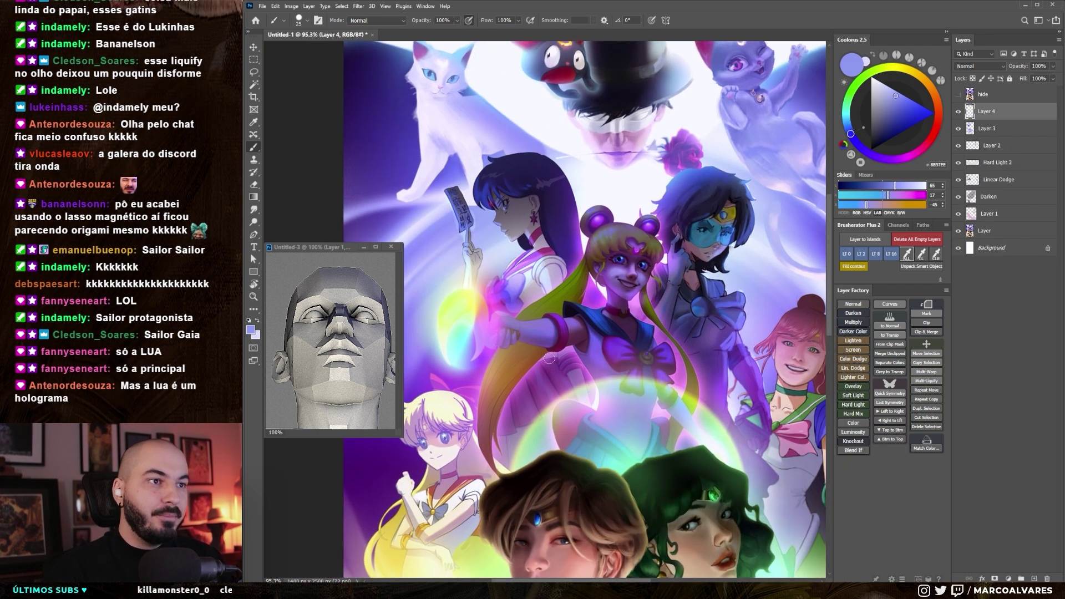
{"action": "mouse_move", "coordinate": [540, 351]}
{"action": "left_mouse_down"}
{"action": "mouse_move", "coordinate": [552, 341]}
{"action": "mouse_move", "coordinate": [589, 351]}
{"action": "left_mouse_up"}
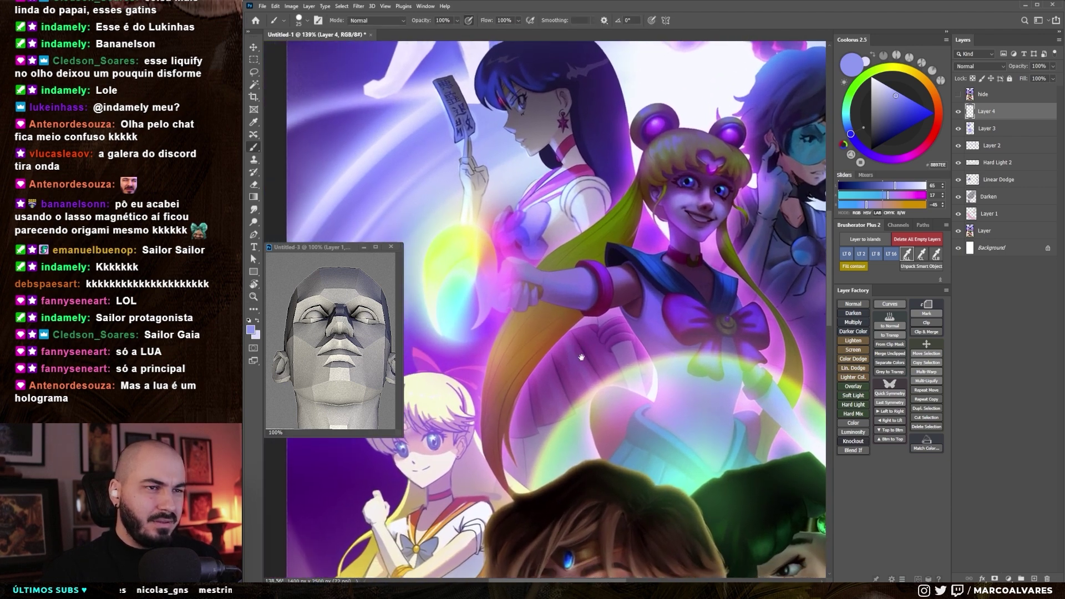
{"action": "left_click_drag", "start_coordinate": [590, 352], "coordinate": [563, 354]}
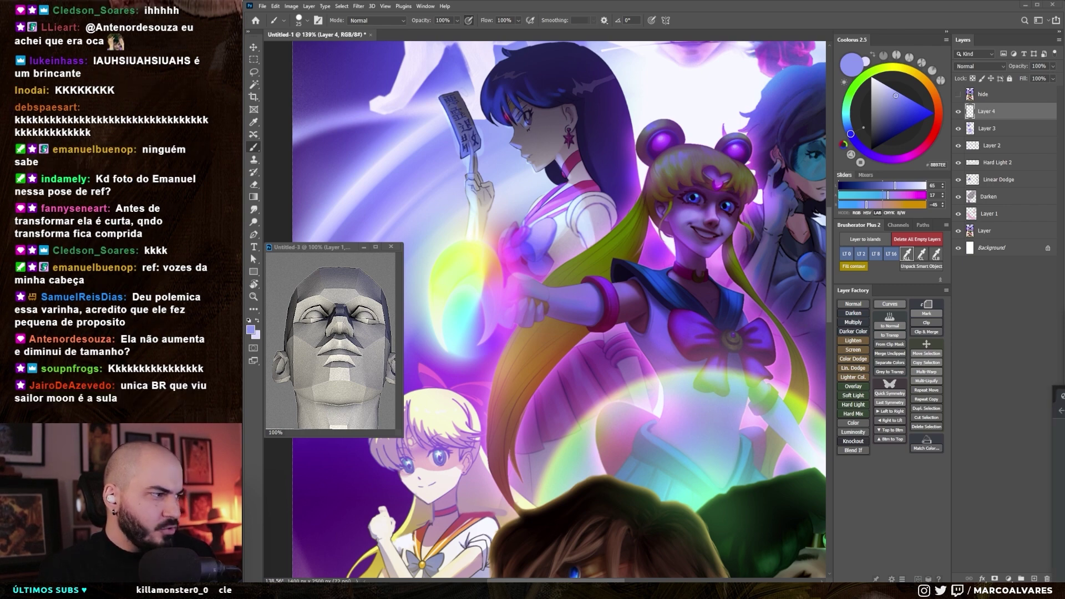
{"action": "key", "text": "alt+Tab"}
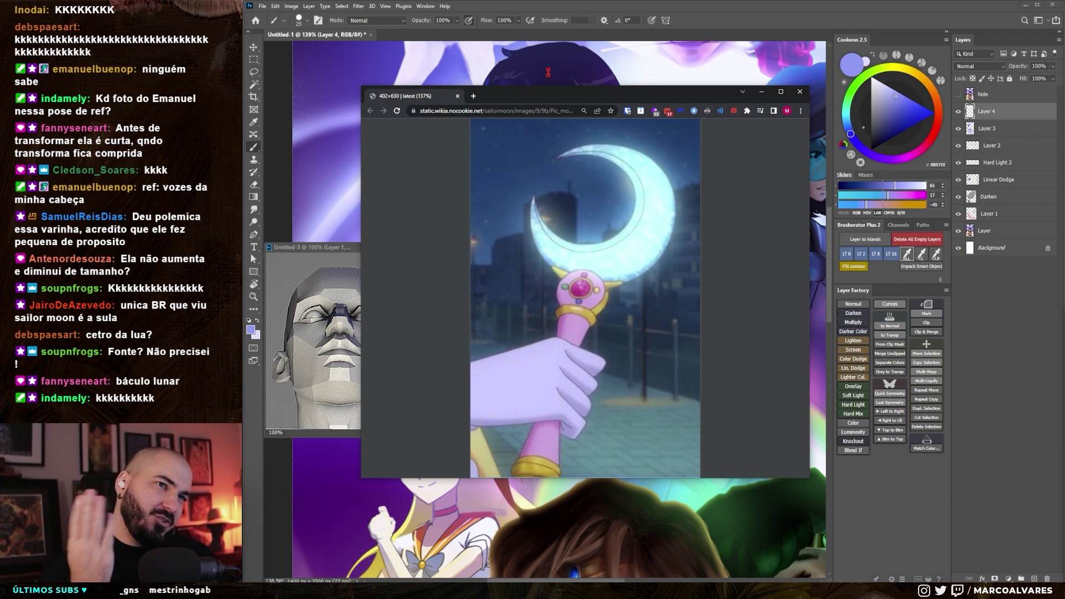
- Move the wand reference window aside and return to the Photoshop canvas showing the whole group
{"action": "left_click_drag", "start_coordinate": [555, 95], "coordinate": [815, 86]}
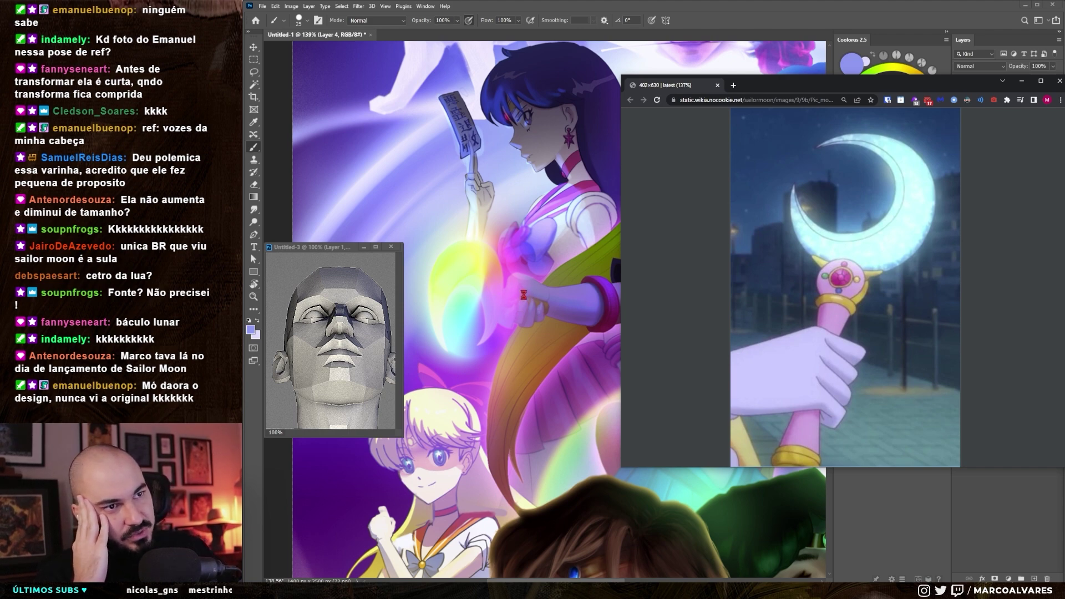
{"action": "left_click", "coordinate": [495, 291]}
{"action": "scroll", "coordinate": [496, 294], "scroll_direction": "down", "scroll_amount": 1}
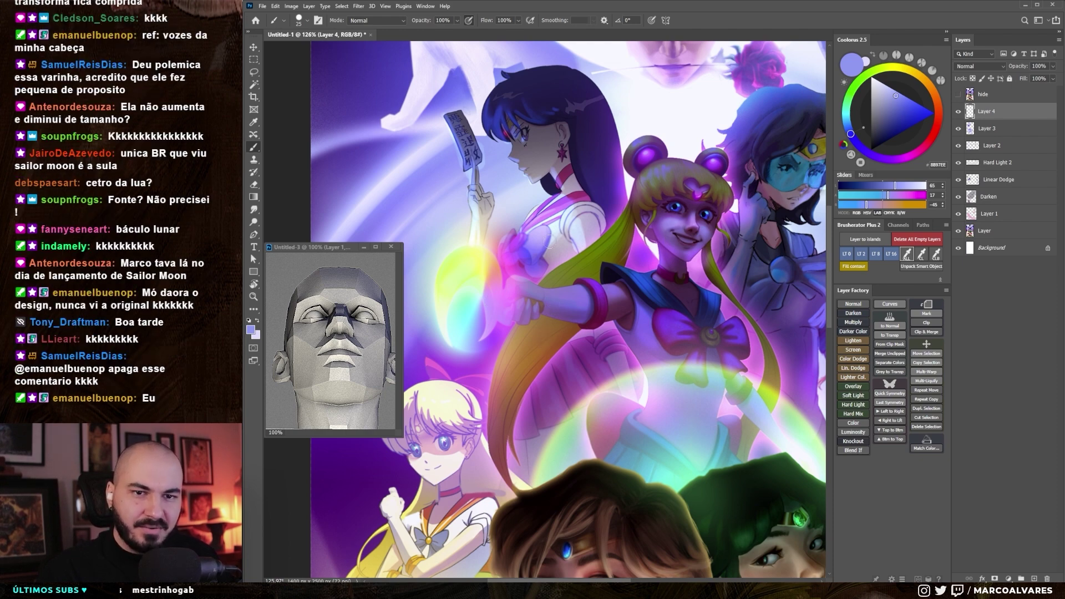
{"action": "scroll", "coordinate": [550, 263], "scroll_direction": "up", "scroll_amount": 2}
{"action": "left_click_drag", "start_coordinate": [541, 299], "coordinate": [569, 304]}
{"action": "scroll", "coordinate": [569, 304], "scroll_direction": "down", "scroll_amount": 5}
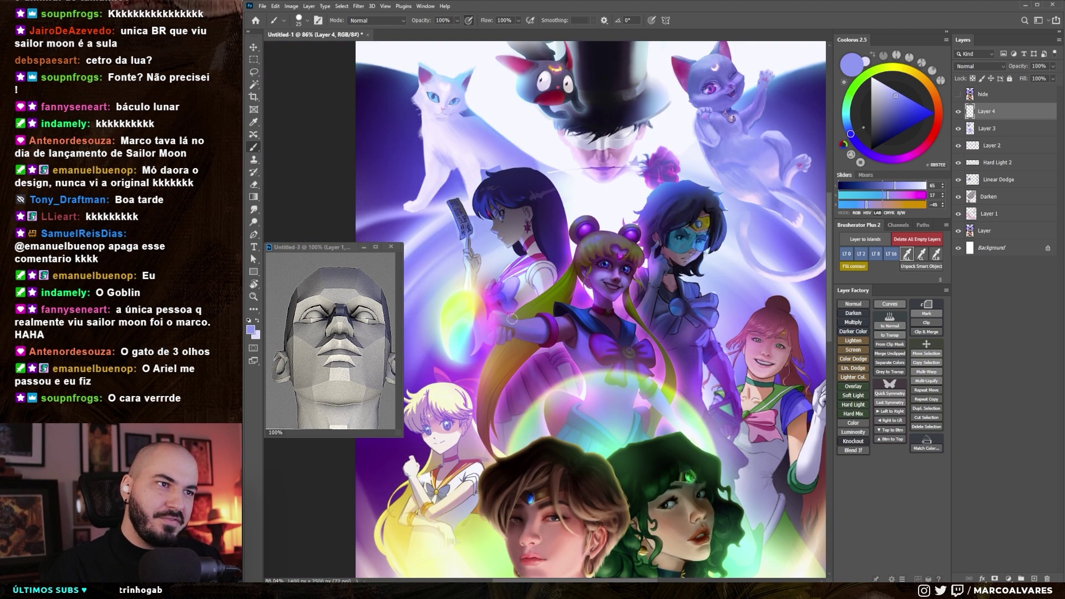
{"action": "scroll", "coordinate": [511, 319], "scroll_direction": "up", "scroll_amount": 1}
{"action": "scroll", "coordinate": [511, 318], "scroll_direction": "up", "scroll_amount": 1}
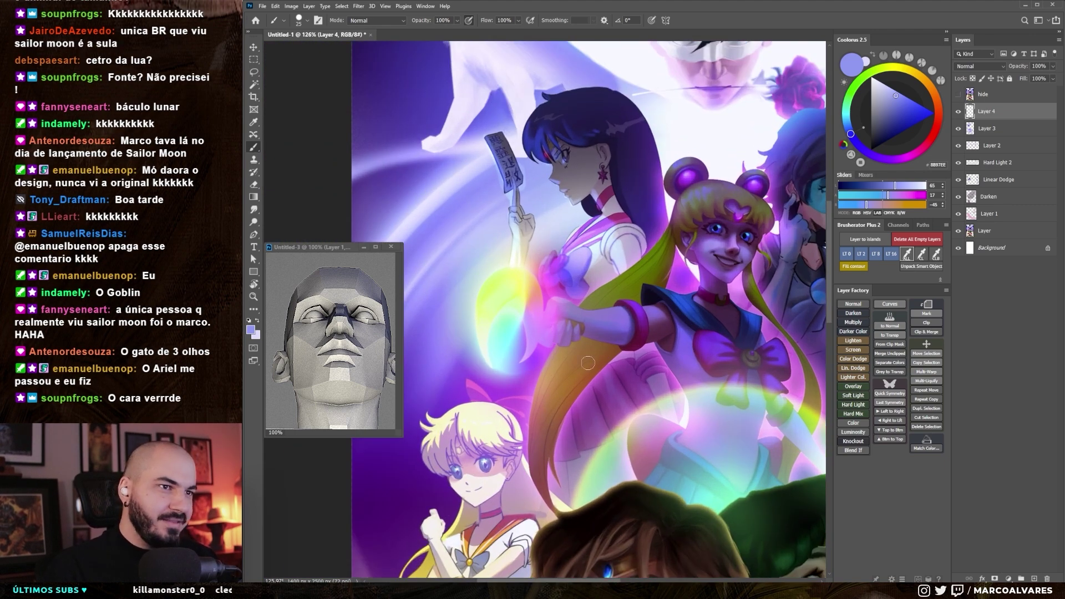
- Add a new Layer 5 above Layer 4 and sample the wristband and light lavender glow colours
{"action": "scroll", "coordinate": [512, 318], "scroll_direction": "up", "scroll_amount": 1}
{"action": "left_click", "coordinate": [1034, 579]}
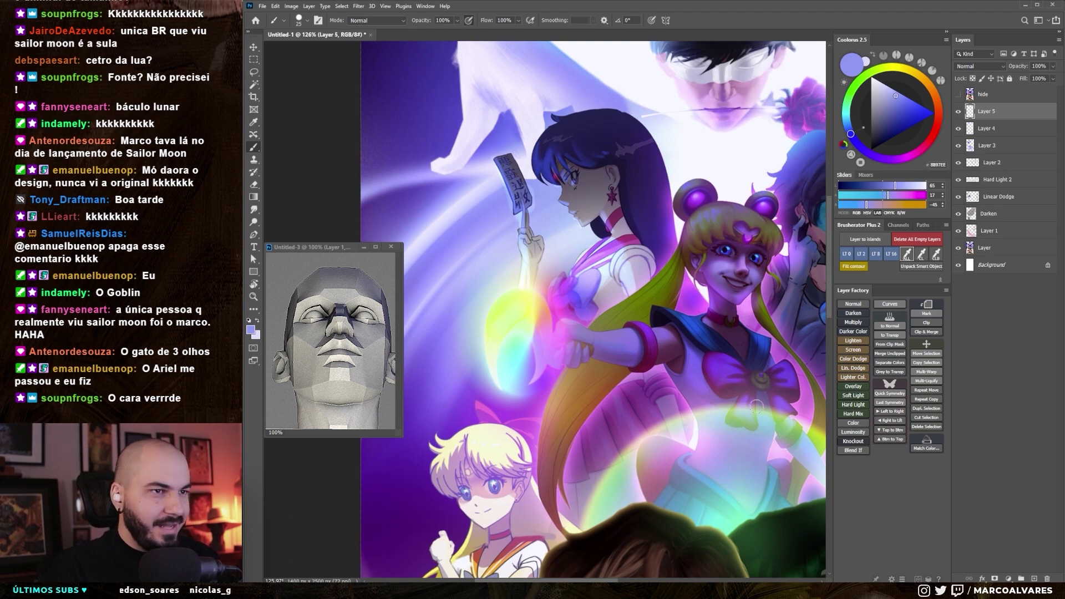
{"action": "scroll", "coordinate": [519, 292], "scroll_direction": "up", "scroll_amount": 1}
{"action": "scroll", "coordinate": [519, 292], "scroll_direction": "up", "scroll_amount": 1}
{"action": "left_click", "coordinate": [686, 331], "text": "alt"}
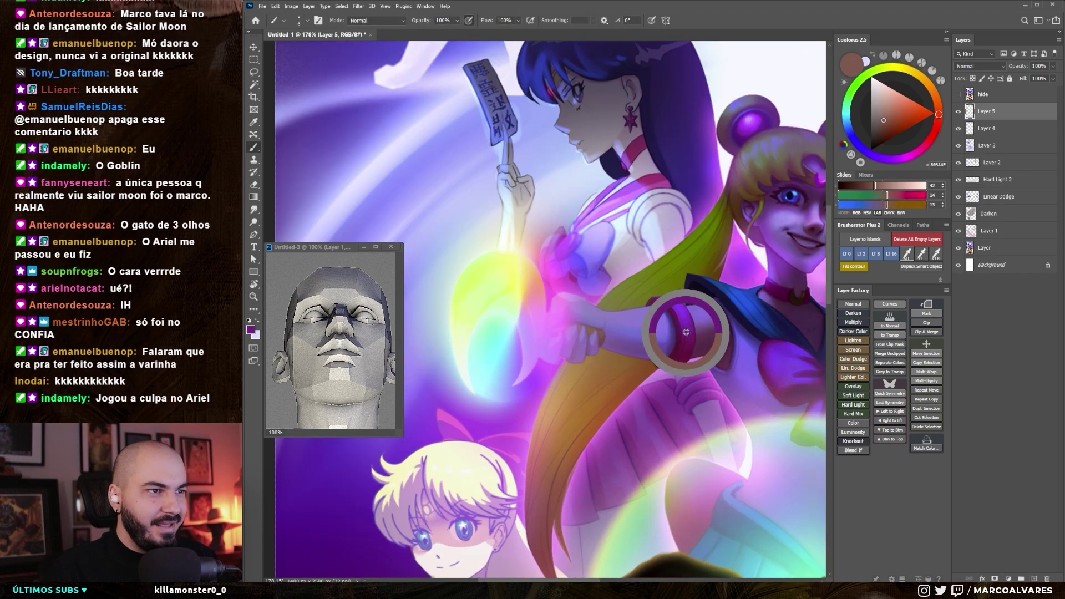
{"action": "left_click_drag", "start_coordinate": [602, 335], "coordinate": [600, 330]}
{"action": "left_click", "coordinate": [601, 336], "text": "alt"}
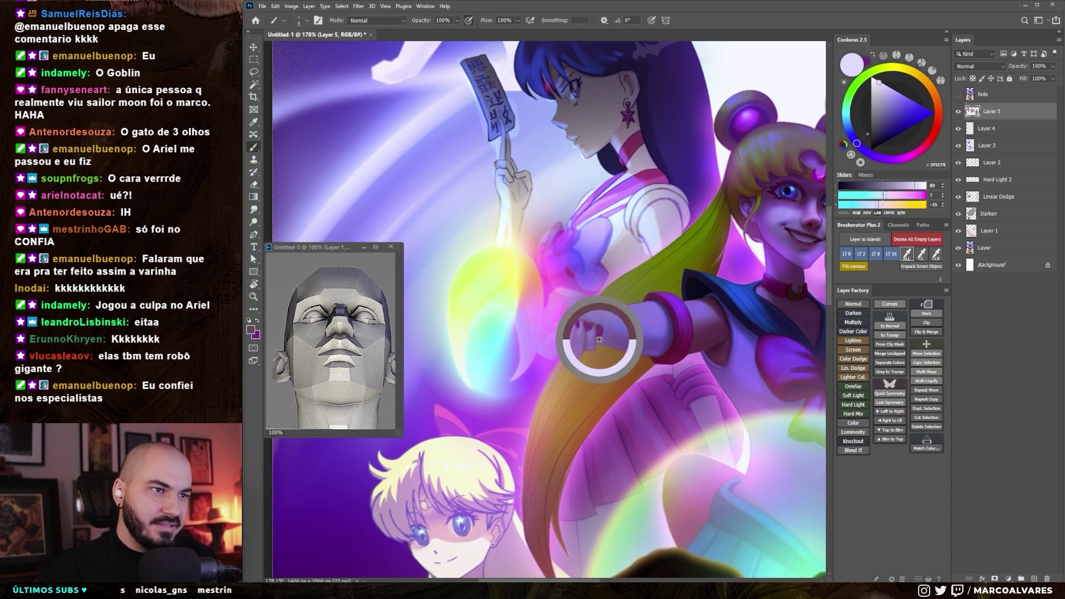
- Paint a short dark purple stroke on Sailor Moon's wrist, sampling skin, hair and lilac tones
{"action": "left_click", "coordinate": [535, 273], "text": "alt"}
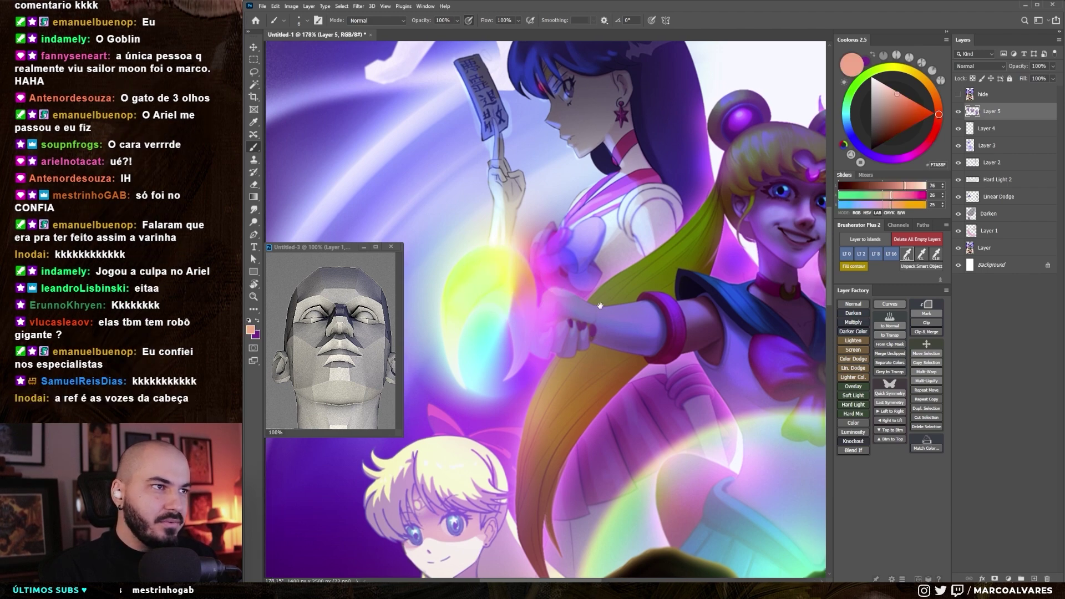
{"action": "left_click_drag", "start_coordinate": [585, 333], "coordinate": [565, 331]}
{"action": "left_click", "coordinate": [579, 328], "text": "alt"}
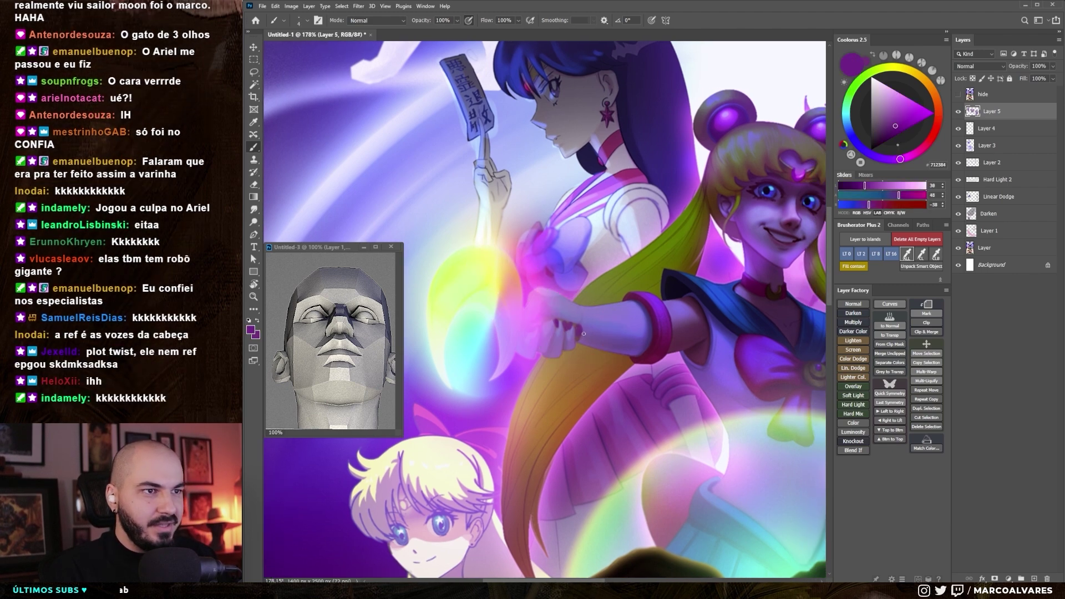
{"action": "mouse_move", "coordinate": [589, 328]}
{"action": "left_mouse_down"}
{"action": "mouse_move", "coordinate": [598, 327]}
{"action": "mouse_move", "coordinate": [595, 340]}
{"action": "left_mouse_up"}
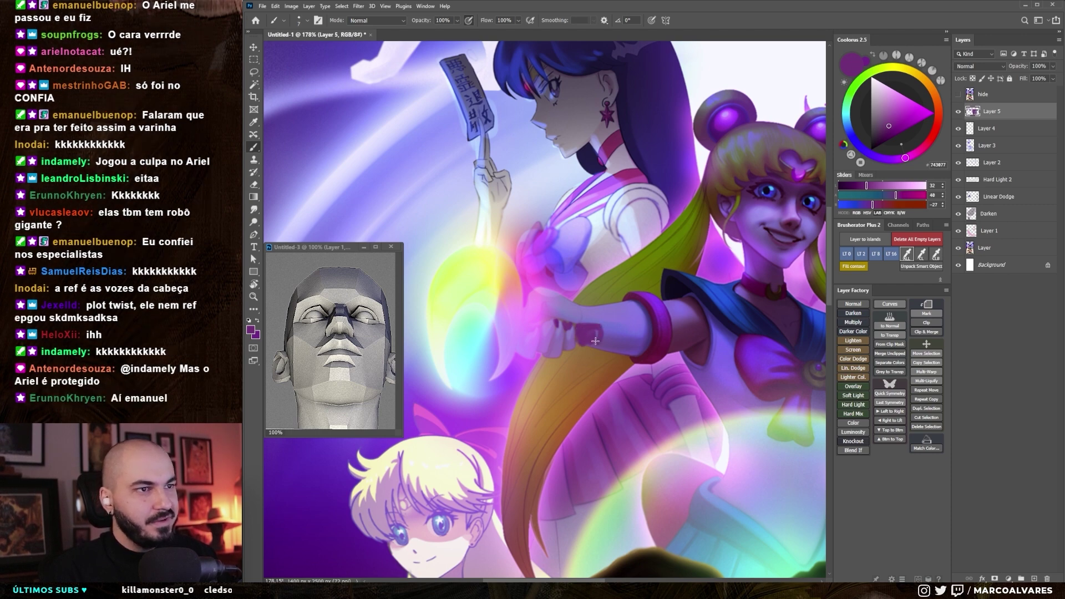
{"action": "left_click", "coordinate": [610, 298], "text": "alt"}
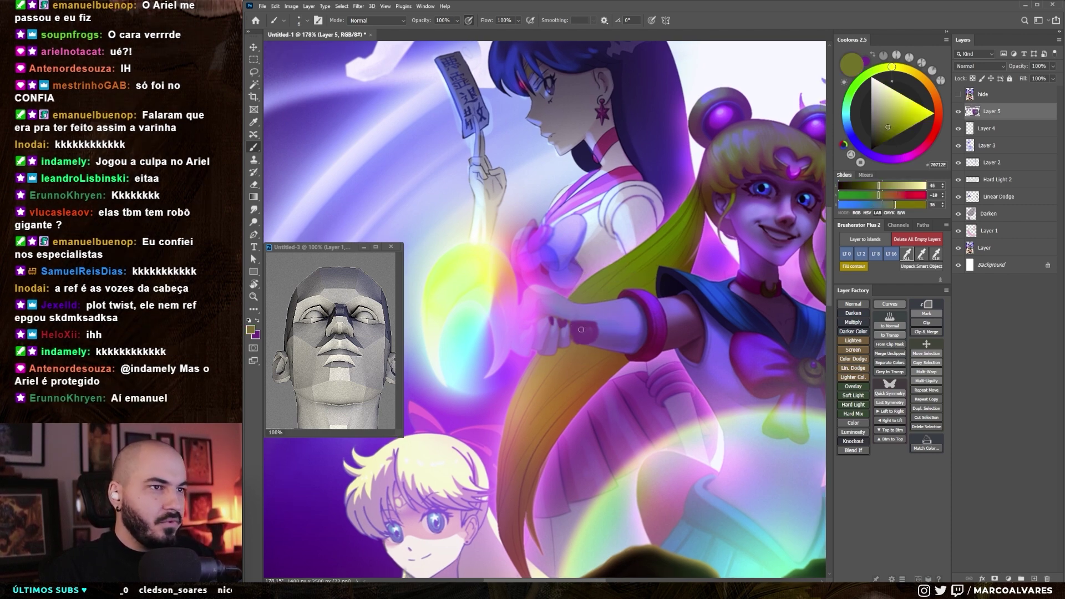
{"action": "left_click", "coordinate": [691, 245], "text": "alt"}
{"action": "left_click", "coordinate": [593, 321], "text": "alt"}
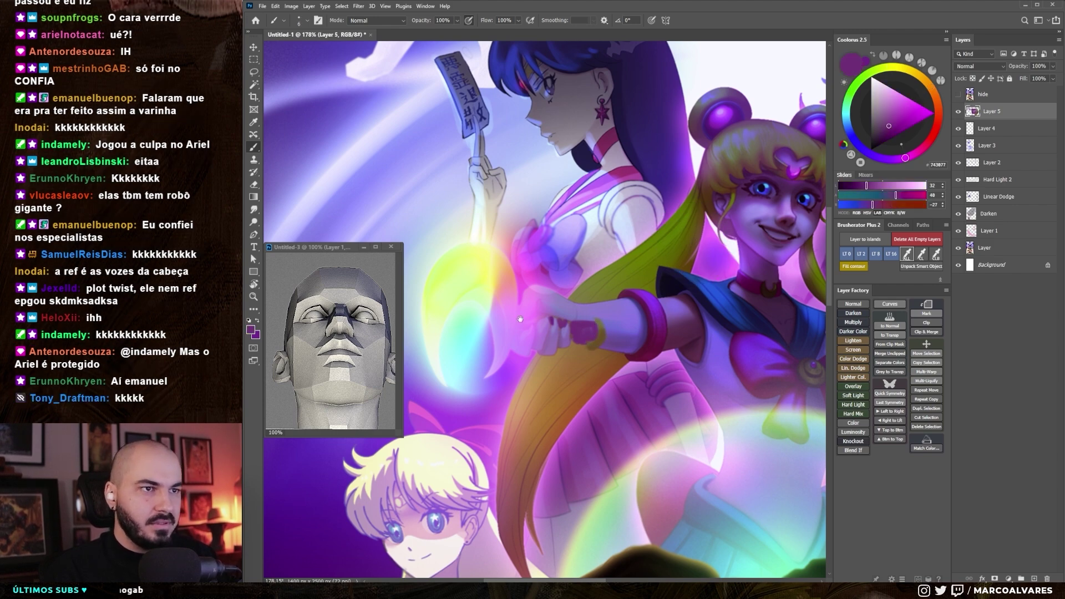
{"action": "left_click", "coordinate": [519, 314], "text": "alt"}
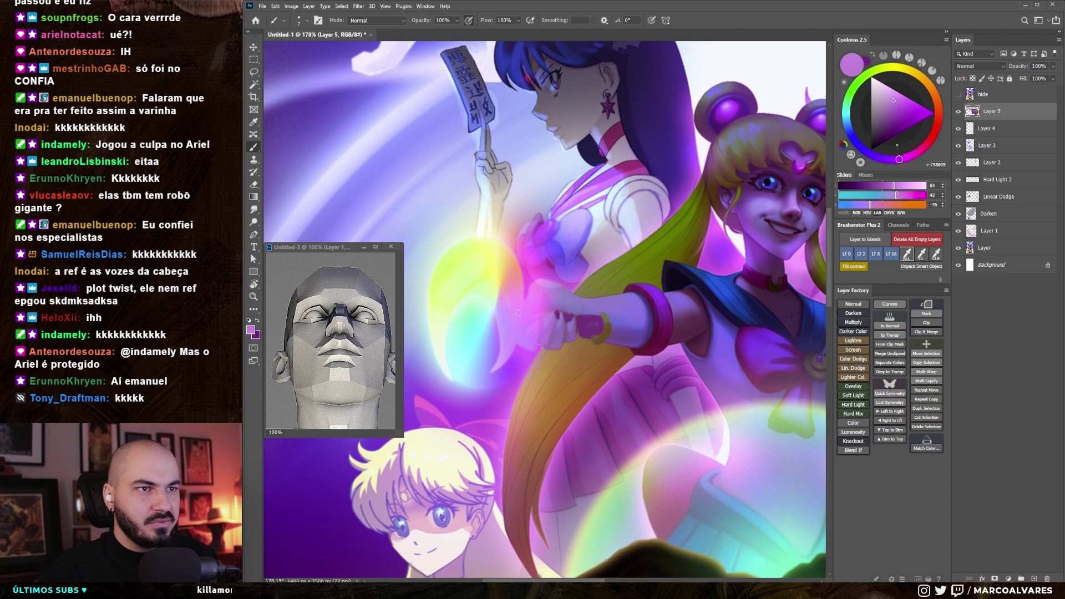
{"action": "scroll", "coordinate": [516, 313], "scroll_direction": "down", "scroll_amount": 5}
{"action": "scroll", "coordinate": [521, 289], "scroll_direction": "up", "scroll_amount": 4}
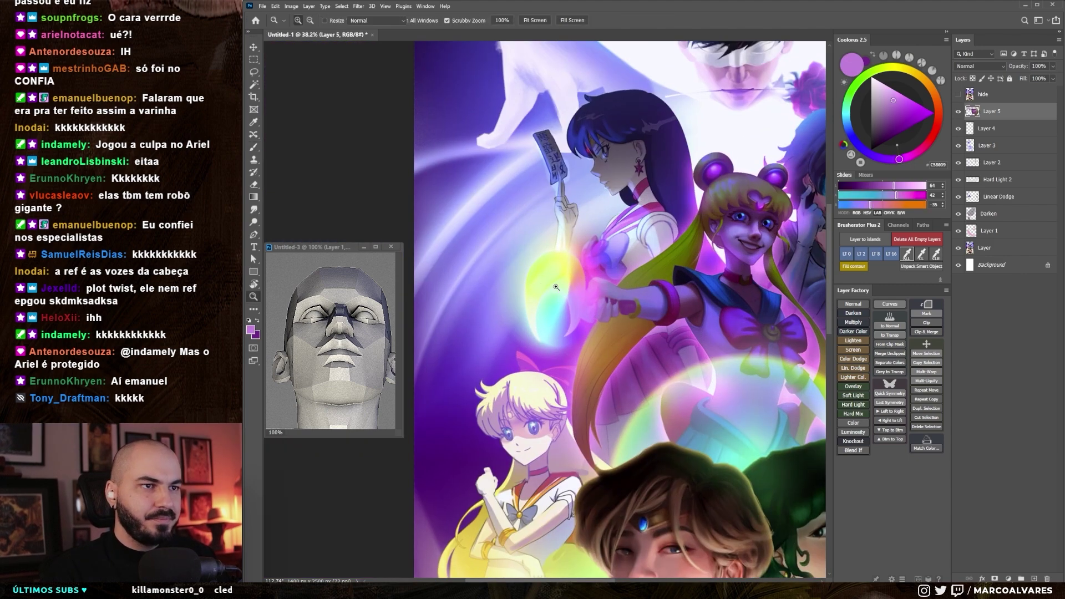
{"action": "left_click", "coordinate": [523, 287], "text": "alt"}
{"action": "key", "text": "bracketright"}
{"action": "mouse_move", "coordinate": [524, 253]}
{"action": "left_mouse_down"}
{"action": "mouse_move", "coordinate": [499, 294]}
{"action": "mouse_move", "coordinate": [494, 339]}
{"action": "left_mouse_up"}
{"action": "left_click_drag", "start_coordinate": [508, 272], "coordinate": [493, 327]}
{"action": "left_click_drag", "start_coordinate": [527, 255], "coordinate": [544, 268]}
{"action": "key", "text": "ctrl+z"}
{"action": "key", "text": "ctrl+z"}
{"action": "scroll", "coordinate": [558, 258], "scroll_direction": "up", "scroll_amount": 1}
{"action": "scroll", "coordinate": [599, 222], "scroll_direction": "down", "scroll_amount": 4}
{"action": "scroll", "coordinate": [645, 174], "scroll_direction": "up", "scroll_amount": 4}
{"action": "scroll", "coordinate": [644, 174], "scroll_direction": "down", "scroll_amount": 1}
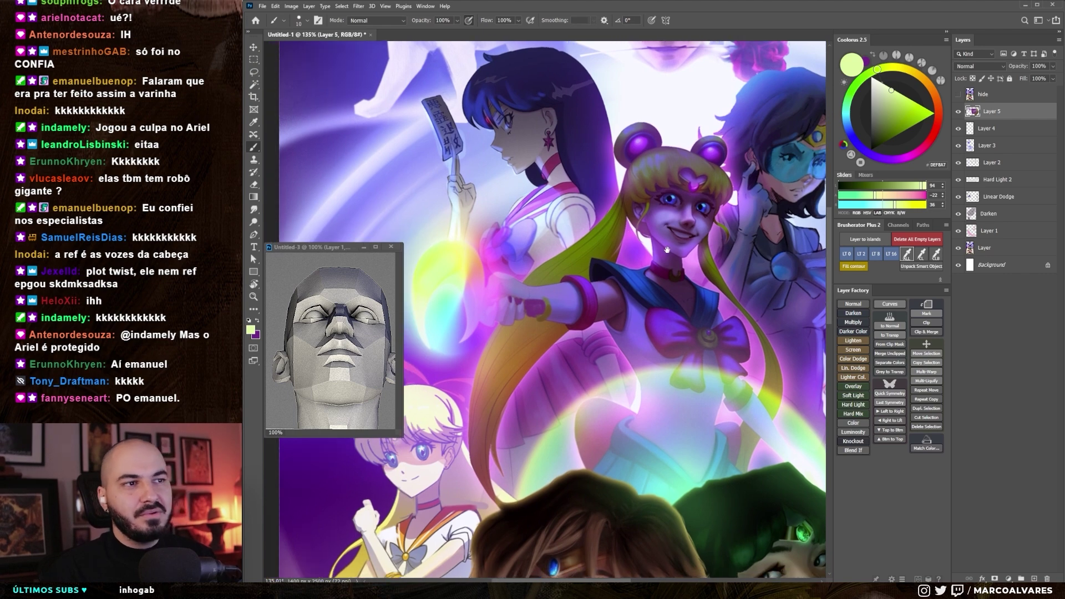
{"action": "scroll", "coordinate": [527, 293], "scroll_direction": "down", "scroll_amount": 1}
{"action": "scroll", "coordinate": [555, 288], "scroll_direction": "down", "scroll_amount": 1}
{"action": "scroll", "coordinate": [599, 280], "scroll_direction": "down", "scroll_amount": 1}
{"action": "scroll", "coordinate": [634, 275], "scroll_direction": "down", "scroll_amount": 2}
{"action": "scroll", "coordinate": [635, 275], "scroll_direction": "up", "scroll_amount": 1}
{"action": "scroll", "coordinate": [633, 281], "scroll_direction": "up", "scroll_amount": 1}
{"action": "scroll", "coordinate": [632, 284], "scroll_direction": "up", "scroll_amount": 1}
{"action": "scroll", "coordinate": [630, 289], "scroll_direction": "up", "scroll_amount": 1}
{"action": "key", "text": "b"}
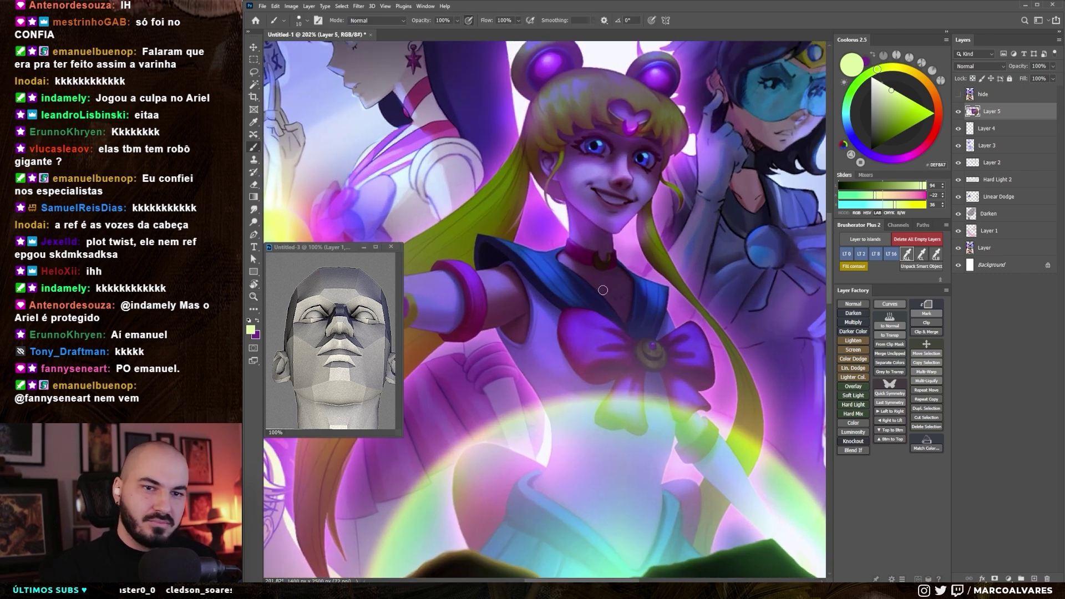
{"action": "left_click_drag", "start_coordinate": [631, 289], "coordinate": [614, 317]}
{"action": "left_click", "coordinate": [598, 310], "text": "alt"}
{"action": "scroll", "coordinate": [598, 311], "scroll_direction": "down", "scroll_amount": 3}
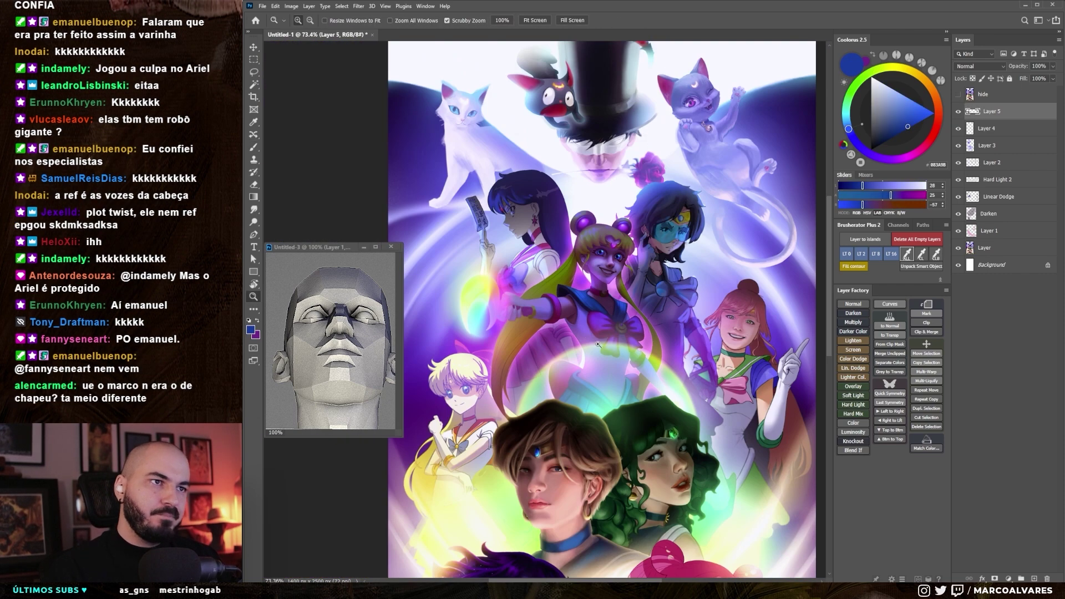
{"action": "scroll", "coordinate": [610, 308], "scroll_direction": "up", "scroll_amount": 2}
{"action": "scroll", "coordinate": [624, 304], "scroll_direction": "up", "scroll_amount": 1}
{"action": "left_click_drag", "start_coordinate": [625, 304], "coordinate": [628, 295]}
{"action": "left_click_drag", "start_coordinate": [583, 238], "coordinate": [586, 230]}
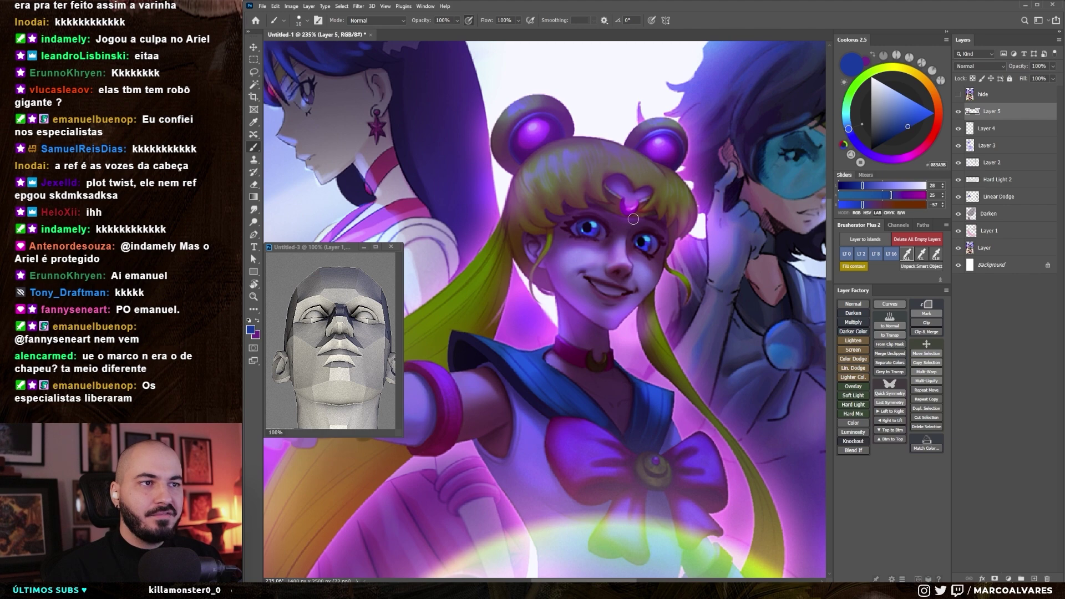
{"action": "scroll", "coordinate": [609, 256], "scroll_direction": "down", "scroll_amount": 1}
{"action": "scroll", "coordinate": [612, 267], "scroll_direction": "down", "scroll_amount": 2}
{"action": "scroll", "coordinate": [616, 277], "scroll_direction": "up", "scroll_amount": 2}
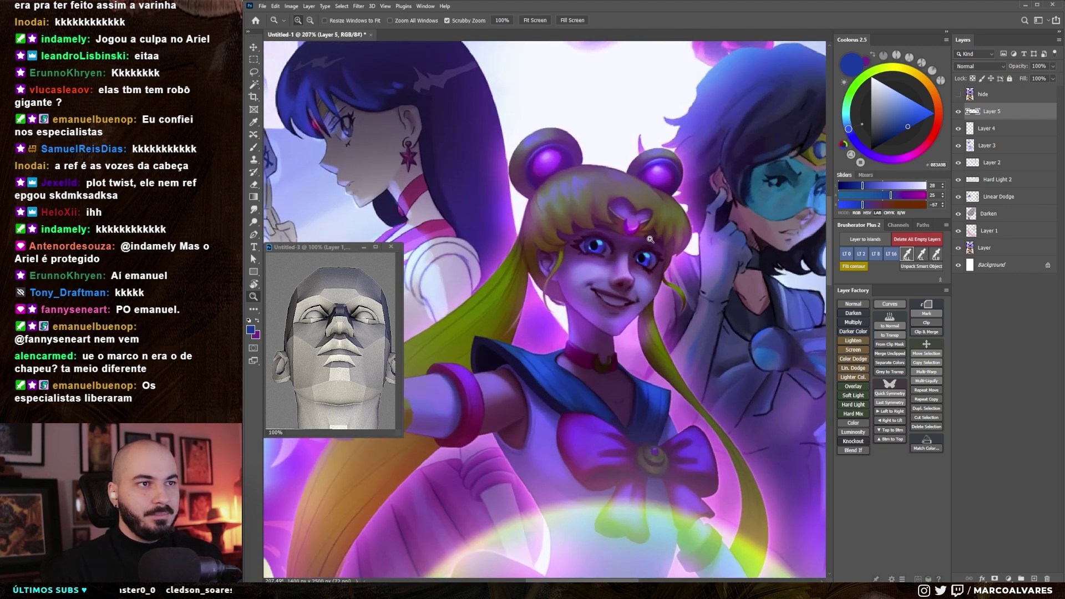
{"action": "key", "text": "bracketleft"}
{"action": "left_click_drag", "start_coordinate": [621, 167], "coordinate": [637, 171]}
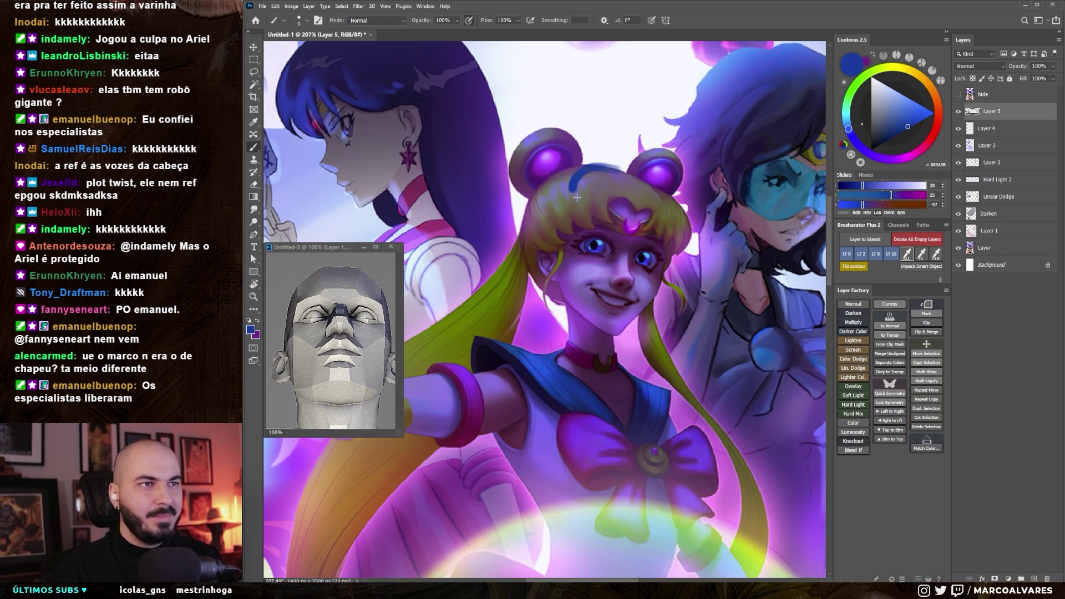
{"action": "key", "text": "ctrl+z"}
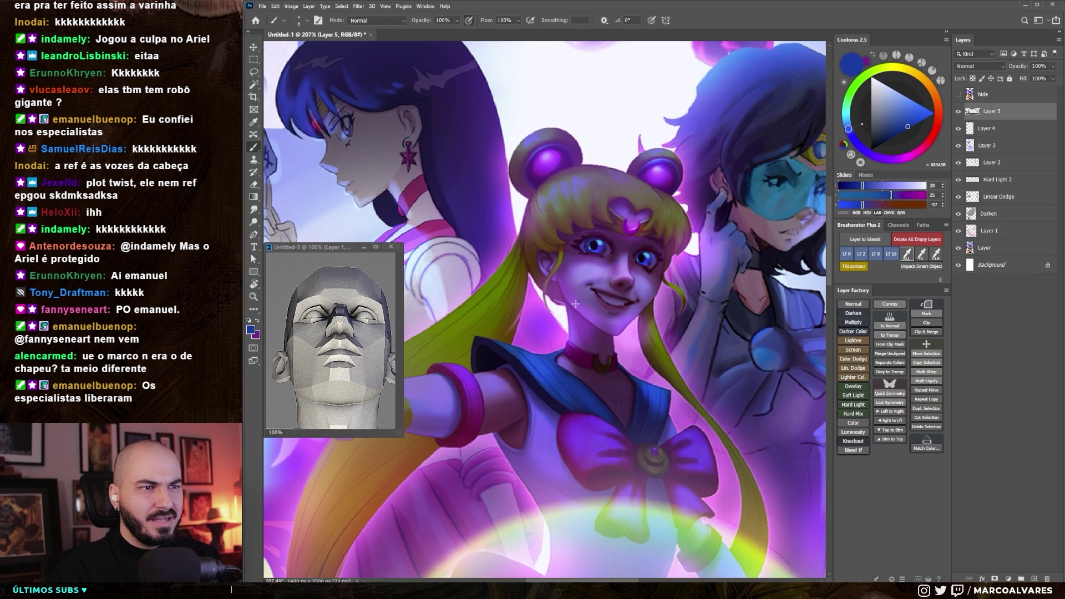
{"action": "key", "text": "ctrl+z"}
{"action": "key", "text": "bracketleft"}
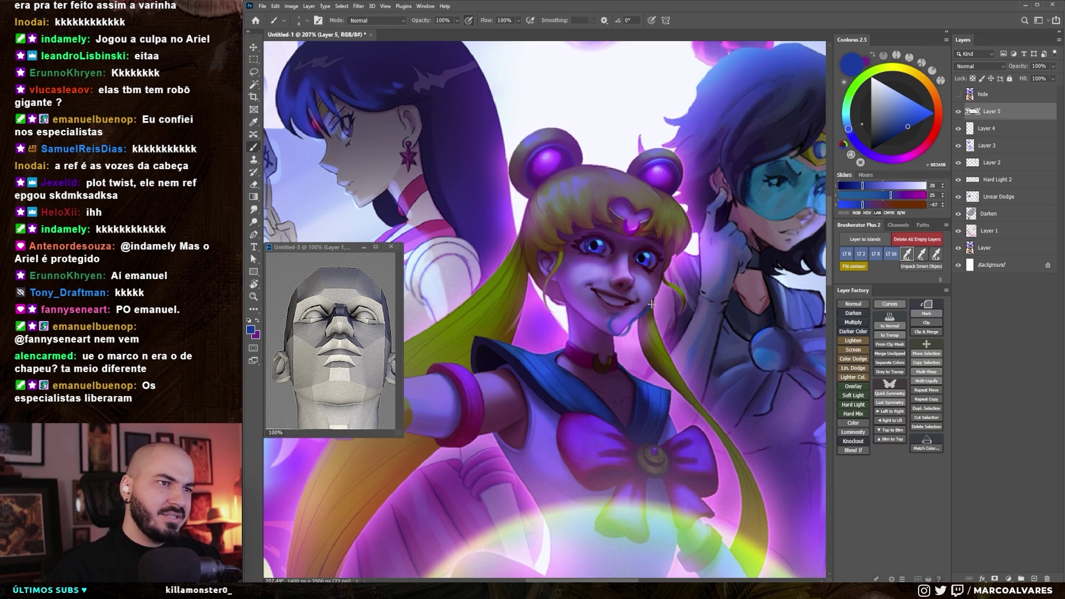
{"action": "left_click_drag", "start_coordinate": [608, 346], "coordinate": [602, 343]}
{"action": "key", "text": "ctrl+z"}
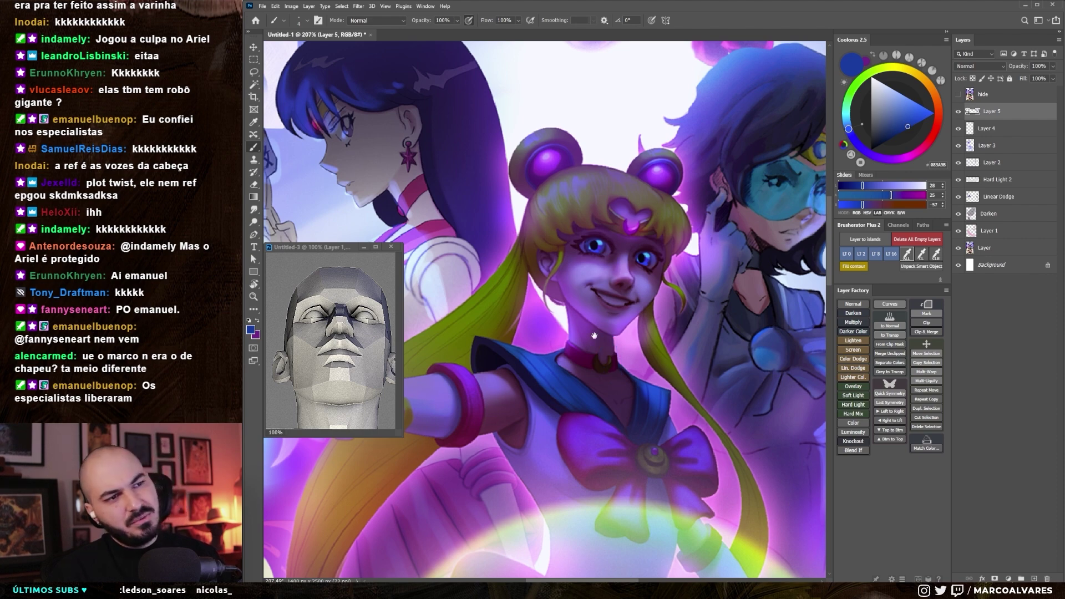
{"action": "scroll", "coordinate": [599, 294], "scroll_direction": "up", "scroll_amount": 1}
{"action": "left_click", "coordinate": [628, 304]}
{"action": "left_click_drag", "start_coordinate": [627, 304], "coordinate": [619, 321]}
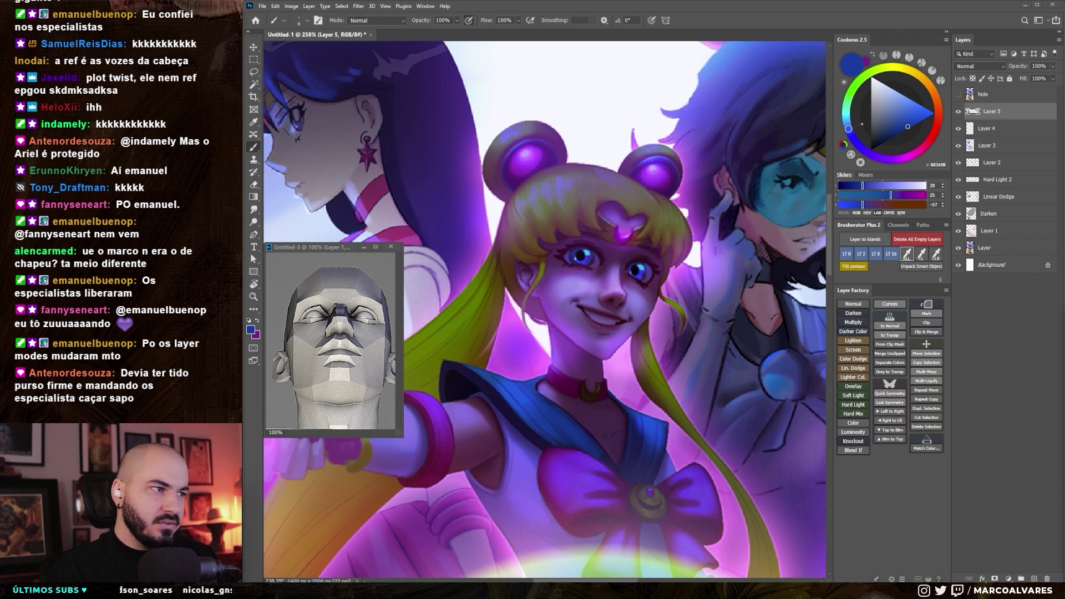
{"action": "scroll", "coordinate": [606, 351], "scroll_direction": "down", "scroll_amount": 5}
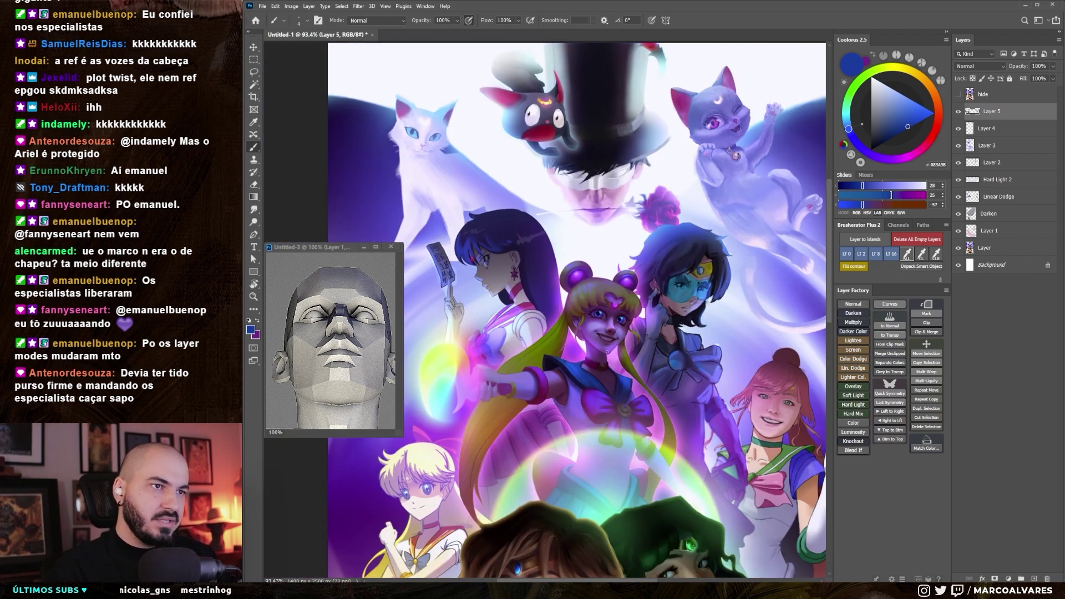
- Choose a 20 px brush preset, enlarge it, and sample greyish and deeper purples from the painting
{"action": "scroll", "coordinate": [607, 351], "scroll_direction": "up", "scroll_amount": 2}
{"action": "scroll", "coordinate": [606, 351], "scroll_direction": "up", "scroll_amount": 3}
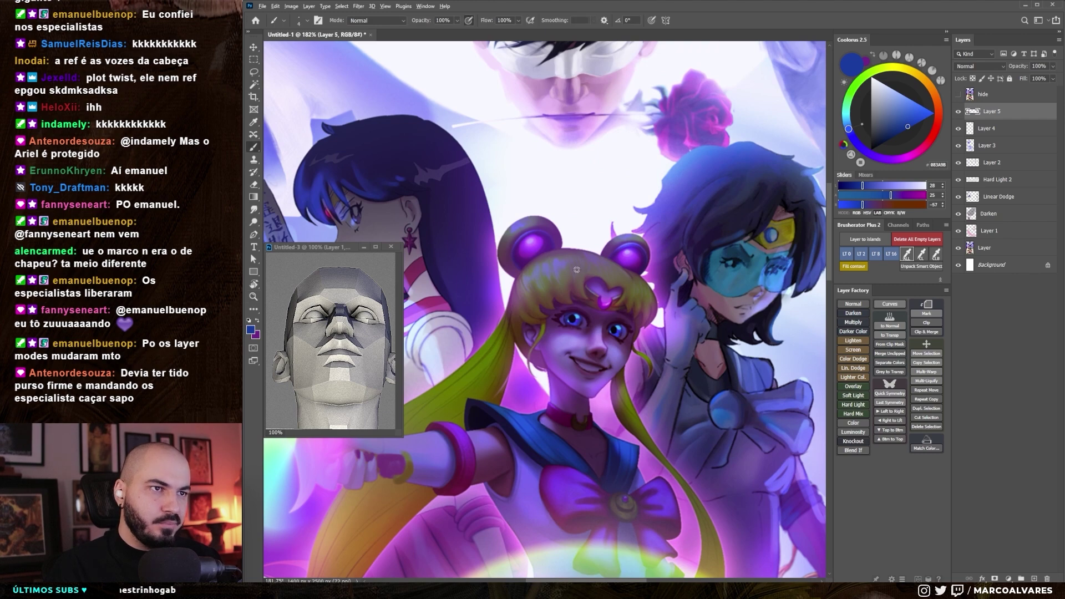
{"action": "left_click", "coordinate": [593, 259], "text": "alt"}
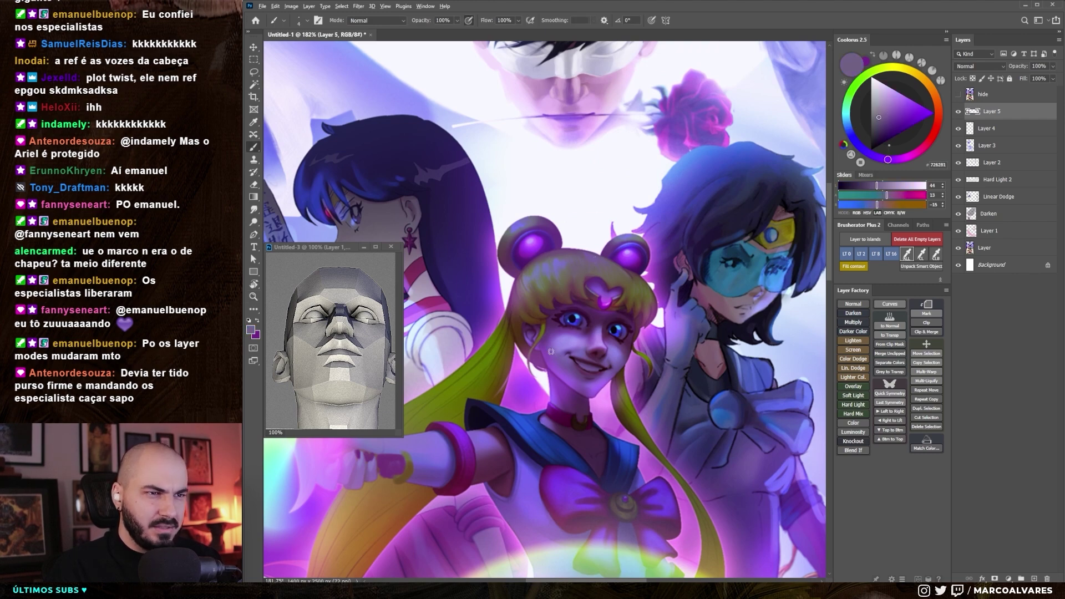
{"action": "right_click", "coordinate": [550, 318]}
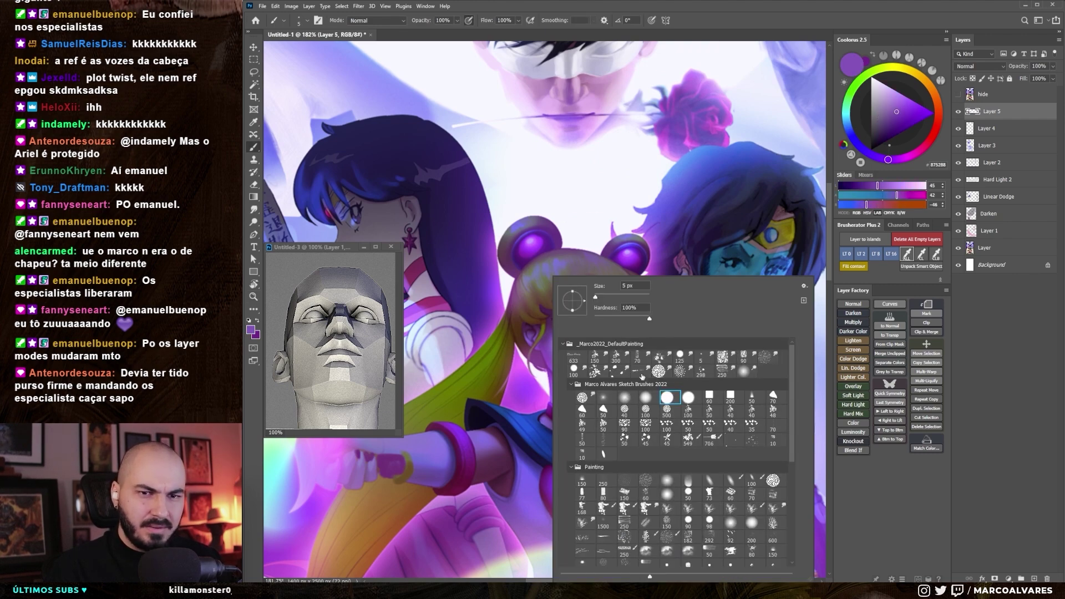
{"action": "double_click", "coordinate": [672, 375]}
{"action": "left_click", "coordinate": [549, 344], "text": "alt"}
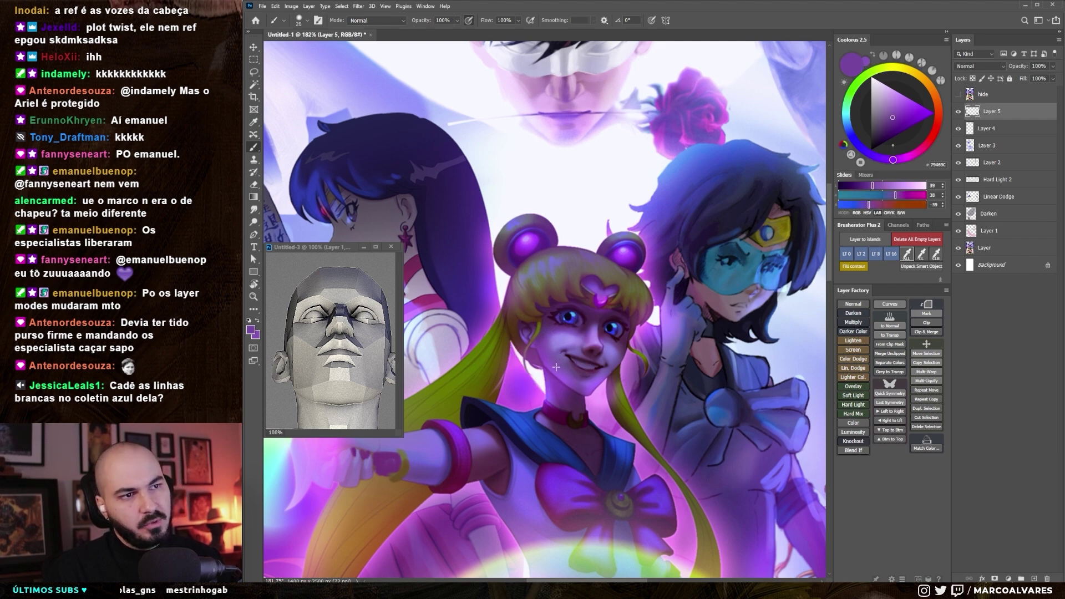
{"action": "key", "text": "bracketright"}
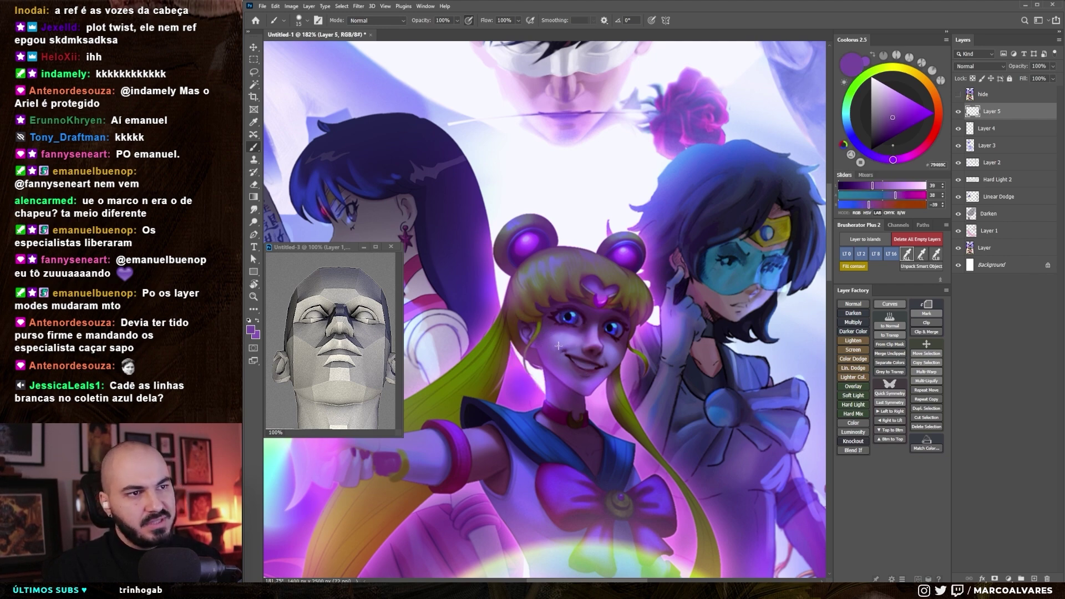
{"action": "key", "text": "bracketright"}
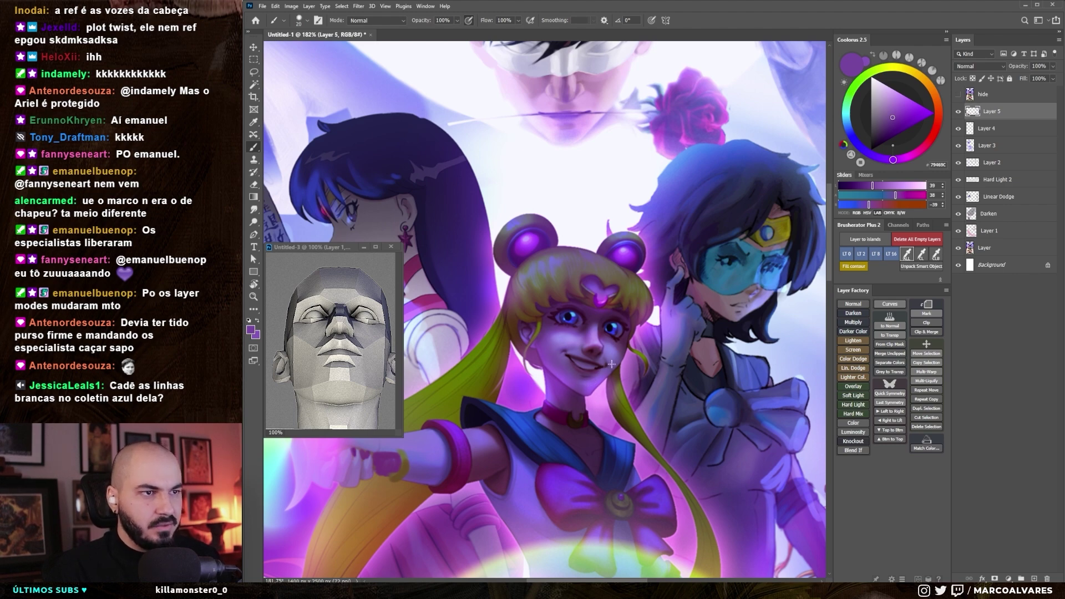
- Try a pale lavender stroke across Sailor Moon's buns and bangs, then undo it
{"action": "left_click_drag", "start_coordinate": [579, 324], "coordinate": [594, 324]}
{"action": "left_click", "coordinate": [577, 319], "text": "alt"}
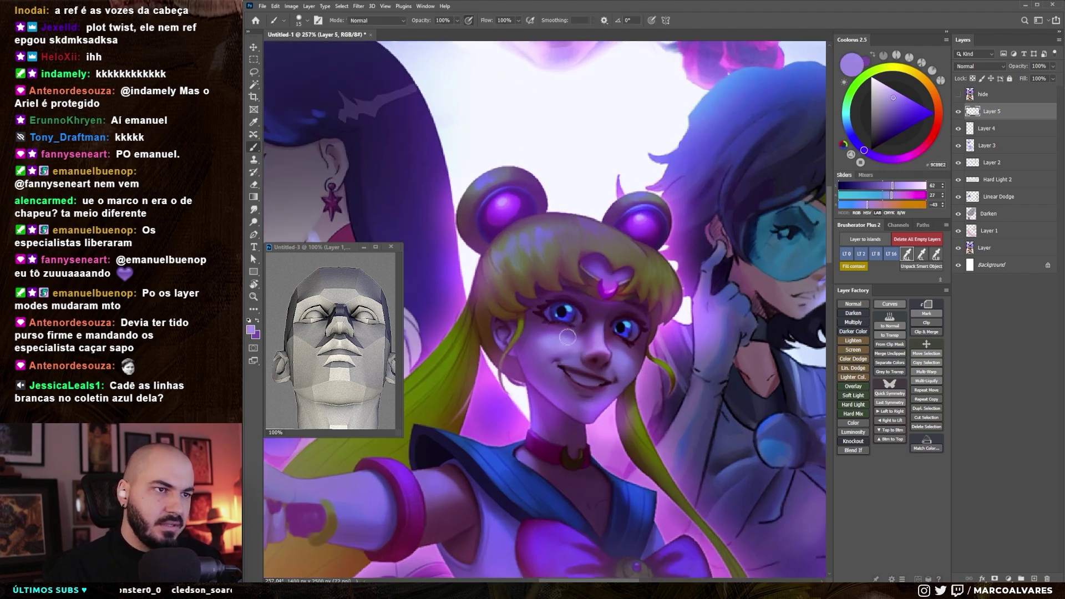
{"action": "left_click_drag", "start_coordinate": [583, 213], "coordinate": [558, 206]}
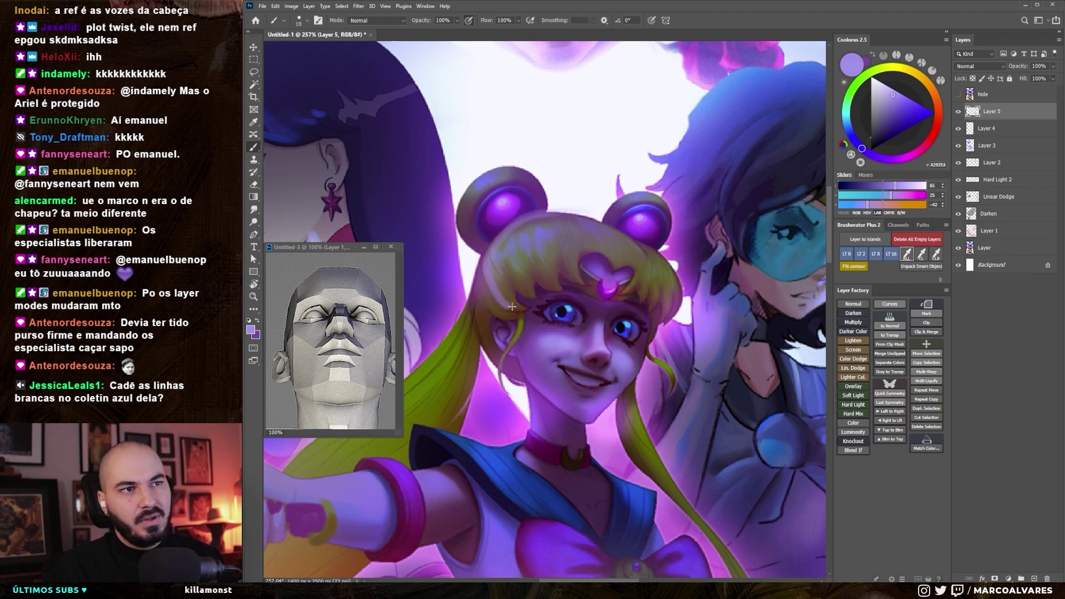
{"action": "mouse_move", "coordinate": [555, 236]}
{"action": "left_mouse_down"}
{"action": "mouse_move", "coordinate": [550, 308]}
{"action": "mouse_move", "coordinate": [577, 307]}
{"action": "left_mouse_up"}
{"action": "key", "text": "ctrl+z"}
{"action": "key", "text": "b"}
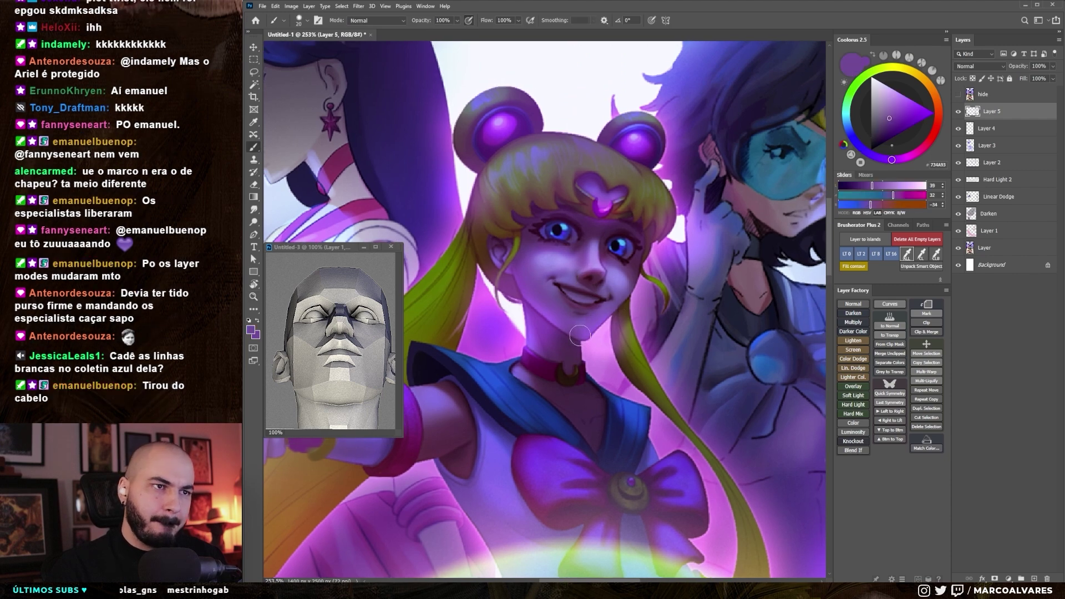
- Sample skin and purple shadow tones around the chin, adjust brush size, and view the whole illustration
{"action": "left_click", "coordinate": [543, 294], "text": "alt"}
{"action": "scroll", "coordinate": [543, 294], "scroll_direction": "down", "scroll_amount": 1}
{"action": "key", "text": "bracketleft"}
{"action": "key", "text": "bracketleft"}
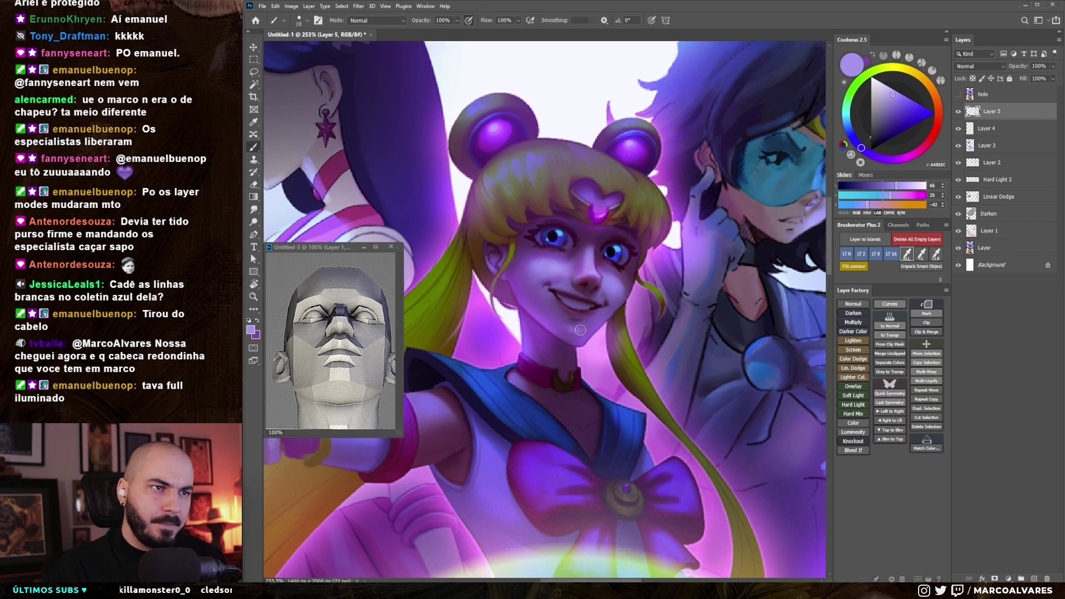
{"action": "scroll", "coordinate": [589, 331], "scroll_direction": "down", "scroll_amount": 1}
{"action": "key", "text": "bracketright"}
{"action": "left_click", "coordinate": [570, 332], "text": "alt"}
{"action": "left_click", "coordinate": [573, 324], "text": "alt"}
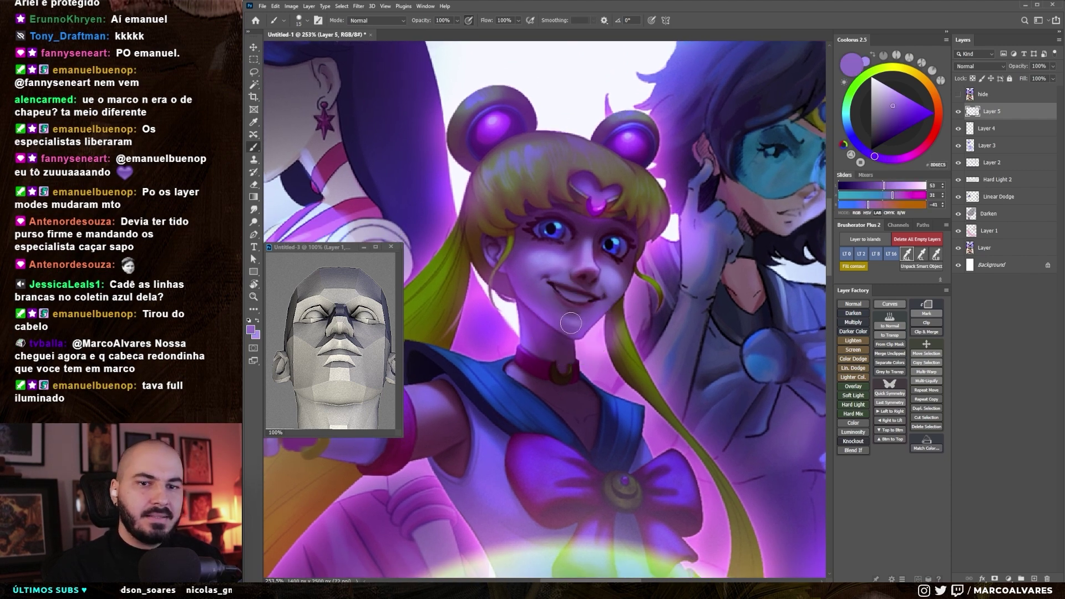
{"action": "key", "text": "ctrl+0"}
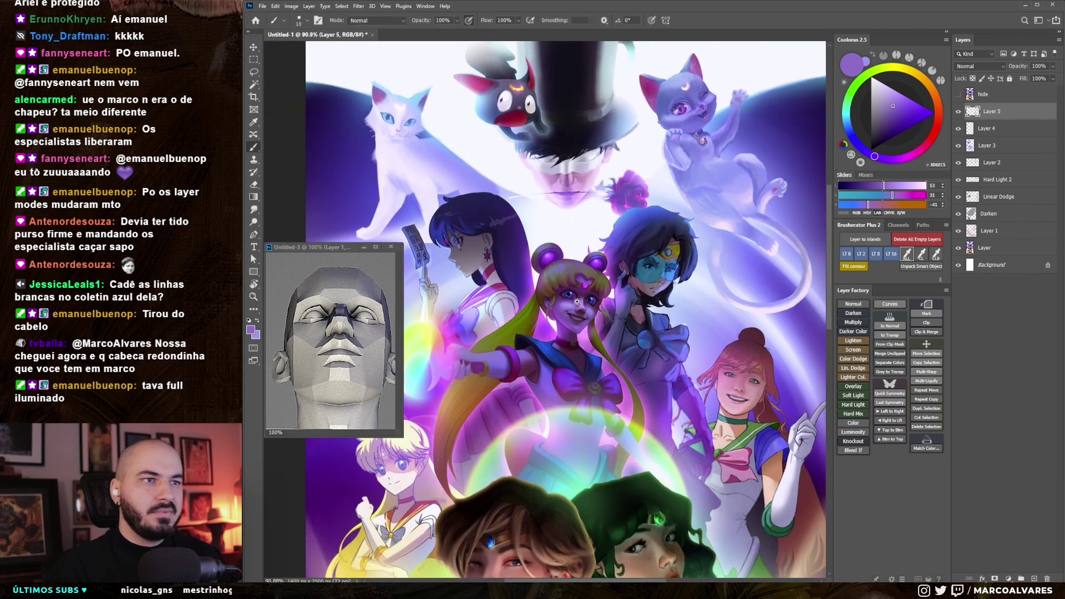
- Paint a pink highlight on Sailor Moon's face and sample a lavender tone for further shading
{"action": "scroll", "coordinate": [596, 272], "scroll_direction": "up", "scroll_amount": 5}
{"action": "left_click", "coordinate": [596, 272], "text": "alt"}
{"action": "key", "text": "bracketright"}
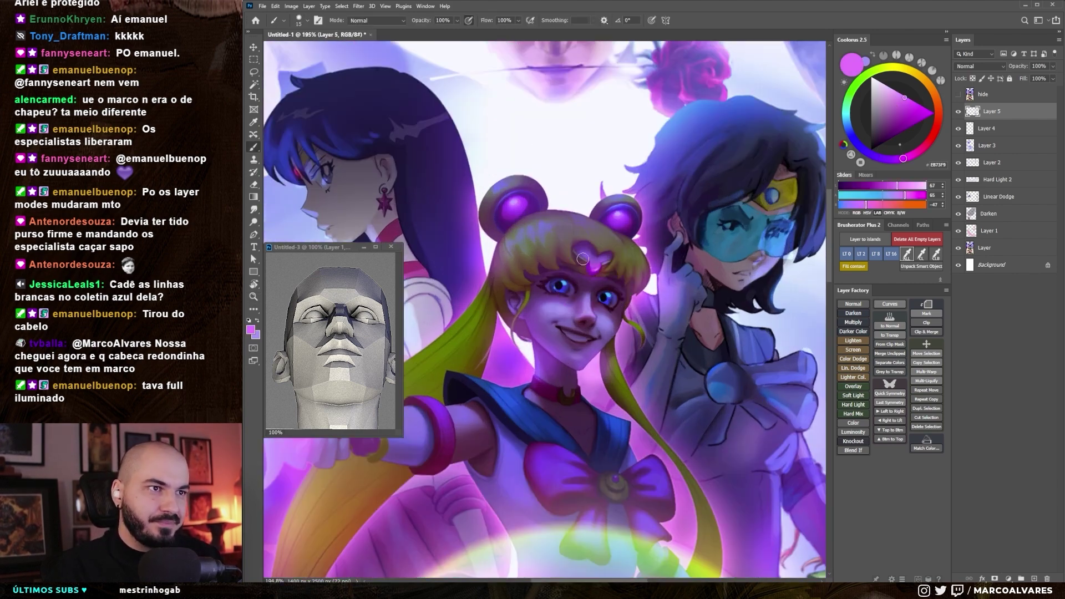
{"action": "left_click_drag", "start_coordinate": [591, 271], "coordinate": [594, 288]}
{"action": "key", "text": "ctrl+0"}
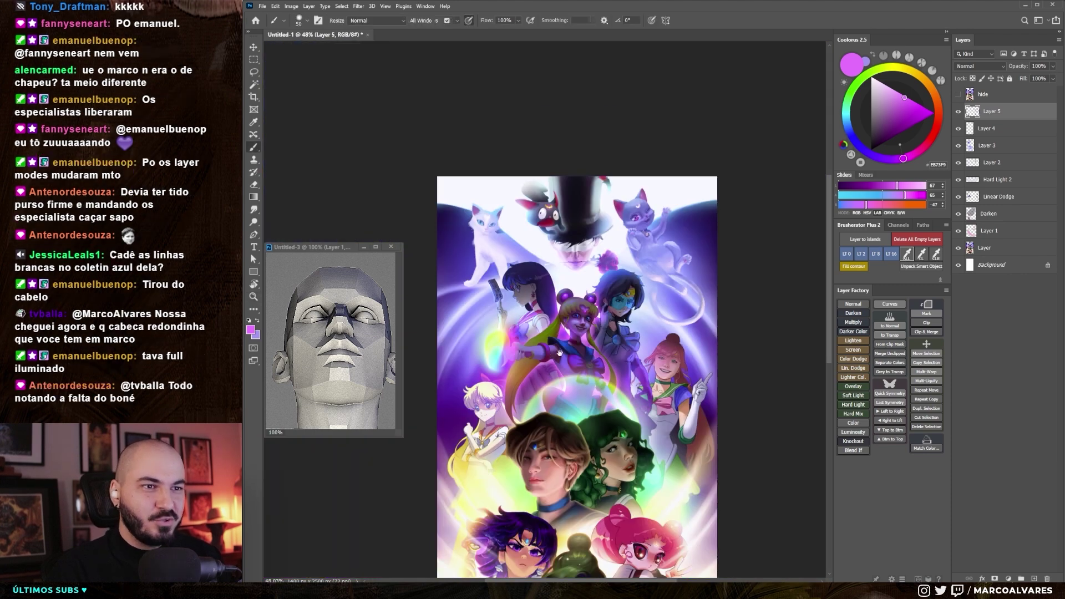
{"action": "scroll", "coordinate": [594, 327], "scroll_direction": "up", "scroll_amount": 3}
{"action": "scroll", "coordinate": [598, 347], "scroll_direction": "down", "scroll_amount": 2}
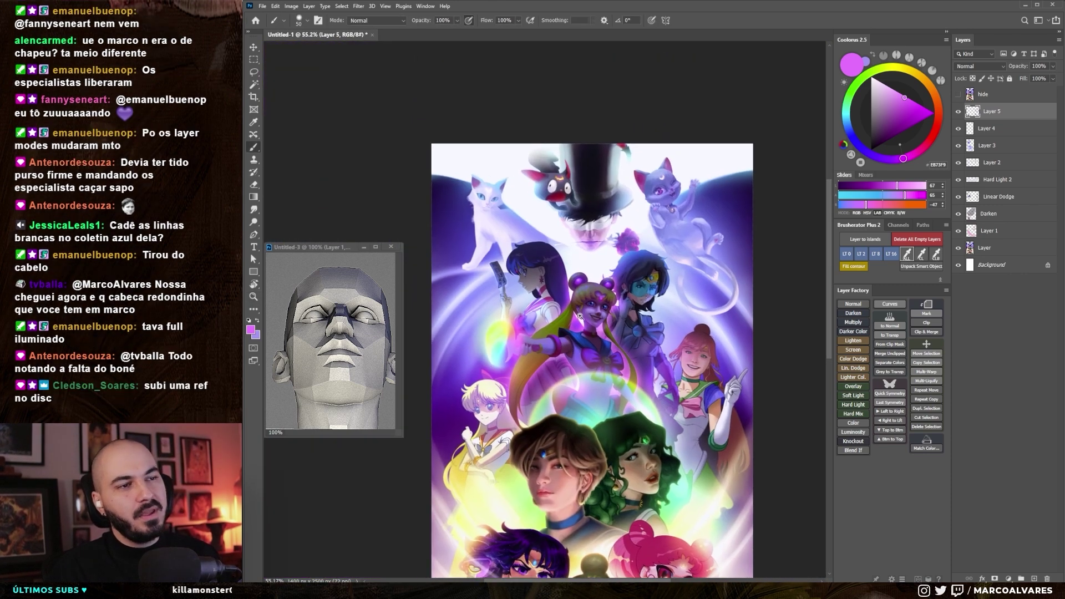
{"action": "scroll", "coordinate": [632, 299], "scroll_direction": "up", "scroll_amount": 5}
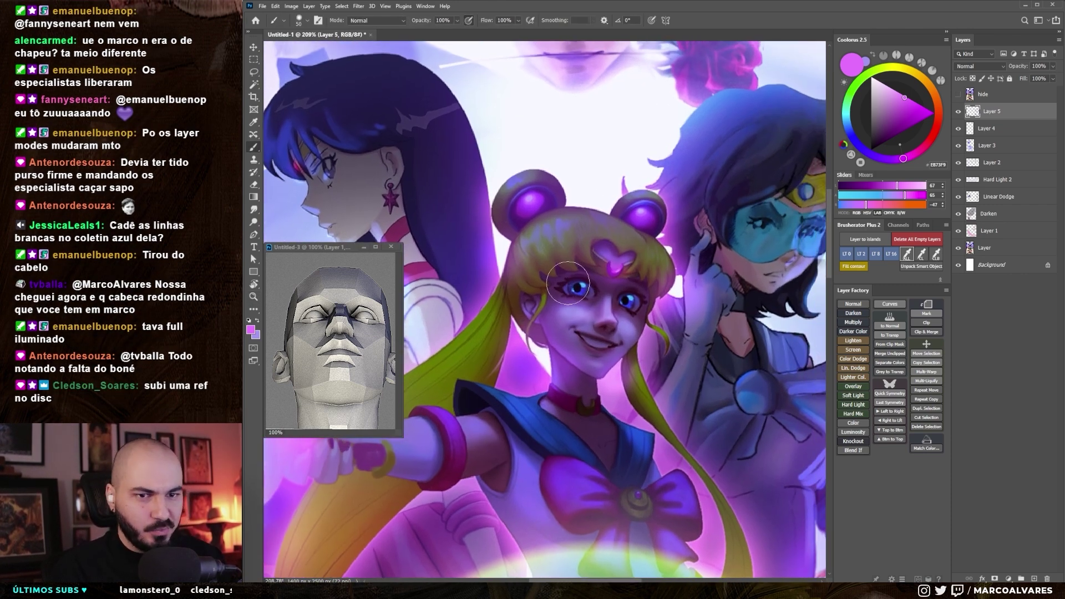
{"action": "scroll", "coordinate": [581, 295], "scroll_direction": "up", "scroll_amount": 2}
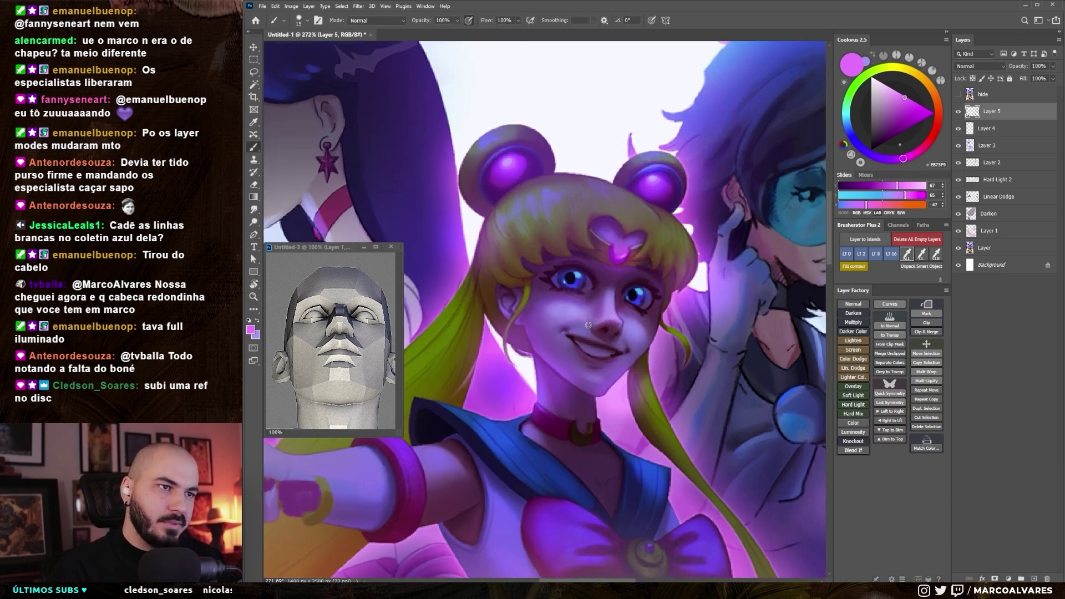
{"action": "left_click", "coordinate": [579, 326], "text": "alt"}
{"action": "scroll", "coordinate": [599, 319], "scroll_direction": "down", "scroll_amount": 1}
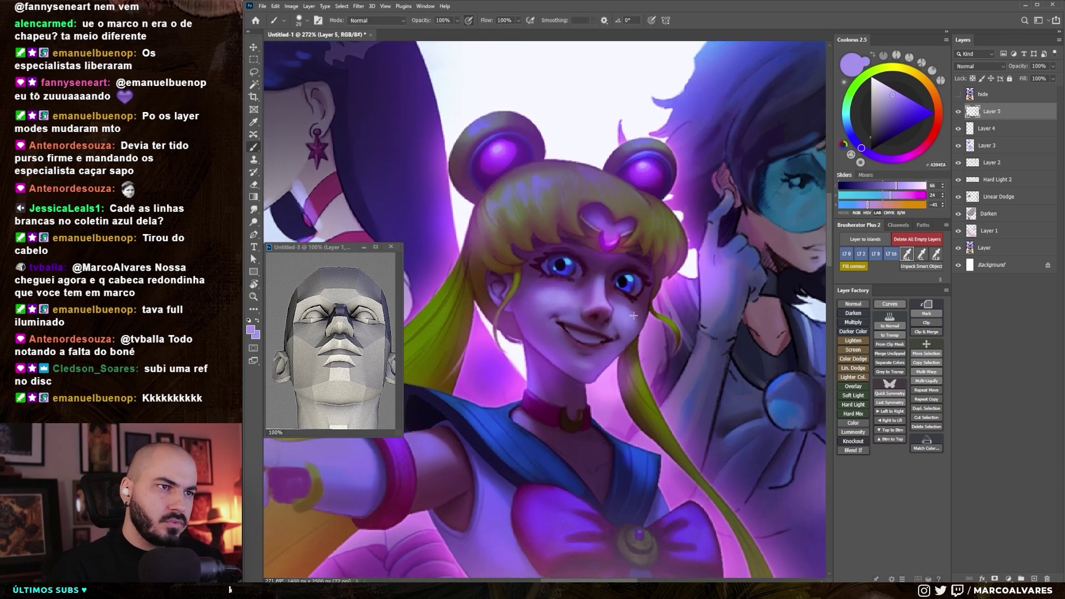
{"action": "key", "text": "ctrl+0"}
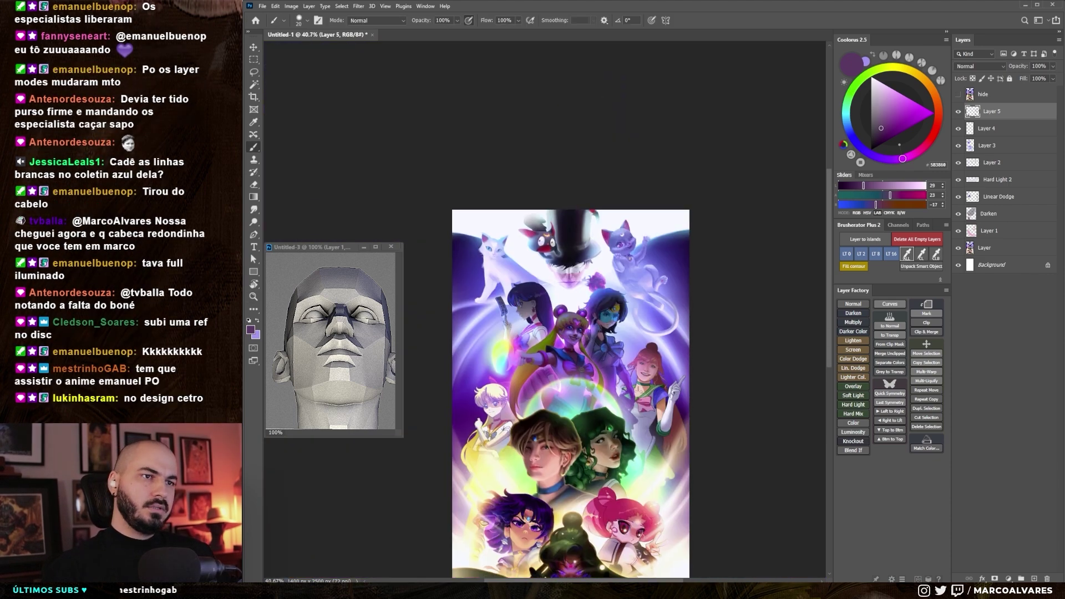
- Zoom back in on Sailor Moon's face and sample deeper purple and violet tones with a larger brush
{"action": "scroll", "coordinate": [562, 336], "scroll_direction": "up", "scroll_amount": 5}
{"action": "left_click", "coordinate": [562, 336], "text": "alt"}
{"action": "key", "text": "z"}
{"action": "scroll", "coordinate": [562, 336], "scroll_direction": "down", "scroll_amount": 6}
{"action": "key", "text": "z"}
{"action": "key", "text": "ctrl+0"}
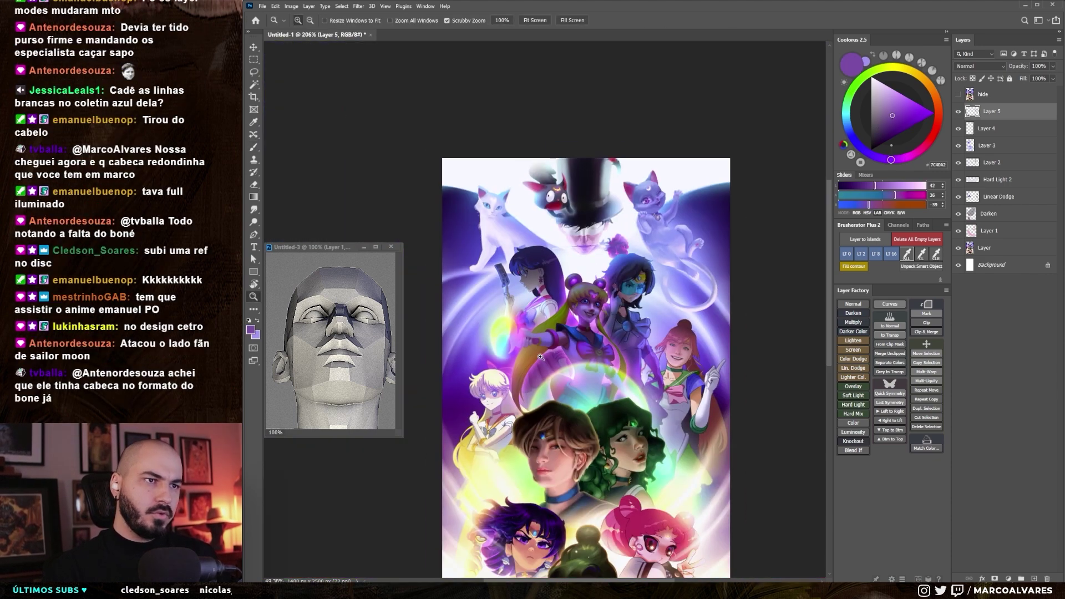
{"action": "left_click_drag", "start_coordinate": [560, 324], "coordinate": [593, 324]}
{"action": "key", "text": "b"}
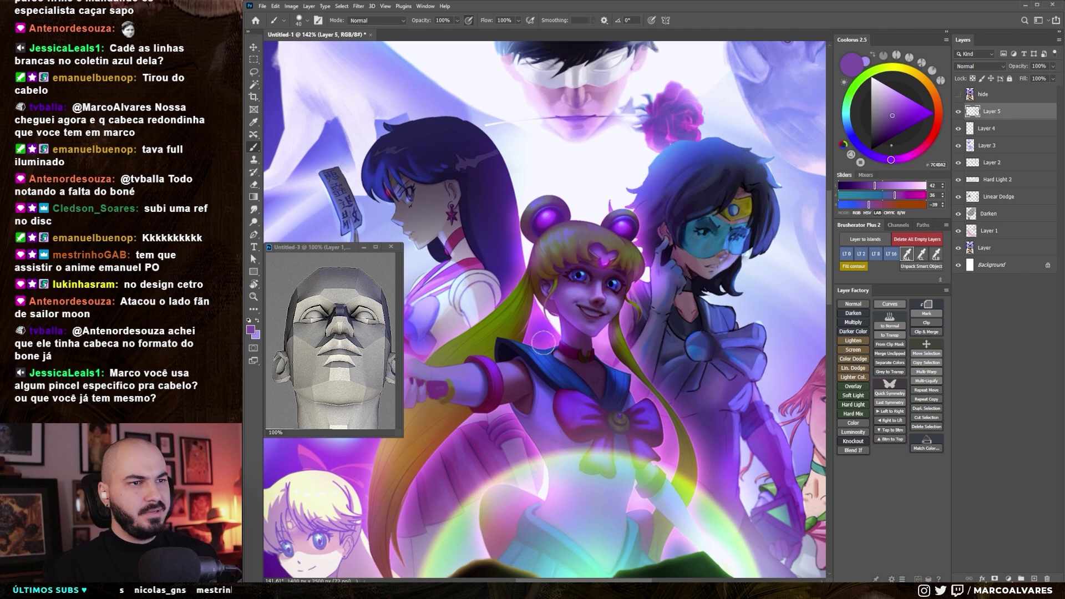
{"action": "scroll", "coordinate": [554, 366], "scroll_direction": "down", "scroll_amount": 1}
{"action": "left_click", "coordinate": [559, 385], "text": "alt"}
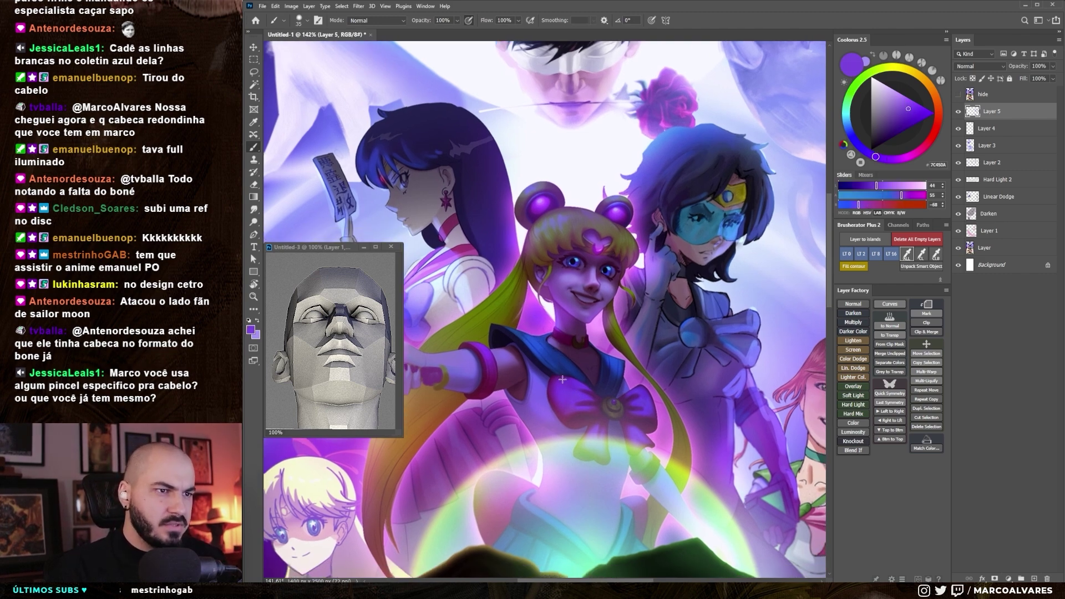
{"action": "key", "text": "bracketright"}
{"action": "key", "text": "bracketright"}
{"action": "key", "text": "bracketright"}
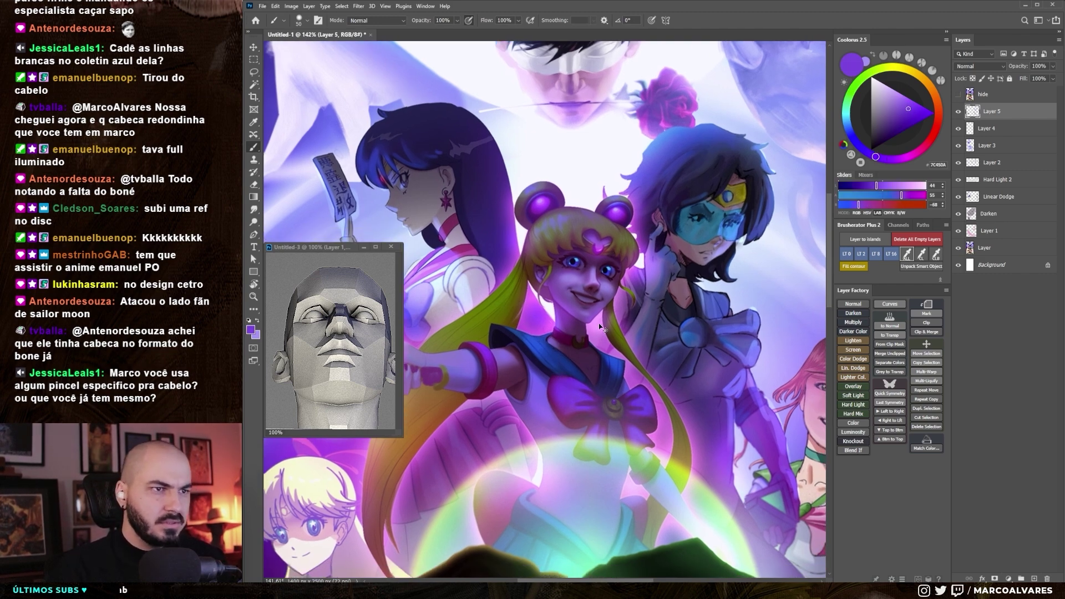
{"action": "scroll", "coordinate": [635, 411], "scroll_direction": "down", "scroll_amount": 1}
- Add a Hard Light blend layer above Layer 5 and pick a saturated blue-violet with a large brush
{"action": "left_click", "coordinate": [853, 349]}
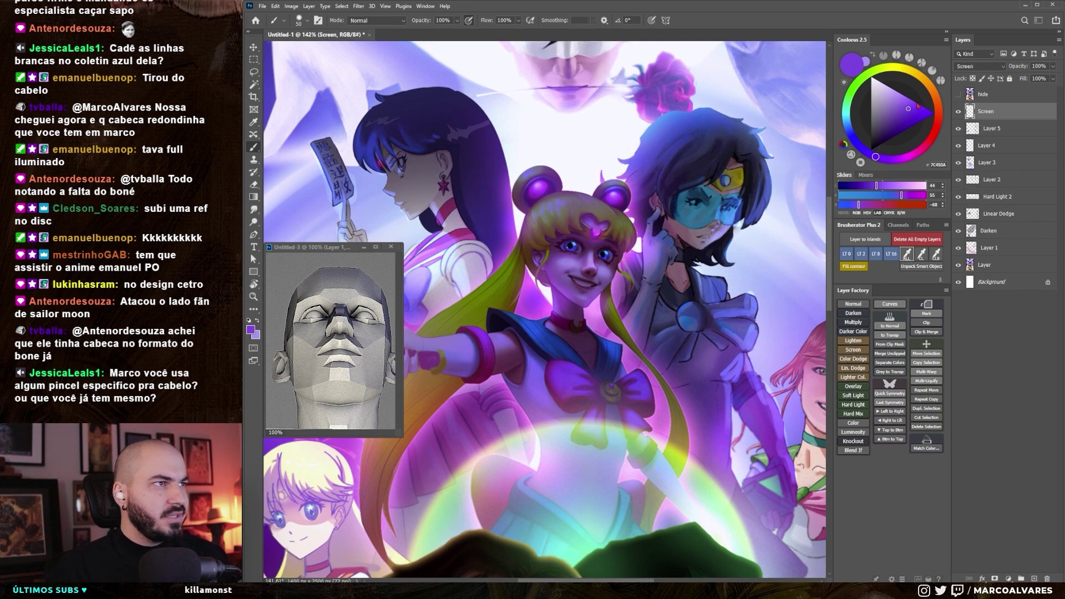
{"action": "left_click_drag", "start_coordinate": [887, 157], "coordinate": [859, 146]}
{"action": "left_click", "coordinate": [917, 107]}
{"action": "key", "text": "bracketright"}
{"action": "key", "text": "bracketright"}
{"action": "key", "text": "bracketright"}
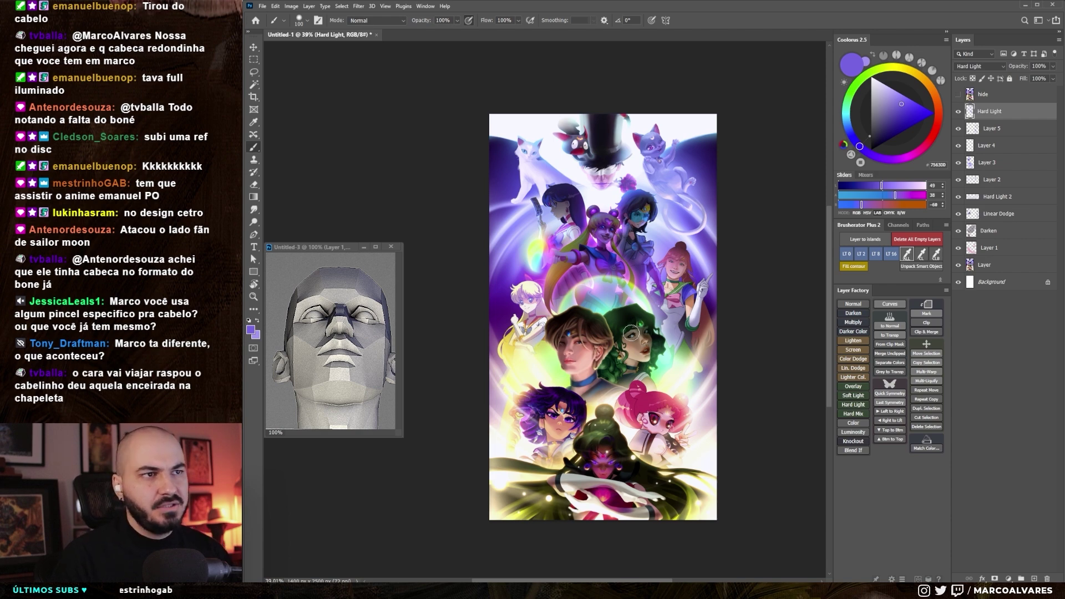
{"action": "scroll", "coordinate": [603, 221], "scroll_direction": "up", "scroll_amount": 2}
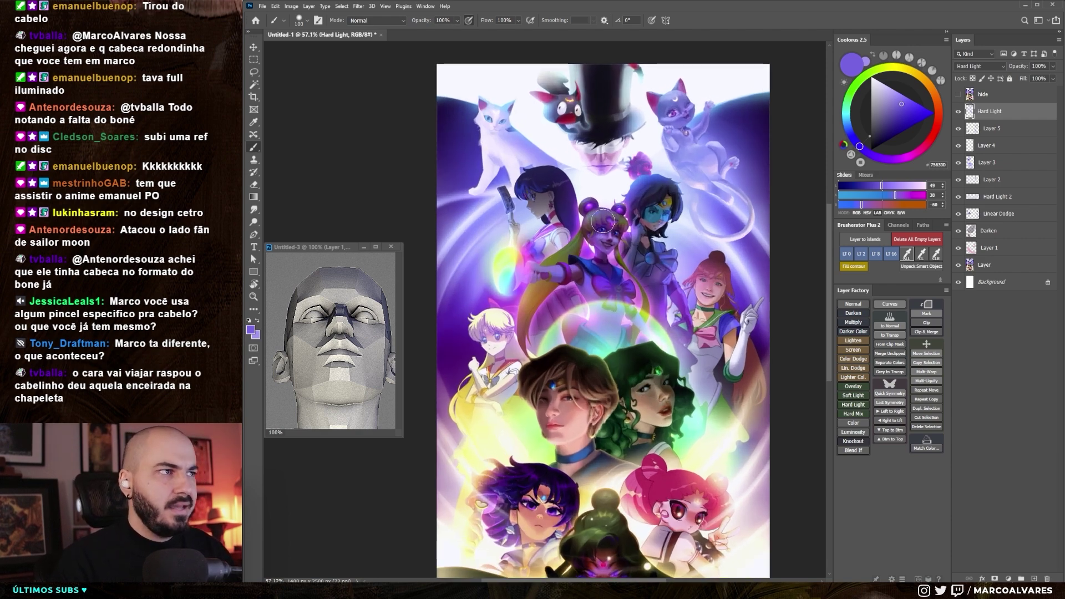
{"action": "scroll", "coordinate": [603, 222], "scroll_direction": "up", "scroll_amount": 1}
{"action": "scroll", "coordinate": [603, 221], "scroll_direction": "up", "scroll_amount": 1}
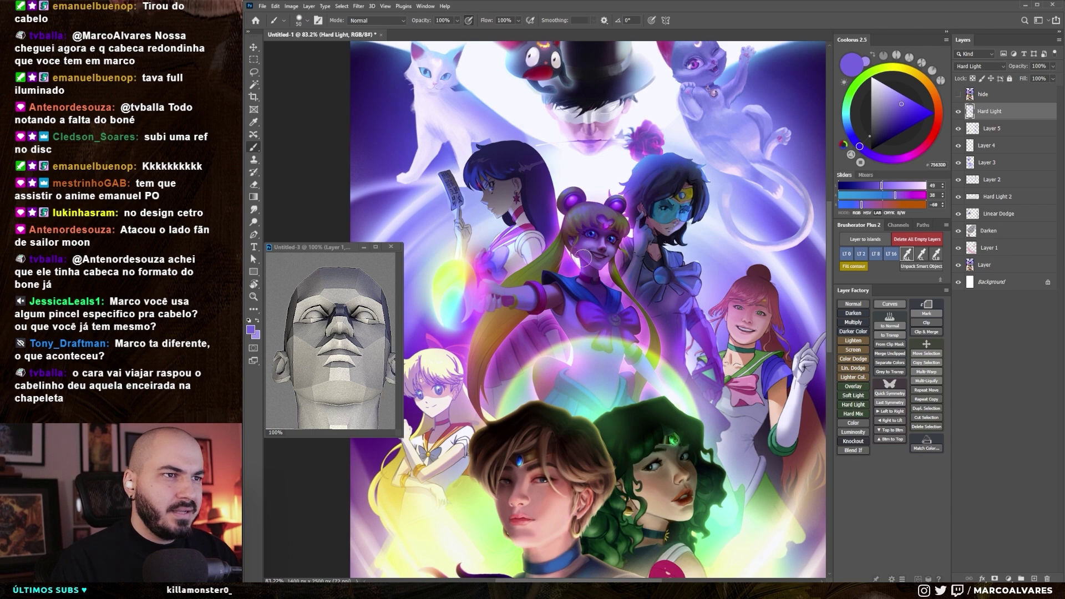
{"action": "scroll", "coordinate": [583, 257], "scroll_direction": "up", "scroll_amount": 1}
{"action": "scroll", "coordinate": [596, 198], "scroll_direction": "up", "scroll_amount": 1}
- Sample a purple-pink from the artwork and add a new empty Layer 6 on top
{"action": "left_click", "coordinate": [589, 247], "text": "alt"}
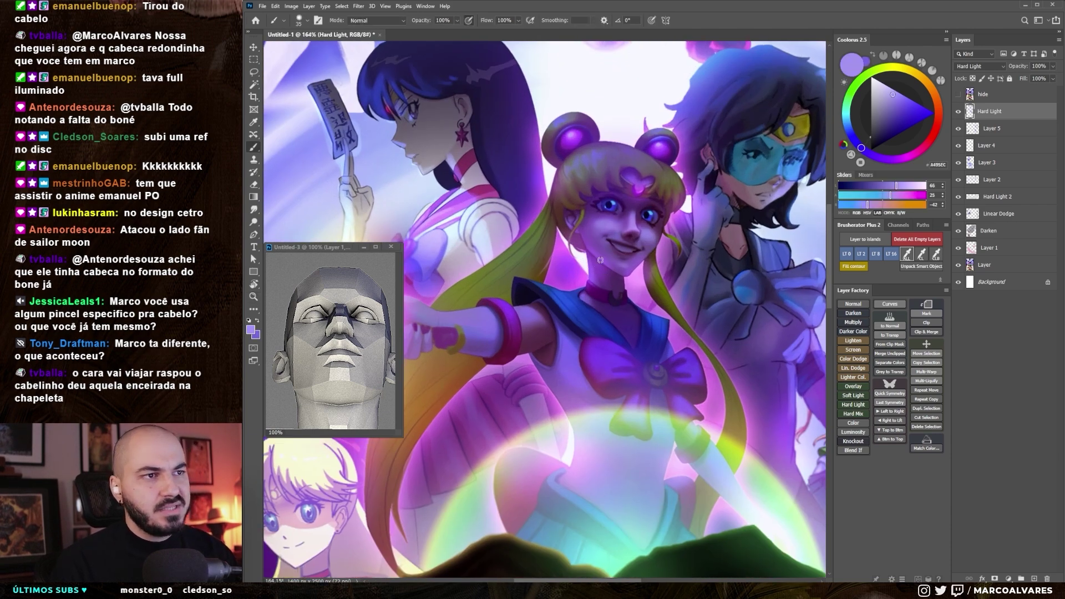
{"action": "scroll", "coordinate": [614, 175], "scroll_direction": "down", "scroll_amount": 3}
{"action": "scroll", "coordinate": [613, 279], "scroll_direction": "up", "scroll_amount": 1}
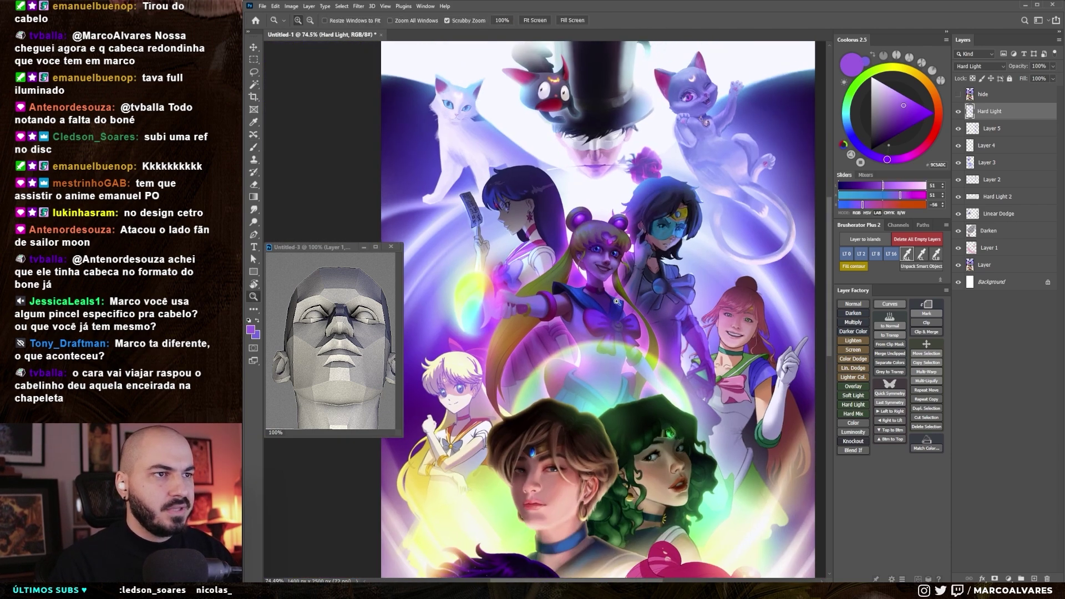
{"action": "scroll", "coordinate": [613, 279], "scroll_direction": "up", "scroll_amount": 1}
{"action": "key", "text": "ctrl+shift+alt+n"}
- Pick a light violet-blue and set the new layer to Linear Dodge blending
{"action": "left_click_drag", "start_coordinate": [894, 163], "coordinate": [861, 153]}
{"action": "left_click", "coordinate": [898, 94]}
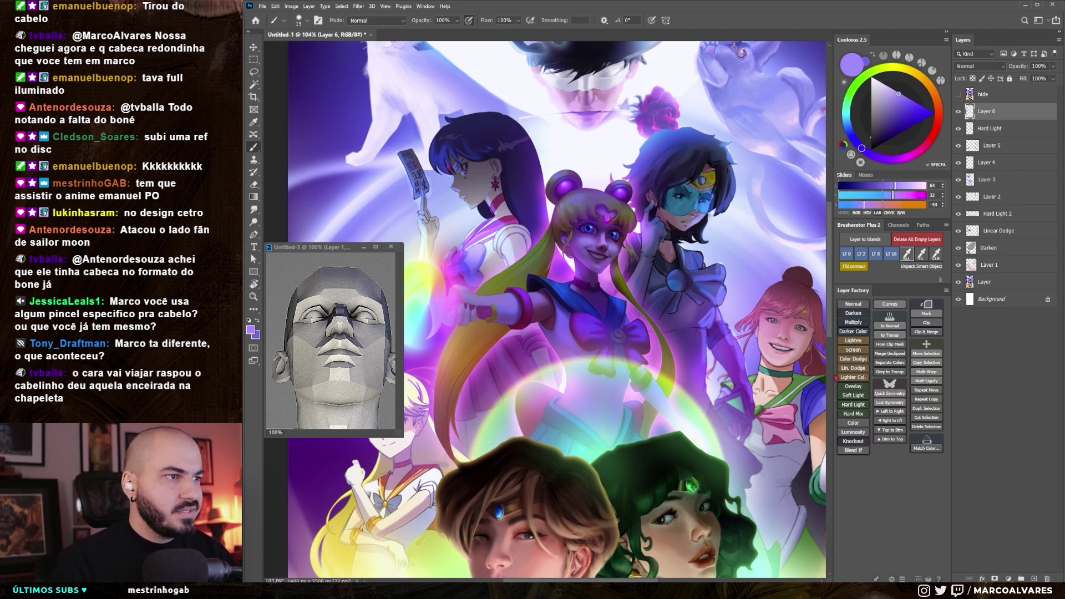
{"action": "left_click", "coordinate": [852, 368]}
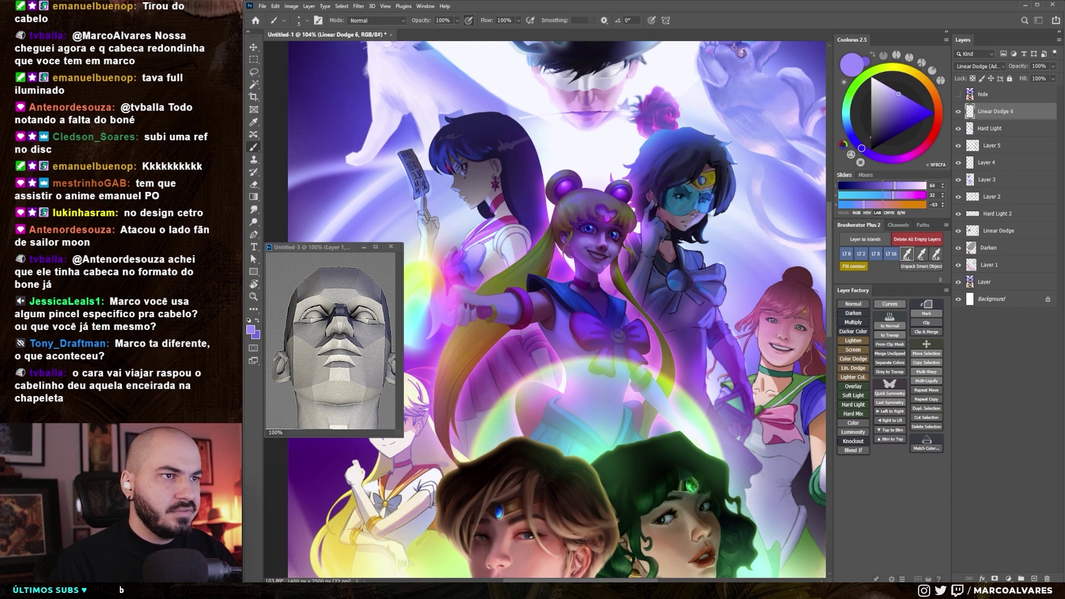
- Paint a faint deep-blue glow near Sailor Moon's chin, switching the layer to Color Dodge
{"action": "scroll", "coordinate": [613, 268], "scroll_direction": "up", "scroll_amount": 5}
{"action": "left_click_drag", "start_coordinate": [611, 265], "coordinate": [614, 266]}
{"action": "left_click", "coordinate": [922, 117]}
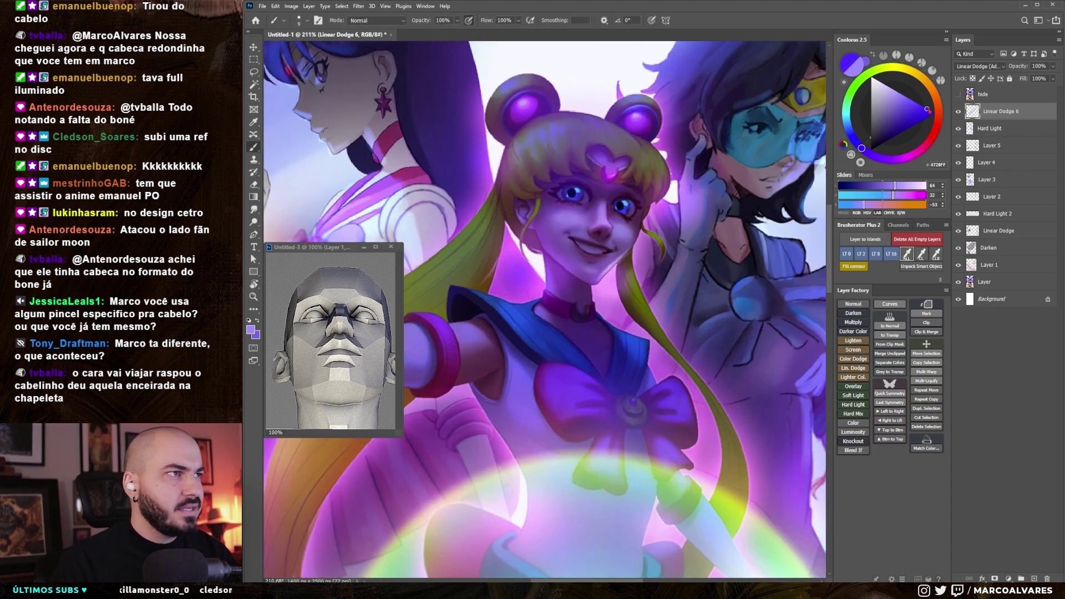
{"action": "left_click", "coordinate": [853, 359]}
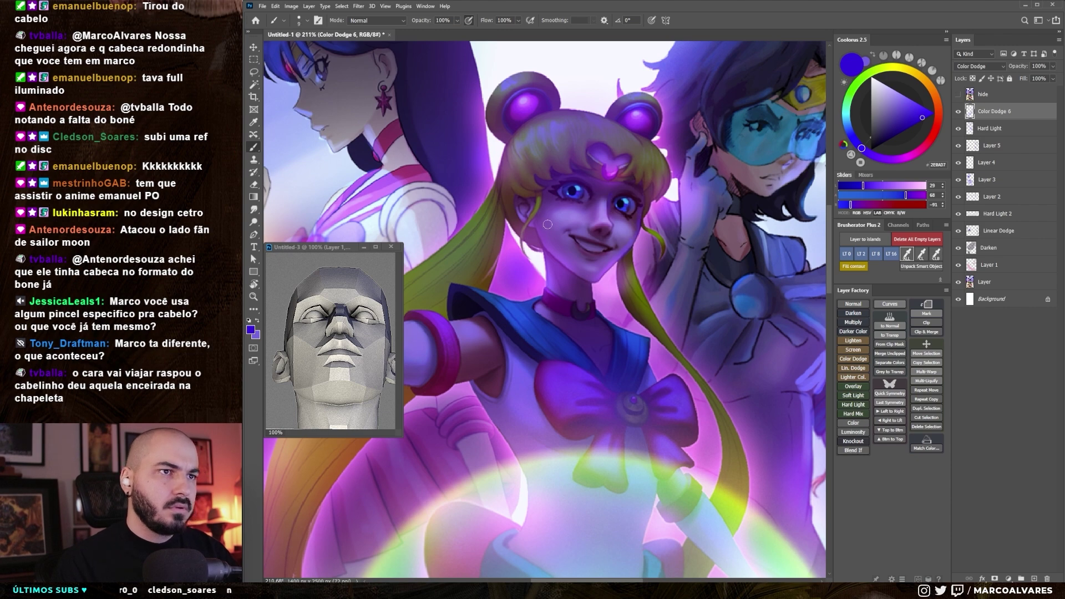
{"action": "key", "text": "bracketright"}
{"action": "key", "text": "bracketright"}
{"action": "key", "text": "bracketright"}
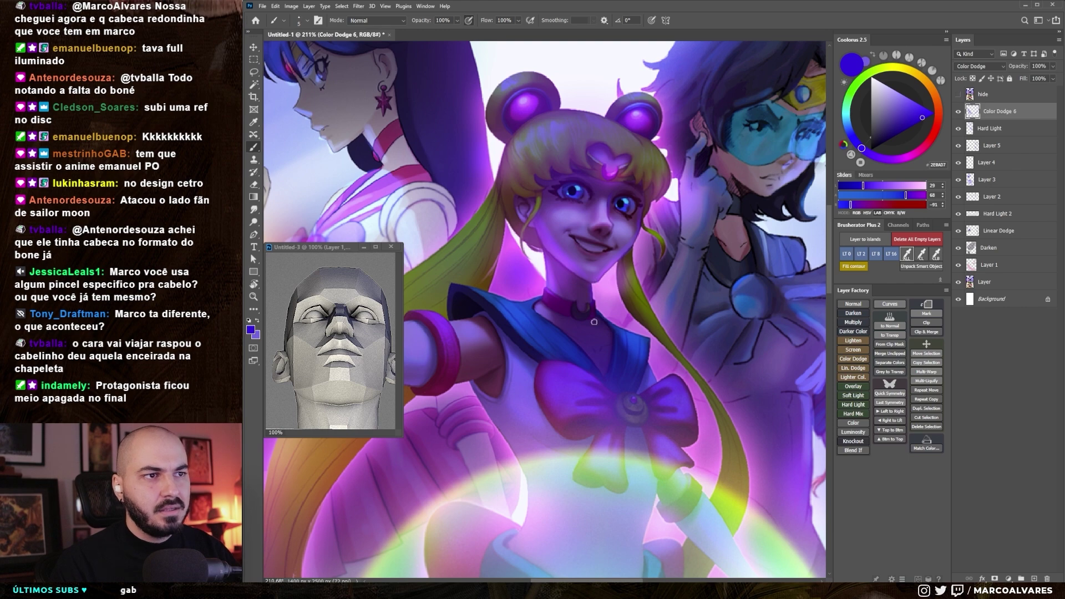
{"action": "key", "text": "bracketright"}
{"action": "key", "text": "bracketright"}
{"action": "key", "text": "bracketright"}
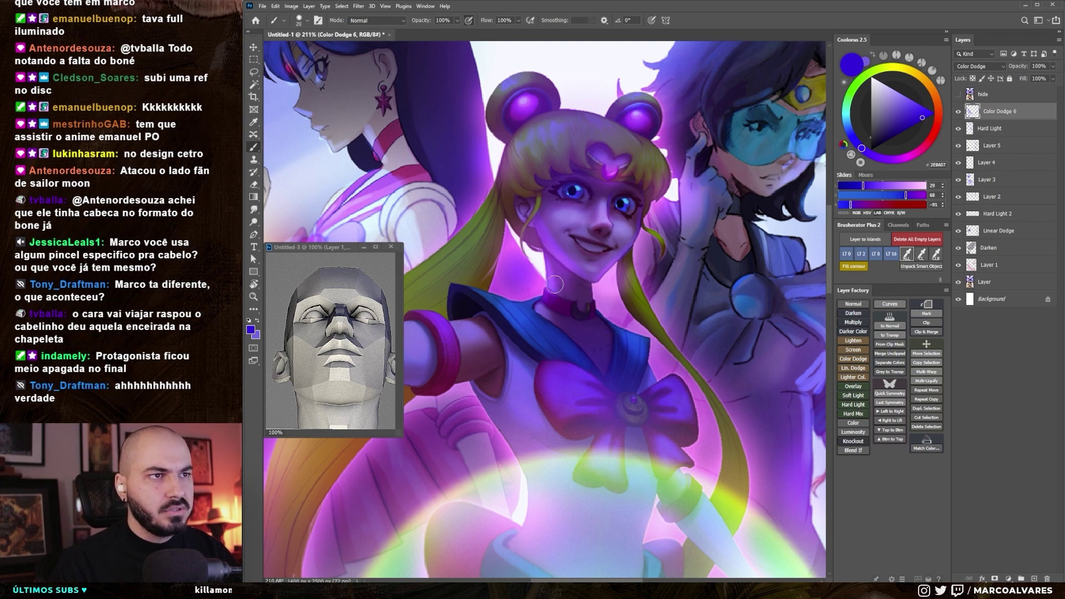
- Zoom out to review the illustration and retune the eraser and brush sizes
{"action": "key", "text": "z"}
{"action": "scroll", "coordinate": [595, 267], "scroll_direction": "down", "scroll_amount": 5}
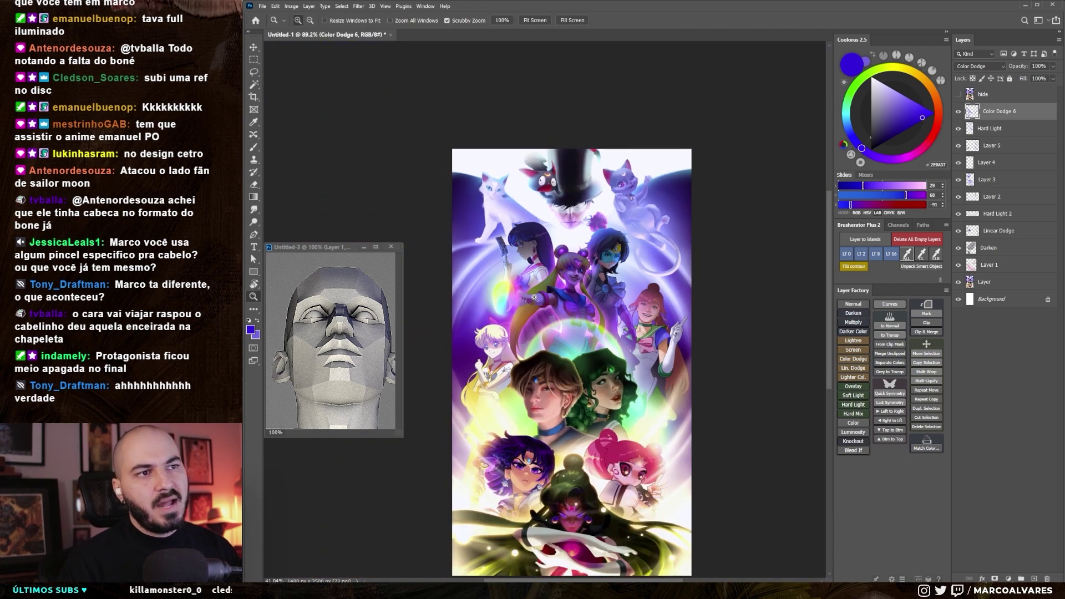
{"action": "scroll", "coordinate": [595, 268], "scroll_direction": "up", "scroll_amount": 5}
{"action": "key", "text": "e"}
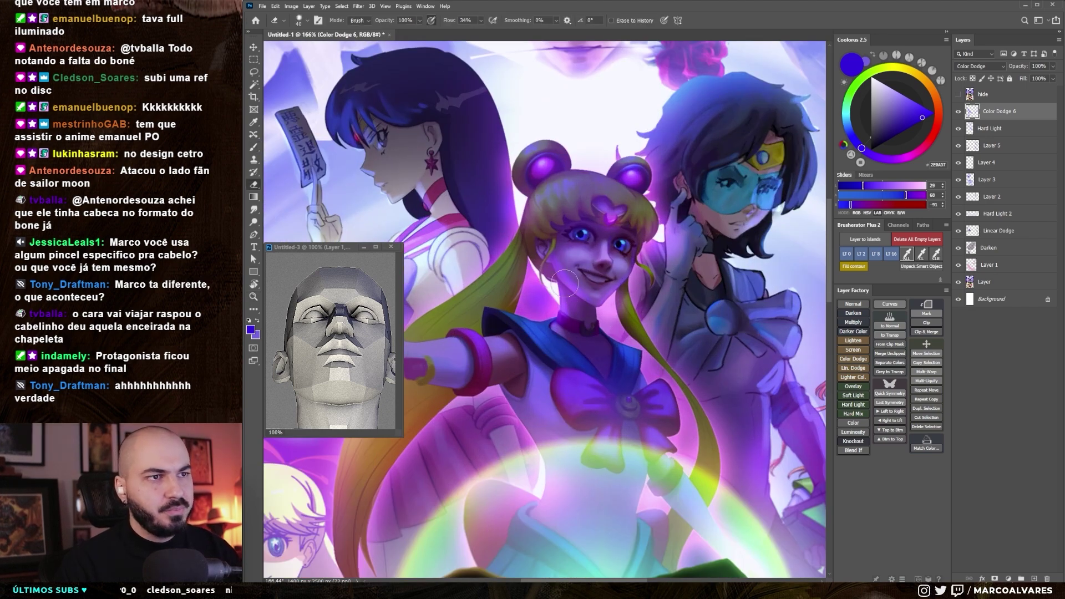
{"action": "key", "text": "bracketleft"}
{"action": "key", "text": "b"}
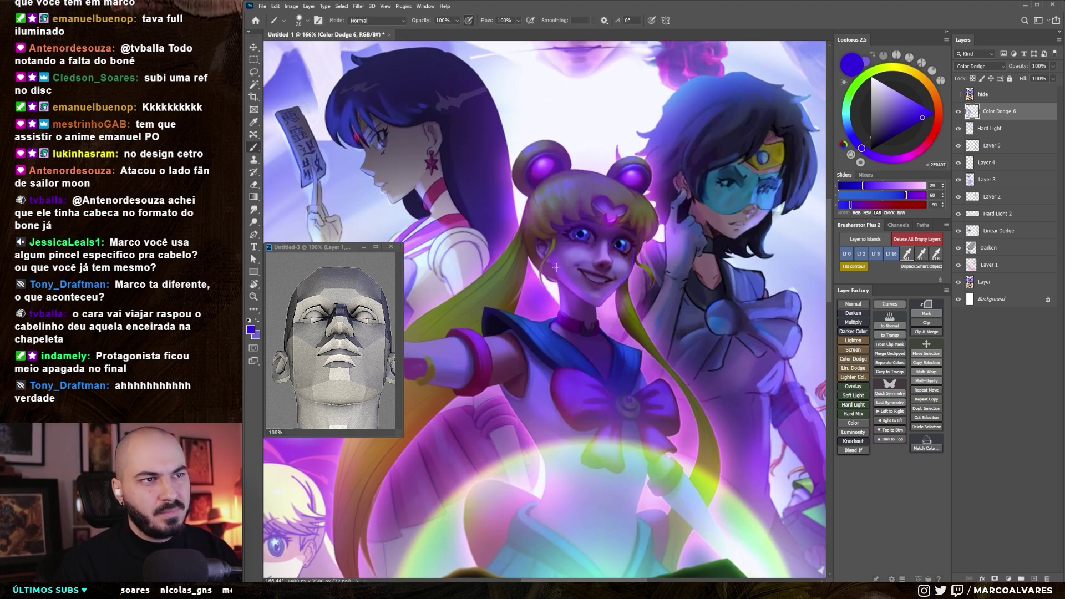
{"action": "key", "text": "bracketright"}
{"action": "key", "text": "bracketright"}
{"action": "key", "text": "bracketright"}
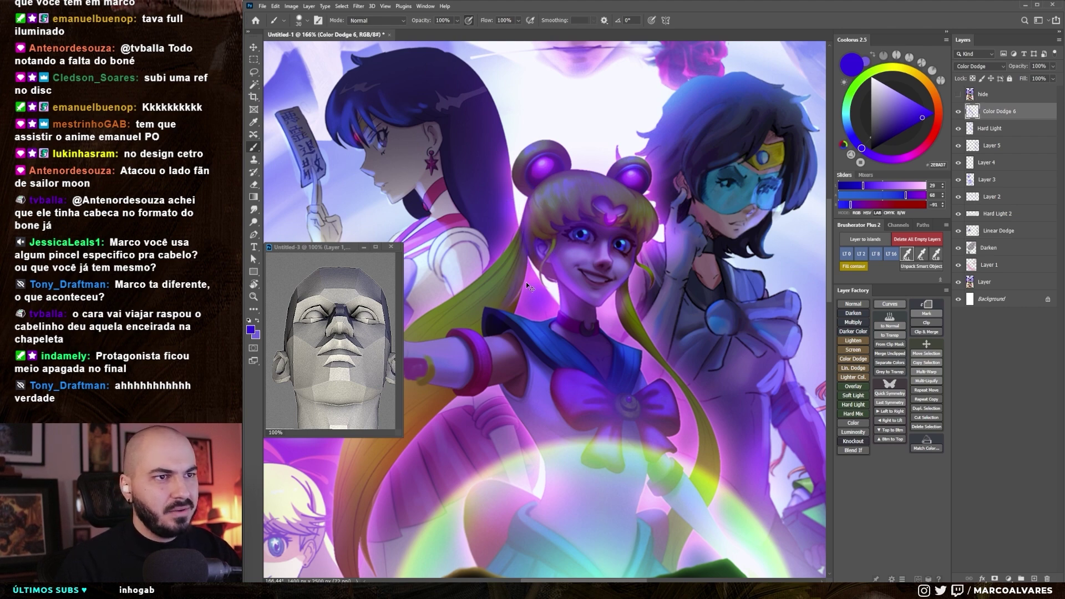
- Zoom out to about 30% to see the full poster, then in to about 44%
{"action": "scroll", "coordinate": [608, 216], "scroll_direction": "down", "scroll_amount": 5}
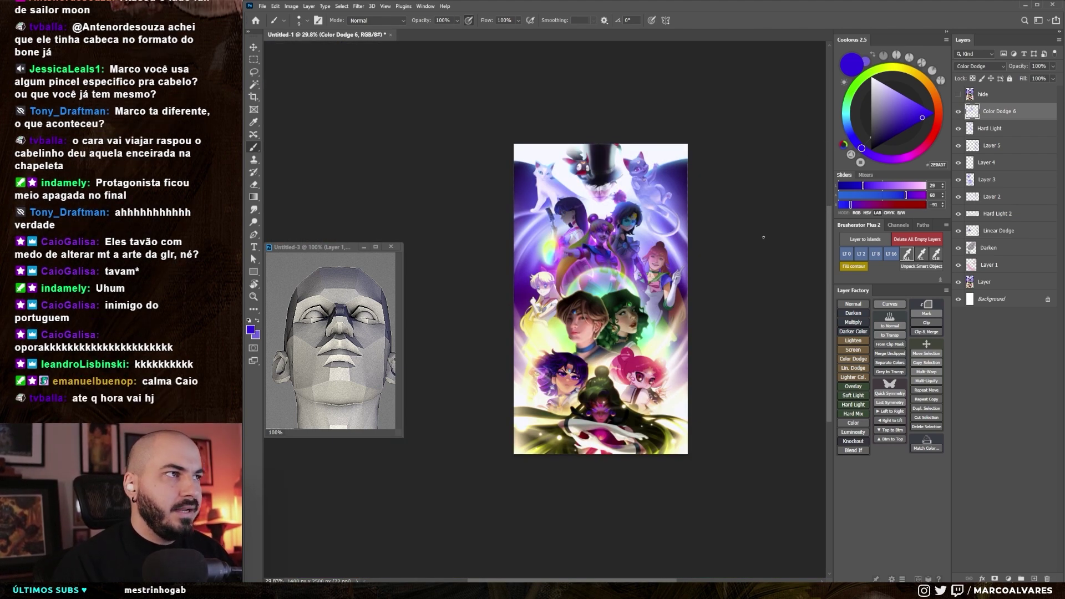
{"action": "scroll", "coordinate": [607, 237], "scroll_direction": "up", "scroll_amount": 1}
{"action": "scroll", "coordinate": [594, 249], "scroll_direction": "up", "scroll_amount": 1}
{"action": "scroll", "coordinate": [577, 266], "scroll_direction": "up", "scroll_amount": 1}
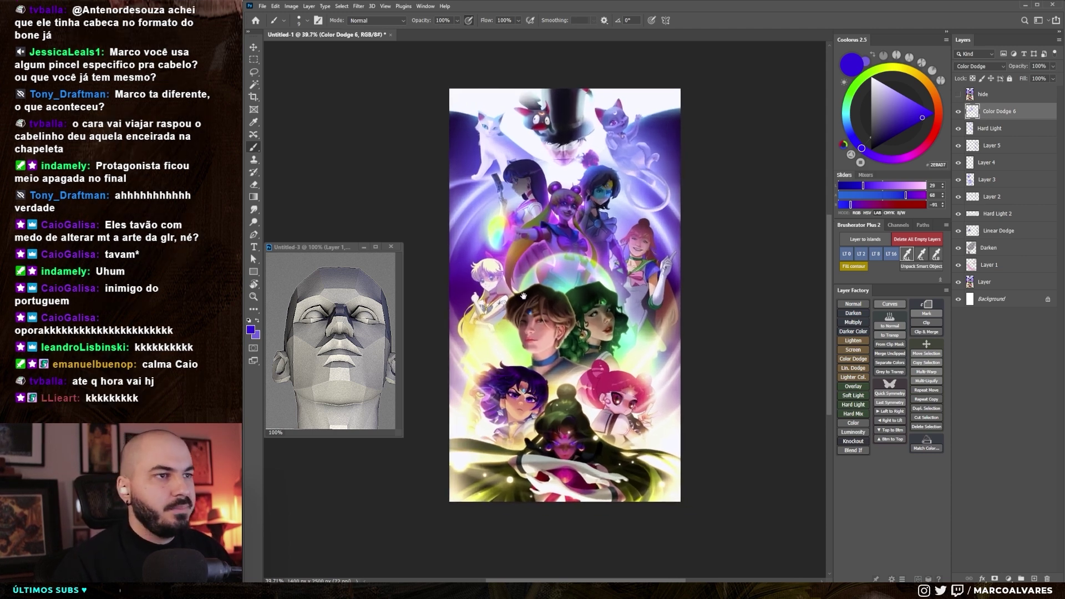
{"action": "scroll", "coordinate": [564, 281], "scroll_direction": "up", "scroll_amount": 1}
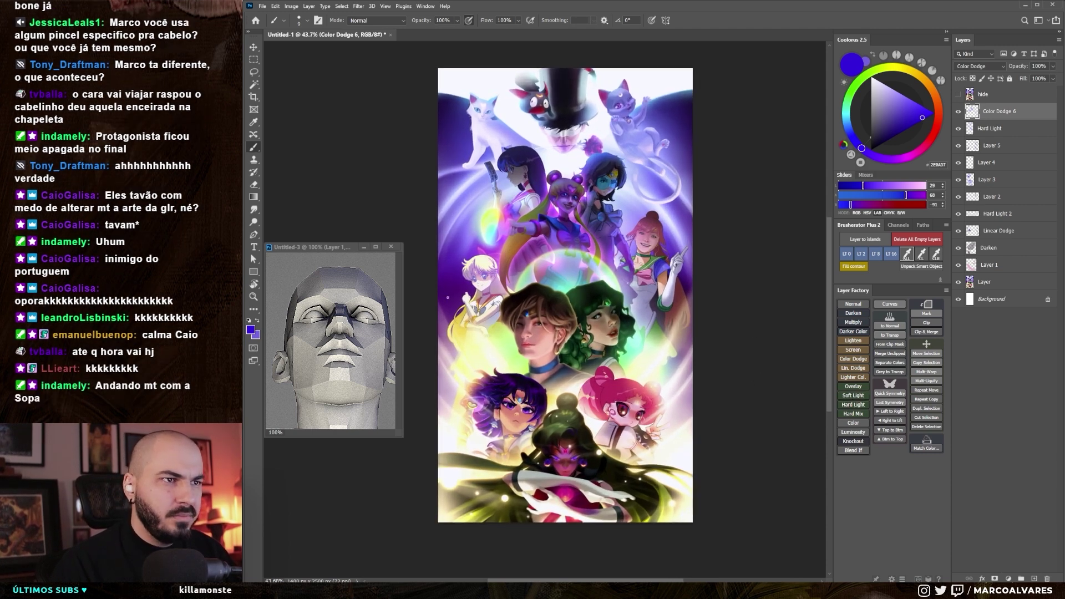
- Lasso Sailor Venus, copy her to Layer 6 and scale her up to about 121%
{"action": "key", "text": "l"}
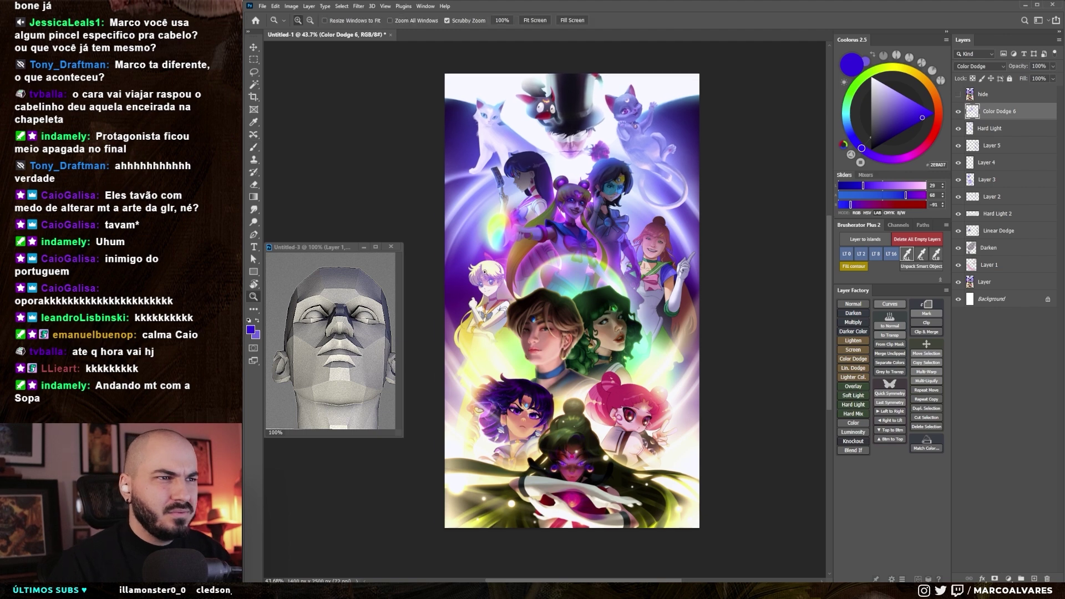
{"action": "scroll", "coordinate": [467, 256], "scroll_direction": "up", "scroll_amount": 1}
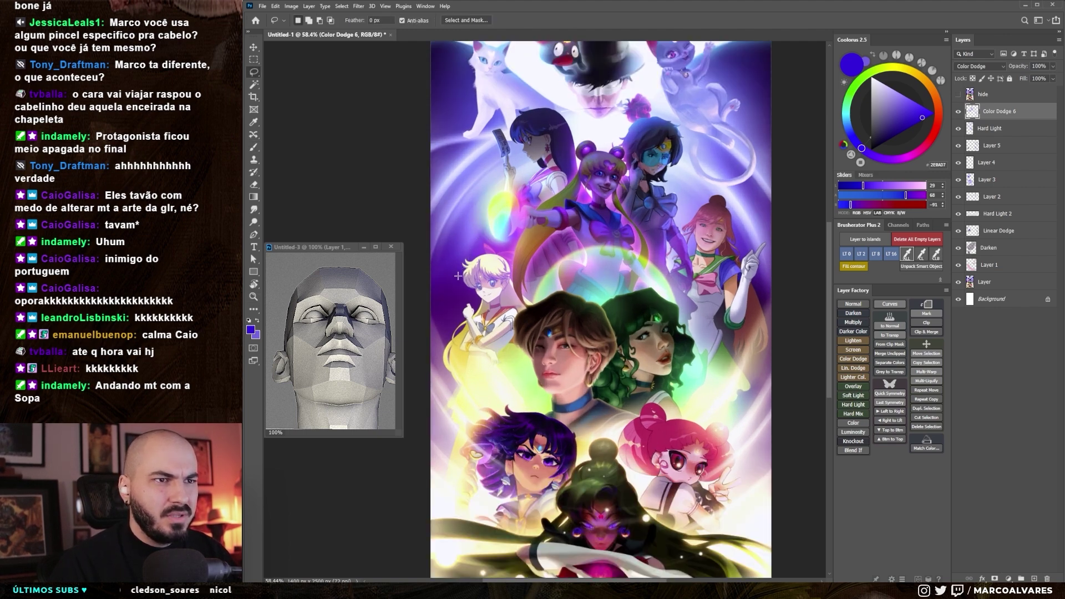
{"action": "left_click_drag", "start_coordinate": [455, 263], "coordinate": [440, 345]}
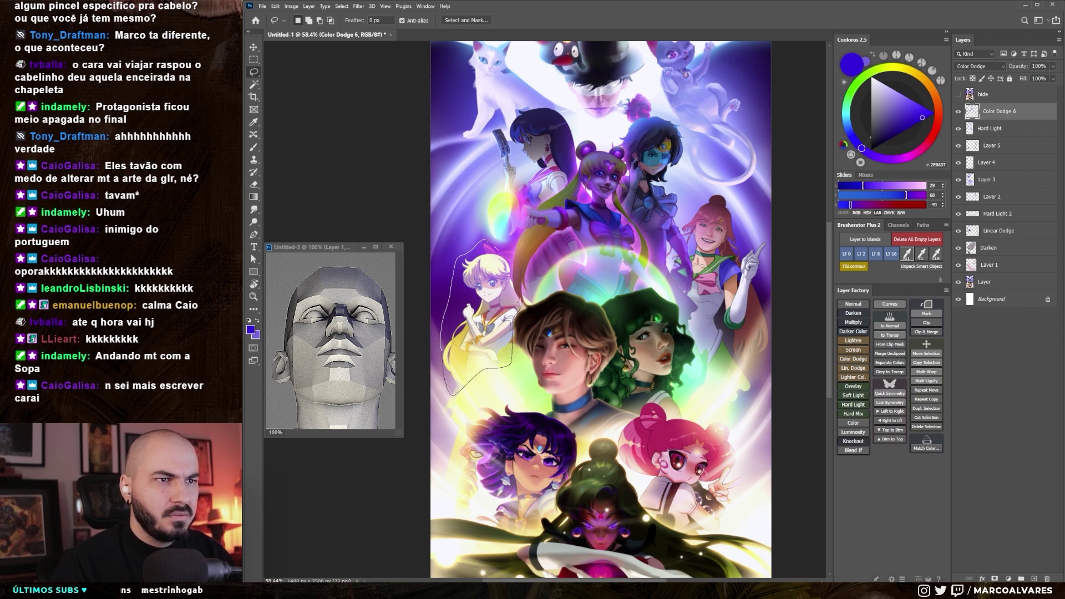
{"action": "key", "text": "ctrl+j"}
{"action": "key", "text": "v"}
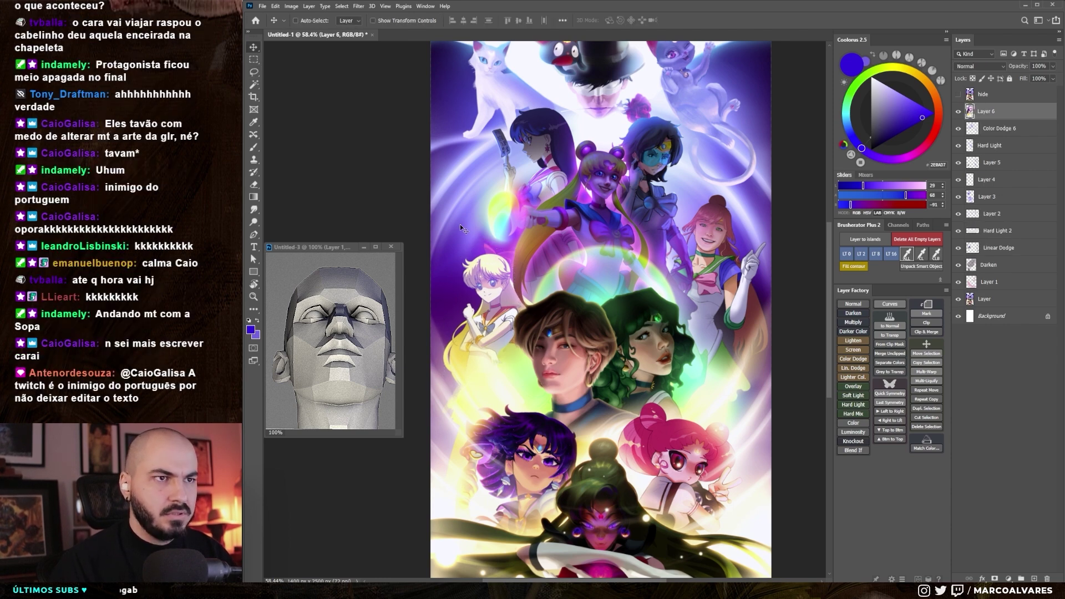
{"action": "key", "text": "ctrl+t"}
{"action": "left_click_drag", "start_coordinate": [440, 239], "coordinate": [430, 204]}
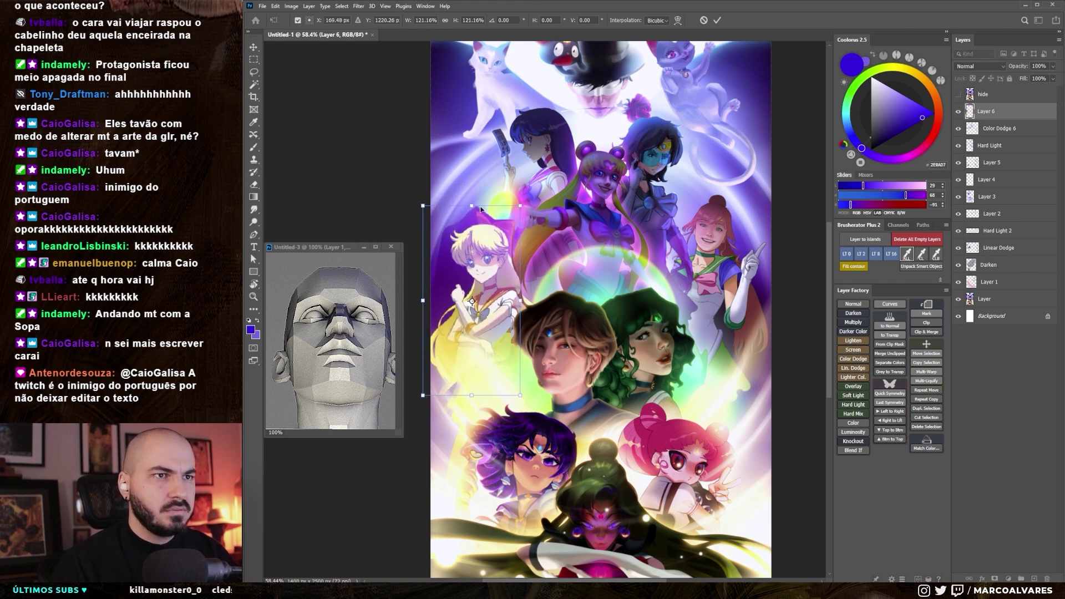
{"action": "key", "text": "Return"}
{"action": "scroll", "coordinate": [482, 206], "scroll_direction": "down", "scroll_amount": 2}
{"action": "key", "text": "b"}
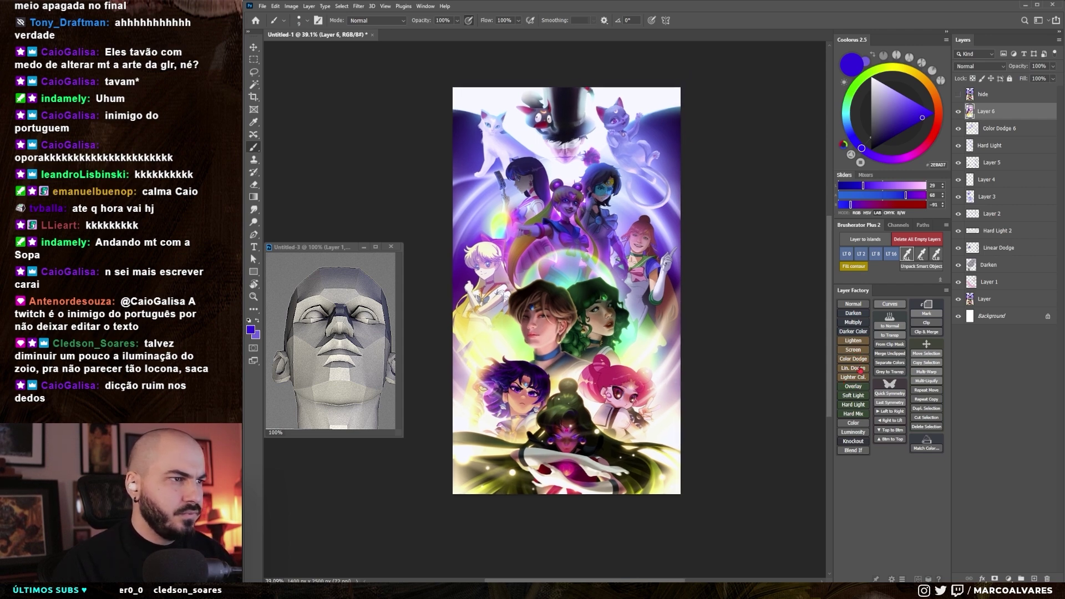
- Add a Hard Light layer and paint magenta and deep purple glow across the top
{"action": "left_click", "coordinate": [860, 405]}
{"action": "mouse_move", "coordinate": [887, 162]}
{"action": "left_mouse_down"}
{"action": "mouse_move", "coordinate": [905, 160]}
{"action": "mouse_move", "coordinate": [886, 159]}
{"action": "left_mouse_up"}
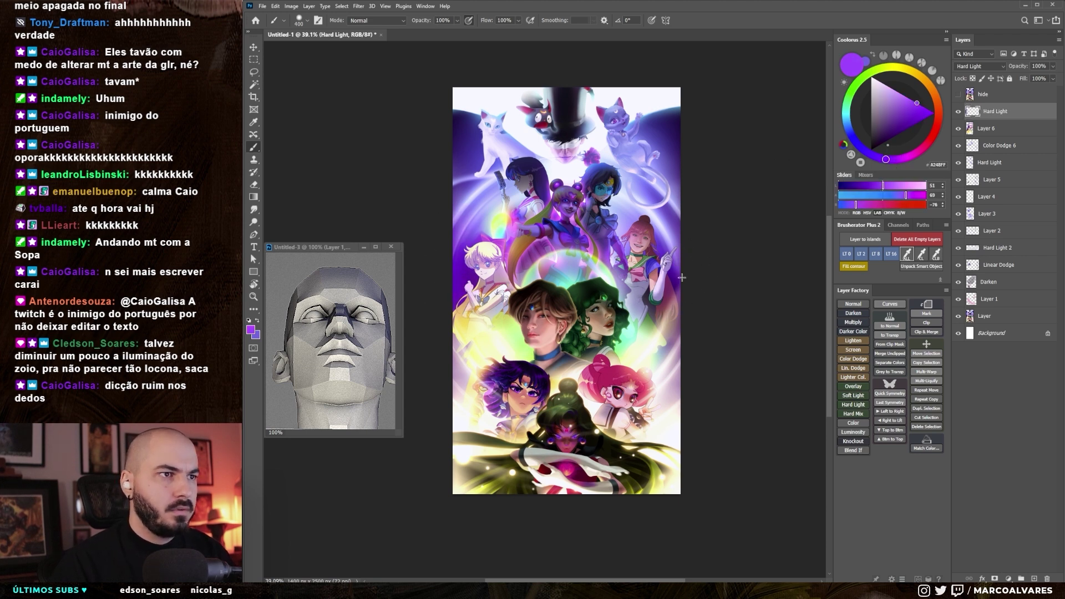
{"action": "key", "text": "bracketright"}
{"action": "key", "text": "bracketright"}
{"action": "key", "text": "bracketright"}
{"action": "key", "text": "bracketleft"}
{"action": "key", "text": "bracketleft"}
{"action": "key", "text": "bracketleft"}
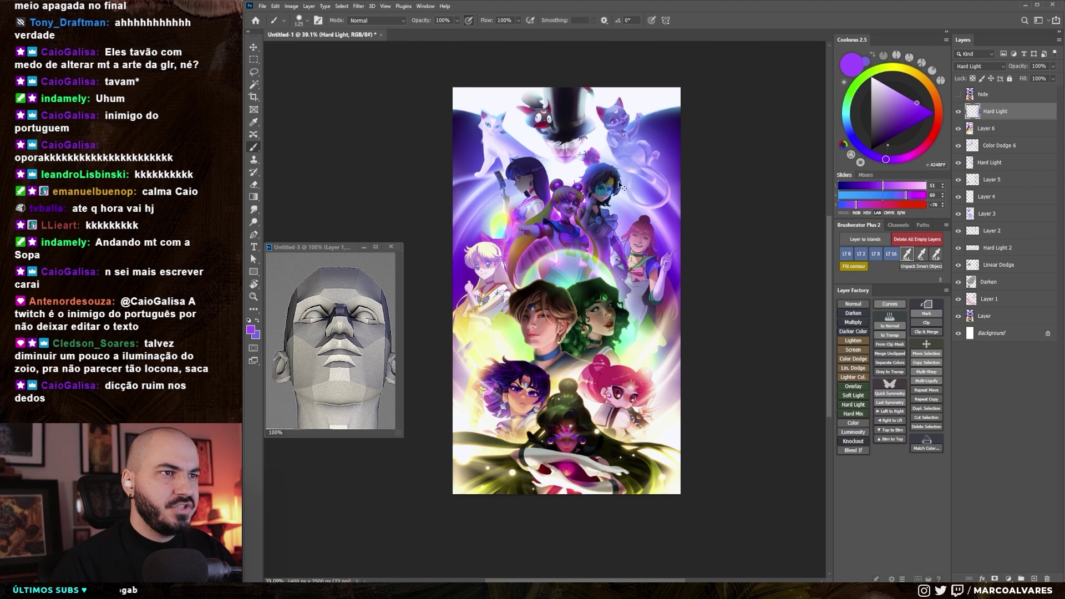
{"action": "left_click_drag", "start_coordinate": [631, 212], "coordinate": [632, 210]}
{"action": "key", "text": "bracketright"}
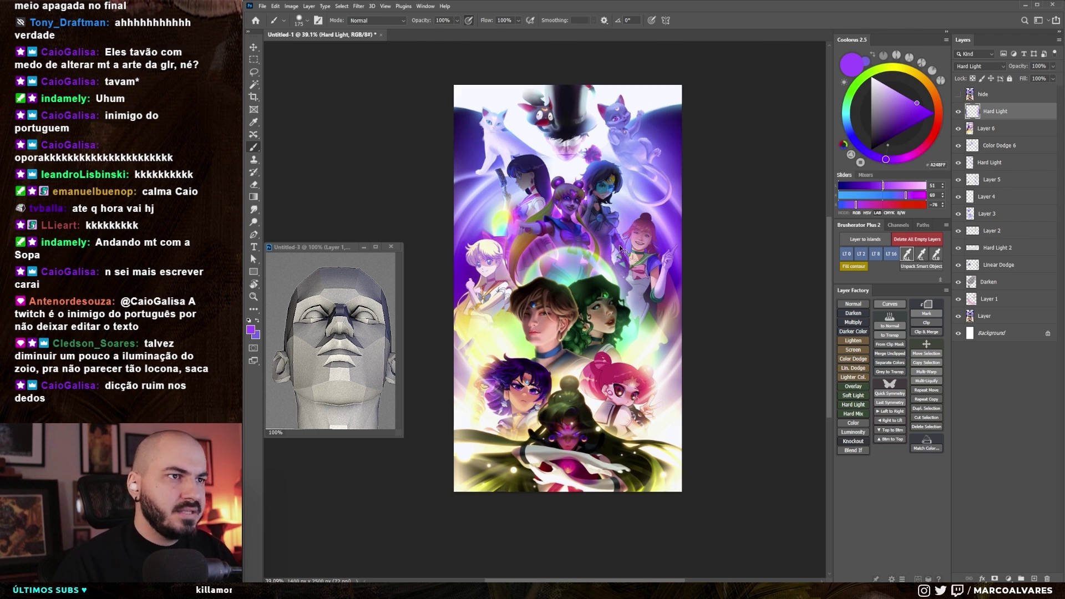
{"action": "left_click", "coordinate": [615, 222], "text": "alt"}
{"action": "key", "text": "bracketright"}
{"action": "key", "text": "bracketright"}
{"action": "key", "text": "bracketright"}
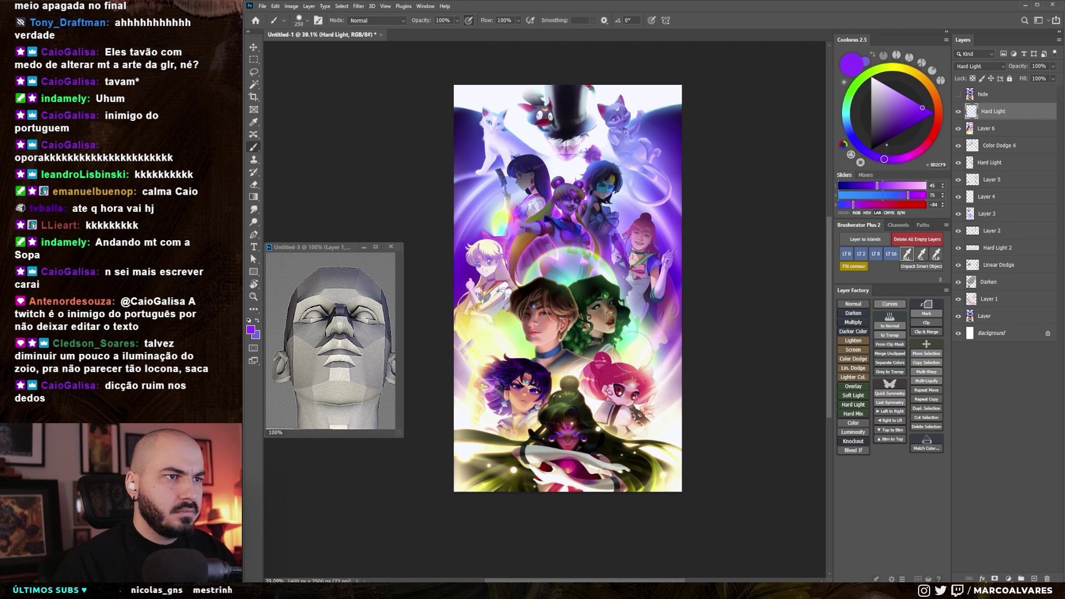
{"action": "key", "text": "bracketright"}
{"action": "key", "text": "bracketright"}
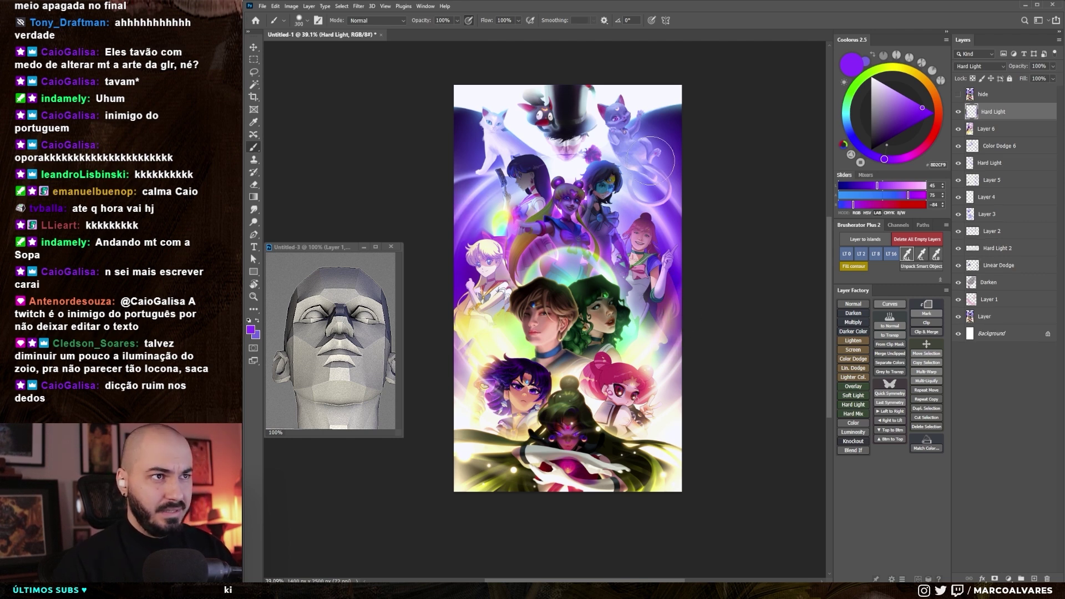
- Paint light and deep blue glow with a 400–700 px brush, checking values in grayscale proof
{"action": "scroll", "coordinate": [650, 161], "scroll_direction": "up", "scroll_amount": 2}
{"action": "key", "text": "bracketright"}
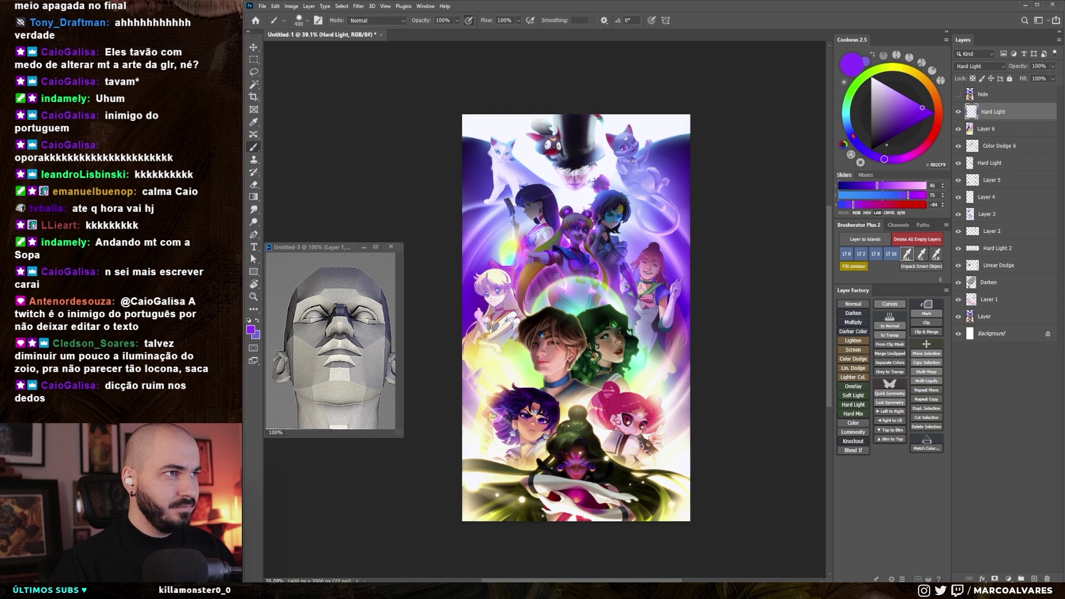
{"action": "left_click_drag", "start_coordinate": [884, 159], "coordinate": [847, 123]}
{"action": "key", "text": "bracketright"}
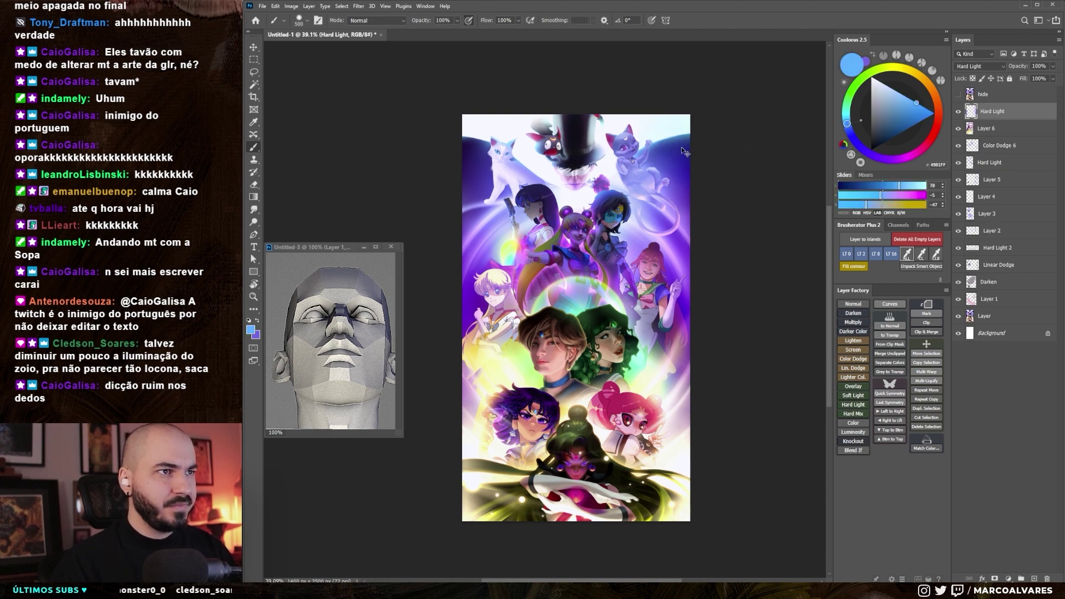
{"action": "left_click_drag", "start_coordinate": [699, 163], "coordinate": [709, 168]}
{"action": "key", "text": "bracketright"}
{"action": "key", "text": "bracketright"}
{"action": "left_click", "coordinate": [846, 119]}
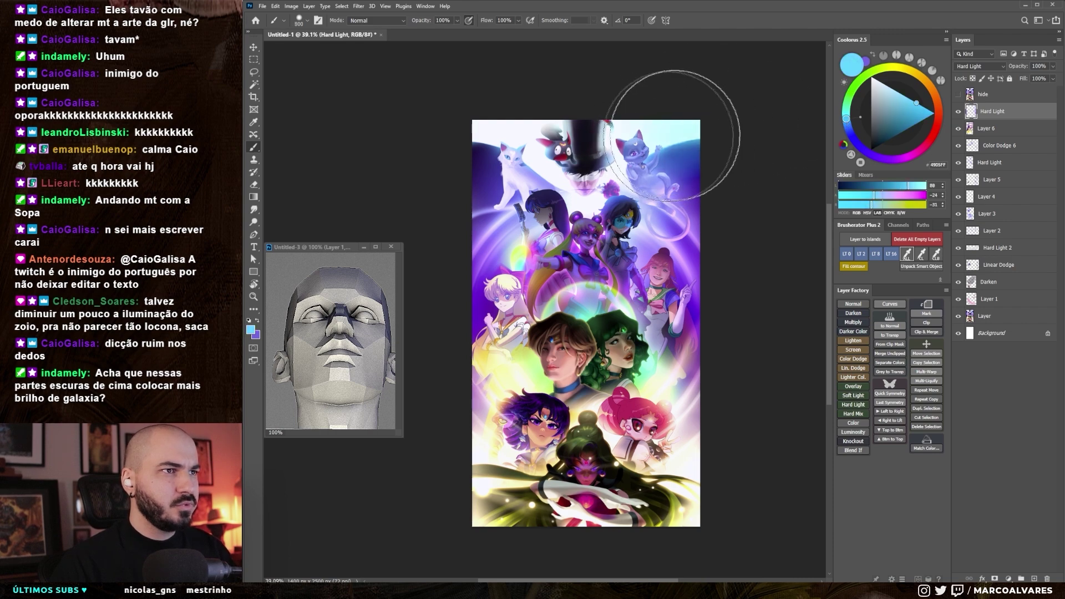
{"action": "key", "text": "bracketleft"}
{"action": "key", "text": "bracketleft"}
{"action": "key", "text": "bracketleft"}
{"action": "key", "text": "bracketleft"}
{"action": "key", "text": "bracketleft"}
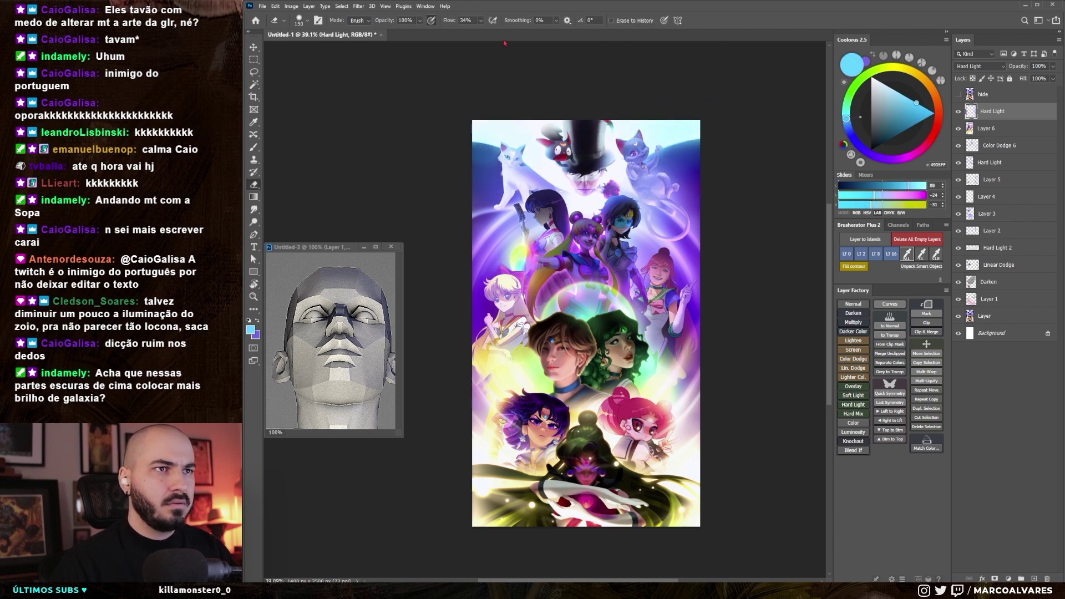
{"action": "left_click", "coordinate": [554, 164], "text": "alt"}
{"action": "key", "text": "bracketright"}
{"action": "key", "text": "bracketright"}
{"action": "key", "text": "bracketright"}
{"action": "key", "text": "ctrl+y"}
{"action": "key", "text": "ctrl+y"}
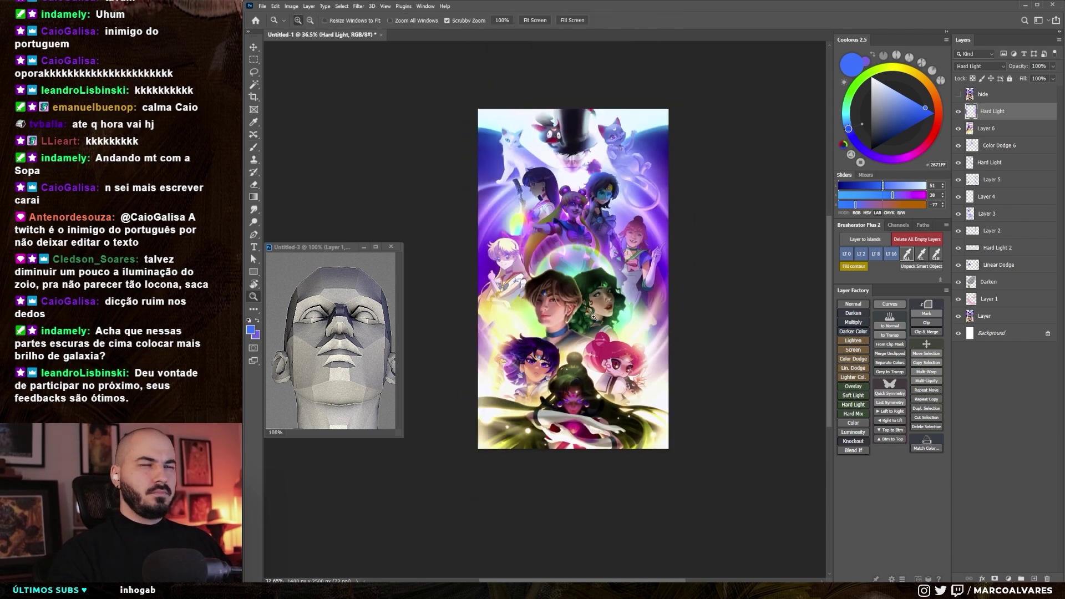
- Add a Curves adjustment and gradient its mask to black toward the top
{"action": "key", "text": "e"}
{"action": "left_click", "coordinate": [890, 304]}
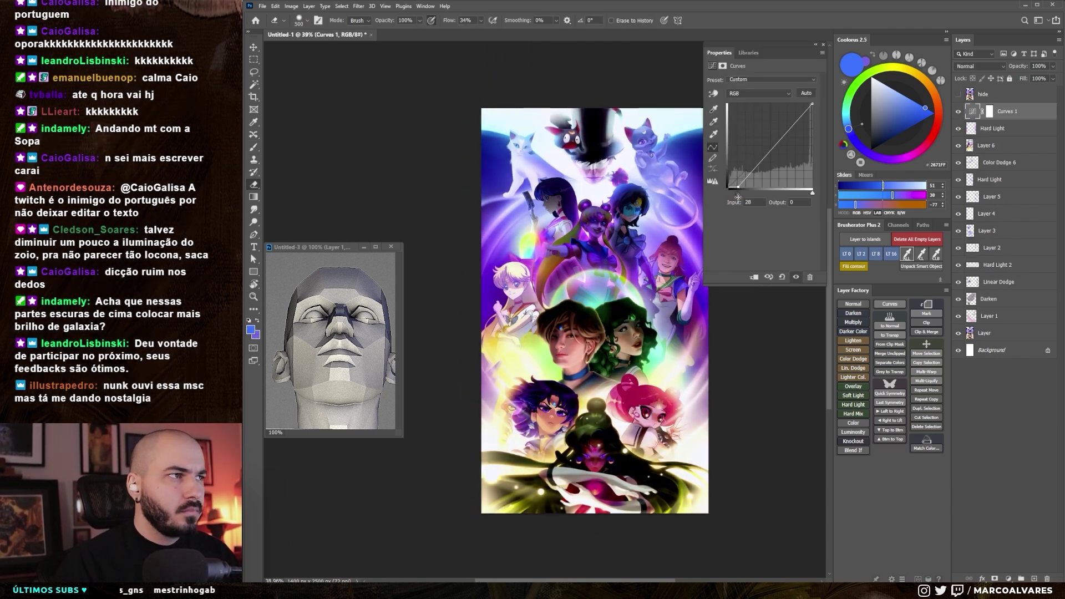
{"action": "key", "text": "d"}
{"action": "key", "text": "g"}
{"action": "left_click_drag", "start_coordinate": [594, 299], "coordinate": [593, 499]}
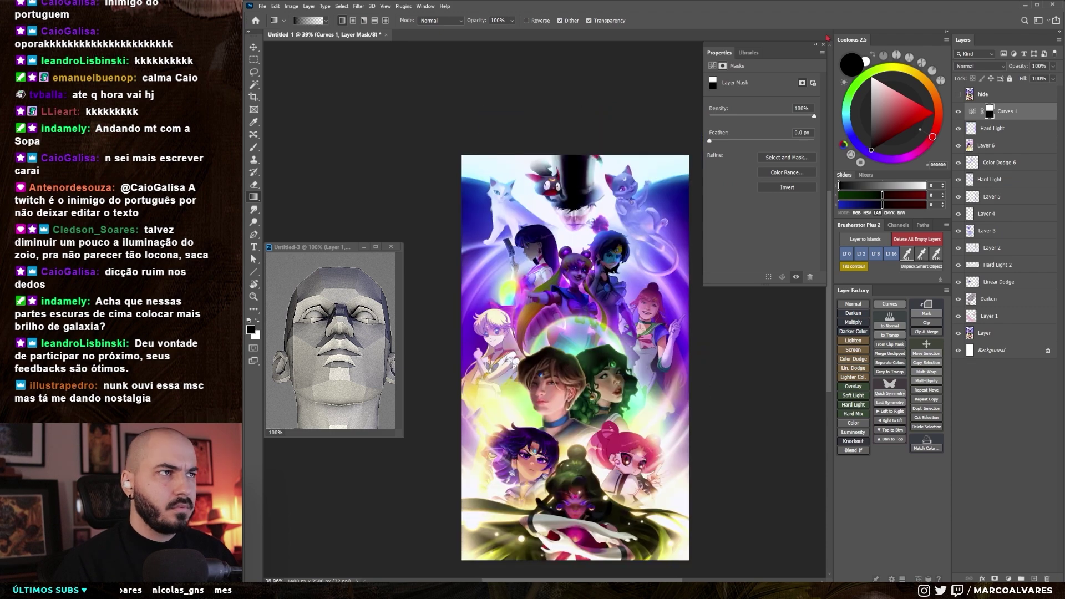
{"action": "key", "text": "ctrl+0"}
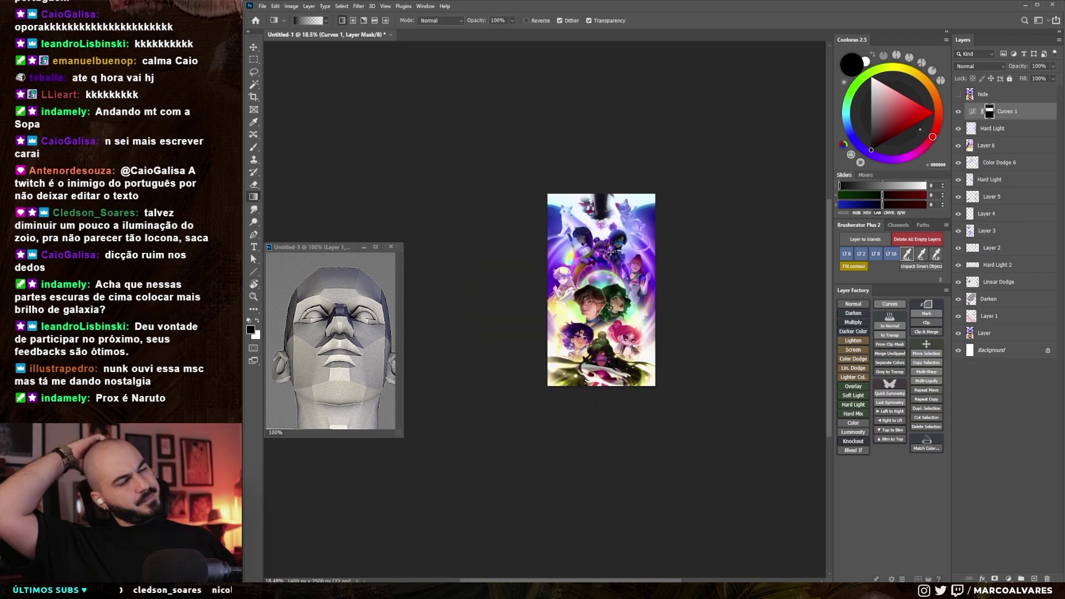
- Toggle the Curves layer and grayscale proof on and off to compare the darkening
{"action": "left_click", "coordinate": [958, 112]}
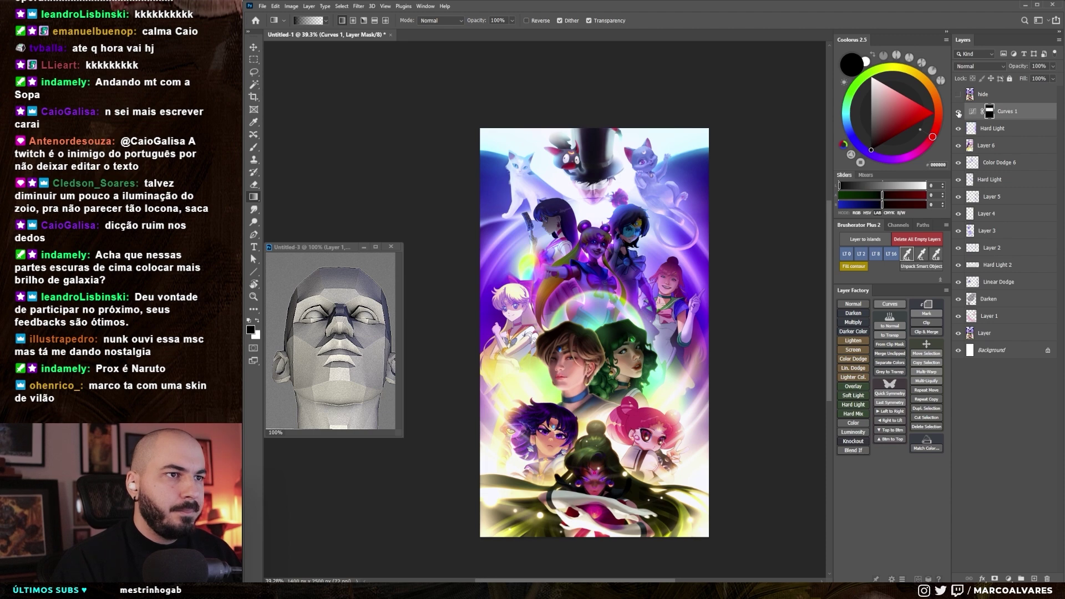
{"action": "left_click", "coordinate": [958, 113]}
{"action": "key", "text": "ctrl+y"}
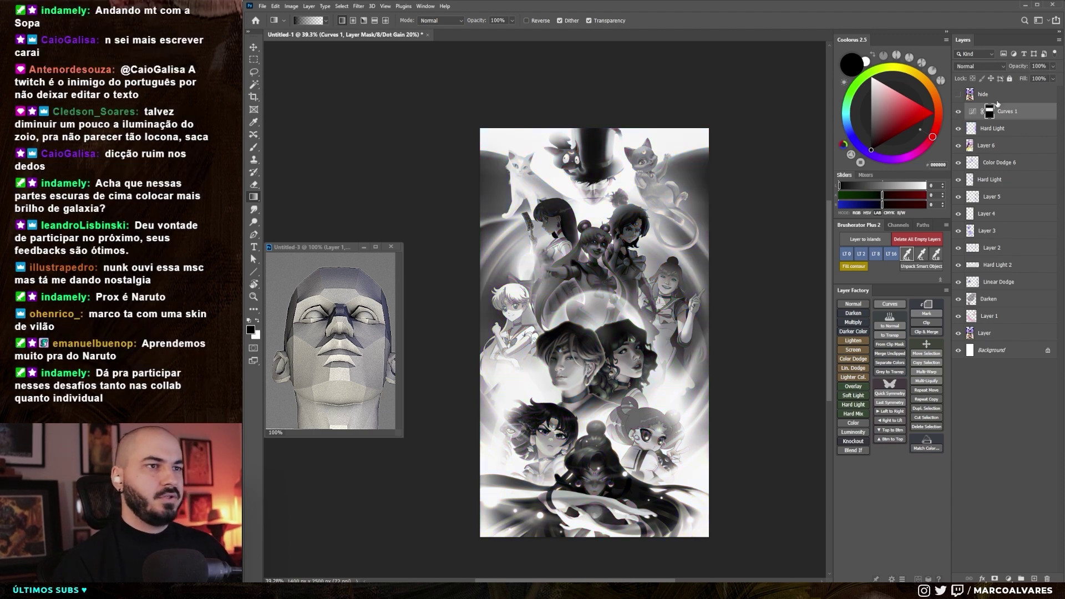
{"action": "left_click", "coordinate": [959, 112]}
{"action": "left_click", "coordinate": [959, 111]}
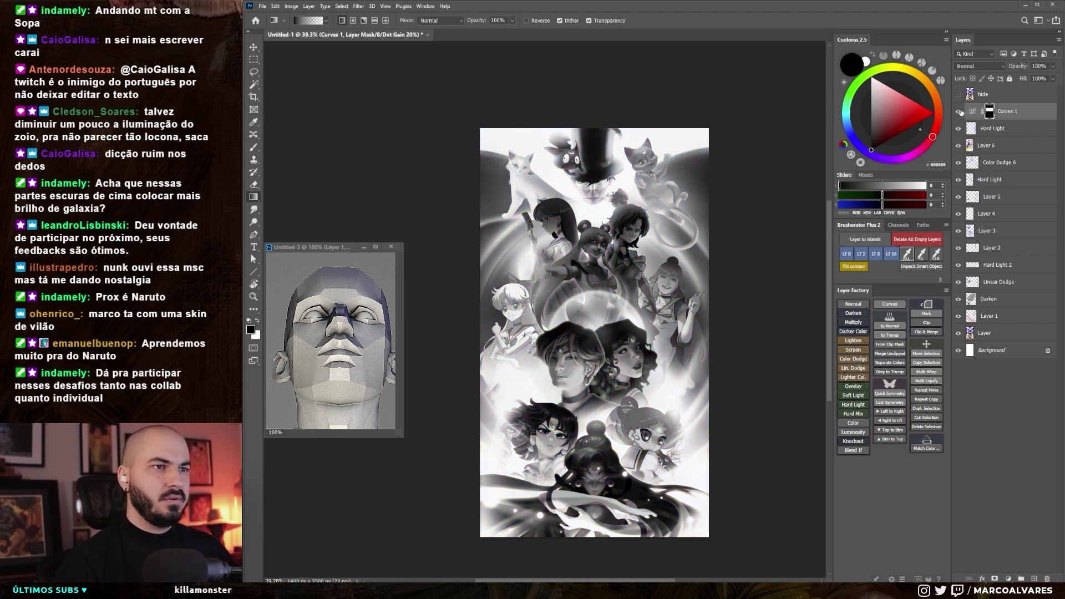
{"action": "key", "text": "ctrl+y"}
{"action": "left_click", "coordinate": [959, 112]}
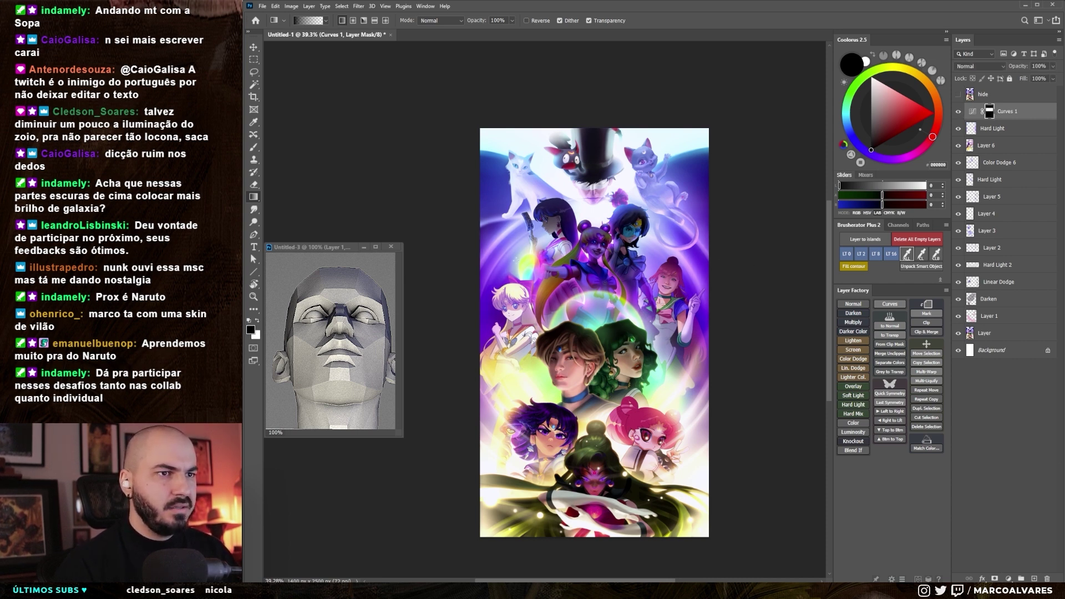
- Switch to a slightly smaller brush and target the Curves 1 layer instead of its mask
{"action": "scroll", "coordinate": [619, 242], "scroll_direction": "up", "scroll_amount": 1}
{"action": "scroll", "coordinate": [620, 242], "scroll_direction": "up", "scroll_amount": 1}
{"action": "scroll", "coordinate": [620, 242], "scroll_direction": "up", "scroll_amount": 1}
{"action": "key", "text": "b"}
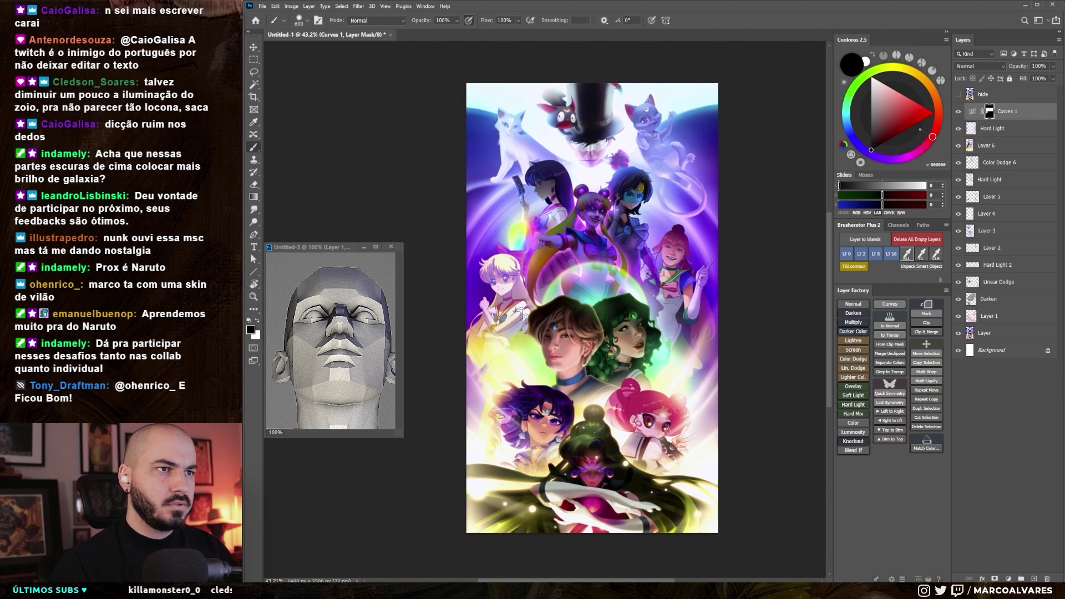
{"action": "key", "text": "bracketleft"}
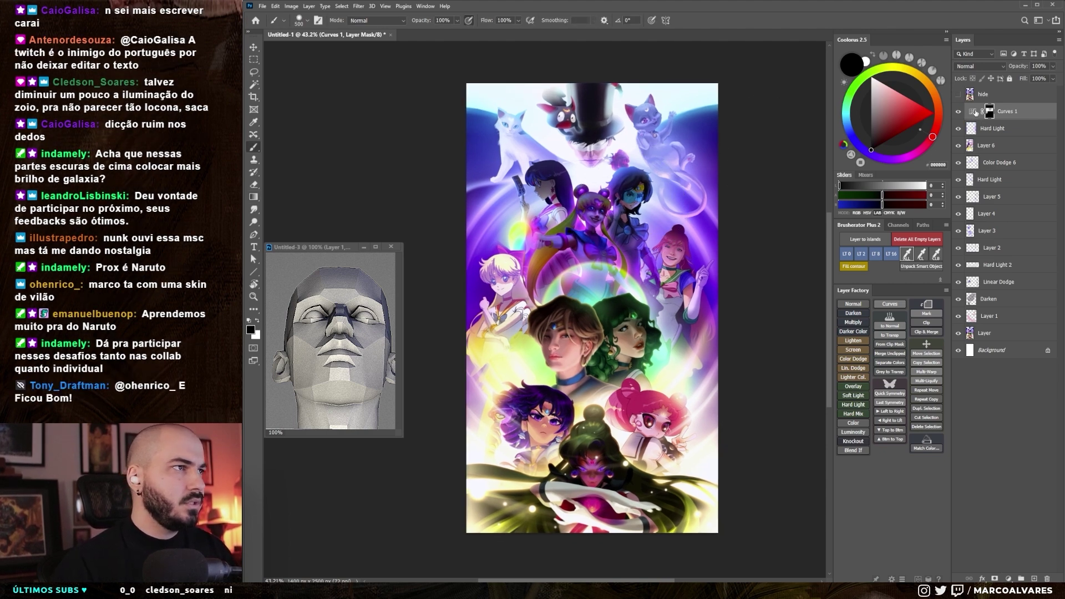
{"action": "left_click", "coordinate": [973, 112]}
{"action": "scroll", "coordinate": [704, 343], "scroll_direction": "up", "scroll_amount": 1}
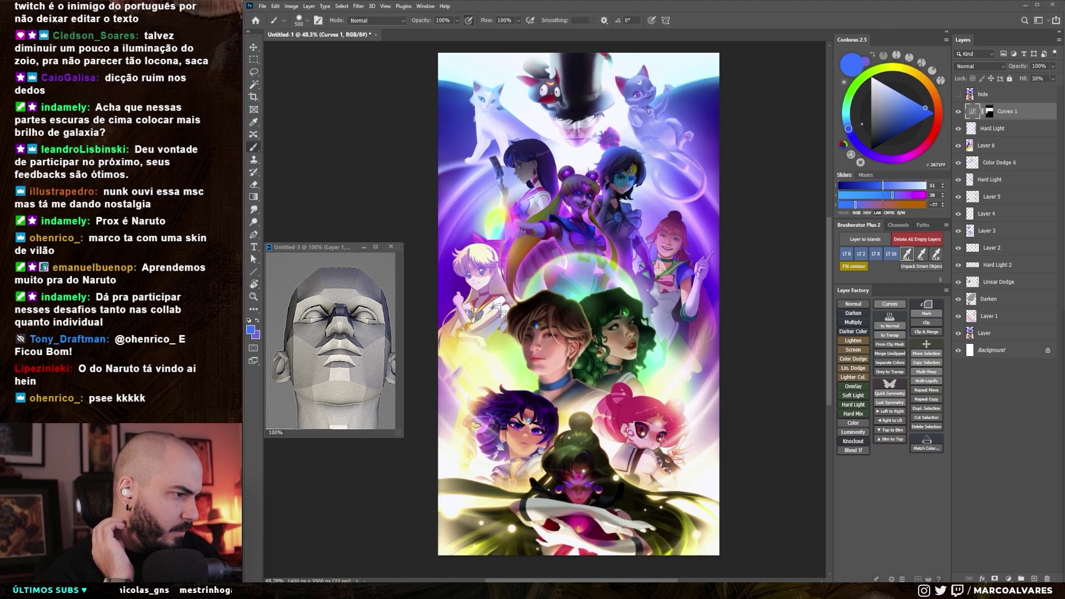
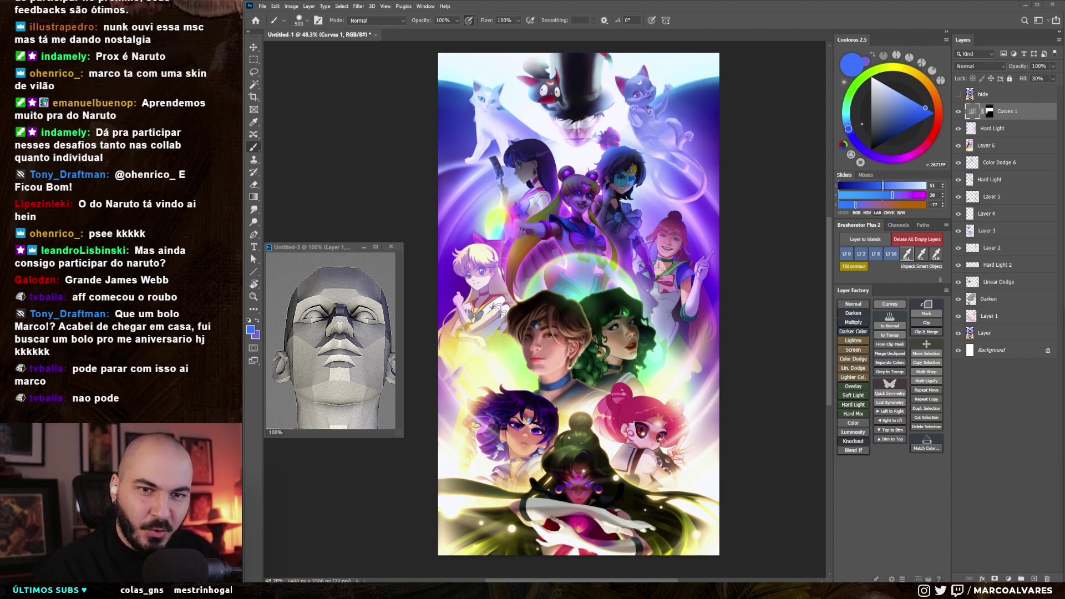
- Paste the starry space photo over the poster as a Lighten layer and open its Blending Options
{"action": "key", "text": "ctrl+v"}
{"action": "key", "text": "v"}
{"action": "mouse_move", "coordinate": [598, 217]}
{"action": "left_mouse_down"}
{"action": "mouse_move", "coordinate": [605, 387]}
{"action": "mouse_move", "coordinate": [605, 375]}
{"action": "left_mouse_up"}
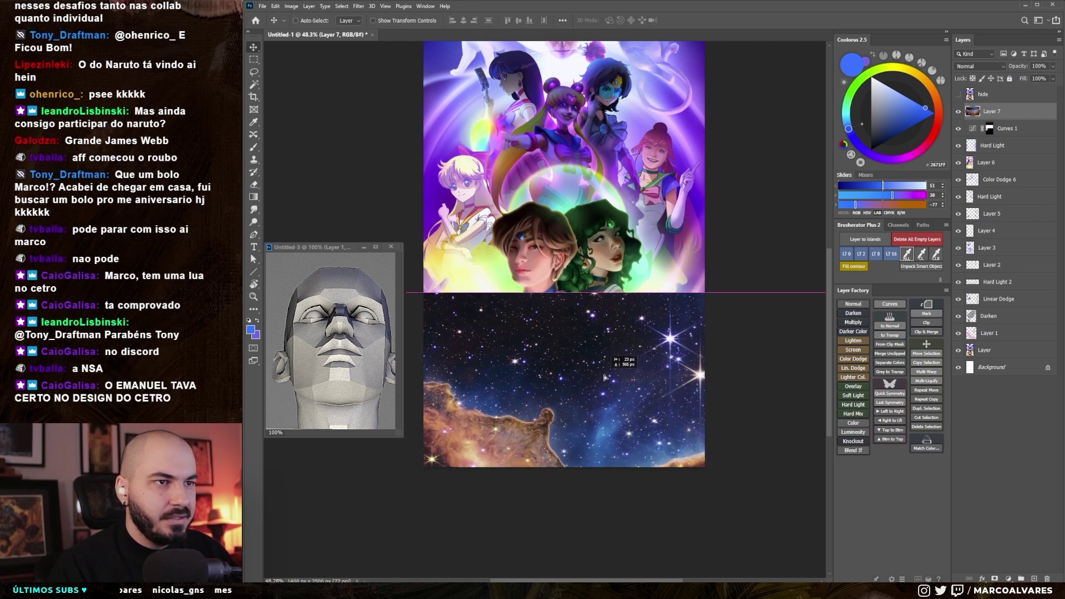
{"action": "left_click", "coordinate": [853, 340]}
{"action": "scroll", "coordinate": [652, 376], "scroll_direction": "down", "scroll_amount": 2}
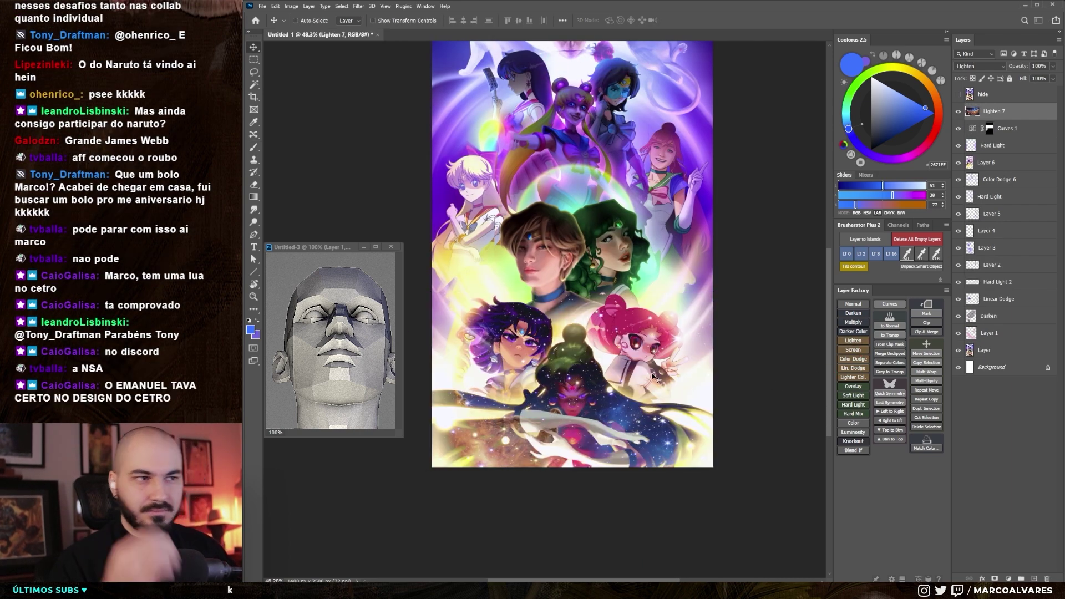
{"action": "scroll", "coordinate": [652, 376], "scroll_direction": "up", "scroll_amount": 3}
{"action": "left_click", "coordinate": [995, 117]}
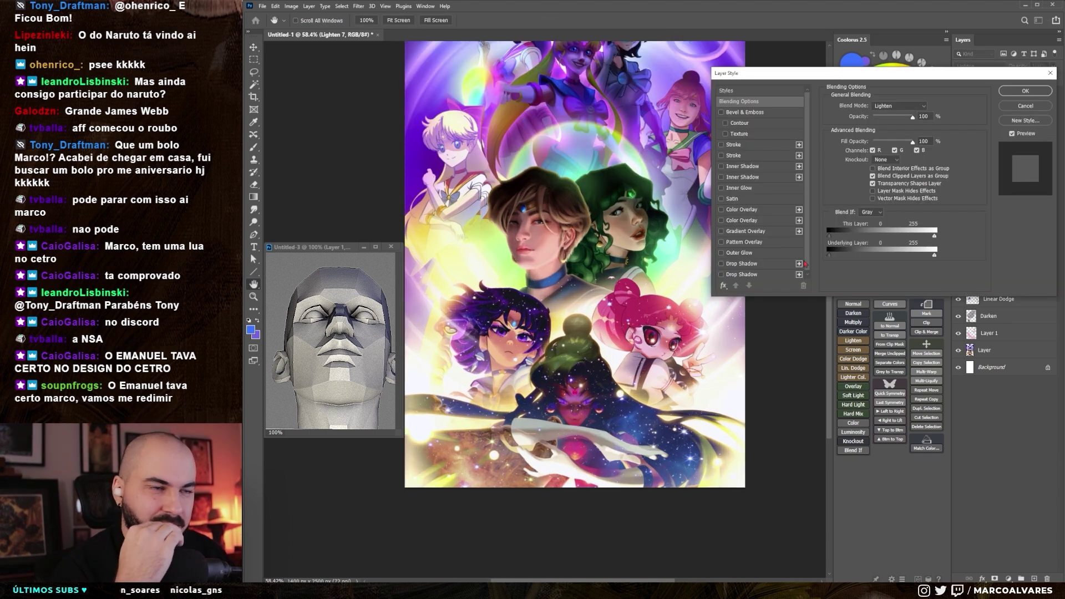
- Split the Underlying Layer Blend If sliders to about 35/152 so stars show only in darker tones
{"action": "mouse_move", "coordinate": [935, 255]}
{"action": "left_mouse_down"}
{"action": "mouse_move", "coordinate": [867, 254]}
{"action": "mouse_move", "coordinate": [877, 270]}
{"action": "left_mouse_up"}
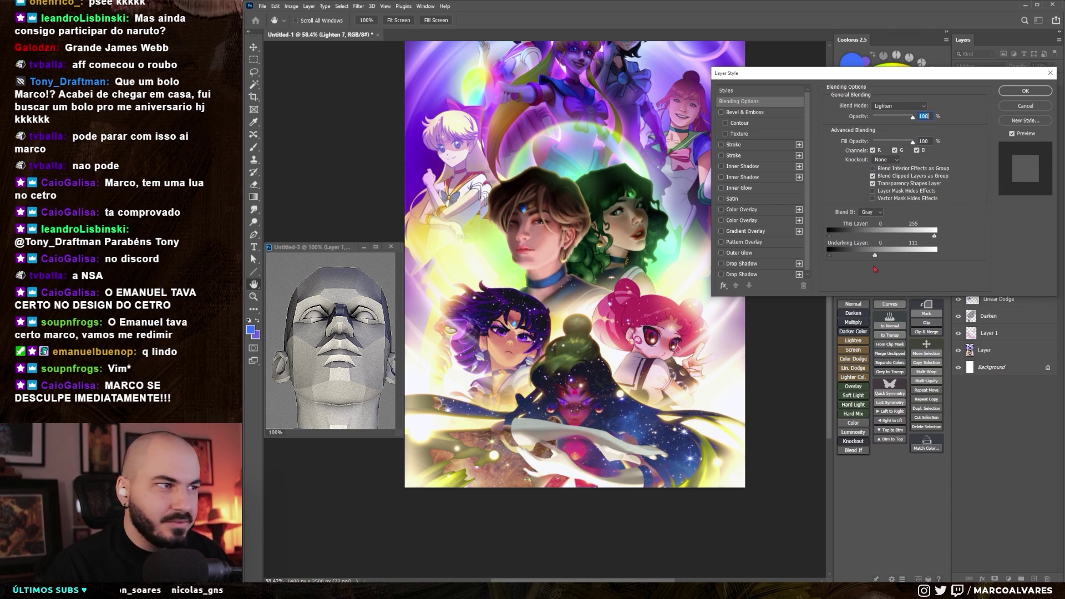
{"action": "mouse_move", "coordinate": [870, 258]}
{"action": "left_mouse_down"}
{"action": "mouse_move", "coordinate": [840, 262]}
{"action": "mouse_move", "coordinate": [913, 256]}
{"action": "mouse_move", "coordinate": [845, 259]}
{"action": "left_mouse_up"}
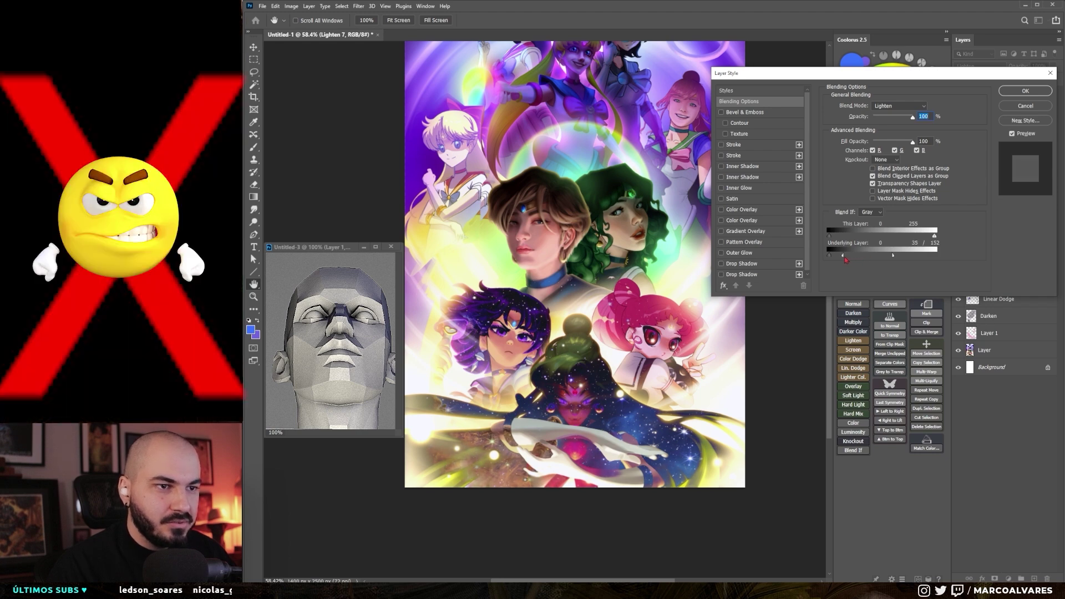
{"action": "left_click_drag", "start_coordinate": [892, 256], "coordinate": [912, 256]}
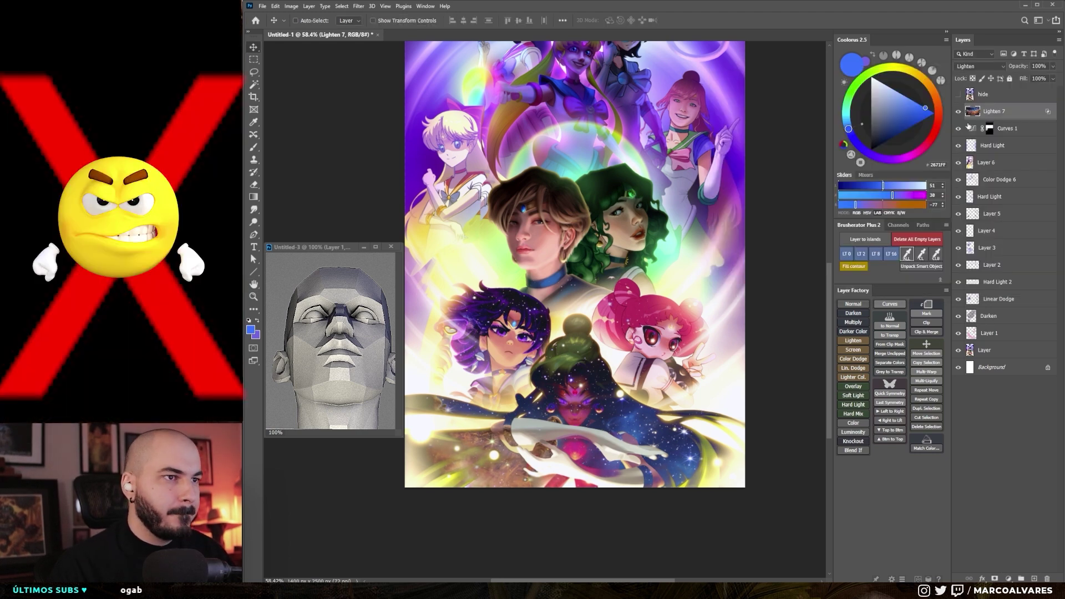
- Soften the darkest-tone star blend and size a soft brush for masking
{"action": "left_click_drag", "start_coordinate": [846, 258], "coordinate": [888, 256]}
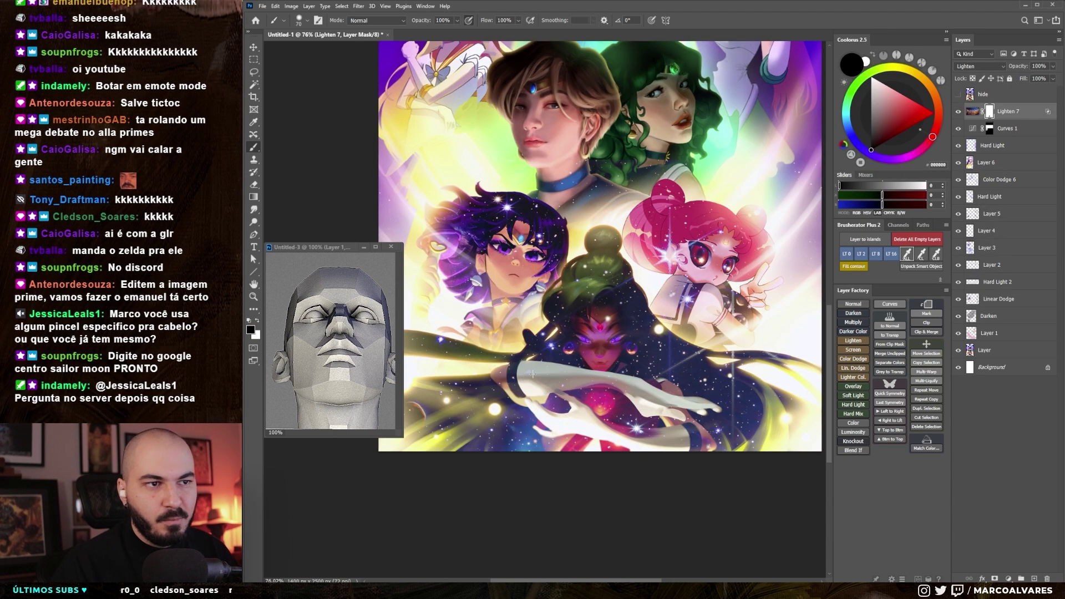
{"action": "key", "text": "bracketleft"}
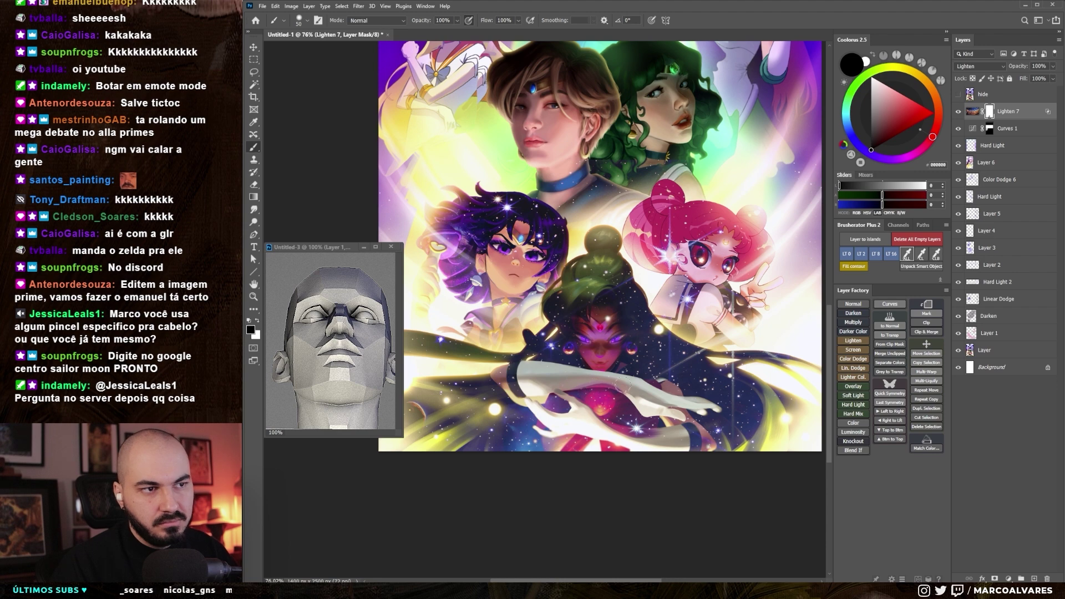
{"action": "key", "text": "bracketright"}
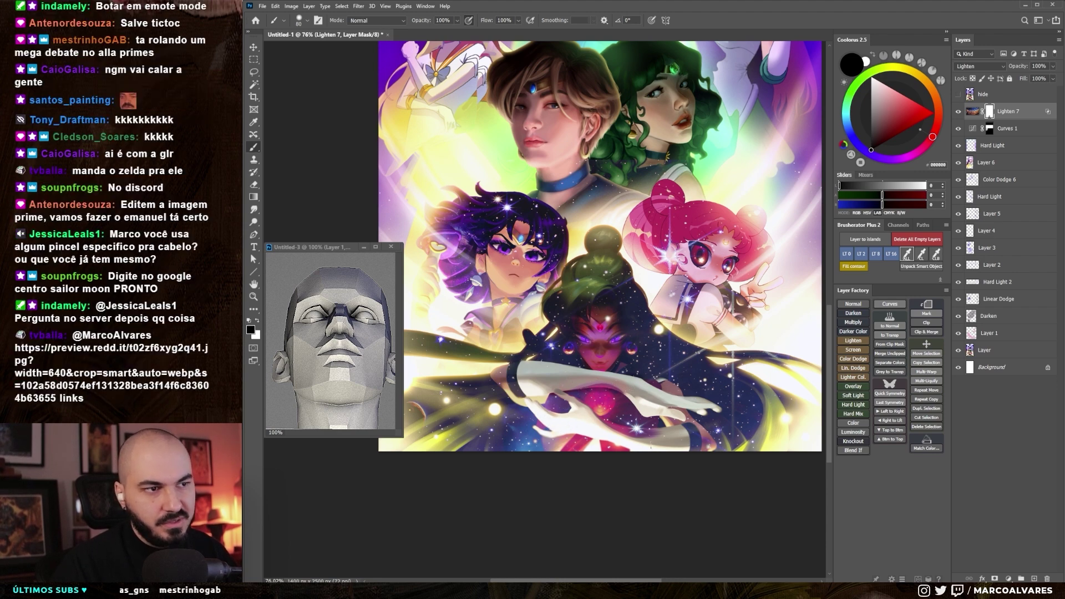
{"action": "key", "text": "bracketleft"}
{"action": "key", "text": "bracketleft"}
{"action": "key", "text": "bracketleft"}
{"action": "key", "text": "bracketright"}
{"action": "key", "text": "bracketright"}
{"action": "key", "text": "bracketright"}
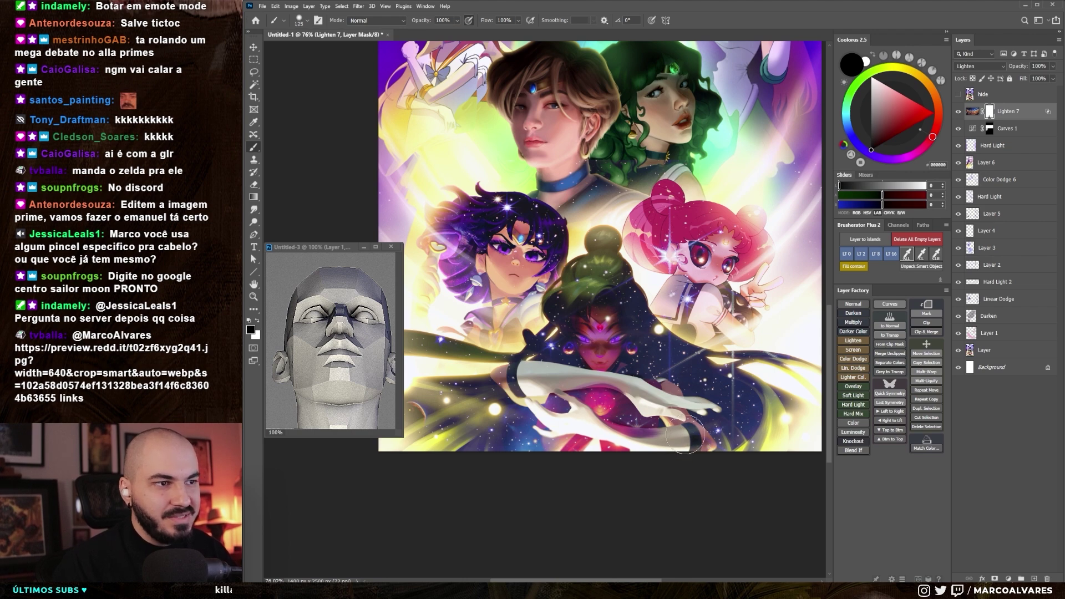
{"action": "key", "text": "bracketright"}
{"action": "key", "text": "bracketright"}
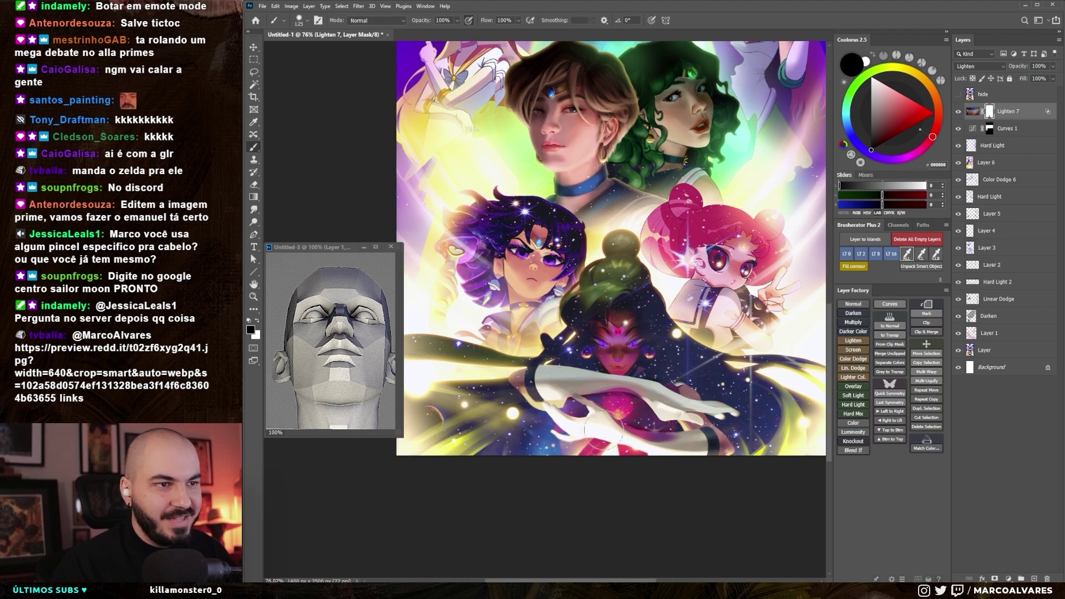
{"action": "key", "text": "bracketright"}
{"action": "key", "text": "bracketright"}
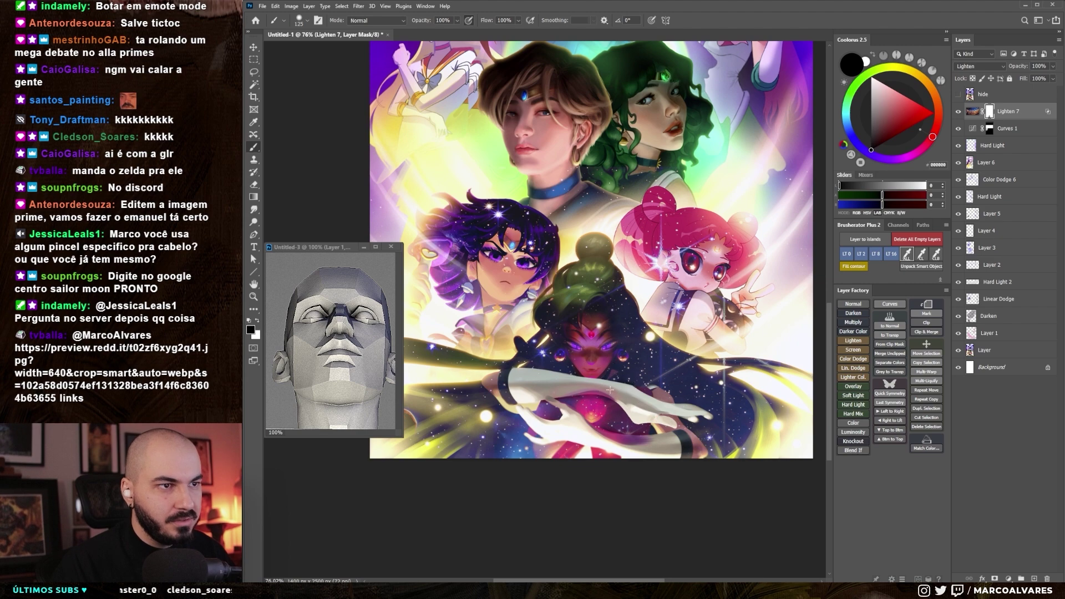
{"action": "key", "text": "bracketright"}
{"action": "key", "text": "bracketright"}
{"action": "key", "text": "bracketright"}
{"action": "key", "text": "bracketright"}
{"action": "key", "text": "bracketright"}
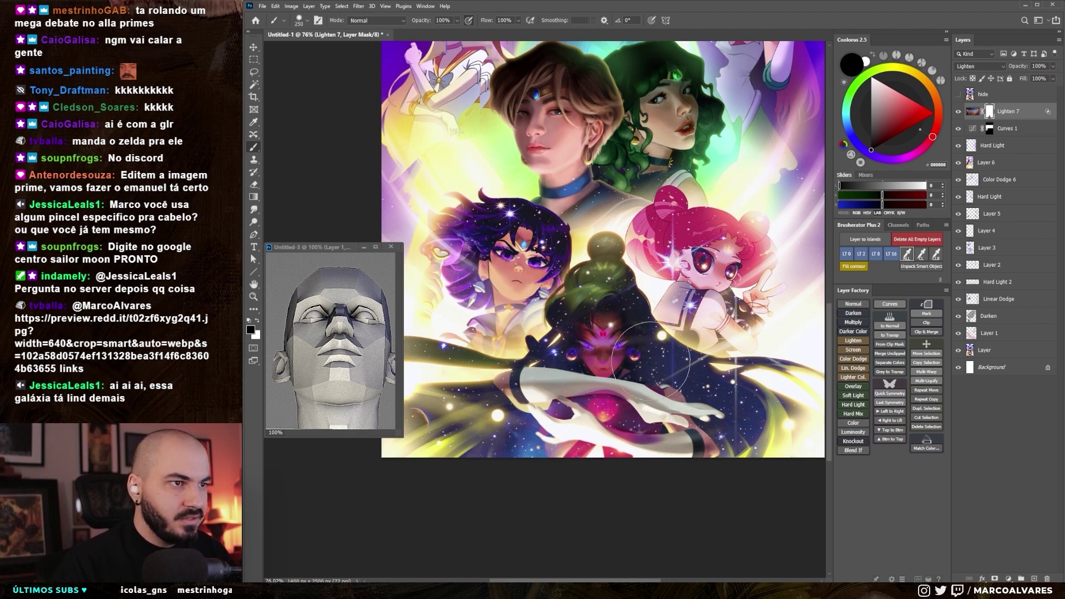
- Brush black on the Lighten 7 mask so stars stay mainly in the lower characters' hair
{"action": "left_click_drag", "start_coordinate": [685, 397], "coordinate": [732, 412]}
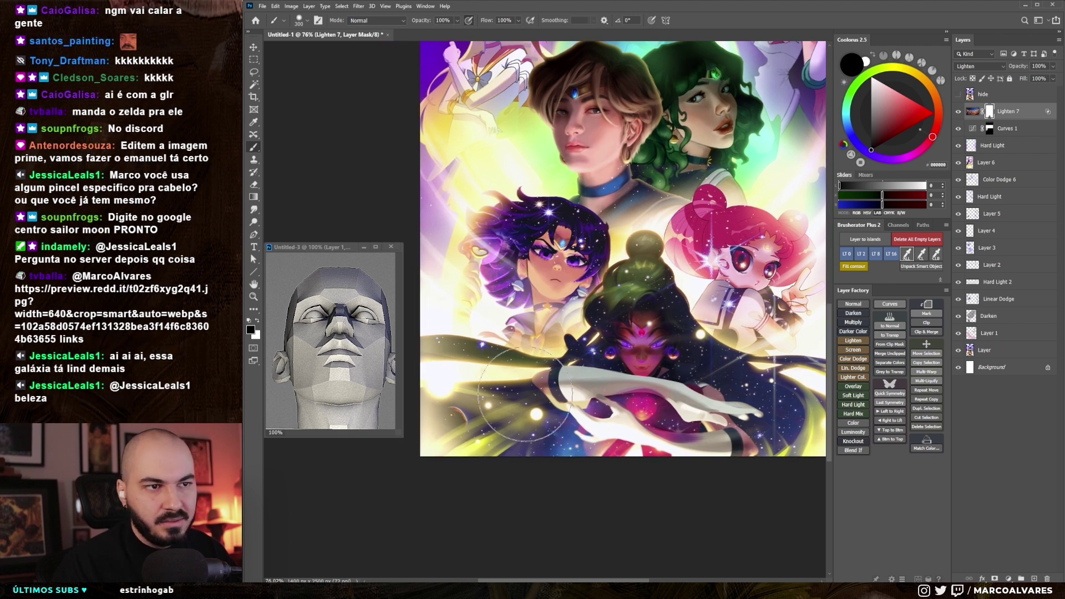
{"action": "key", "text": "bracketleft"}
{"action": "key", "text": "bracketleft"}
{"action": "key", "text": "bracketleft"}
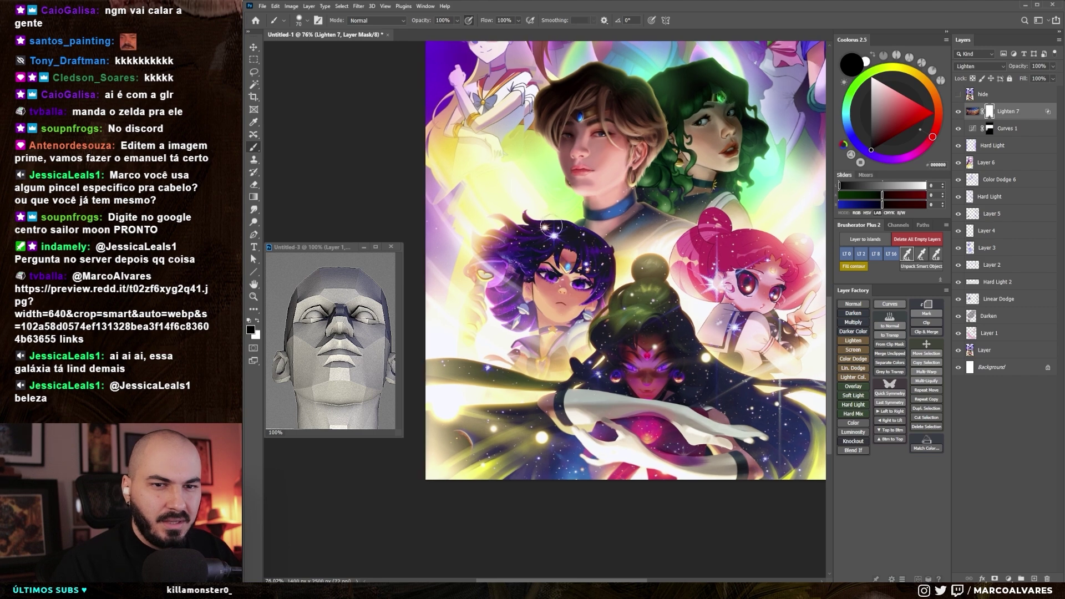
{"action": "key", "text": "bracketright"}
{"action": "key", "text": "bracketleft"}
{"action": "key", "text": "bracketleft"}
{"action": "key", "text": "bracketleft"}
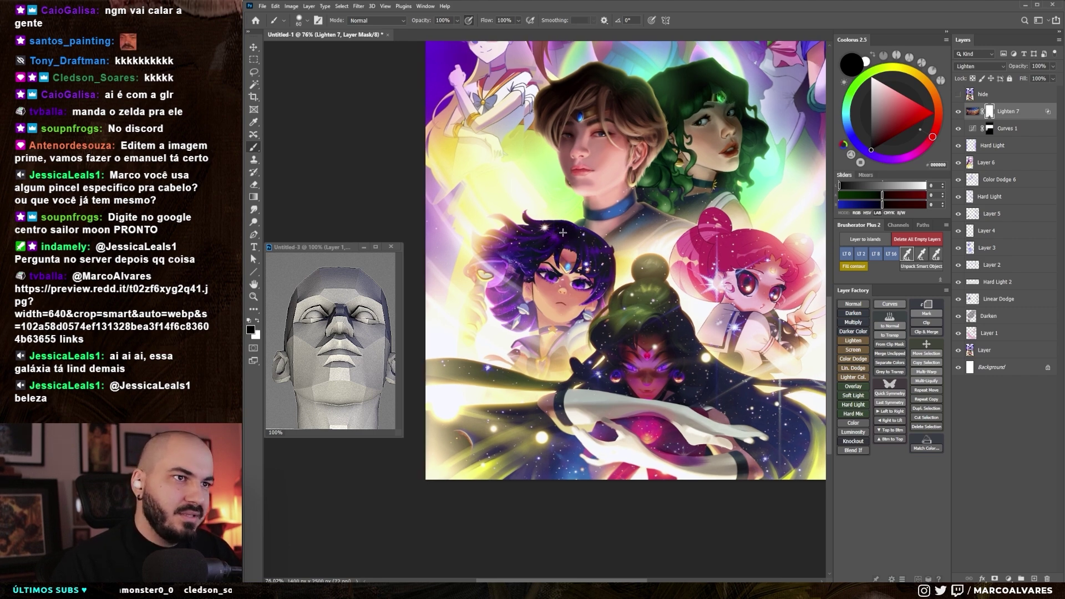
{"action": "key", "text": "bracketleft"}
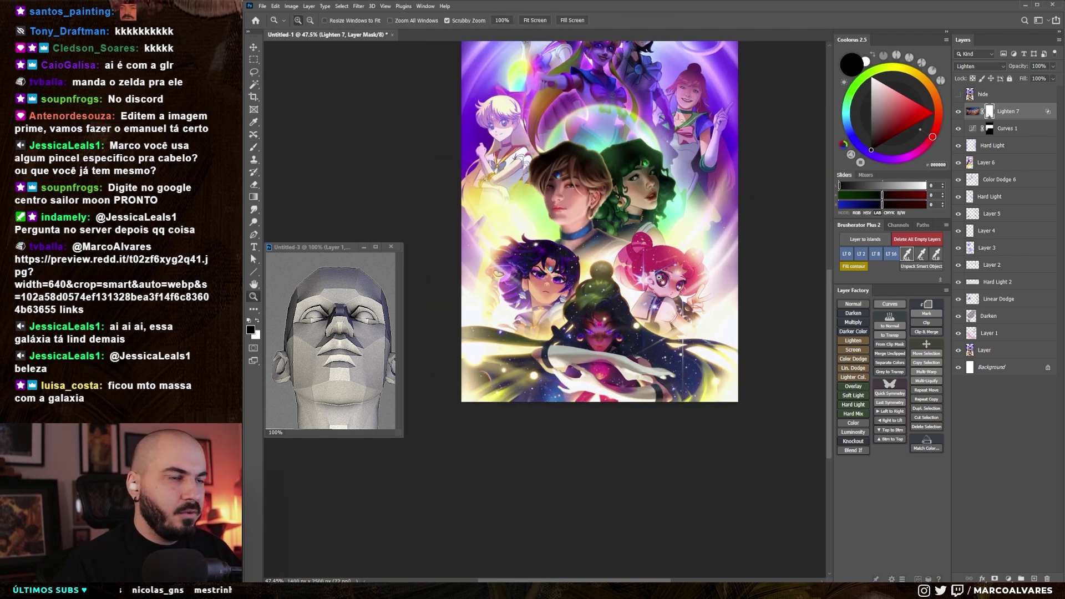
{"action": "scroll", "coordinate": [625, 237], "scroll_direction": "up", "scroll_amount": 2}
{"action": "key", "text": "bracketright"}
{"action": "key", "text": "bracketright"}
{"action": "key", "text": "bracketright"}
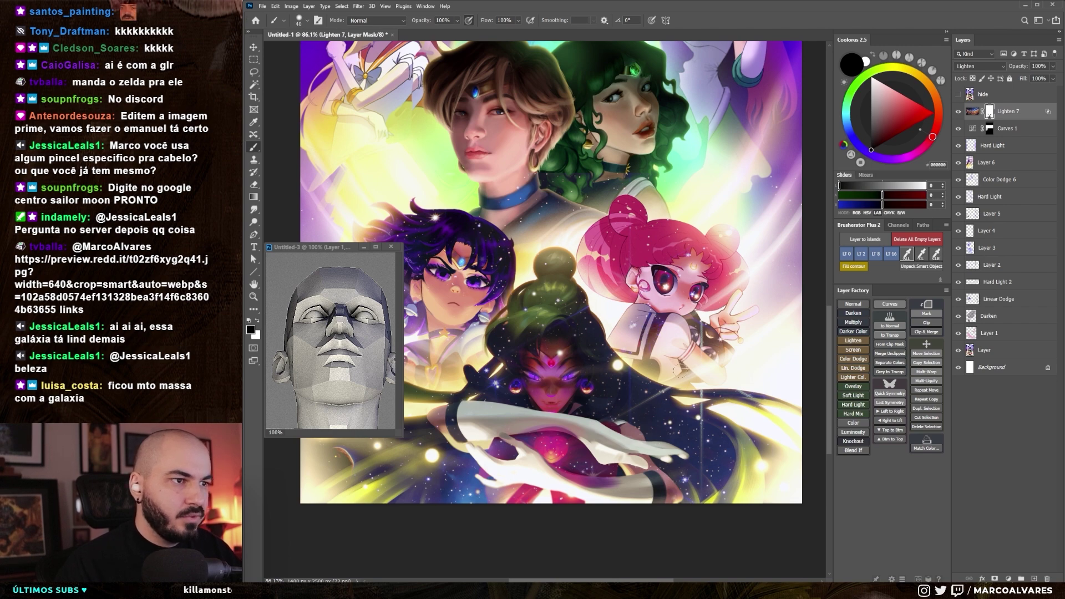
{"action": "key", "text": "z"}
{"action": "left_click_drag", "start_coordinate": [700, 375], "coordinate": [672, 403]}
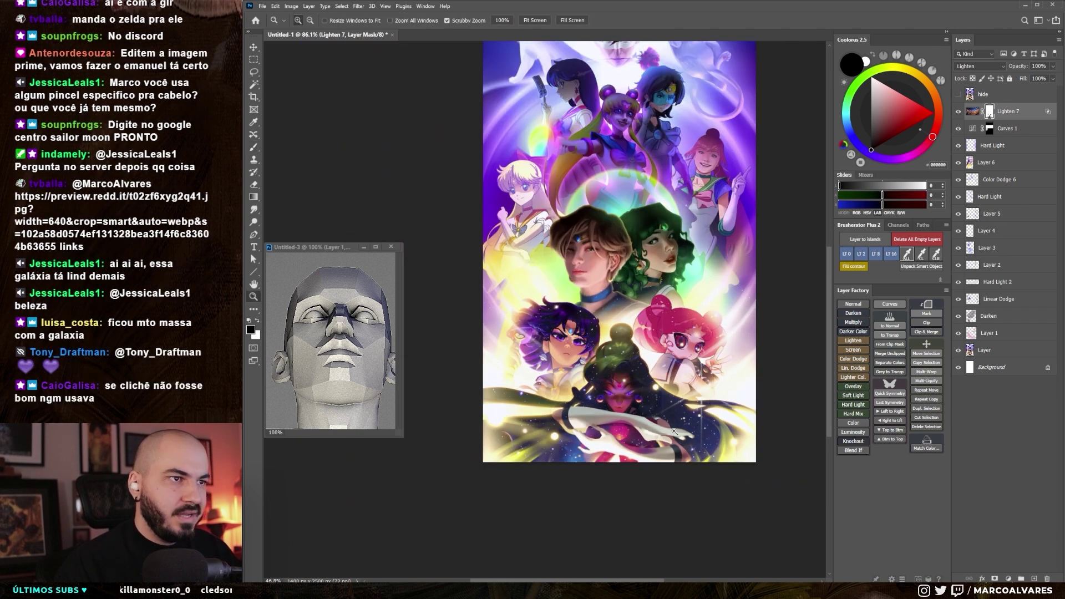
{"action": "scroll", "coordinate": [673, 403], "scroll_direction": "up", "scroll_amount": 5}
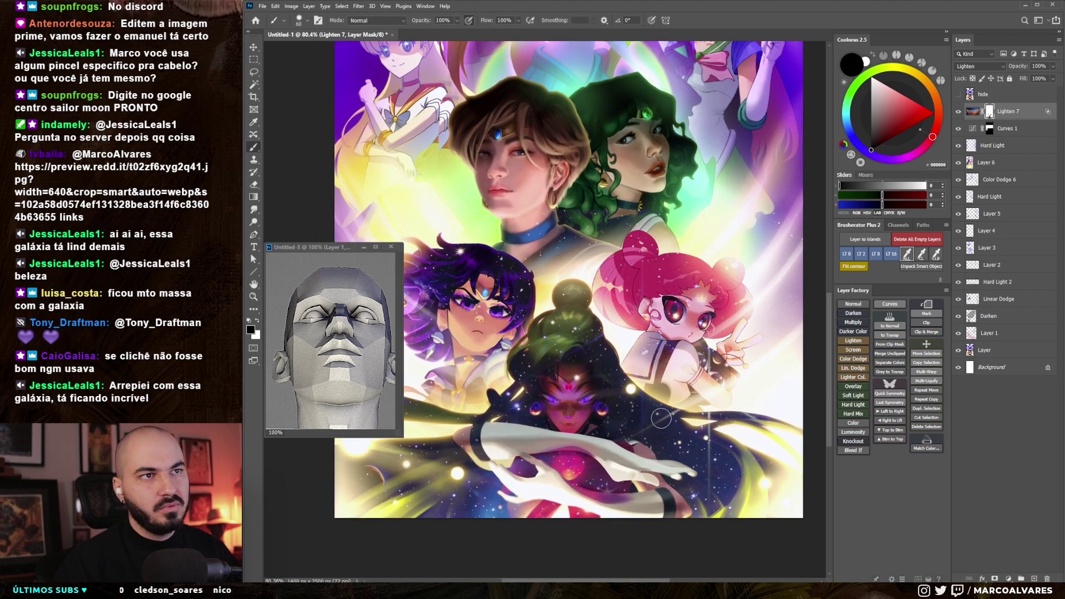
- Target the space layer's pixels instead of its mask and switch to the Lasso tool
{"action": "key", "text": "b"}
{"action": "left_click", "coordinate": [1005, 111]}
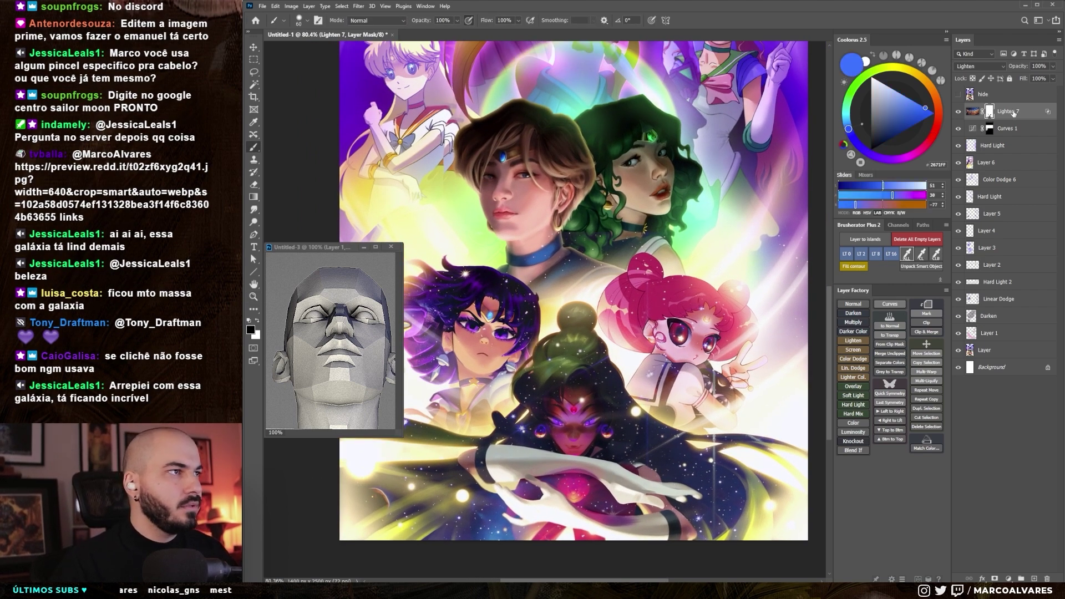
{"action": "key", "text": "l"}
{"action": "scroll", "coordinate": [641, 327], "scroll_direction": "down", "scroll_amount": 3}
{"action": "scroll", "coordinate": [641, 327], "scroll_direction": "down", "scroll_amount": 3}
{"action": "scroll", "coordinate": [641, 328], "scroll_direction": "up", "scroll_amount": 3}
{"action": "scroll", "coordinate": [642, 327], "scroll_direction": "up", "scroll_amount": 2}
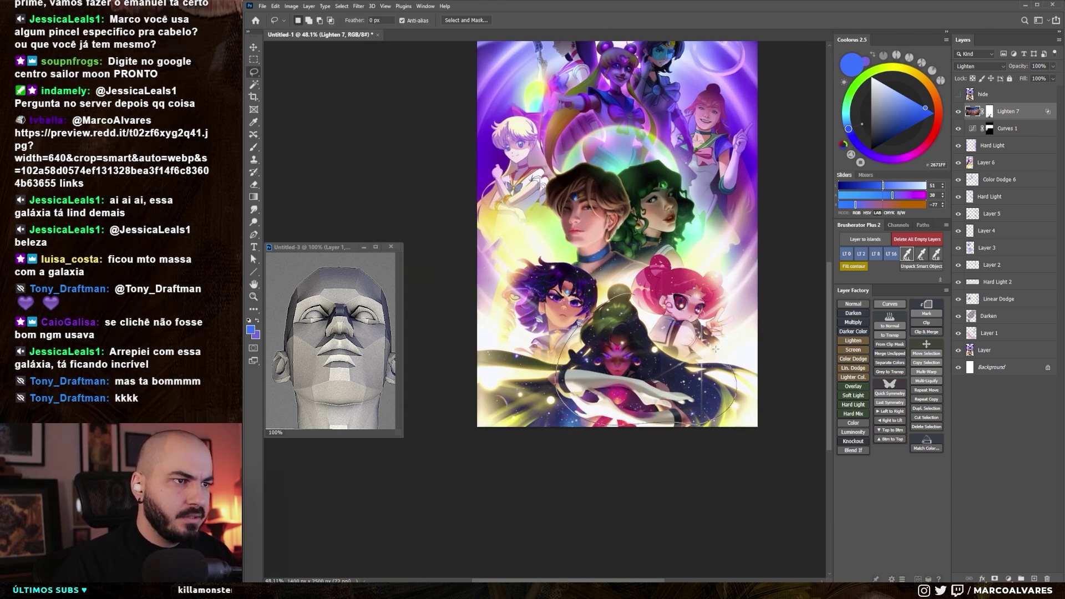
- Copy a lassoed galaxy region to its own layer and move it over the central faces
{"action": "left_click_drag", "start_coordinate": [559, 397], "coordinate": [610, 300]}
{"action": "key", "text": "ctrl+j"}
{"action": "key", "text": "v"}
{"action": "scroll", "coordinate": [670, 284], "scroll_direction": "up", "scroll_amount": 2}
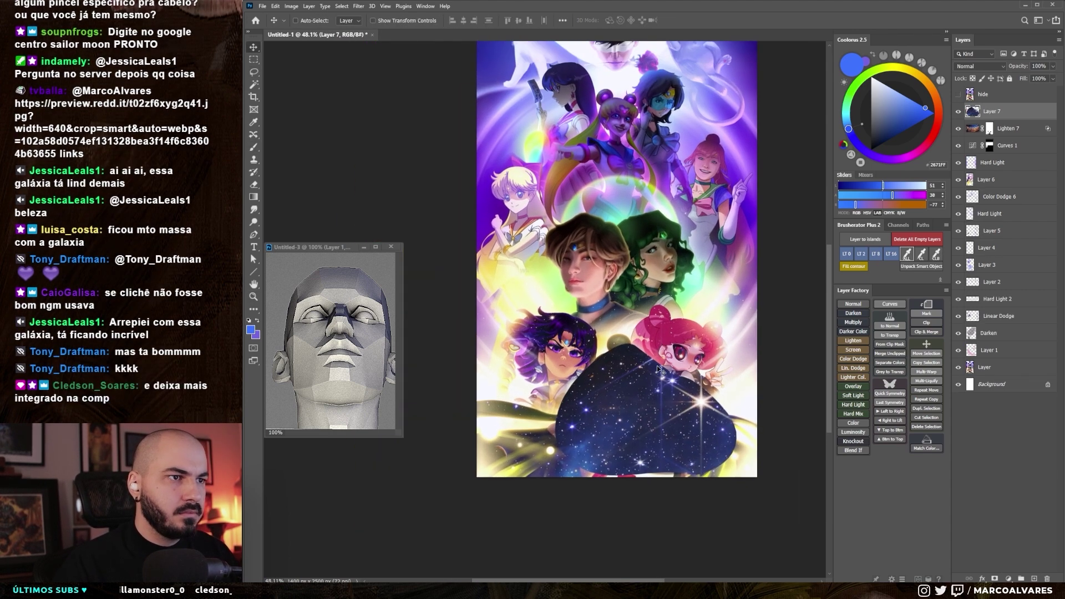
{"action": "left_click_drag", "start_coordinate": [662, 419], "coordinate": [636, 278]}
- Delete the right part of the galaxy copy and set it to Lighten
{"action": "key", "text": "l"}
{"action": "scroll", "coordinate": [635, 278], "scroll_direction": "up", "scroll_amount": 3}
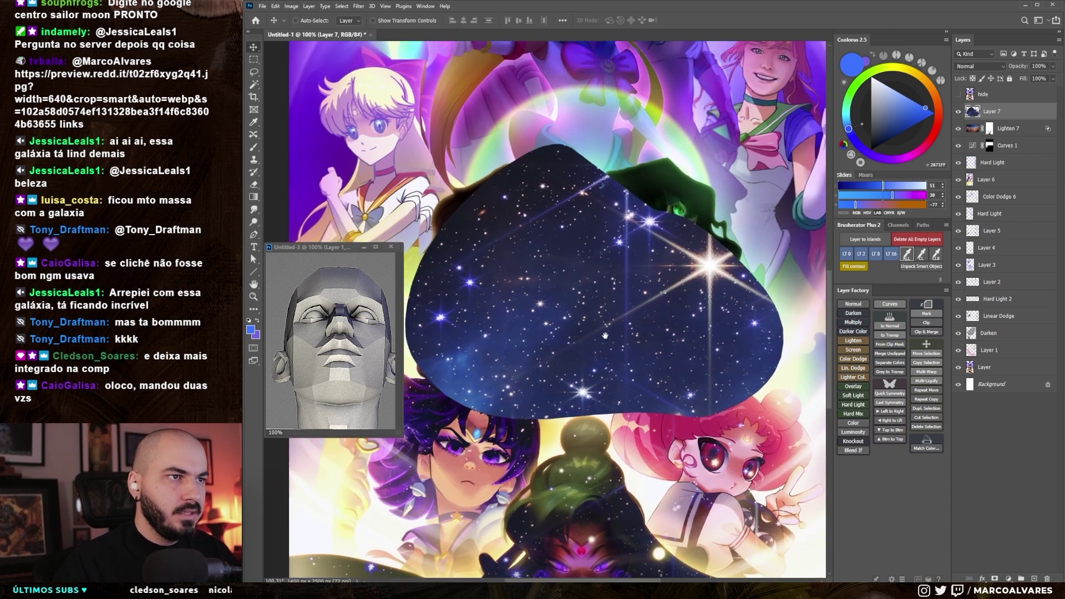
{"action": "scroll", "coordinate": [655, 294], "scroll_direction": "up", "scroll_amount": 2}
{"action": "mouse_move", "coordinate": [657, 220]}
{"action": "left_mouse_down"}
{"action": "mouse_move", "coordinate": [670, 310]}
{"action": "mouse_move", "coordinate": [698, 389]}
{"action": "left_mouse_up"}
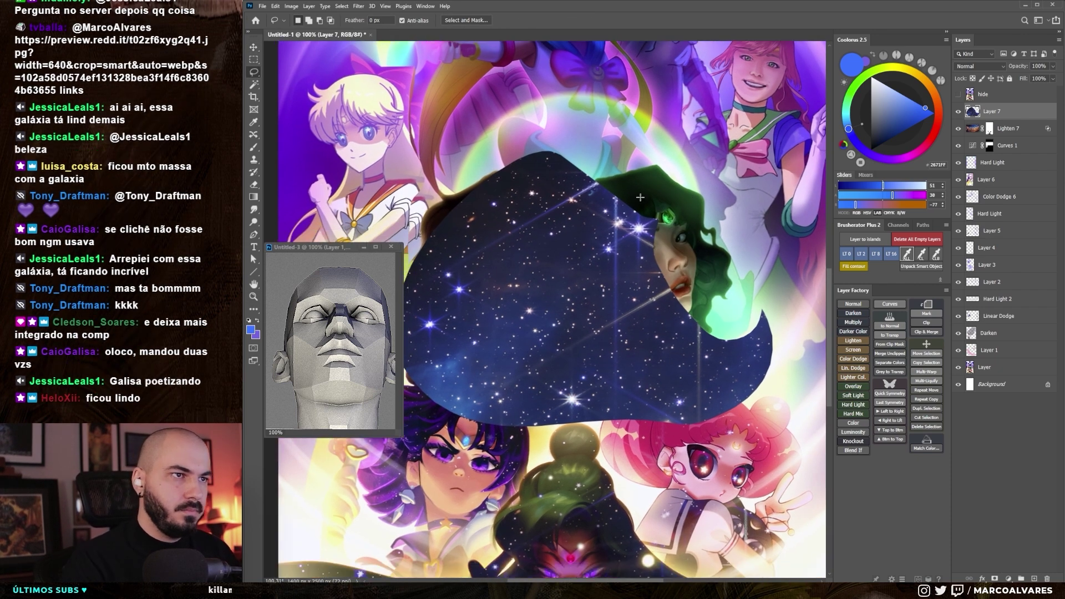
{"action": "key", "text": "Delete"}
{"action": "key", "text": "ctrl+d"}
{"action": "key", "text": "v"}
{"action": "left_click", "coordinate": [853, 341]}
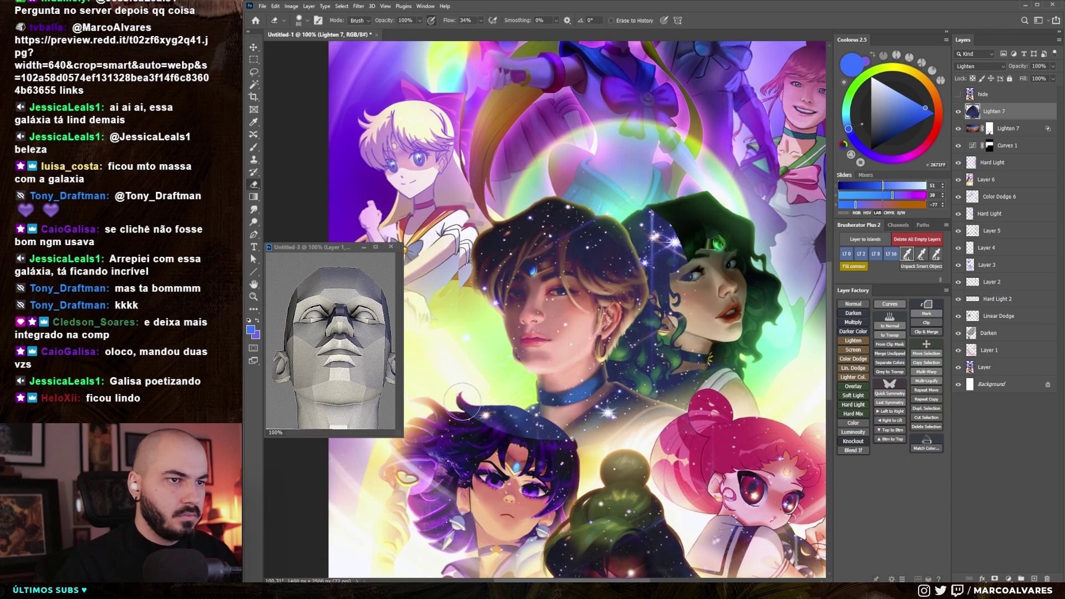
- Erase stars from the central face, cheek, neck and the green-haired girl
{"action": "key", "text": "e"}
{"action": "mouse_move", "coordinate": [586, 308]}
{"action": "left_mouse_down"}
{"action": "mouse_move", "coordinate": [532, 389]}
{"action": "mouse_move", "coordinate": [610, 416]}
{"action": "left_mouse_up"}
{"action": "left_click_drag", "start_coordinate": [554, 277], "coordinate": [604, 289]}
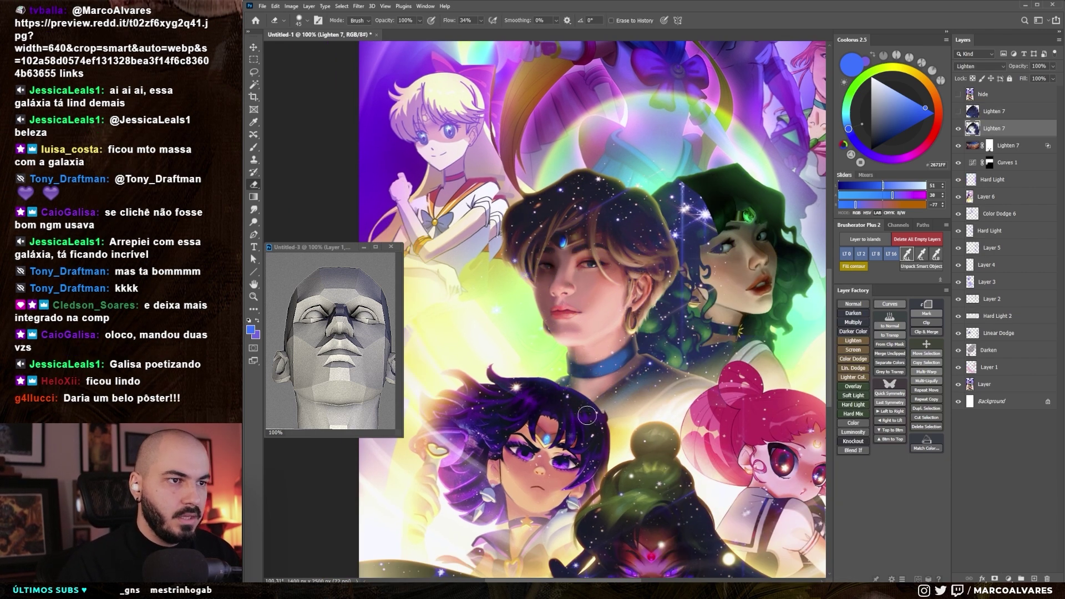
{"action": "scroll", "coordinate": [587, 415], "scroll_direction": "down", "scroll_amount": 5}
{"action": "scroll", "coordinate": [600, 362], "scroll_direction": "up", "scroll_amount": 4}
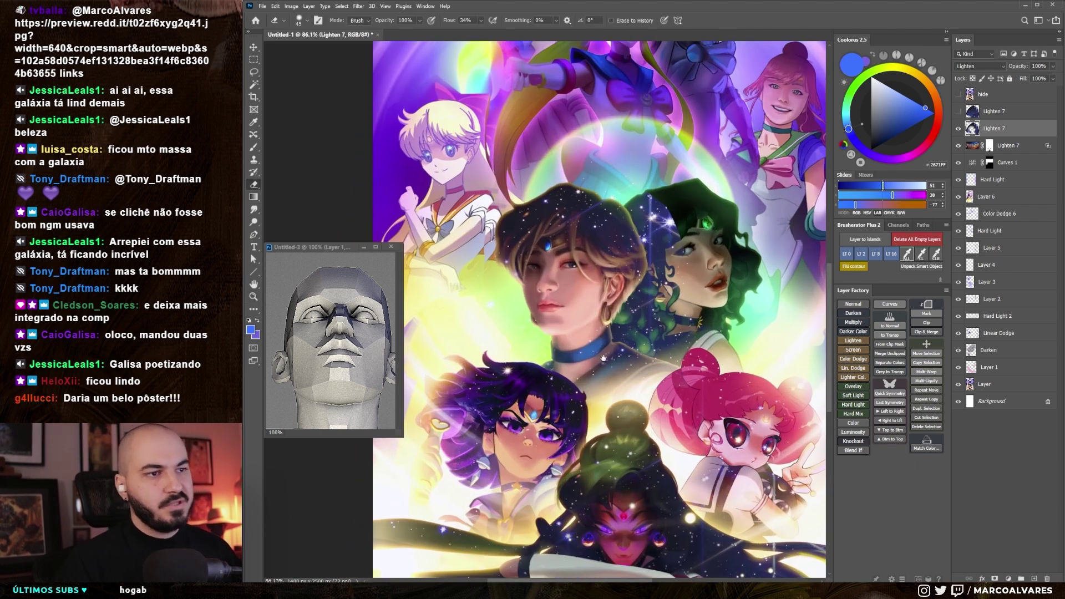
{"action": "left_click_drag", "start_coordinate": [599, 362], "coordinate": [589, 371]}
{"action": "key", "text": "bracketright"}
{"action": "key", "text": "bracketright"}
{"action": "key", "text": "bracketright"}
{"action": "left_click_drag", "start_coordinate": [645, 212], "coordinate": [670, 273]}
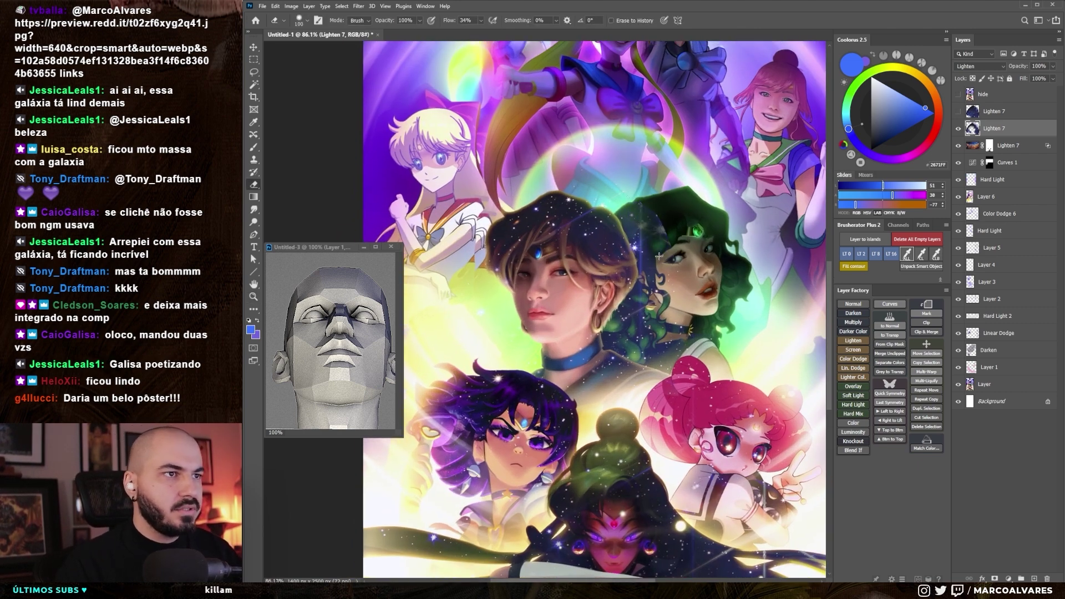
{"action": "scroll", "coordinate": [660, 232], "scroll_direction": "down", "scroll_amount": 4}
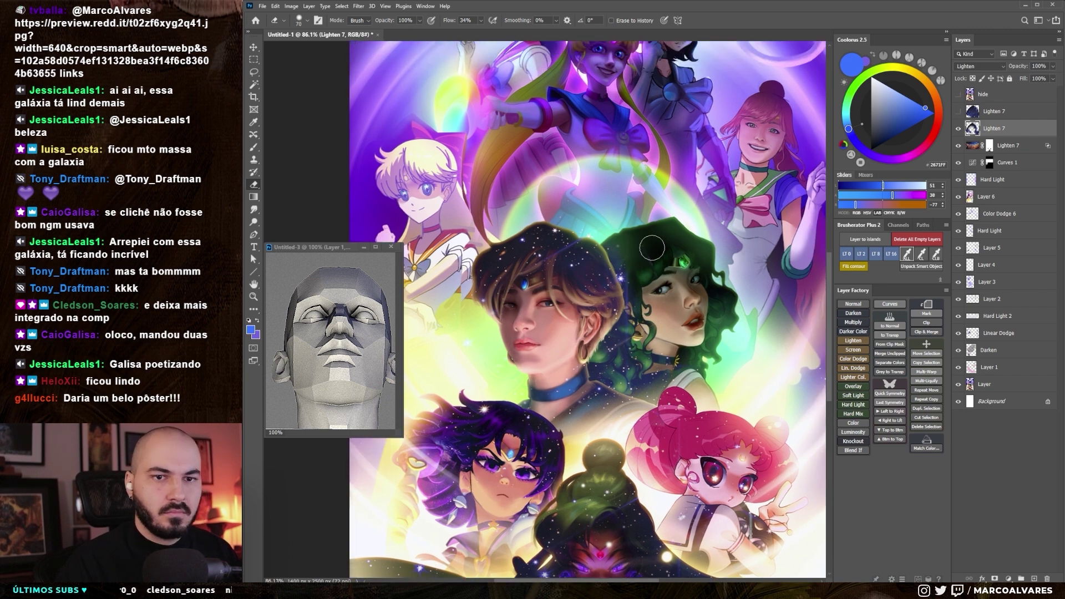
{"action": "scroll", "coordinate": [660, 233], "scroll_direction": "up", "scroll_amount": 3}
{"action": "key", "text": "bracketleft"}
- Show and select the top Lighten 7 starry layer, then view the whole poster
{"action": "left_click", "coordinate": [958, 111]}
{"action": "left_click", "coordinate": [993, 111]}
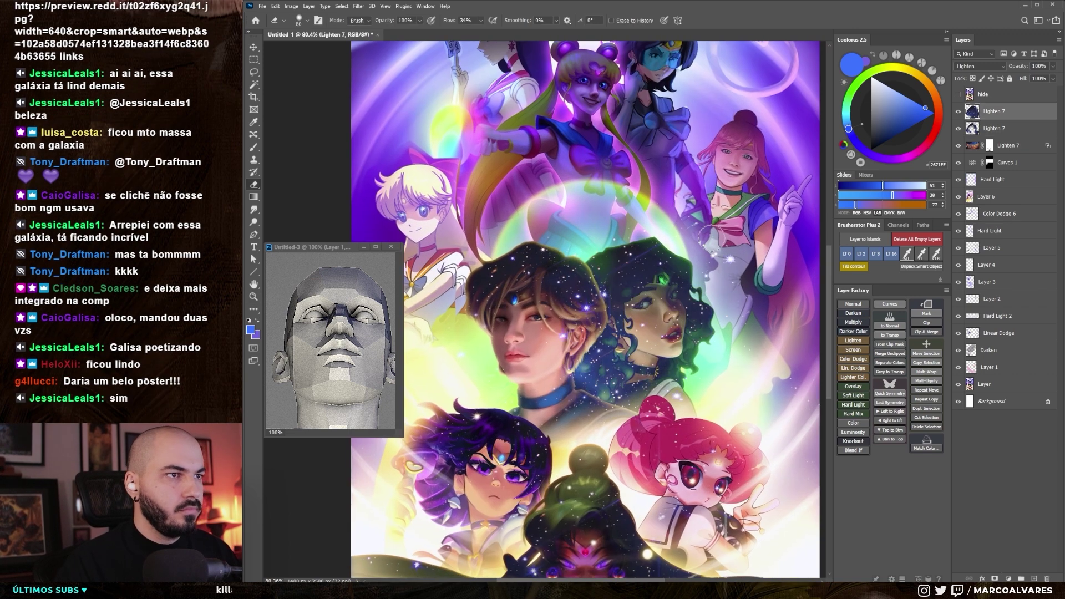
{"action": "key", "text": "bracketright"}
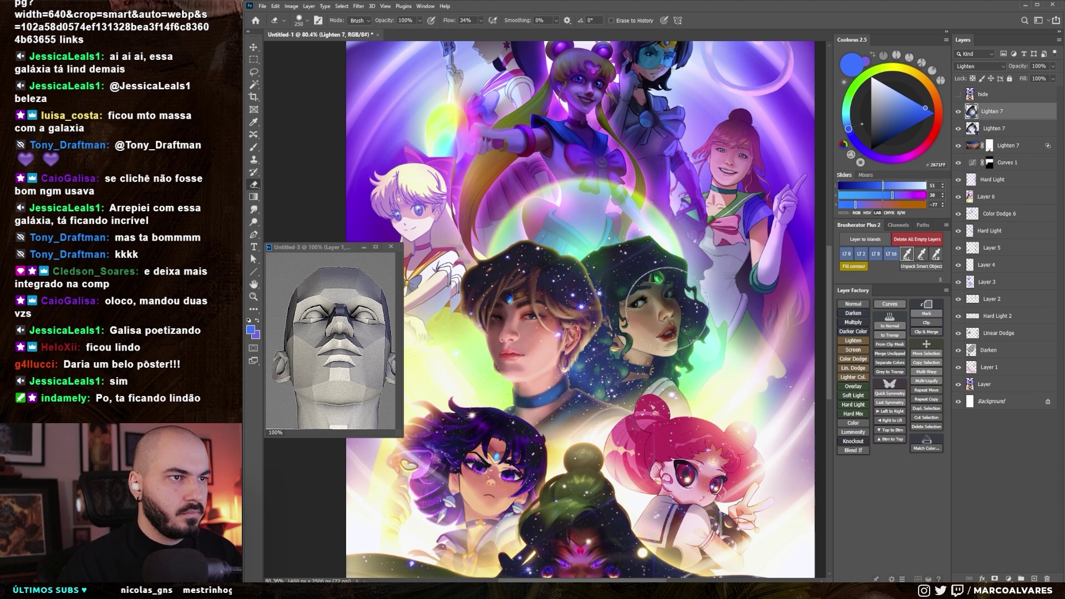
{"action": "key", "text": "z"}
{"action": "mouse_move", "coordinate": [621, 427]}
{"action": "left_mouse_down"}
{"action": "mouse_move", "coordinate": [596, 428]}
{"action": "mouse_move", "coordinate": [602, 410]}
{"action": "left_mouse_up"}
{"action": "key", "text": "e"}
{"action": "scroll", "coordinate": [605, 322], "scroll_direction": "down", "scroll_amount": 3}
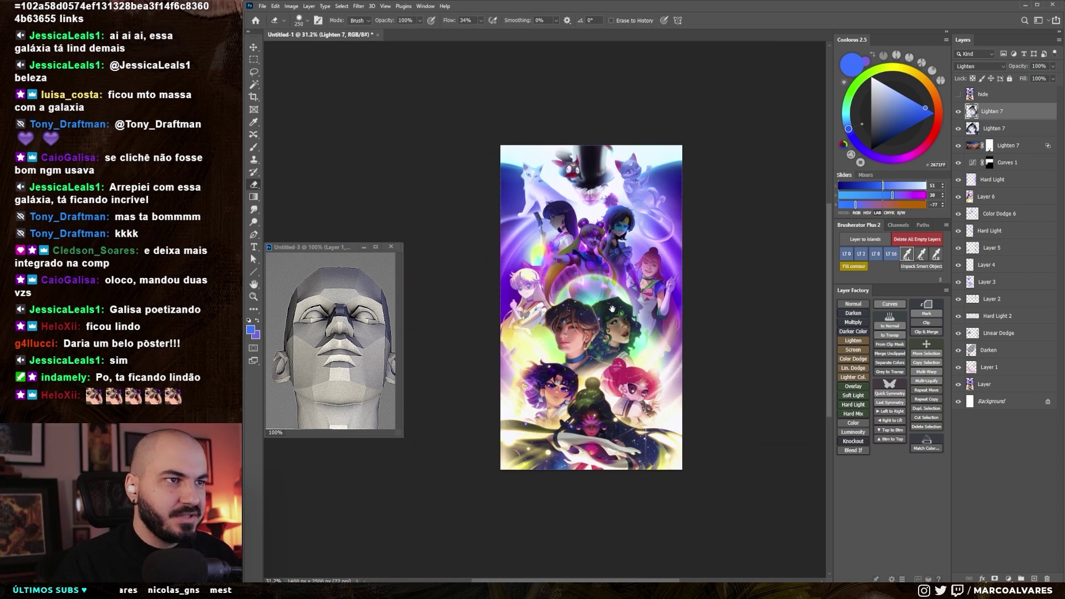
- Move the masked Lighten 7 layer to the top of the layer stack
{"action": "scroll", "coordinate": [597, 307], "scroll_direction": "up", "scroll_amount": 5}
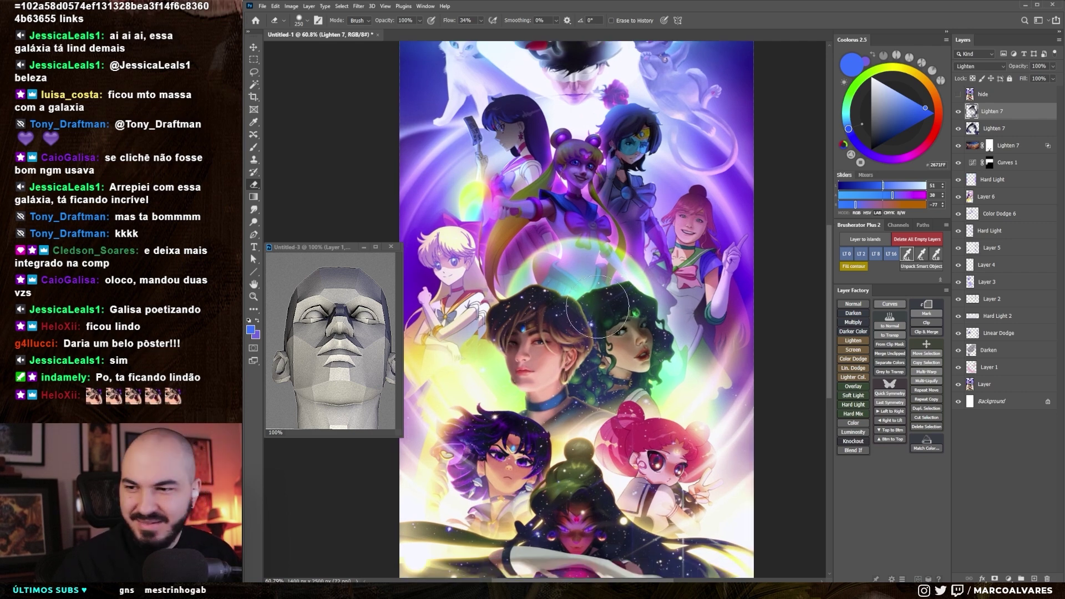
{"action": "scroll", "coordinate": [555, 311], "scroll_direction": "down", "scroll_amount": 3}
{"action": "left_click_drag", "start_coordinate": [978, 148], "coordinate": [999, 111]}
{"action": "scroll", "coordinate": [660, 325], "scroll_direction": "up", "scroll_amount": 3}
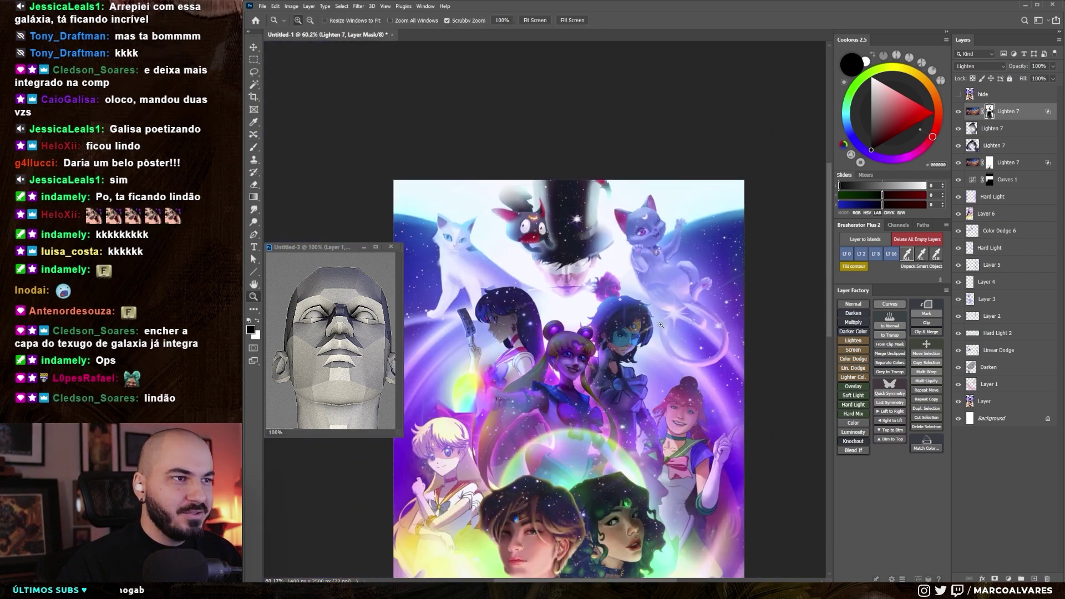
{"action": "key", "text": "v"}
{"action": "mouse_move", "coordinate": [660, 325]}
{"action": "left_mouse_down"}
{"action": "mouse_move", "coordinate": [695, 287]}
{"action": "mouse_move", "coordinate": [729, 336]}
{"action": "left_mouse_up"}
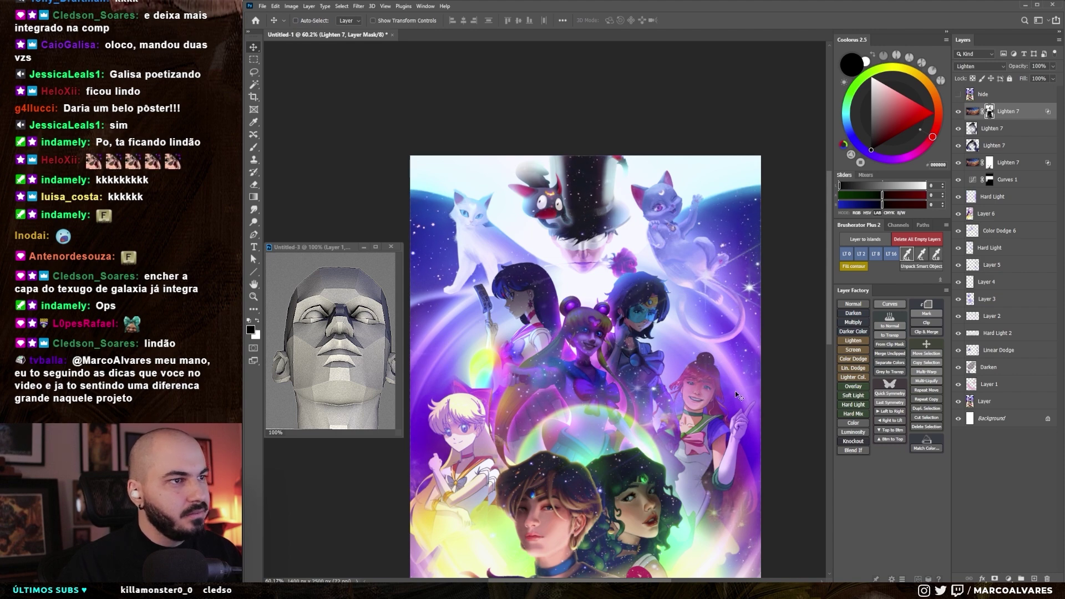
{"action": "left_click_drag", "start_coordinate": [672, 275], "coordinate": [675, 263]}
- Enlarge the painting brush through 80 and 125 to 175 px
{"action": "key", "text": "b"}
{"action": "key", "text": "bracketright"}
{"action": "key", "text": "bracketright"}
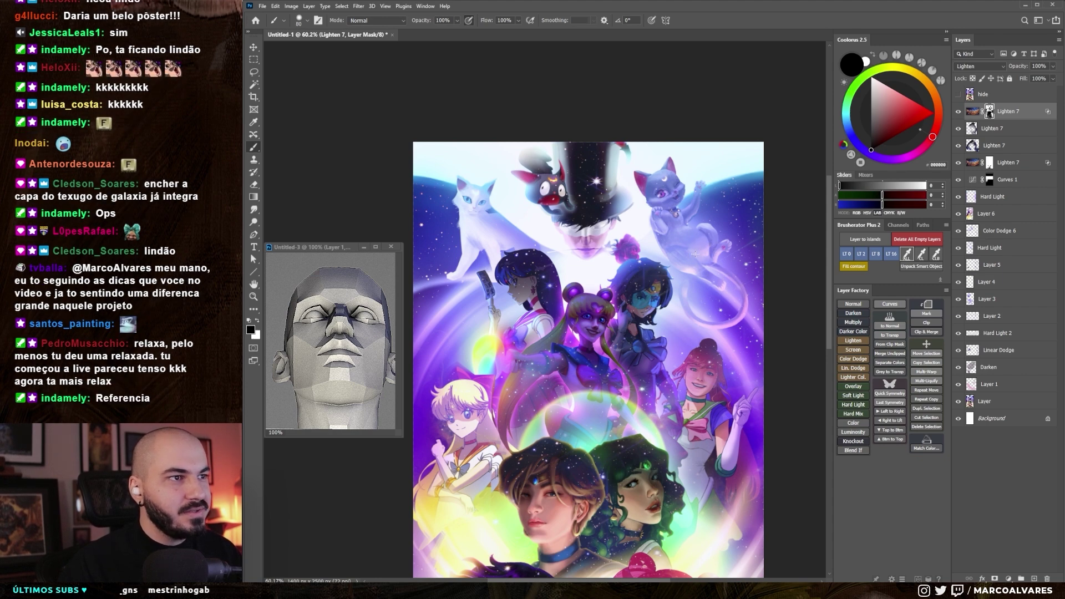
{"action": "scroll", "coordinate": [547, 244], "scroll_direction": "up", "scroll_amount": 3}
{"action": "key", "text": "bracketright"}
{"action": "key", "text": "bracketright"}
{"action": "key", "text": "bracketright"}
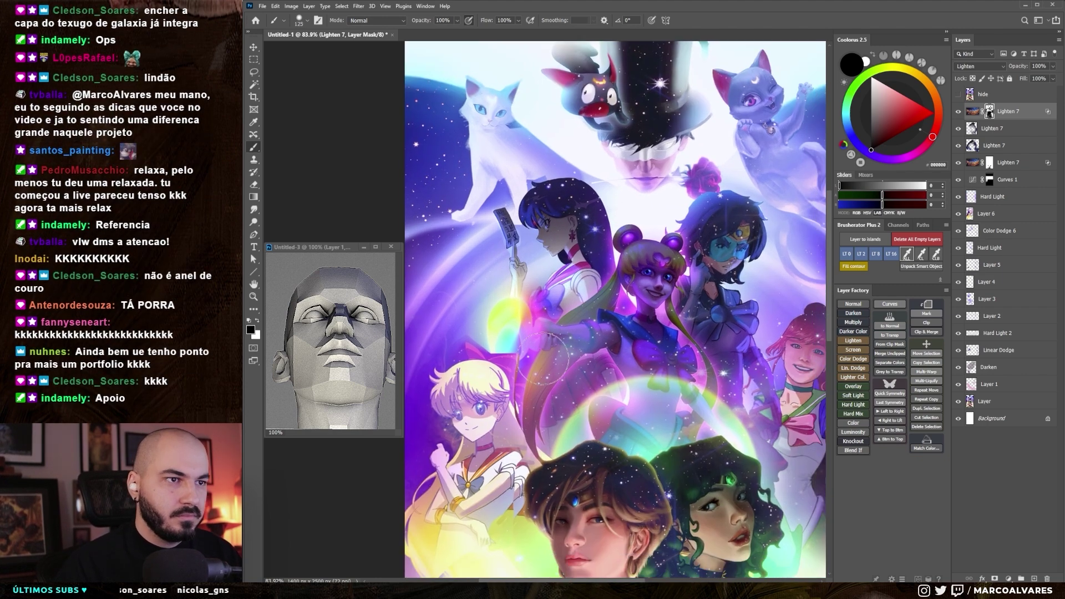
{"action": "scroll", "coordinate": [482, 258], "scroll_direction": "up", "scroll_amount": 1}
{"action": "scroll", "coordinate": [483, 258], "scroll_direction": "down", "scroll_amount": 3}
{"action": "key", "text": "bracketright"}
{"action": "key", "text": "bracketright"}
{"action": "scroll", "coordinate": [648, 335], "scroll_direction": "up", "scroll_amount": 2}
{"action": "scroll", "coordinate": [648, 334], "scroll_direction": "down", "scroll_amount": 1}
- Adjust the zoom on the poster and make the brush slightly smaller
{"action": "key", "text": "z"}
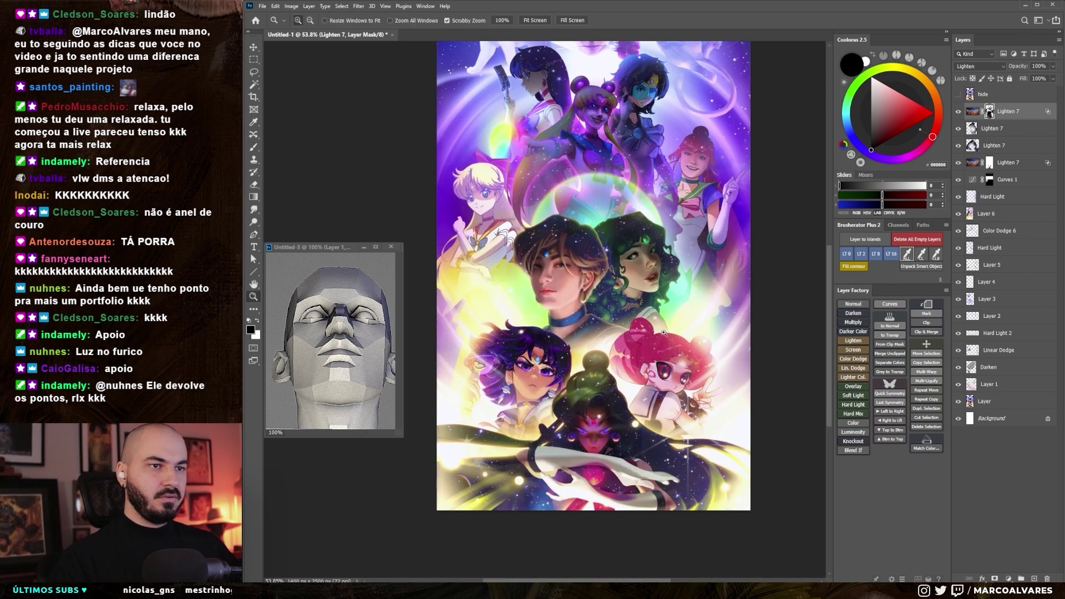
{"action": "scroll", "coordinate": [632, 311], "scroll_direction": "down", "scroll_amount": 2}
{"action": "scroll", "coordinate": [633, 311], "scroll_direction": "up", "scroll_amount": 1}
{"action": "scroll", "coordinate": [632, 311], "scroll_direction": "up", "scroll_amount": 1}
{"action": "key", "text": "b"}
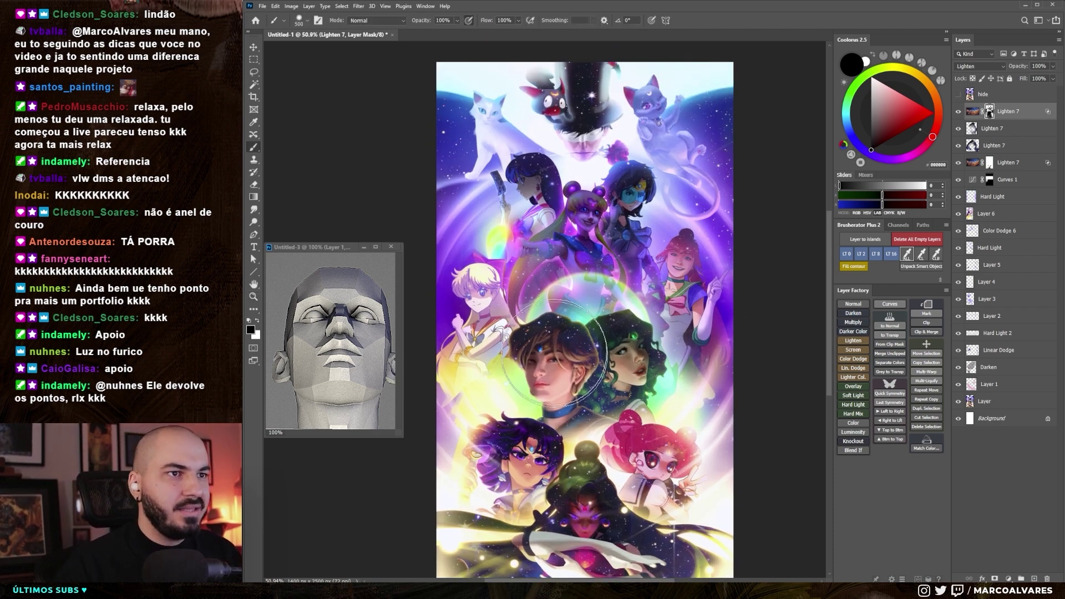
{"action": "key", "text": "z"}
{"action": "scroll", "coordinate": [580, 258], "scroll_direction": "up", "scroll_amount": 1}
{"action": "scroll", "coordinate": [581, 258], "scroll_direction": "down", "scroll_amount": 1}
{"action": "scroll", "coordinate": [580, 257], "scroll_direction": "up", "scroll_amount": 1}
{"action": "key", "text": "b"}
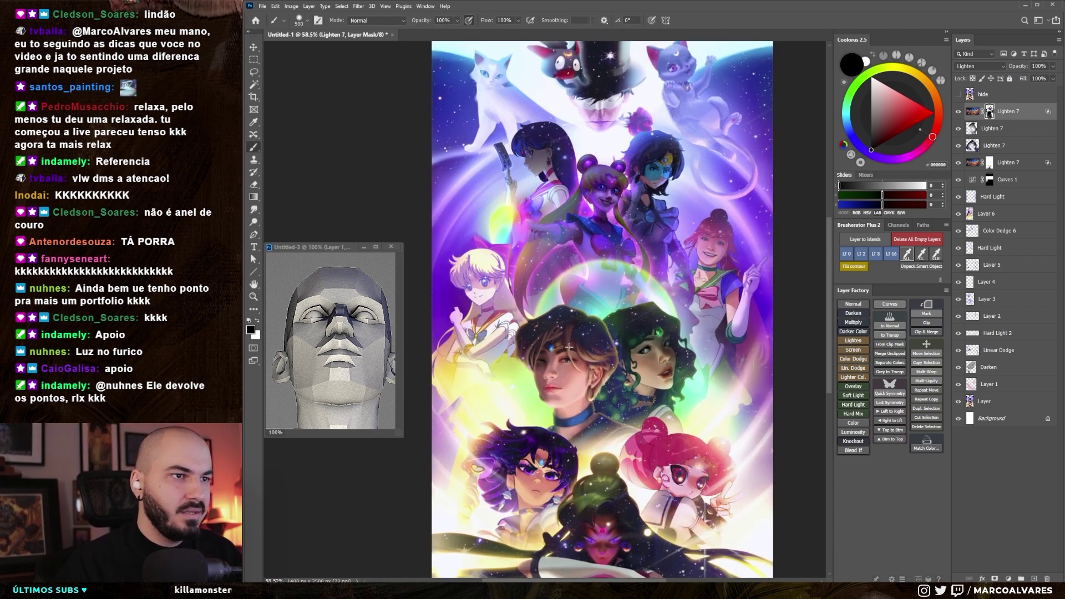
{"action": "scroll", "coordinate": [555, 333], "scroll_direction": "up", "scroll_amount": 1}
{"action": "key", "text": "bracketleft"}
{"action": "key", "text": "bracketleft"}
{"action": "key", "text": "bracketleft"}
{"action": "key", "text": "bracketleft"}
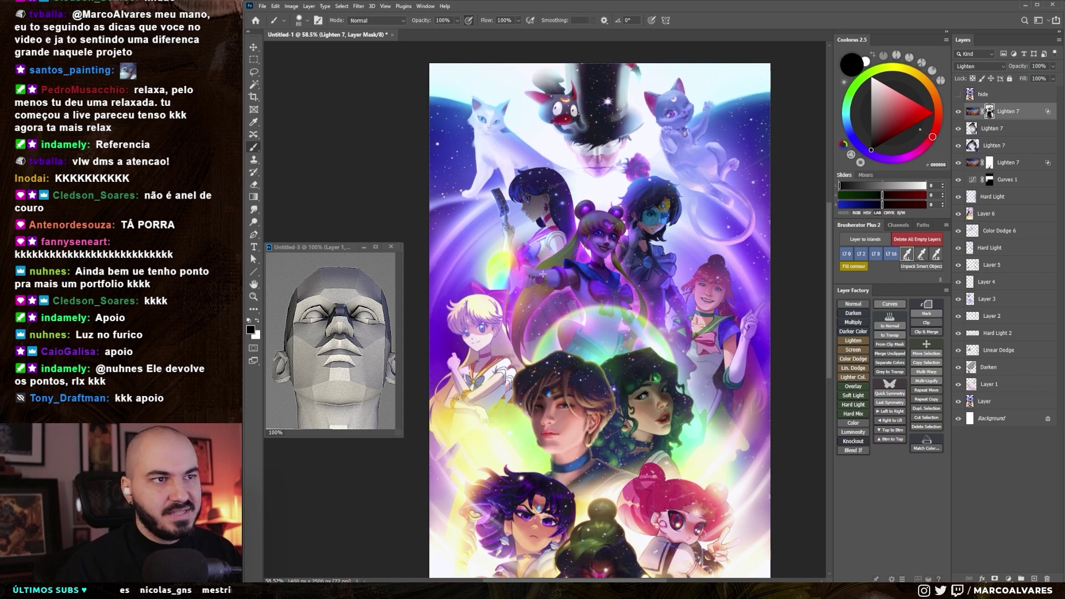
{"action": "scroll", "coordinate": [584, 296], "scroll_direction": "down", "scroll_amount": 2}
{"action": "scroll", "coordinate": [580, 222], "scroll_direction": "down", "scroll_amount": 3}
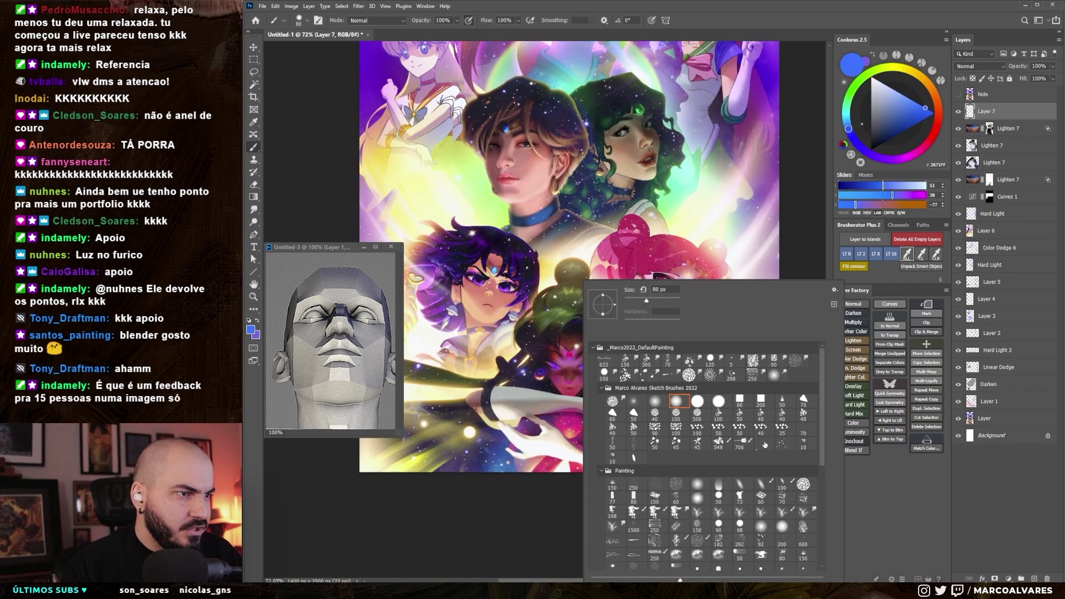
- Pick a pale yellow-gold paint colour and shrink the brush to 60
{"action": "key", "text": "Escape"}
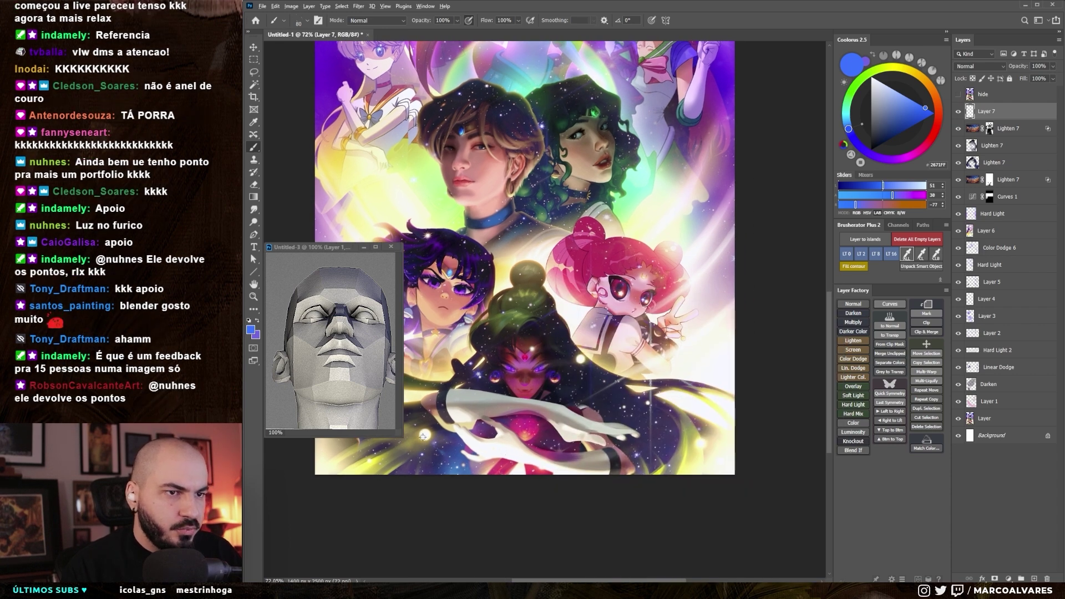
{"action": "left_click", "coordinate": [424, 436], "text": "alt"}
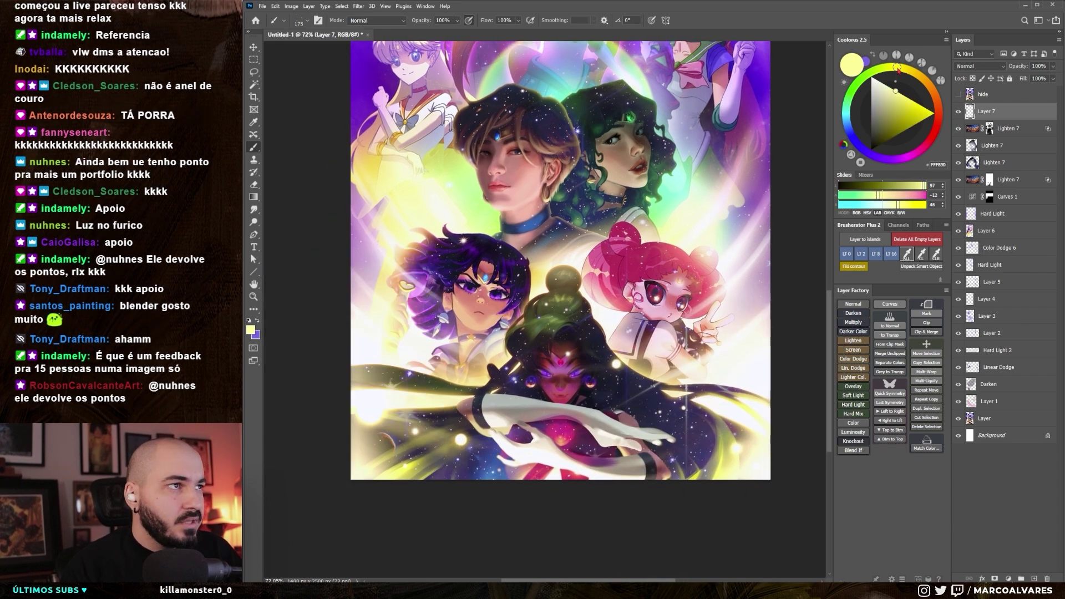
{"action": "scroll", "coordinate": [695, 371], "scroll_direction": "up", "scroll_amount": 5}
{"action": "right_click", "coordinate": [659, 358]}
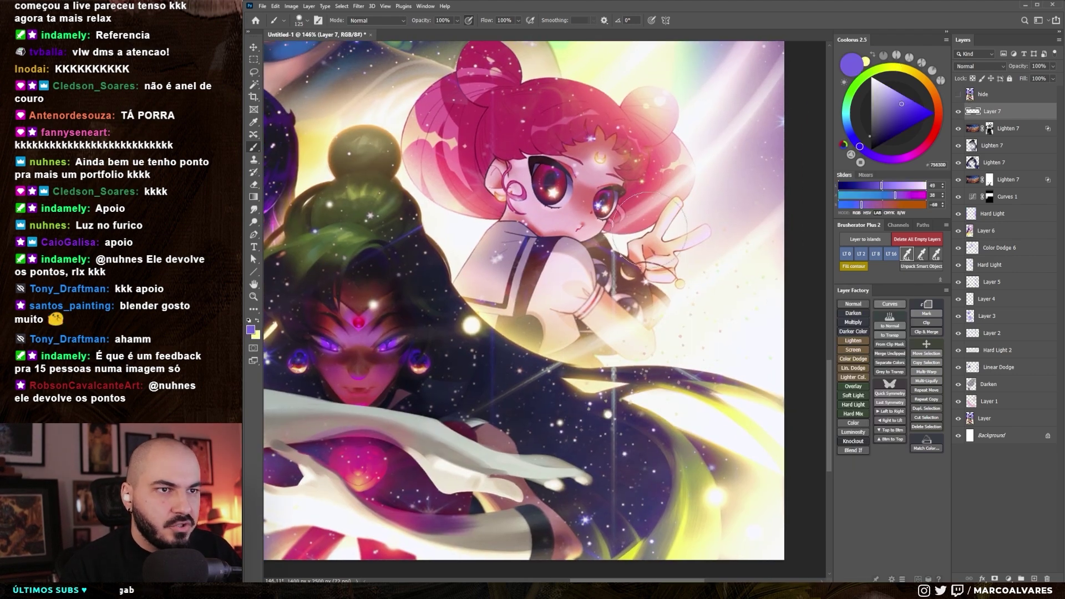
{"action": "left_click", "coordinate": [925, 79]}
{"action": "left_click", "coordinate": [913, 114]}
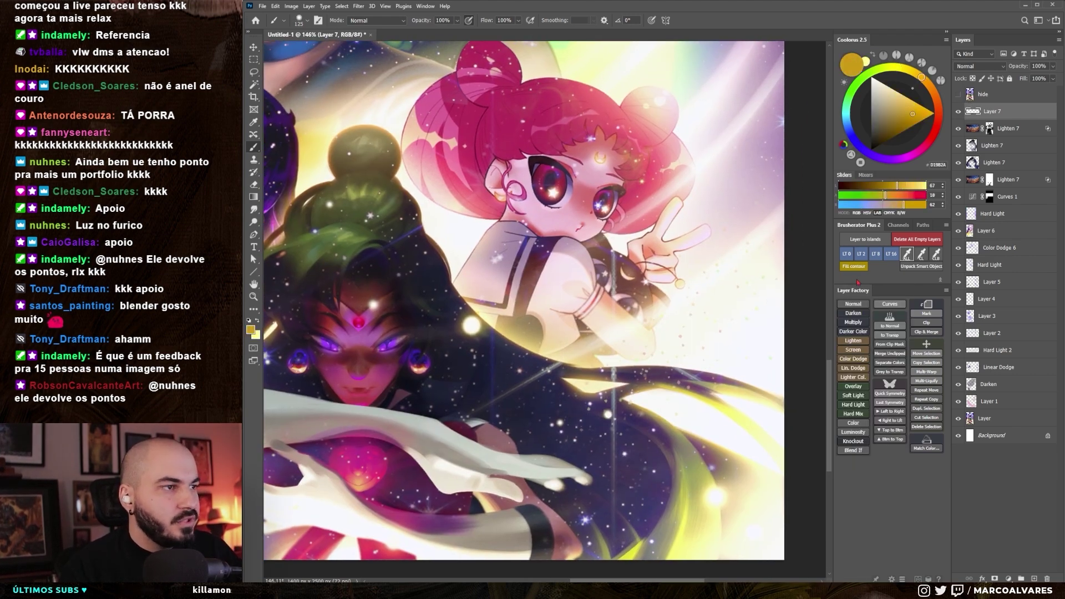
{"action": "key", "text": "bracketleft"}
{"action": "key", "text": "bracketleft"}
{"action": "key", "text": "bracketleft"}
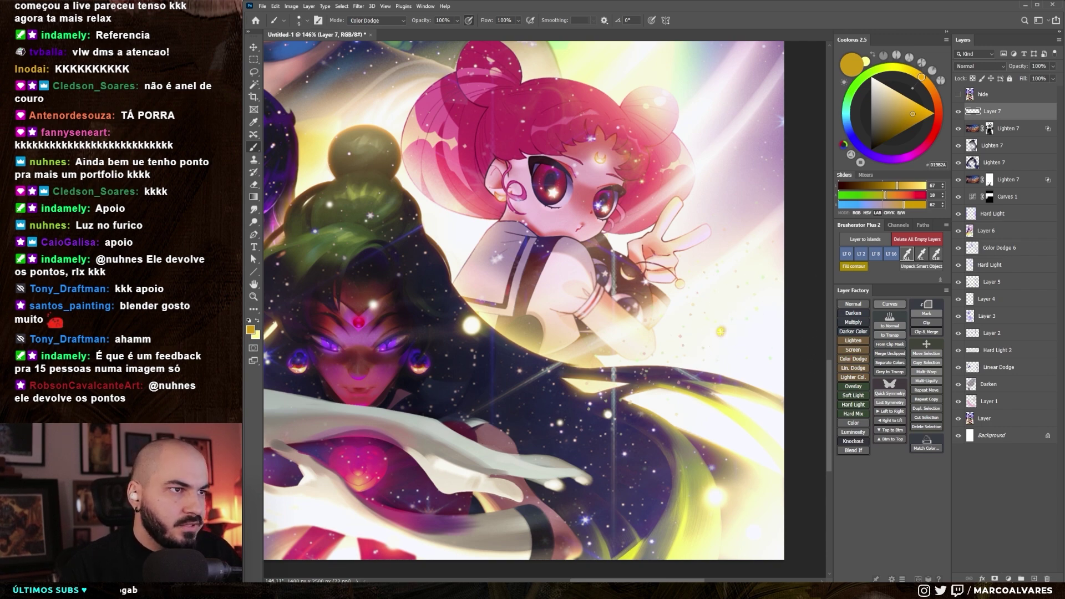
{"action": "left_click_drag", "start_coordinate": [918, 111], "coordinate": [902, 96]}
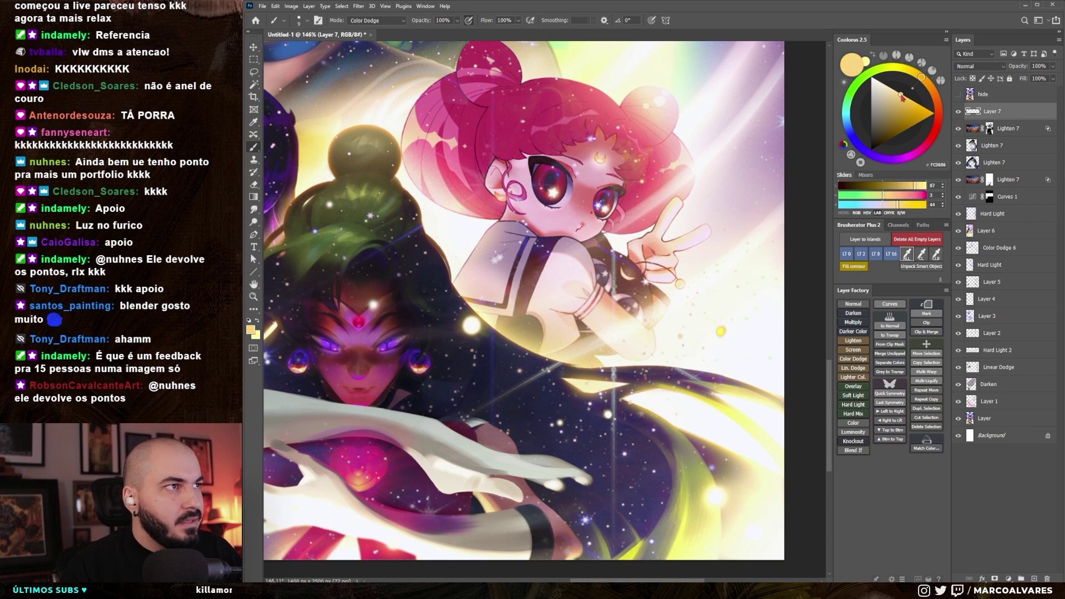
- Set the brush blend mode to Linear Dodge (Add) with a 15 px size
{"action": "right_click", "coordinate": [695, 287], "text": "shift"}
{"action": "left_click", "coordinate": [726, 356]}
{"action": "right_click", "coordinate": [710, 300], "text": "shift"}
{"action": "left_click", "coordinate": [738, 412]}
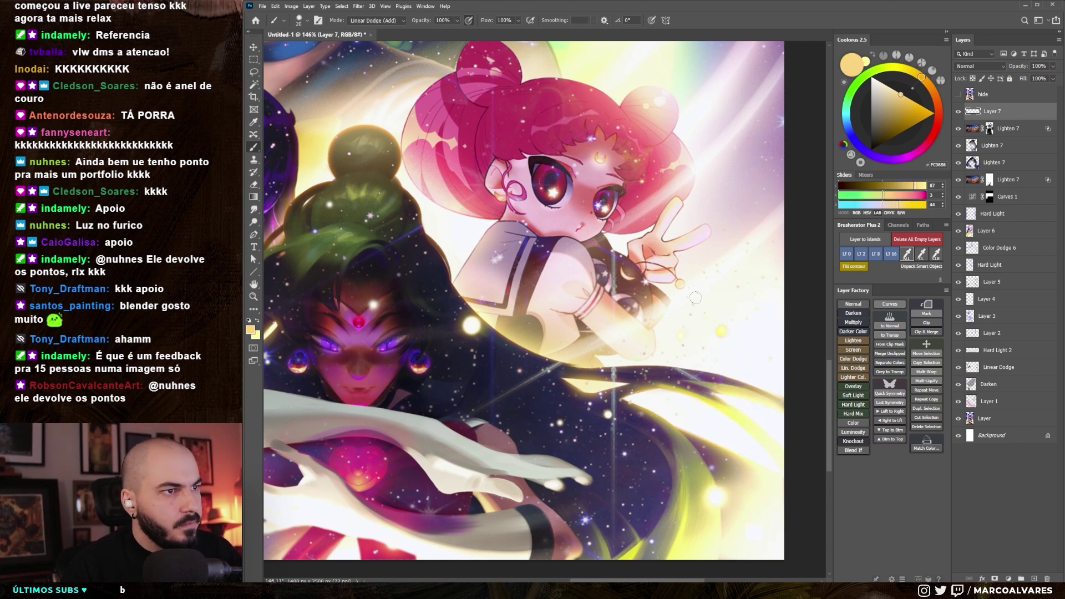
{"action": "key", "text": "bracketleft"}
- Zoom in on the chibi girl, make the brush tiny, and lasso an area around her
{"action": "key", "text": "z"}
{"action": "left_click_drag", "start_coordinate": [722, 300], "coordinate": [728, 315]}
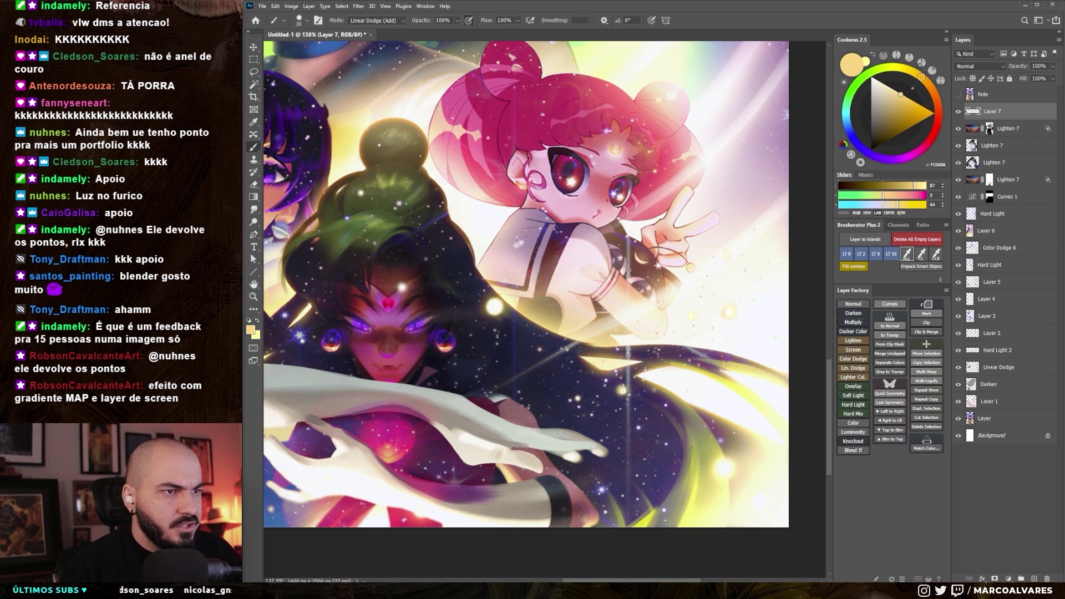
{"action": "key", "text": "bracketleft"}
{"action": "key", "text": "bracketleft"}
{"action": "key", "text": "bracketleft"}
{"action": "key", "text": "z"}
{"action": "left_click_drag", "start_coordinate": [679, 329], "coordinate": [638, 332]}
{"action": "key", "text": "l"}
{"action": "left_click_drag", "start_coordinate": [725, 379], "coordinate": [687, 395]}
{"action": "left_click_drag", "start_coordinate": [727, 352], "coordinate": [732, 318]}
- Change the paint colour to a soft pink for the glow dots
{"action": "key", "text": "b"}
{"action": "scroll", "coordinate": [777, 144], "scroll_direction": "up", "scroll_amount": 3}
{"action": "mouse_move", "coordinate": [937, 99]}
{"action": "left_mouse_down"}
{"action": "mouse_move", "coordinate": [938, 132]}
{"action": "mouse_move", "coordinate": [914, 154]}
{"action": "left_mouse_up"}
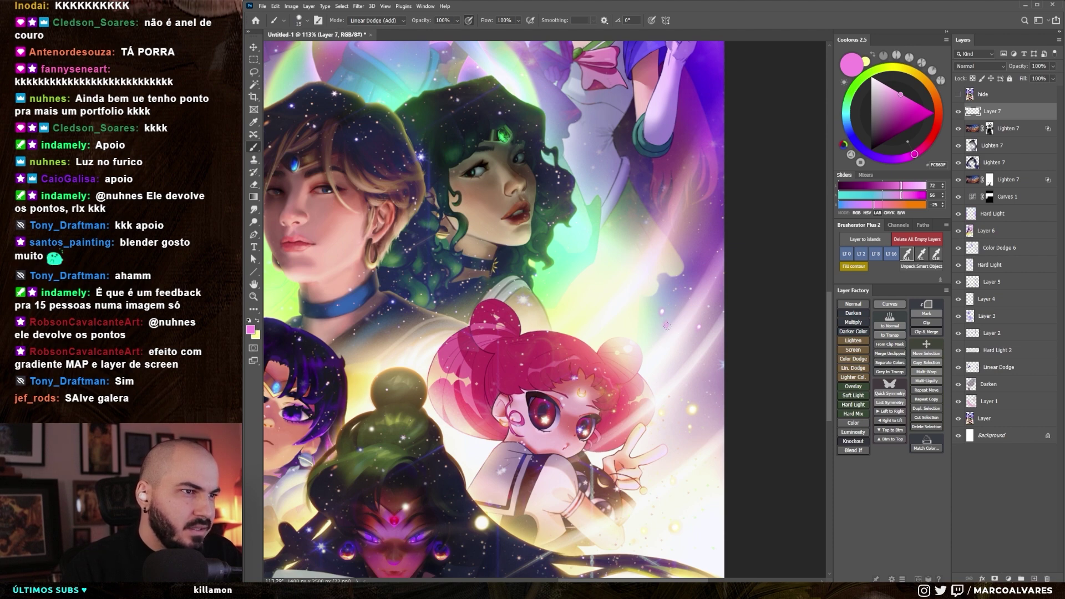
- Shrink the brush to 8 px and dab pink glow dots, checking the whole poster
{"action": "key", "text": "bracketleft"}
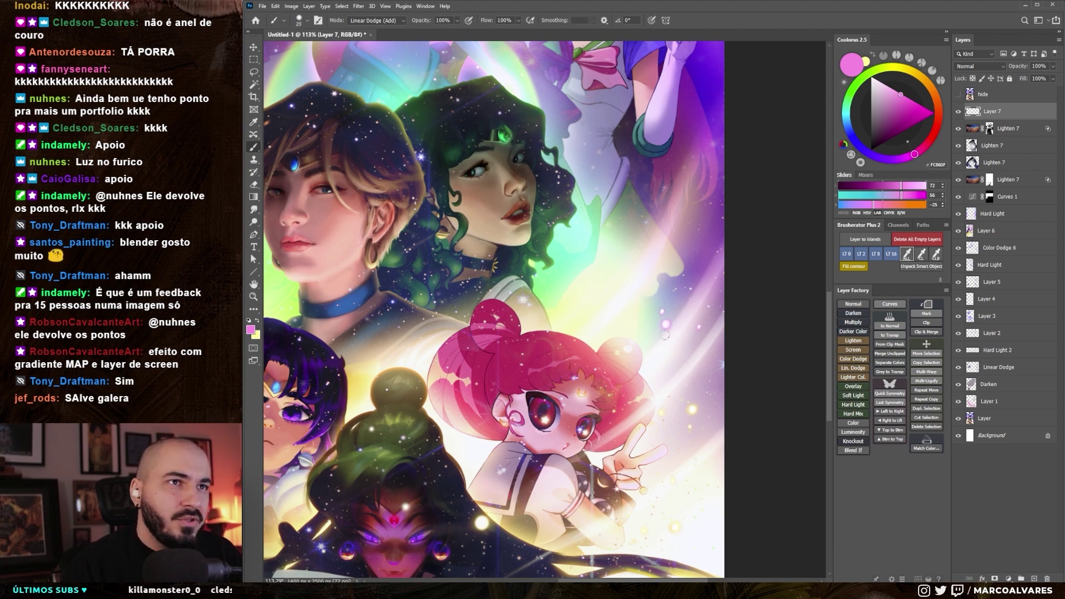
{"action": "scroll", "coordinate": [675, 345], "scroll_direction": "down", "scroll_amount": 5}
{"action": "scroll", "coordinate": [673, 319], "scroll_direction": "up", "scroll_amount": 6}
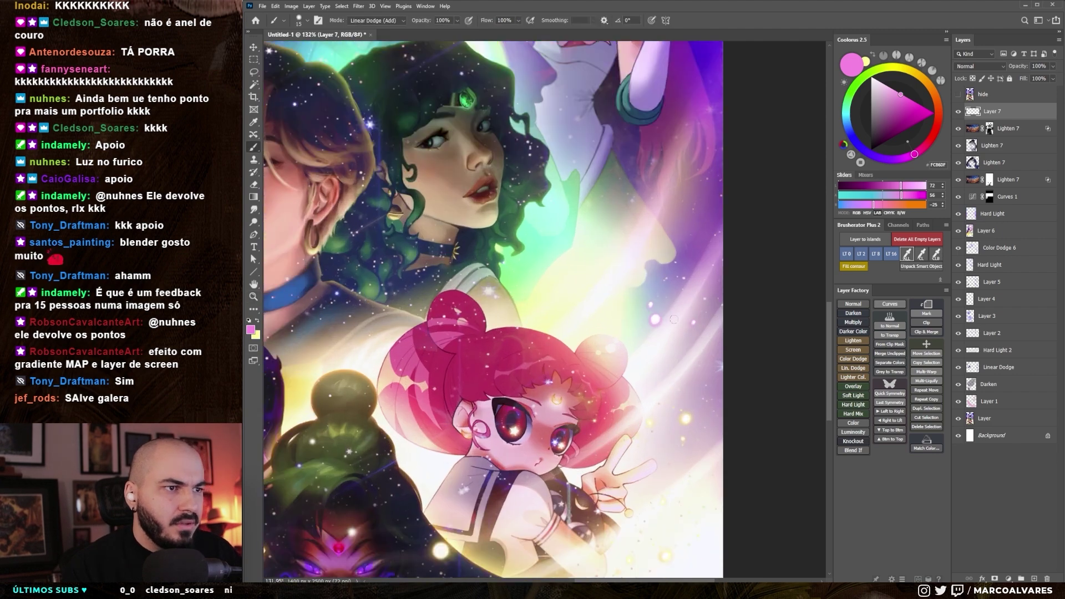
{"action": "key", "text": "bracketleft"}
{"action": "key", "text": "bracketleft"}
{"action": "scroll", "coordinate": [626, 311], "scroll_direction": "up", "scroll_amount": 3}
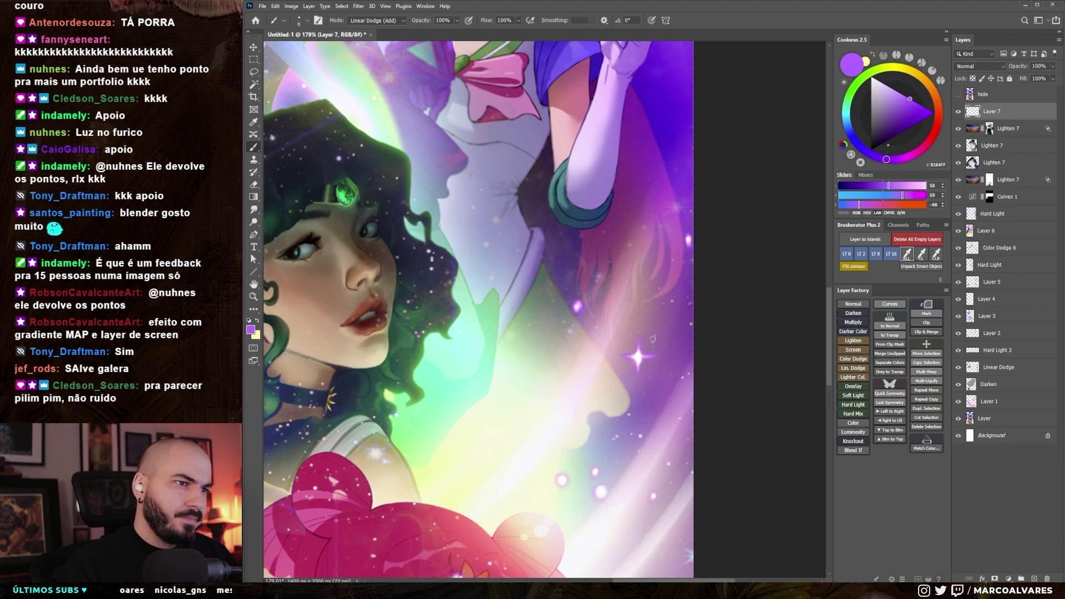
{"action": "key", "text": "ctrl+0"}
{"action": "scroll", "coordinate": [686, 322], "scroll_direction": "up", "scroll_amount": 5}
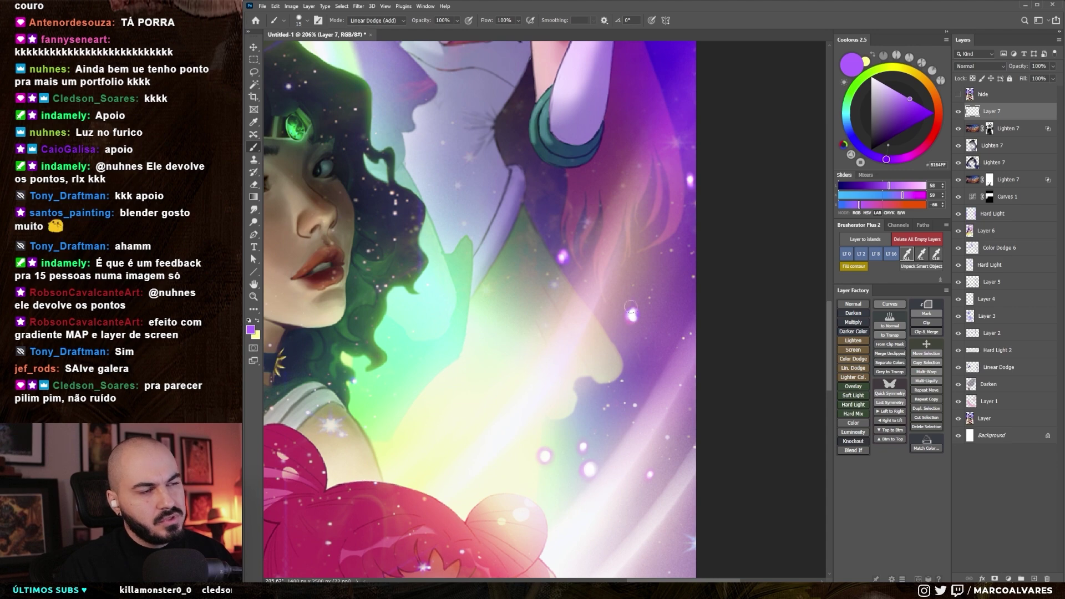
{"action": "key", "text": "ctrl+0"}
{"action": "scroll", "coordinate": [644, 363], "scroll_direction": "up", "scroll_amount": 5}
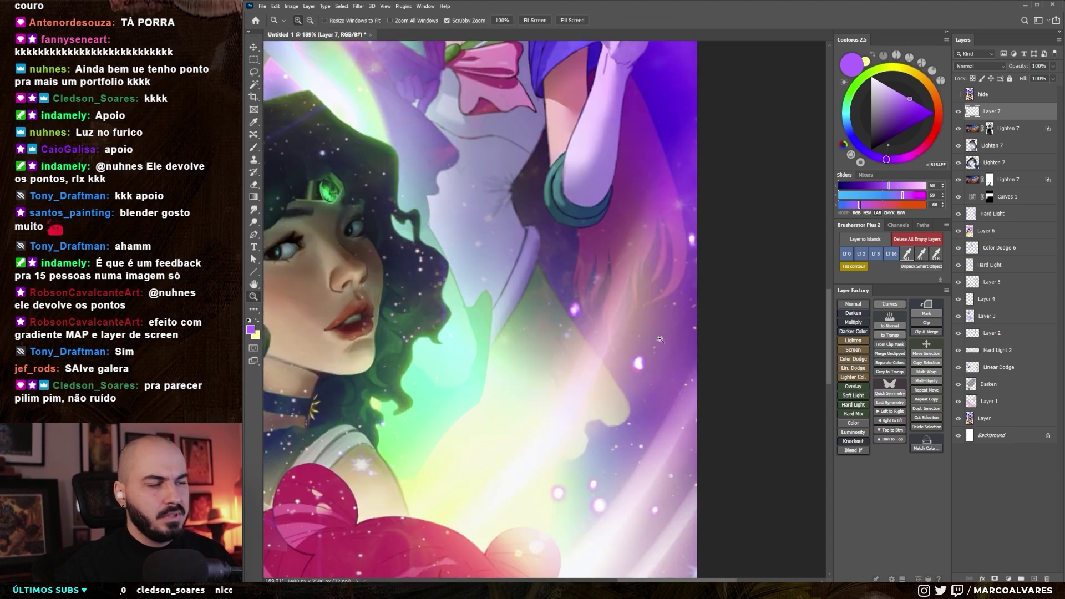
- Zoom back in on the poster and make two copies of Layer 7
{"action": "key", "text": "e"}
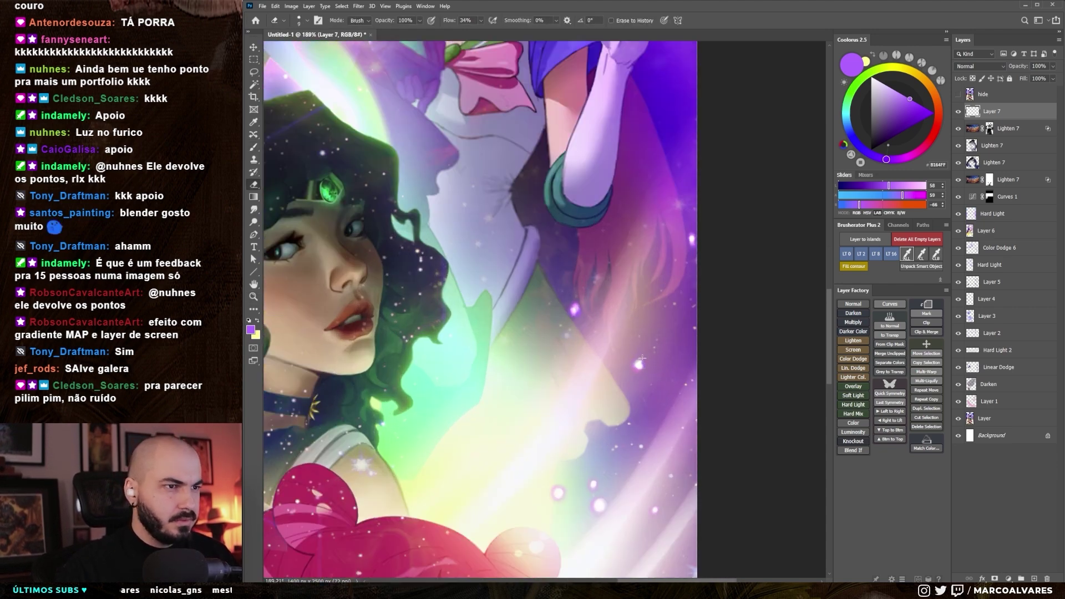
{"action": "key", "text": "ctrl+0"}
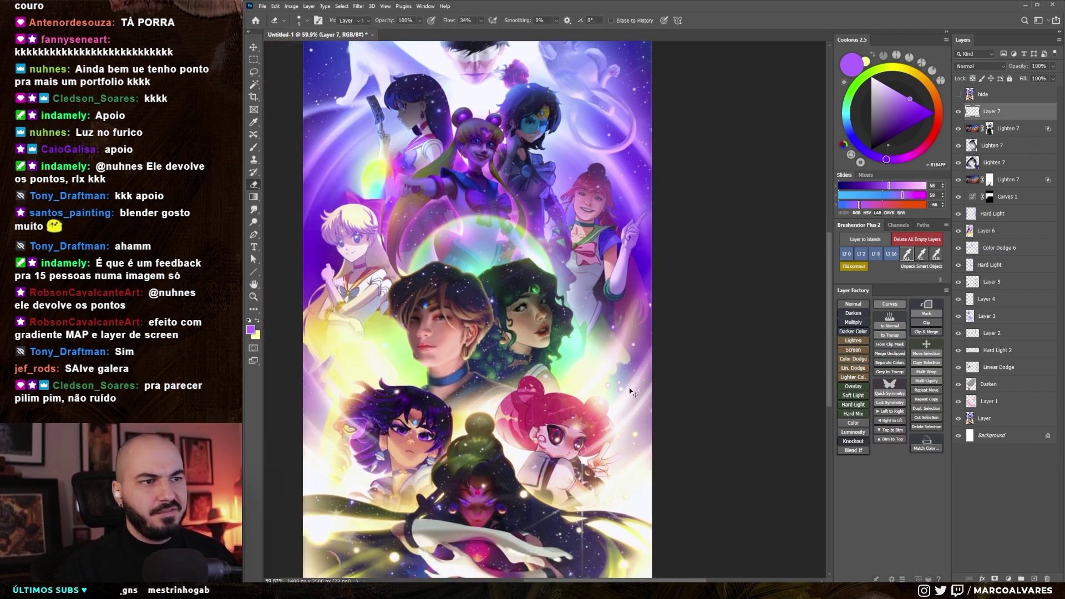
{"action": "key", "text": "z"}
{"action": "left_click_drag", "start_coordinate": [626, 325], "coordinate": [636, 366]}
{"action": "key", "text": "b"}
{"action": "scroll", "coordinate": [637, 366], "scroll_direction": "down", "scroll_amount": 5}
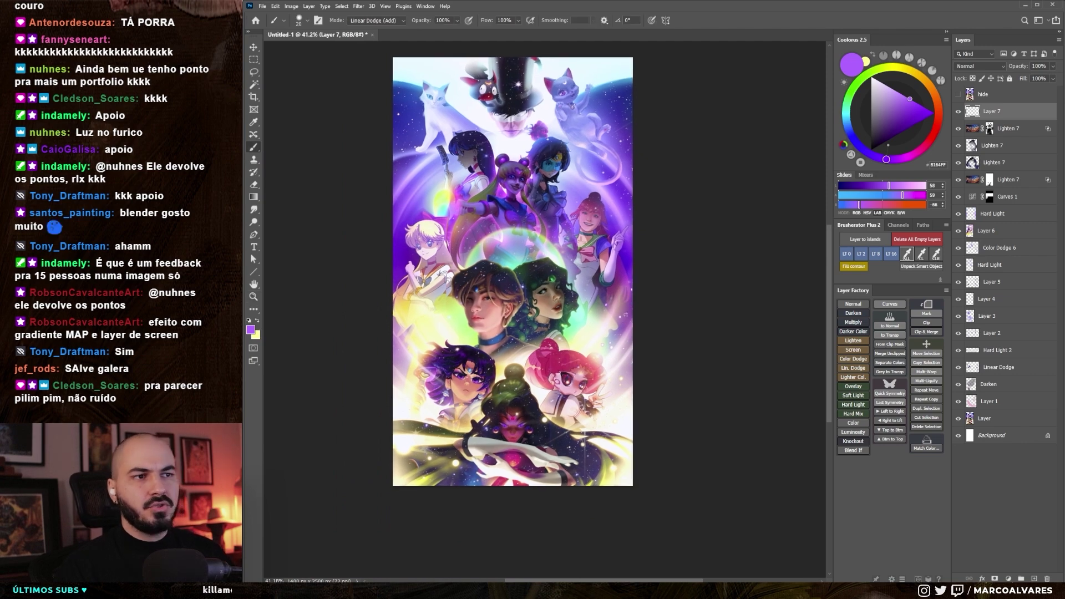
{"action": "scroll", "coordinate": [633, 348], "scroll_direction": "up", "scroll_amount": 5}
{"action": "scroll", "coordinate": [632, 348], "scroll_direction": "up", "scroll_amount": 2}
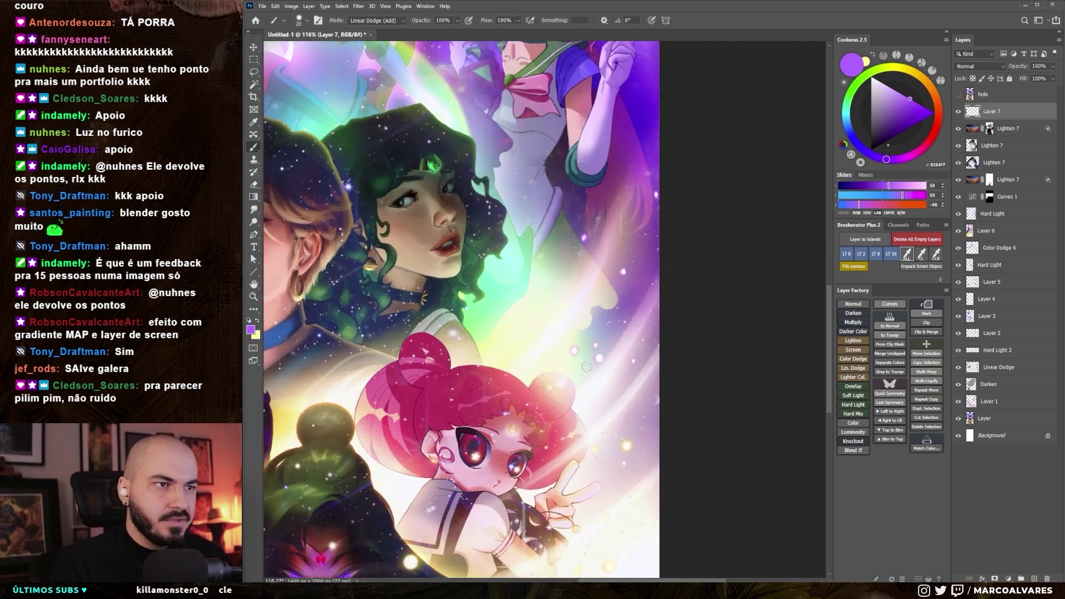
{"action": "key", "text": "ctrl+j"}
{"action": "key", "text": "ctrl+j"}
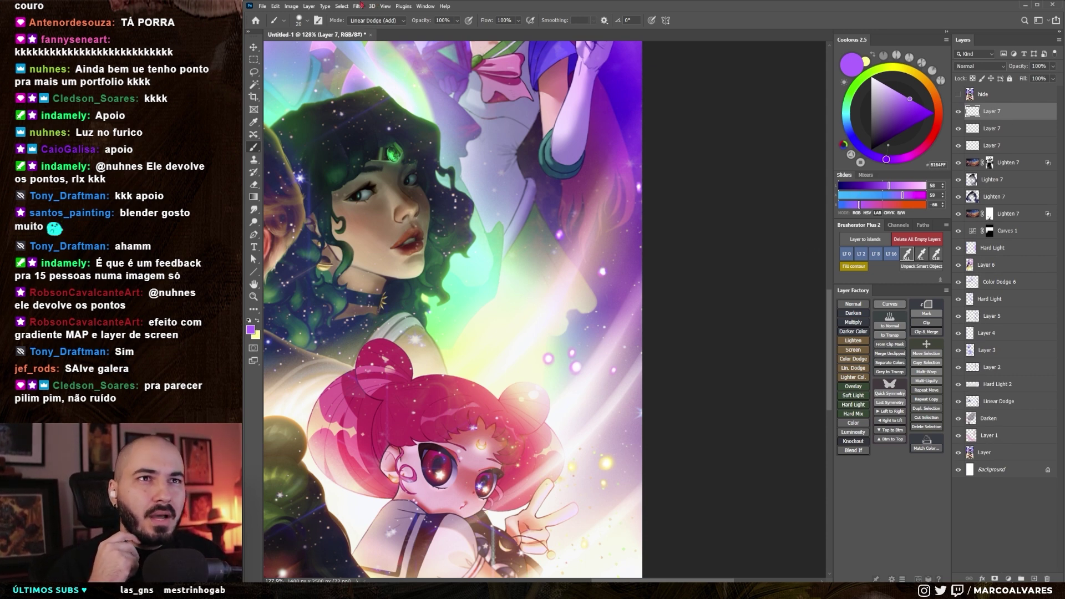
{"action": "left_click", "coordinate": [359, 6]}
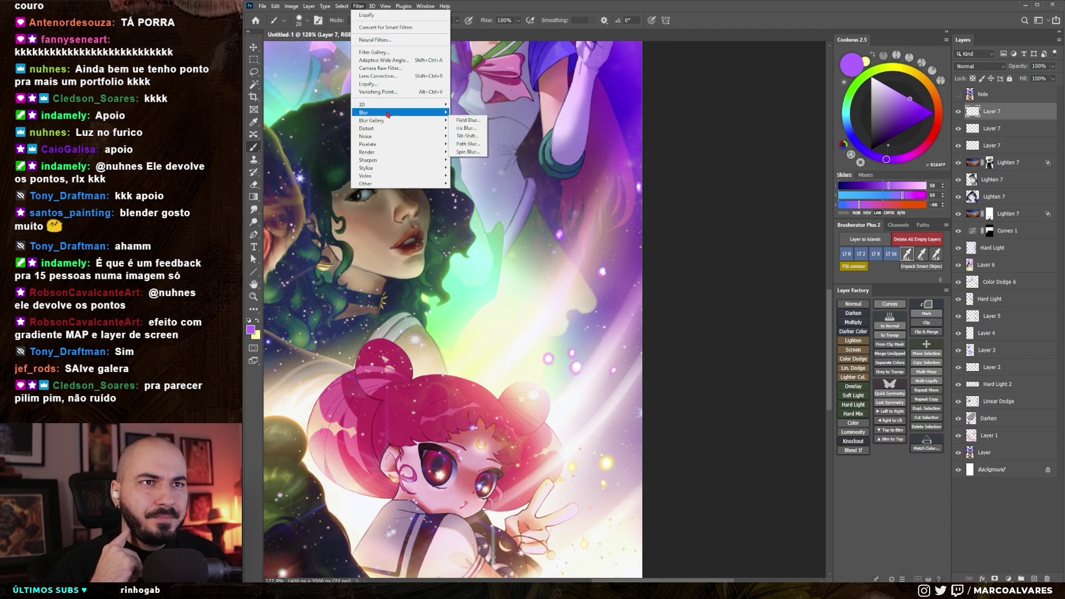
{"action": "mouse_move", "coordinate": [391, 112]}
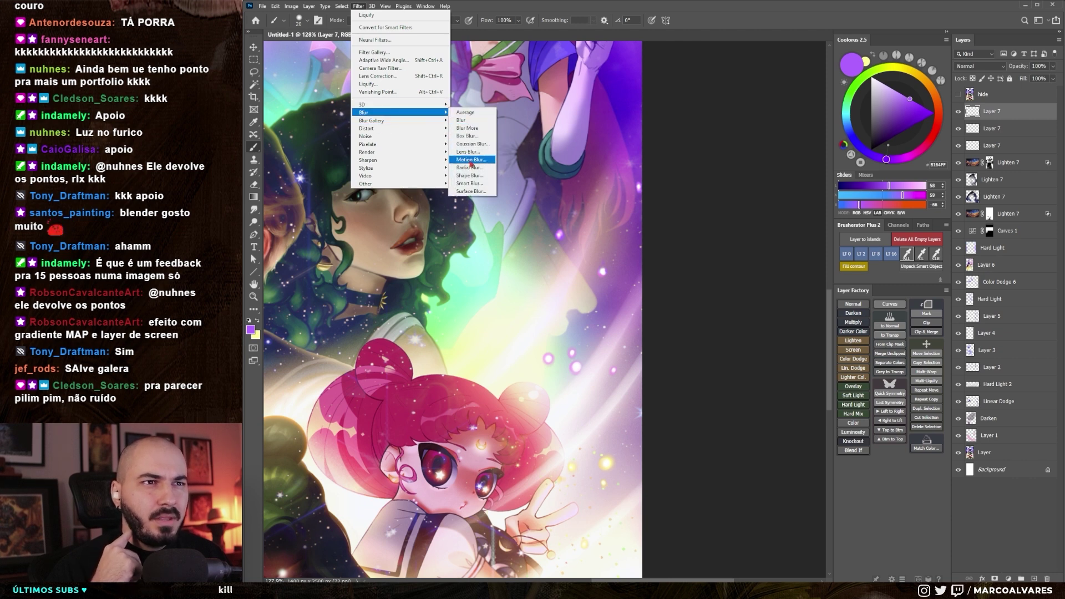
- Apply a 45°, 190-pixel motion blur to the top Layer 7 streaks
{"action": "left_click", "coordinate": [470, 160]}
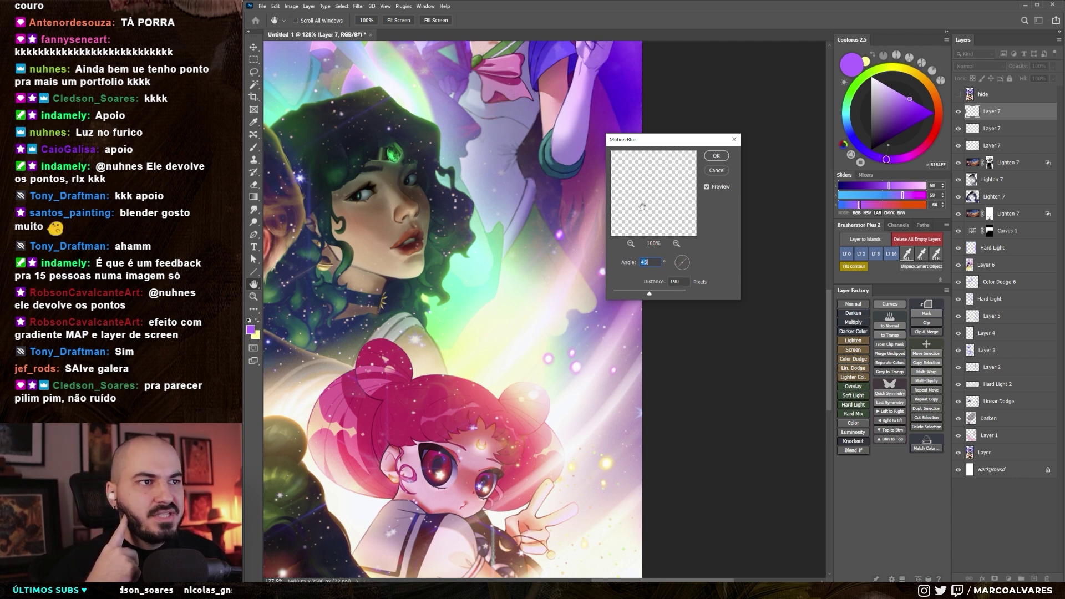
{"action": "left_click_drag", "start_coordinate": [690, 263], "coordinate": [684, 255]}
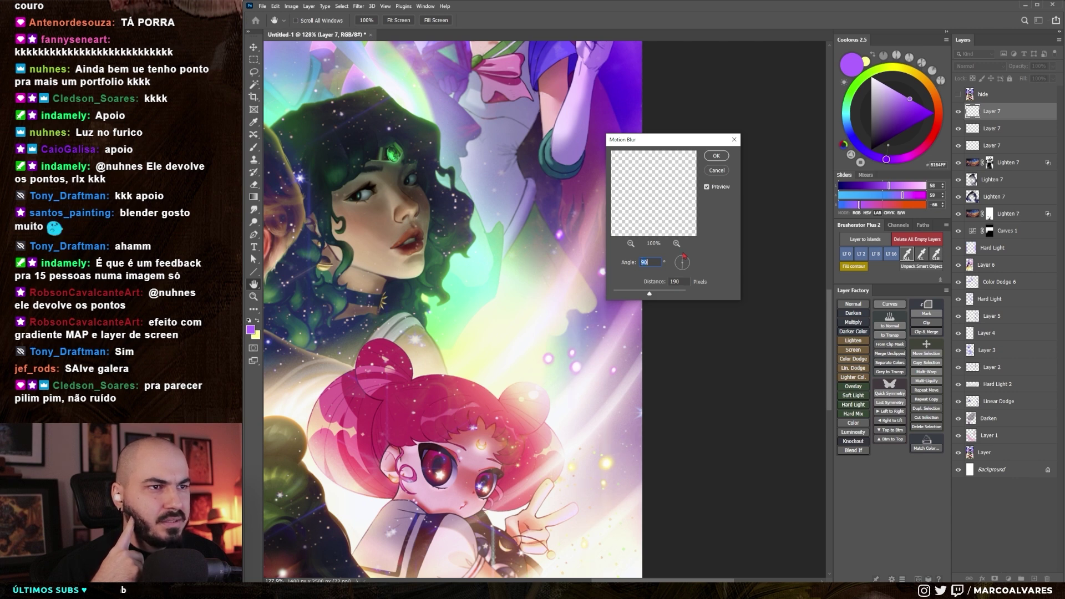
{"action": "type", "text": "45"}
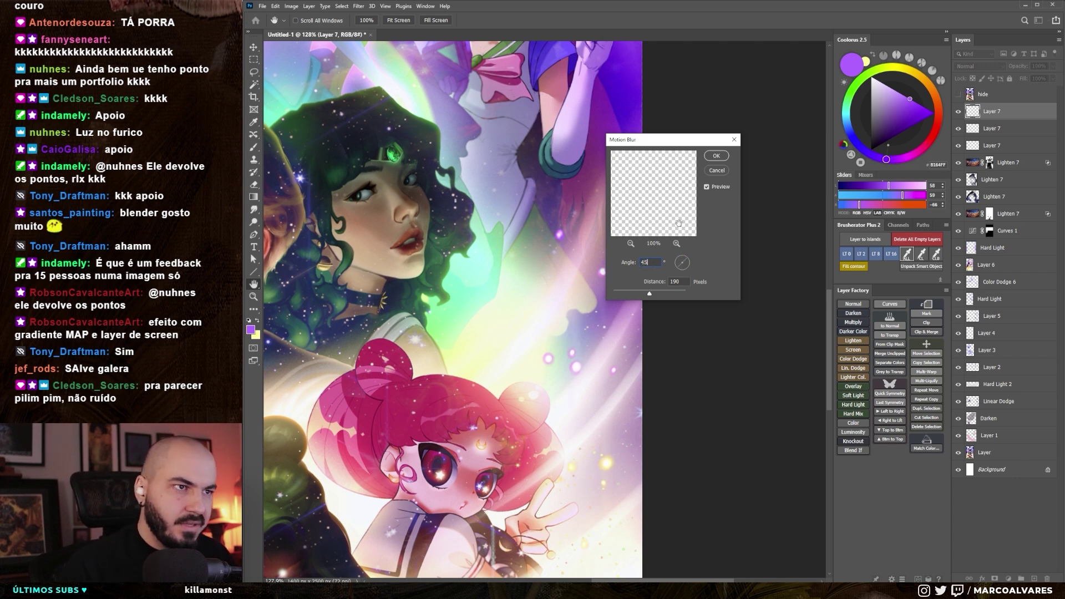
{"action": "left_click", "coordinate": [720, 159]}
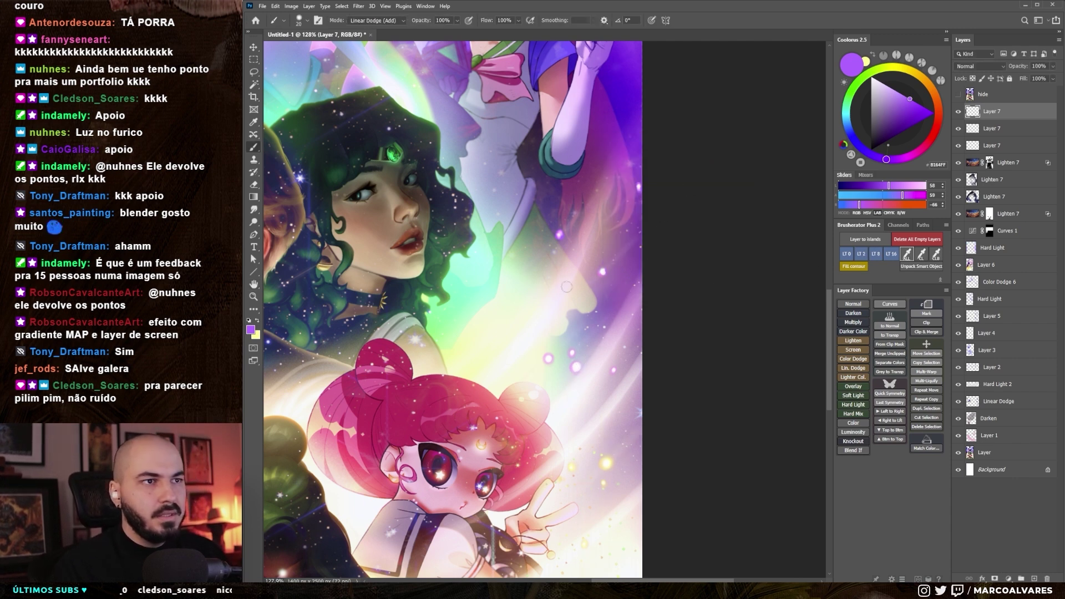
- Motion-blur the second Layer 7 copy at 190 pixels and a -35° angle
{"action": "left_click", "coordinate": [358, 6]}
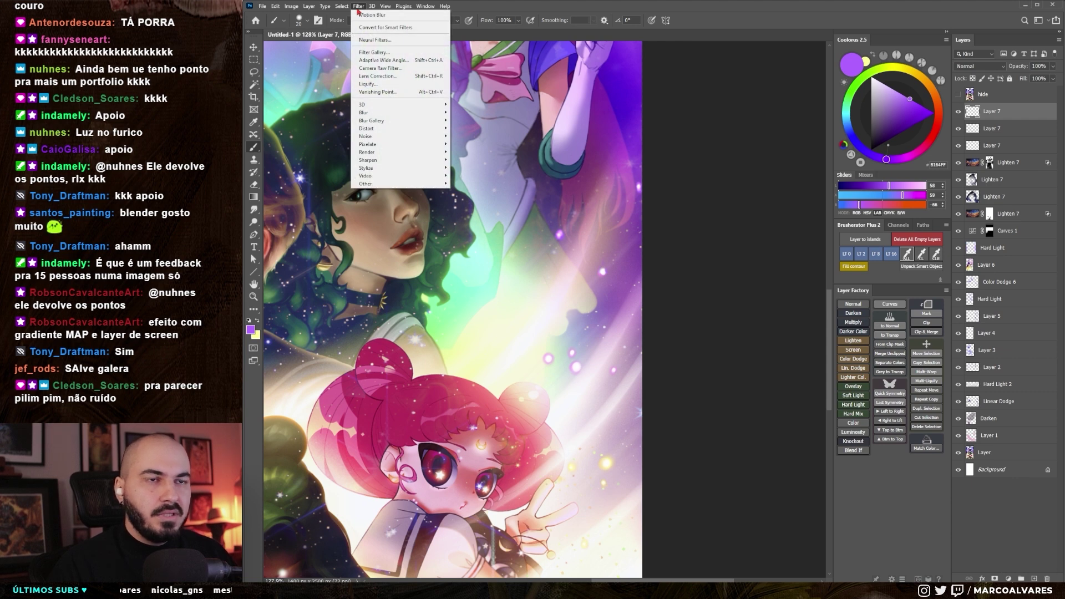
{"action": "key", "text": "Escape"}
{"action": "left_click", "coordinate": [990, 131]}
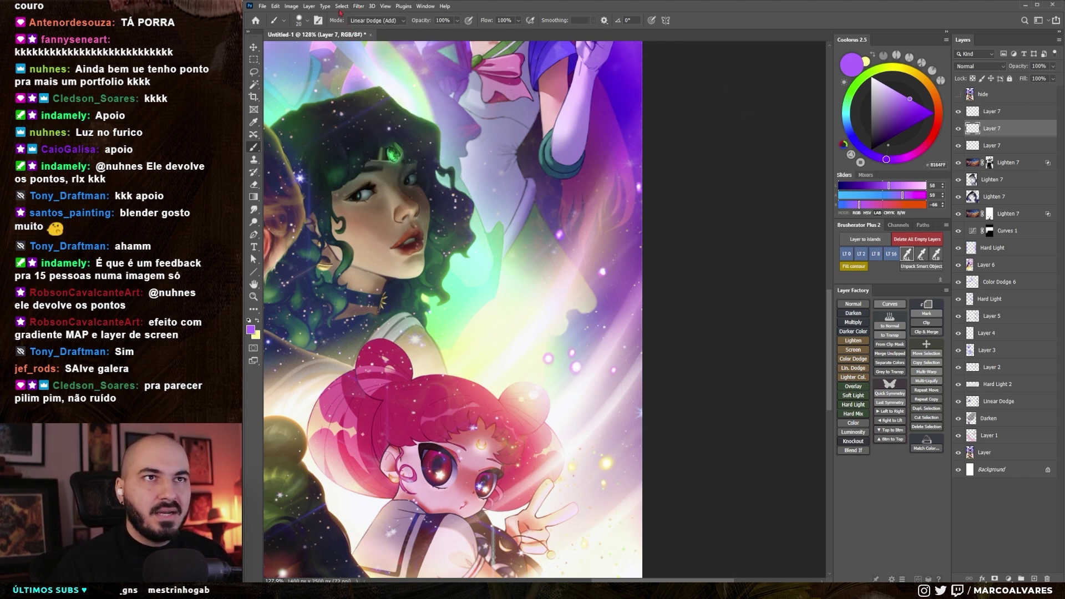
{"action": "left_click", "coordinate": [358, 6]}
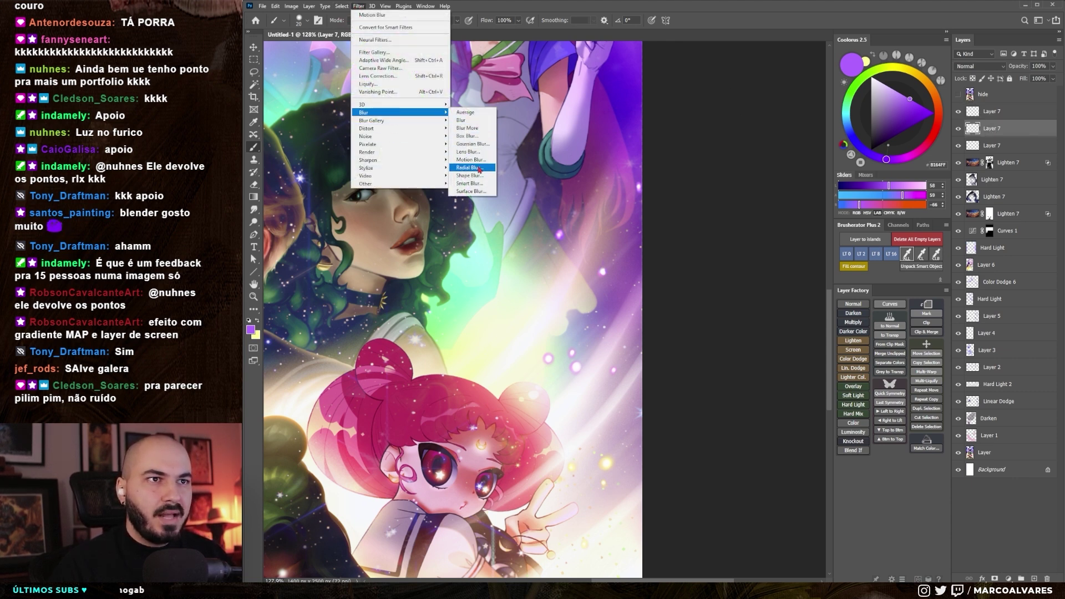
{"action": "left_click", "coordinate": [471, 159]}
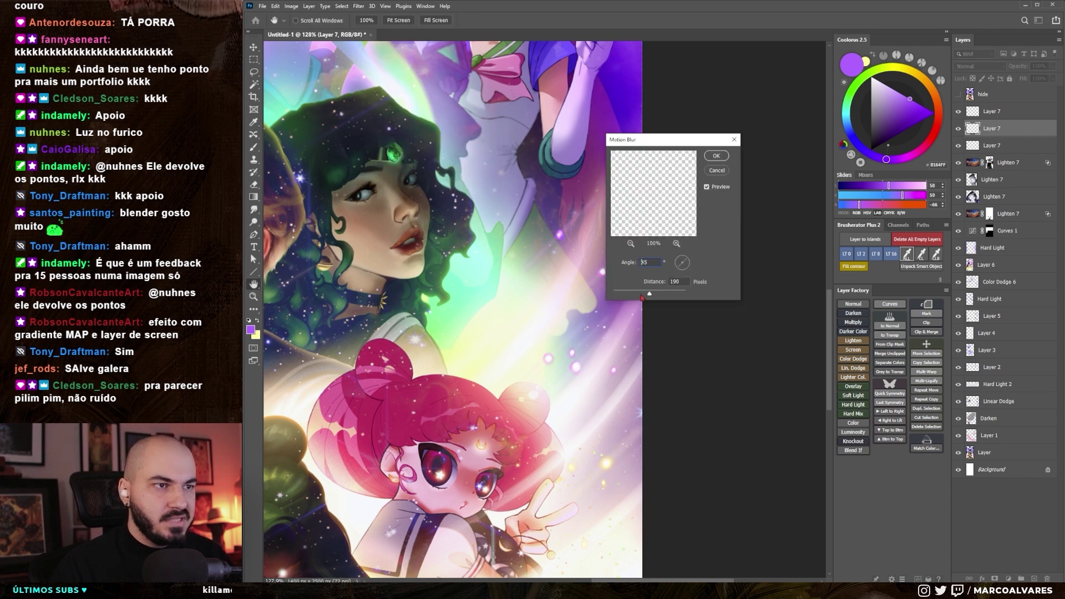
{"action": "left_click", "coordinate": [719, 158]}
{"action": "key", "text": "b"}
{"action": "scroll", "coordinate": [556, 248], "scroll_direction": "up", "scroll_amount": 1}
{"action": "scroll", "coordinate": [624, 246], "scroll_direction": "down", "scroll_amount": 2}
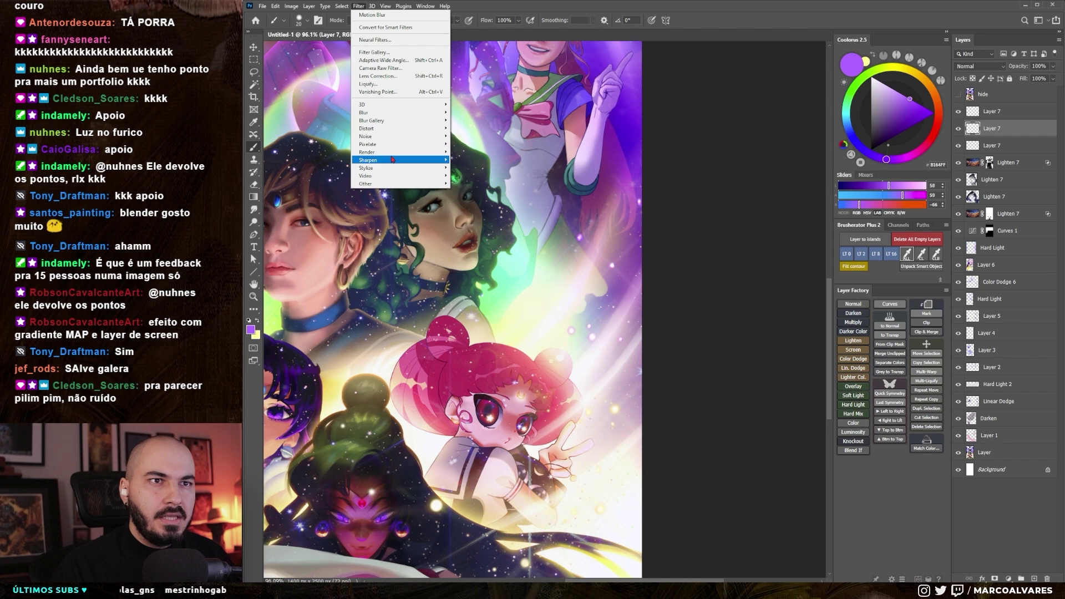
- Apply Unsharp Mask to the second Layer 7 copy: amount 141%, radius 74.3 px, threshold 8
{"action": "mouse_move", "coordinate": [368, 160]}
{"action": "left_click", "coordinate": [469, 199]}
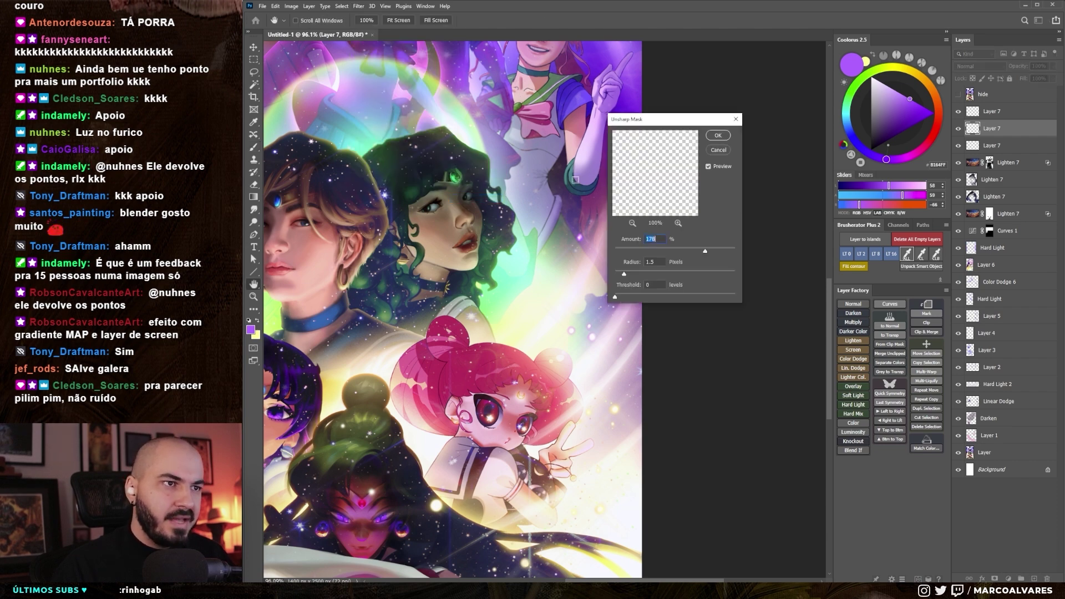
{"action": "left_click_drag", "start_coordinate": [658, 126], "coordinate": [720, 133]}
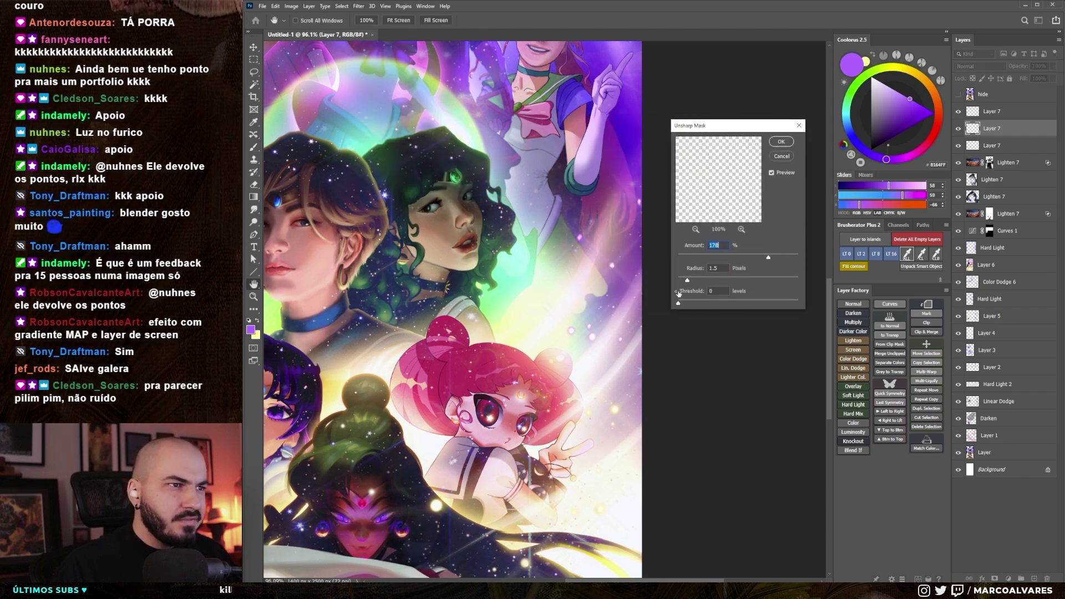
{"action": "left_click_drag", "start_coordinate": [782, 257], "coordinate": [788, 258]}
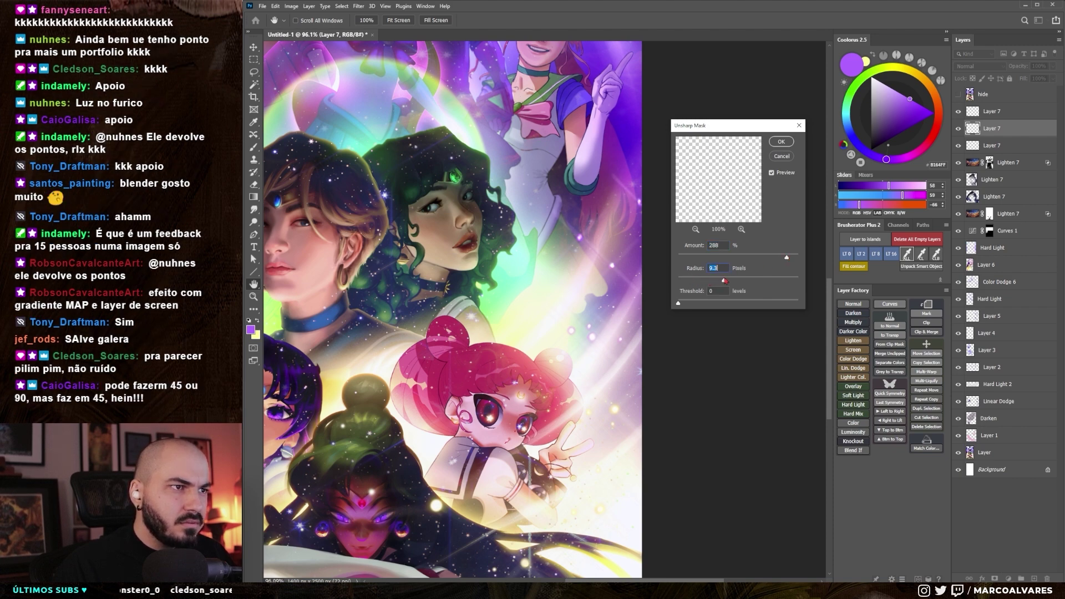
{"action": "left_click_drag", "start_coordinate": [745, 281], "coordinate": [747, 260]}
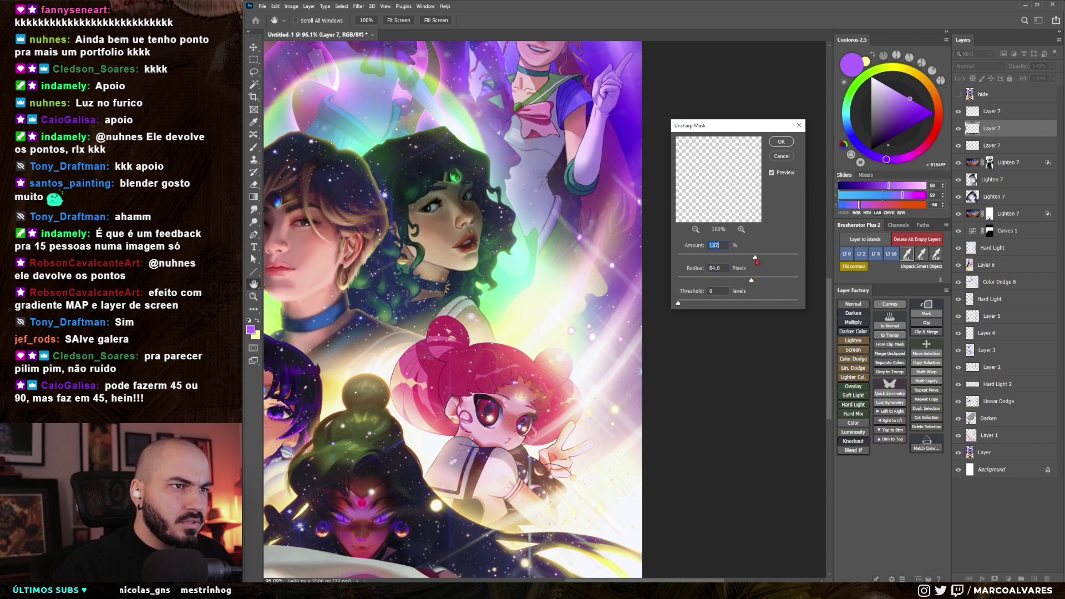
{"action": "left_click_drag", "start_coordinate": [681, 305], "coordinate": [688, 304]}
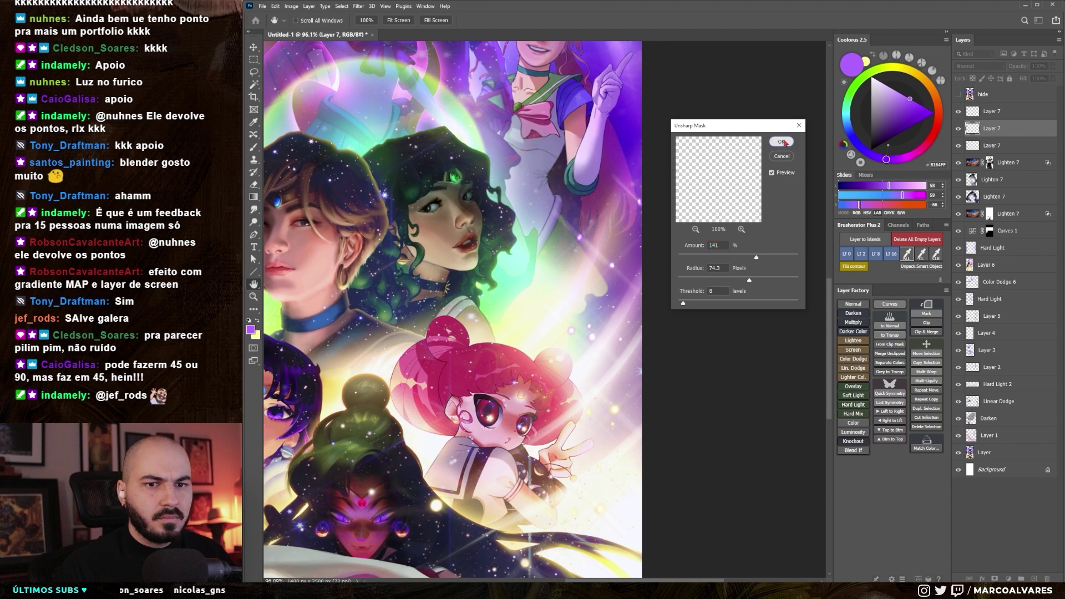
{"action": "left_click", "coordinate": [781, 141]}
{"action": "key", "text": "alt+bracketright"}
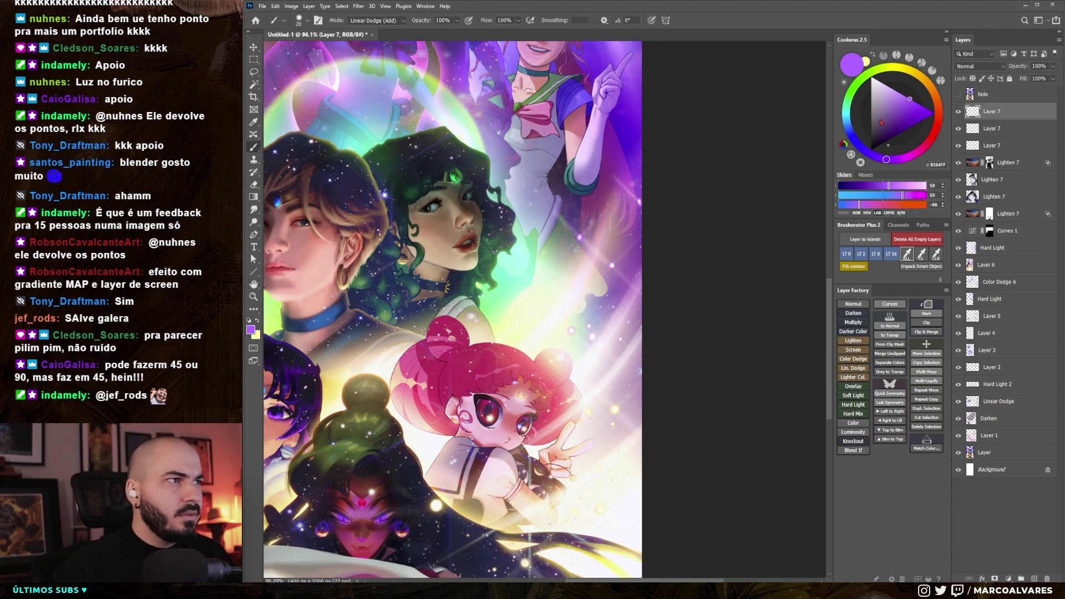
- Select the Linear Dodge 7 layer, lock its transparent pixels, and pick light blue 8388FF
{"action": "left_click", "coordinate": [370, 20]}
{"action": "left_click", "coordinate": [370, 20]}
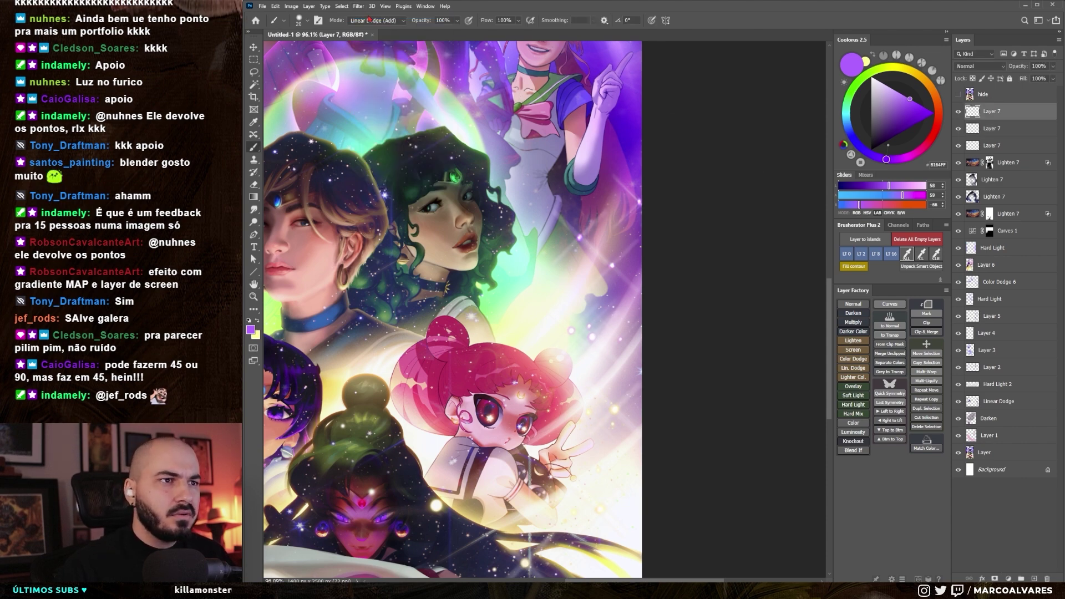
{"action": "key", "text": "alt+shift+bracketleft"}
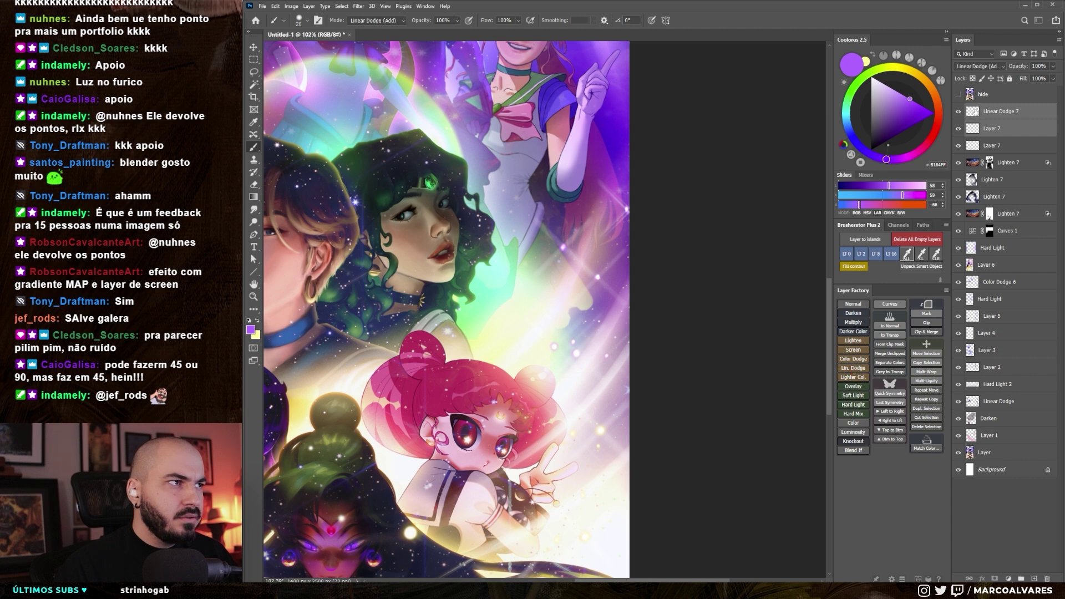
{"action": "left_click", "coordinate": [992, 113]}
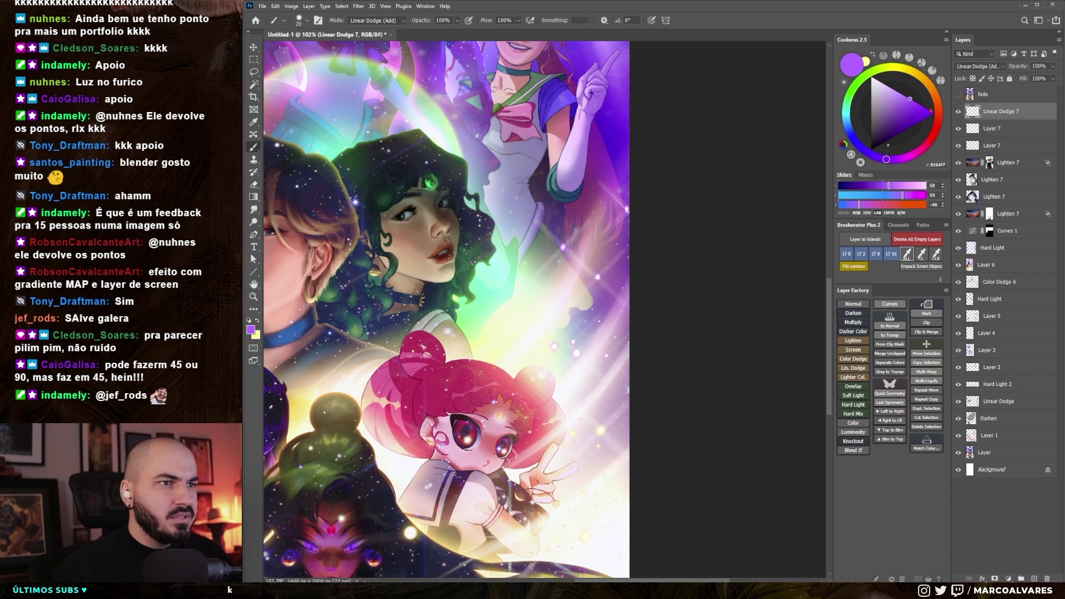
{"action": "left_click_drag", "start_coordinate": [921, 122], "coordinate": [933, 112]}
{"action": "key", "text": "slash"}
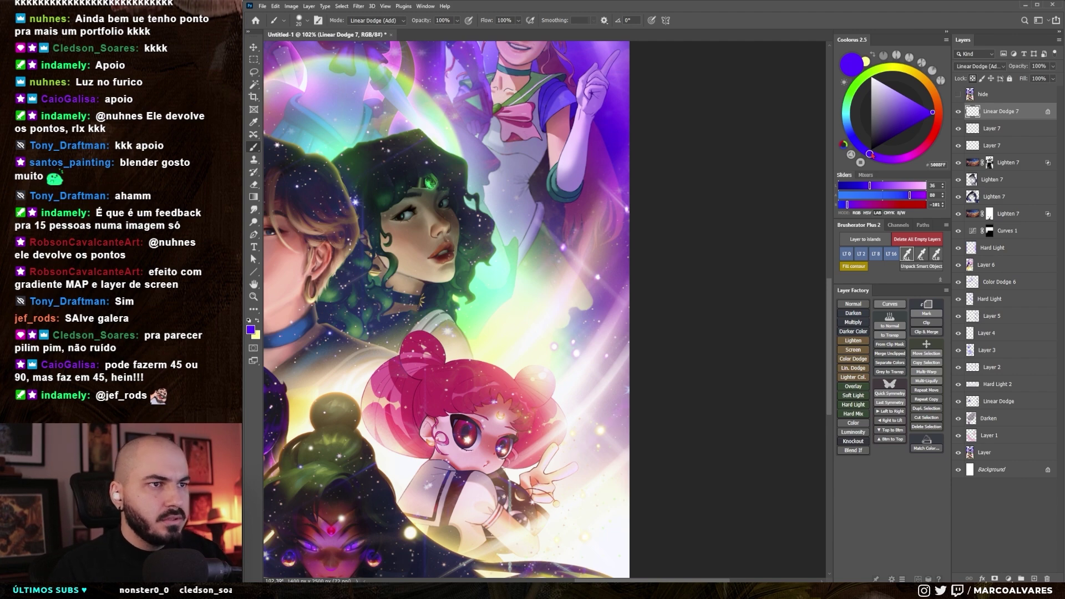
- Move the Layer 7 copy higher in the layer stack
{"action": "left_click", "coordinate": [1005, 133]}
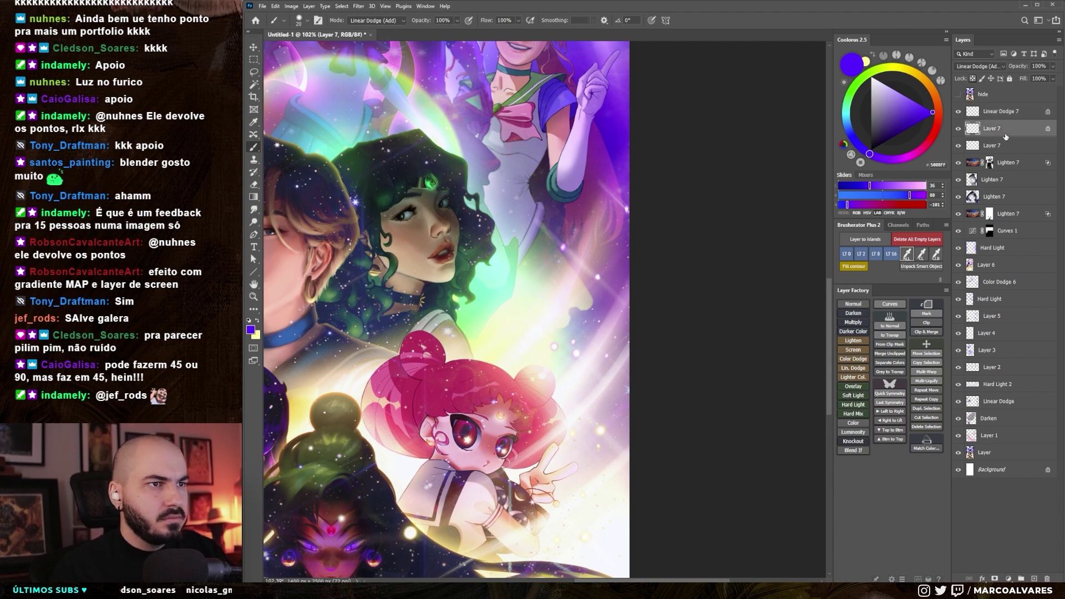
{"action": "key", "text": "Page_Down"}
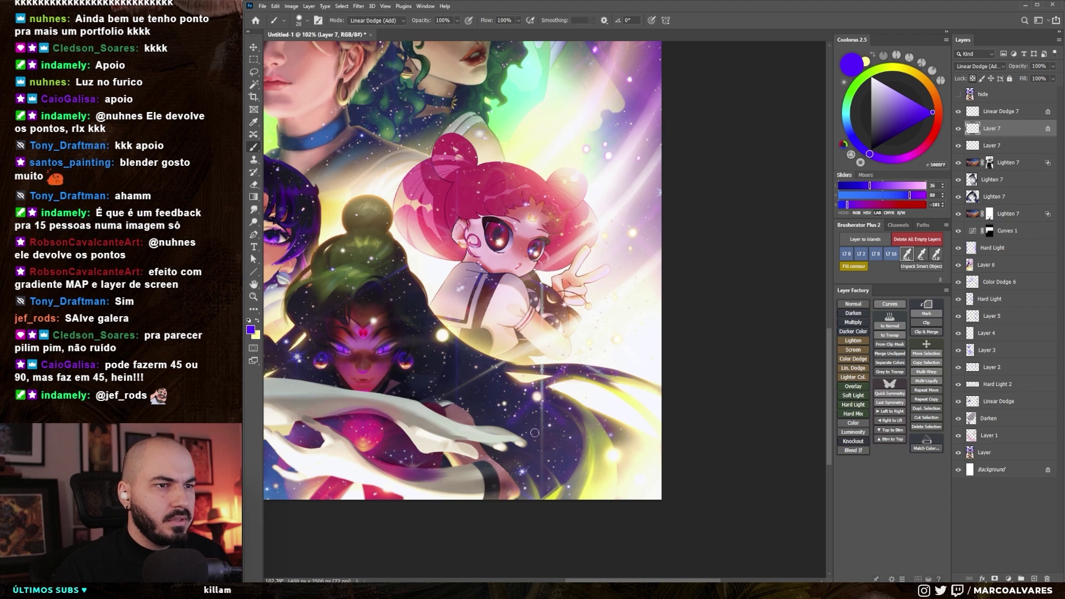
{"action": "scroll", "coordinate": [511, 373], "scroll_direction": "up", "scroll_amount": 4}
{"action": "scroll", "coordinate": [511, 373], "scroll_direction": "down", "scroll_amount": 5}
{"action": "scroll", "coordinate": [488, 388], "scroll_direction": "up", "scroll_amount": 4}
{"action": "scroll", "coordinate": [468, 406], "scroll_direction": "down", "scroll_amount": 4}
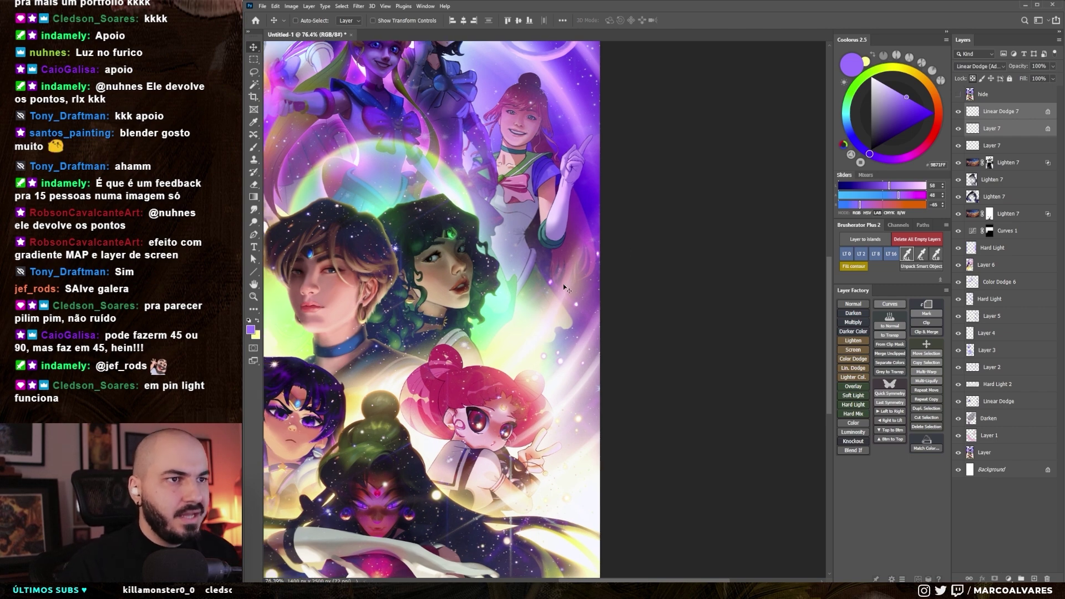
{"action": "scroll", "coordinate": [666, 255], "scroll_direction": "up", "scroll_amount": 3}
{"action": "scroll", "coordinate": [638, 283], "scroll_direction": "up", "scroll_amount": 3}
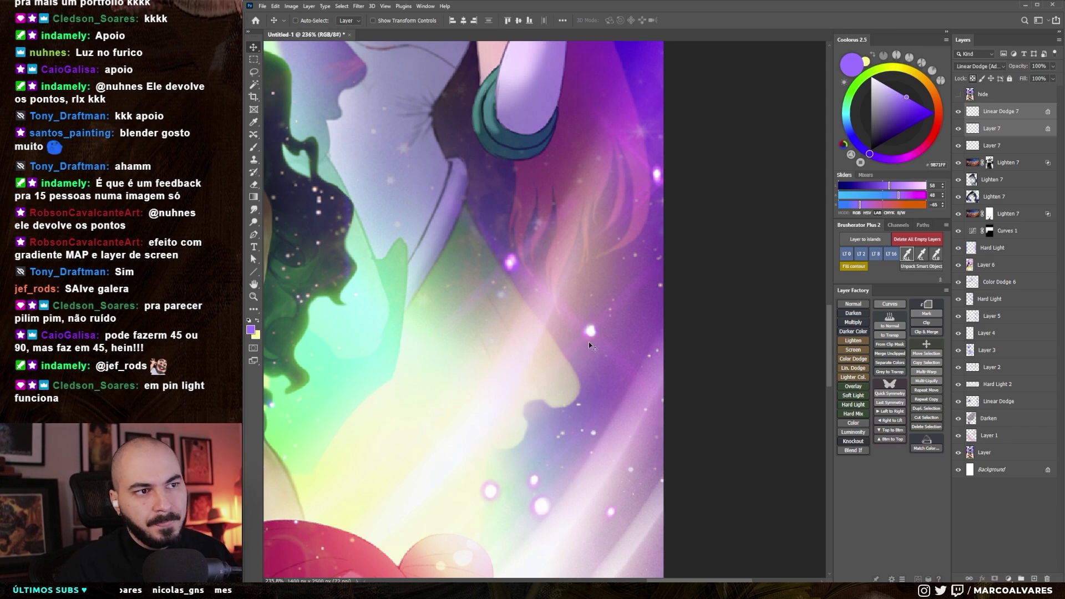
{"action": "scroll", "coordinate": [556, 372], "scroll_direction": "down", "scroll_amount": 3}
{"action": "scroll", "coordinate": [577, 355], "scroll_direction": "down", "scroll_amount": 2}
{"action": "scroll", "coordinate": [592, 333], "scroll_direction": "up", "scroll_amount": 2}
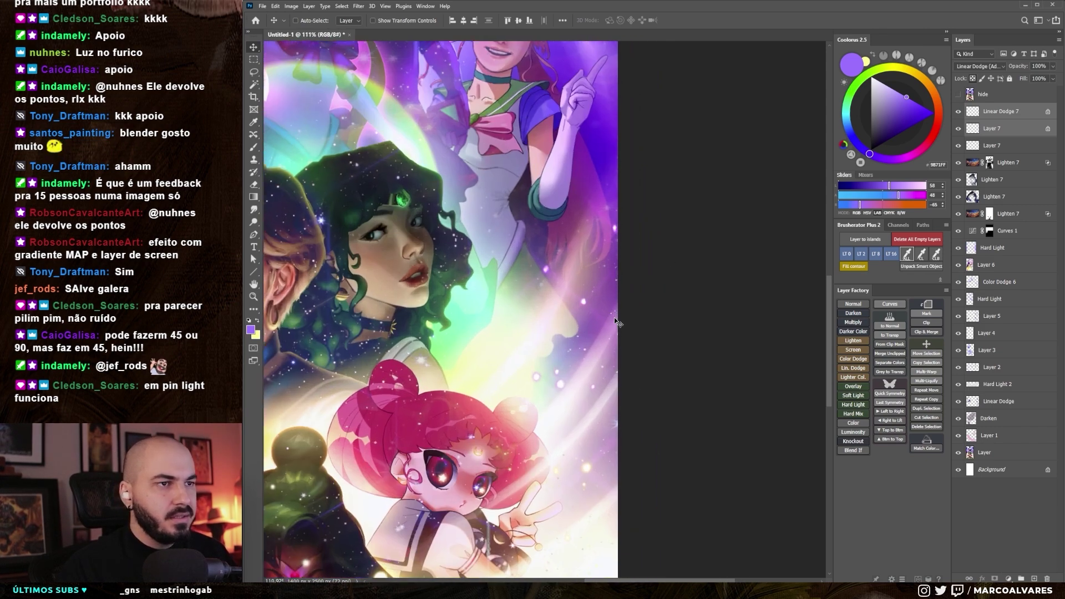
{"action": "scroll", "coordinate": [592, 333], "scroll_direction": "up", "scroll_amount": 1}
{"action": "left_click_drag", "start_coordinate": [993, 146], "coordinate": [998, 109]}
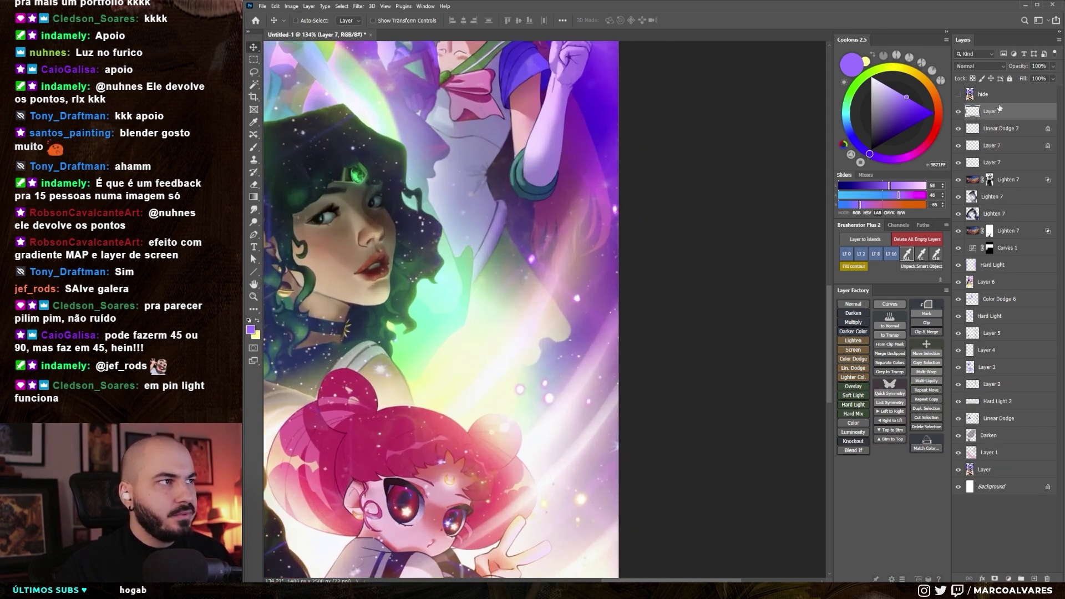
- Give the streaks a 90°, 159-pixel motion blur and a 141%, 23.7-pixel unsharp mask
{"action": "left_click", "coordinate": [343, 7]}
{"action": "mouse_move", "coordinate": [397, 112]}
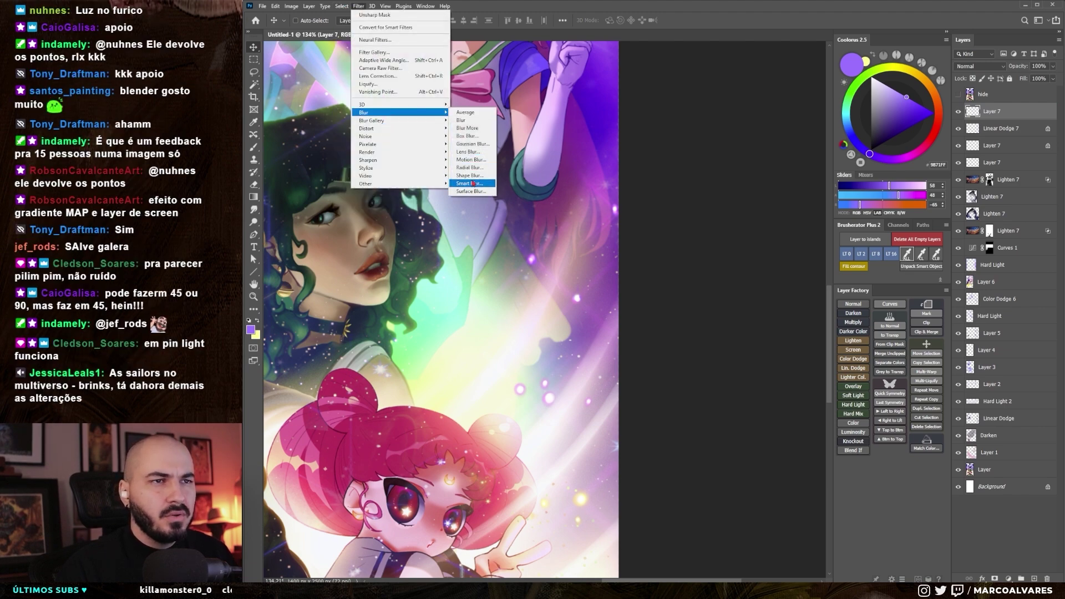
{"action": "left_click", "coordinate": [471, 159]}
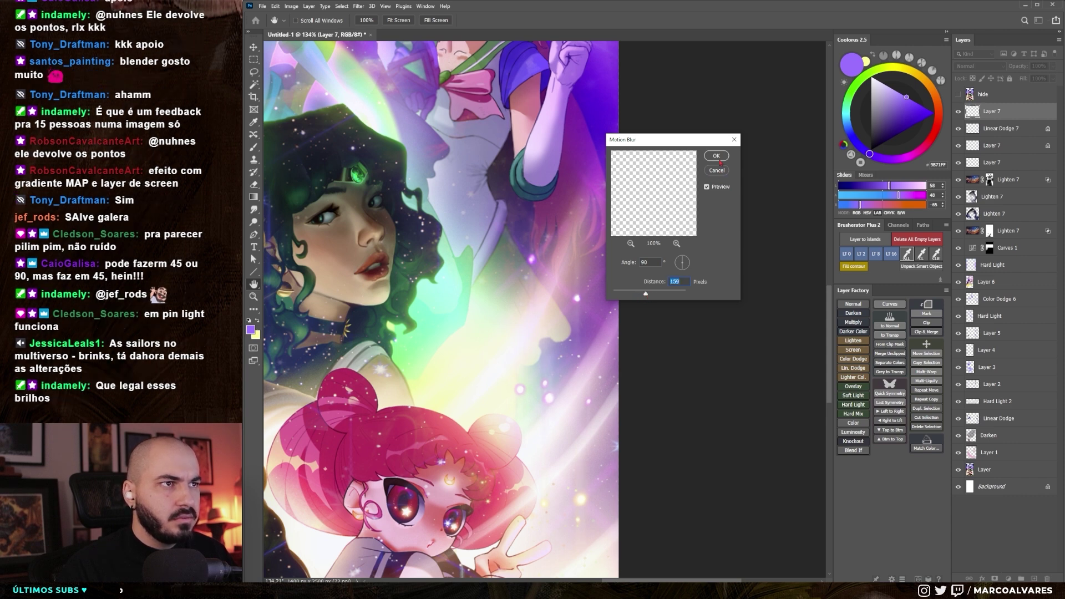
{"action": "key", "text": "Return"}
{"action": "left_click", "coordinate": [358, 6]}
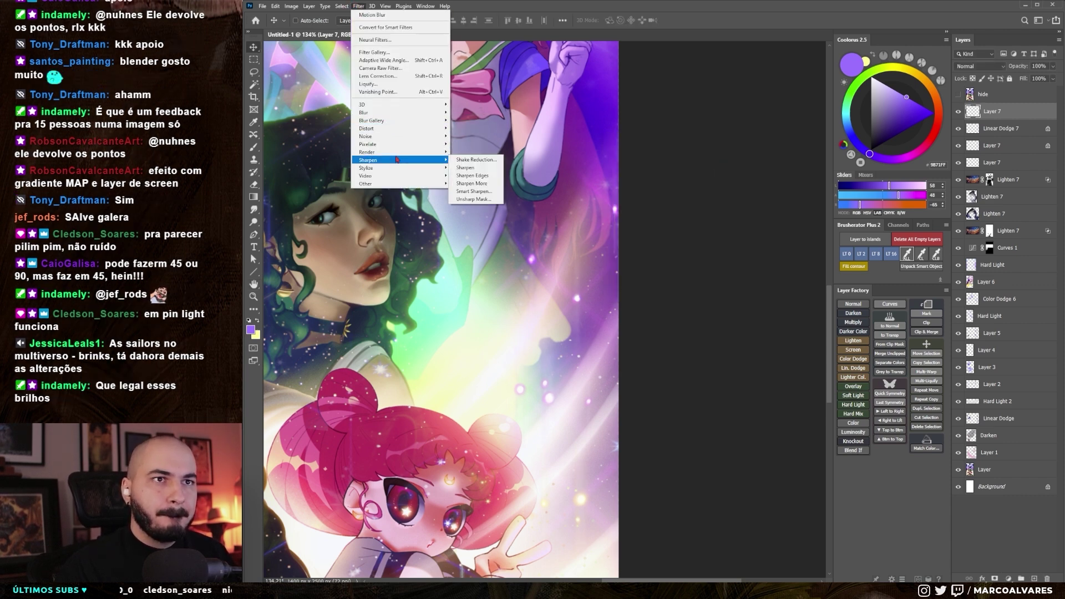
{"action": "mouse_move", "coordinate": [368, 159]}
{"action": "left_click", "coordinate": [472, 199]}
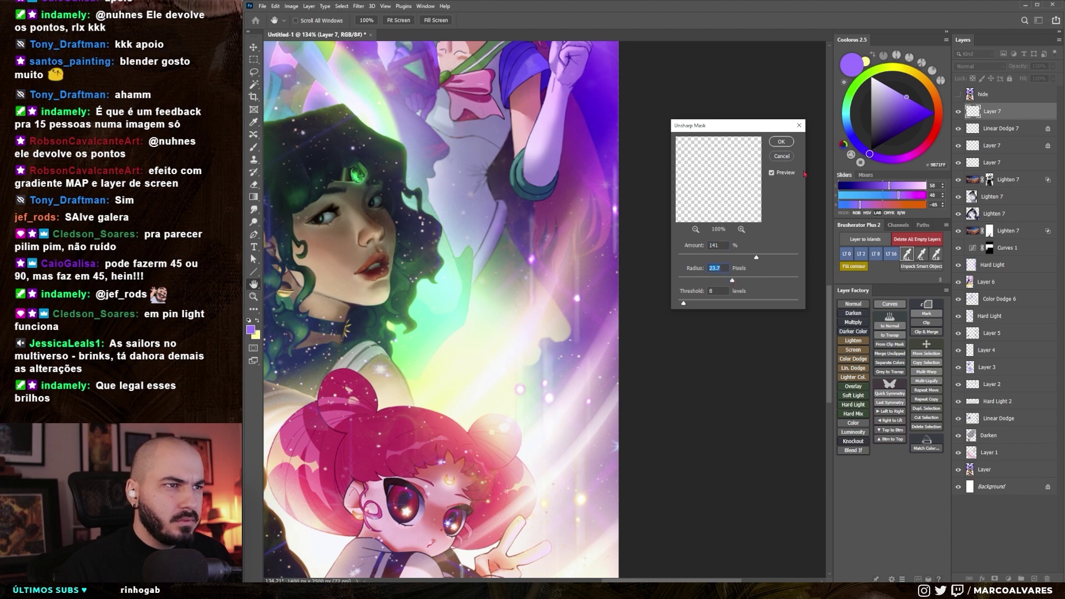
{"action": "key", "text": "Return"}
{"action": "scroll", "coordinate": [626, 316], "scroll_direction": "down", "scroll_amount": 5}
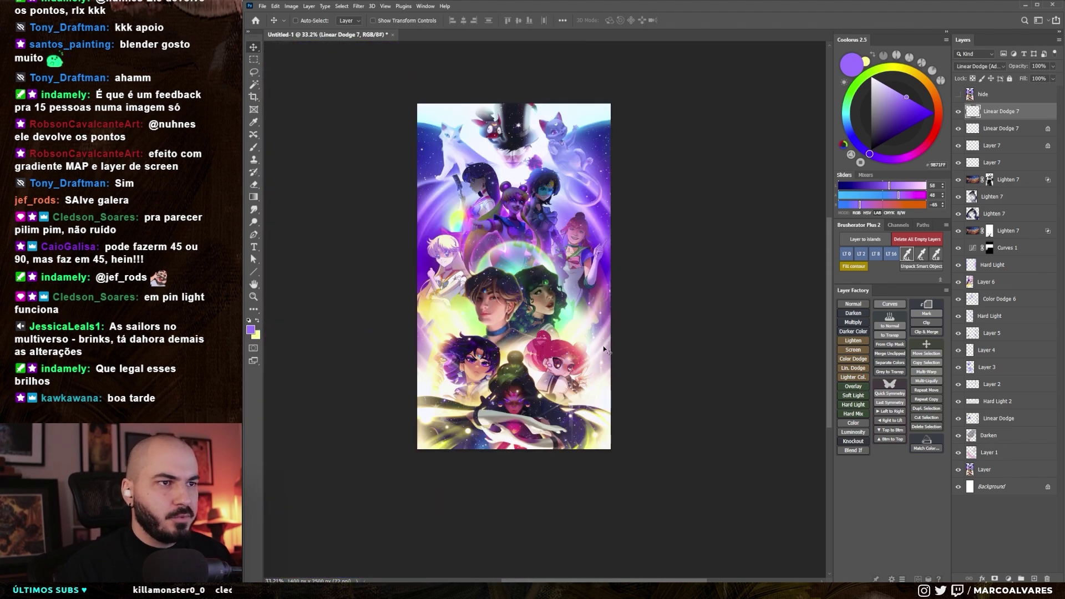
- Select the whole canvas and stamp all visible layers into a new merged Layer 8
{"action": "scroll", "coordinate": [659, 244], "scroll_direction": "up", "scroll_amount": 5}
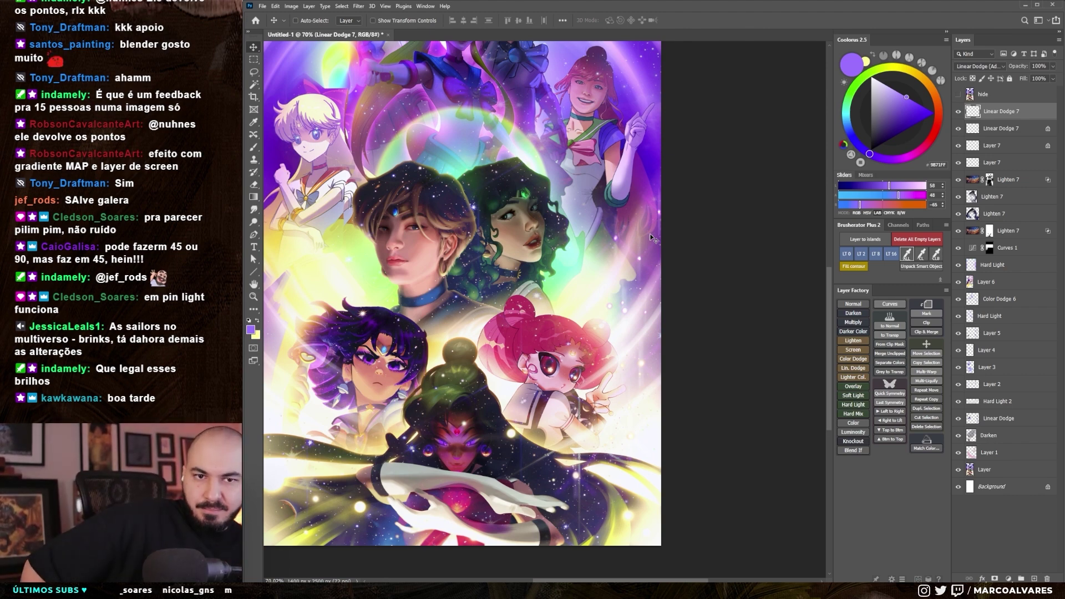
{"action": "scroll", "coordinate": [583, 200], "scroll_direction": "down", "scroll_amount": 2}
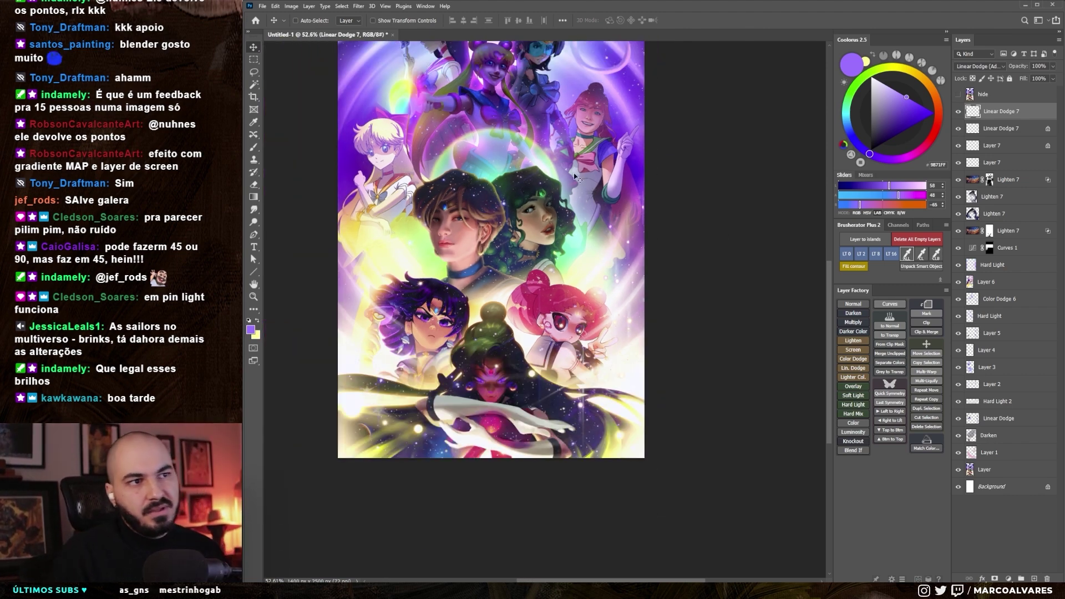
{"action": "scroll", "coordinate": [515, 291], "scroll_direction": "up", "scroll_amount": 3}
{"action": "scroll", "coordinate": [515, 290], "scroll_direction": "down", "scroll_amount": 2}
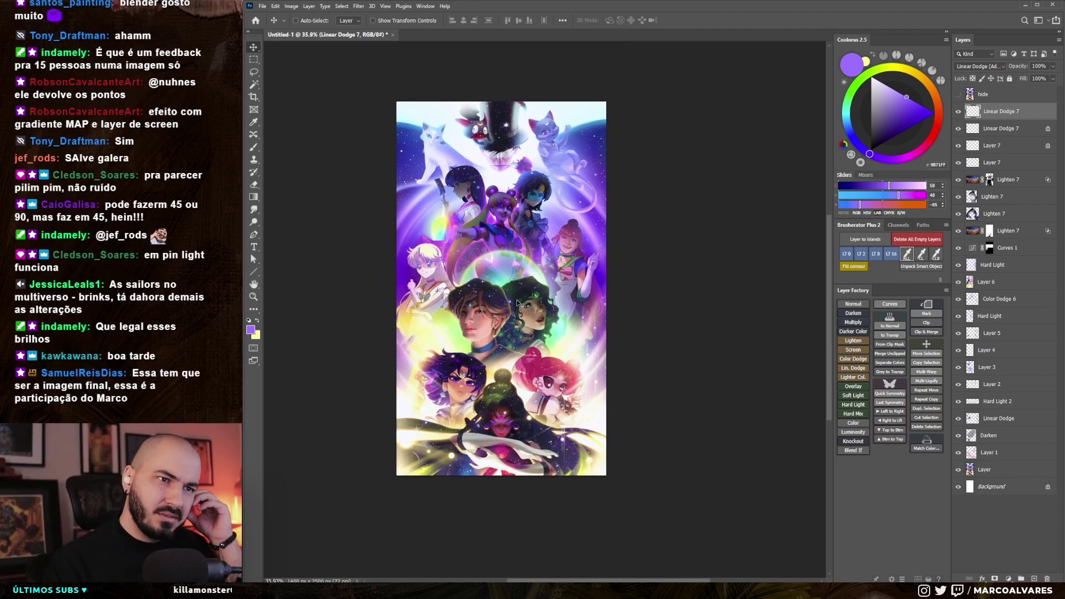
{"action": "scroll", "coordinate": [517, 303], "scroll_direction": "up", "scroll_amount": 1}
{"action": "scroll", "coordinate": [517, 303], "scroll_direction": "up", "scroll_amount": 1}
{"action": "key", "text": "ctrl+a"}
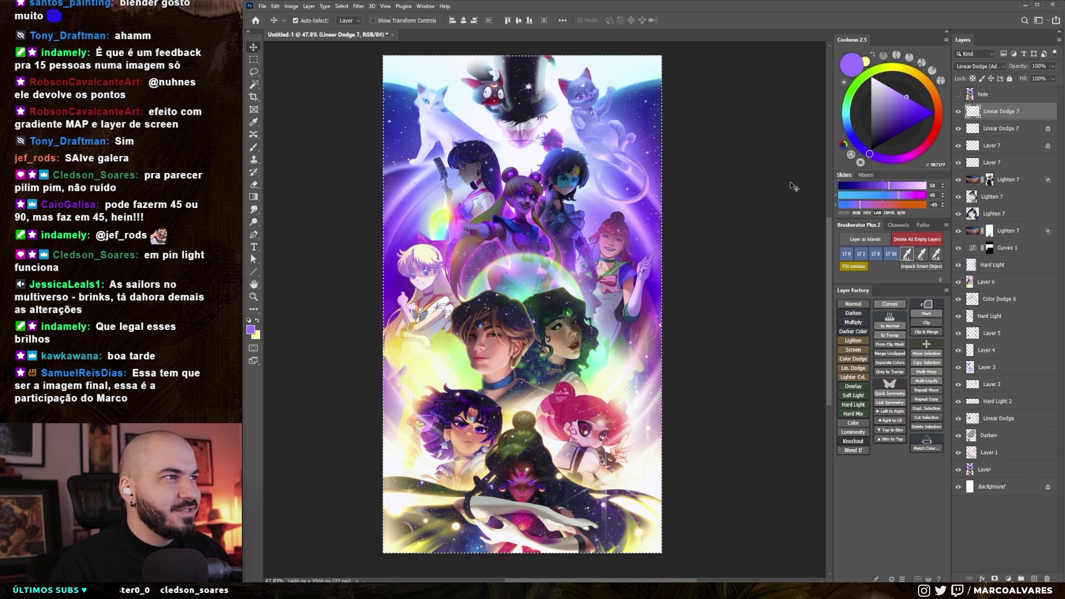
{"action": "key", "text": "ctrl+shift+alt+e"}
{"action": "left_click", "coordinate": [292, 6]}
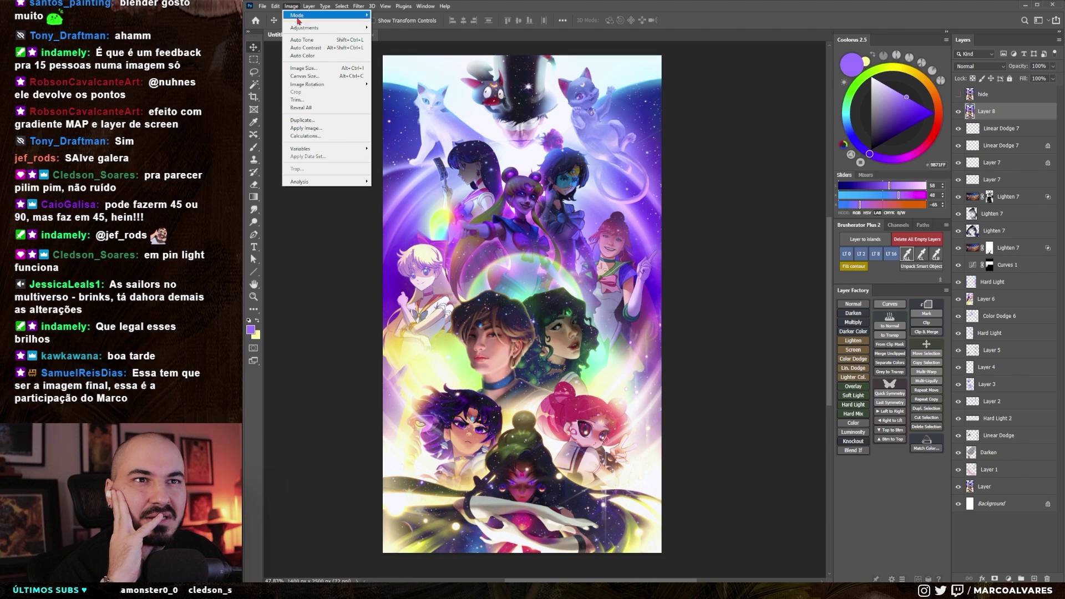
- Mask Layer 8 with Apply Image from the merged poster, then duplicate it twice
{"action": "left_click", "coordinate": [293, 10]}
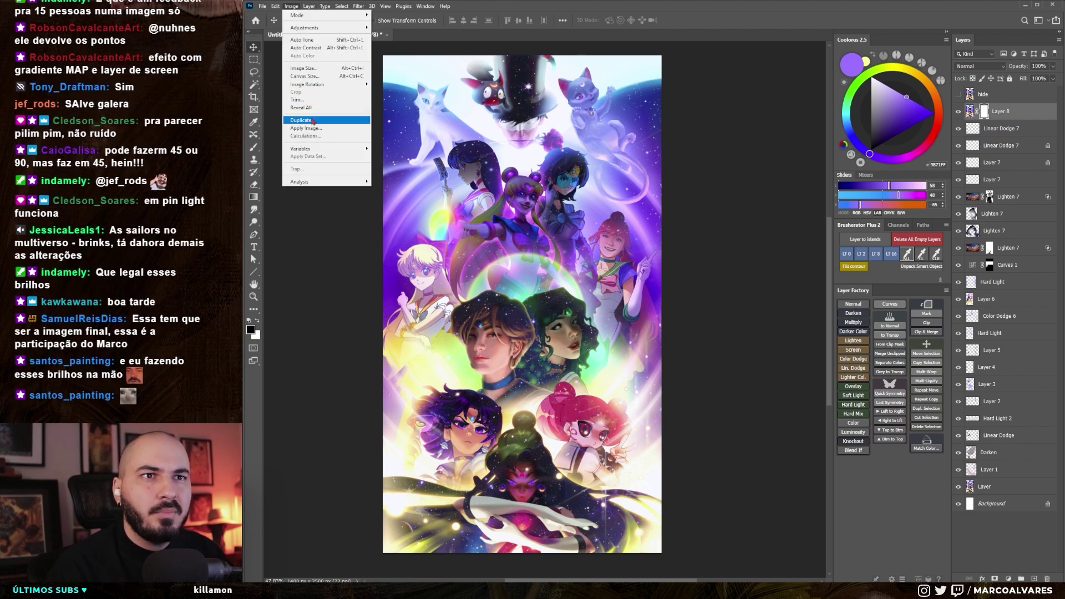
{"action": "left_click", "coordinate": [312, 129]}
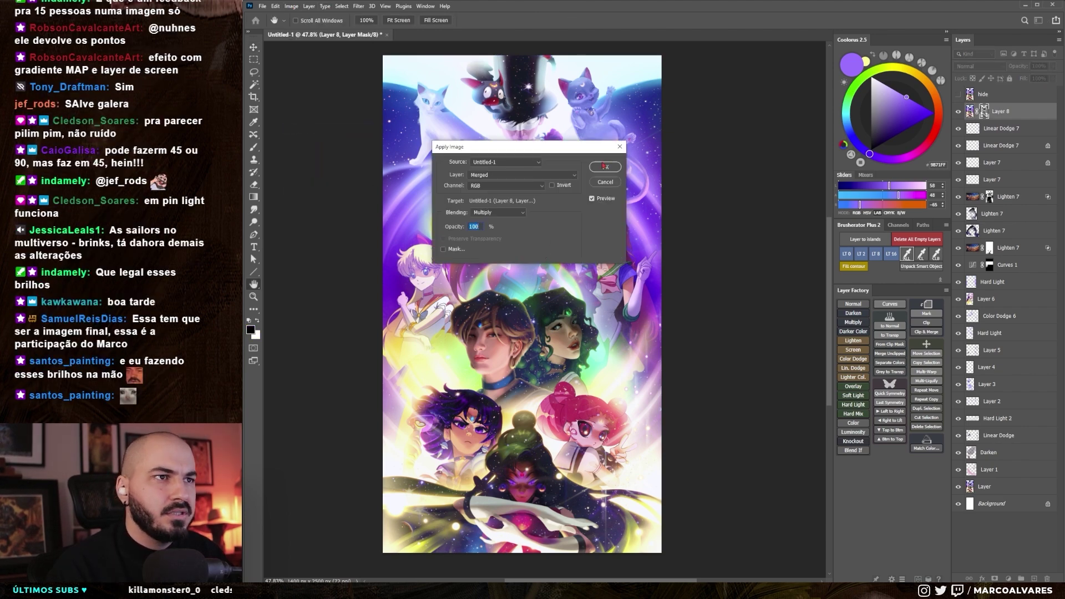
{"action": "left_click", "coordinate": [605, 166]}
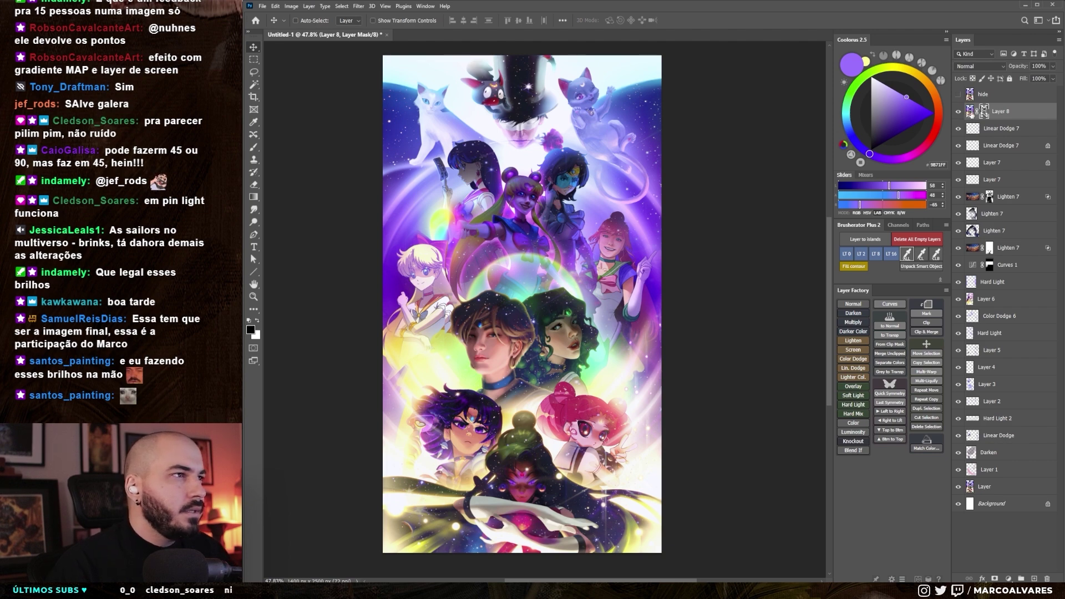
{"action": "left_click", "coordinate": [971, 112]}
{"action": "scroll", "coordinate": [571, 367], "scroll_direction": "up", "scroll_amount": 3}
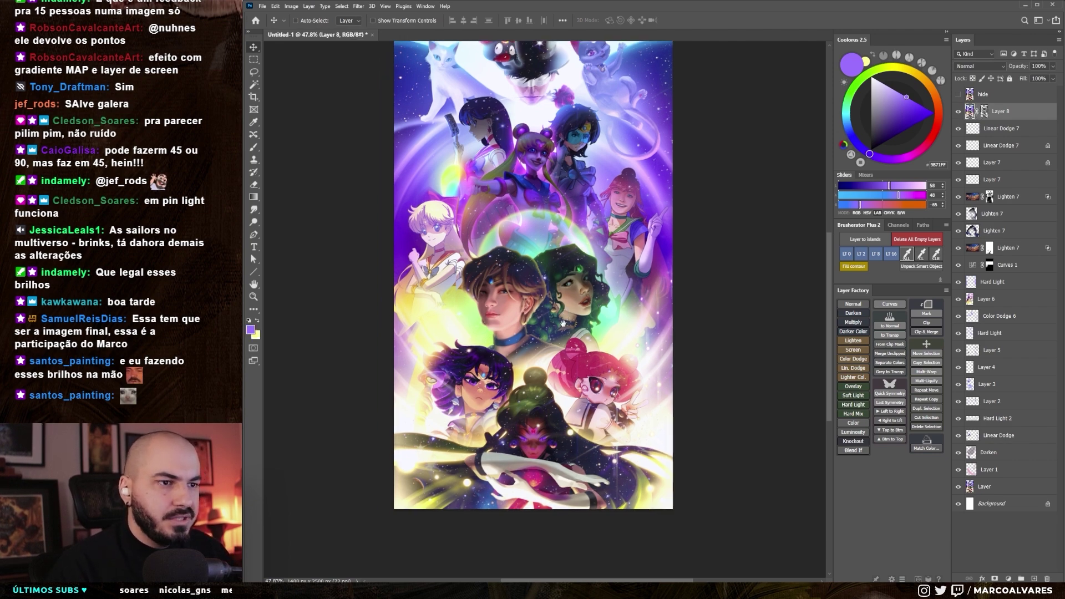
{"action": "key", "text": "ctrl+j"}
{"action": "key", "text": "ctrl+j"}
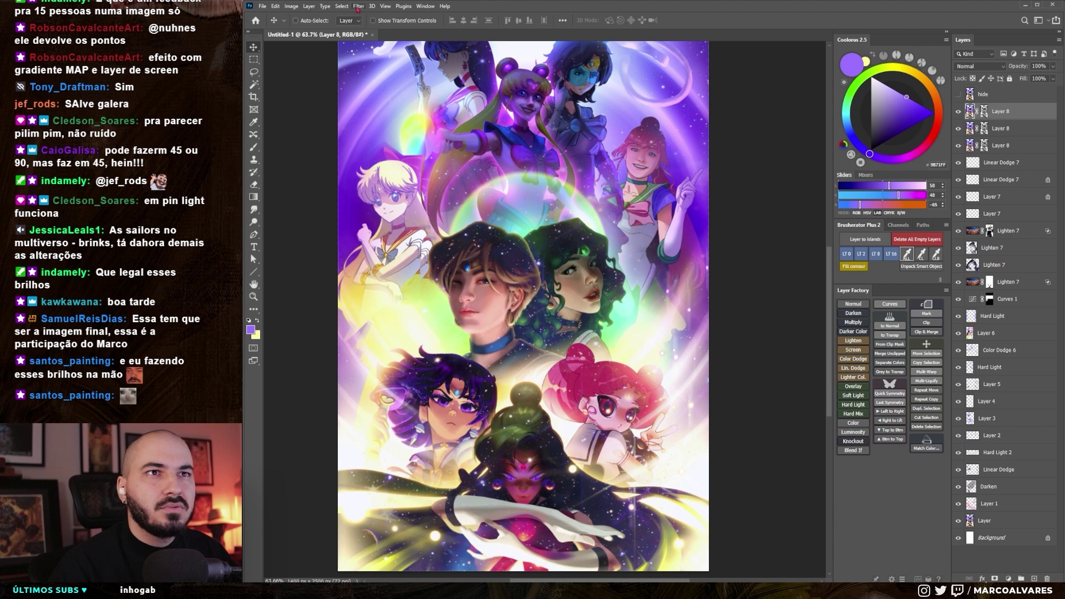
- Give the top Layer 8 copy a 45°, 159-pixel motion blur and a 243% unsharp mask
{"action": "left_click", "coordinate": [358, 7]}
{"action": "left_click", "coordinate": [481, 162]}
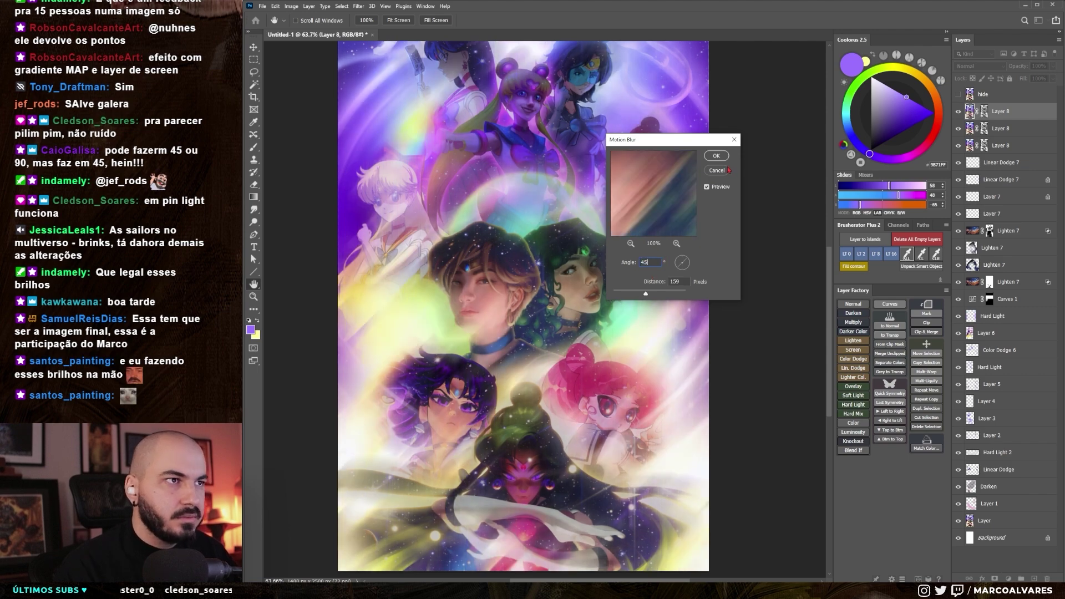
{"action": "left_click", "coordinate": [716, 156]}
{"action": "left_click", "coordinate": [359, 7]}
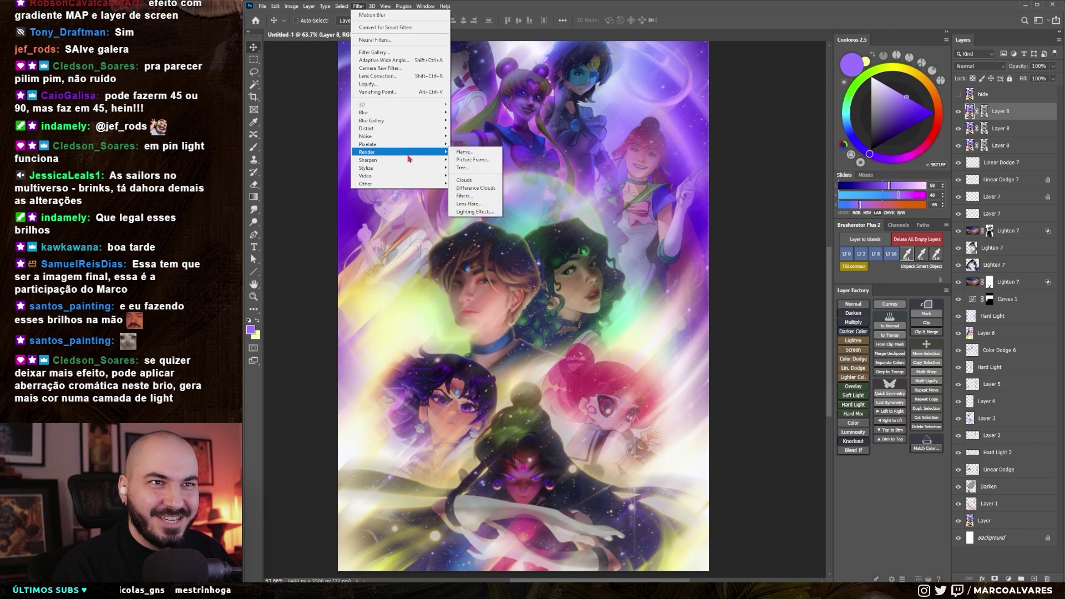
{"action": "left_click", "coordinate": [472, 201]}
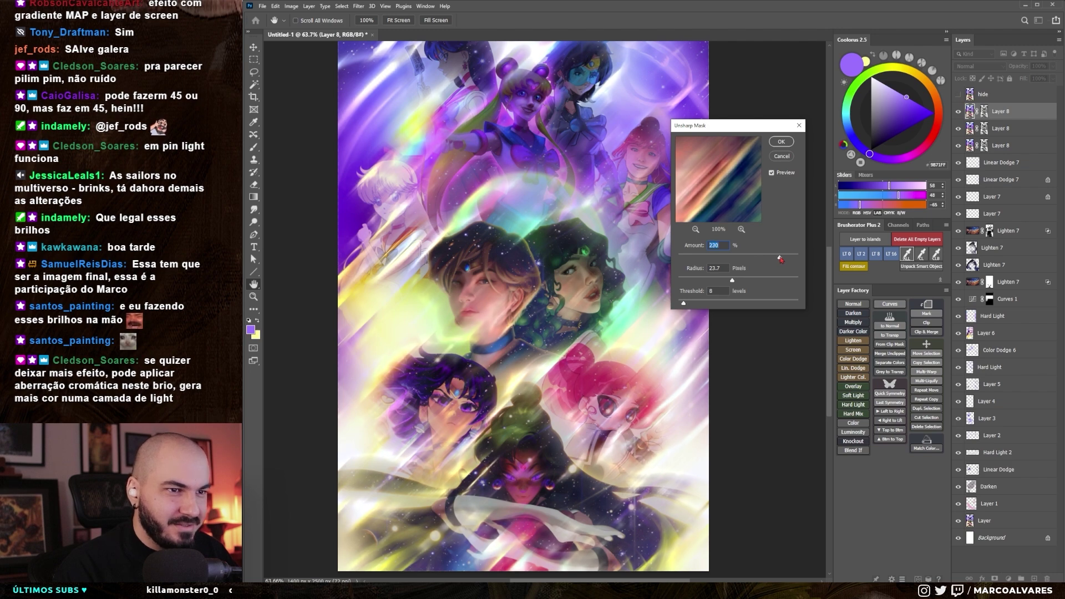
{"action": "left_click_drag", "start_coordinate": [781, 259], "coordinate": [783, 260]}
{"action": "left_click", "coordinate": [781, 142]}
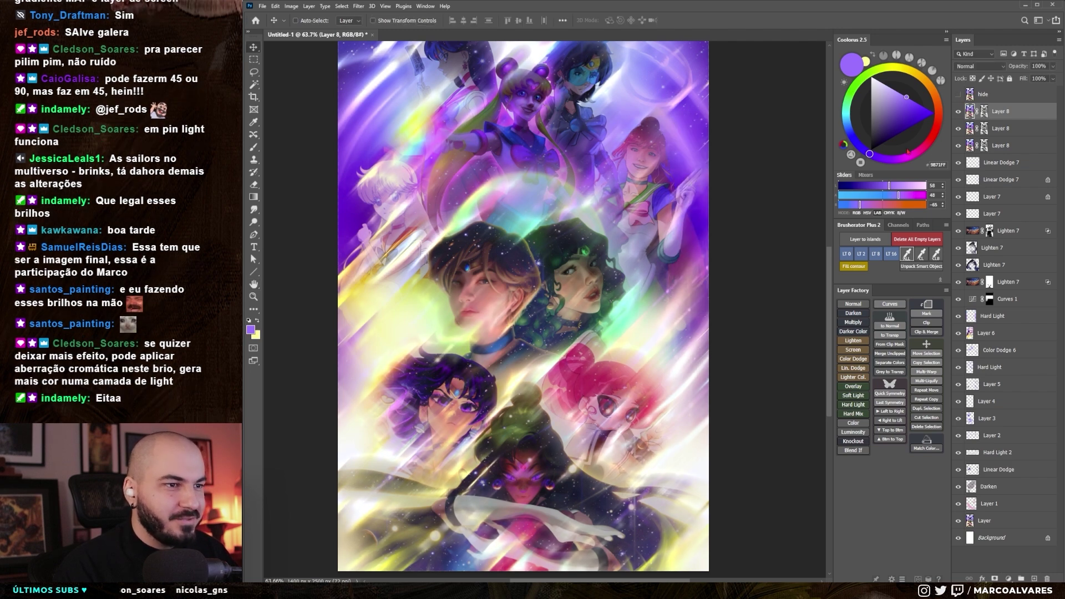
{"action": "left_click", "coordinate": [986, 131]}
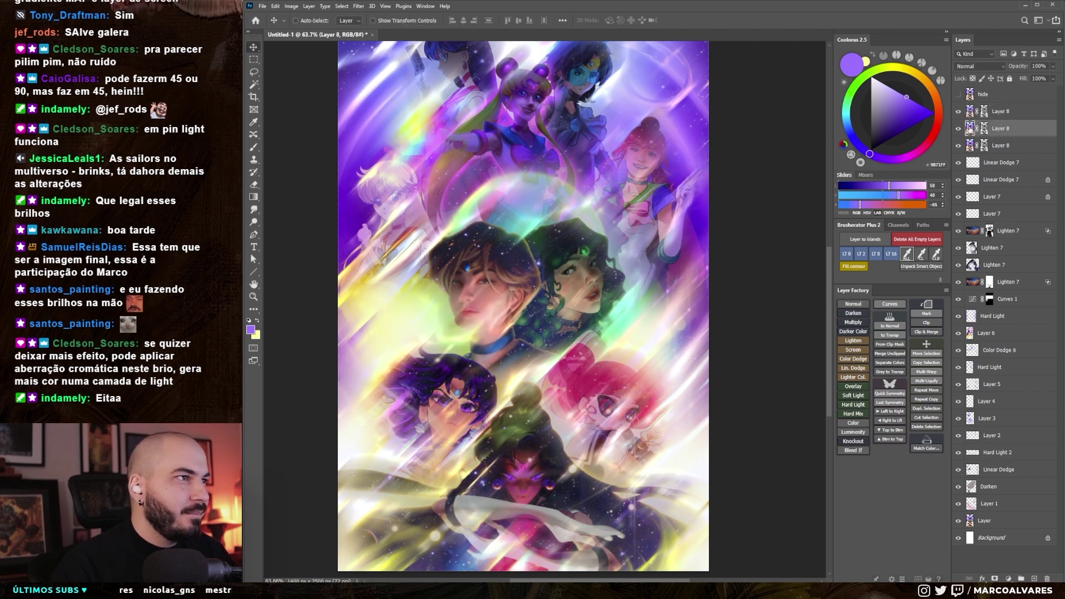
- Give the second Layer 8 copy a -35° motion blur and an unsharp mask at 13.5-pixel radius
{"action": "left_click", "coordinate": [359, 6]}
{"action": "left_click", "coordinate": [469, 179]}
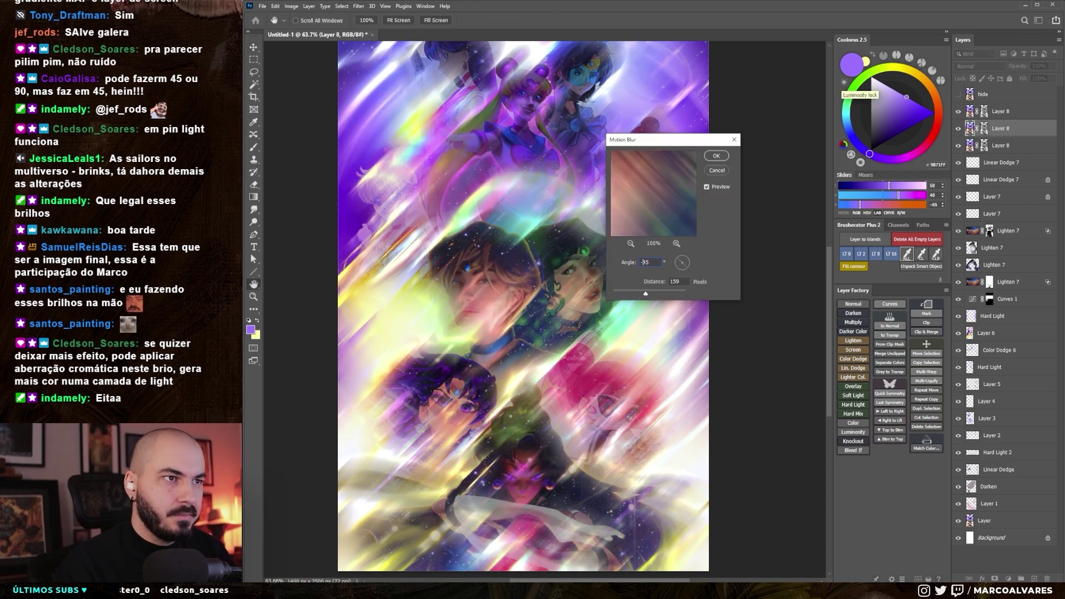
{"action": "left_click", "coordinate": [716, 156]}
{"action": "left_click", "coordinate": [358, 6]}
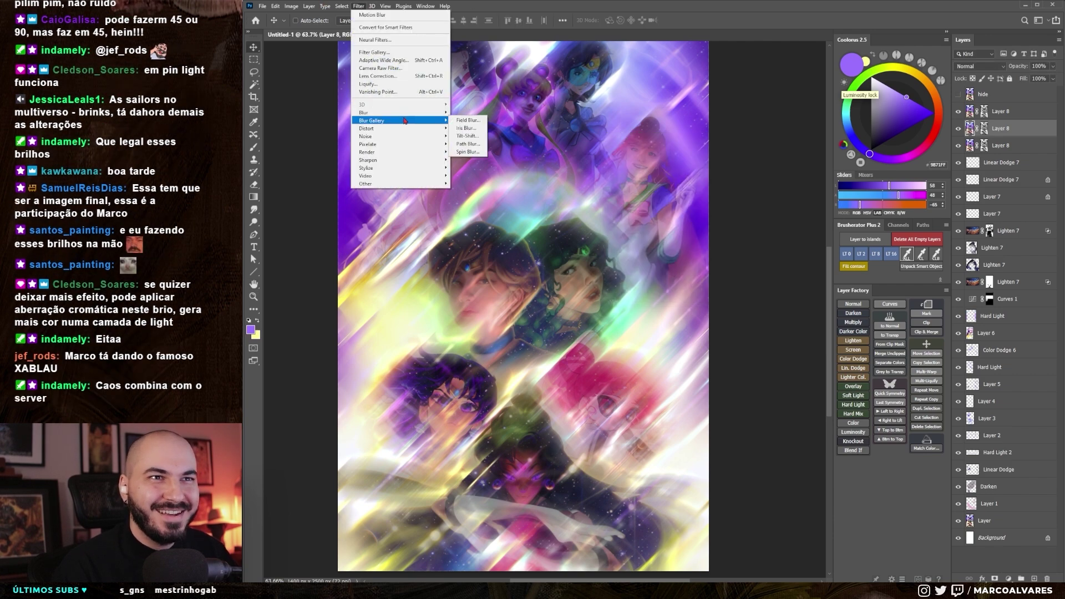
{"action": "left_click", "coordinate": [479, 200]}
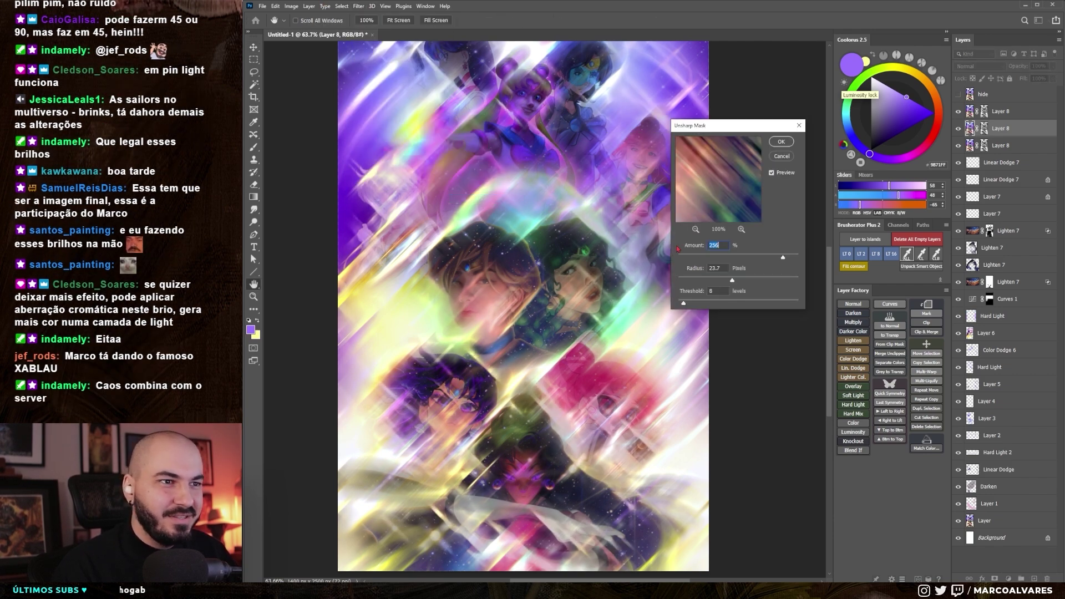
{"action": "mouse_move", "coordinate": [783, 259]}
{"action": "left_mouse_down"}
{"action": "mouse_move", "coordinate": [754, 283]}
{"action": "mouse_move", "coordinate": [728, 282]}
{"action": "left_mouse_up"}
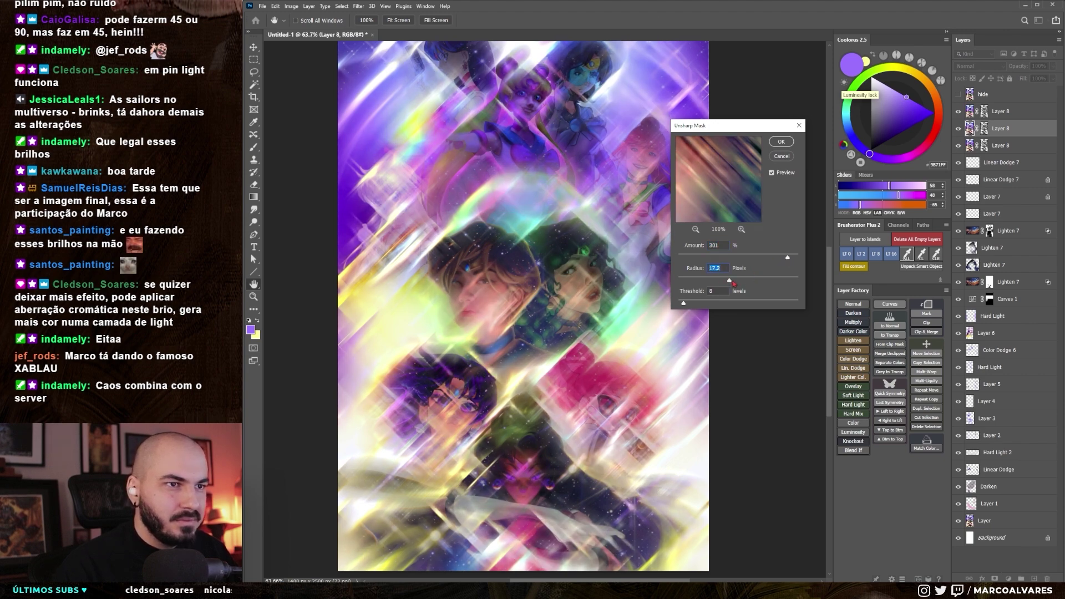
{"action": "left_click_drag", "start_coordinate": [787, 258], "coordinate": [779, 260]}
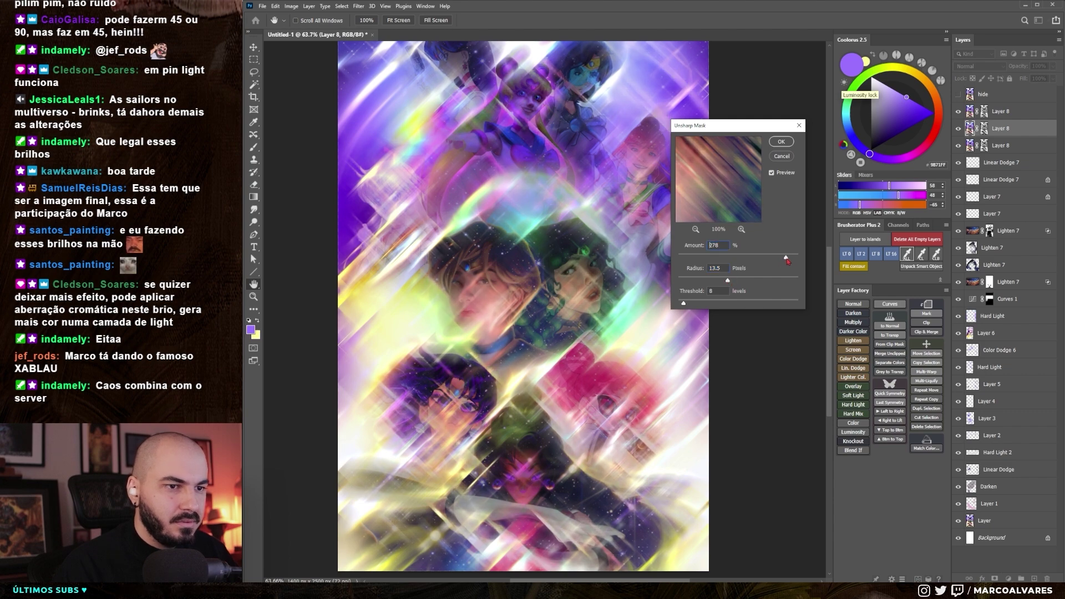
{"action": "key", "text": "Return"}
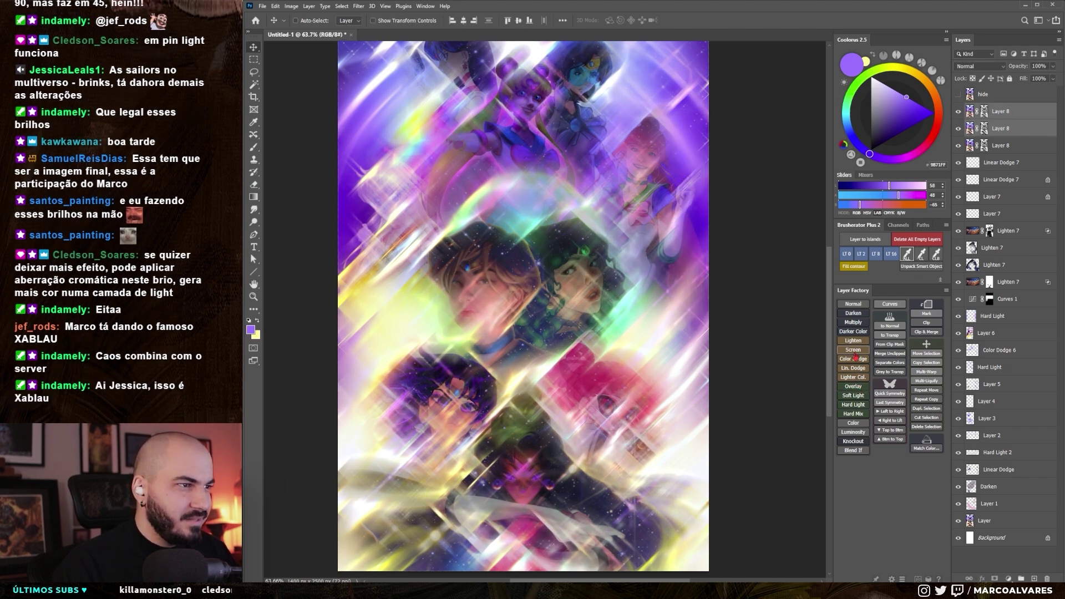
- Set the top streak layer's blend mode to Lighten
{"action": "left_click", "coordinate": [853, 341]}
{"action": "scroll", "coordinate": [520, 355], "scroll_direction": "down", "scroll_amount": 2}
{"action": "scroll", "coordinate": [520, 355], "scroll_direction": "down", "scroll_amount": 2}
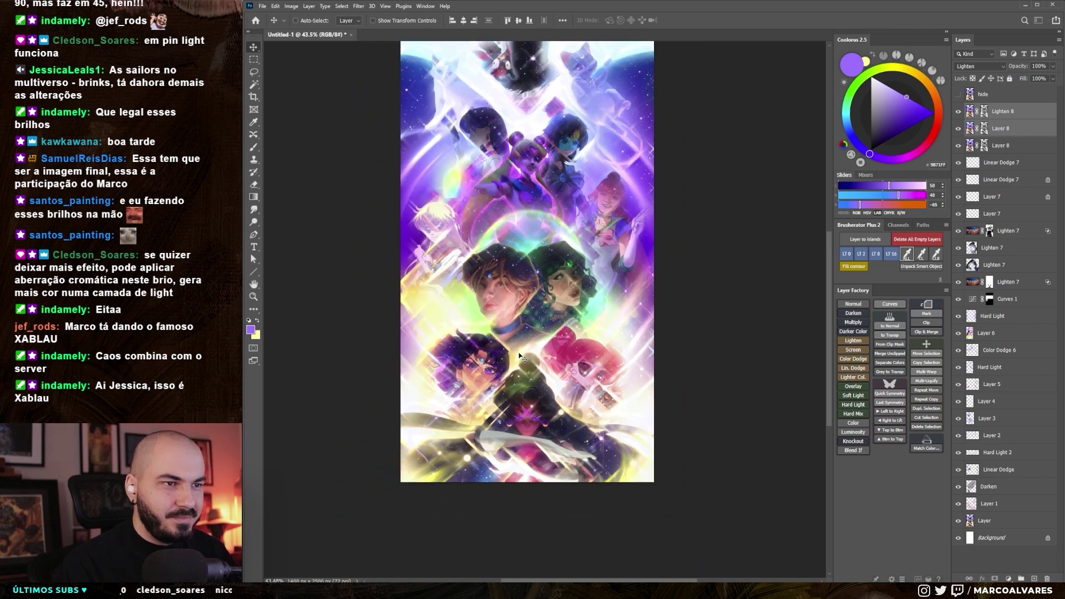
- Group the Lighten 8 and Layer 8 streak layers into Group 1
{"action": "scroll", "coordinate": [520, 355], "scroll_direction": "down", "scroll_amount": 1}
{"action": "scroll", "coordinate": [522, 360], "scroll_direction": "up", "scroll_amount": 1}
{"action": "scroll", "coordinate": [524, 369], "scroll_direction": "up", "scroll_amount": 1}
{"action": "scroll", "coordinate": [530, 380], "scroll_direction": "up", "scroll_amount": 2}
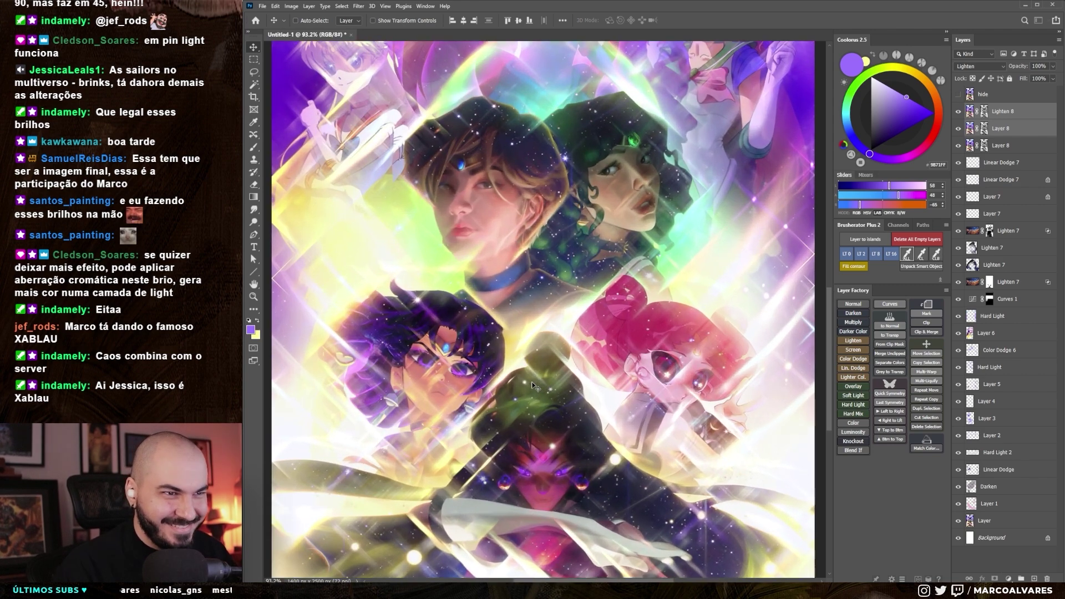
{"action": "scroll", "coordinate": [533, 386], "scroll_direction": "down", "scroll_amount": 3}
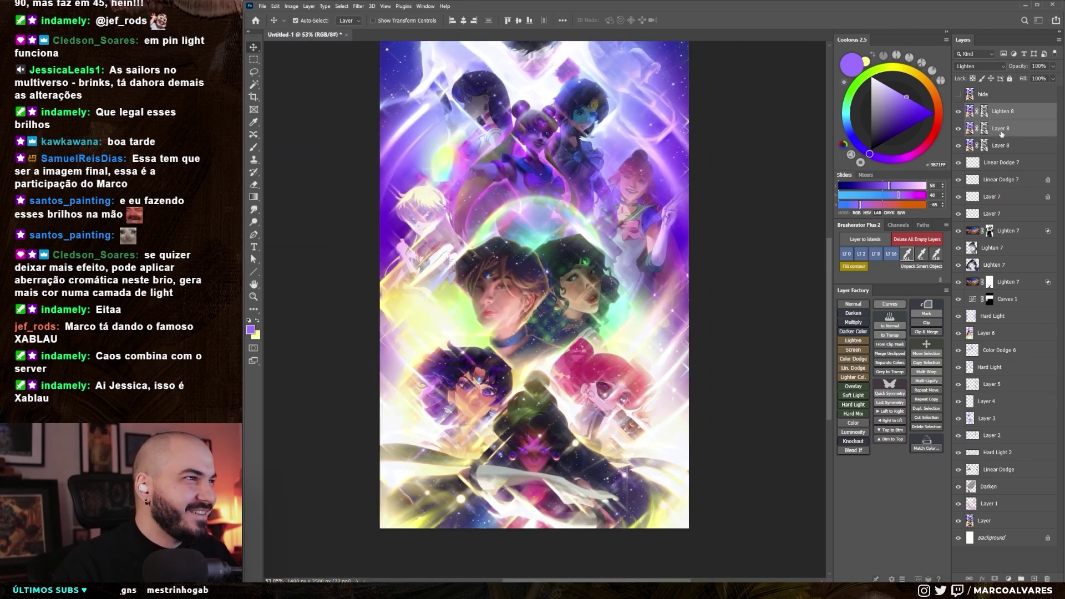
{"action": "key", "text": "ctrl+g"}
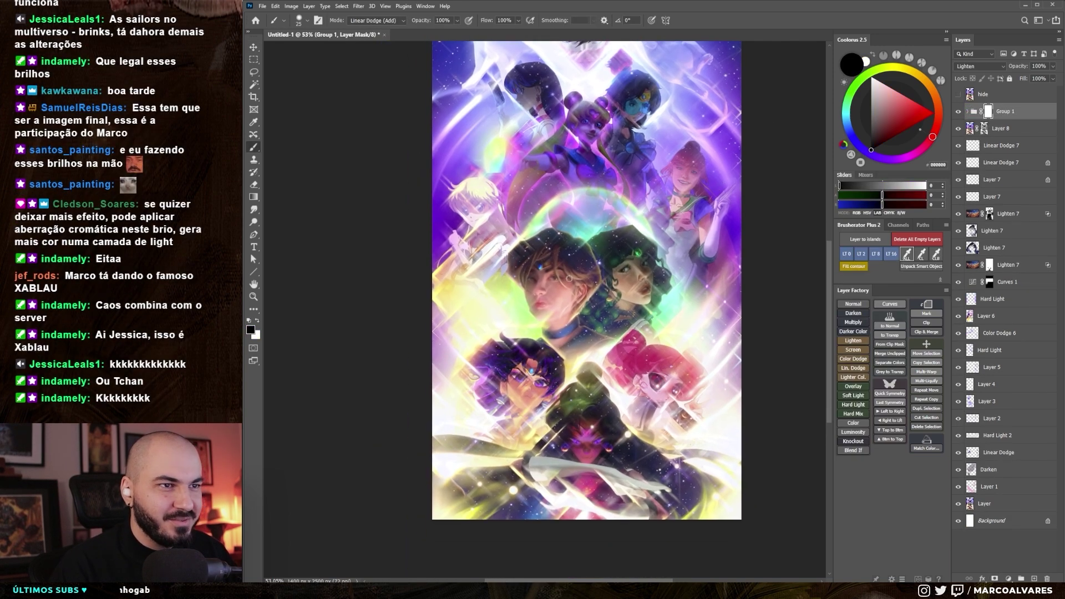
- Lower Group 1's fill to 72%, compare it hidden and shown, and target its mask
{"action": "left_click", "coordinate": [1011, 113]}
{"action": "left_click_drag", "start_coordinate": [1026, 78], "coordinate": [1021, 81]}
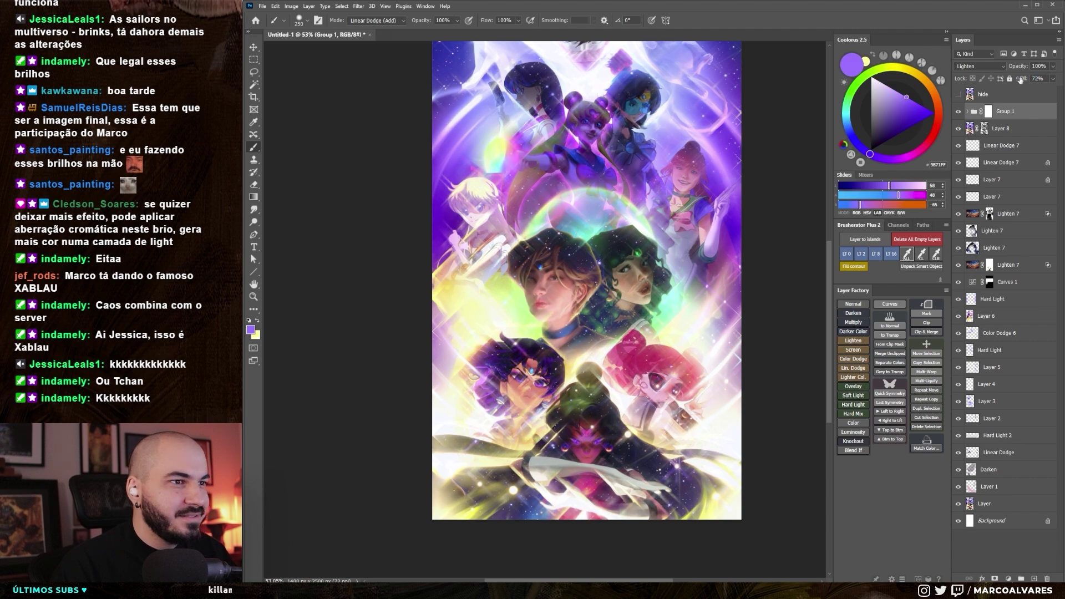
{"action": "left_click", "coordinate": [958, 112]}
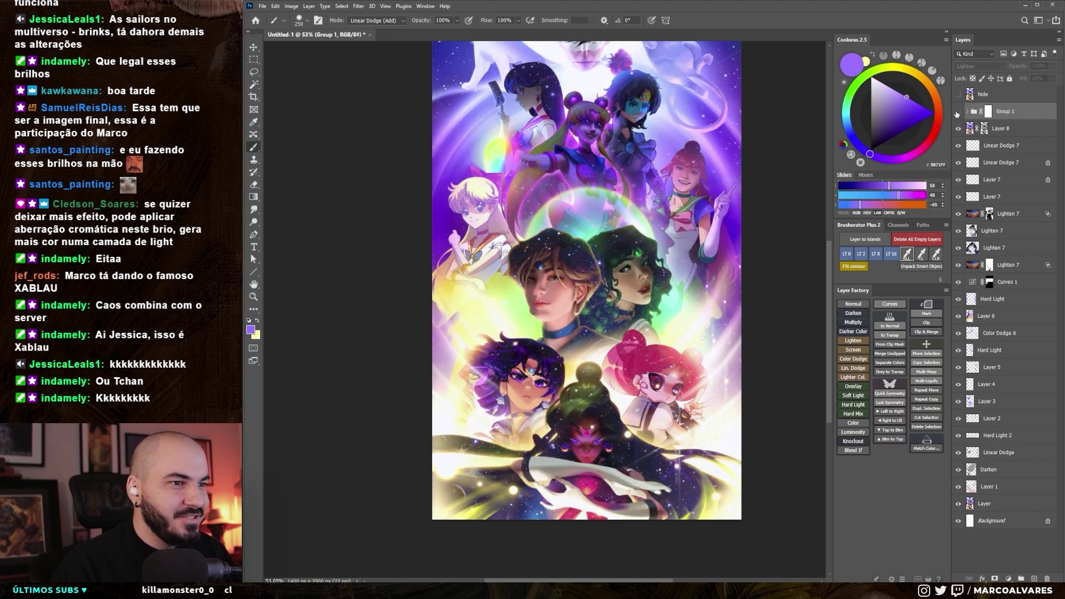
{"action": "left_click", "coordinate": [958, 113]}
{"action": "left_click", "coordinate": [987, 112]}
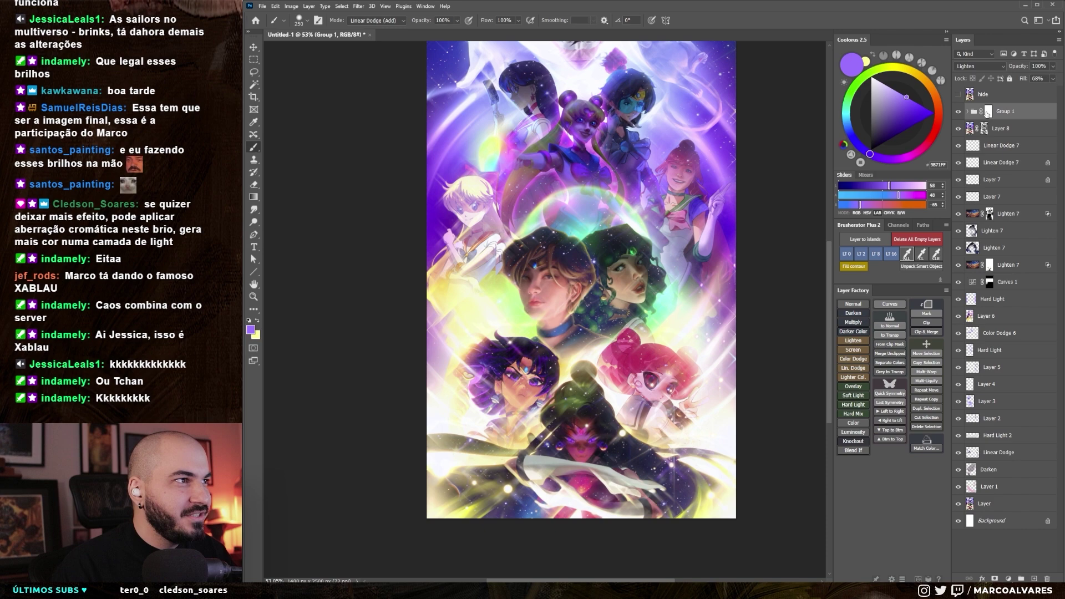
- Paint the mask with a Normal black brush around the green-haired face, resizing between 100 and 600
{"action": "left_click_drag", "start_coordinate": [773, 233], "coordinate": [769, 228]}
{"action": "key", "text": "bracketright"}
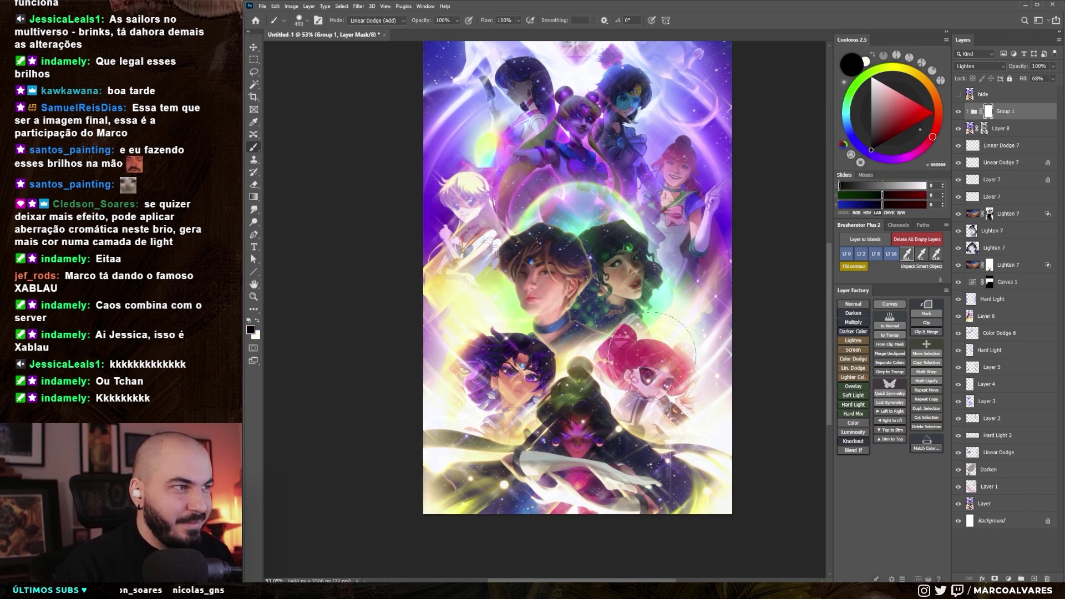
{"action": "left_click_drag", "start_coordinate": [655, 366], "coordinate": [630, 369]}
{"action": "right_click", "coordinate": [619, 298], "text": "shift"}
{"action": "left_click", "coordinate": [627, 305]}
{"action": "key", "text": "bracketleft"}
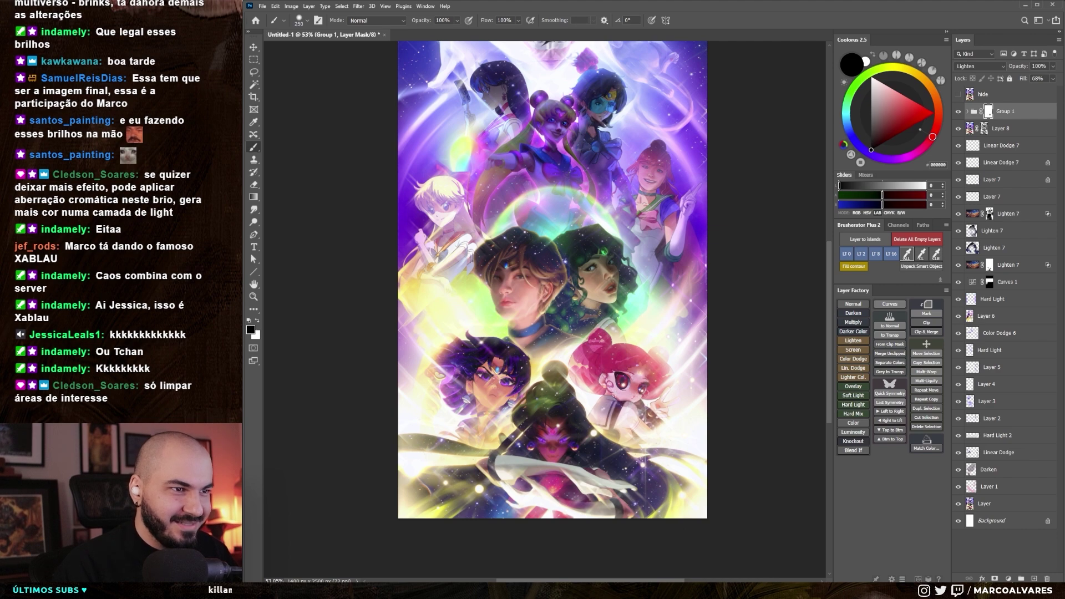
{"action": "key", "text": "bracketleft"}
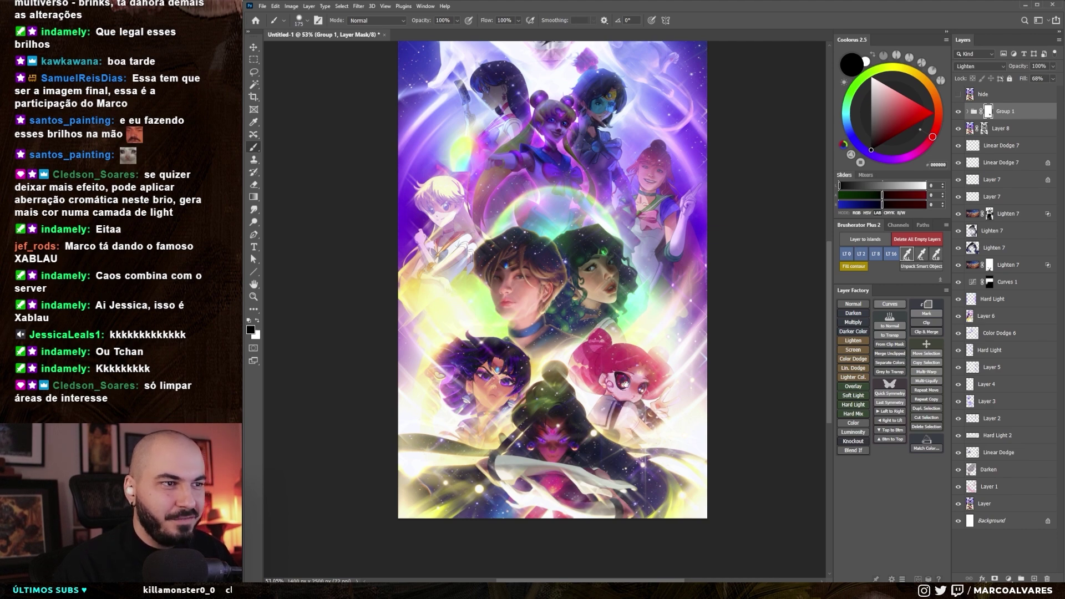
{"action": "left_click_drag", "start_coordinate": [625, 383], "coordinate": [629, 378]}
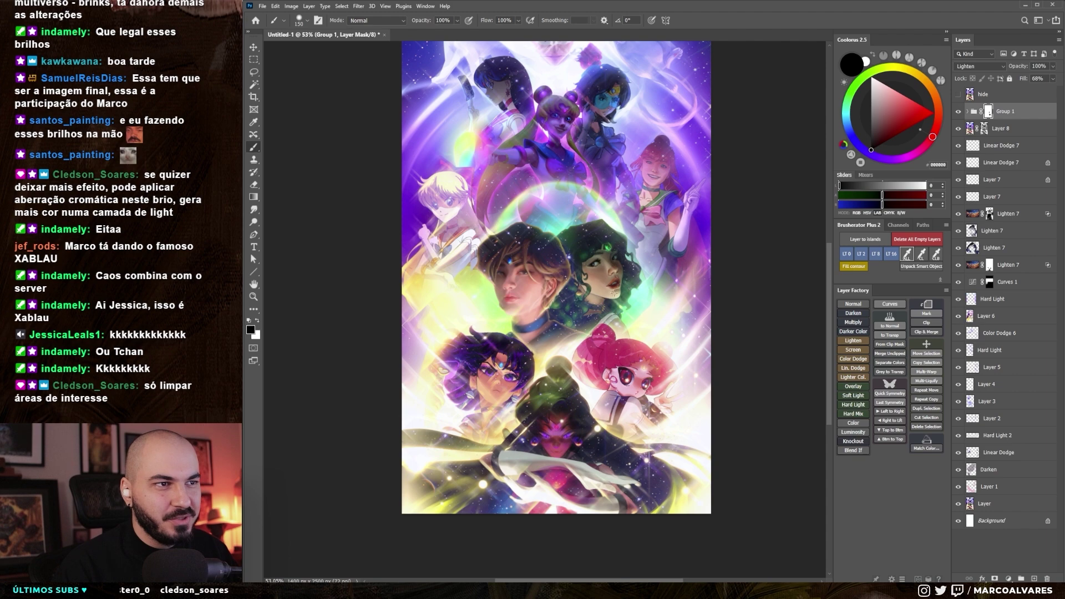
{"action": "key", "text": "bracketright"}
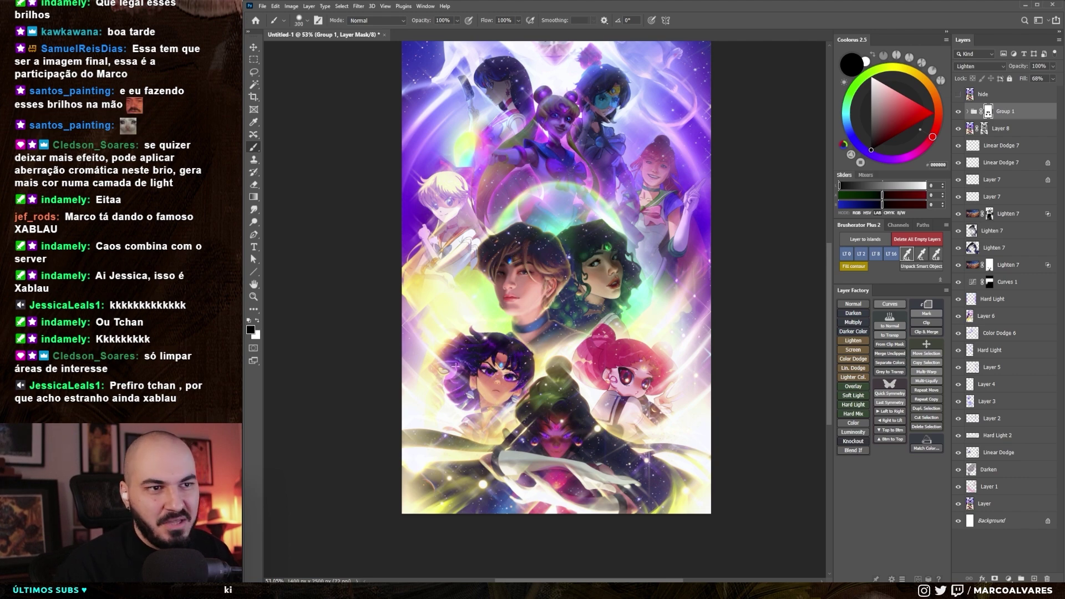
{"action": "scroll", "coordinate": [455, 359], "scroll_direction": "up", "scroll_amount": 3}
{"action": "key", "text": "bracketleft"}
{"action": "key", "text": "bracketleft"}
{"action": "key", "text": "bracketleft"}
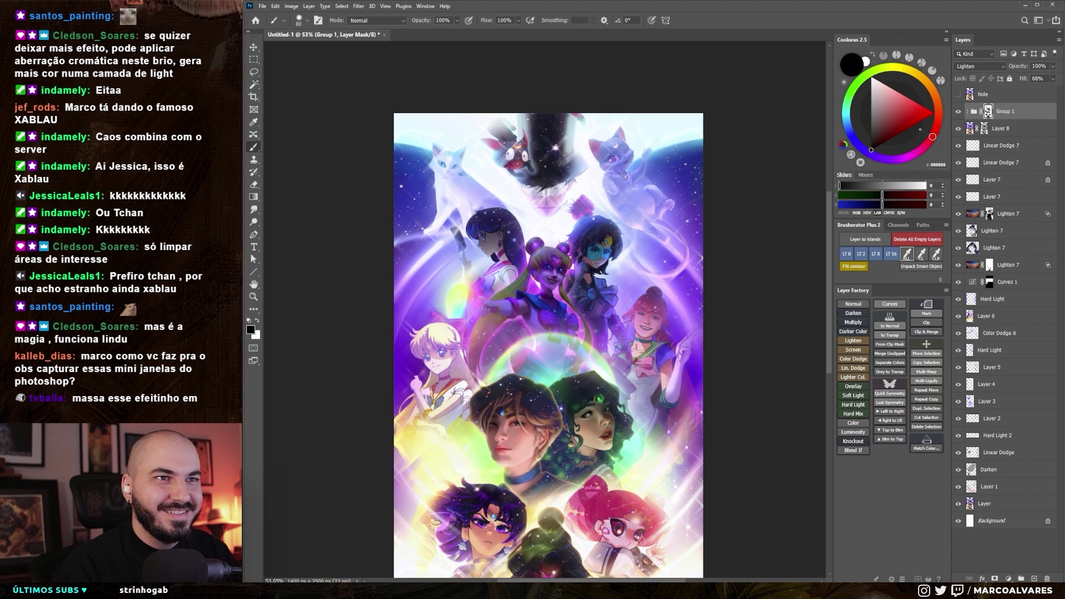
{"action": "key", "text": "bracketright"}
{"action": "key", "text": "bracketright"}
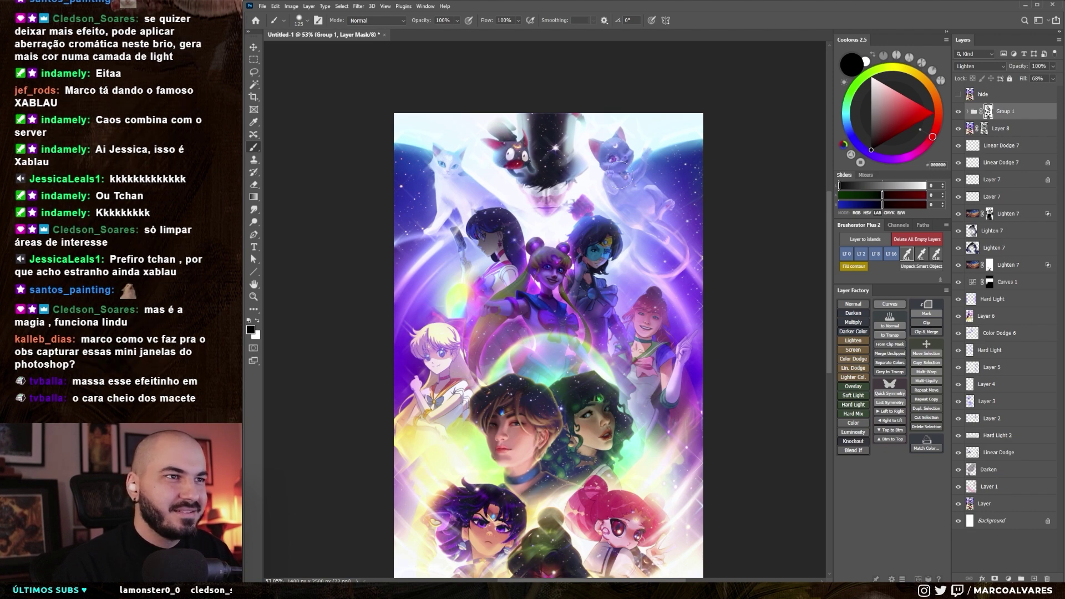
{"action": "scroll", "coordinate": [615, 222], "scroll_direction": "down", "scroll_amount": 4}
{"action": "scroll", "coordinate": [650, 371], "scroll_direction": "up", "scroll_amount": 2}
{"action": "key", "text": "bracketright"}
{"action": "key", "text": "bracketright"}
{"action": "key", "text": "bracketright"}
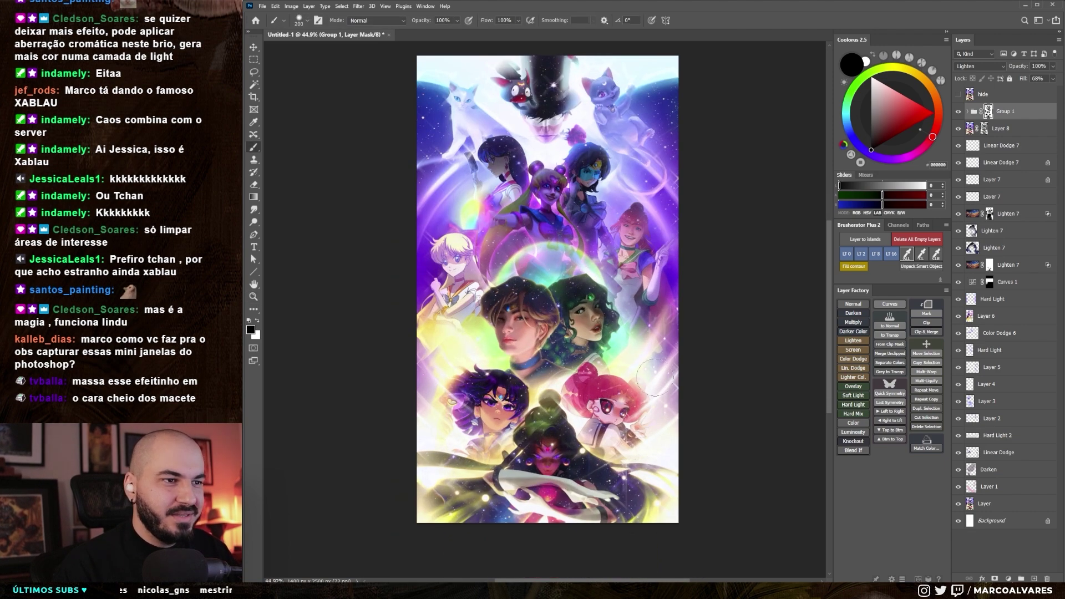
{"action": "key", "text": "bracketright"}
{"action": "key", "text": "bracketright"}
{"action": "key", "text": "bracketright"}
{"action": "key", "text": "bracketright"}
{"action": "key", "text": "bracketleft"}
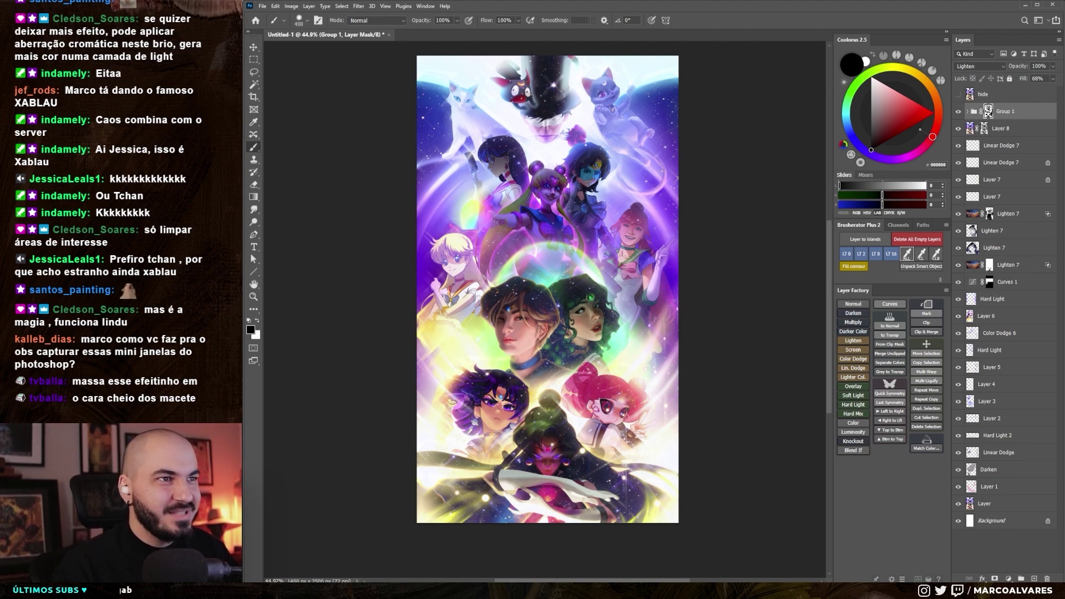
{"action": "key", "text": "bracketright"}
{"action": "key", "text": "bracketright"}
{"action": "key", "text": "bracketright"}
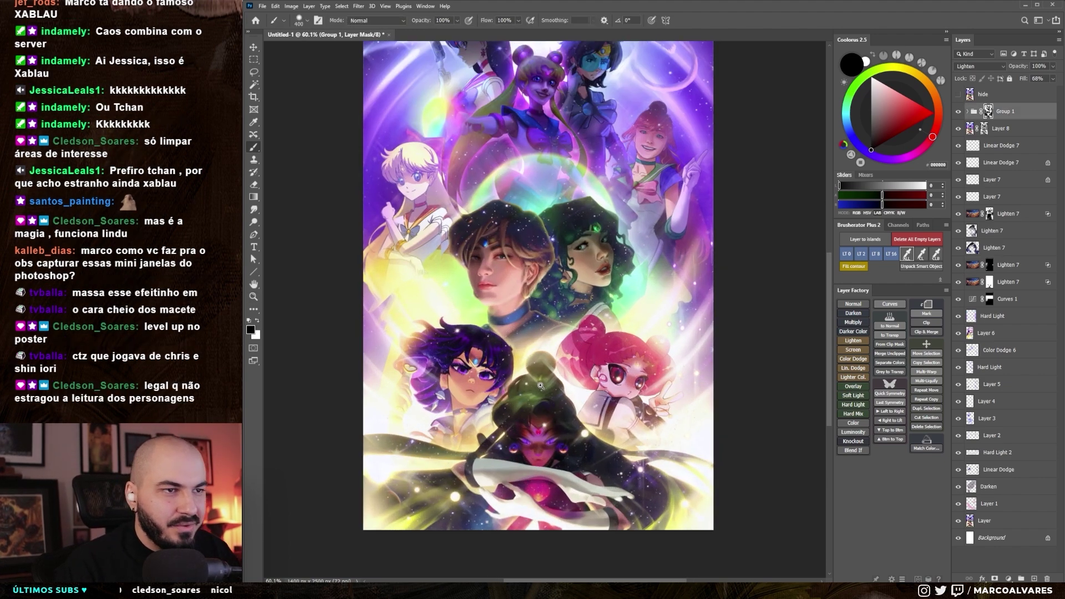
- Work across the other characters' faces with a 125–175 brush, then zoom out to the whole poster
{"action": "left_click_drag", "start_coordinate": [541, 385], "coordinate": [572, 272]}
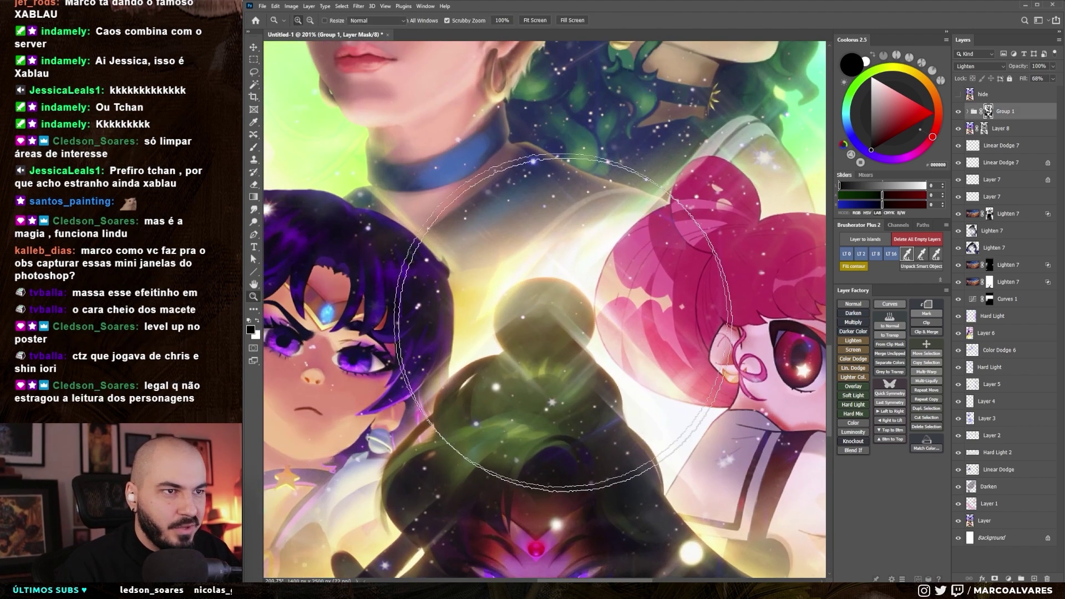
{"action": "left_click_drag", "start_coordinate": [455, 360], "coordinate": [552, 374]}
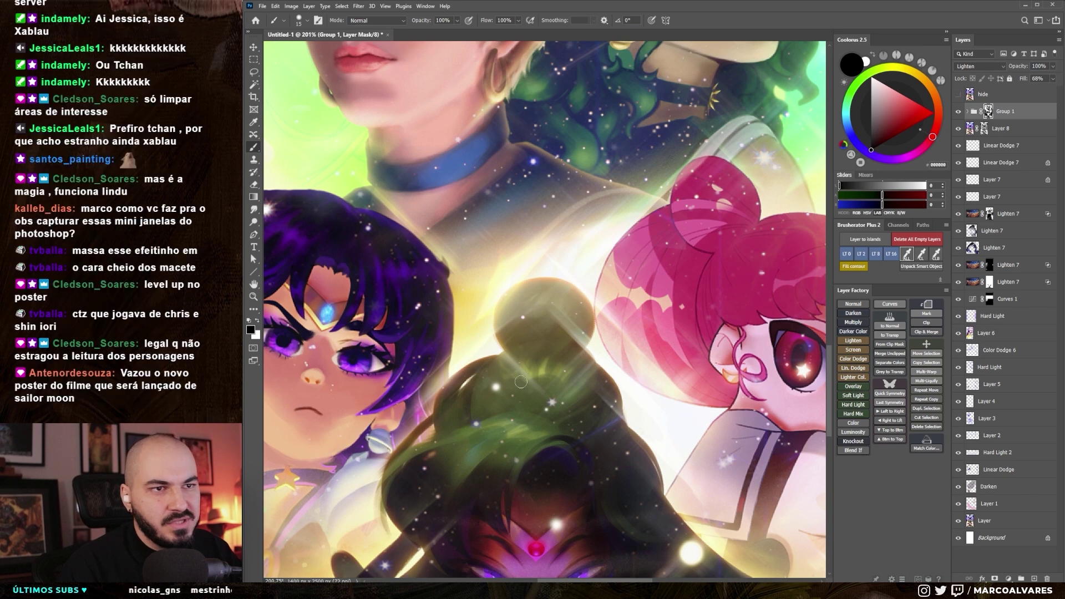
{"action": "left_click_drag", "start_coordinate": [520, 256], "coordinate": [510, 362]}
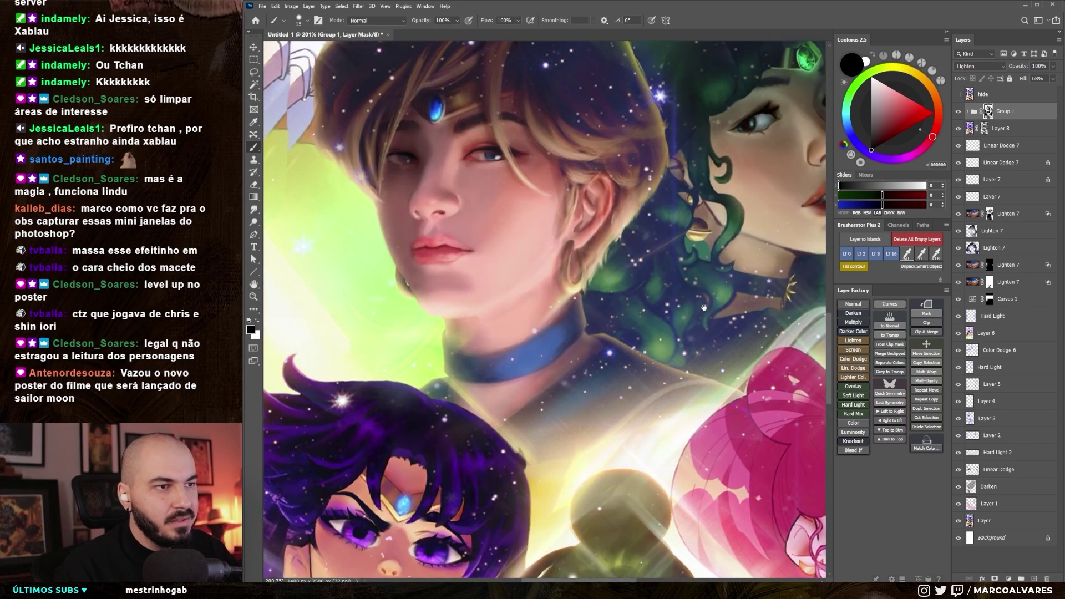
{"action": "left_click_drag", "start_coordinate": [704, 307], "coordinate": [603, 314]}
{"action": "left_click_drag", "start_coordinate": [609, 232], "coordinate": [514, 376]}
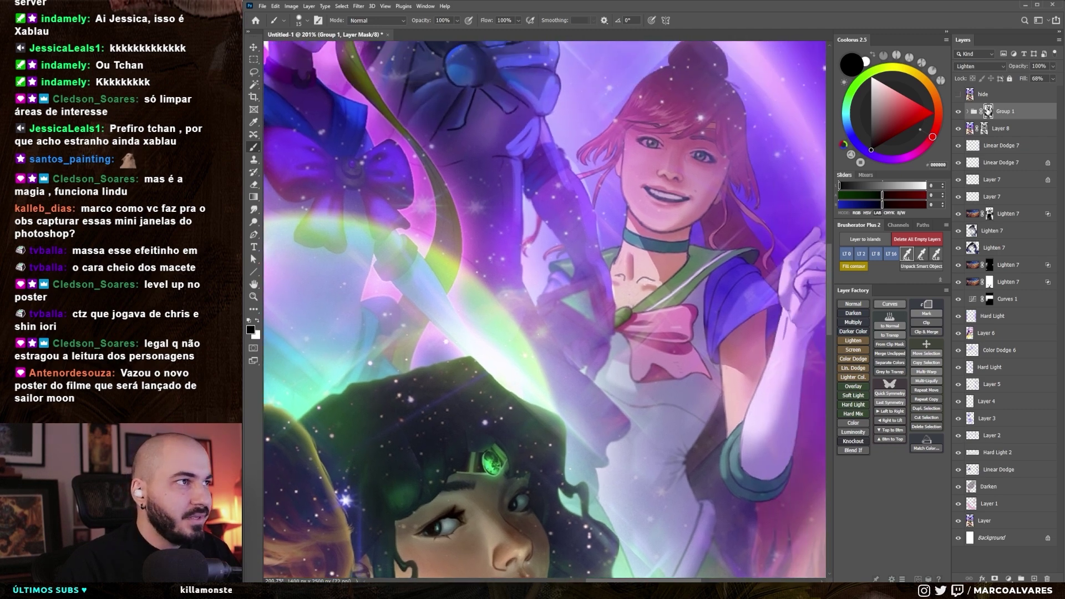
{"action": "key", "text": "bracketright"}
{"action": "key", "text": "bracketright"}
{"action": "key", "text": "bracketright"}
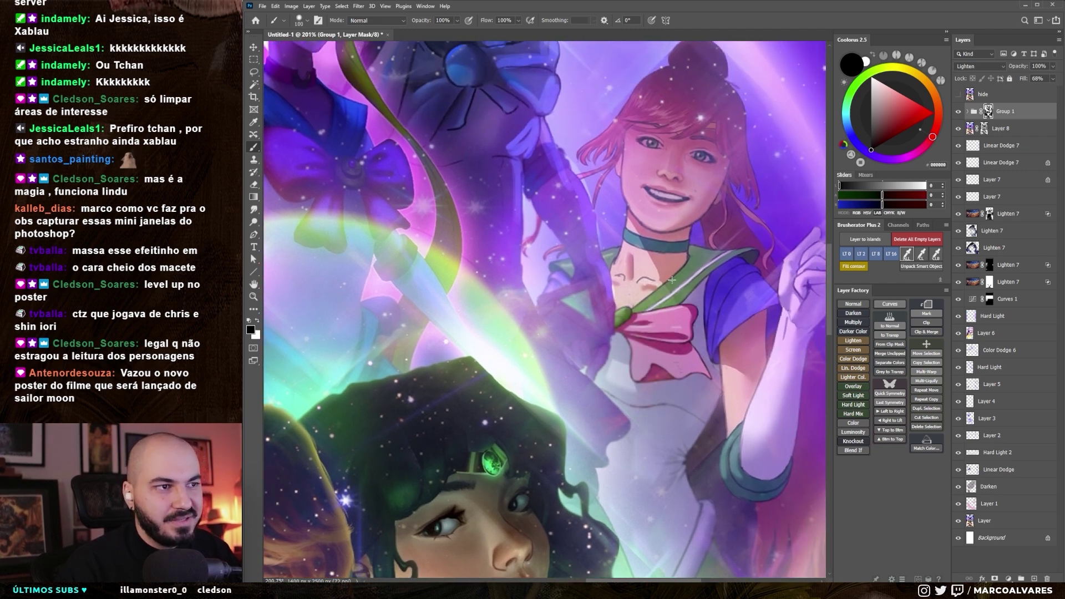
{"action": "left_click_drag", "start_coordinate": [595, 309], "coordinate": [627, 434]}
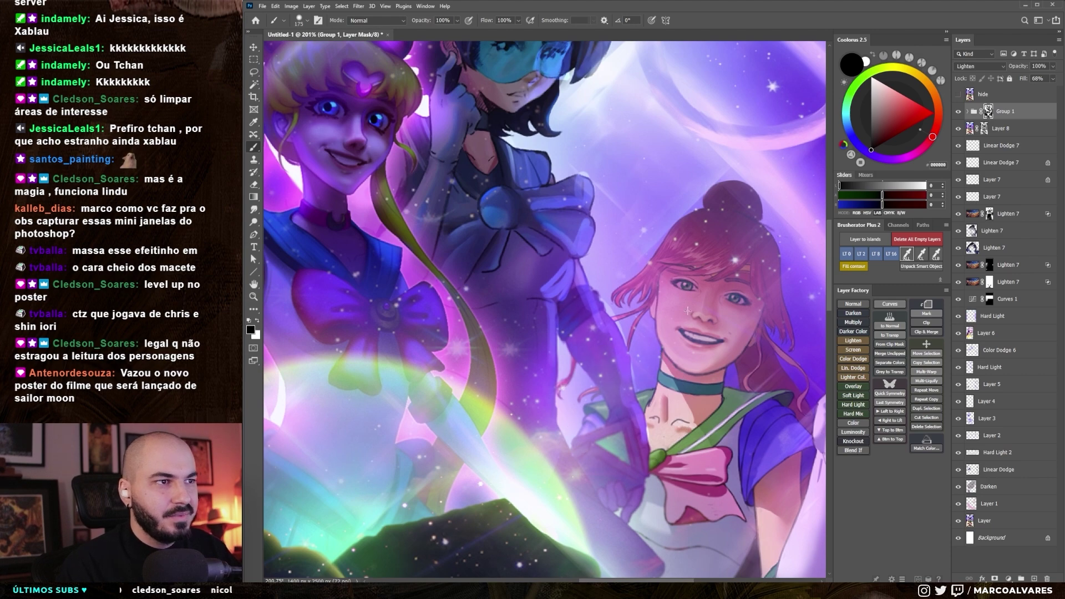
{"action": "left_click_drag", "start_coordinate": [452, 93], "coordinate": [453, 270]}
{"action": "key", "text": "bracketright"}
{"action": "scroll", "coordinate": [452, 269], "scroll_direction": "down", "scroll_amount": 3}
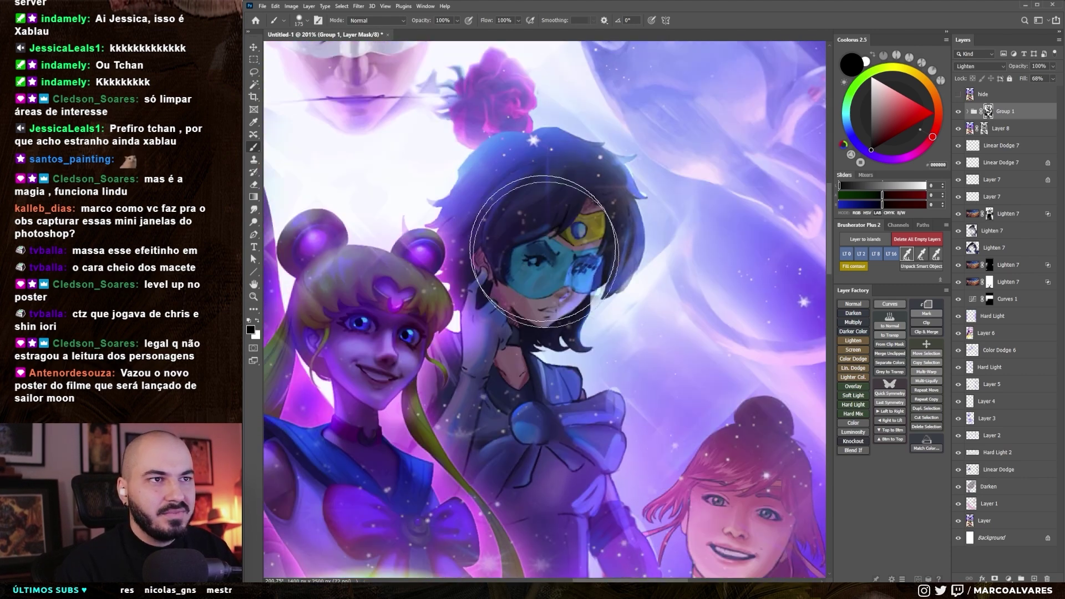
{"action": "key", "text": "z"}
{"action": "scroll", "coordinate": [525, 358], "scroll_direction": "down", "scroll_amount": 3}
{"action": "scroll", "coordinate": [524, 357], "scroll_direction": "up", "scroll_amount": 1}
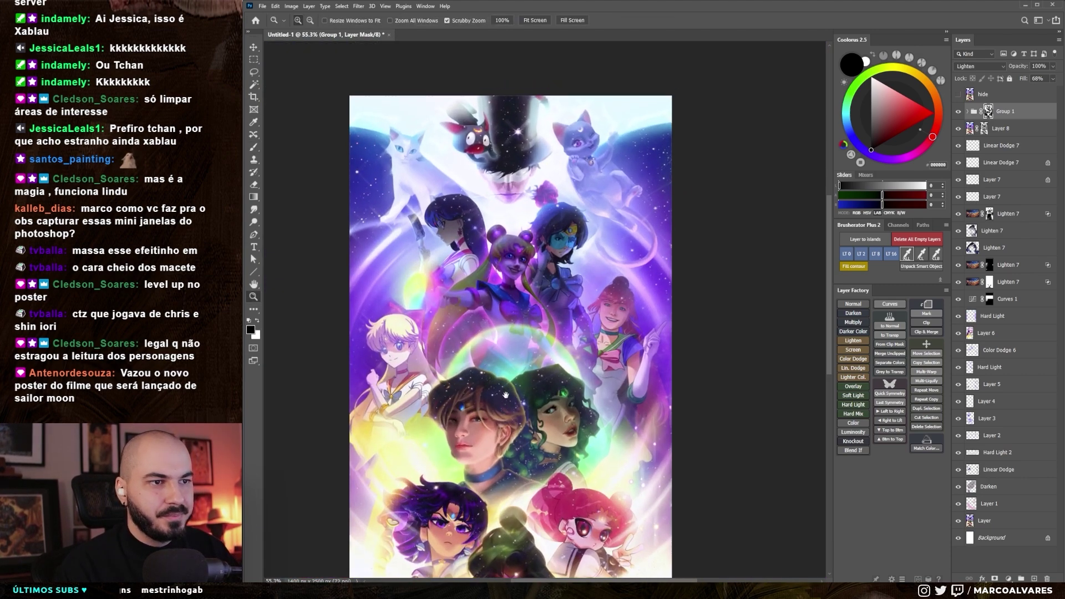
- Toggle the sparkle layer to compare versions, ending on the starry-sparkle version
{"action": "scroll", "coordinate": [516, 413], "scroll_direction": "down", "scroll_amount": 2}
{"action": "left_click_drag", "start_coordinate": [517, 414], "coordinate": [672, 373]}
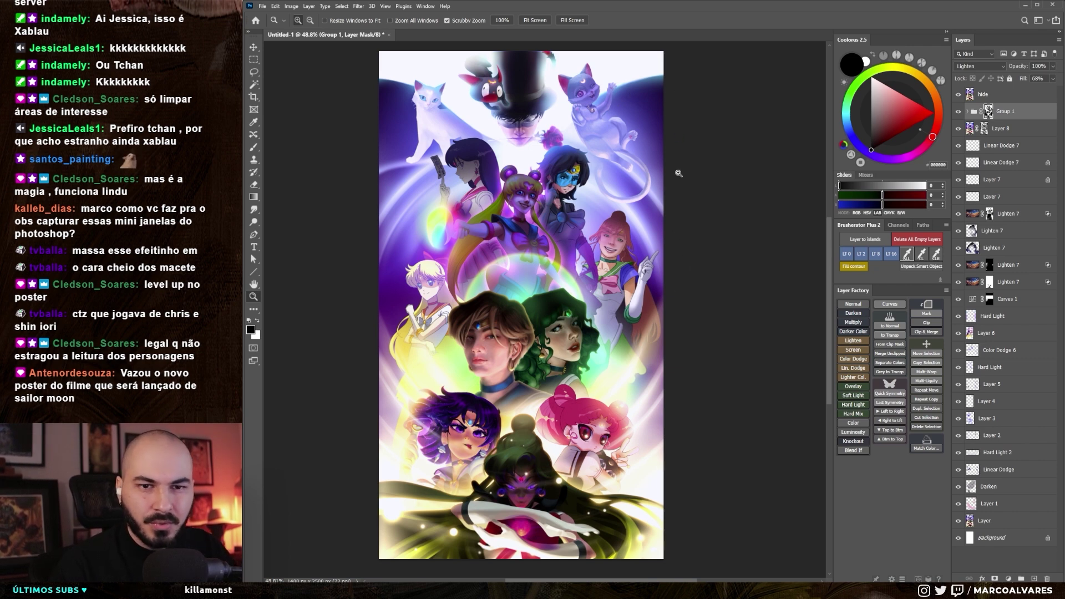
{"action": "key", "text": "ctrl+comma"}
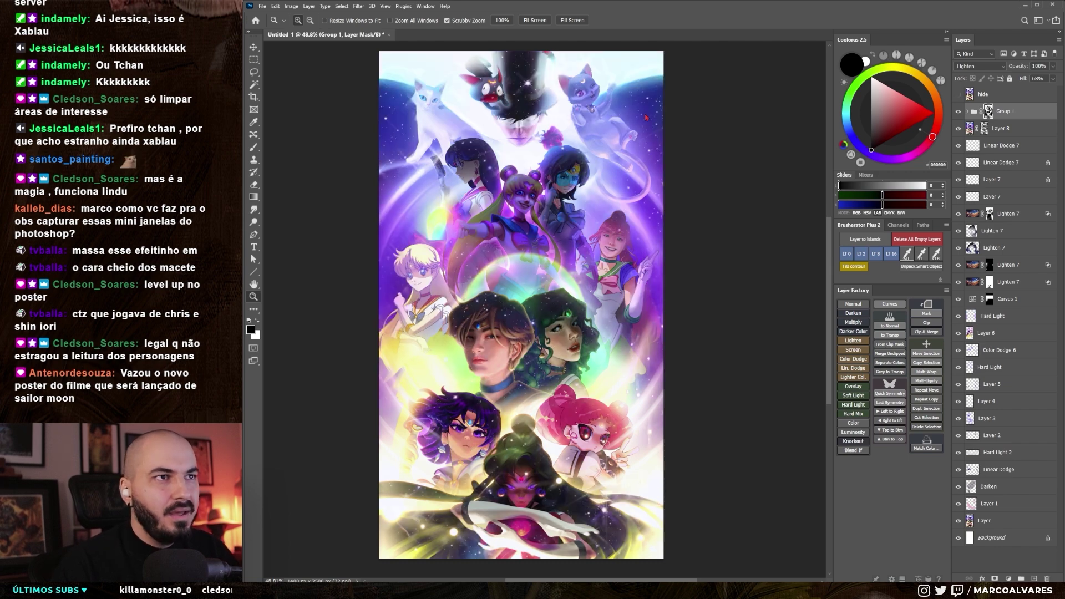
{"action": "key", "text": "ctrl+comma"}
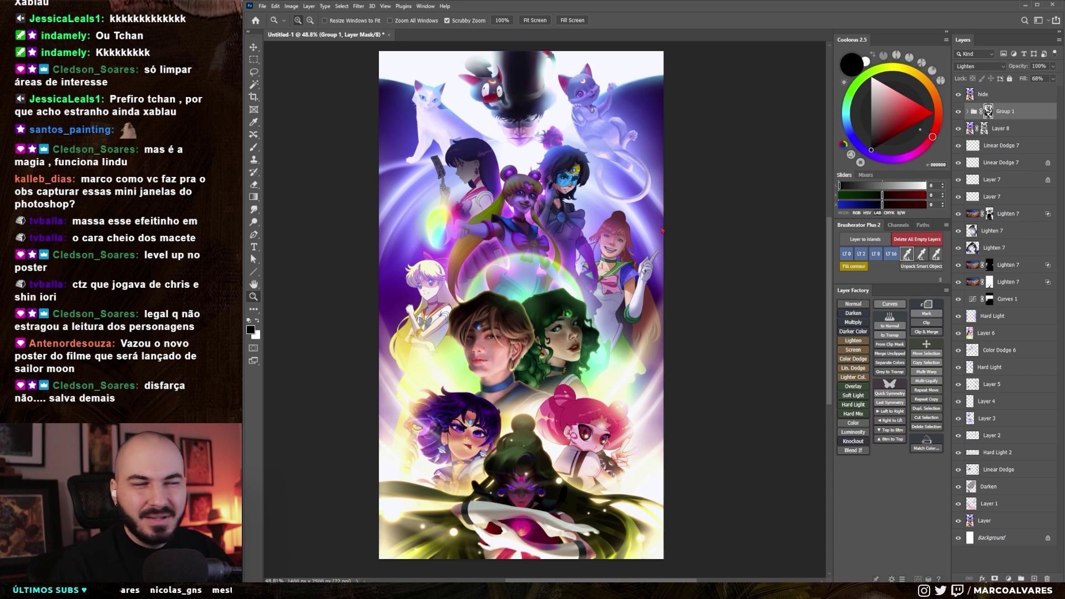
{"action": "key", "text": "ctrl+comma"}
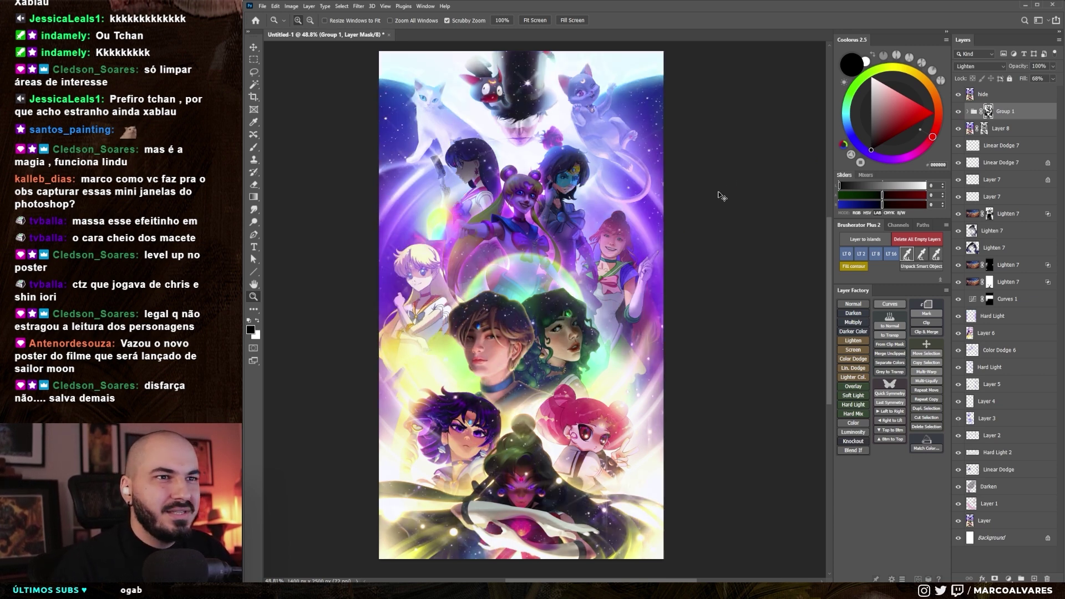
{"action": "key", "text": "ctrl+comma"}
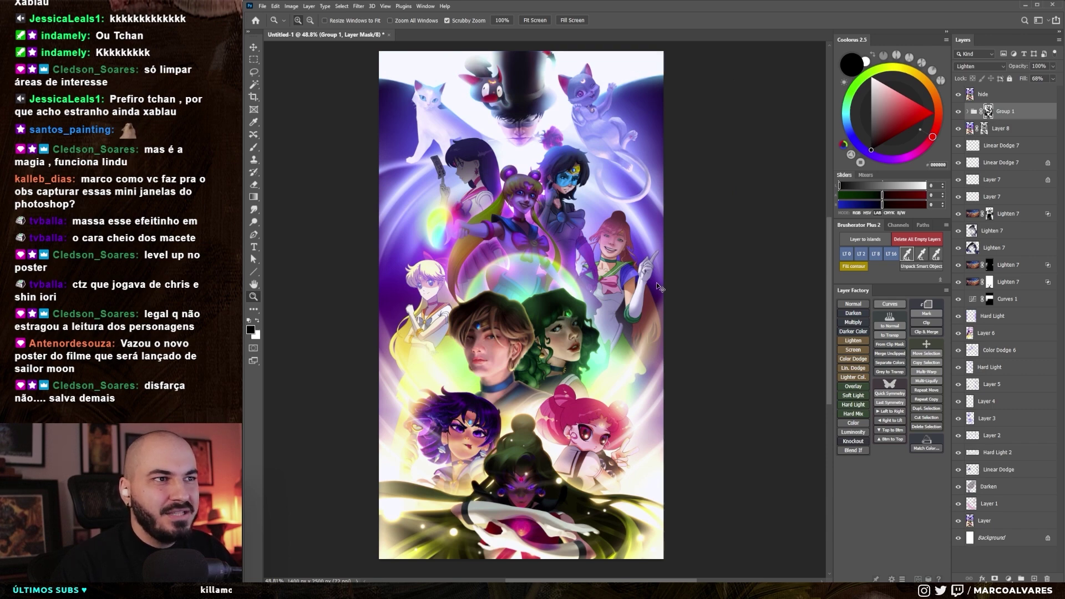
{"action": "key", "text": "ctrl+comma"}
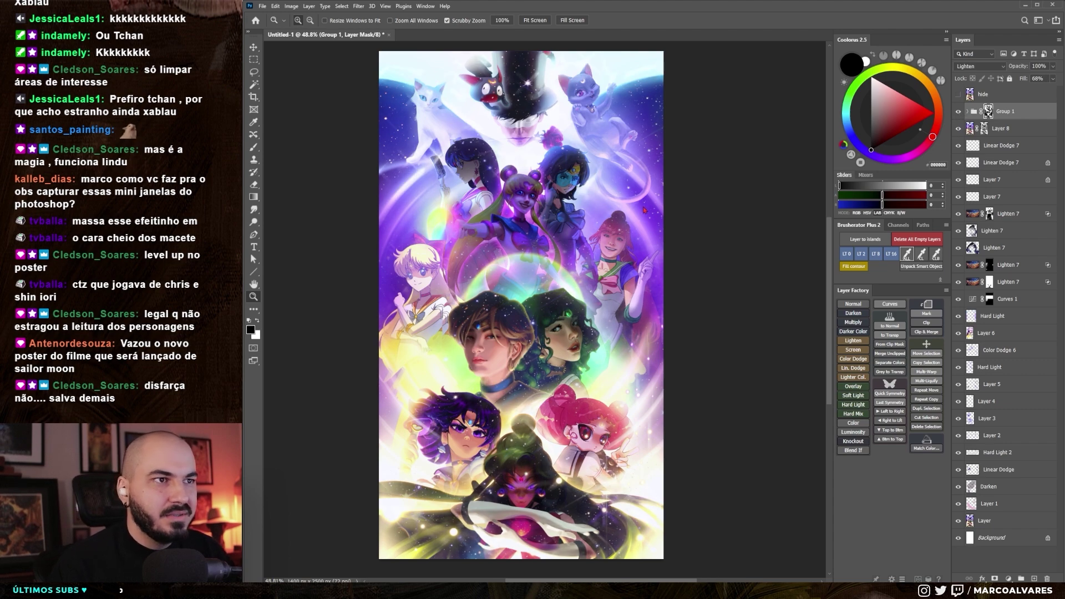
- Review the zoomed poster and add a new empty Layer 9 above Group 1
{"action": "left_click_drag", "start_coordinate": [590, 286], "coordinate": [556, 313]}
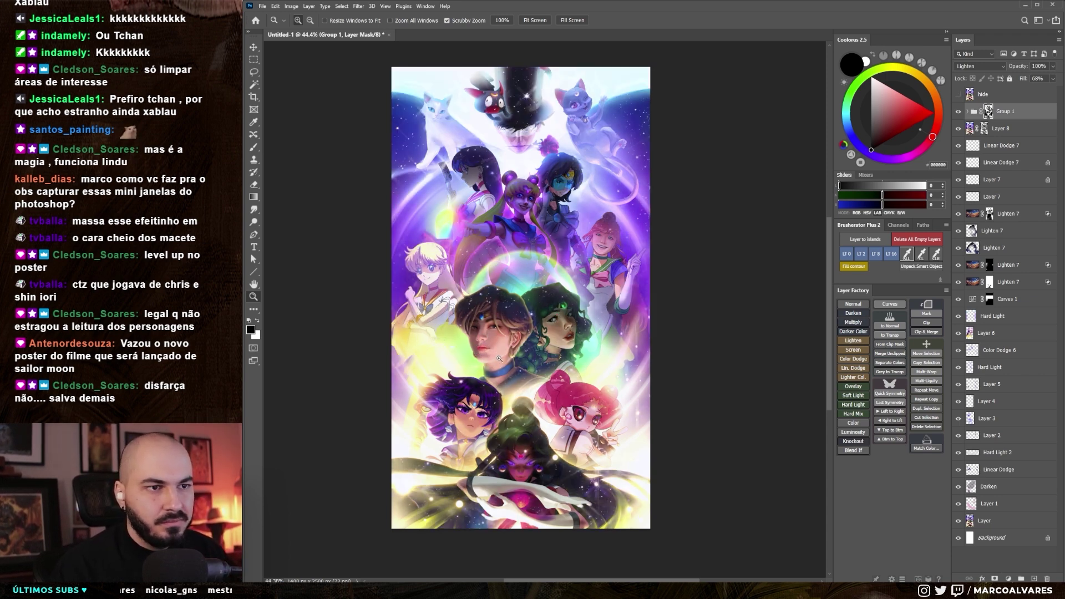
{"action": "mouse_move", "coordinate": [532, 378]}
{"action": "left_mouse_down"}
{"action": "mouse_move", "coordinate": [522, 483]}
{"action": "mouse_move", "coordinate": [498, 232]}
{"action": "mouse_move", "coordinate": [505, 294]}
{"action": "left_mouse_up"}
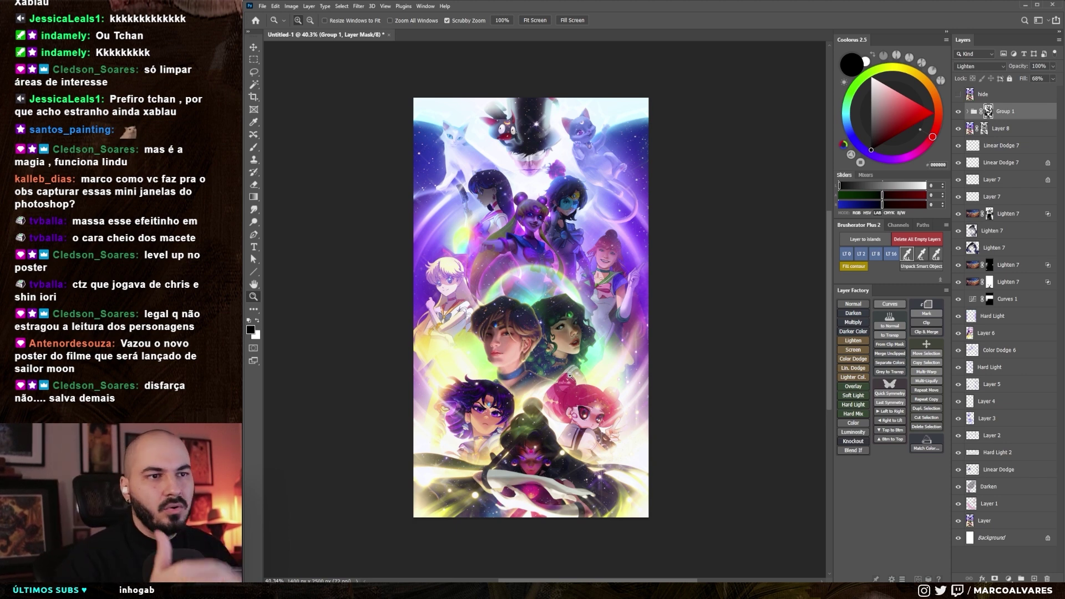
{"action": "key", "text": "ctrl+shift+alt+n"}
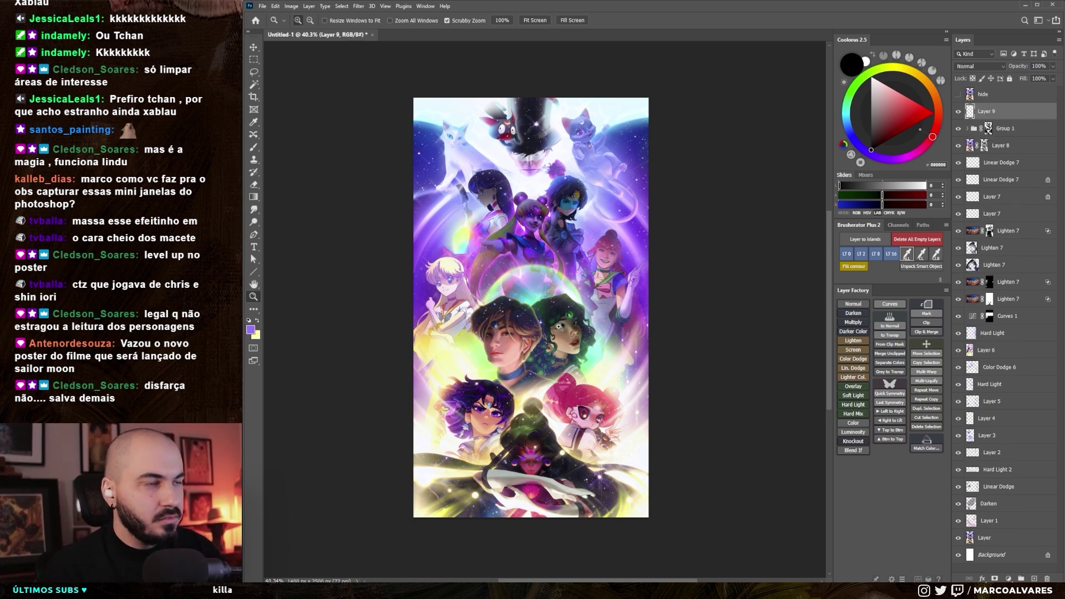
- Switch back to the Brush tool and pick a greyish purple paint colour
{"action": "scroll", "coordinate": [499, 389], "scroll_direction": "up", "scroll_amount": 1}
{"action": "key", "text": "b"}
{"action": "right_click", "coordinate": [503, 294]}
{"action": "key", "text": "Escape"}
{"action": "scroll", "coordinate": [474, 272], "scroll_direction": "up", "scroll_amount": 1}
{"action": "left_click", "coordinate": [481, 235], "text": "alt"}
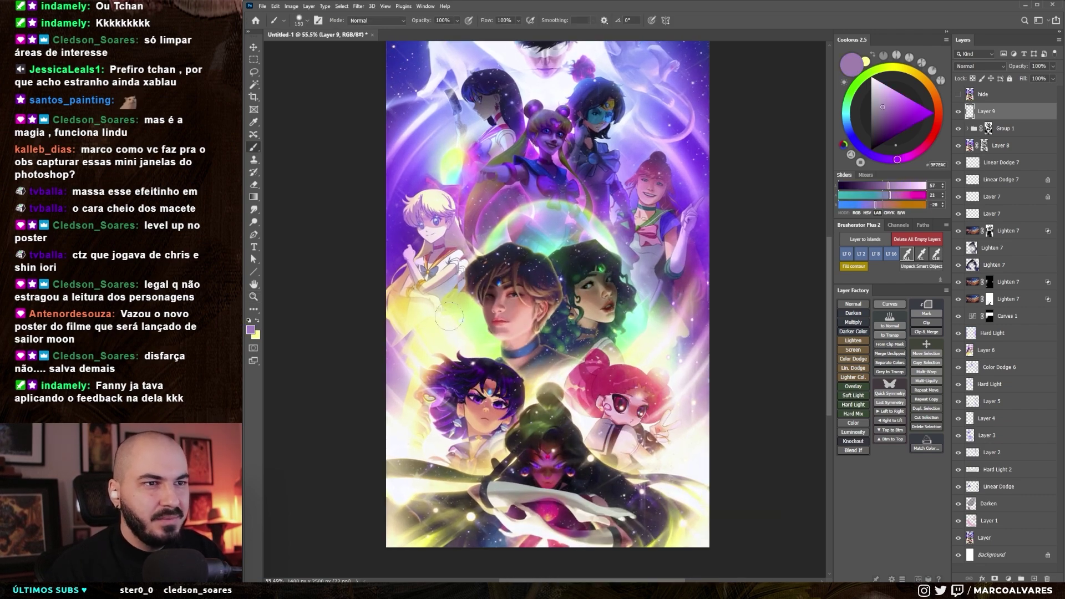
- Shrink the brush and sample tan, pale yellow and lavender tones from the artwork
{"action": "key", "text": "bracketleft"}
{"action": "key", "text": "bracketleft"}
{"action": "key", "text": "bracketleft"}
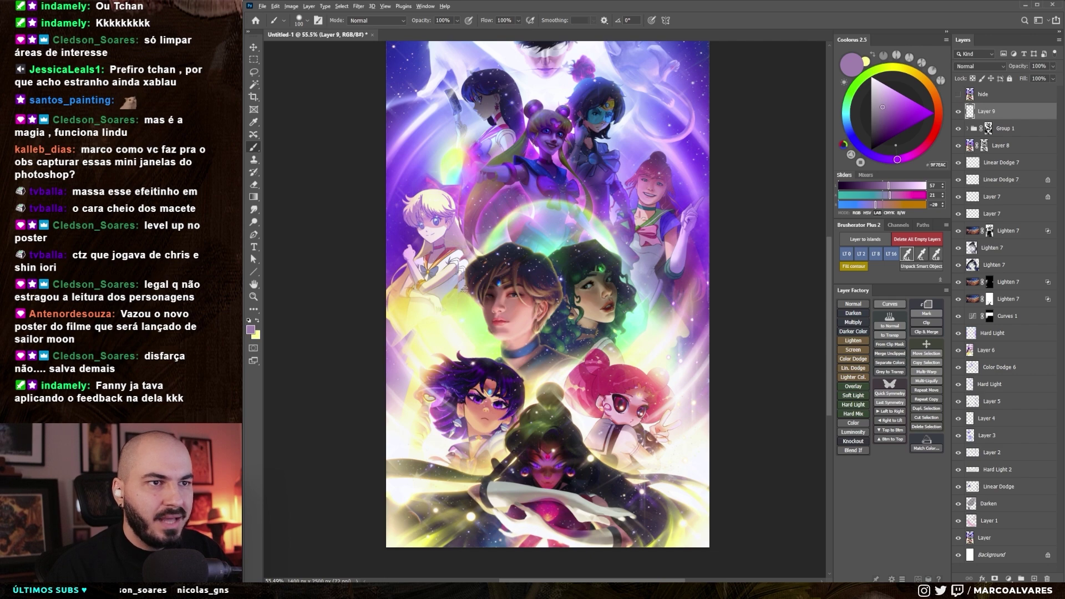
{"action": "left_click", "coordinate": [451, 312], "text": "alt"}
{"action": "key", "text": "bracketleft"}
{"action": "key", "text": "bracketleft"}
{"action": "key", "text": "bracketleft"}
{"action": "key", "text": "bracketright"}
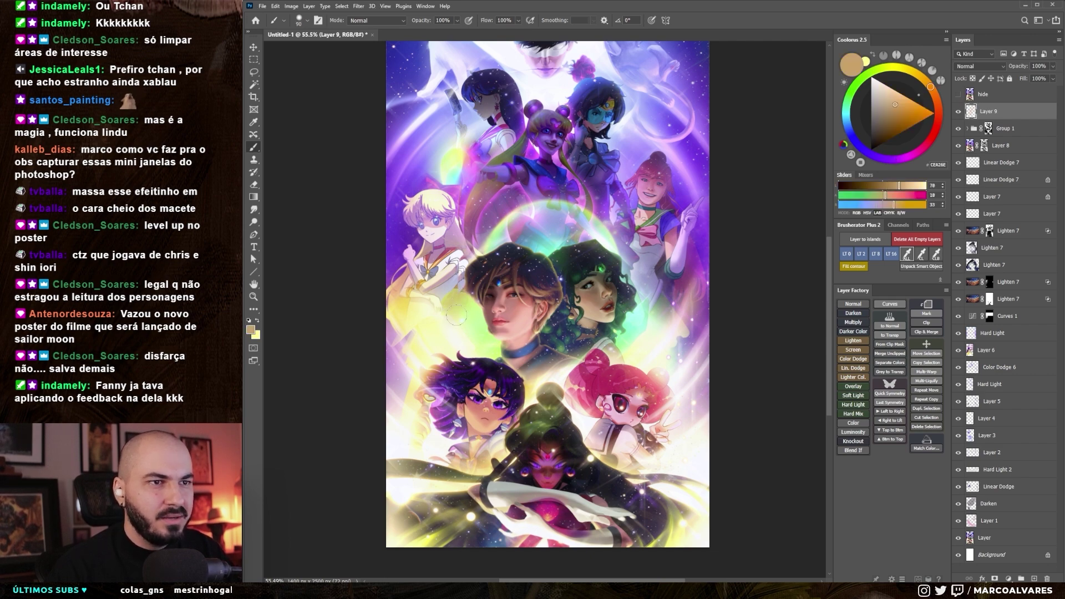
{"action": "left_click", "coordinate": [447, 311], "text": "alt"}
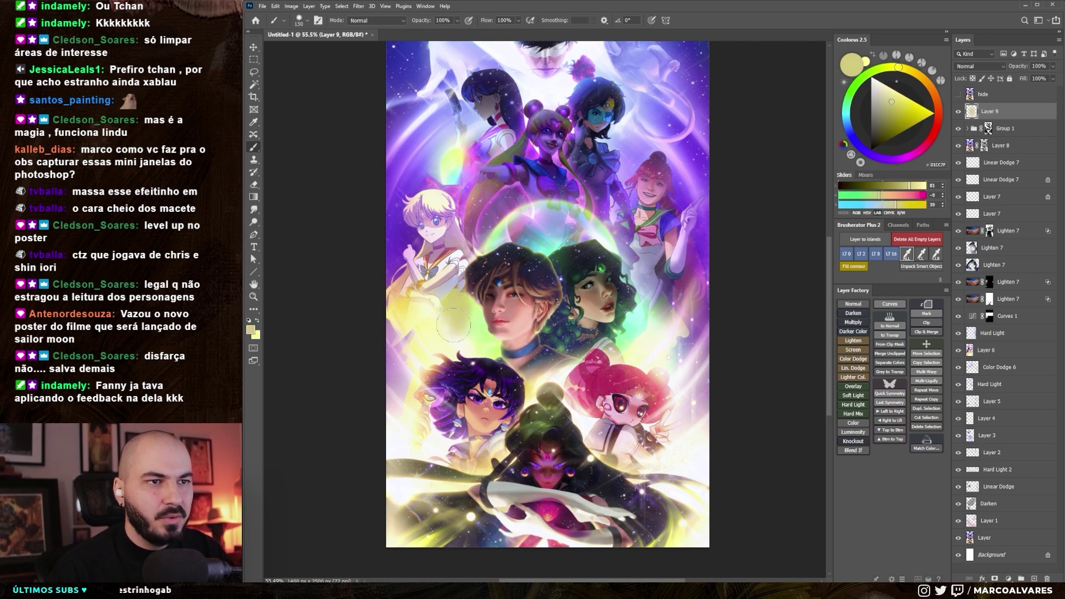
{"action": "left_click", "coordinate": [404, 358], "text": "alt"}
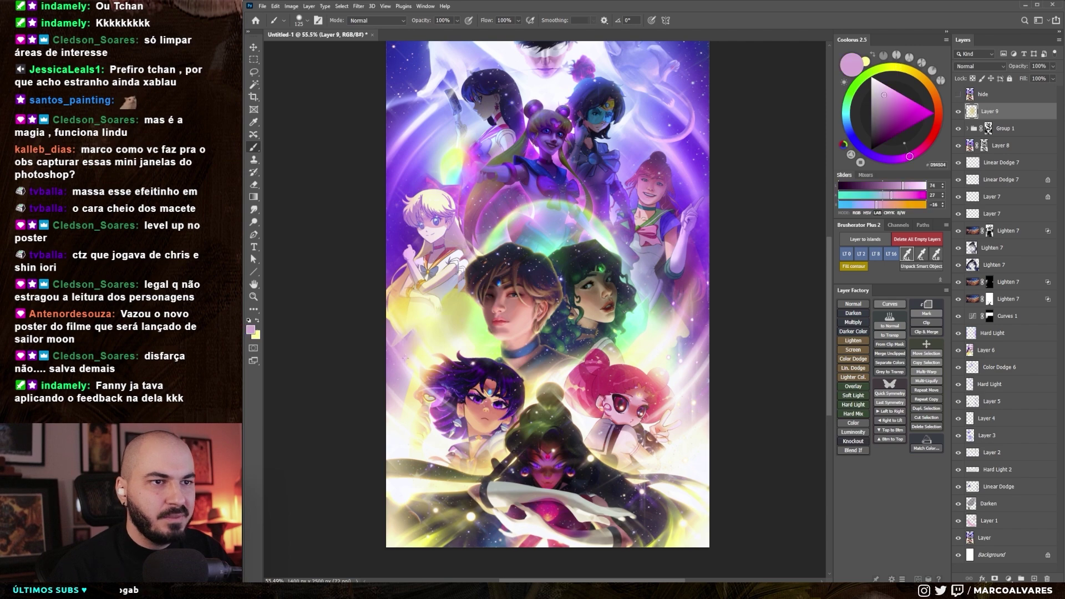
{"action": "left_click", "coordinate": [423, 312], "text": "alt"}
- Sample pale yellow and near-white glow colours, resizing the brush between dabs
{"action": "key", "text": "bracketleft"}
{"action": "left_click", "coordinate": [482, 325], "text": "alt"}
{"action": "left_click", "coordinate": [458, 342], "text": "alt"}
{"action": "key", "text": "bracketright"}
{"action": "left_click", "coordinate": [465, 312], "text": "alt"}
{"action": "key", "text": "bracketleft"}
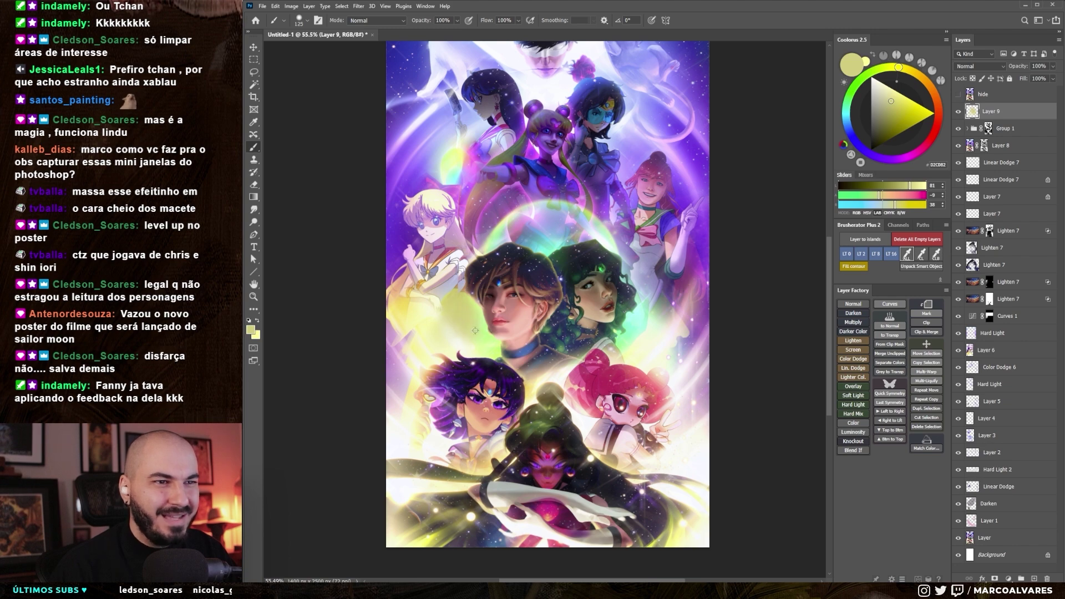
{"action": "left_click", "coordinate": [463, 327], "text": "alt"}
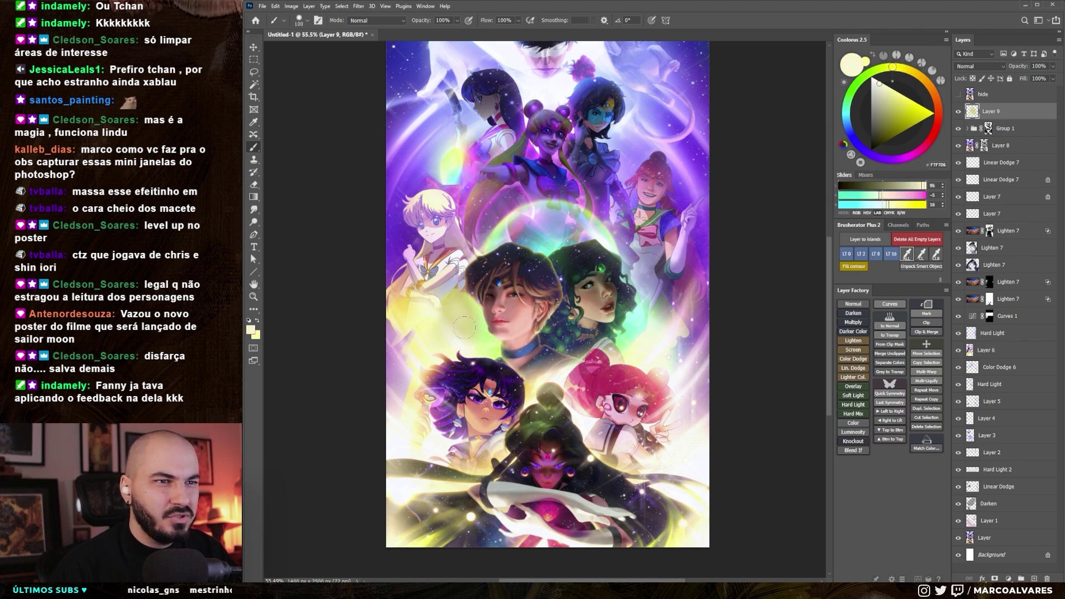
- Sample a neutral grey, then pale and brighter yellows, with a smaller brush
{"action": "left_click", "coordinate": [454, 309], "text": "alt"}
{"action": "key", "text": "bracketleft"}
{"action": "key", "text": "bracketleft"}
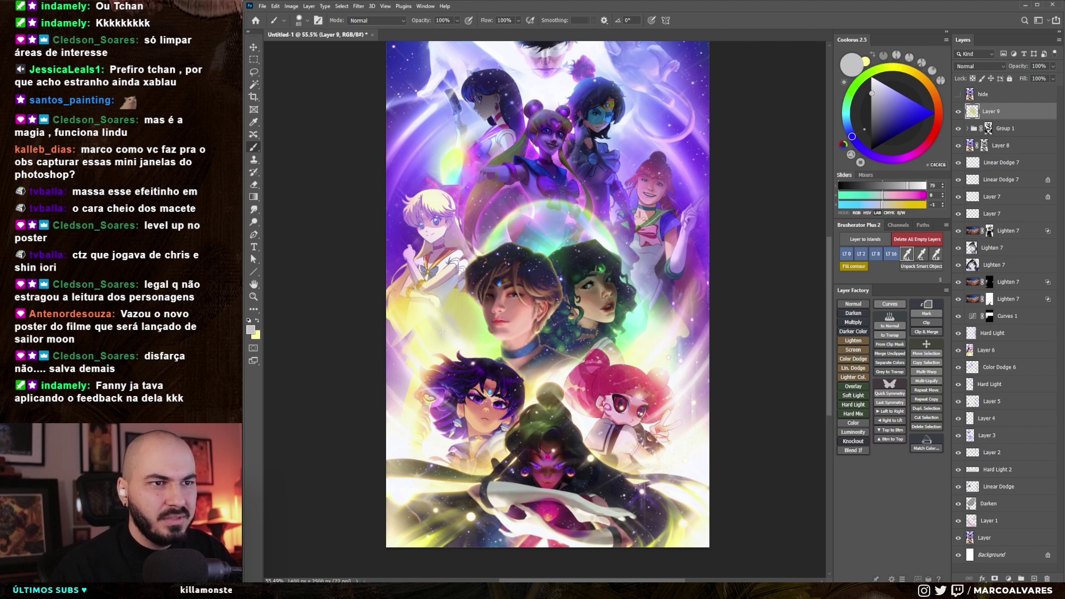
{"action": "left_click", "coordinate": [426, 349], "text": "alt"}
{"action": "left_click", "coordinate": [425, 323], "text": "alt"}
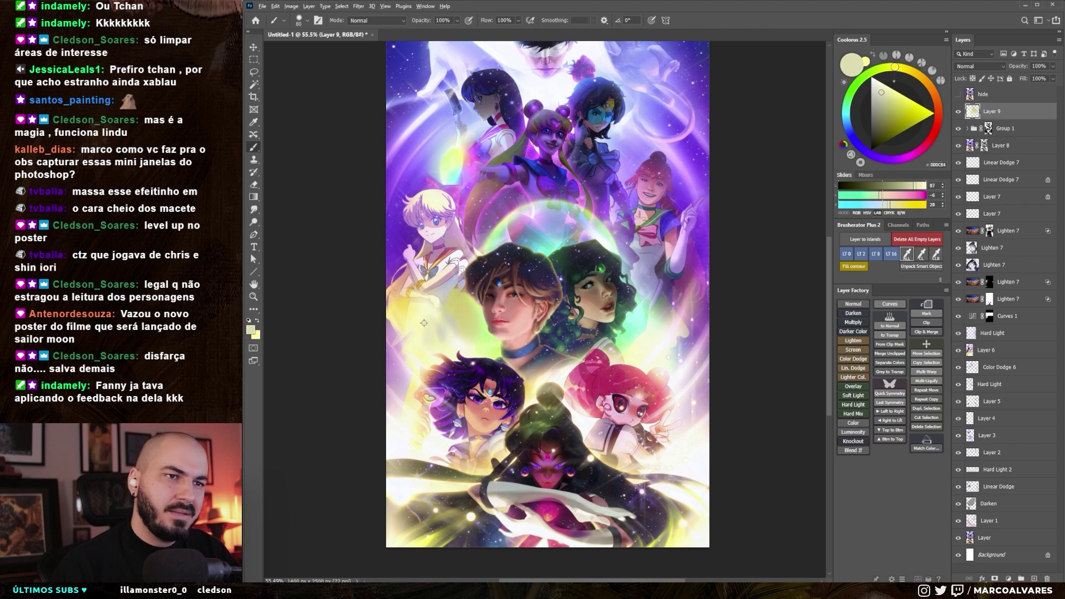
{"action": "scroll", "coordinate": [422, 377], "scroll_direction": "down", "scroll_amount": 3}
{"action": "key", "text": "z"}
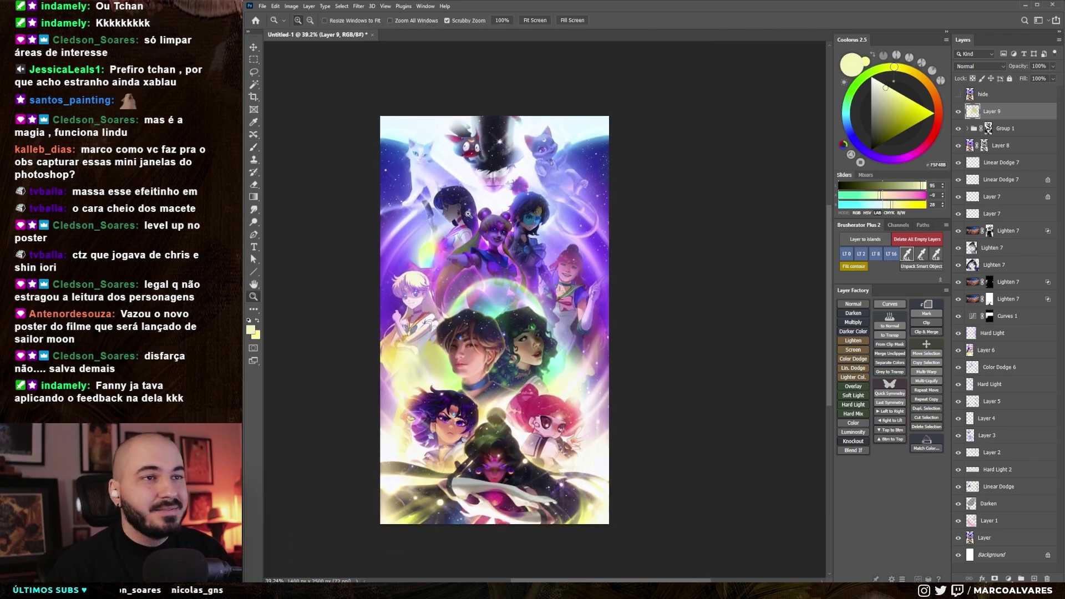
{"action": "scroll", "coordinate": [449, 355], "scroll_direction": "down", "scroll_amount": 2}
{"action": "key", "text": "b"}
{"action": "scroll", "coordinate": [477, 338], "scroll_direction": "down", "scroll_amount": 1}
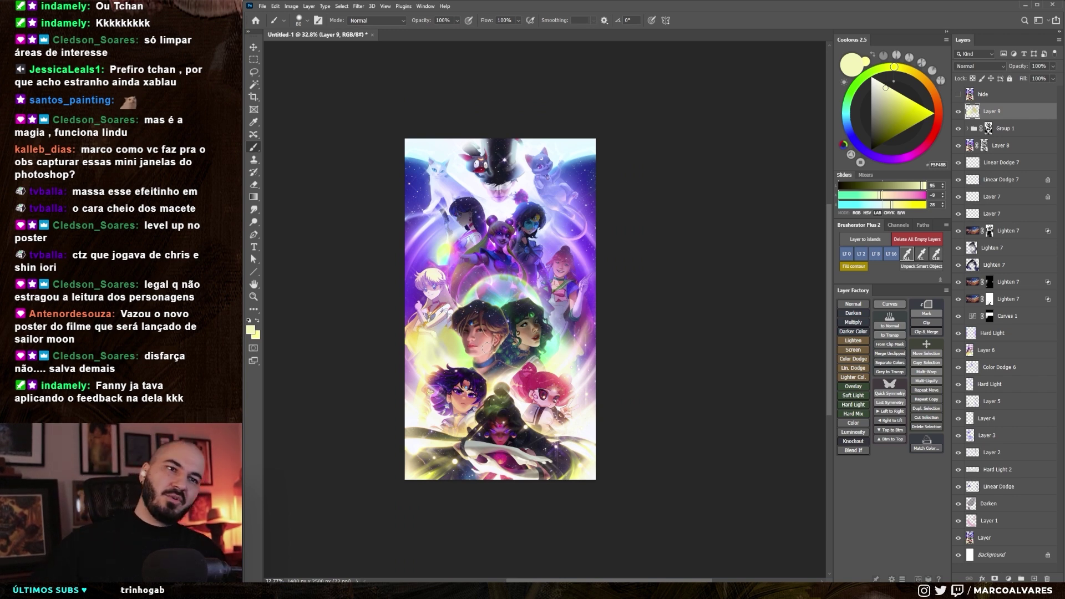
{"action": "scroll", "coordinate": [498, 320], "scroll_direction": "up", "scroll_amount": 1}
{"action": "scroll", "coordinate": [505, 312], "scroll_direction": "up", "scroll_amount": 1}
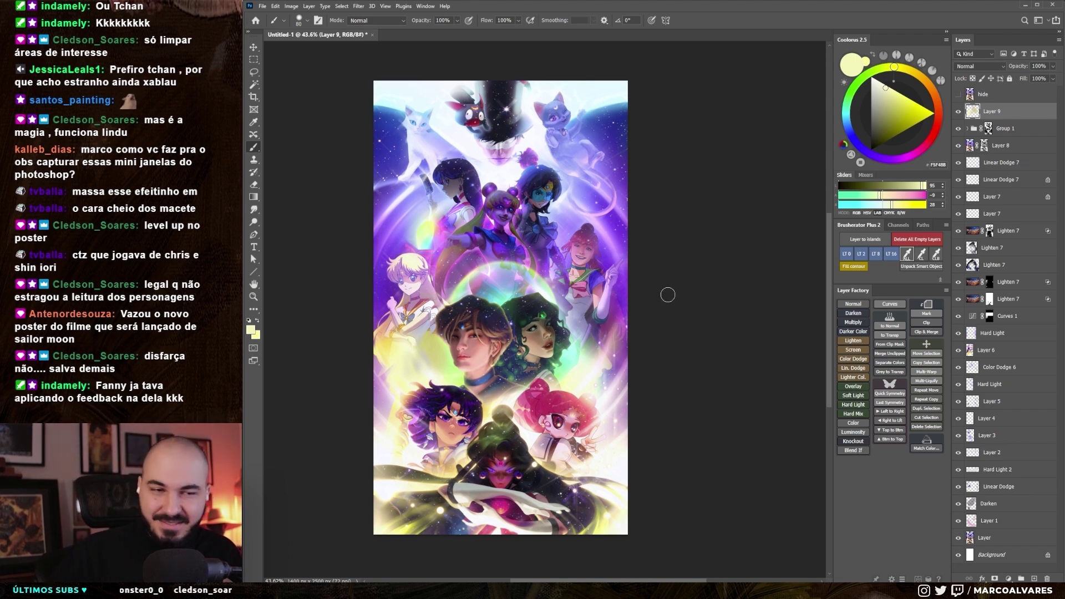
{"action": "scroll", "coordinate": [643, 360], "scroll_direction": "up", "scroll_amount": 1}
{"action": "scroll", "coordinate": [635, 390], "scroll_direction": "down", "scroll_amount": 1}
{"action": "scroll", "coordinate": [637, 390], "scroll_direction": "down", "scroll_amount": 1}
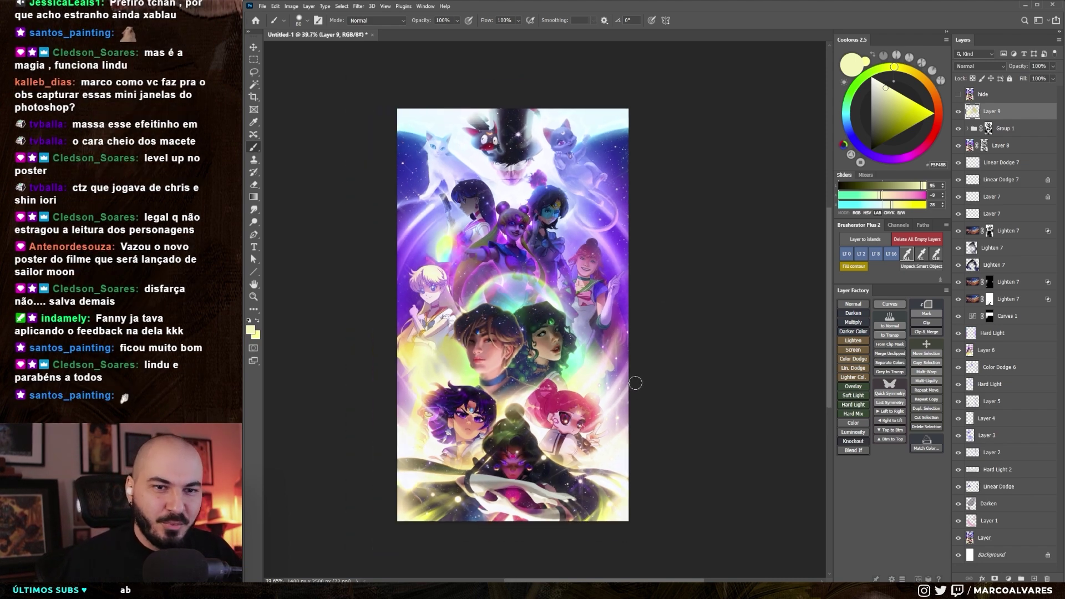
{"action": "scroll", "coordinate": [635, 383], "scroll_direction": "up", "scroll_amount": 1}
{"action": "scroll", "coordinate": [635, 382], "scroll_direction": "up", "scroll_amount": 1}
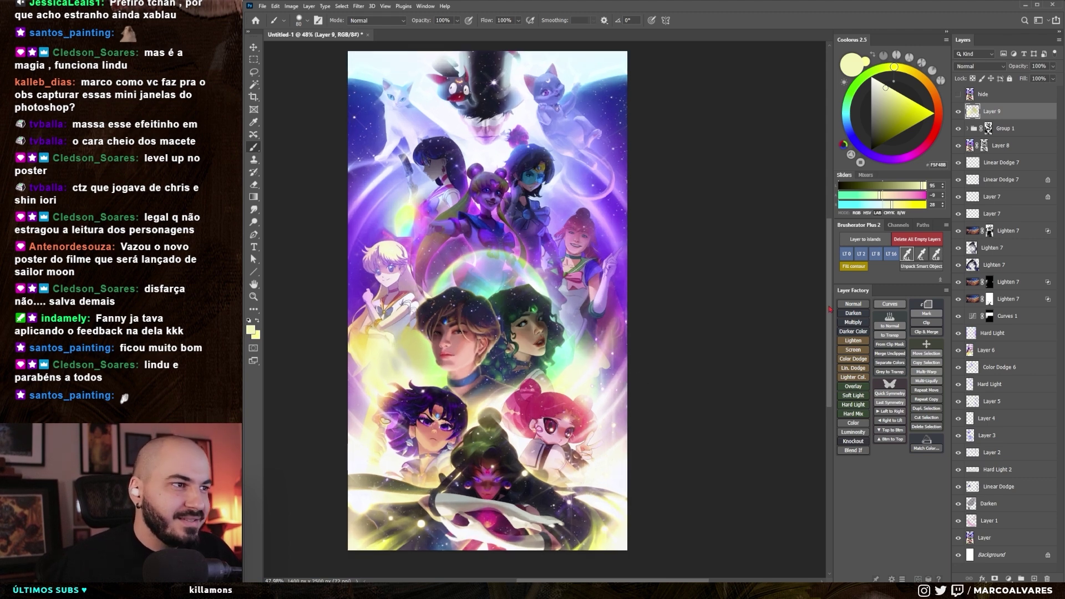
{"action": "scroll", "coordinate": [666, 336], "scroll_direction": "down", "scroll_amount": 1}
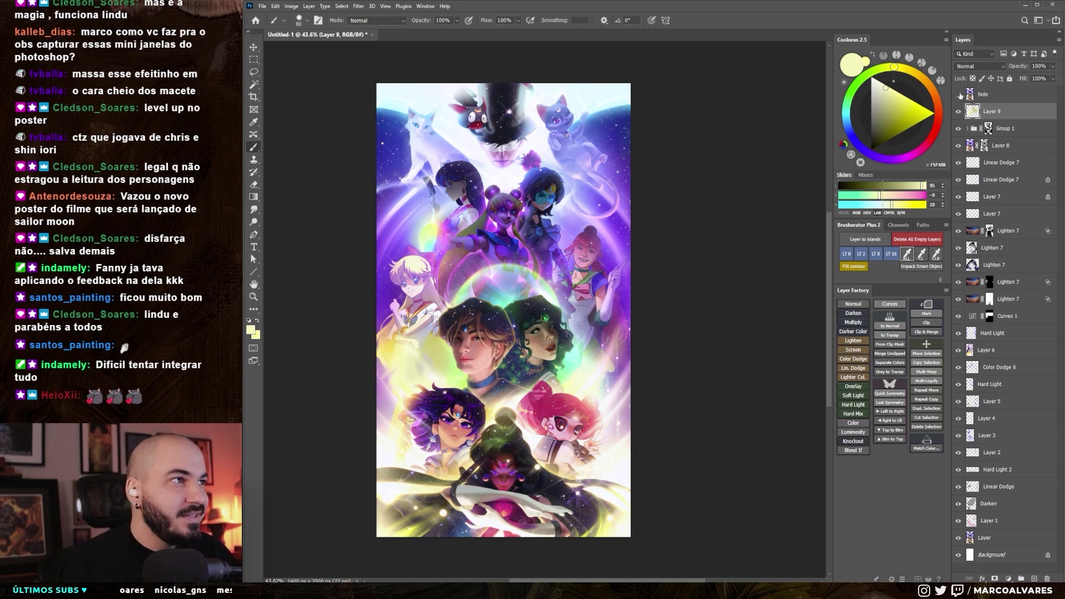
{"action": "left_click", "coordinate": [959, 95]}
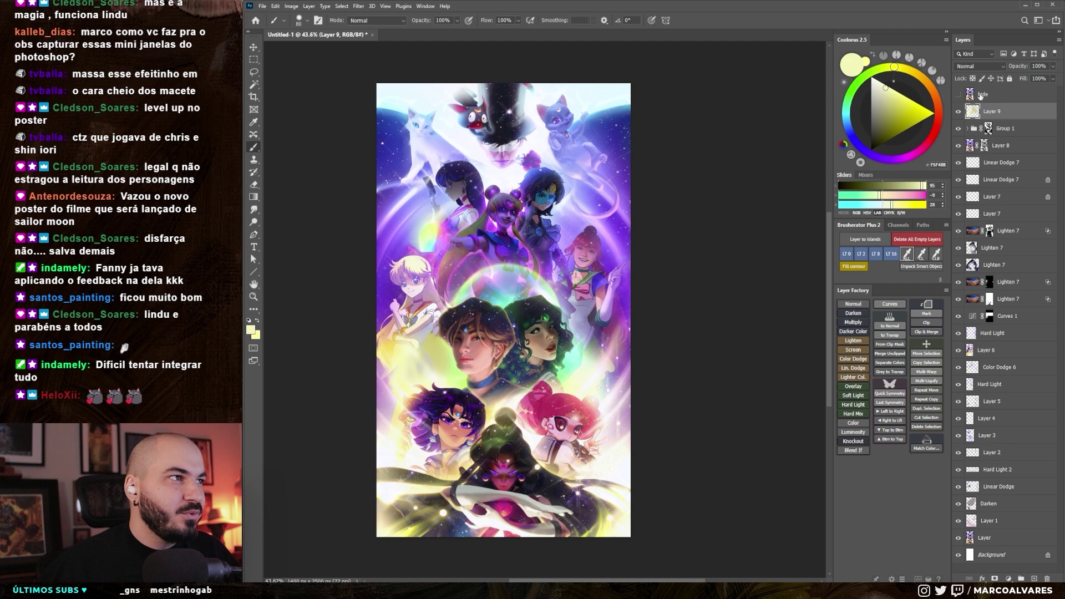
{"action": "left_click", "coordinate": [981, 96]}
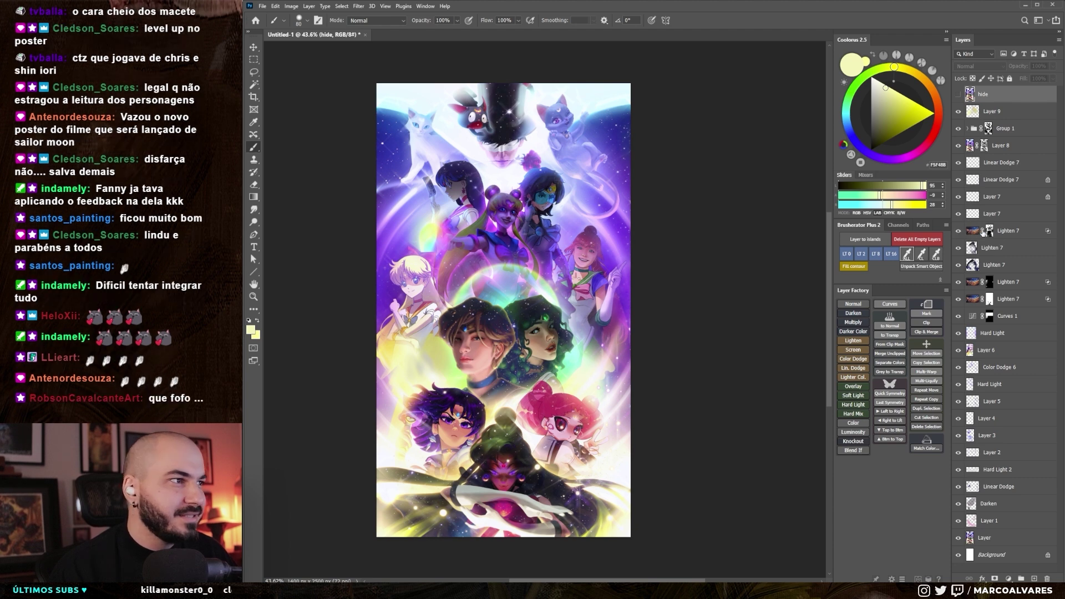
- Target the Lighten 7 mask, switch to the Eraser, and activate the lower Lighten 7 layer
{"action": "left_click", "coordinate": [989, 230]}
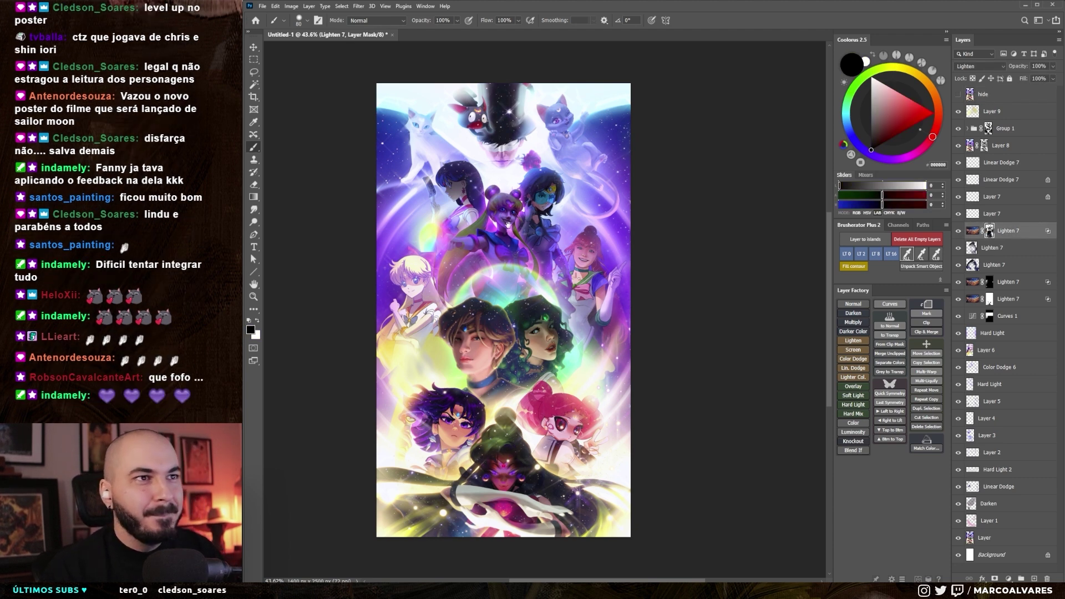
{"action": "key", "text": "bracketright"}
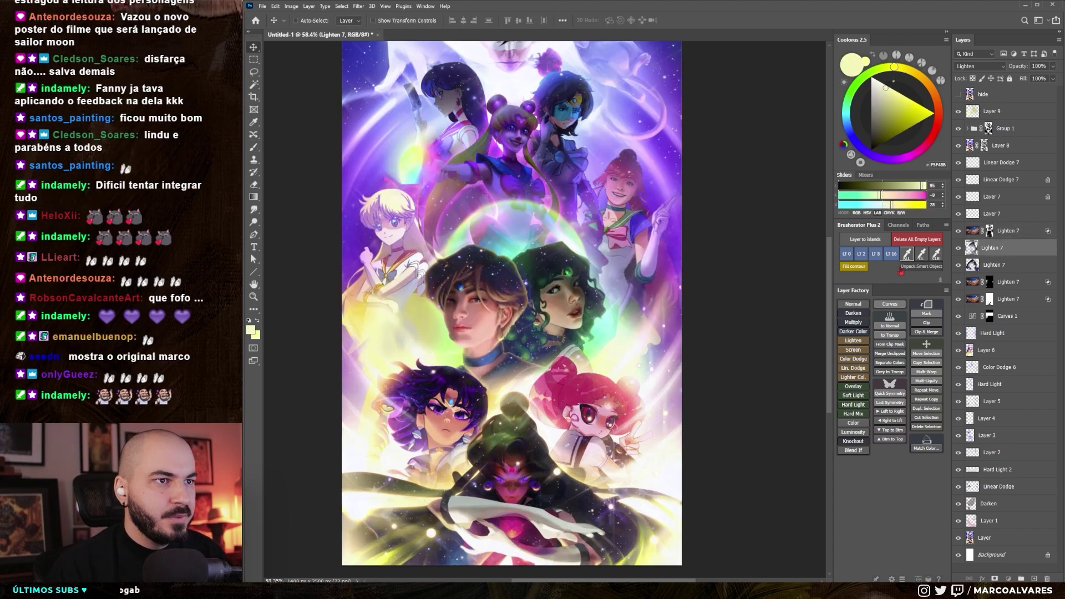
{"action": "key", "text": "e"}
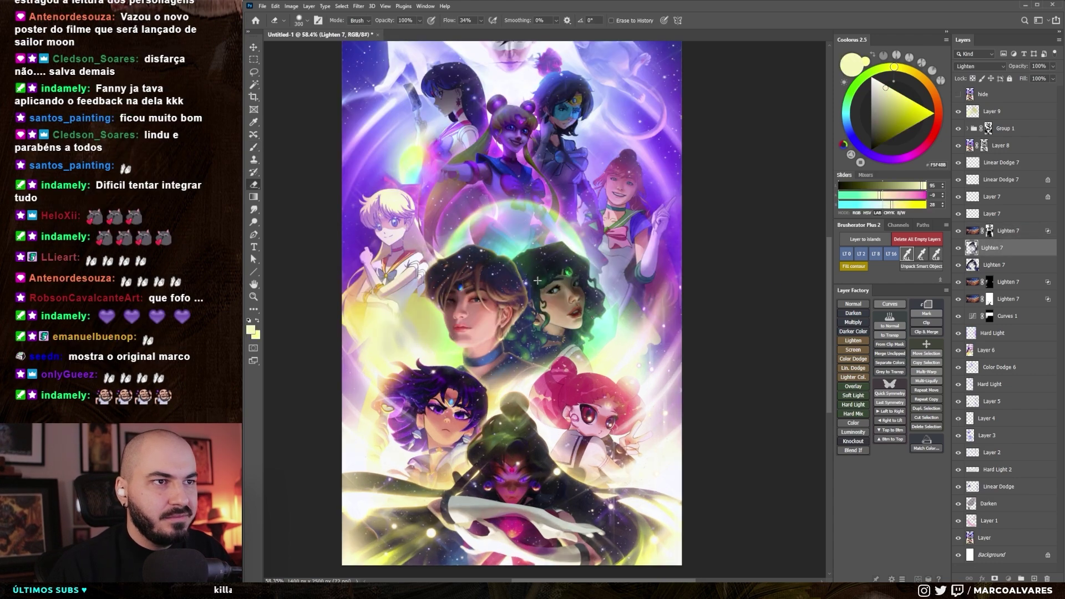
{"action": "left_click", "coordinate": [993, 265]}
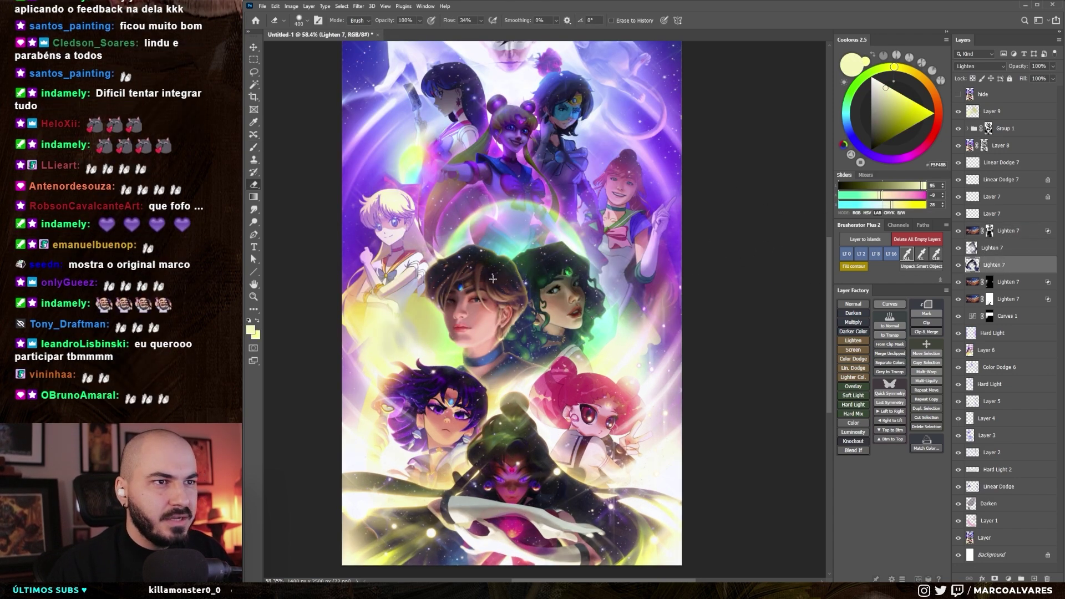
{"action": "scroll", "coordinate": [488, 238], "scroll_direction": "down", "scroll_amount": 3}
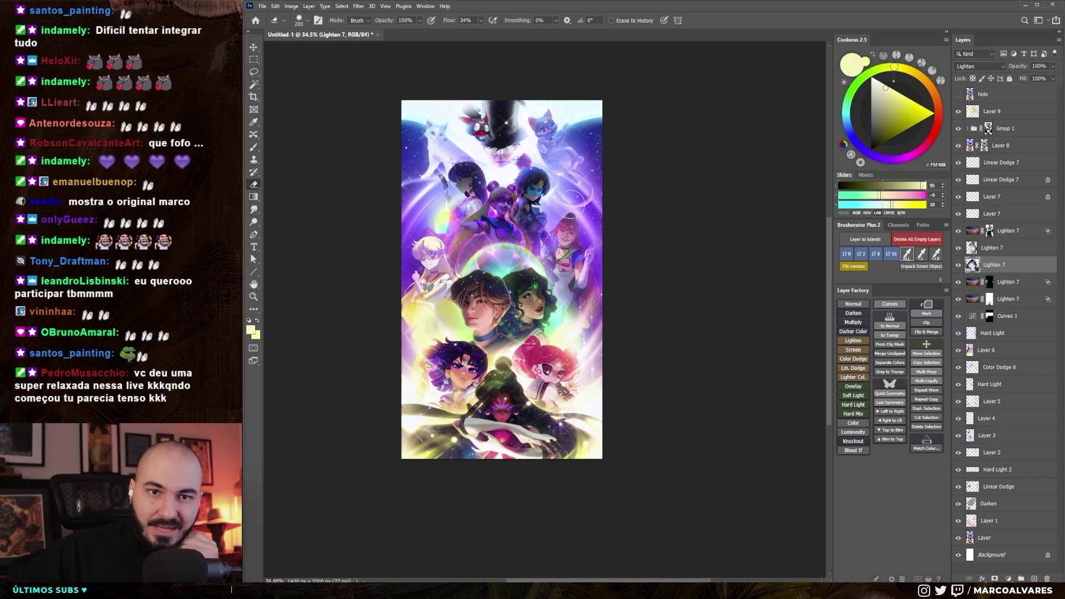
{"action": "scroll", "coordinate": [337, 254], "scroll_direction": "up", "scroll_amount": 2}
{"action": "scroll", "coordinate": [372, 274], "scroll_direction": "up", "scroll_amount": 2}
{"action": "left_click_drag", "start_coordinate": [372, 274], "coordinate": [362, 291]}
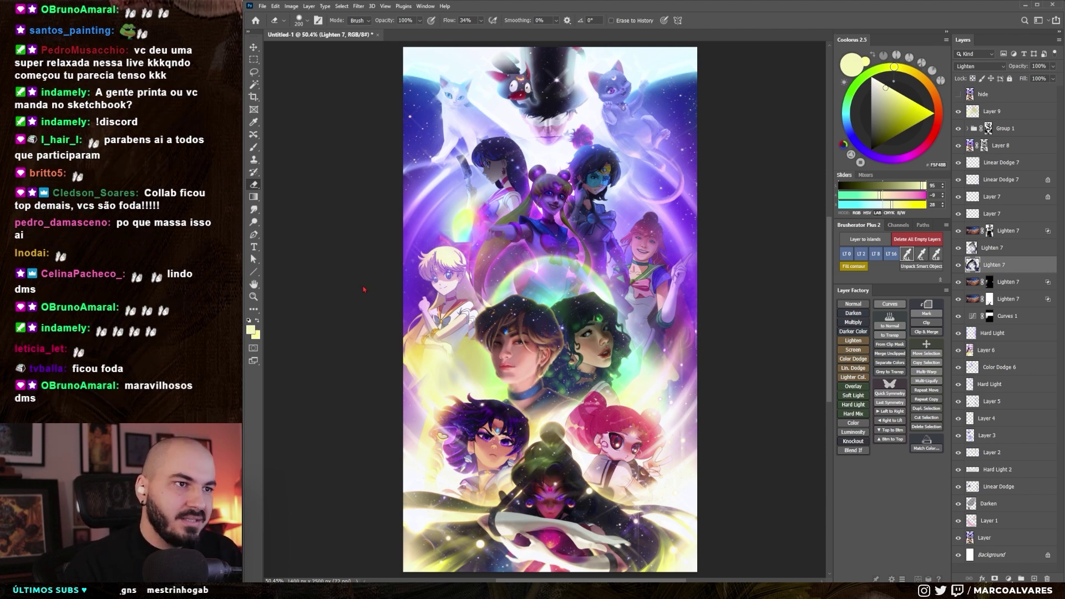
{"action": "key", "text": "ctrl+z"}
{"action": "key", "text": "ctrl+shift+z"}
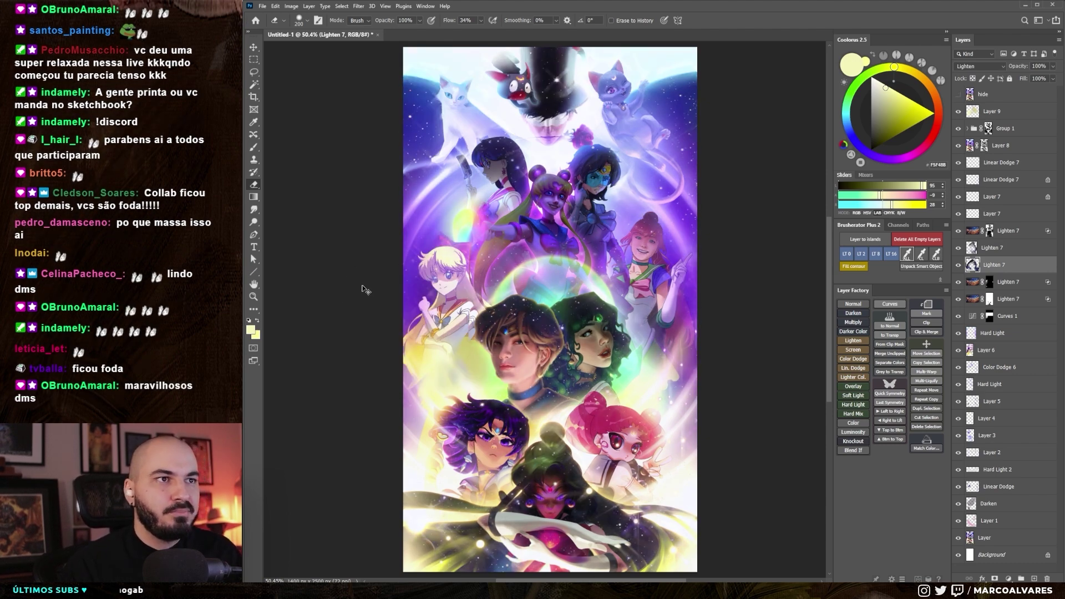
{"action": "key", "text": "ctrl+z"}
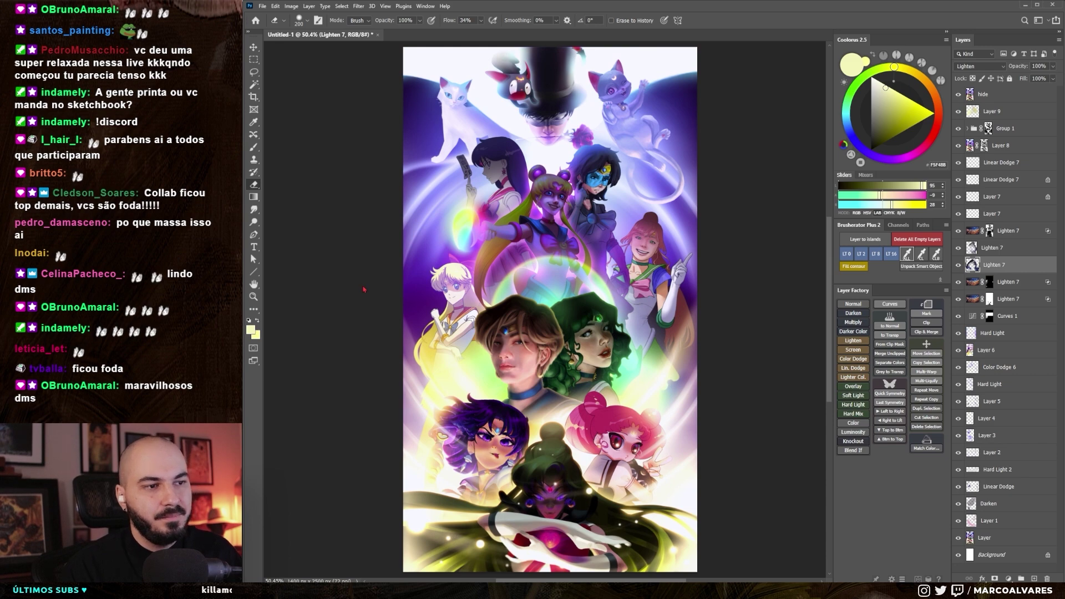
{"action": "key", "text": "ctrl+shift+z"}
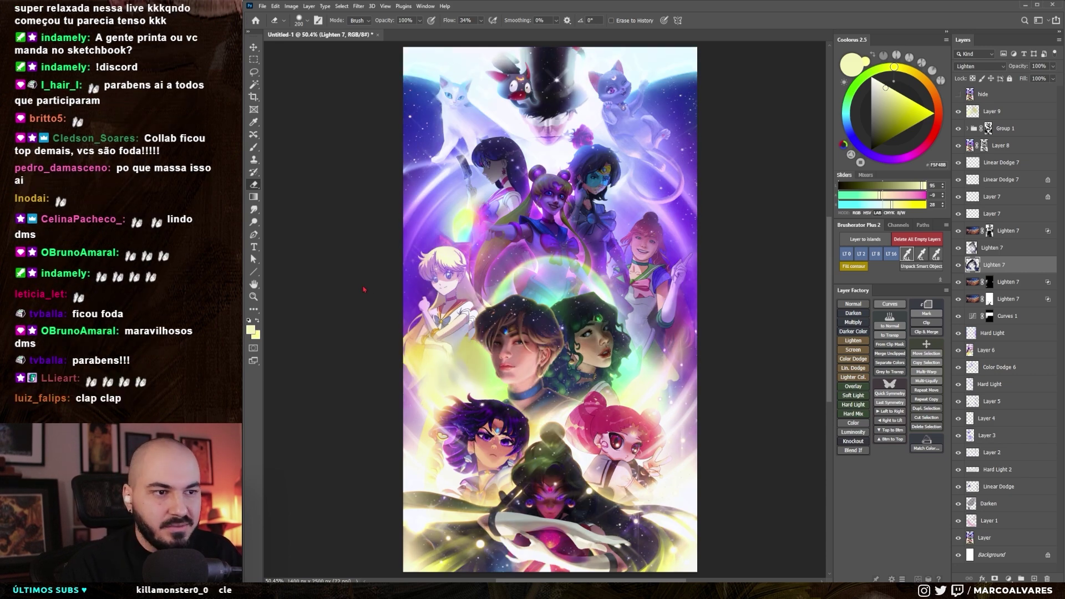
{"action": "key", "text": "ctrl+z"}
{"action": "key", "text": "ctrl+shift+z"}
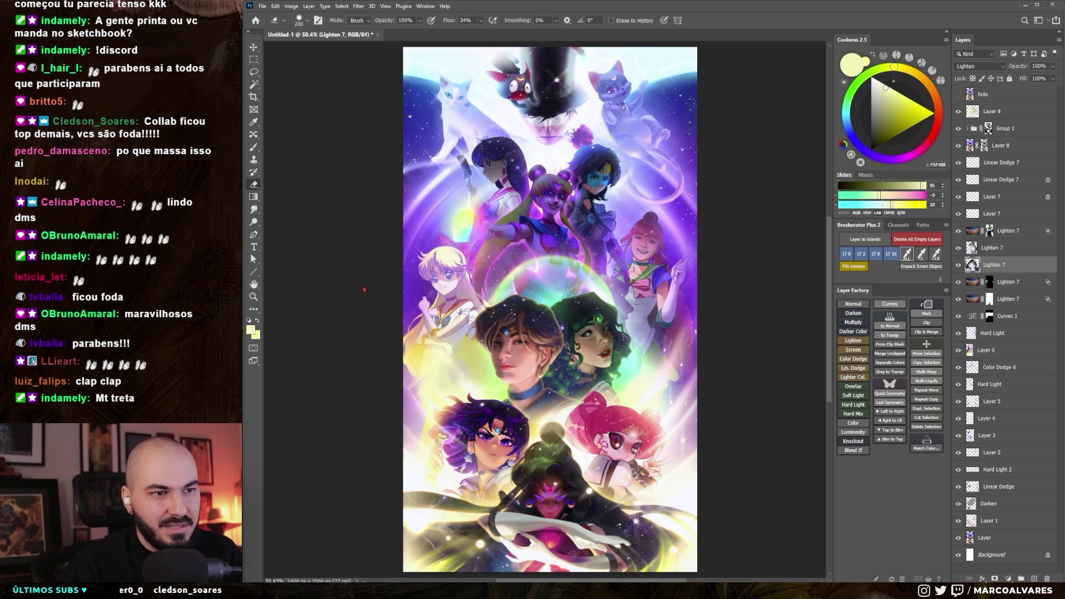
{"action": "key", "text": "ctrl+z"}
{"action": "key", "text": "ctrl+shift+z"}
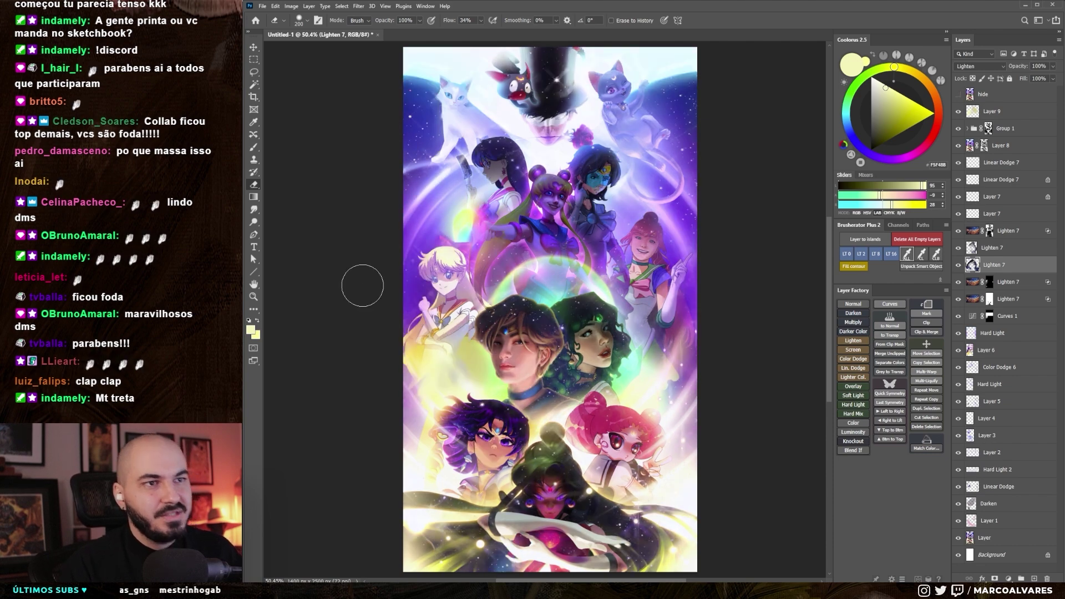